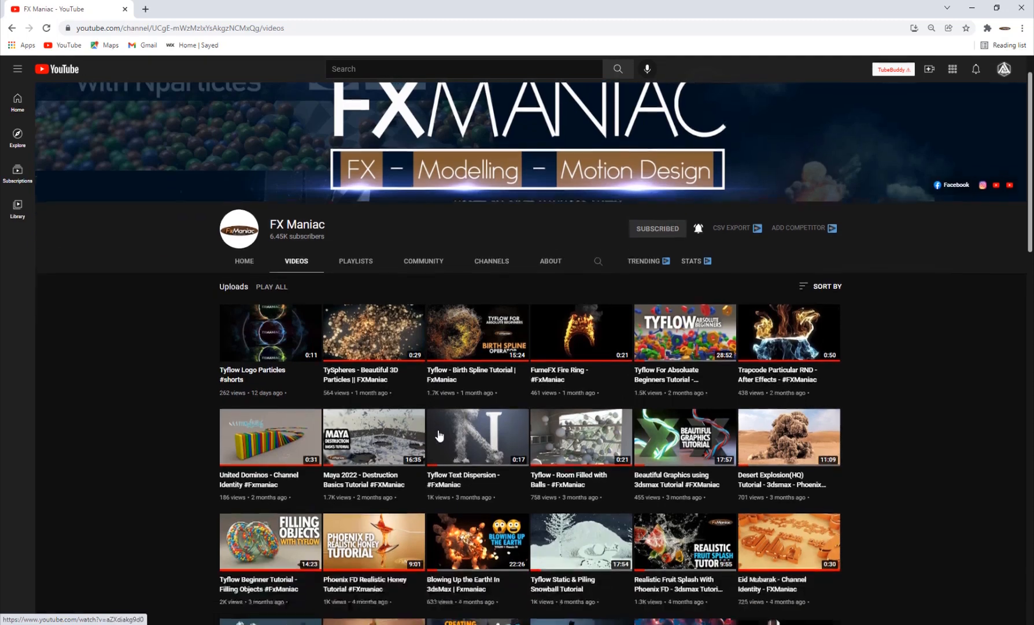
{"action": "scroll", "coordinate": [431, 454], "scroll_direction": "up", "scroll_amount": 1}
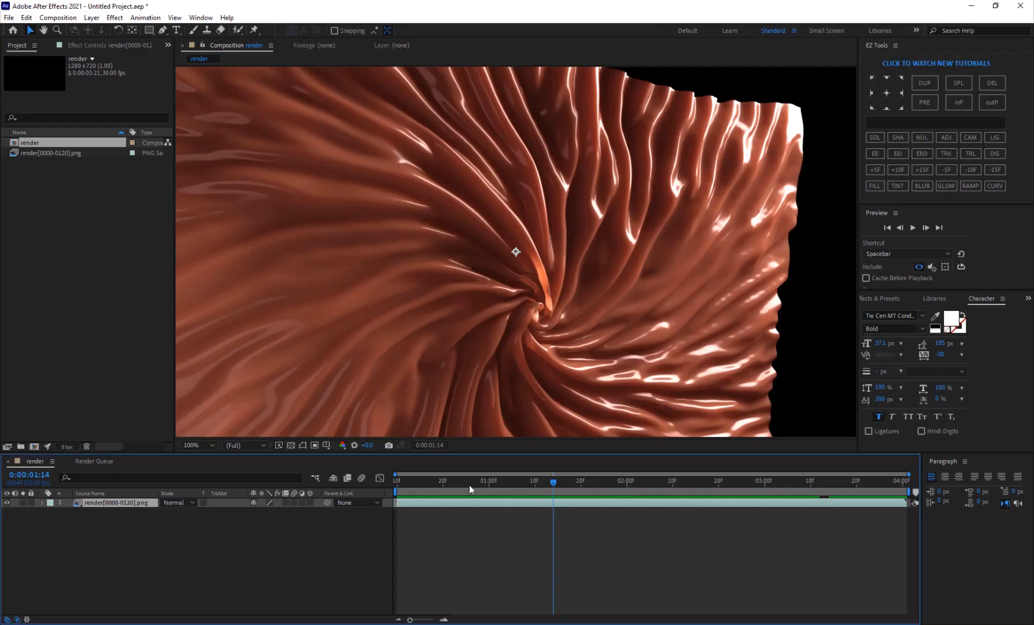
Switch to After Effects and scrub through the rendered twisting cloth sequence to examine the effect.
{"action": "left_click_drag", "start_coordinate": [469, 485], "coordinate": [731, 462]}
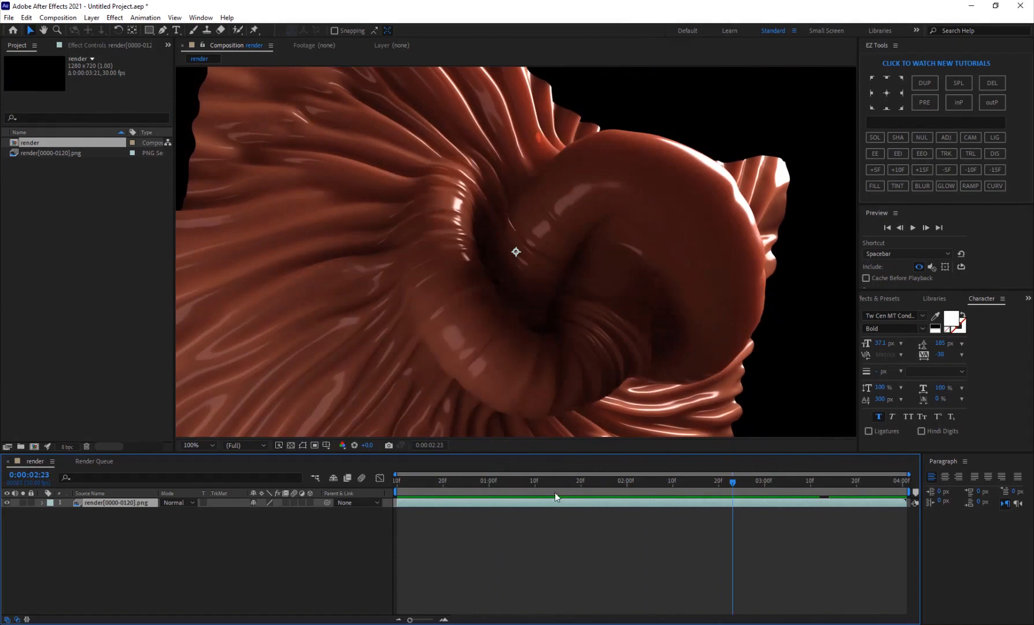
{"action": "left_click_drag", "start_coordinate": [509, 484], "coordinate": [680, 454]}
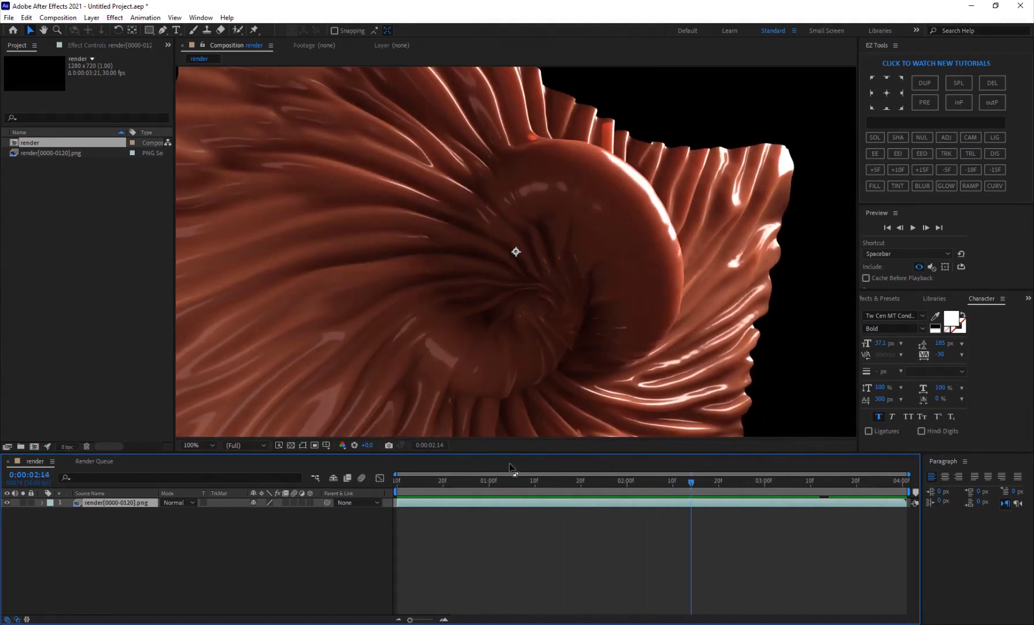
{"action": "left_click", "coordinate": [507, 484]}
{"action": "left_click_drag", "start_coordinate": [508, 484], "coordinate": [781, 481]}
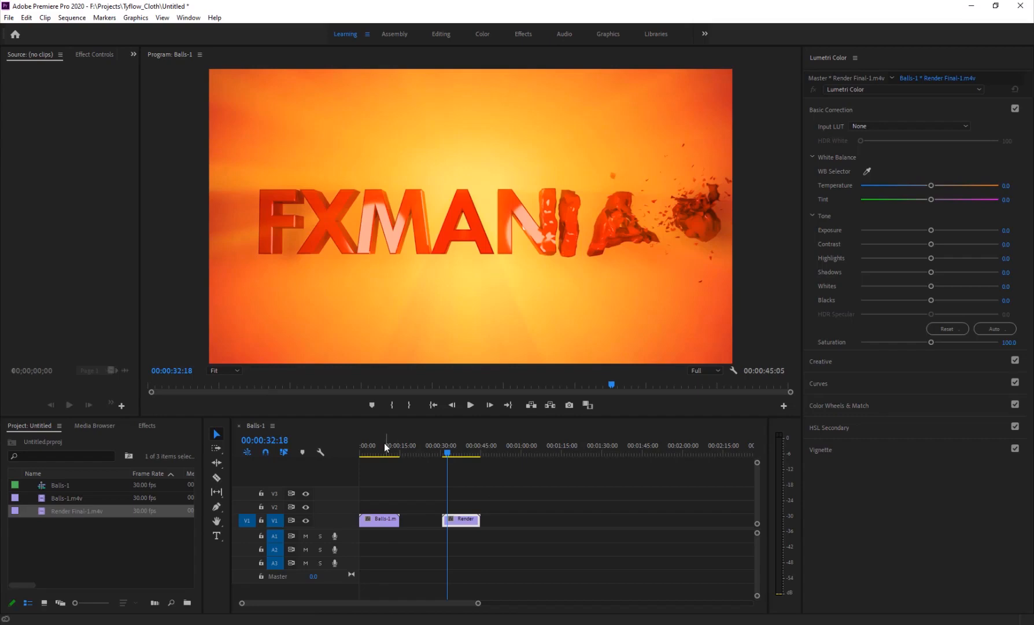
Switch to Premiere Pro and play the Balls-1 and Render Final-1 clips from their beginnings.
{"action": "left_click_drag", "start_coordinate": [384, 450], "coordinate": [305, 454]}
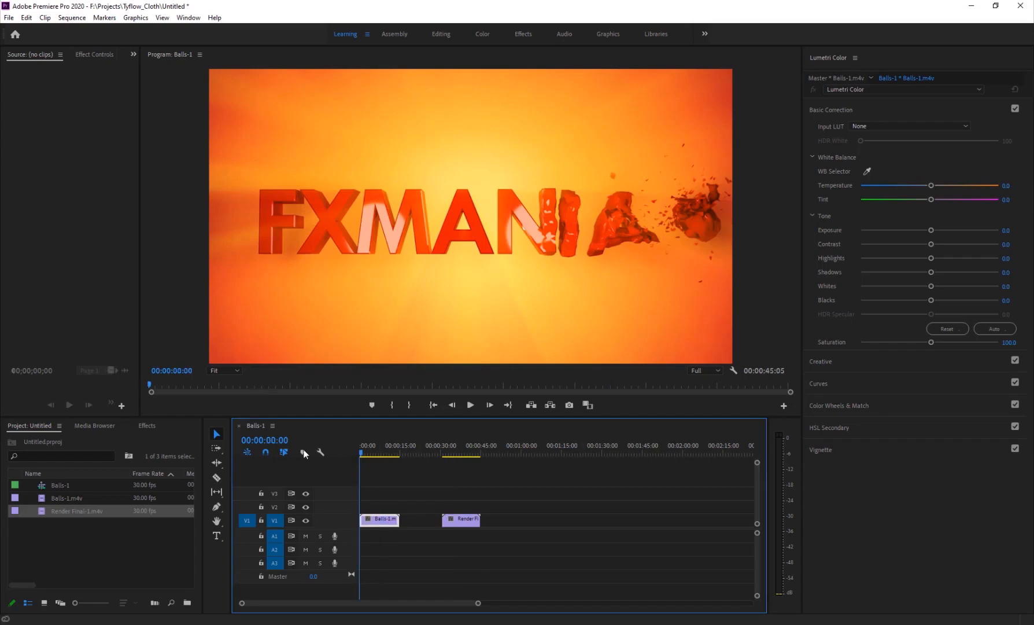
{"action": "key", "text": "space"}
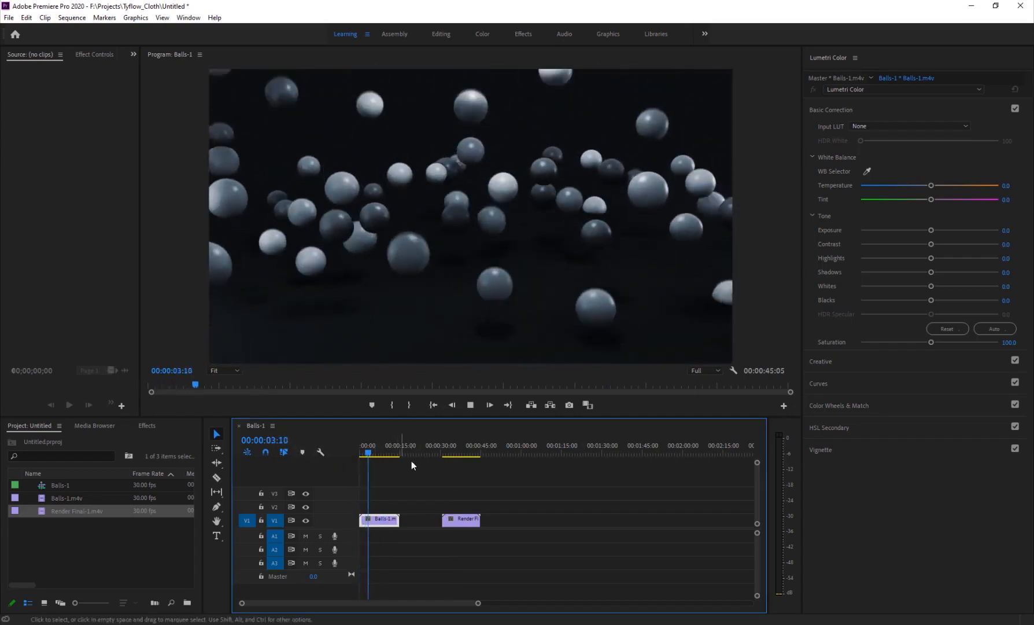
{"action": "left_click_drag", "start_coordinate": [438, 452], "coordinate": [444, 451]}
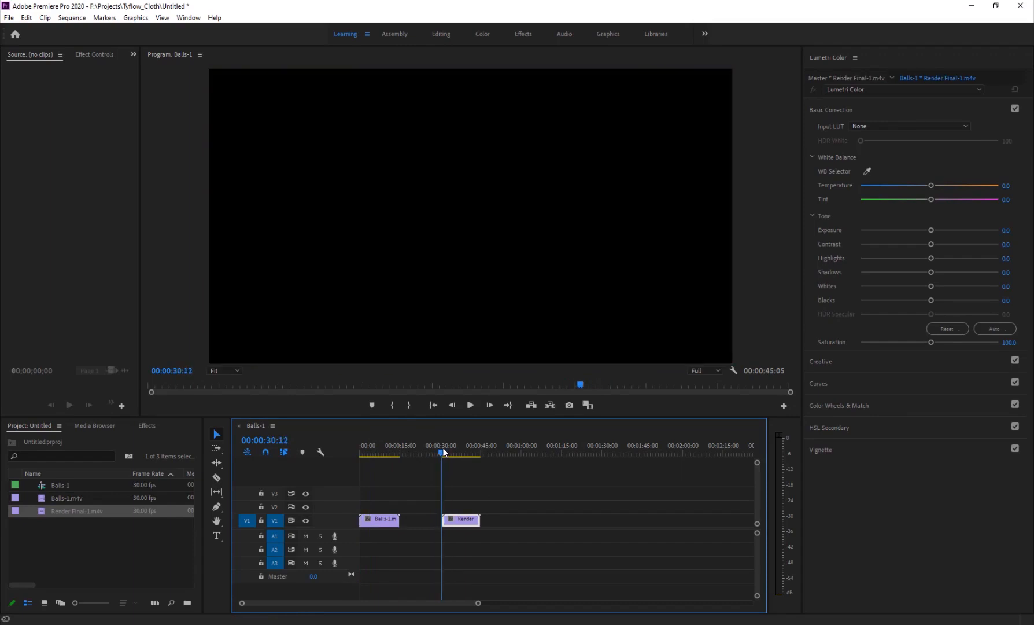
{"action": "key", "text": "space"}
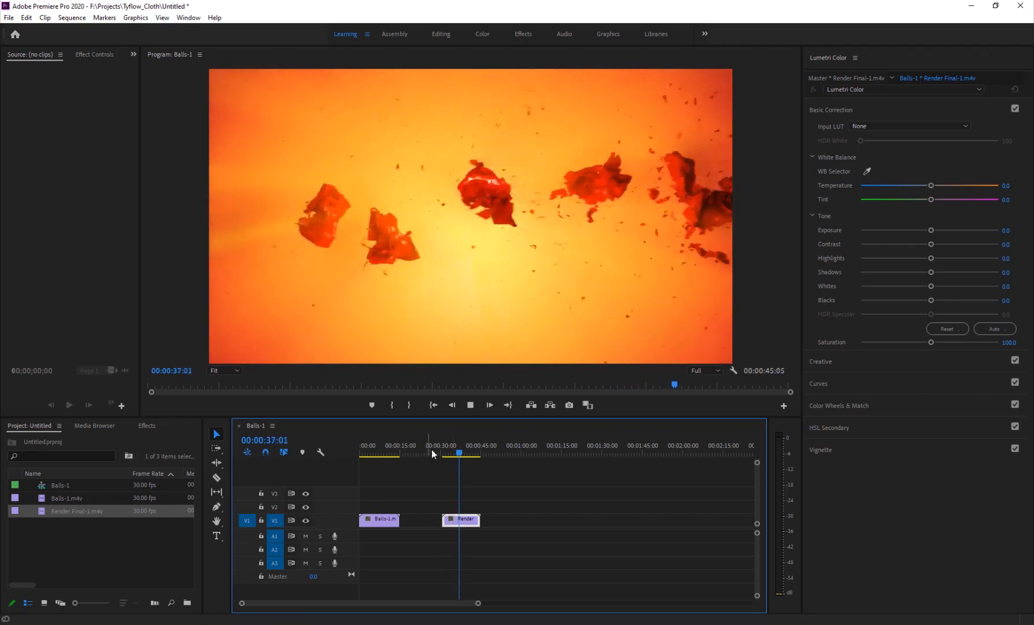
{"action": "key", "text": "space"}
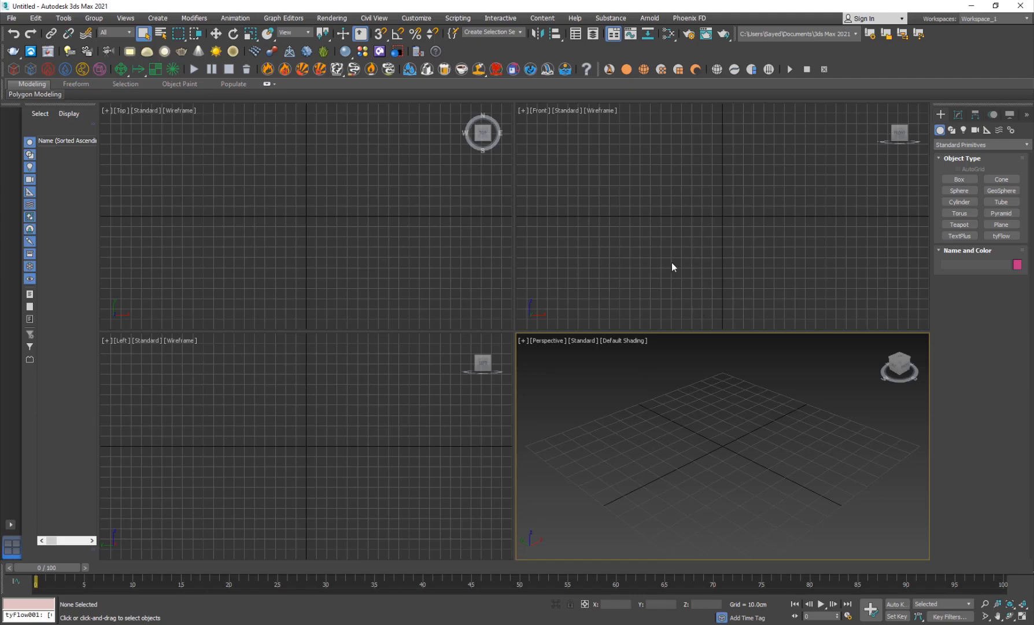
Switch to 3ds Max and maximize the Perspective viewport with an angled view of the grid.
{"action": "left_click", "coordinate": [453, 247]}
{"action": "left_click", "coordinate": [610, 439]}
{"action": "left_click_drag", "start_coordinate": [396, 309], "coordinate": [397, 310]}
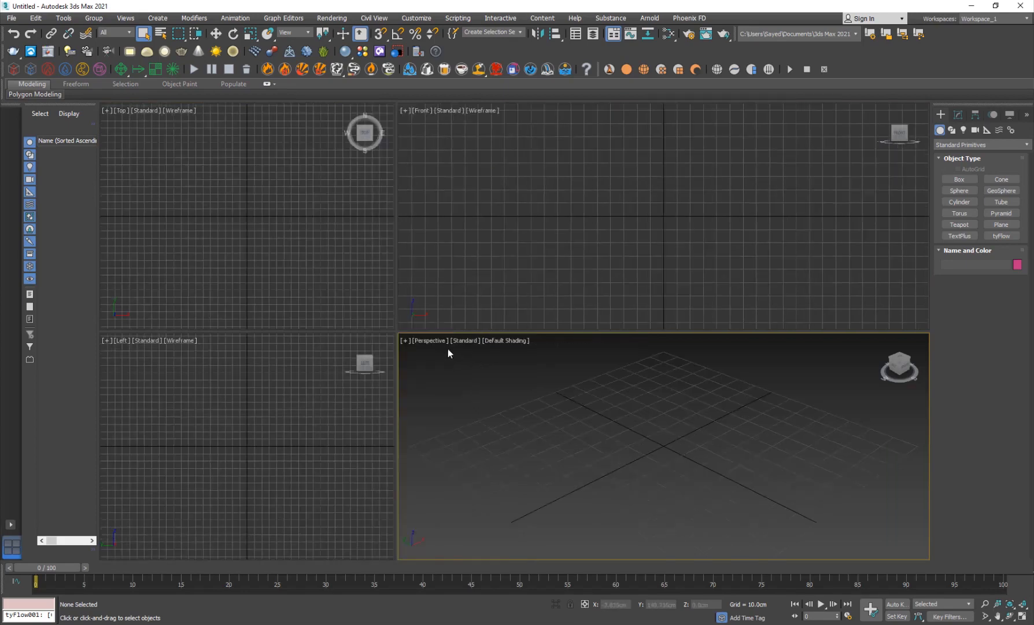
{"action": "key", "text": "alt+w"}
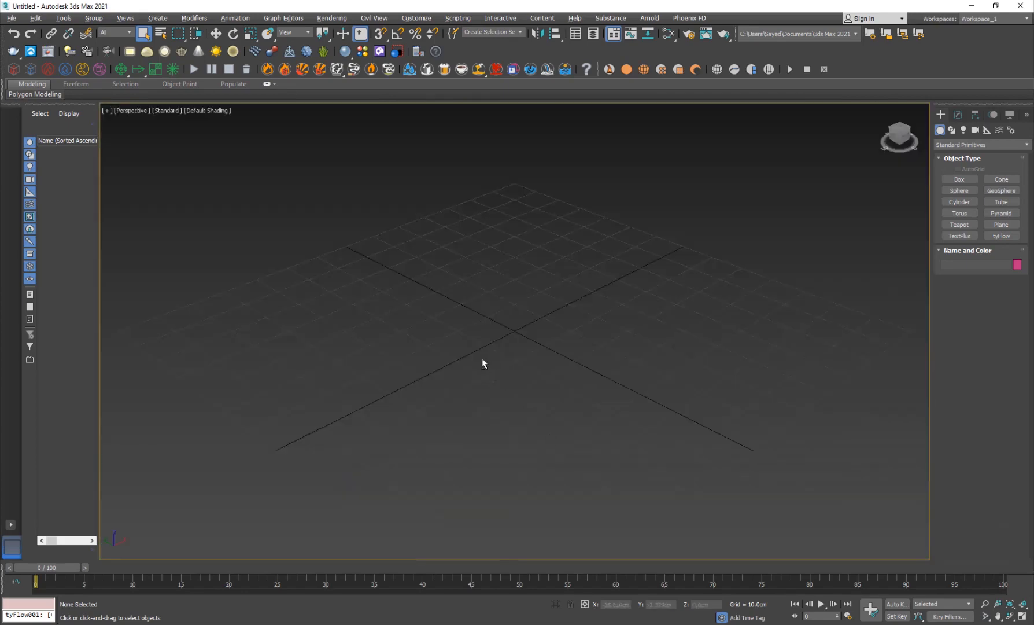
{"action": "key", "text": "f"}
{"action": "key", "text": "p"}
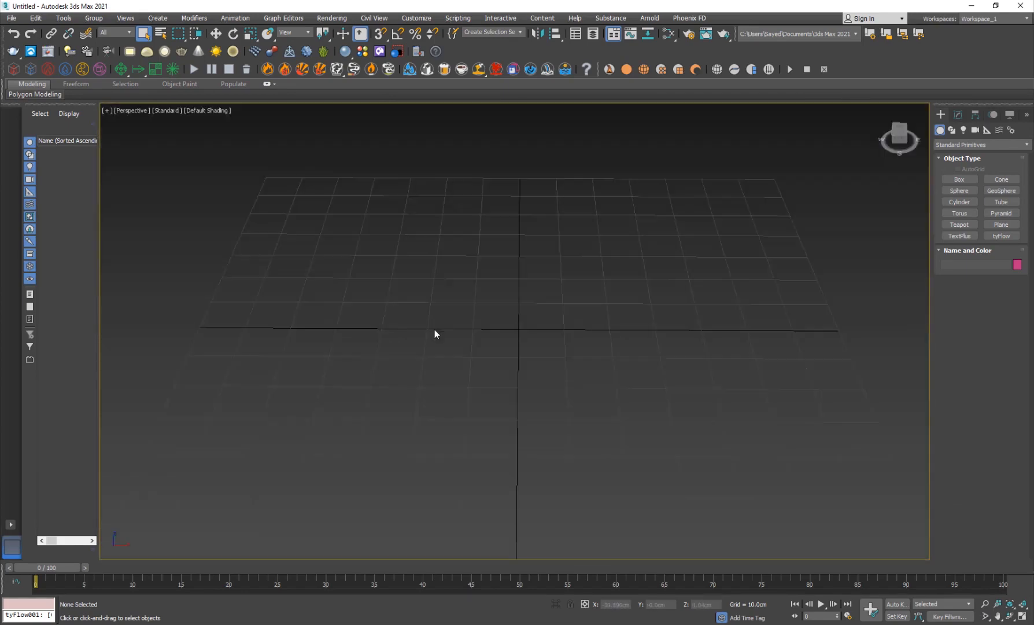
{"action": "middle_click_drag", "start_coordinate": [371, 366], "coordinate": [457, 399], "text": "alt"}
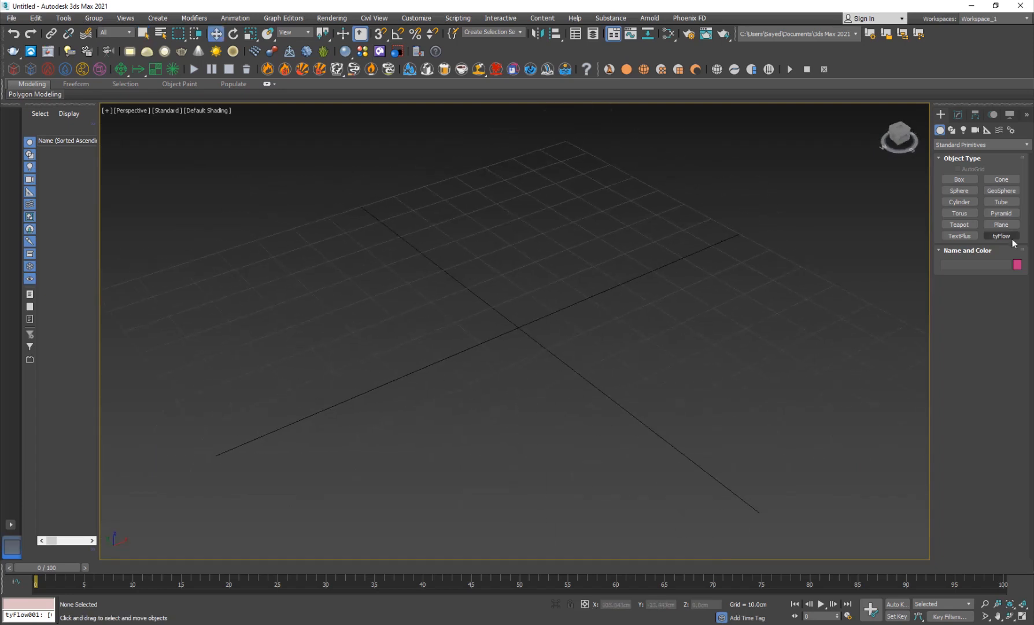
Create a tyFlow object on the grid at about X 76 cm and scale its icon up.
{"action": "left_click", "coordinate": [1001, 235]}
{"action": "left_click_drag", "start_coordinate": [486, 342], "coordinate": [773, 257]}
{"action": "key", "text": "w"}
{"action": "middle_click_drag", "start_coordinate": [456, 411], "coordinate": [434, 398], "text": "alt"}
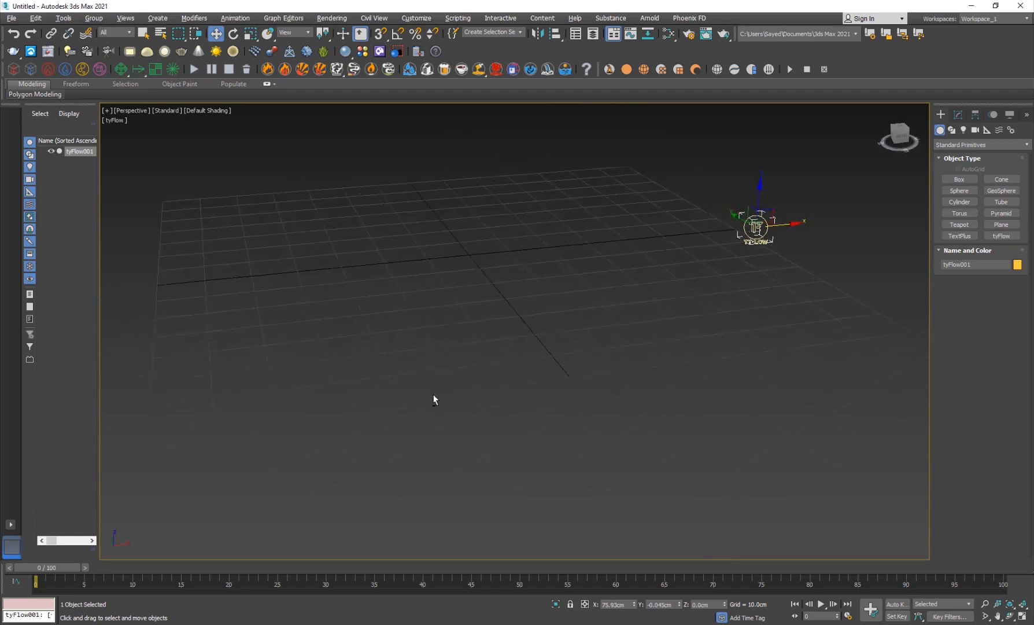
{"action": "middle_click_drag", "start_coordinate": [466, 312], "coordinate": [496, 410]}
{"action": "key", "text": "r"}
{"action": "left_click_drag", "start_coordinate": [778, 322], "coordinate": [879, 192]}
{"action": "key", "text": "w"}
{"action": "left_click", "coordinate": [665, 324]}
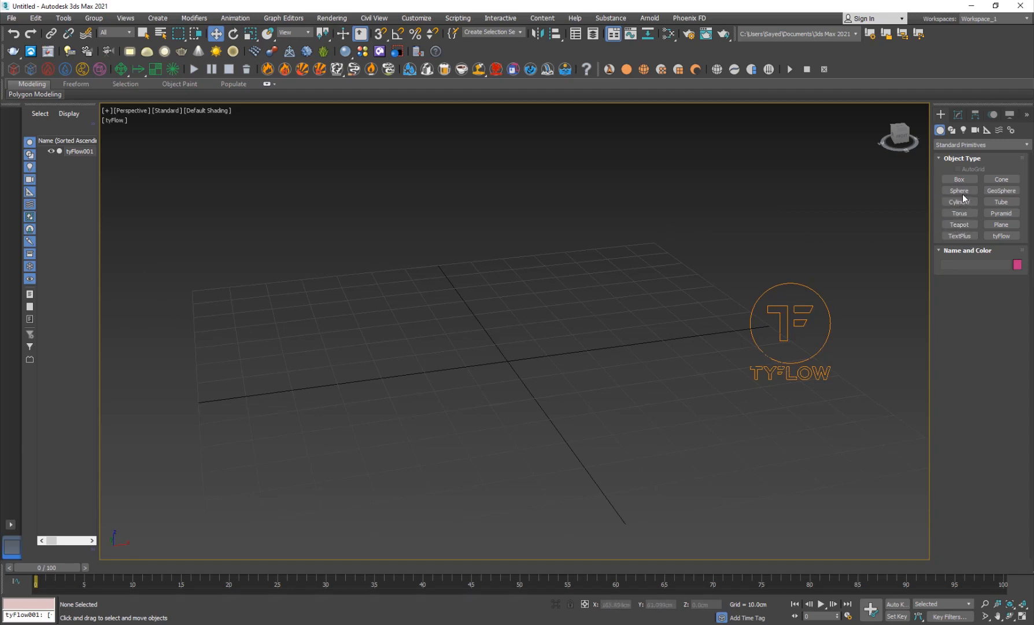
Create a torus near the grid centre with radii of about 19.7 cm and 7.3 cm, and display edged faces.
{"action": "left_click", "coordinate": [960, 213]}
{"action": "left_click_drag", "start_coordinate": [487, 354], "coordinate": [595, 365]}
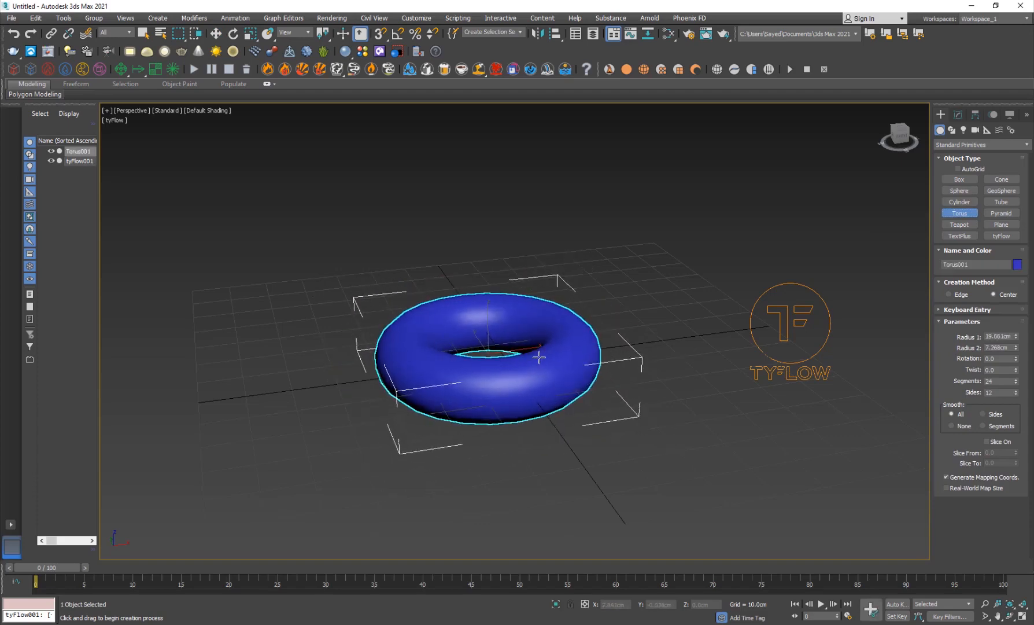
{"action": "key", "text": "F4"}
{"action": "mouse_move", "coordinate": [483, 377]}
{"action": "middle_mouse_down", "text": "alt"}
{"action": "mouse_move", "coordinate": [465, 410]}
{"action": "mouse_move", "coordinate": [491, 409]}
{"action": "mouse_move", "coordinate": [496, 378]}
{"action": "middle_mouse_up", "text": "alt"}
{"action": "key", "text": "w"}
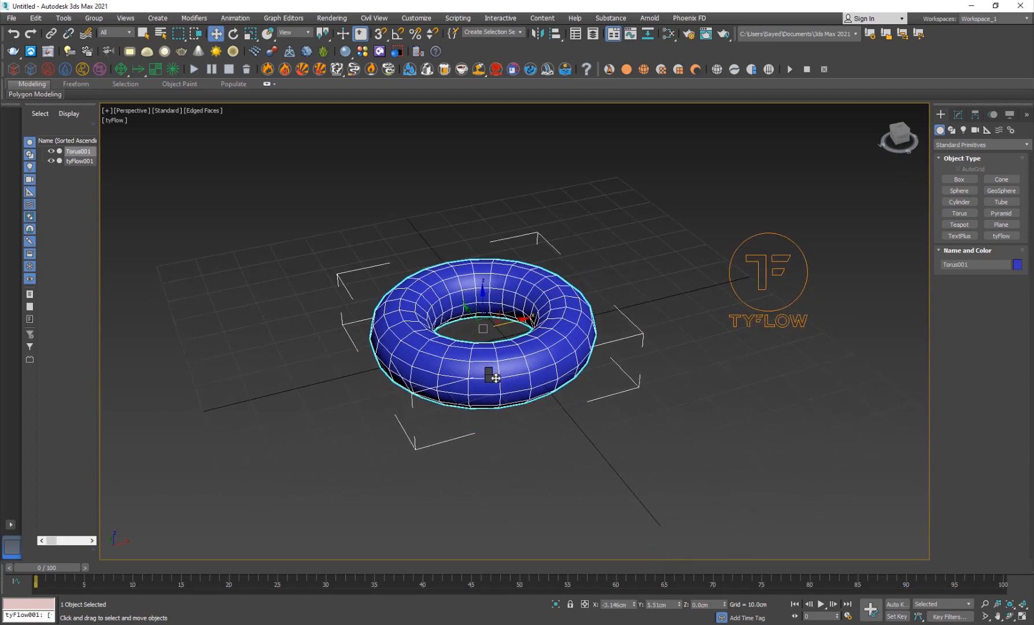
Turn off the selection brackets around the torus.
{"action": "right_click", "coordinate": [495, 378]}
{"action": "key", "text": "j"}
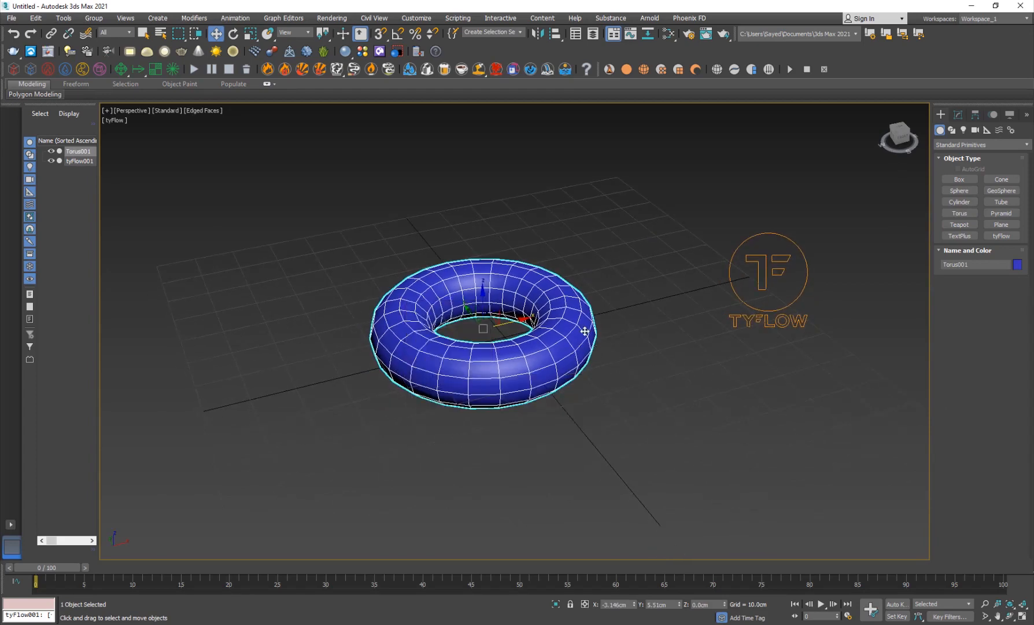
{"action": "key", "text": "j"}
{"action": "key", "text": "j"}
{"action": "key", "text": "j"}
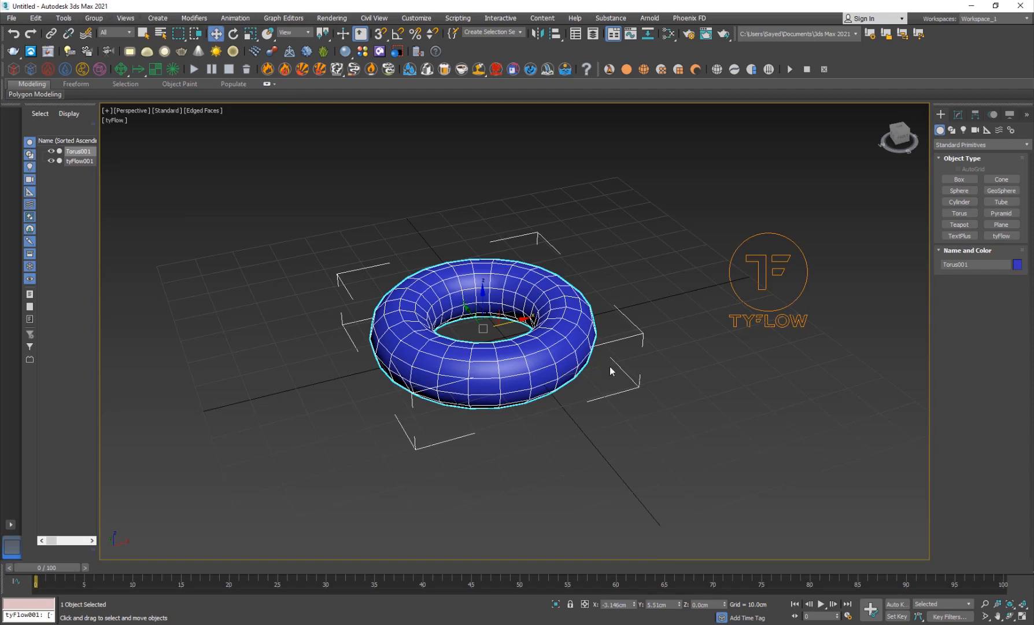
{"action": "key", "text": "j"}
{"action": "key", "text": "j"}
{"action": "key", "text": "j"}
Raise the torus above the grid to a height of about 19 cm.
{"action": "left_click", "coordinate": [657, 339]}
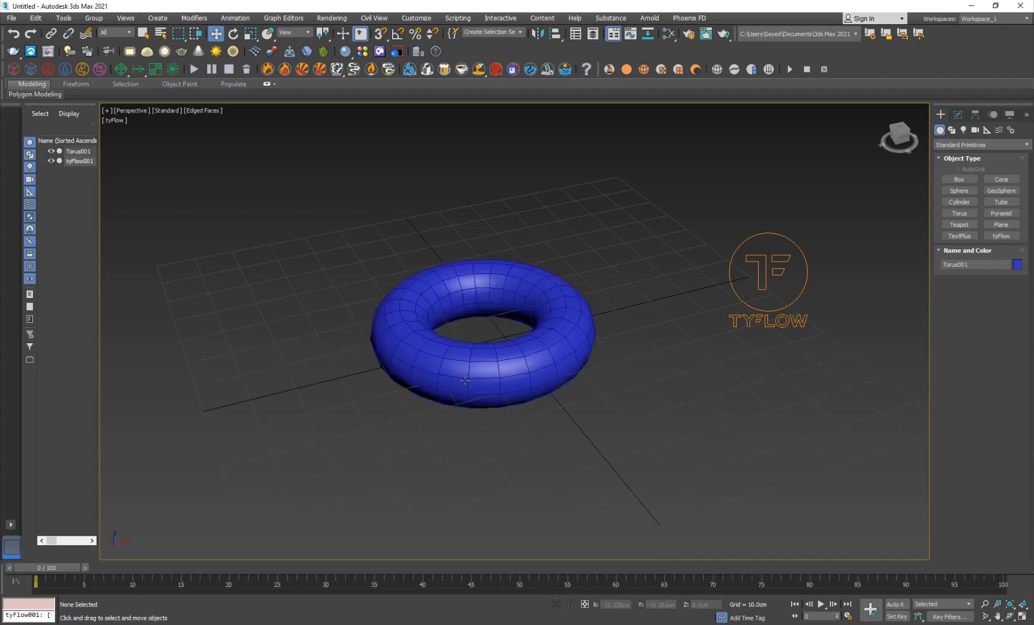
{"action": "left_click", "coordinate": [502, 405]}
{"action": "middle_click_drag", "start_coordinate": [458, 393], "coordinate": [450, 397], "text": "alt"}
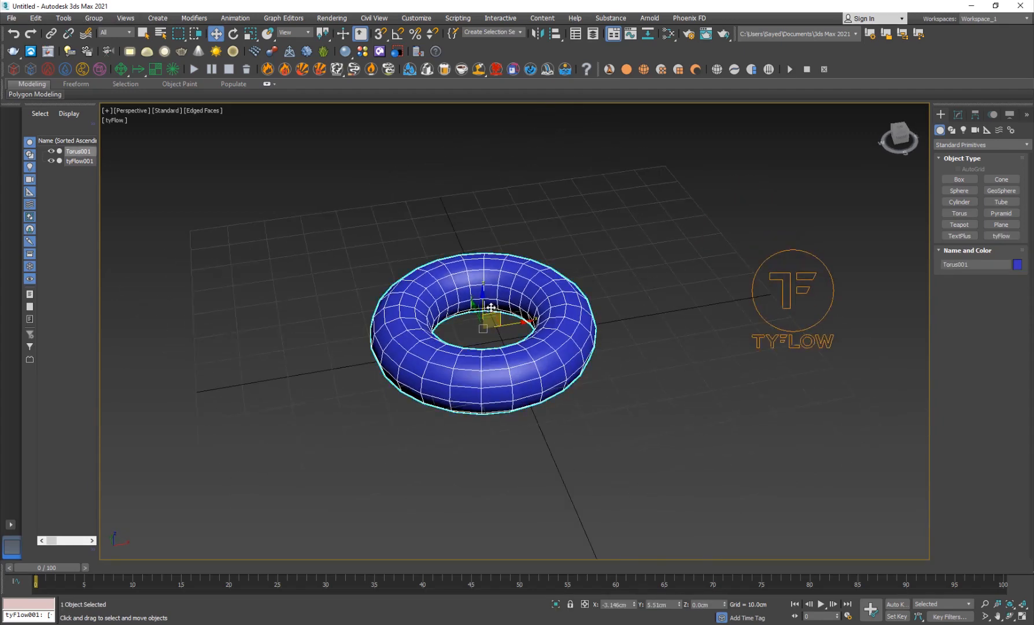
{"action": "left_click_drag", "start_coordinate": [488, 298], "coordinate": [490, 229]}
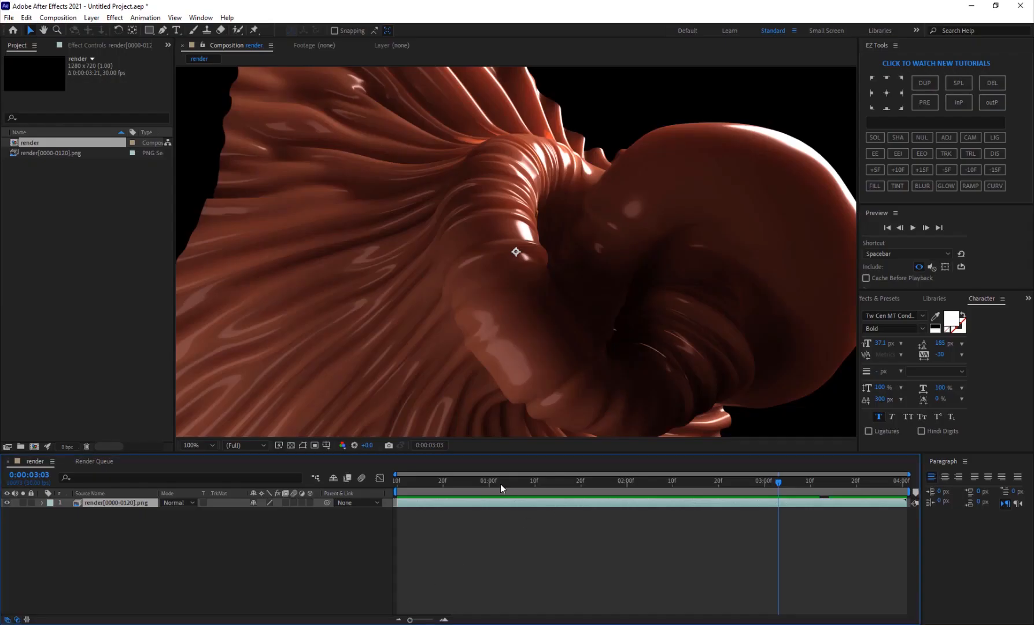
Switch to After Effects and scrub through the cloth render again for reference.
{"action": "left_click_drag", "start_coordinate": [501, 484], "coordinate": [680, 475]}
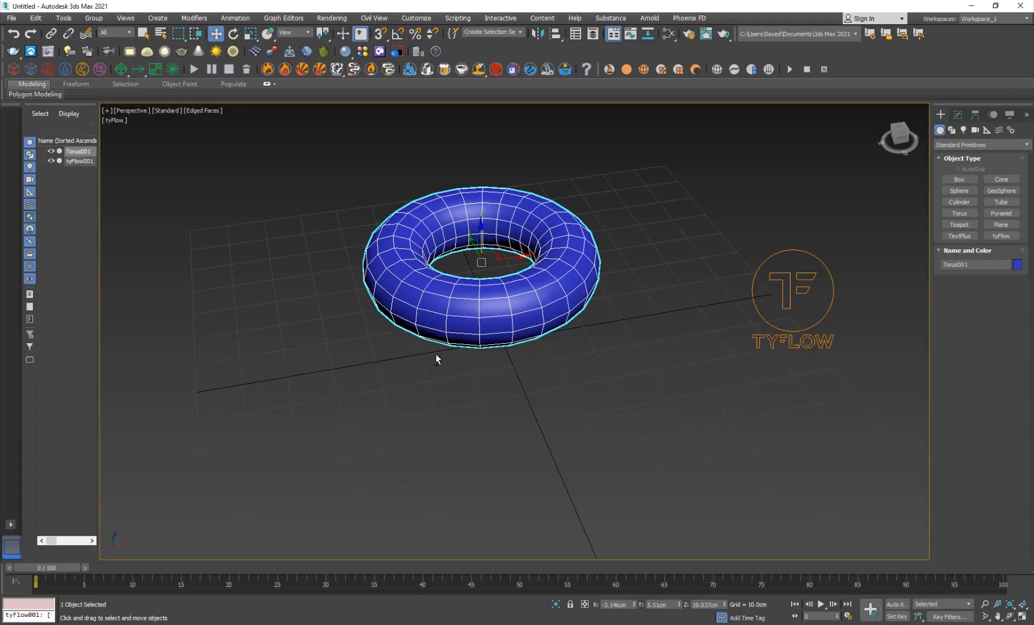
Back in 3ds Max, select the tyFlow object and open its editor.
{"action": "middle_click_drag", "start_coordinate": [435, 353], "coordinate": [455, 341]}
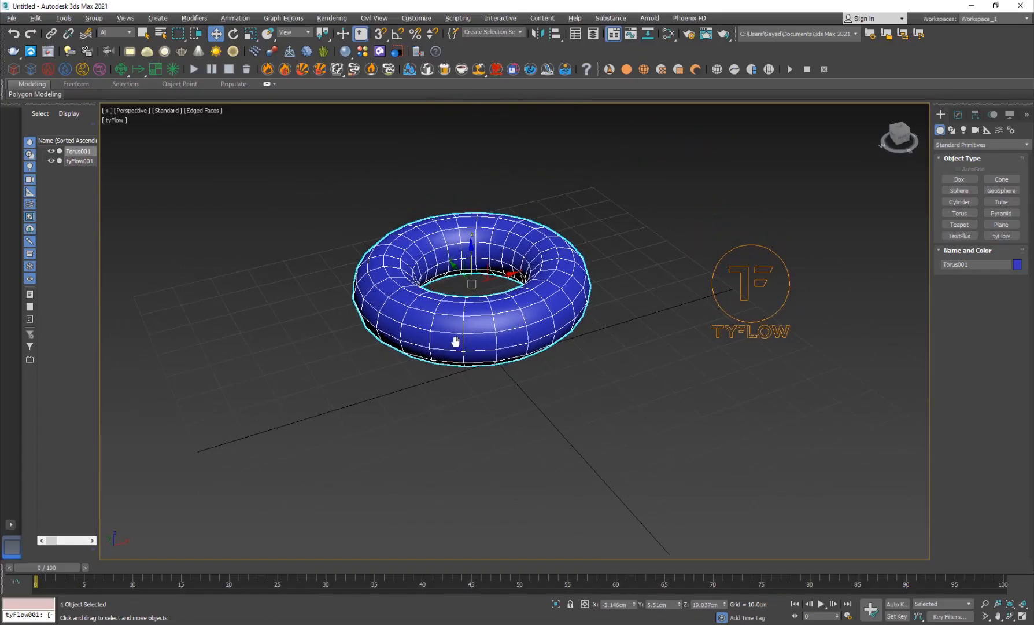
{"action": "left_click", "coordinate": [420, 404]}
{"action": "left_click", "coordinate": [505, 340]}
{"action": "middle_click_drag", "start_coordinate": [528, 362], "coordinate": [430, 356]}
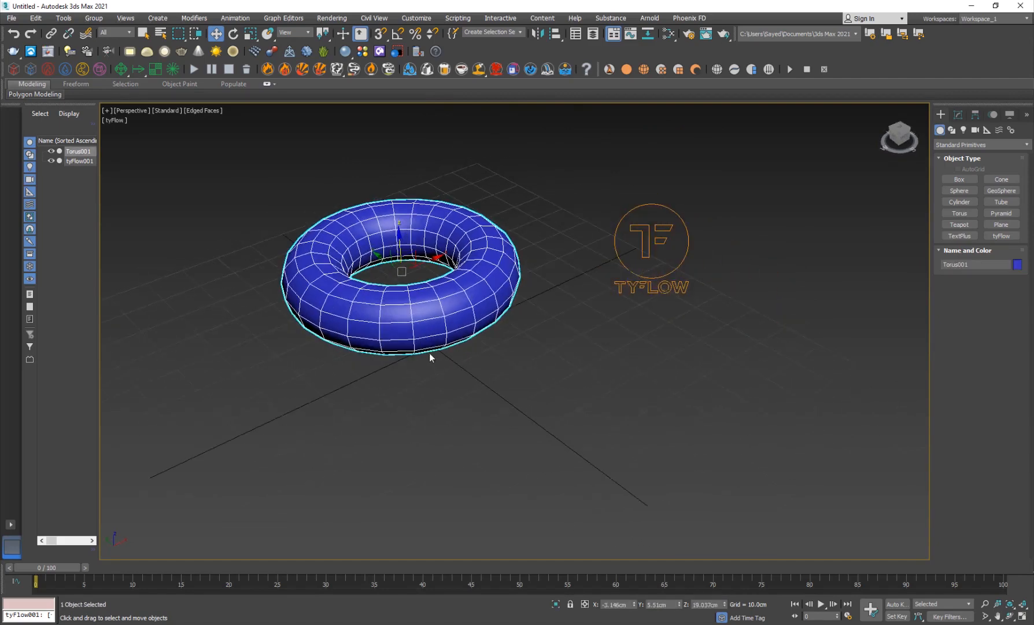
{"action": "middle_click_drag", "start_coordinate": [466, 392], "coordinate": [485, 380]}
{"action": "left_click", "coordinate": [681, 237]}
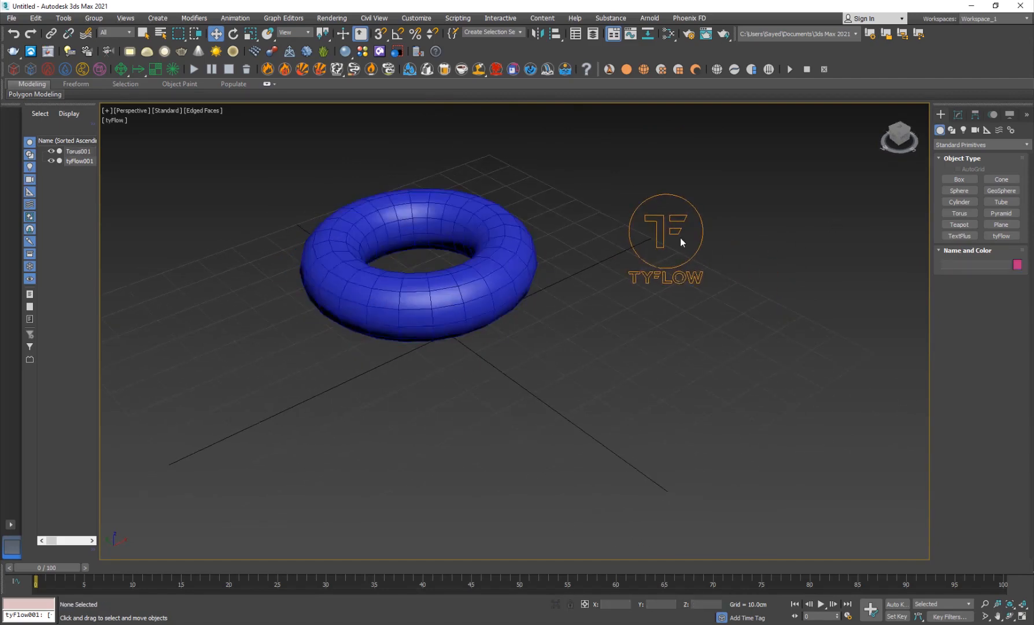
{"action": "left_click", "coordinate": [959, 114]}
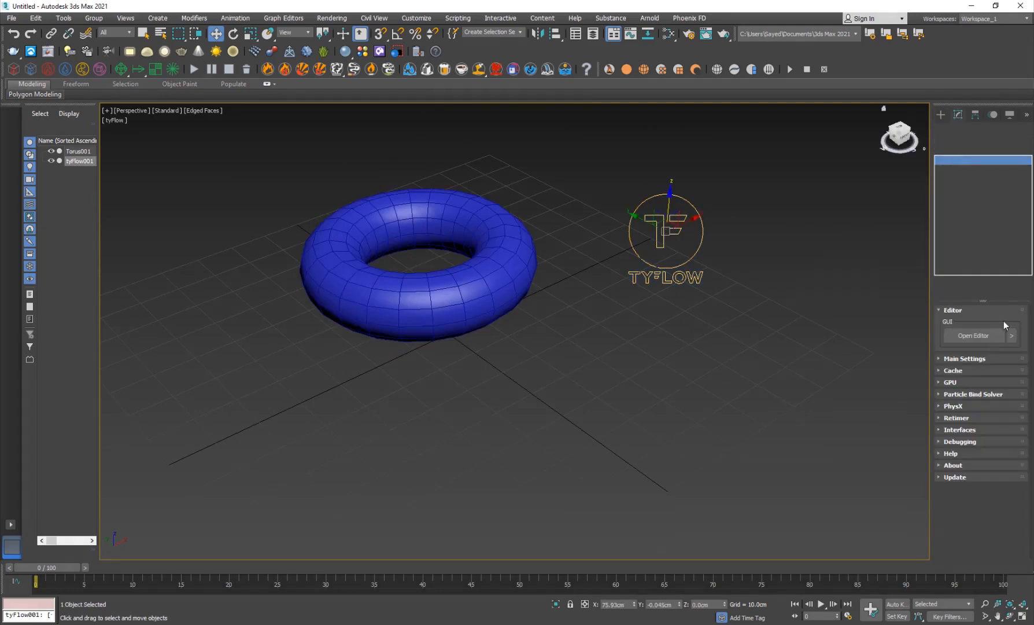
{"action": "left_click", "coordinate": [971, 338]}
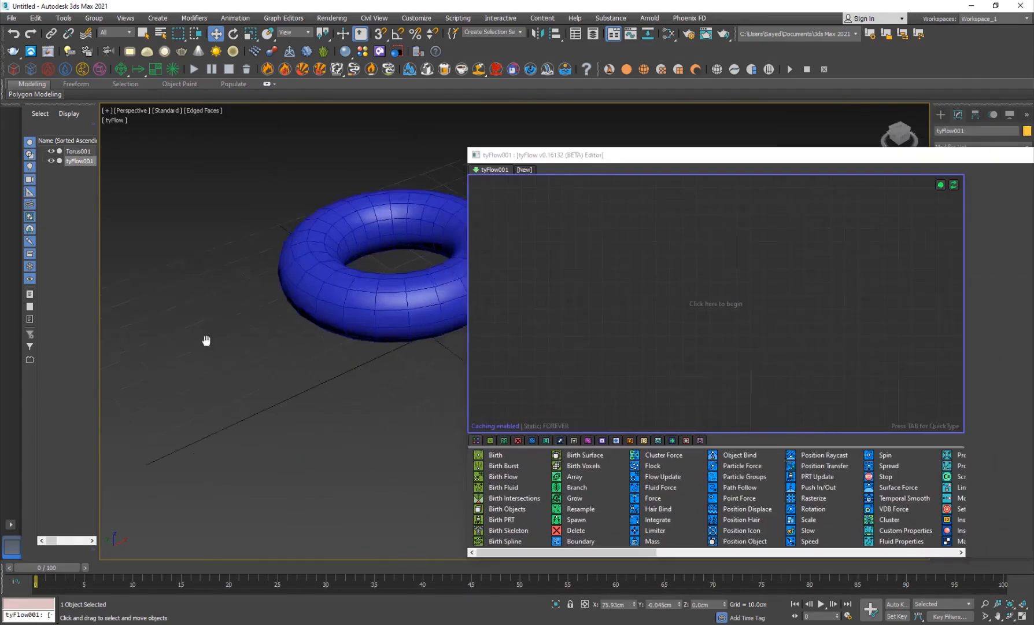
Narrow the tyFlow editor window and reposition it beside the torus so both can be seen.
{"action": "left_click_drag", "start_coordinate": [543, 155], "coordinate": [418, 148]}
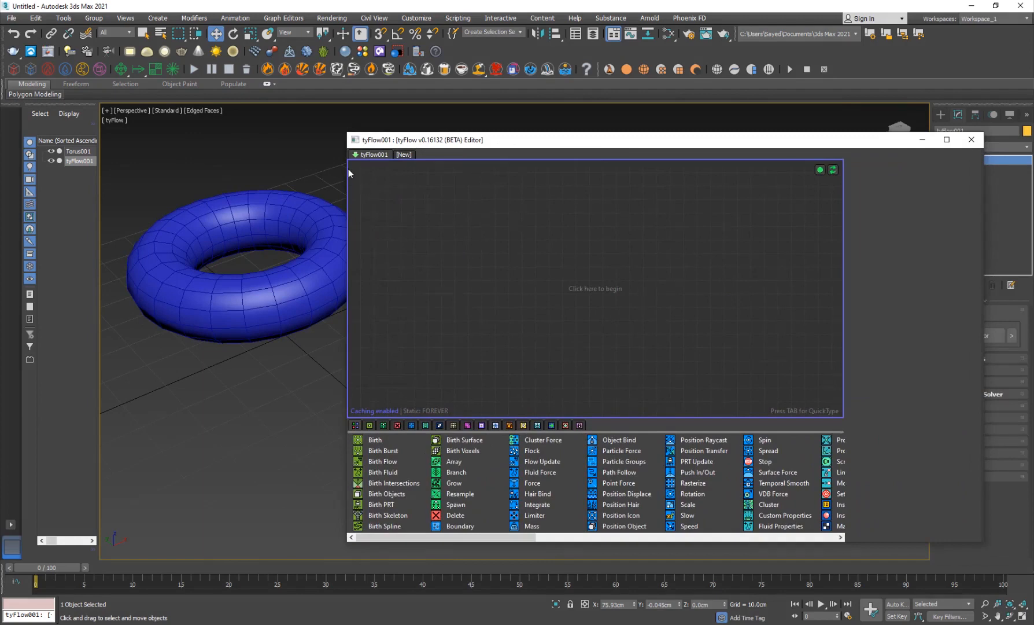
{"action": "left_click_drag", "start_coordinate": [345, 175], "coordinate": [487, 176]}
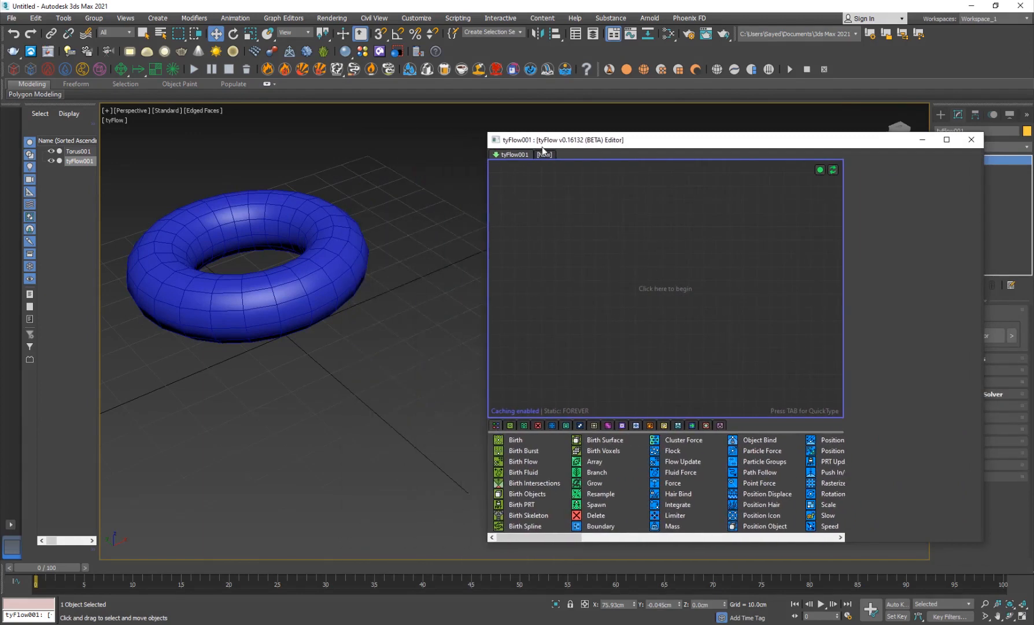
{"action": "left_click_drag", "start_coordinate": [545, 144], "coordinate": [551, 82]}
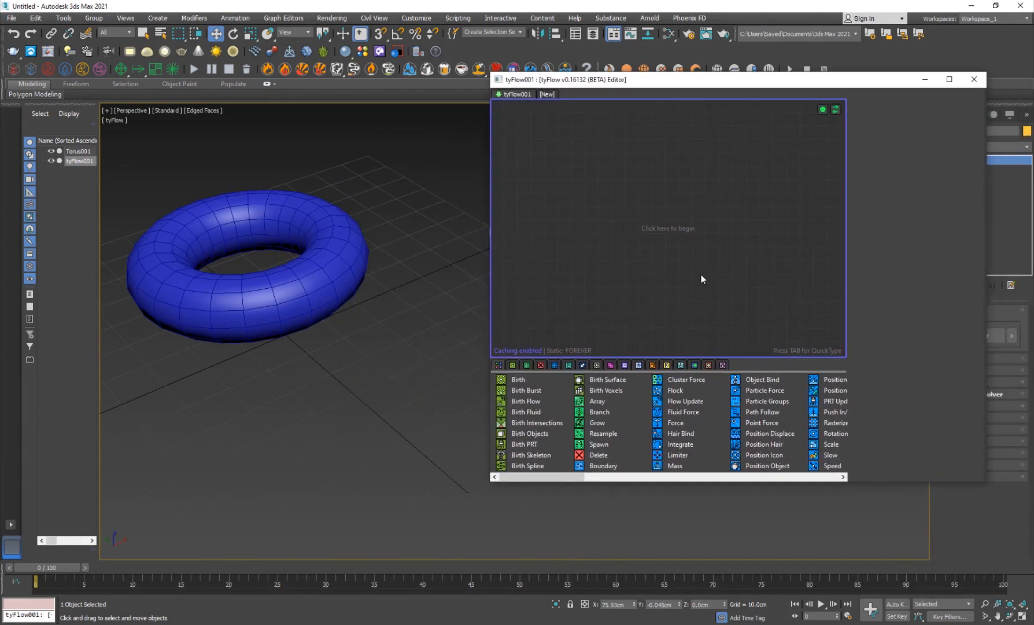
{"action": "middle_click_drag", "start_coordinate": [201, 255], "coordinate": [272, 287]}
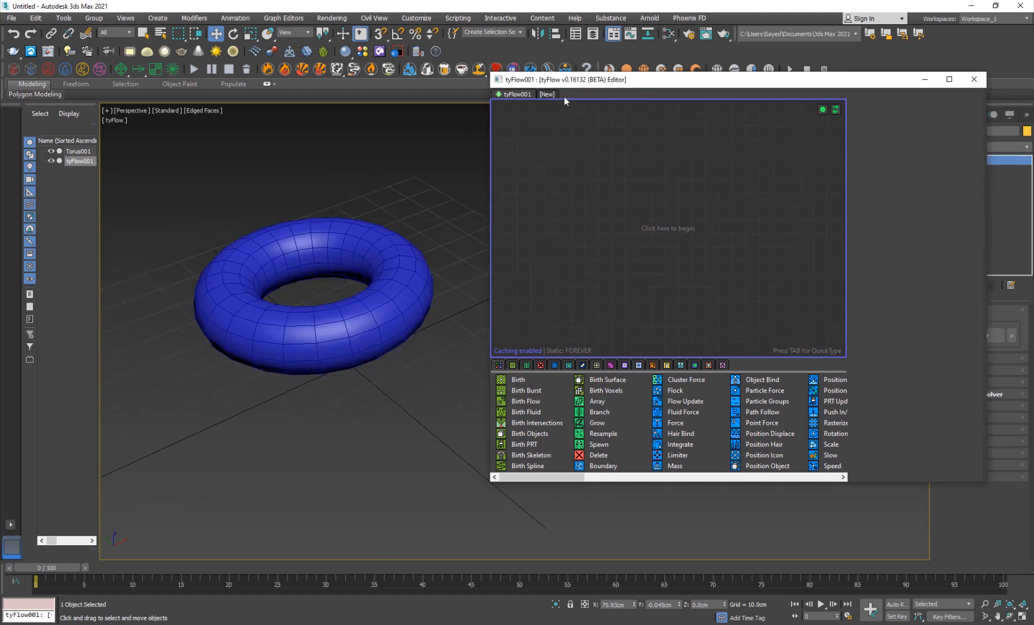
{"action": "left_click_drag", "start_coordinate": [547, 80], "coordinate": [562, 69]}
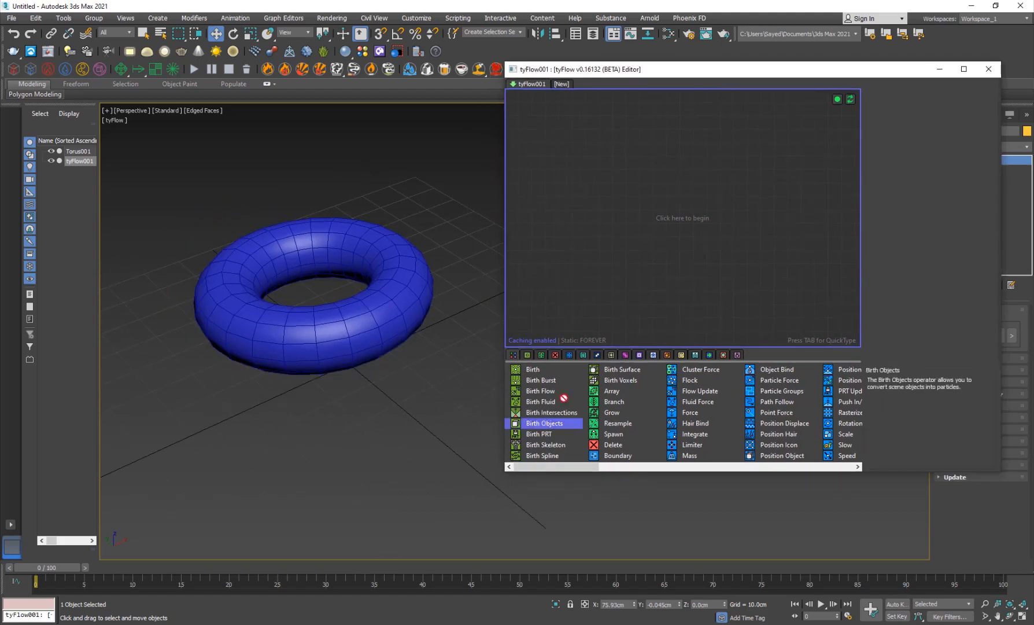
Add a Birth Objects operator in a new event and pick the torus as its source object.
{"action": "left_click_drag", "start_coordinate": [544, 424], "coordinate": [616, 223]}
{"action": "left_click", "coordinate": [906, 232]}
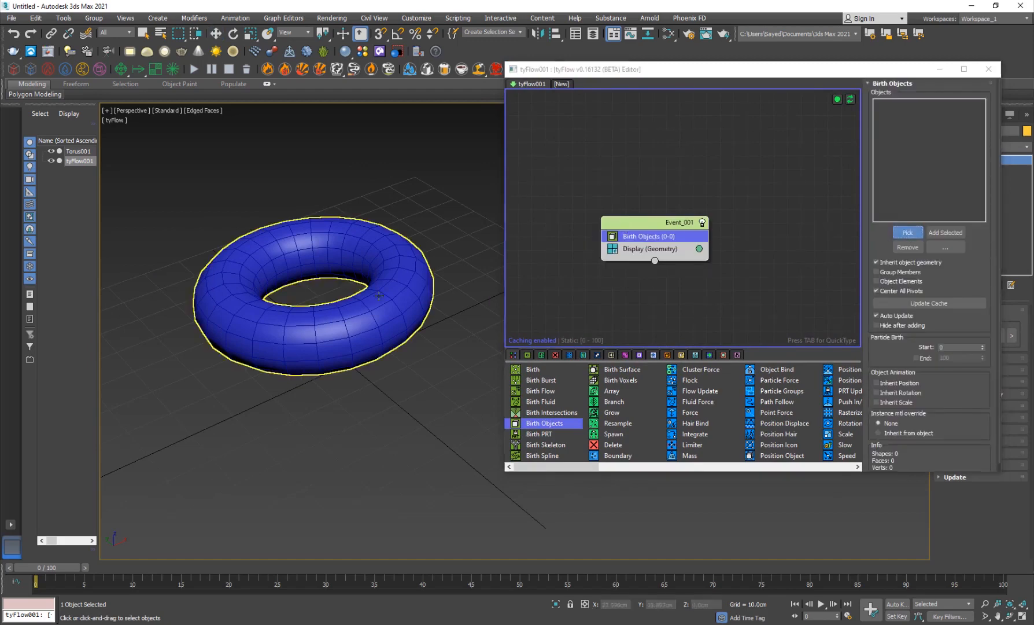
{"action": "left_click", "coordinate": [416, 257]}
{"action": "left_click", "coordinate": [396, 283]}
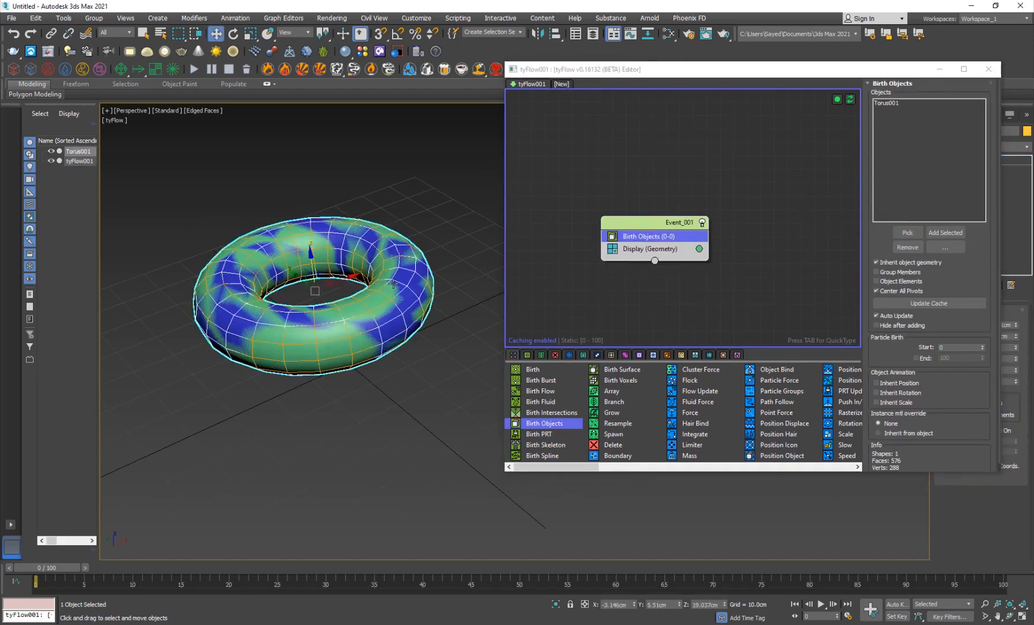
Hide the original torus so only the tyFlow particle shows, and move the timeline to frame 1.
{"action": "right_click", "coordinate": [392, 263]}
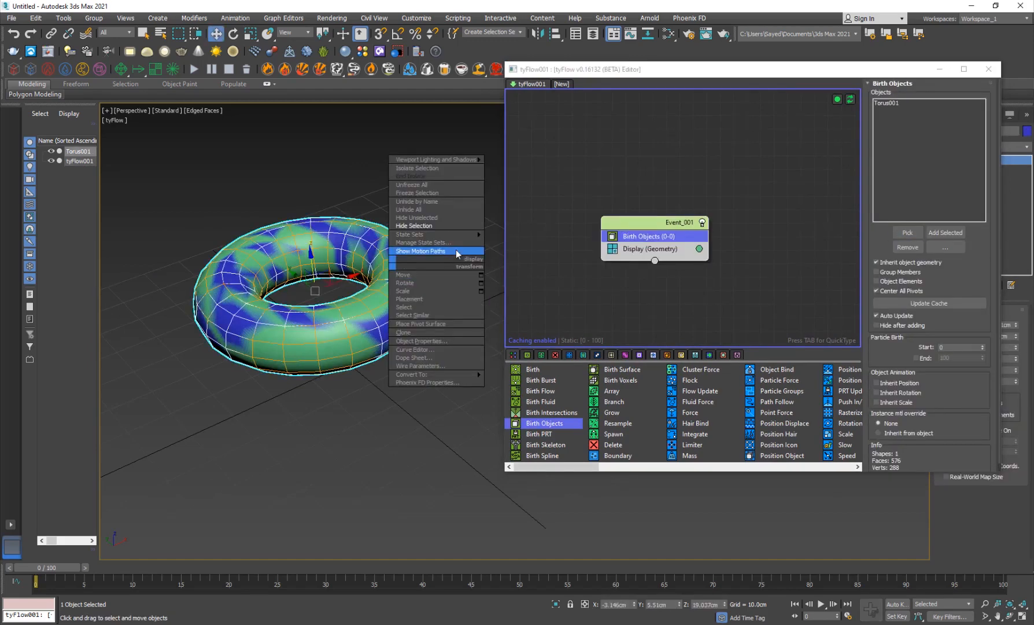
{"action": "left_click", "coordinate": [424, 227]}
{"action": "middle_click_drag", "start_coordinate": [292, 328], "coordinate": [302, 347]}
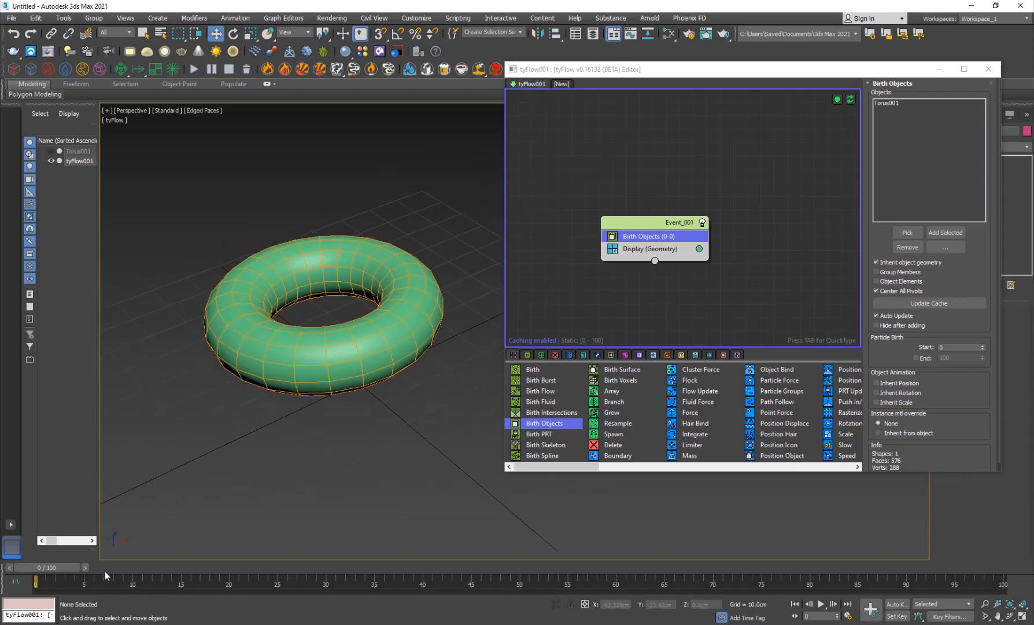
{"action": "mouse_move", "coordinate": [57, 573]}
{"action": "left_mouse_down"}
{"action": "mouse_move", "coordinate": [347, 568]}
{"action": "mouse_move", "coordinate": [63, 568]}
{"action": "left_mouse_up"}
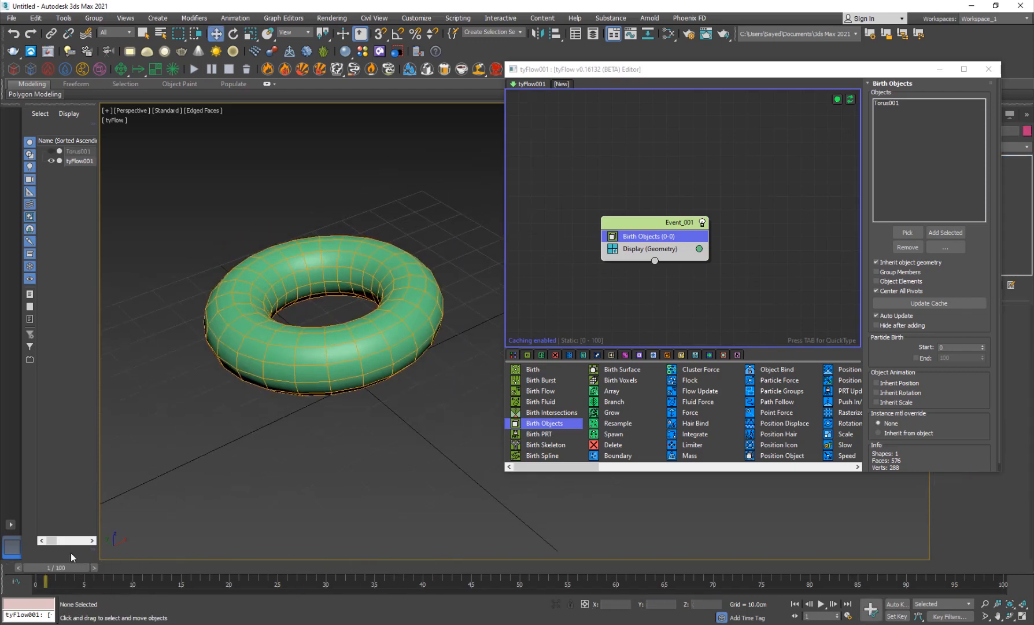
{"action": "middle_click_drag", "start_coordinate": [593, 295], "coordinate": [574, 257]}
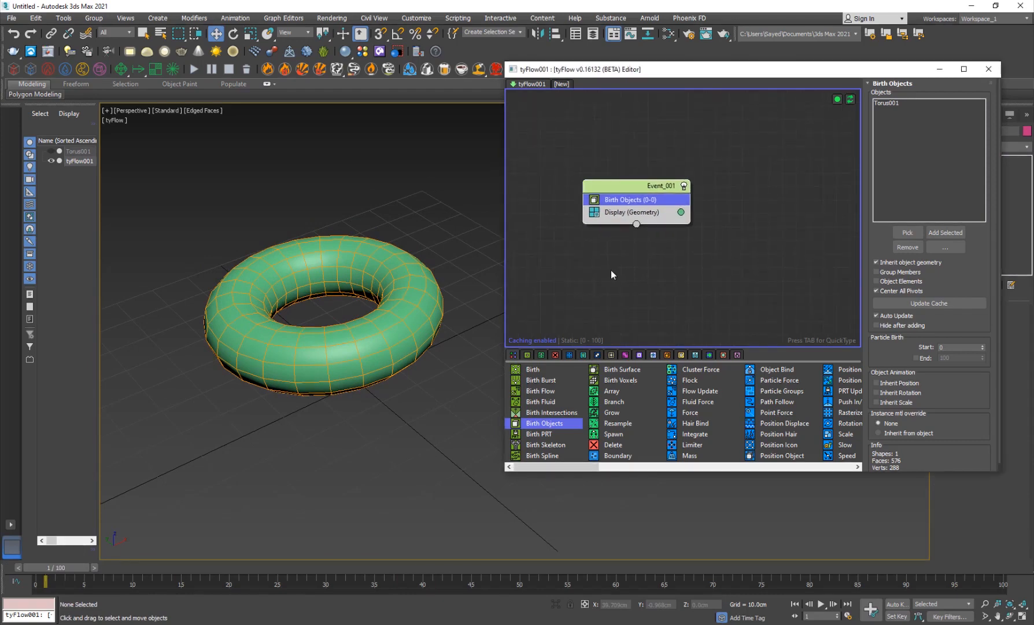
{"action": "left_click", "coordinate": [611, 270]}
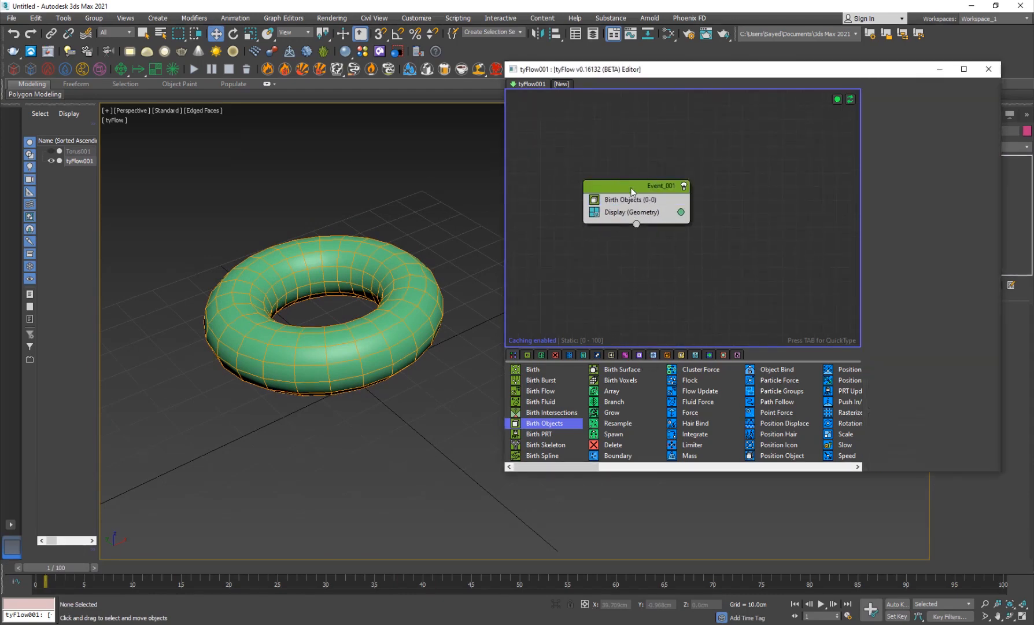
{"action": "left_click", "coordinate": [632, 191]}
{"action": "left_click", "coordinate": [666, 244]}
{"action": "key", "text": "Tab"}
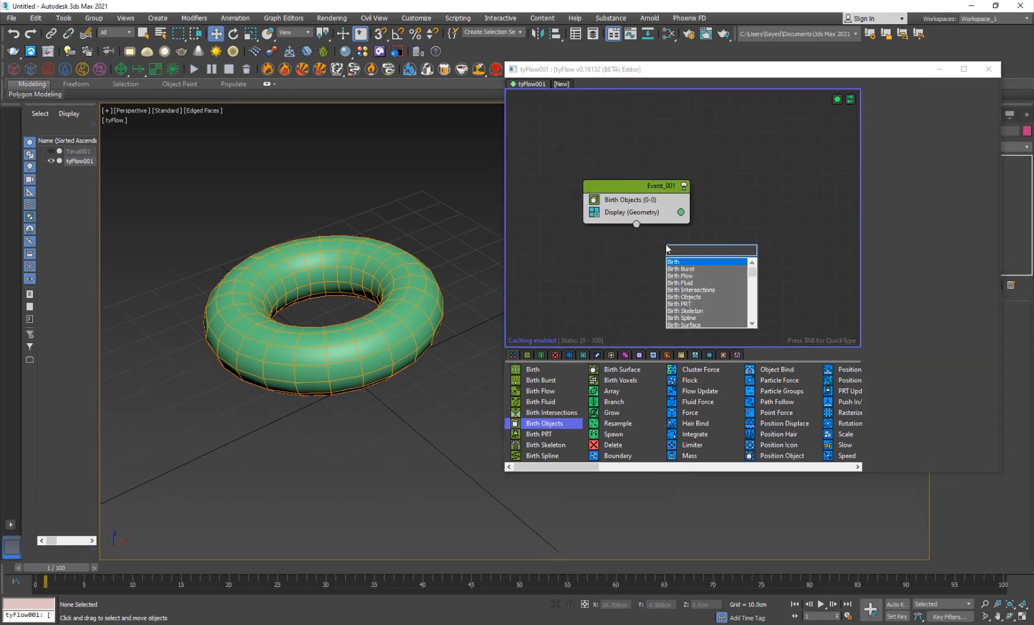
{"action": "type", "text": "clo"}
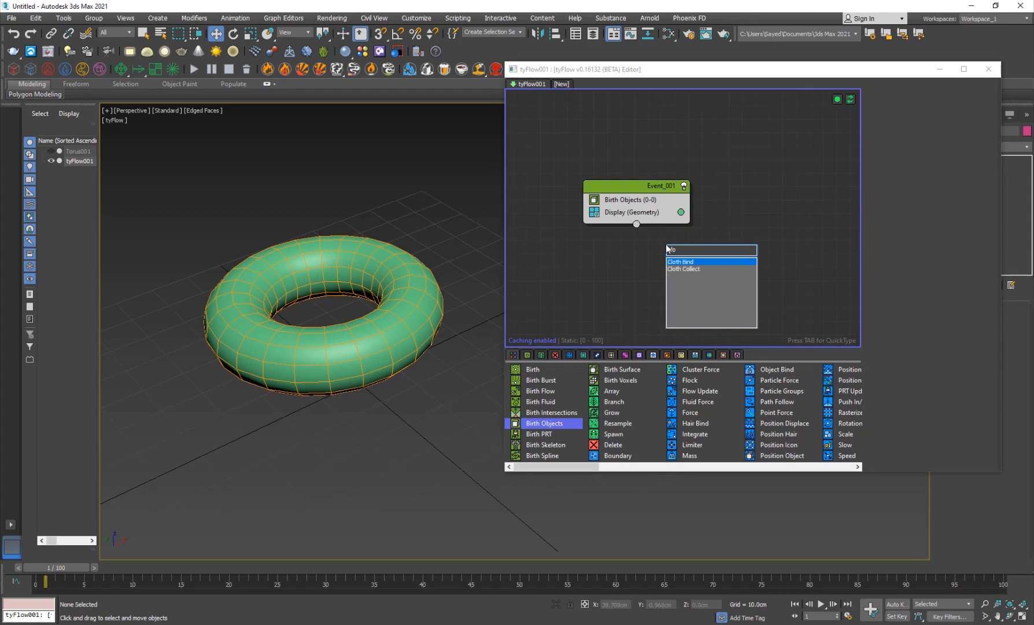
{"action": "key", "text": "Return"}
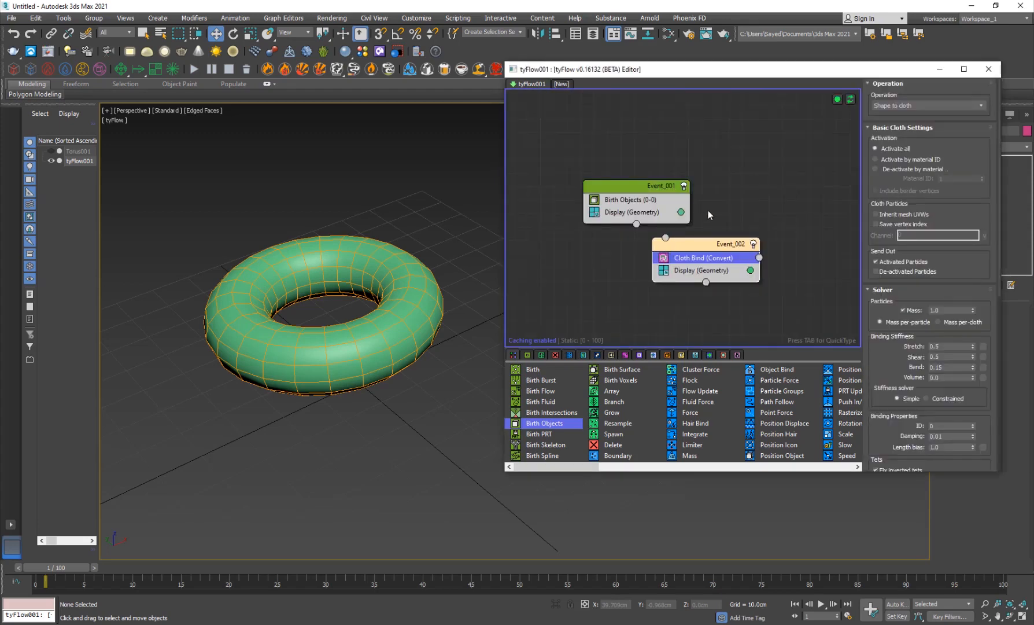
{"action": "left_click_drag", "start_coordinate": [695, 256], "coordinate": [647, 212]}
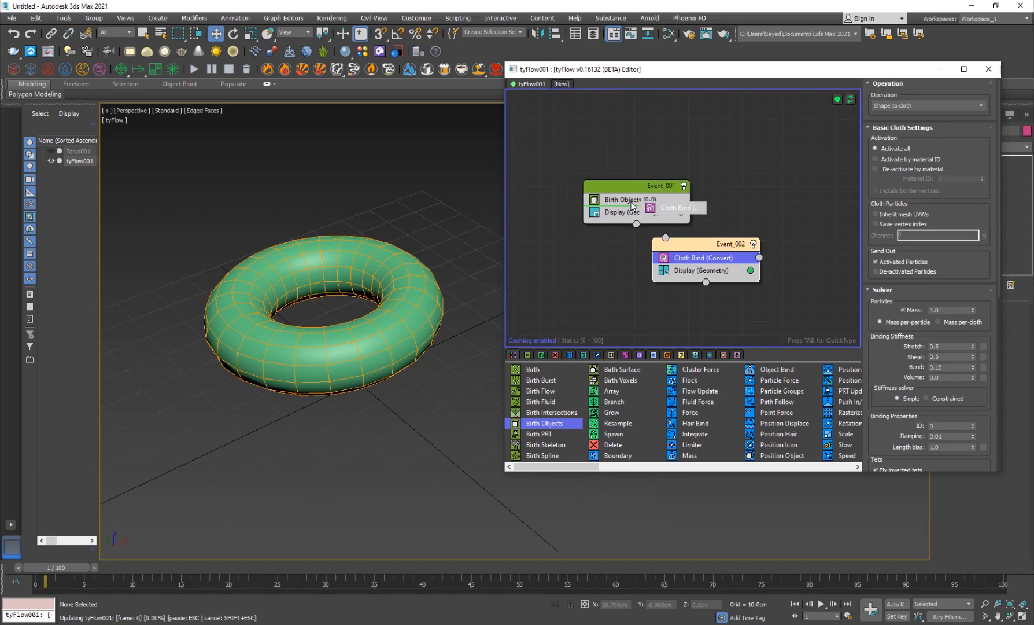
{"action": "key", "text": "Delete"}
{"action": "left_click", "coordinate": [700, 243]}
{"action": "key", "text": "Delete"}
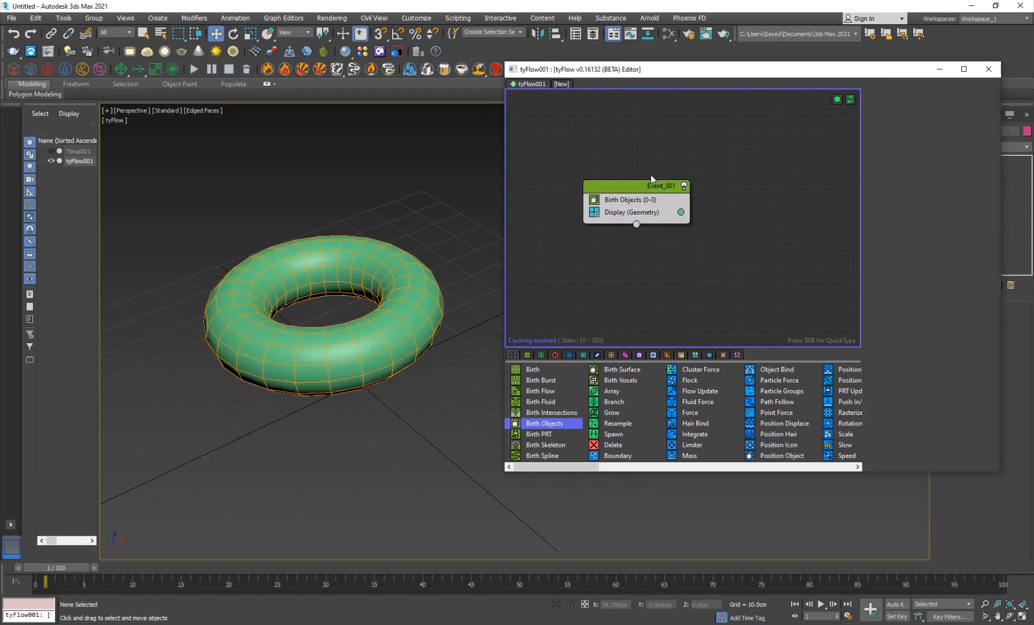
Add a Cloth Bind operator to Event_001 between Birth Objects and Display, and look closely at the cloth particles on the torus.
{"action": "left_click", "coordinate": [647, 189]}
{"action": "key", "text": "Tab"}
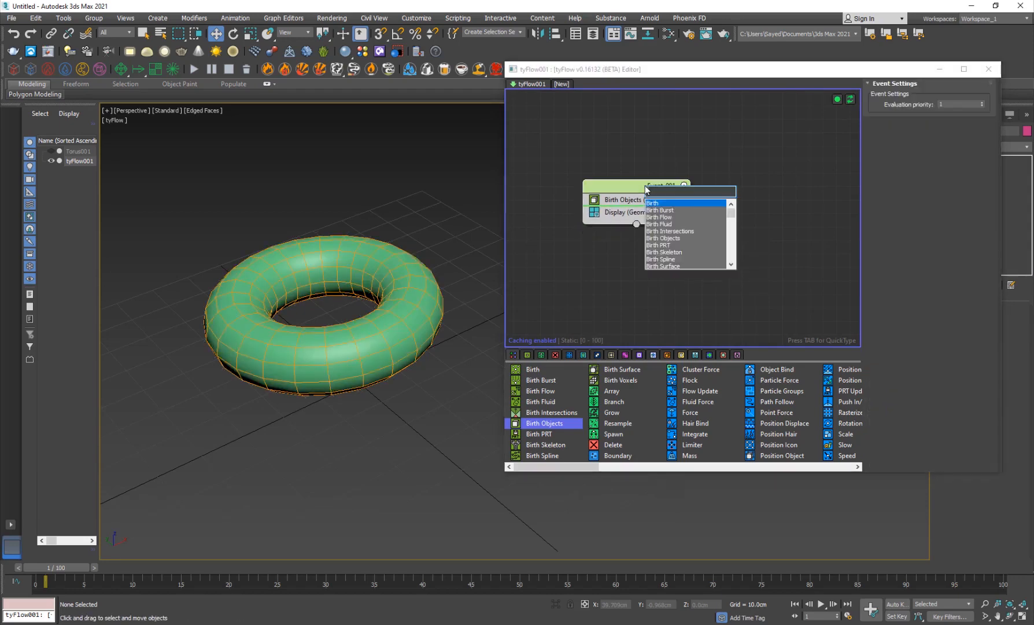
{"action": "type", "text": "clo"}
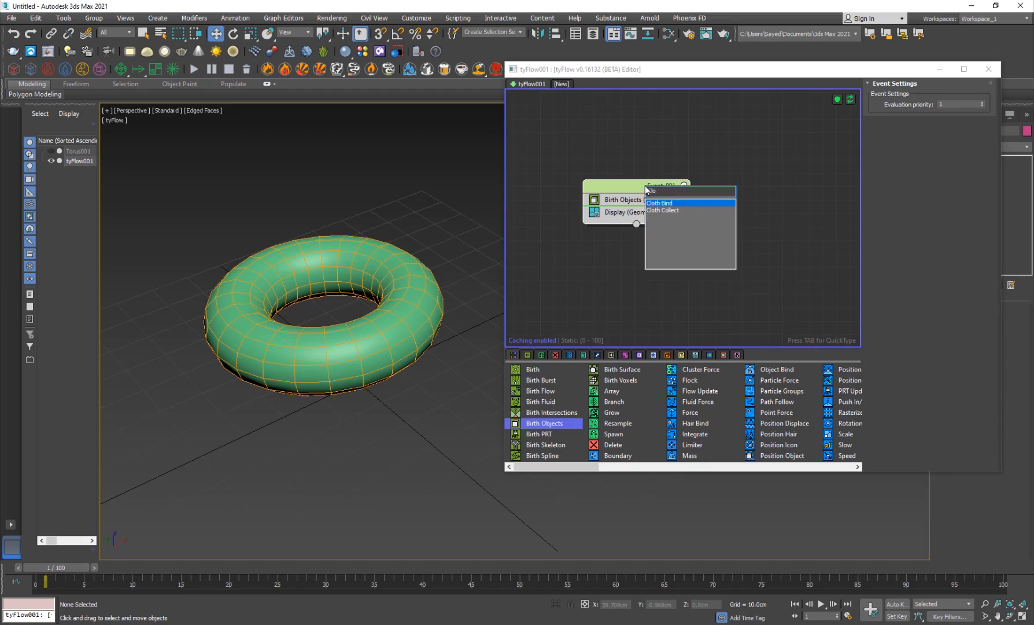
{"action": "key", "text": "Return"}
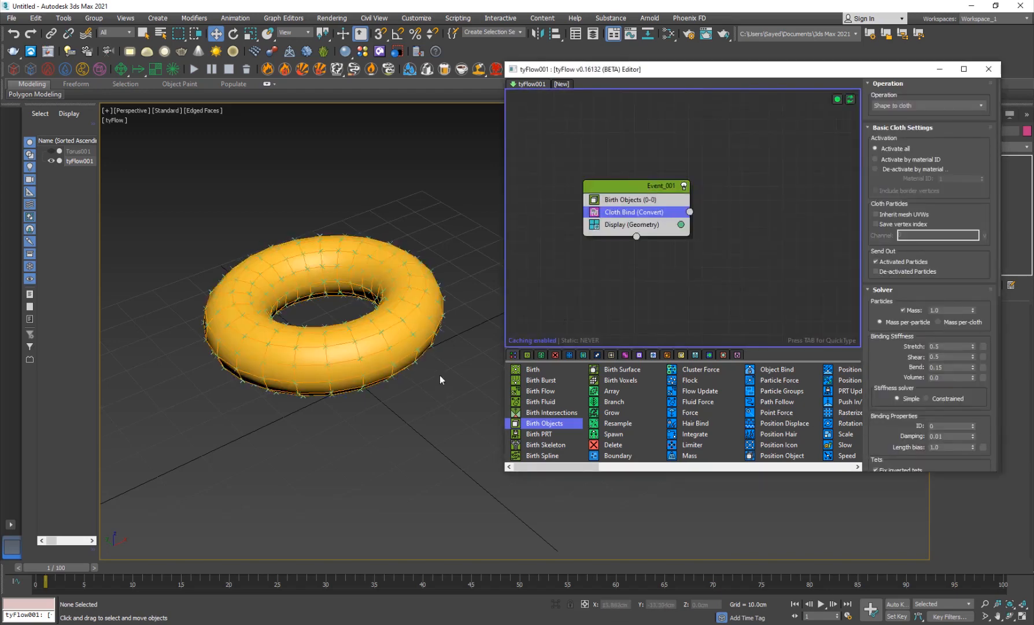
{"action": "scroll", "coordinate": [376, 302], "scroll_direction": "up", "scroll_amount": 6}
{"action": "scroll", "coordinate": [376, 349], "scroll_direction": "down", "scroll_amount": 5}
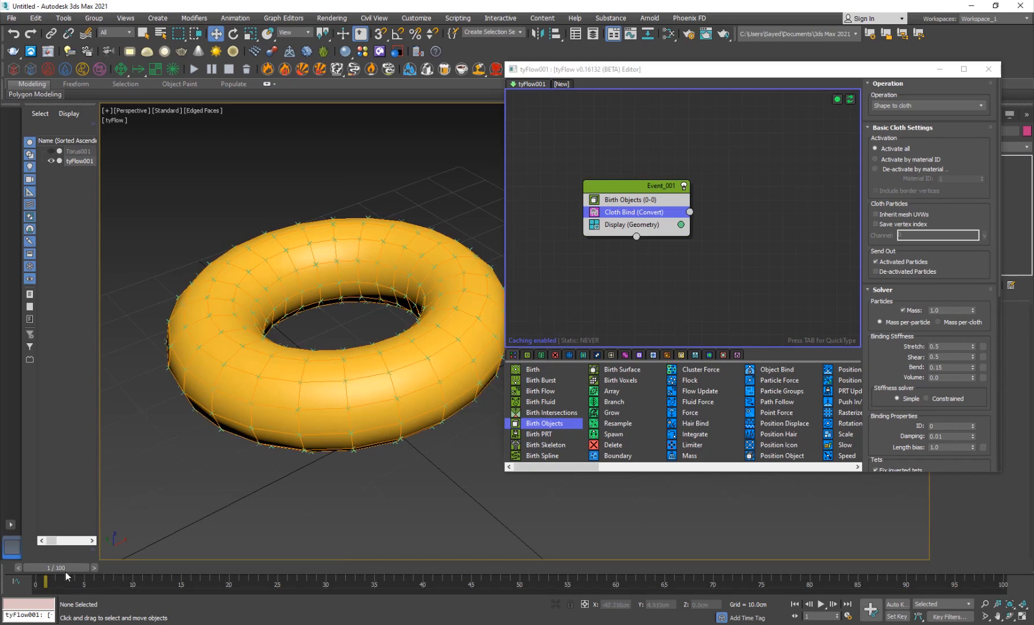
Compare the tyFlow torus at frame 0 and frame 1 to check how the cloth bindings form.
{"action": "left_click_drag", "start_coordinate": [66, 573], "coordinate": [2, 513]}
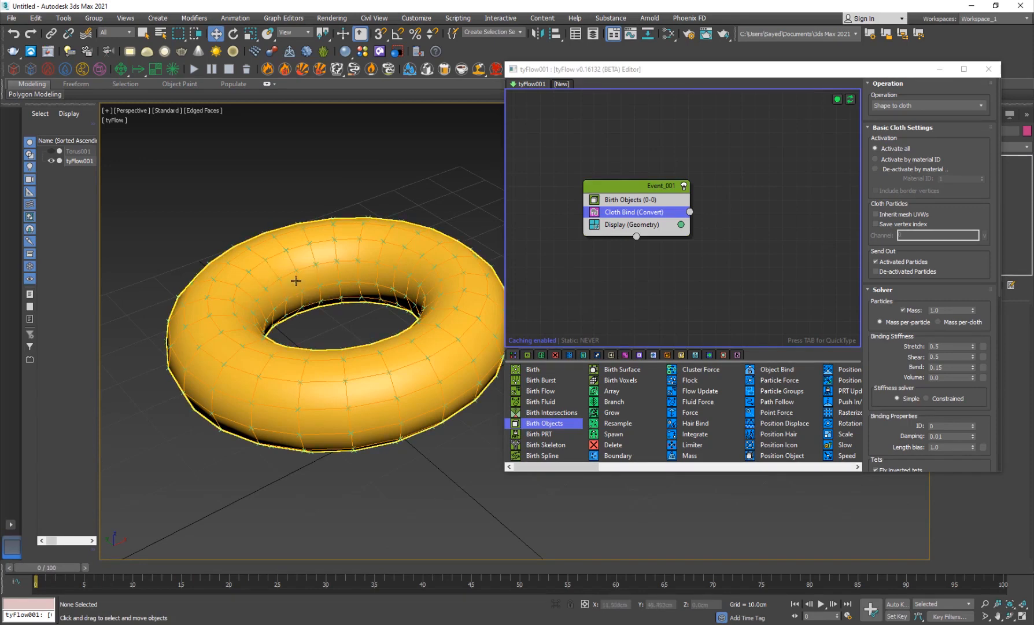
{"action": "left_click", "coordinate": [289, 258]}
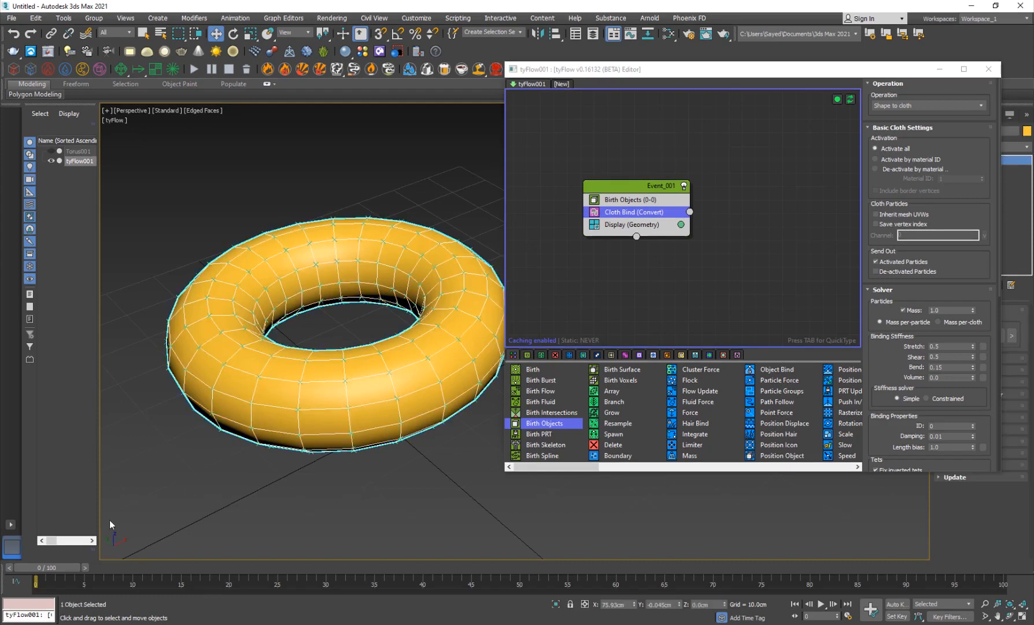
{"action": "mouse_move", "coordinate": [48, 568]}
{"action": "left_mouse_down"}
{"action": "mouse_move", "coordinate": [221, 566]}
{"action": "mouse_move", "coordinate": [58, 555]}
{"action": "left_mouse_up"}
Increase the segments and sides of the hidden source torus for a denser cloth mesh, moving the tyFlow editor out of the way.
{"action": "left_click", "coordinate": [91, 152]}
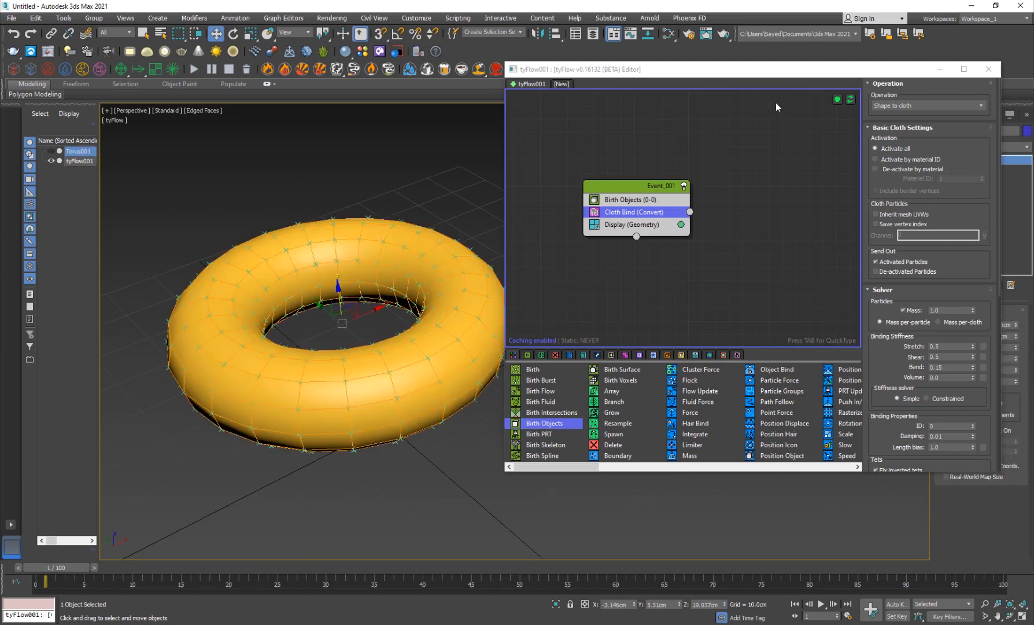
{"action": "left_click_drag", "start_coordinate": [763, 69], "coordinate": [681, 62]}
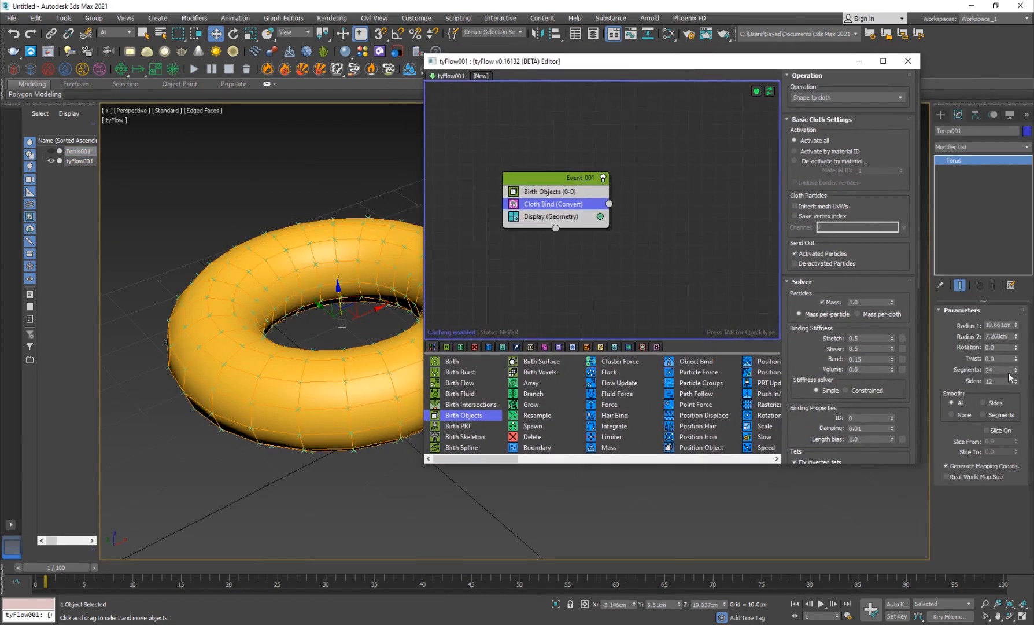
{"action": "mouse_move", "coordinate": [1016, 370]}
{"action": "left_mouse_down"}
{"action": "mouse_move", "coordinate": [1011, 341]}
{"action": "mouse_move", "coordinate": [1016, 376]}
{"action": "left_mouse_up"}
{"action": "middle_click_drag", "start_coordinate": [266, 363], "coordinate": [311, 354]}
{"action": "left_click_drag", "start_coordinate": [524, 62], "coordinate": [593, 26]}
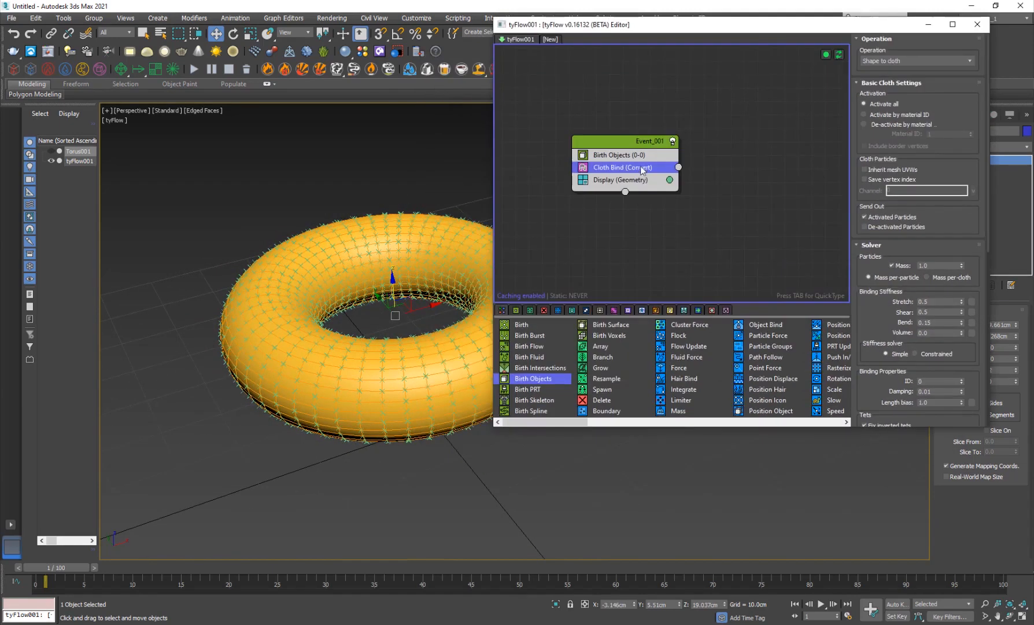
Turn off marking of particles with no geometry in the Display operator and move the timeline to frame 3.
{"action": "left_click", "coordinate": [617, 180]}
{"action": "scroll", "coordinate": [891, 393], "scroll_direction": "down", "scroll_amount": 3}
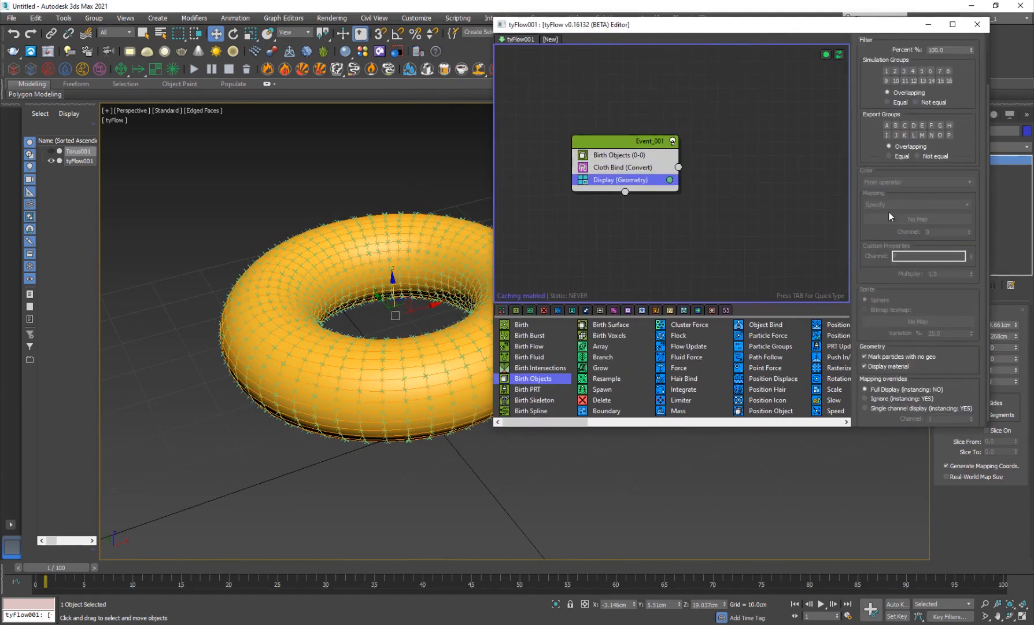
{"action": "left_click", "coordinate": [888, 350]}
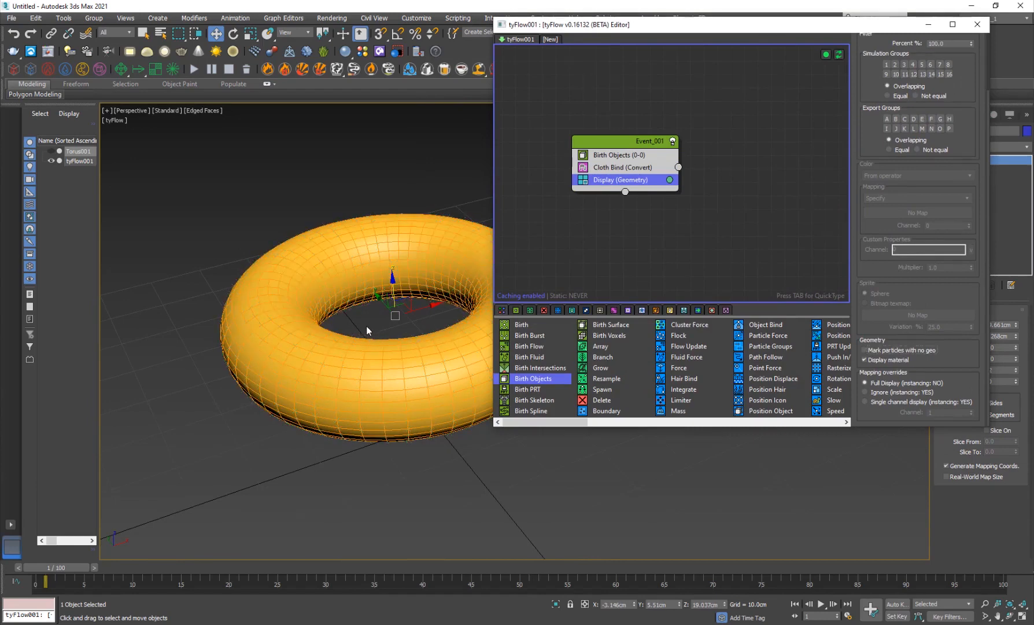
{"action": "middle_click_drag", "start_coordinate": [381, 365], "coordinate": [364, 415], "text": "alt"}
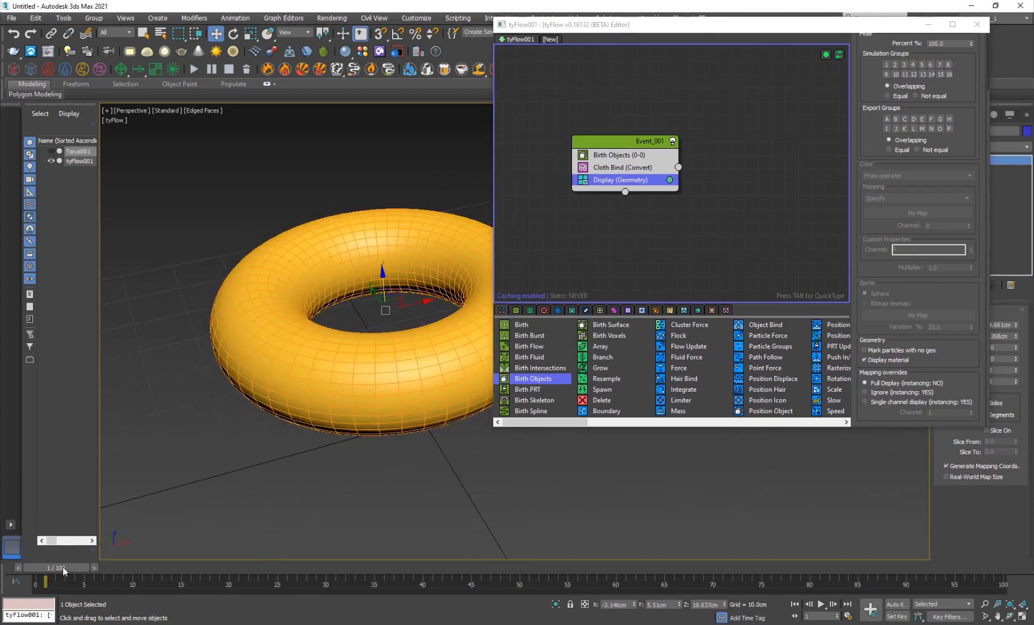
{"action": "mouse_move", "coordinate": [64, 570]}
{"action": "left_mouse_down"}
{"action": "mouse_move", "coordinate": [292, 568]}
{"action": "mouse_move", "coordinate": [83, 569]}
{"action": "left_mouse_up"}
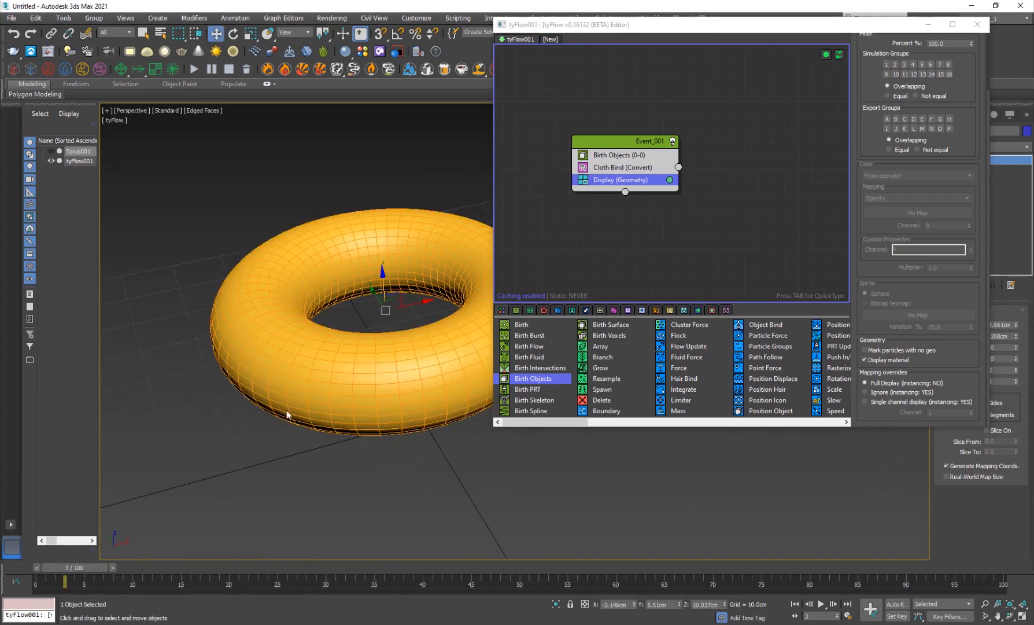
Add a Force operator to Event_001 between Birth Objects and Cloth Bind.
{"action": "left_click", "coordinate": [635, 143]}
{"action": "key", "text": "Tab"}
{"action": "type", "text": "for"}
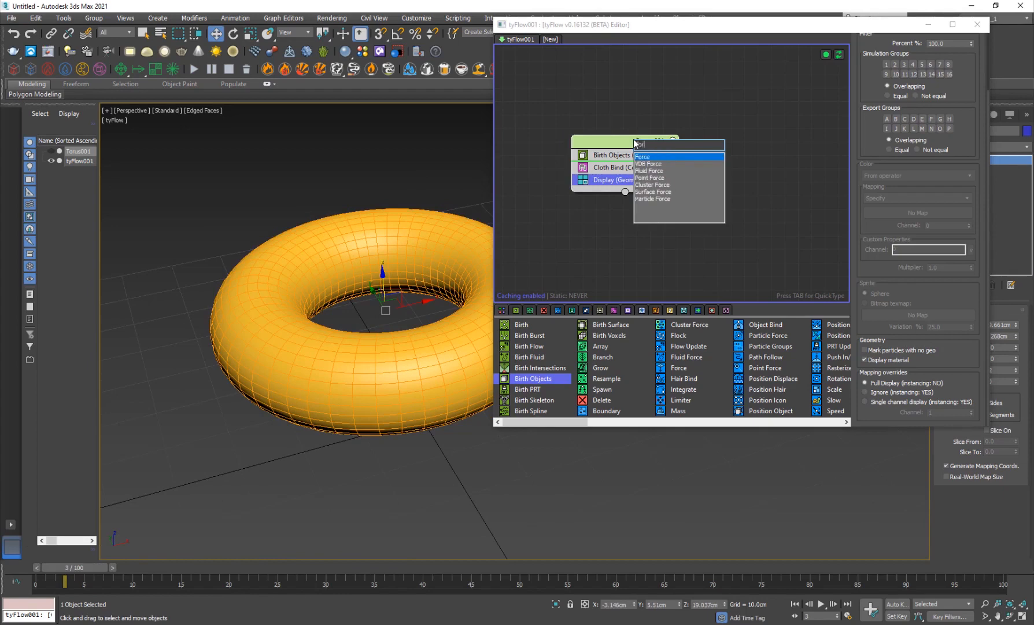
{"action": "key", "text": "Return"}
Set the Force operator's noise layer 1 strength to 0.2 cm and advance the simulation to frame 15.
{"action": "scroll", "coordinate": [881, 363], "scroll_direction": "down", "scroll_amount": 2}
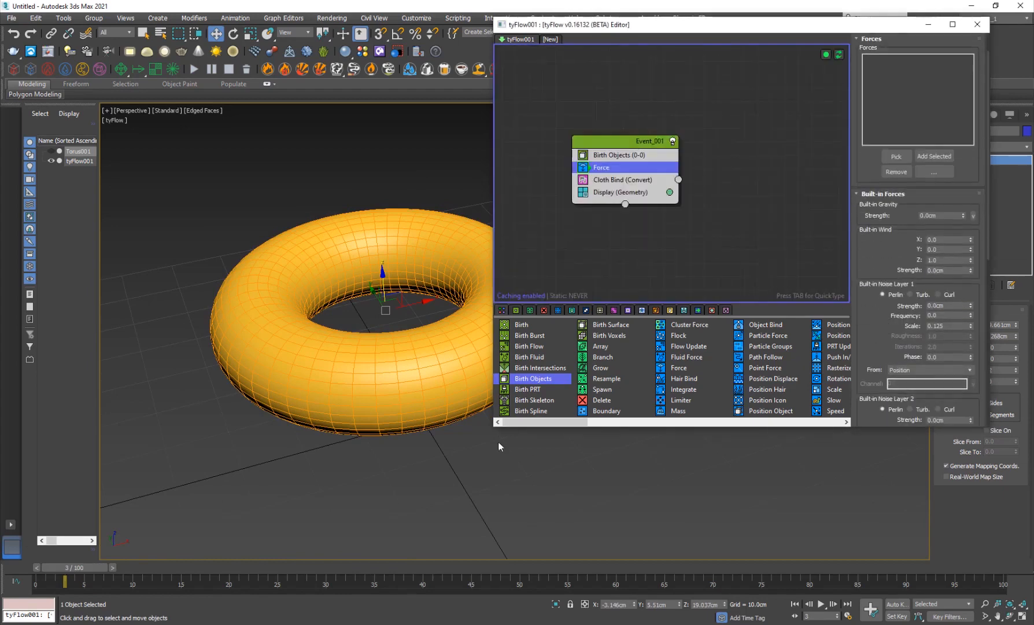
{"action": "scroll", "coordinate": [892, 328], "scroll_direction": "down", "scroll_amount": 1}
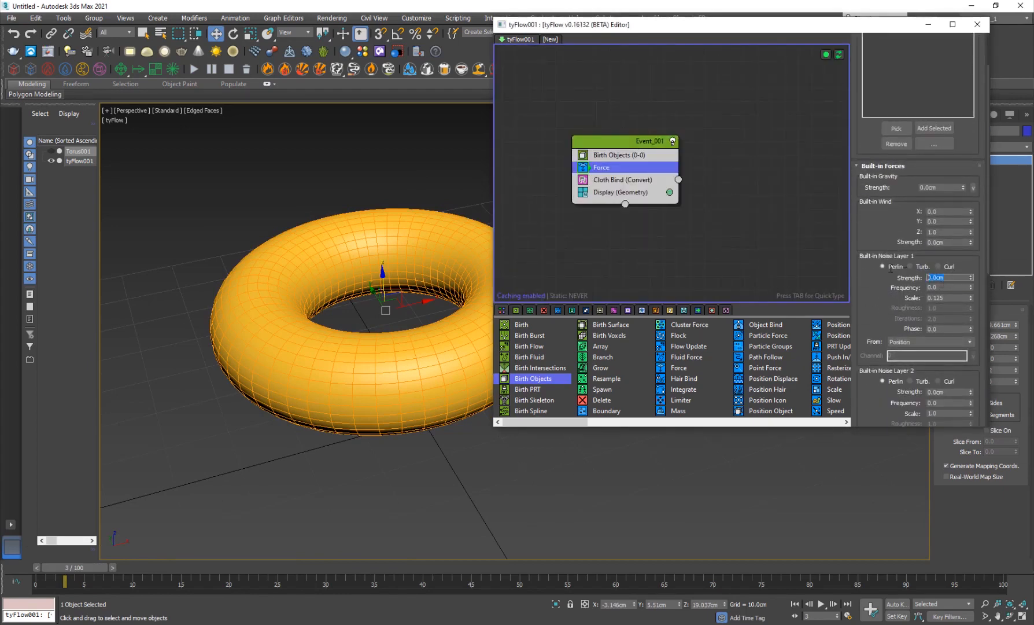
{"action": "type", "text": "0.2"}
{"action": "key", "text": "Return"}
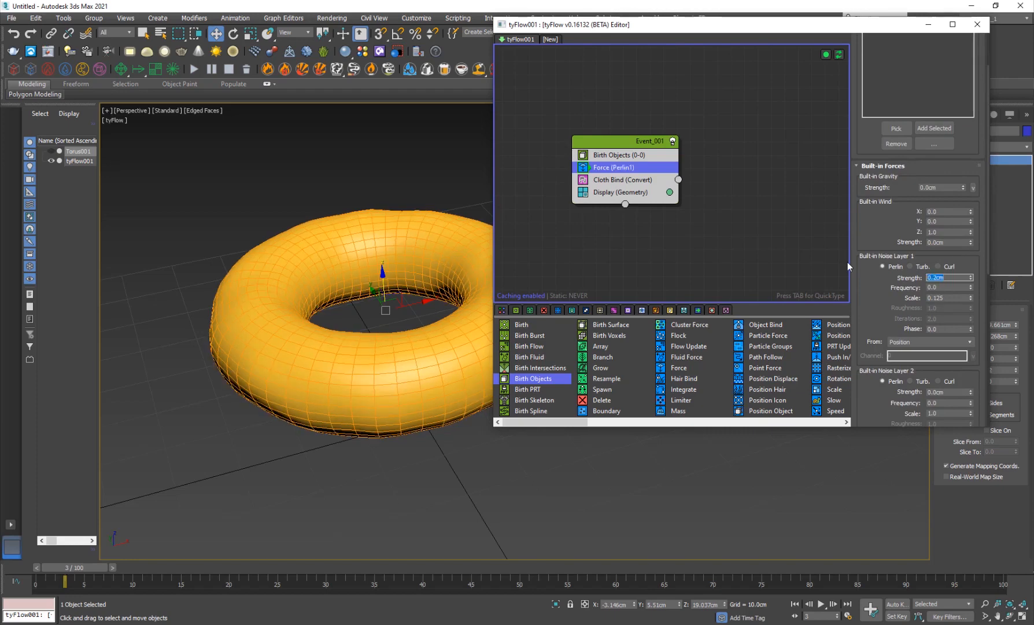
{"action": "left_click_drag", "start_coordinate": [82, 569], "coordinate": [181, 568]}
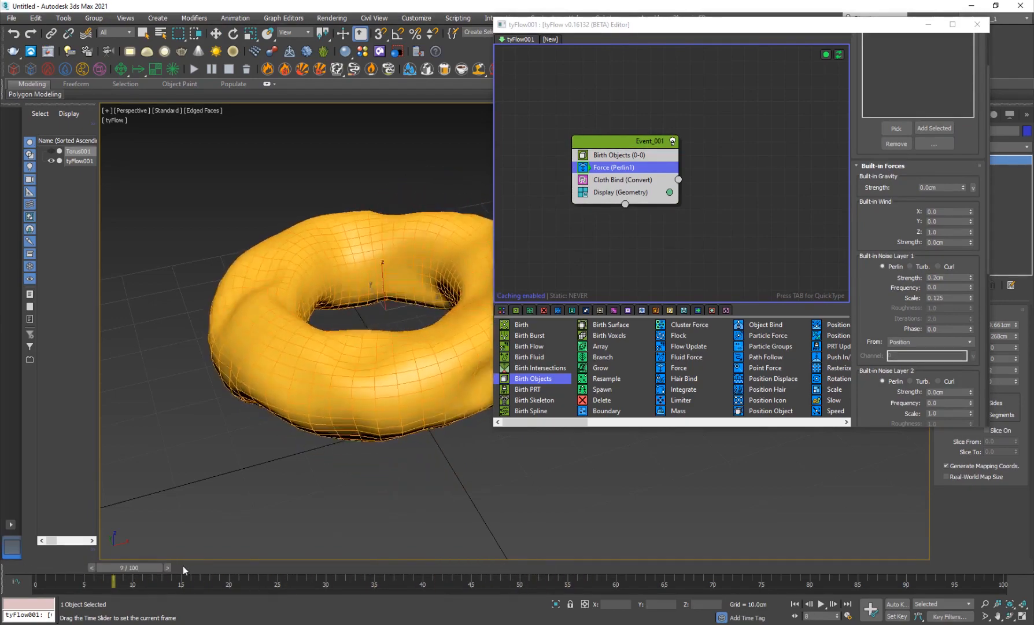
{"action": "key", "text": "w"}
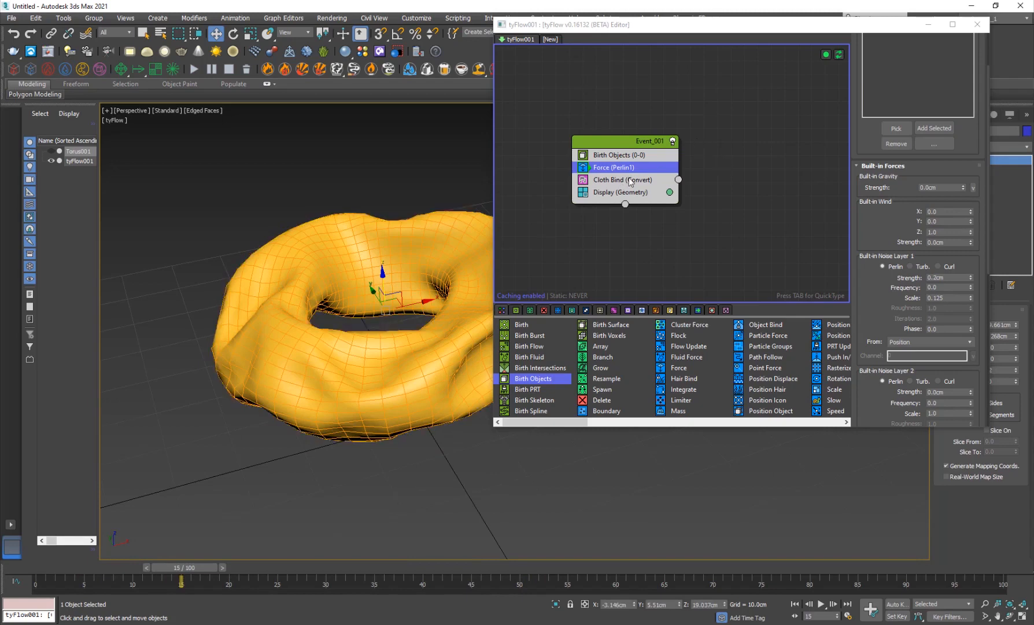
Set the Cloth Bind operator's stretch and shear stiffness to 0.8 each.
{"action": "left_click", "coordinate": [627, 180]}
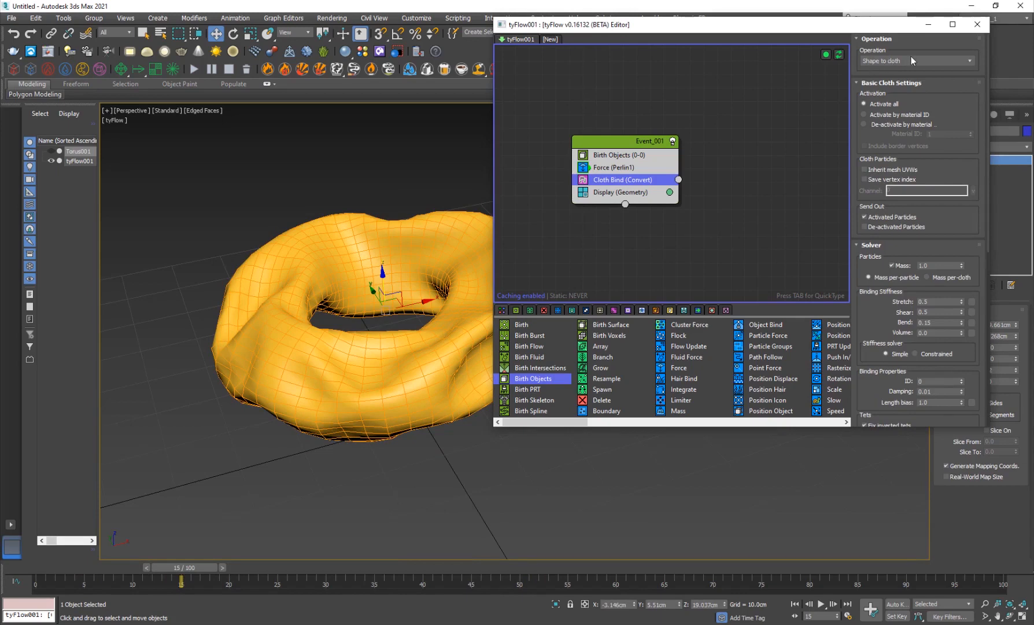
{"action": "scroll", "coordinate": [955, 232], "scroll_direction": "down", "scroll_amount": 5}
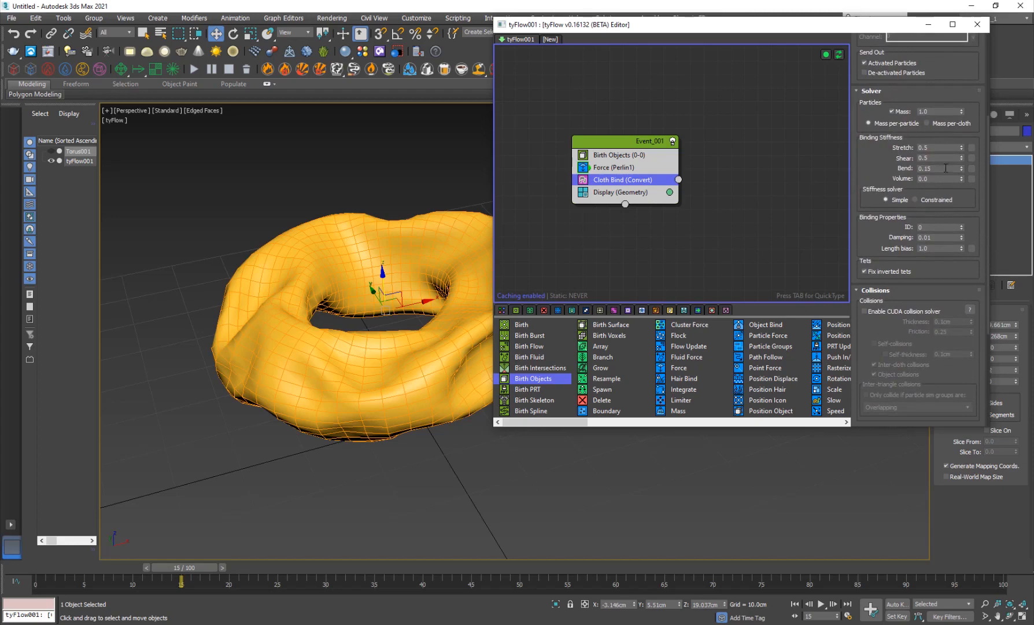
{"action": "scroll", "coordinate": [883, 162], "scroll_direction": "up", "scroll_amount": 1}
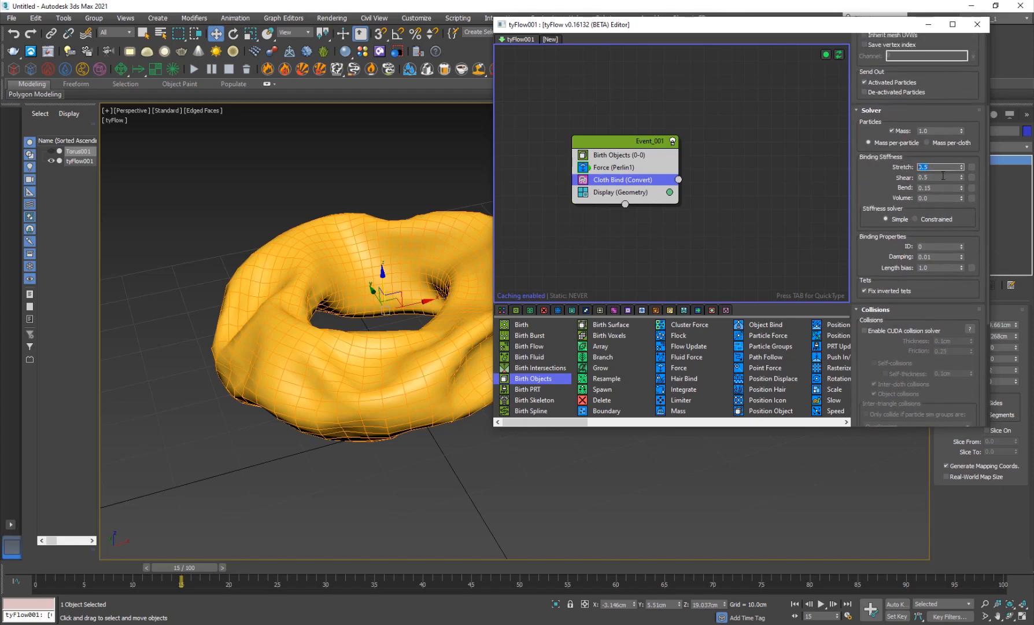
{"action": "key", "text": "Tab"}
{"action": "key", "text": "shift+Tab"}
{"action": "type", "text": ".8"}
{"action": "key", "text": "Tab"}
{"action": "key", "text": "Return"}
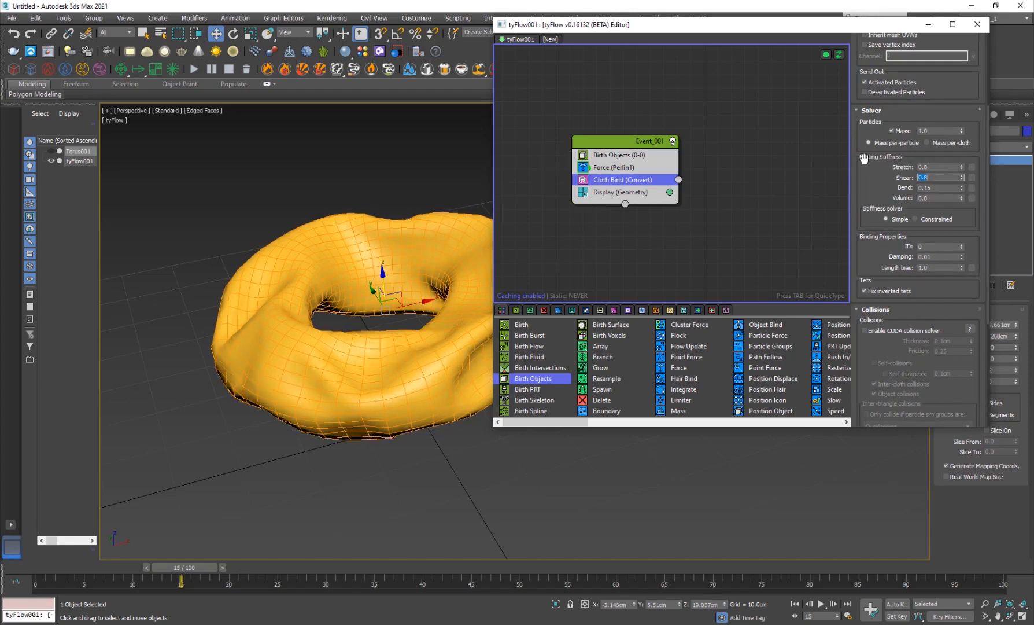
Advance the simulation to frame 18 and set the Cloth Bind operator's bend stiffness to 0.2.
{"action": "left_click_drag", "start_coordinate": [192, 567], "coordinate": [214, 551]}
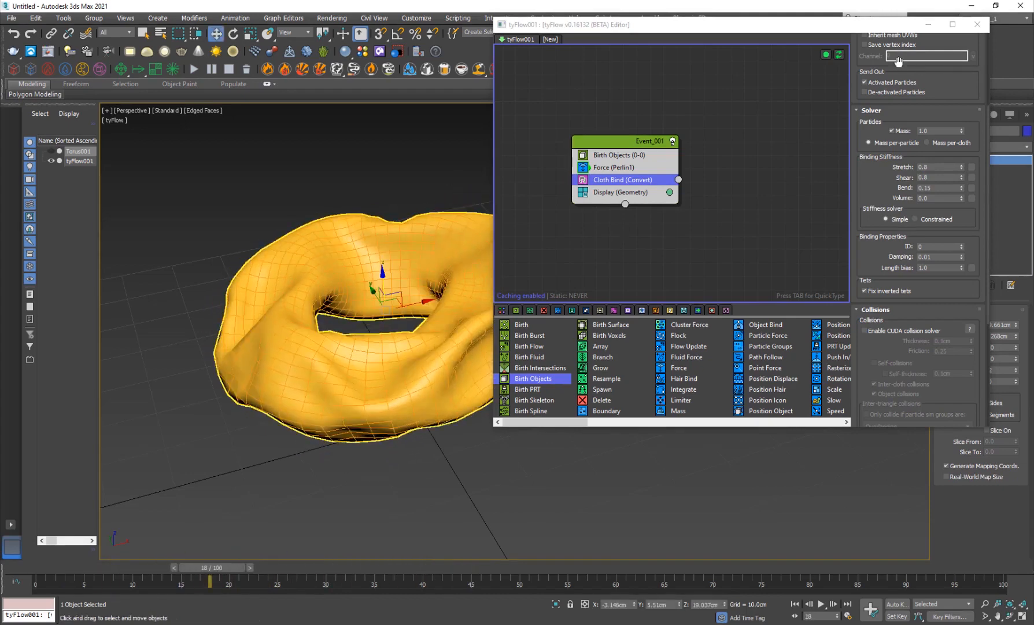
{"action": "double_click", "coordinate": [939, 188]}
{"action": "type", "text": "0.2"}
{"action": "key", "text": "Return"}
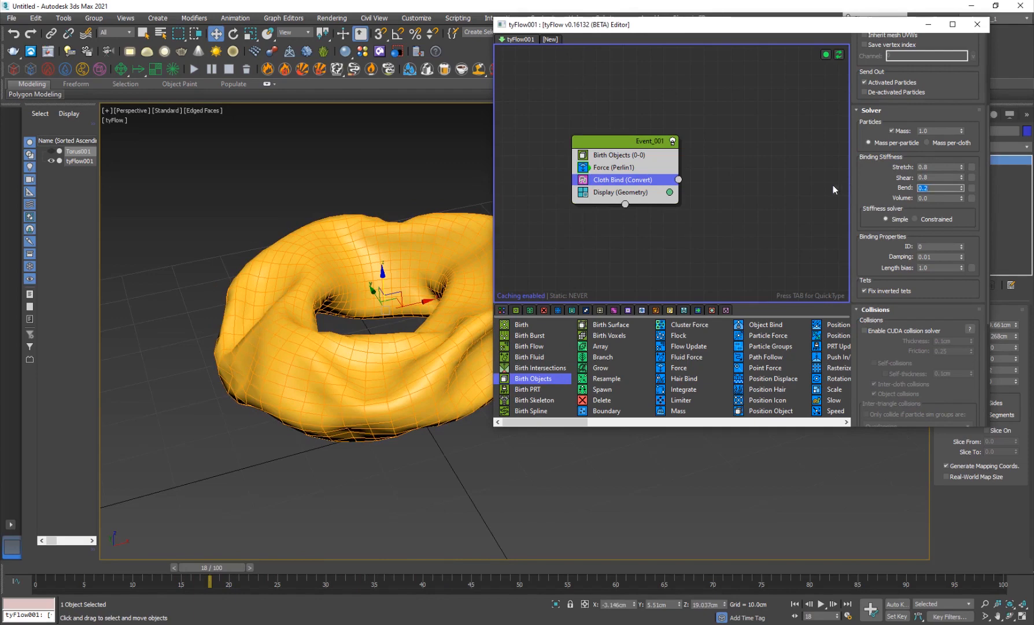
Advance the cloth simulation to frame 28 and on to frame 44, and examine the torus for self-intersections.
{"action": "left_click_drag", "start_coordinate": [119, 571], "coordinate": [304, 538]}
{"action": "key", "text": "w"}
{"action": "left_click_drag", "start_coordinate": [889, 359], "coordinate": [868, 286]}
{"action": "middle_click_drag", "start_coordinate": [352, 351], "coordinate": [308, 340]}
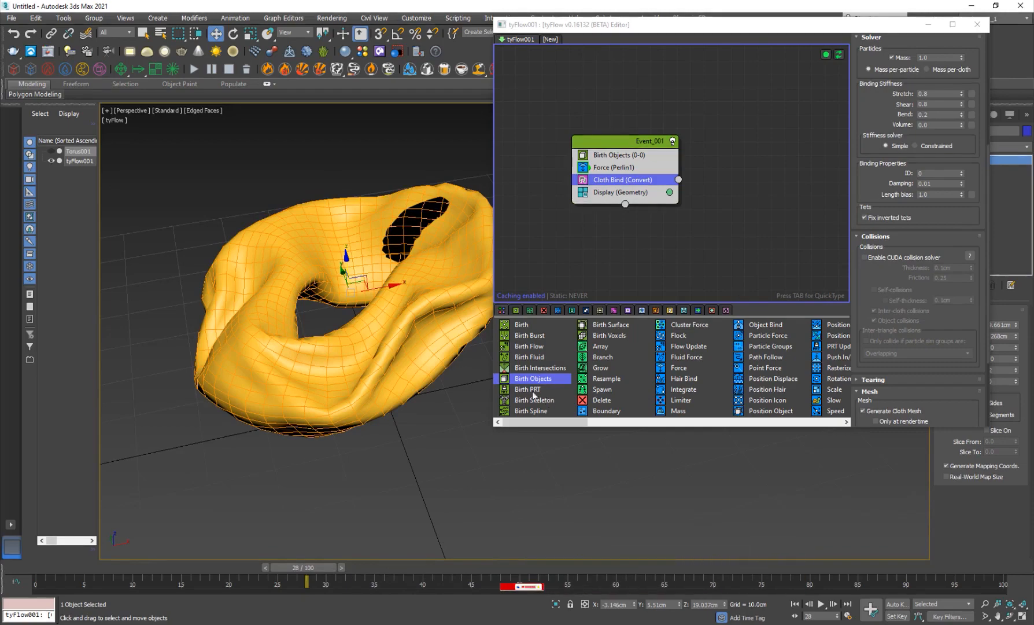
{"action": "left_click_drag", "start_coordinate": [163, 572], "coordinate": [466, 568]}
{"action": "middle_click_drag", "start_coordinate": [370, 339], "coordinate": [333, 370], "text": "alt"}
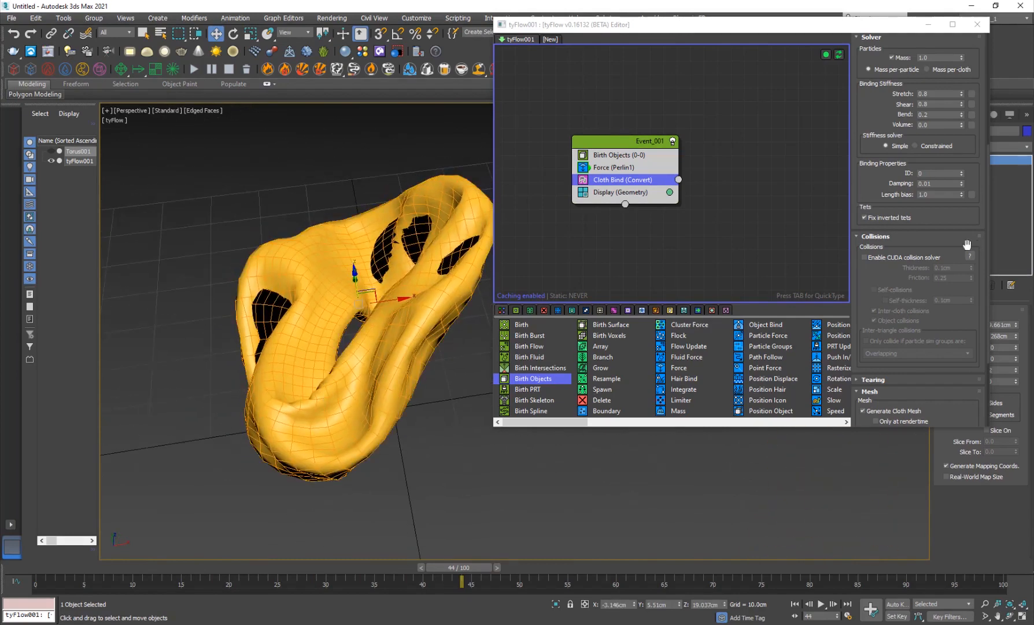
Enable the CUDA collision solver with self-collisions on the Cloth Bind operator and run the simulation to frame 35.
{"action": "left_click", "coordinate": [897, 260]}
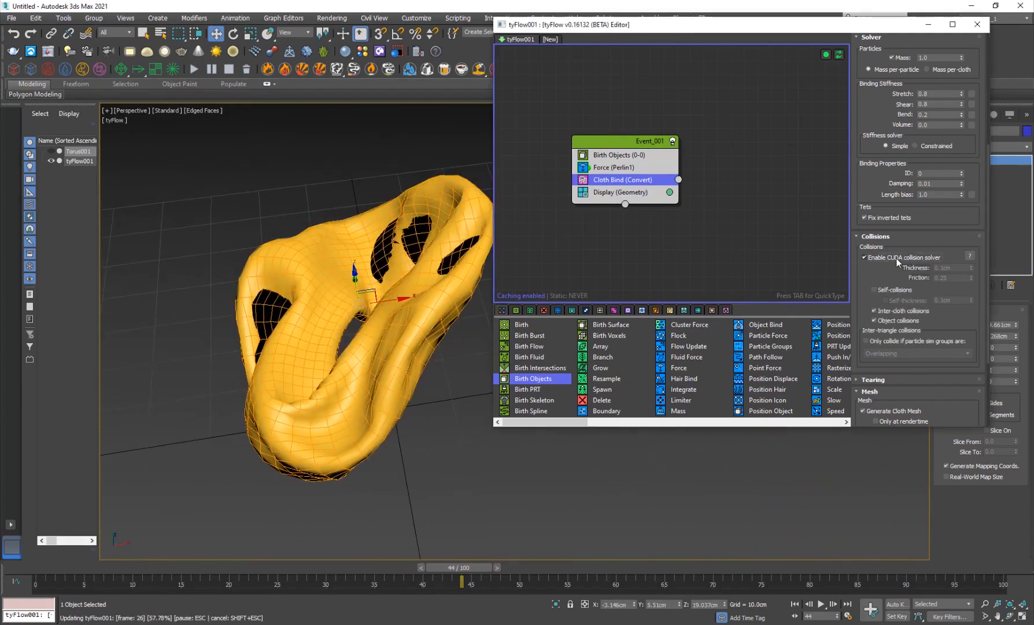
{"action": "left_click", "coordinate": [894, 291]}
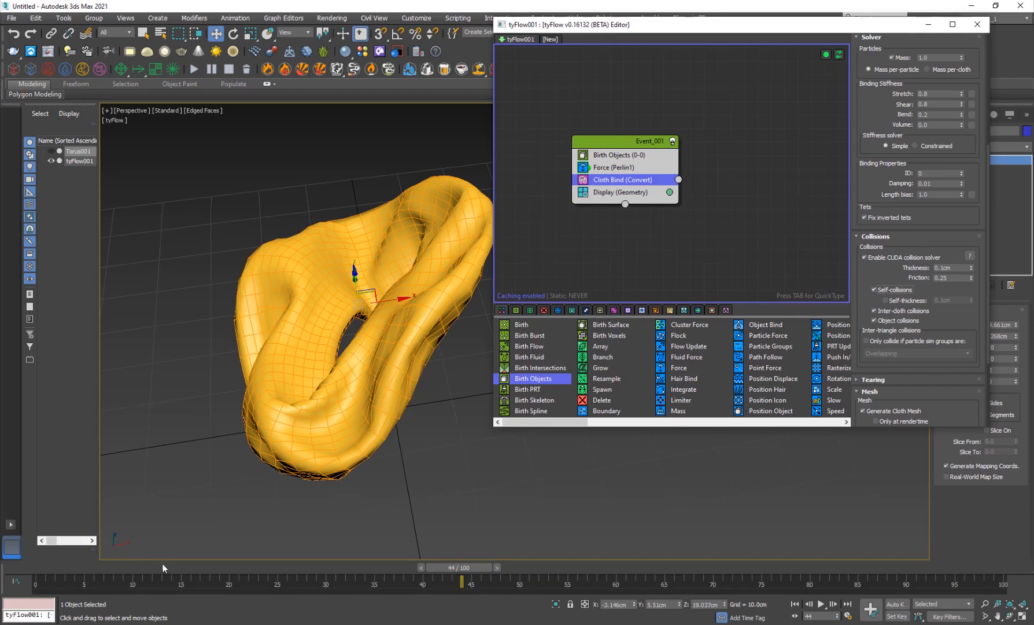
{"action": "left_click_drag", "start_coordinate": [163, 569], "coordinate": [249, 542]}
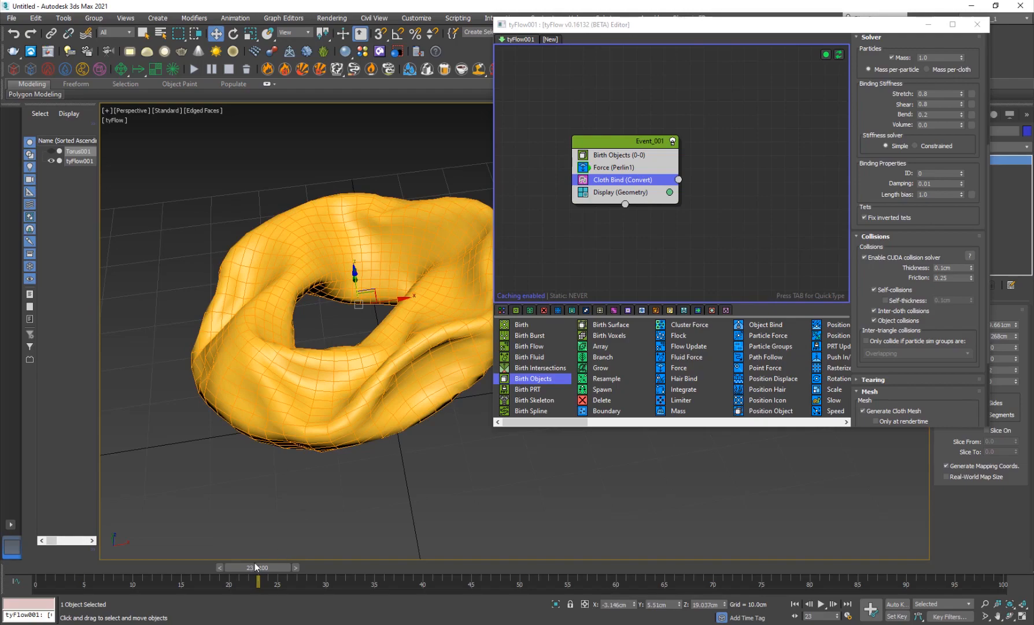
{"action": "left_click_drag", "start_coordinate": [255, 564], "coordinate": [378, 537]}
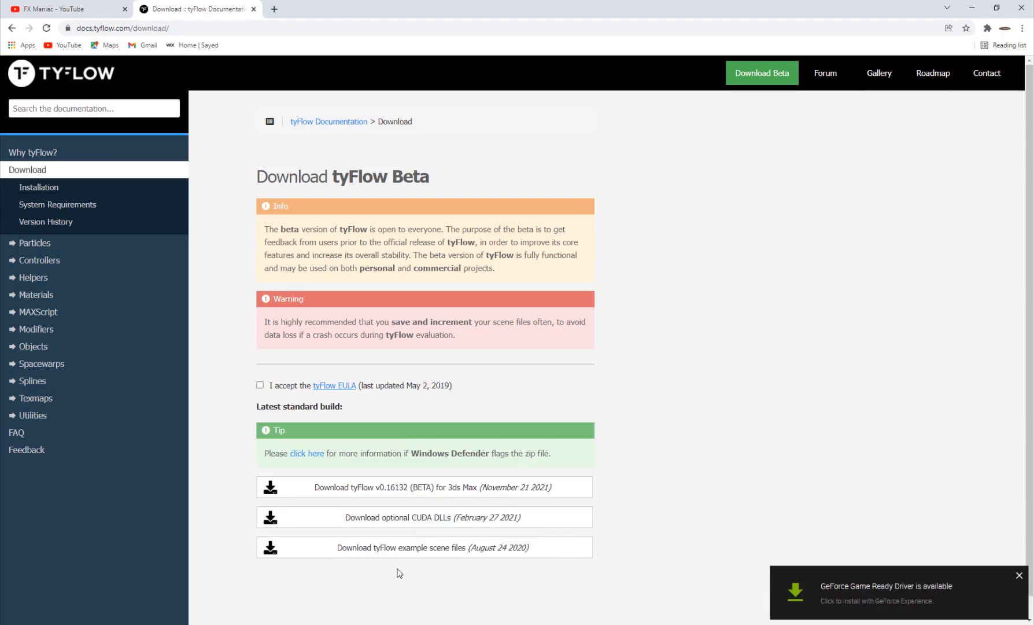
Dismiss the driver notification, then examine the collision behaviour of the torus up to about frame 61 and return to frame 34.
{"action": "left_click", "coordinate": [1019, 576]}
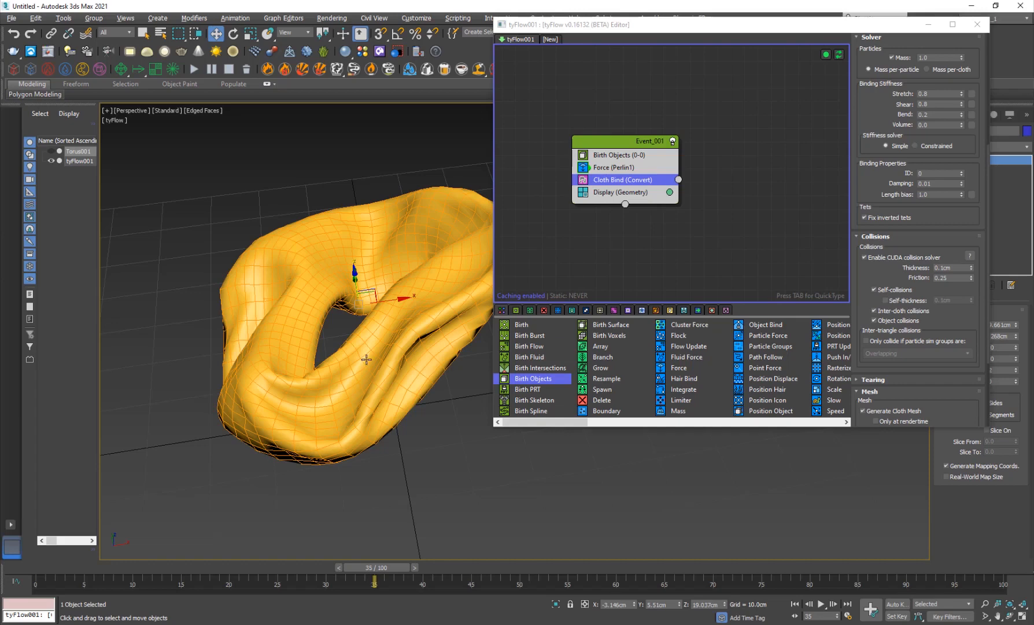
{"action": "middle_click_drag", "start_coordinate": [366, 359], "coordinate": [383, 335], "text": "alt"}
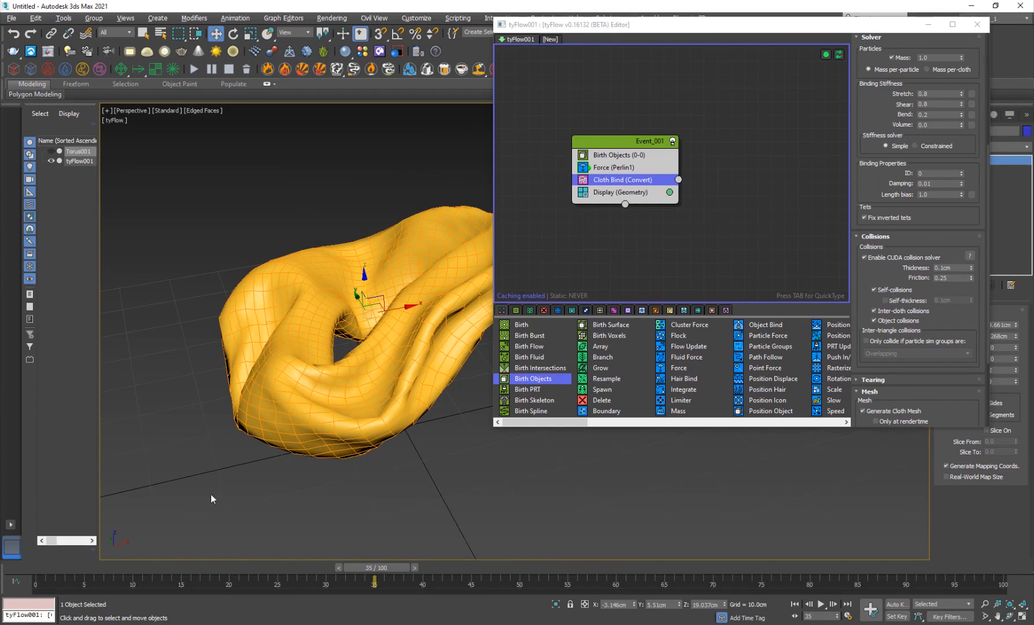
{"action": "left_click_drag", "start_coordinate": [190, 564], "coordinate": [659, 565]}
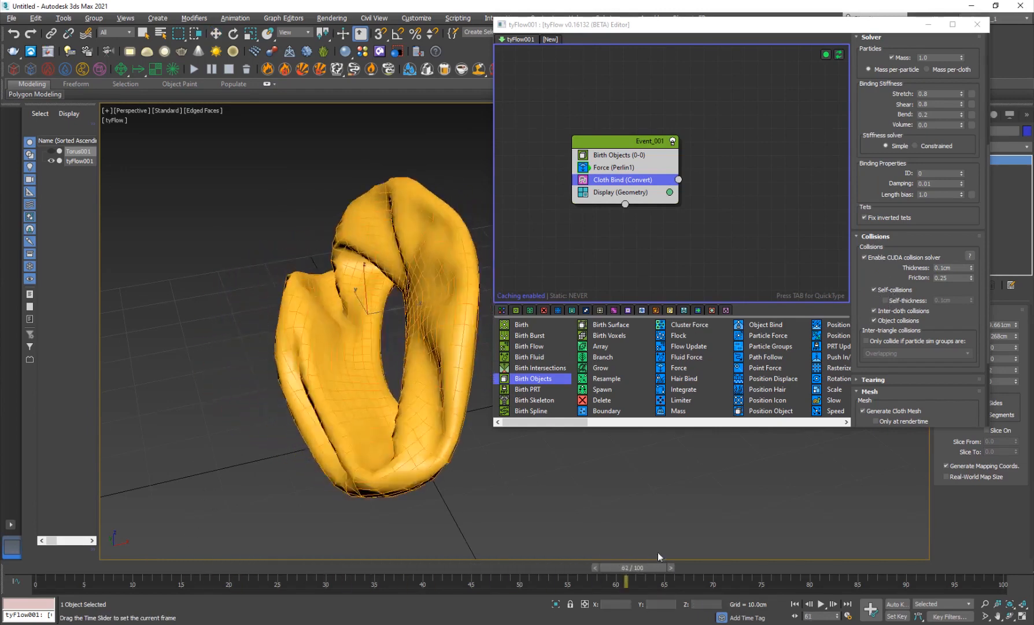
{"action": "left_click_drag", "start_coordinate": [586, 562], "coordinate": [370, 569]}
{"action": "key", "text": "w"}
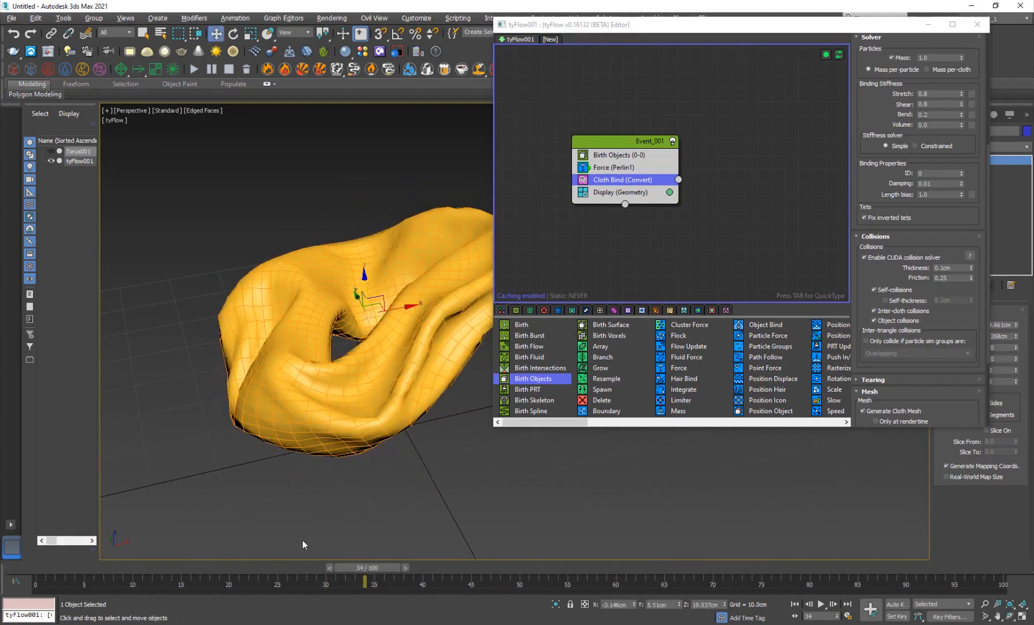
Delete the tyFlow object from the scene and return to the Perspective view.
{"action": "left_click", "coordinate": [416, 470]}
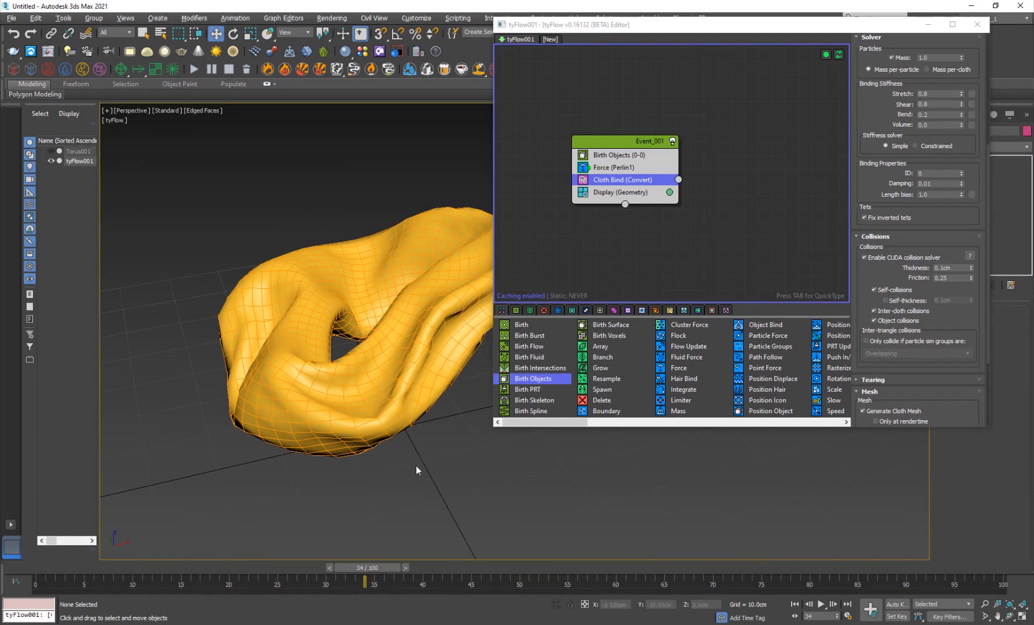
{"action": "middle_click_drag", "start_coordinate": [320, 261], "coordinate": [355, 304]}
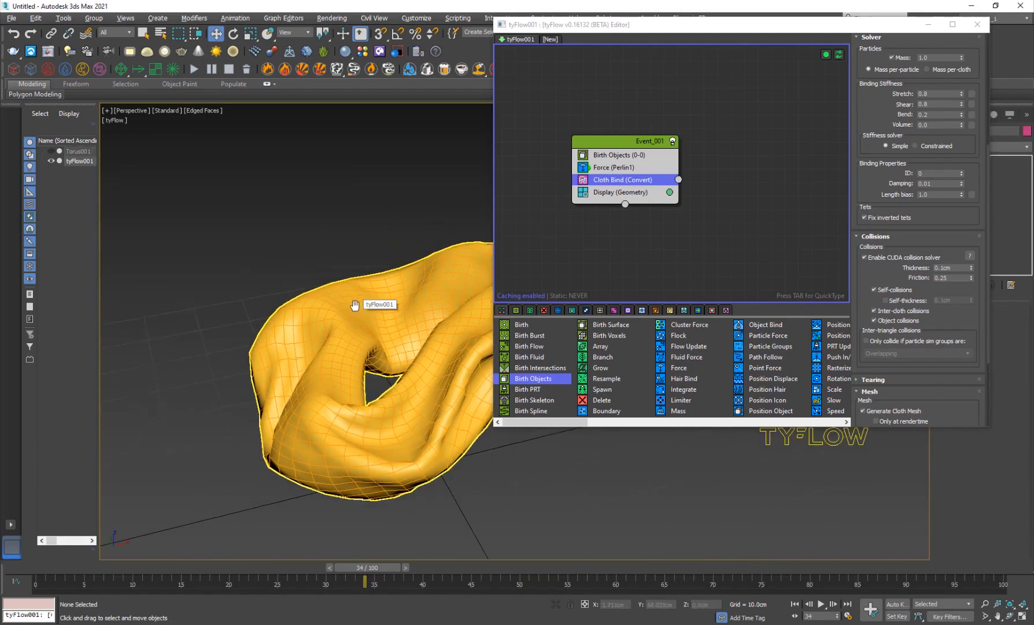
{"action": "left_click", "coordinate": [355, 305]}
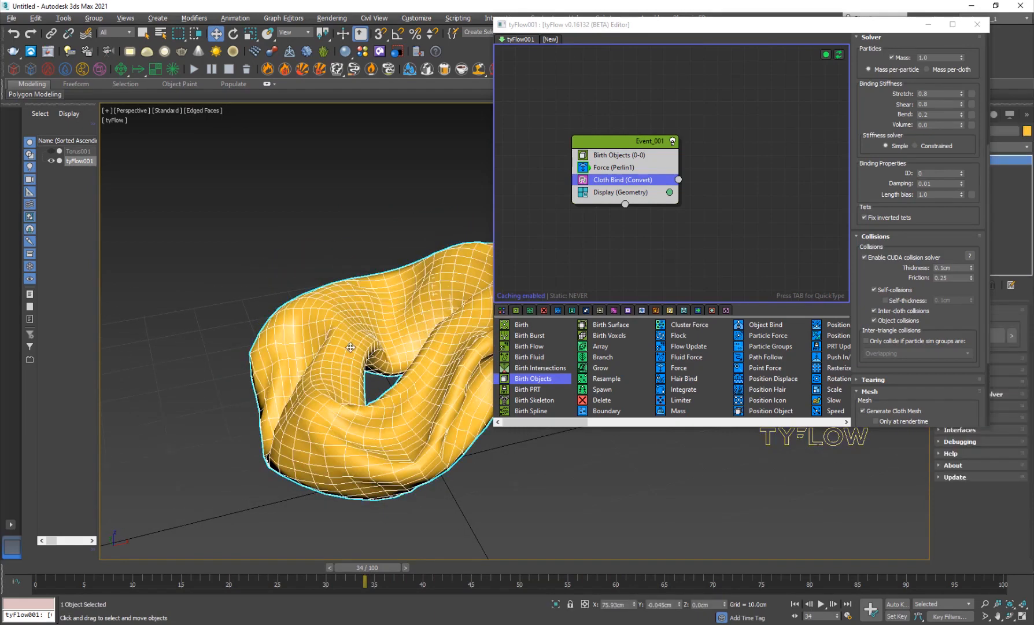
{"action": "key", "text": "Delete"}
{"action": "key", "text": "f"}
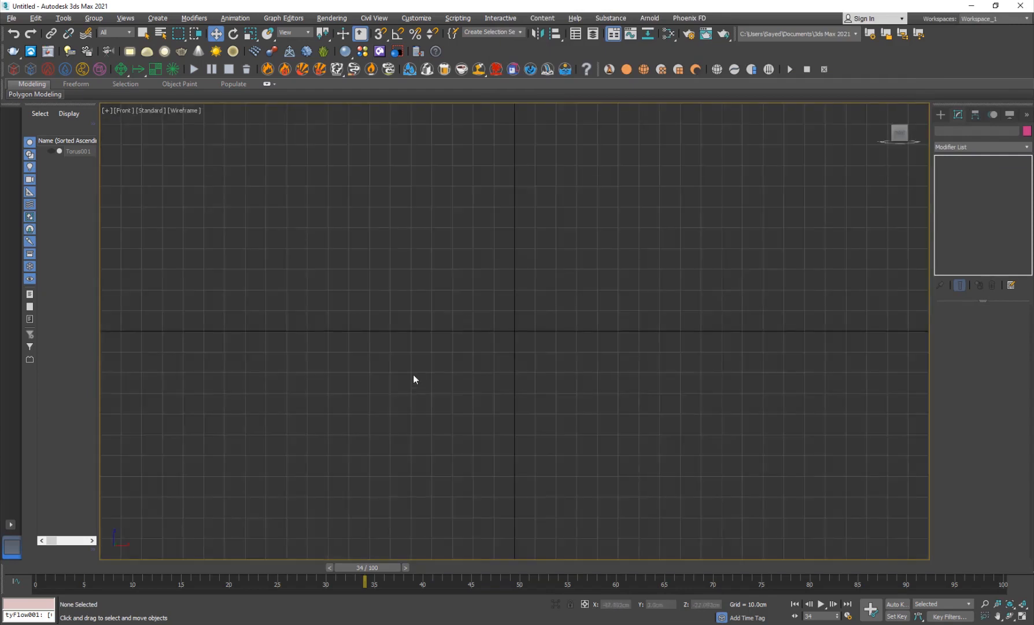
{"action": "key", "text": "p"}
Create a plane about 46 cm long and 59 cm wide on the ground grid.
{"action": "left_click", "coordinate": [941, 115]}
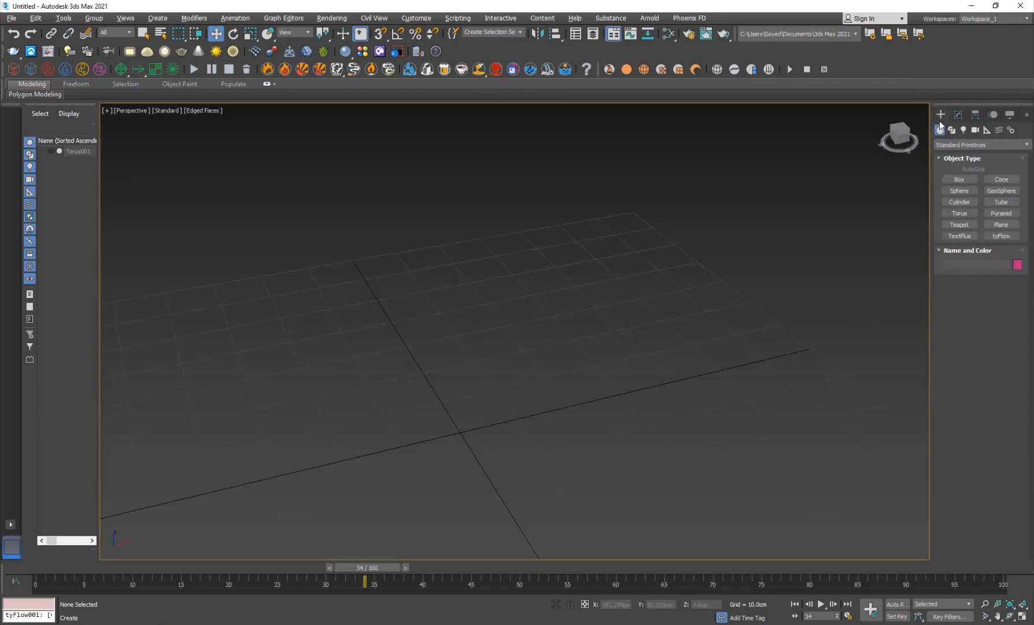
{"action": "left_click", "coordinate": [1001, 224]}
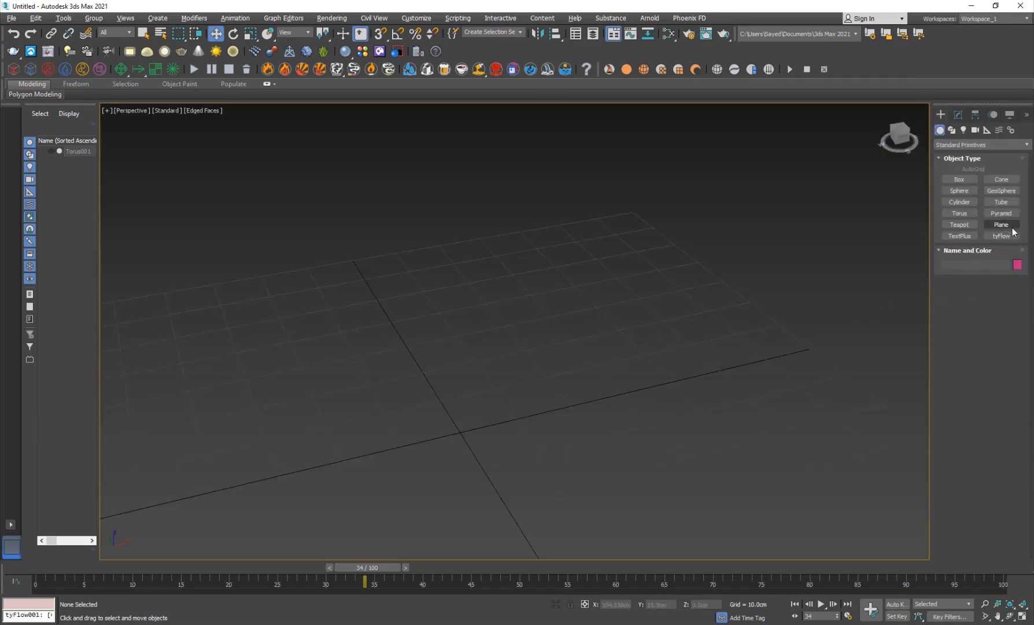
{"action": "left_click_drag", "start_coordinate": [317, 389], "coordinate": [750, 452]}
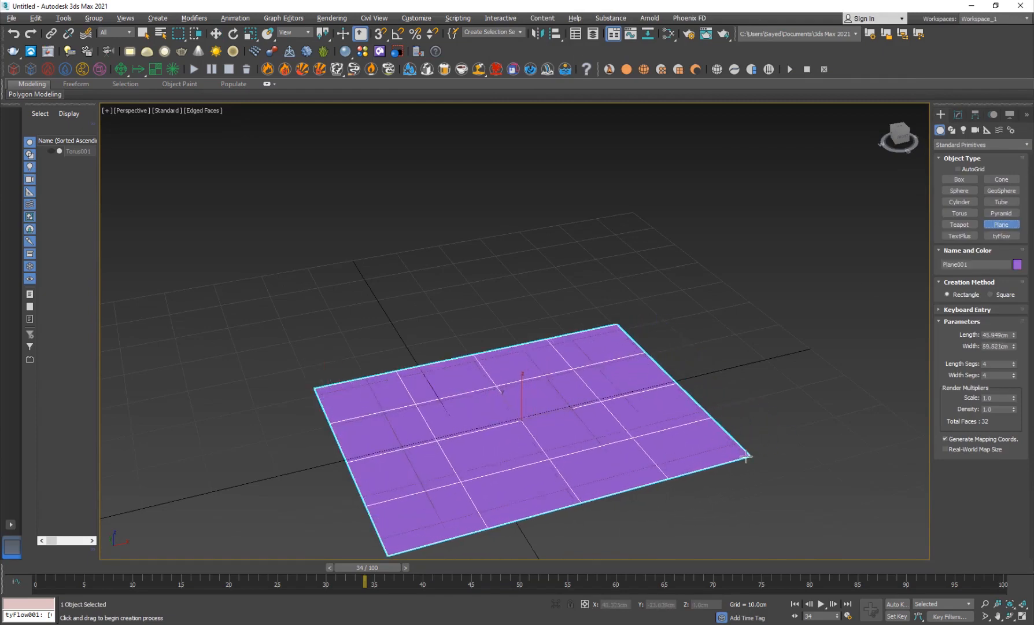
Rotate the plane upright with angle snap enabled and raise it above the ground grid.
{"action": "key", "text": "w"}
{"action": "key", "text": "e"}
{"action": "key", "text": "a"}
{"action": "left_click_drag", "start_coordinate": [524, 402], "coordinate": [545, 449]}
{"action": "key", "text": "w"}
{"action": "key", "text": "r"}
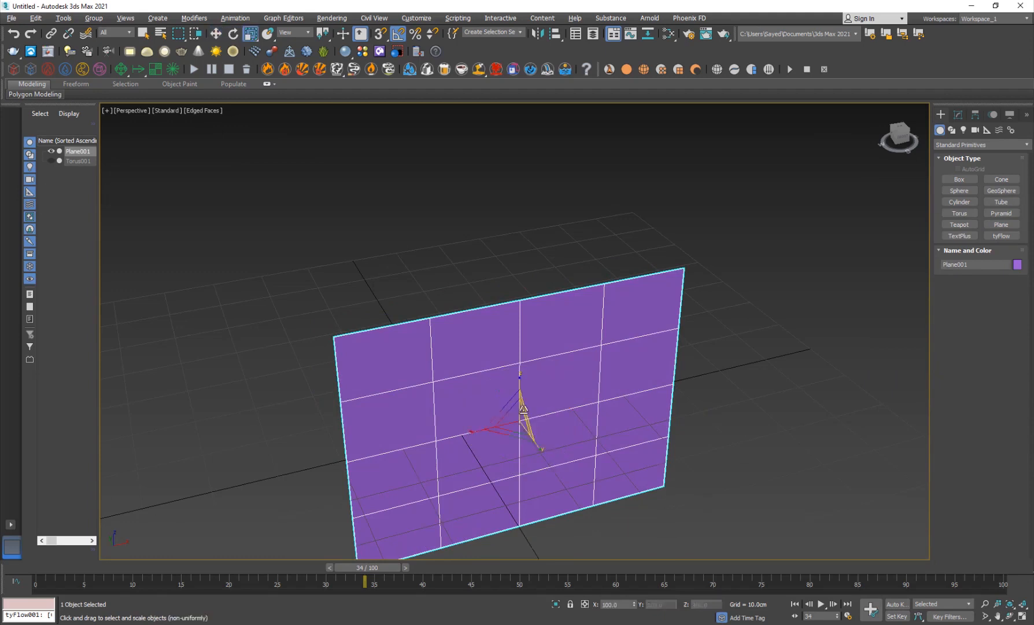
{"action": "key", "text": "w"}
{"action": "left_click_drag", "start_coordinate": [520, 396], "coordinate": [518, 279]}
Scale the plane to about 82 percent with its height at about 60 percent, and raise it to about Z 38.5 cm.
{"action": "key", "text": "r"}
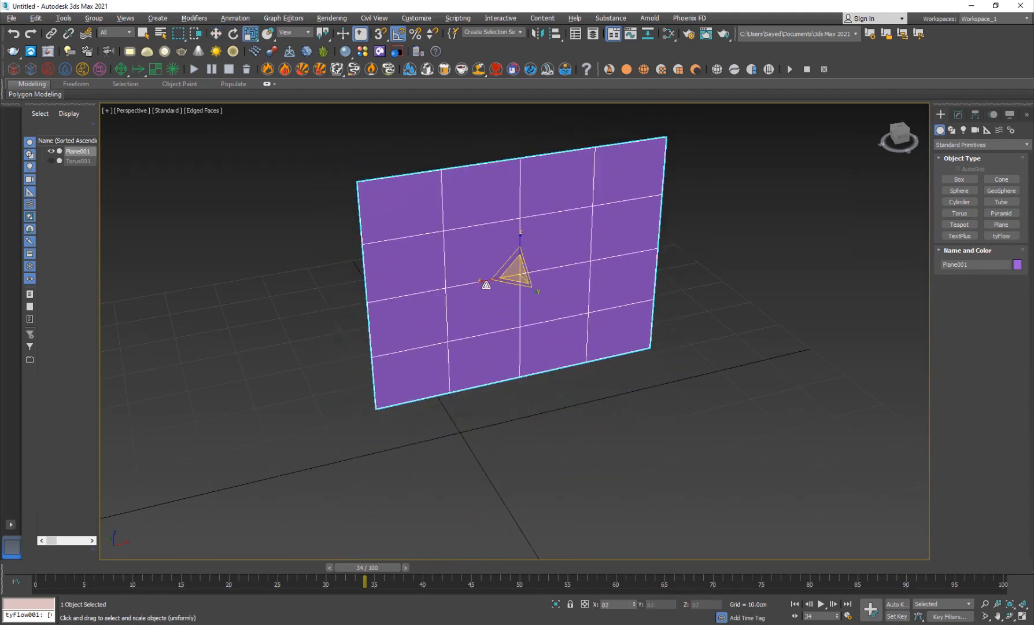
{"action": "left_click_drag", "start_coordinate": [519, 234], "coordinate": [520, 246]}
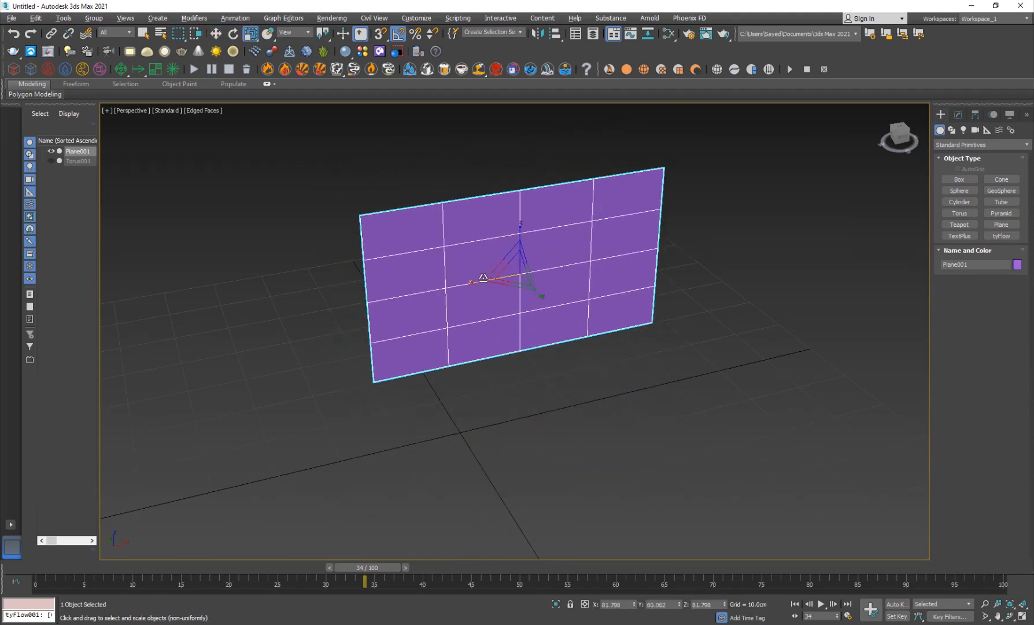
{"action": "left_click_drag", "start_coordinate": [475, 282], "coordinate": [478, 282]}
{"action": "key", "text": "w"}
{"action": "middle_click_drag", "start_coordinate": [479, 311], "coordinate": [431, 315]}
{"action": "left_click_drag", "start_coordinate": [473, 242], "coordinate": [472, 176]}
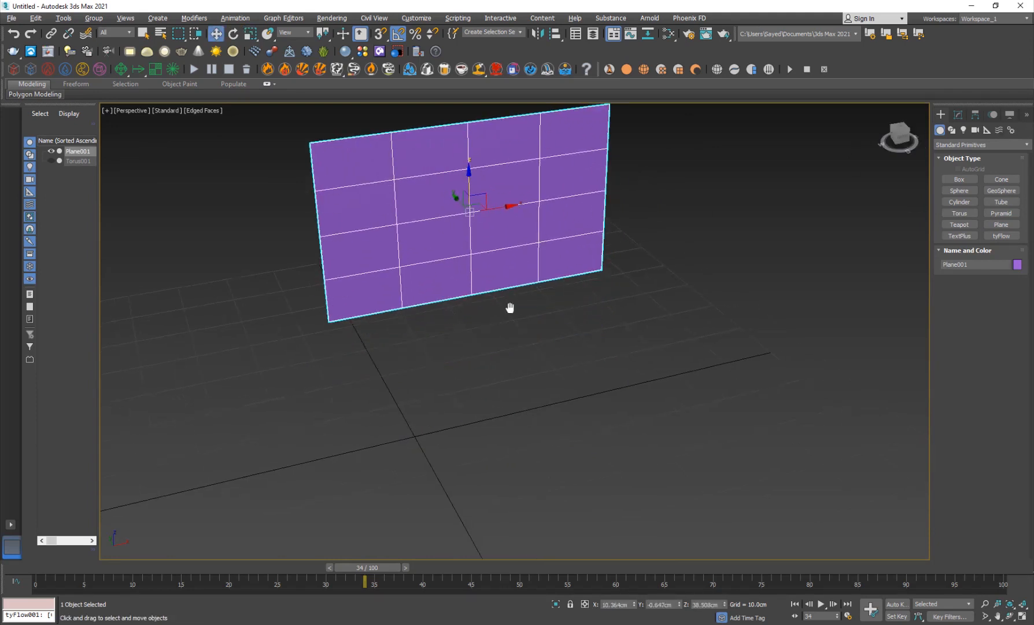
{"action": "middle_click_drag", "start_coordinate": [510, 308], "coordinate": [509, 321]}
Set the plane's length and width segments to 40 each.
{"action": "left_click", "coordinate": [958, 114]}
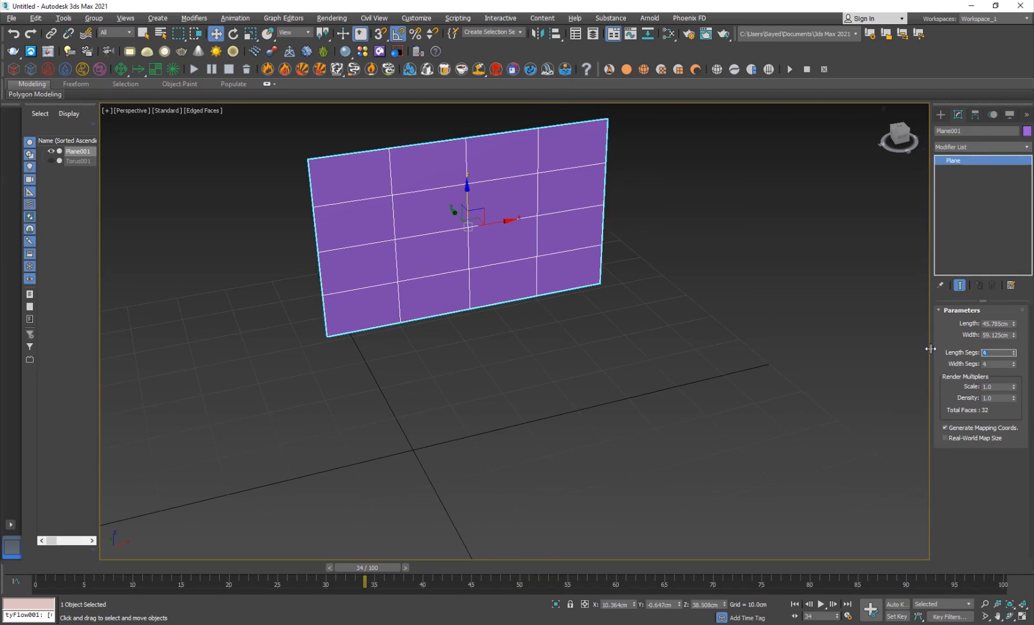
{"action": "key", "text": "Tab"}
{"action": "type", "text": "40"}
{"action": "key", "text": "Return"}
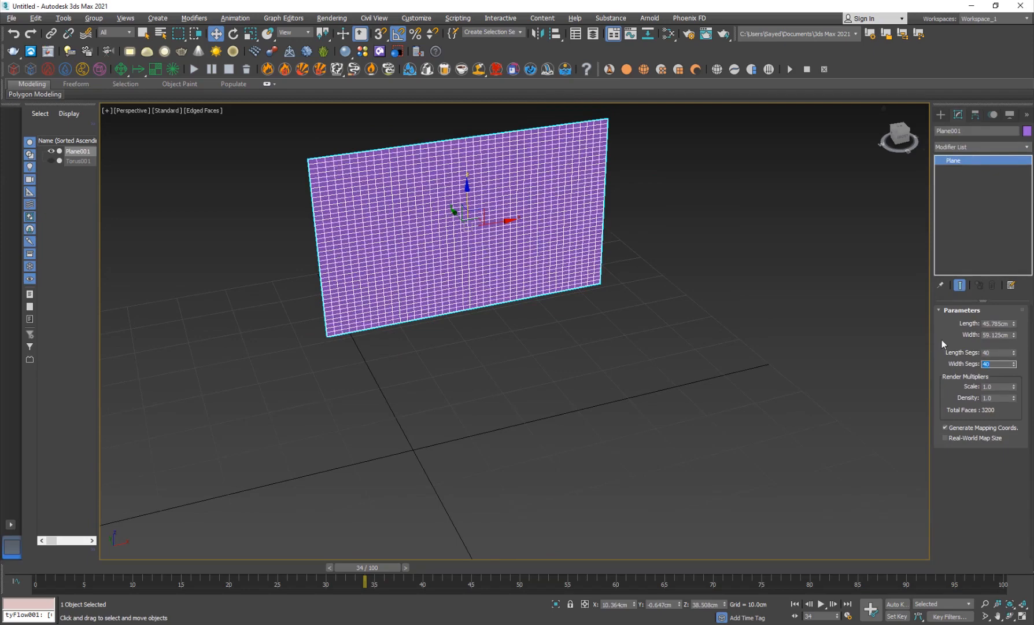
{"action": "left_click", "coordinate": [508, 374]}
{"action": "left_click", "coordinate": [337, 256]}
Show all four viewports and create a cylinder with a radius of about 1 cm at the plane's left end in the Top view.
{"action": "key", "text": "alt+w"}
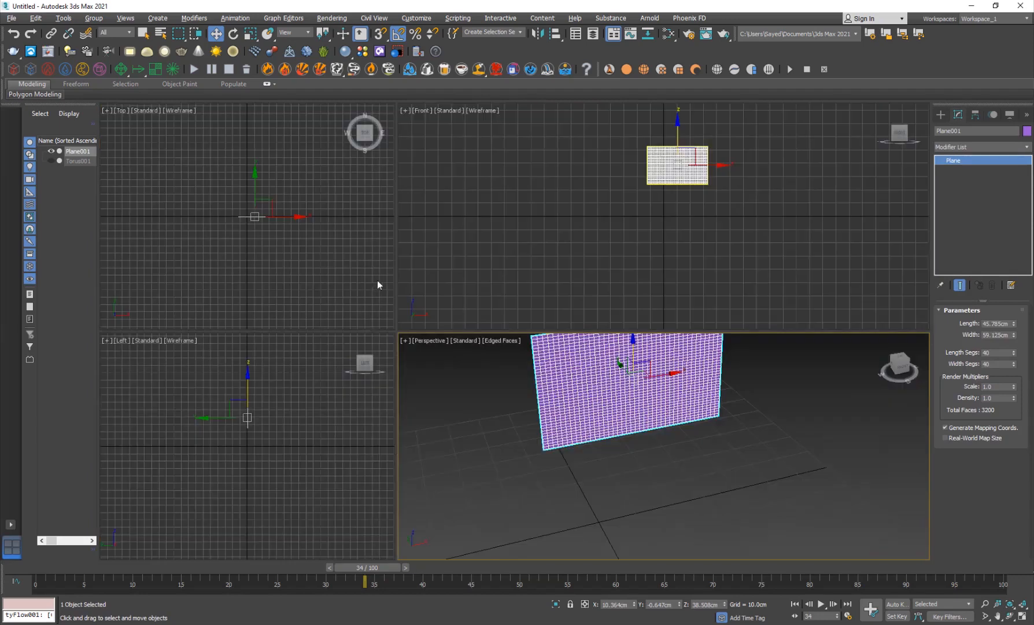
{"action": "middle_click_drag", "start_coordinate": [601, 237], "coordinate": [586, 251]}
{"action": "left_click", "coordinate": [940, 114]}
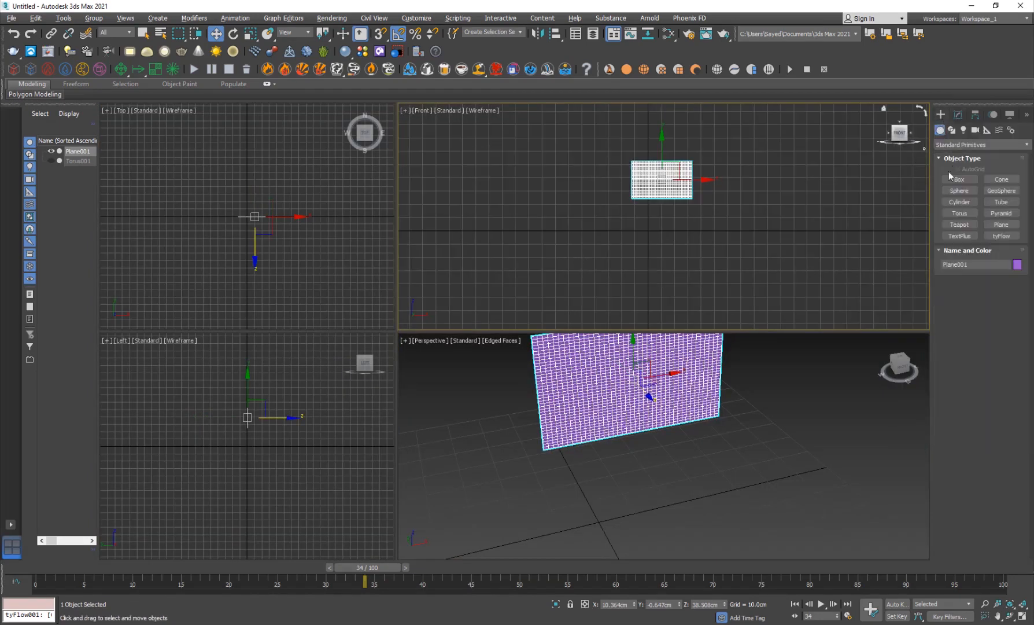
{"action": "left_click_drag", "start_coordinate": [930, 184], "coordinate": [901, 186]}
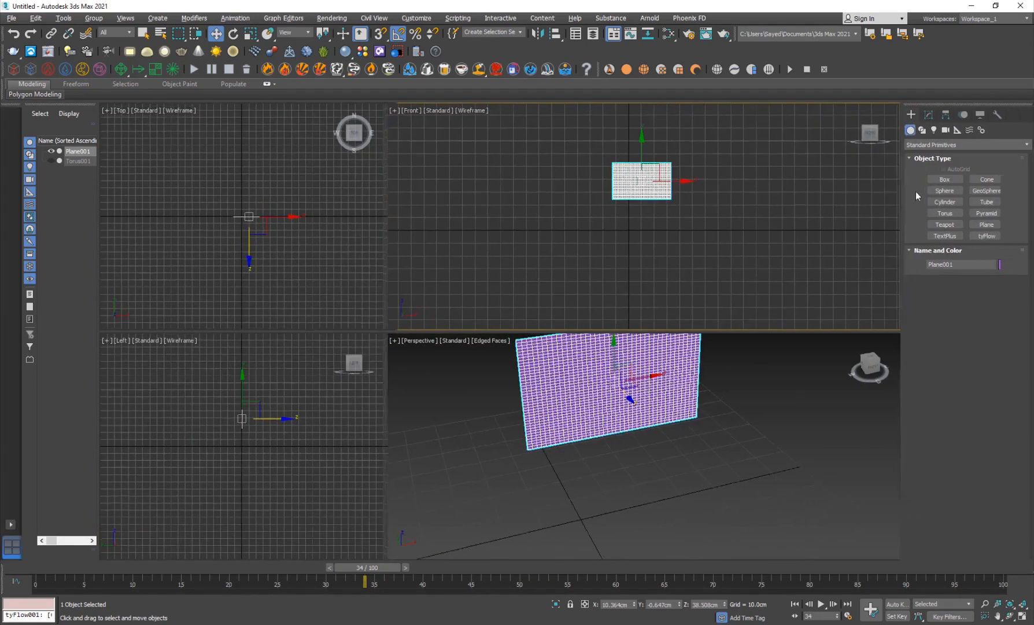
{"action": "left_click", "coordinate": [948, 203]}
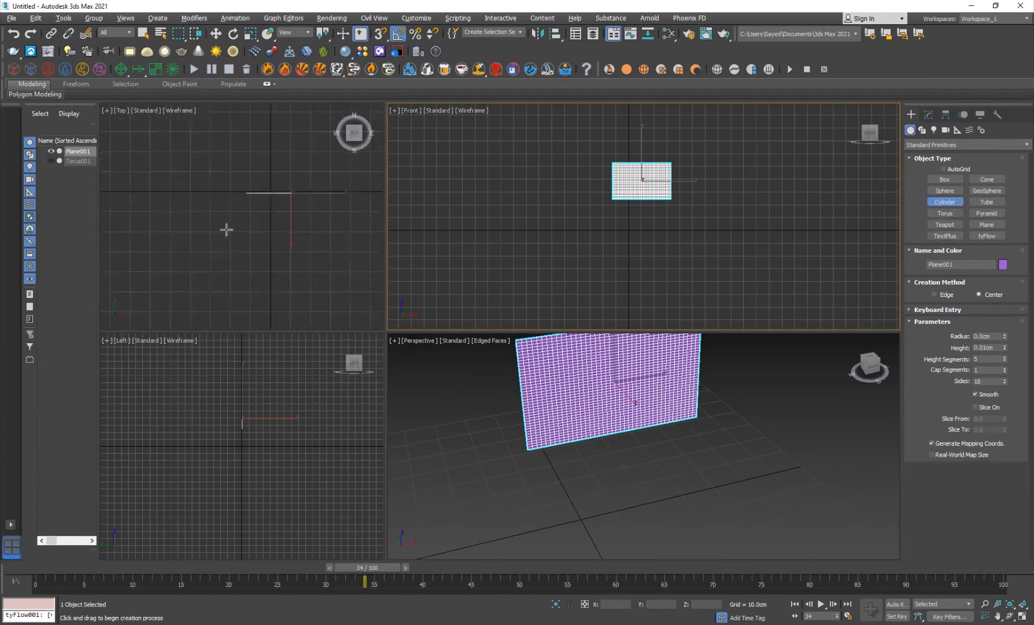
{"action": "scroll", "coordinate": [245, 215], "scroll_direction": "up", "scroll_amount": 7}
{"action": "middle_click_drag", "start_coordinate": [254, 211], "coordinate": [275, 227]}
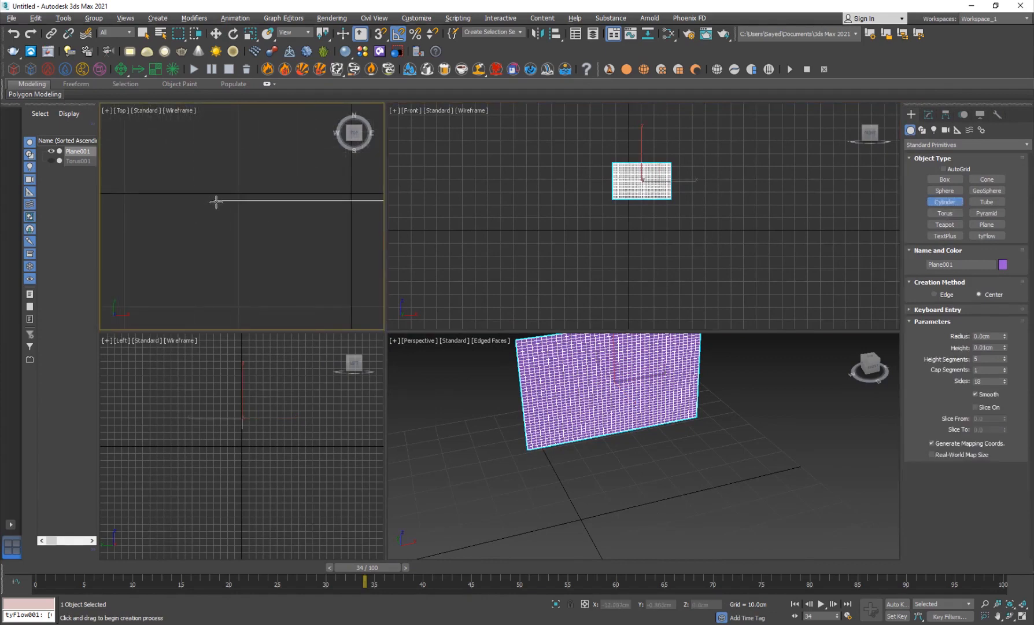
{"action": "left_click_drag", "start_coordinate": [214, 200], "coordinate": [218, 204]}
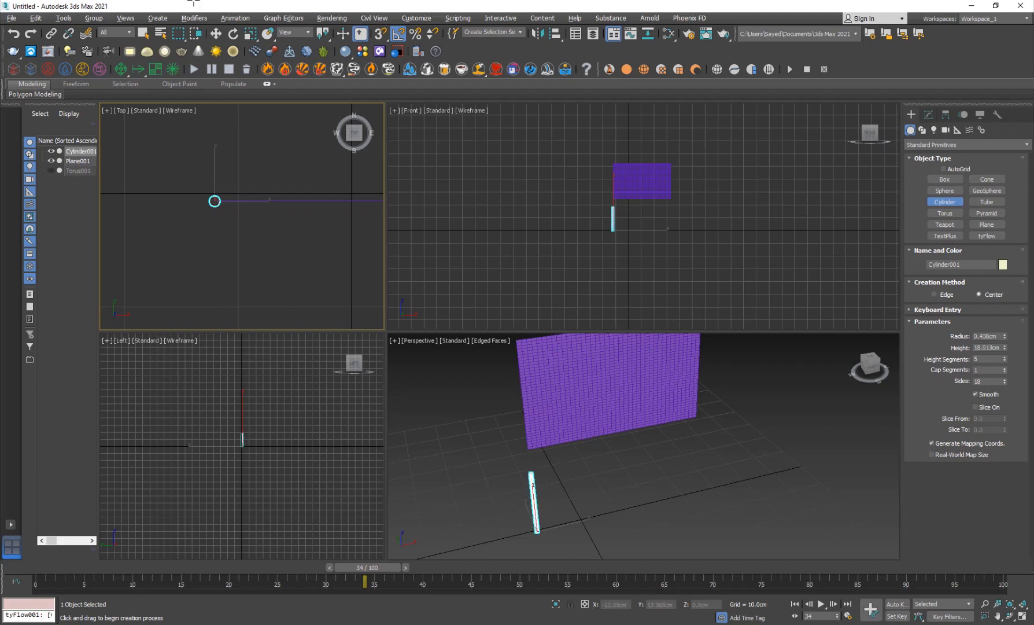
{"action": "right_click", "coordinate": [227, 210]}
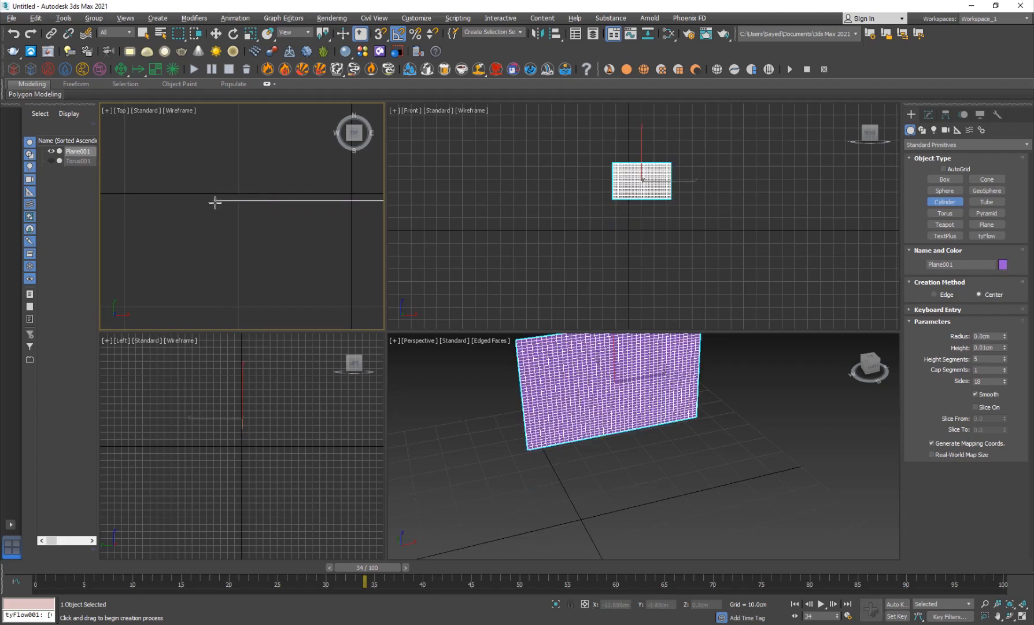
{"action": "left_click_drag", "start_coordinate": [214, 201], "coordinate": [215, 200]}
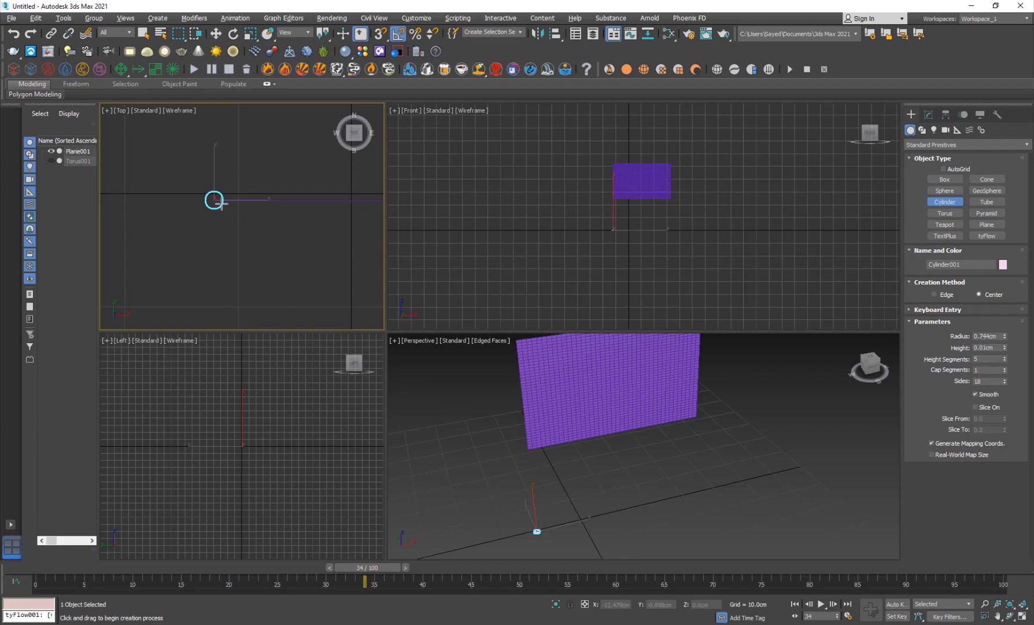
{"action": "left_click_drag", "start_coordinate": [219, 202], "coordinate": [224, 206]}
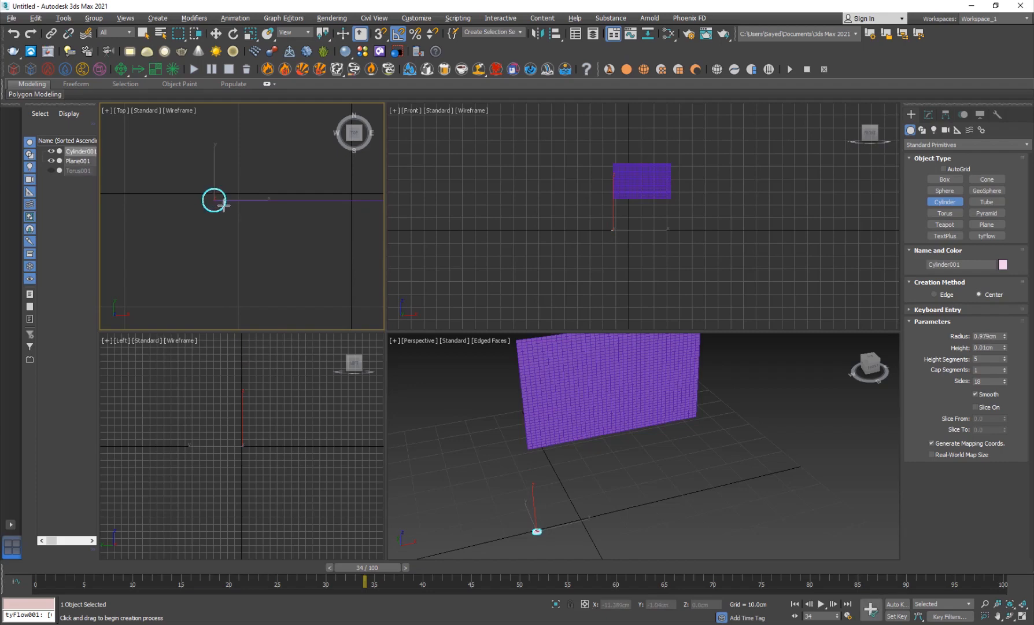
{"action": "left_click", "coordinate": [232, 3]}
Scale the cylinder to about 292 percent along Z so it reaches the plane's top edge, and maximize the Perspective view.
{"action": "key", "text": "w"}
{"action": "key", "text": "r"}
{"action": "left_click", "coordinate": [537, 505]}
{"action": "left_click", "coordinate": [549, 495]}
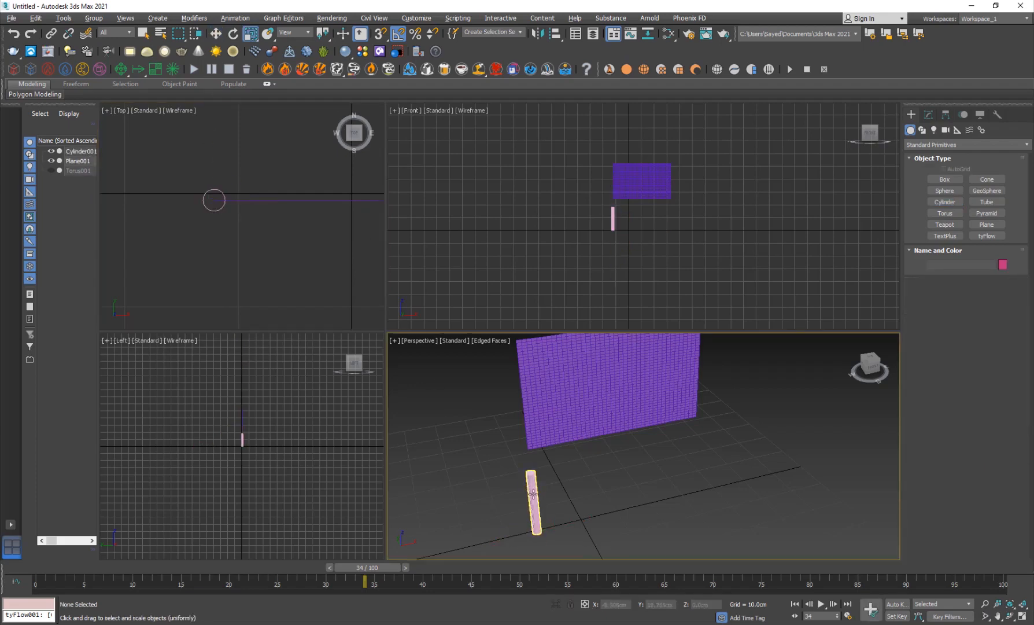
{"action": "left_click", "coordinate": [533, 493]}
{"action": "left_click_drag", "start_coordinate": [531, 475], "coordinate": [523, 427]}
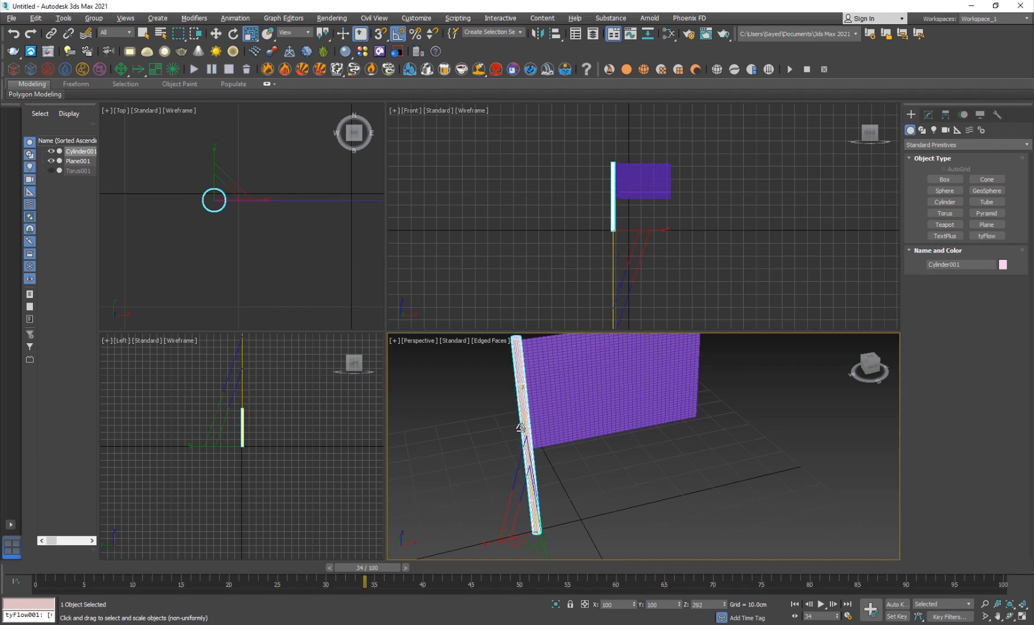
{"action": "left_click", "coordinate": [619, 483]}
{"action": "key", "text": "alt+w"}
{"action": "mouse_move", "coordinate": [426, 394]}
{"action": "middle_mouse_down", "text": "alt"}
{"action": "mouse_move", "coordinate": [417, 380]}
{"action": "mouse_move", "coordinate": [437, 395]}
{"action": "middle_mouse_up", "text": "alt"}
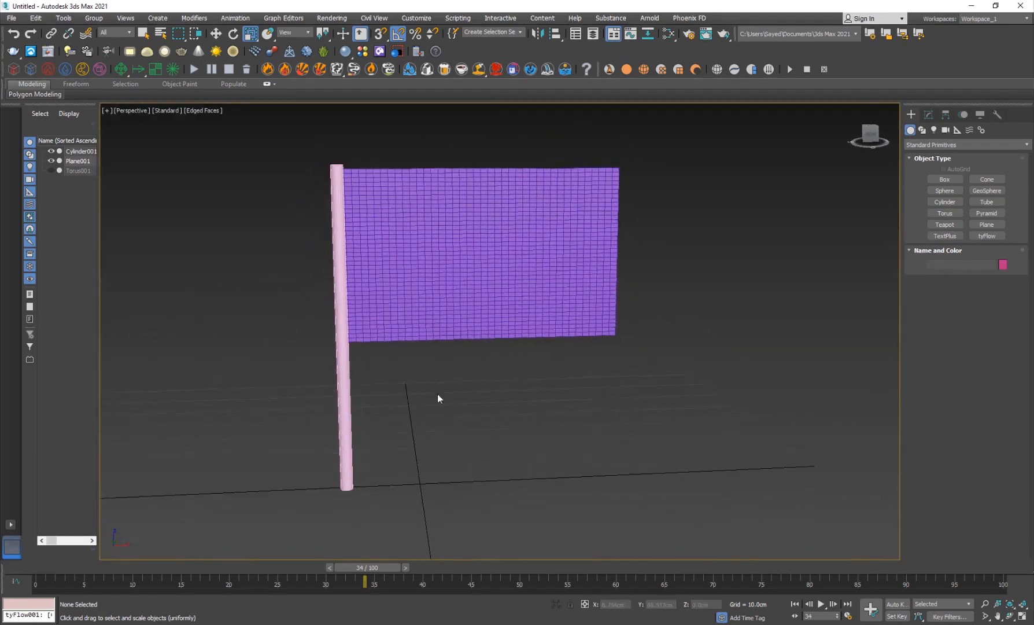
Scale the plane down uniformly, raise it to about Z 43.4 cm level with the pole's top, and slide it back against the pole.
{"action": "left_click", "coordinate": [466, 282]}
{"action": "left_click_drag", "start_coordinate": [474, 248], "coordinate": [424, 274]}
{"action": "key", "text": "w"}
{"action": "left_click_drag", "start_coordinate": [480, 216], "coordinate": [480, 186]}
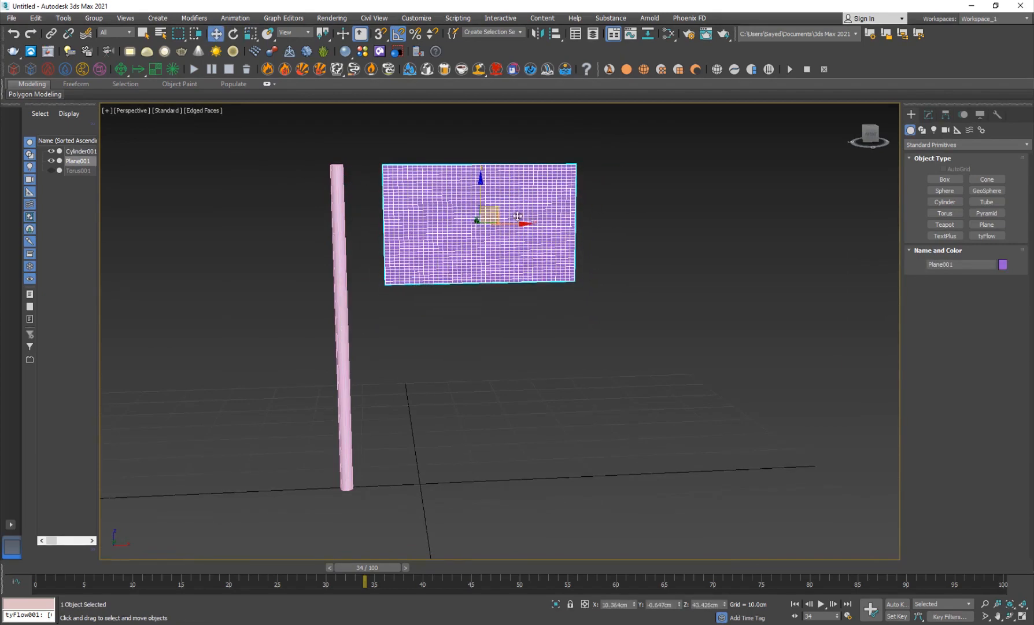
{"action": "left_click_drag", "start_coordinate": [524, 225], "coordinate": [480, 224]}
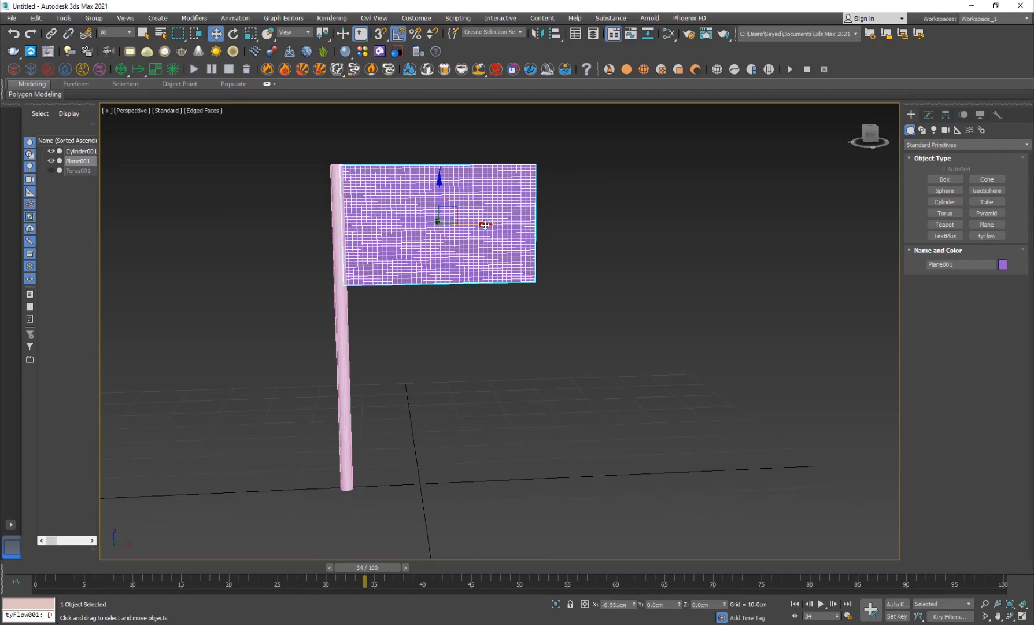
Nudge the plane along X to about 3.3 cm so its edge sits closer into the pole.
{"action": "middle_click_drag", "start_coordinate": [439, 312], "coordinate": [420, 312]}
{"action": "scroll", "coordinate": [392, 287], "scroll_direction": "up", "scroll_amount": 4}
{"action": "middle_click_drag", "start_coordinate": [359, 292], "coordinate": [341, 313], "text": "alt"}
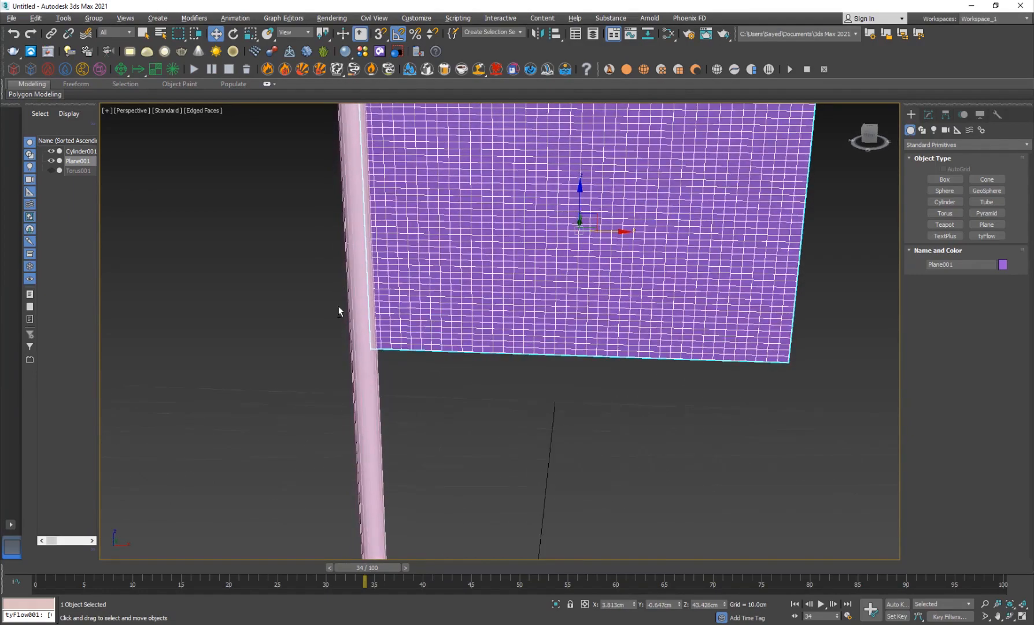
{"action": "middle_click_drag", "start_coordinate": [390, 249], "coordinate": [413, 334]}
{"action": "left_click_drag", "start_coordinate": [649, 320], "coordinate": [639, 316]}
{"action": "scroll", "coordinate": [559, 361], "scroll_direction": "down", "scroll_amount": 5}
{"action": "left_click", "coordinate": [586, 464]}
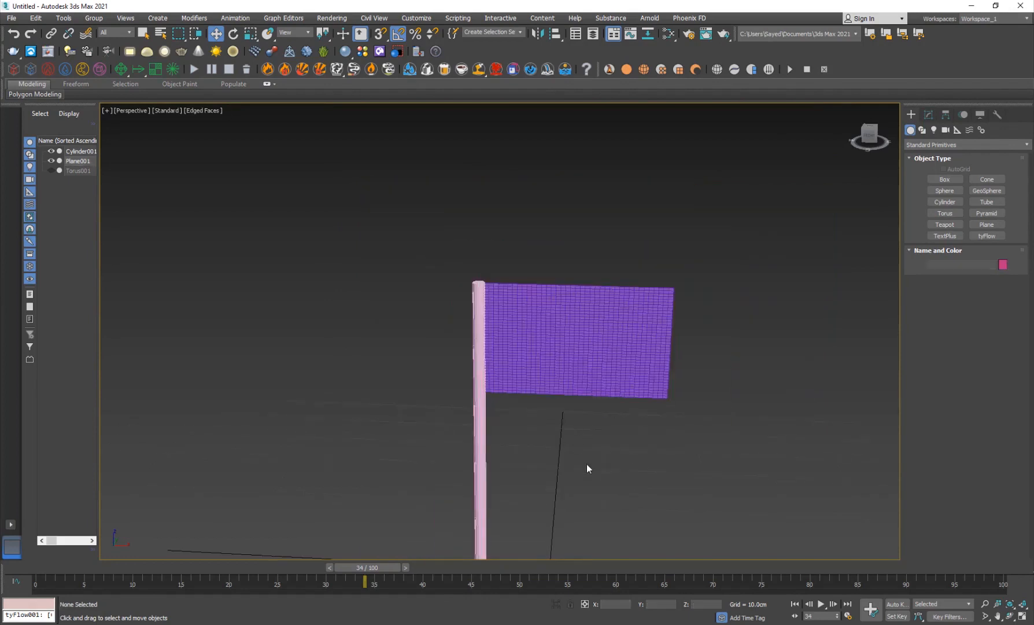
Create a tyFlow object on the ground beside the flag and open its editor, placed clear of the flag.
{"action": "middle_click_drag", "start_coordinate": [503, 454], "coordinate": [336, 376], "text": "alt"}
{"action": "left_click", "coordinate": [987, 236]}
{"action": "left_click", "coordinate": [701, 383]}
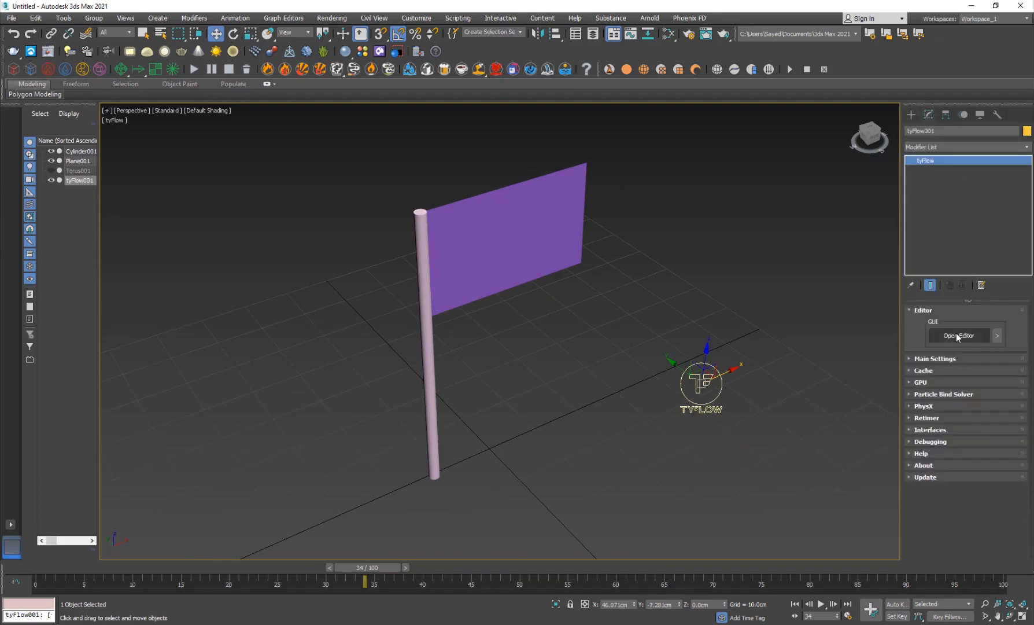
{"action": "left_click", "coordinate": [958, 335]}
{"action": "left_click_drag", "start_coordinate": [466, 115], "coordinate": [714, 102]}
{"action": "left_click_drag", "start_coordinate": [447, 154], "coordinate": [573, 174]}
{"action": "middle_click_drag", "start_coordinate": [358, 320], "coordinate": [211, 314]}
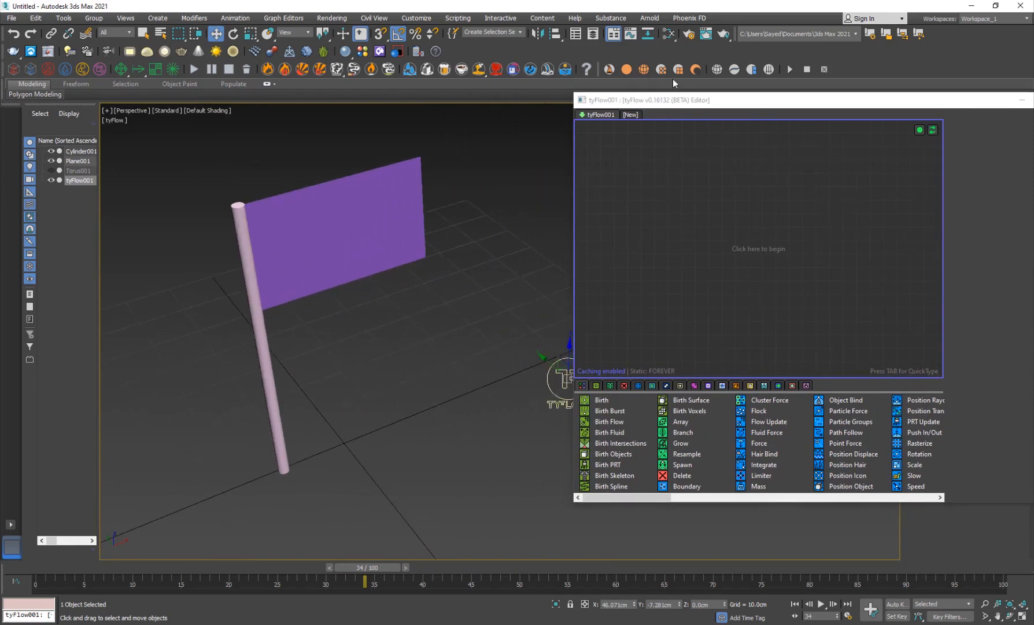
{"action": "left_click_drag", "start_coordinate": [689, 103], "coordinate": [605, 88]}
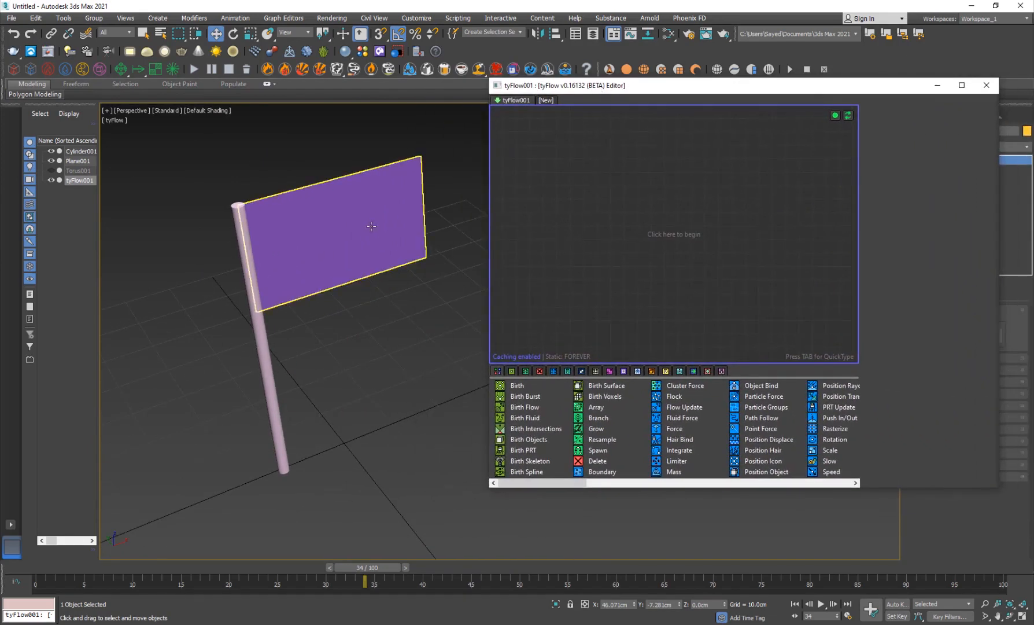
Start an event with a Birth Objects operator that uses Plane001, and hide the original plane.
{"action": "left_click_drag", "start_coordinate": [523, 438], "coordinate": [604, 178]}
{"action": "left_click", "coordinate": [905, 248]}
{"action": "left_click", "coordinate": [415, 207]}
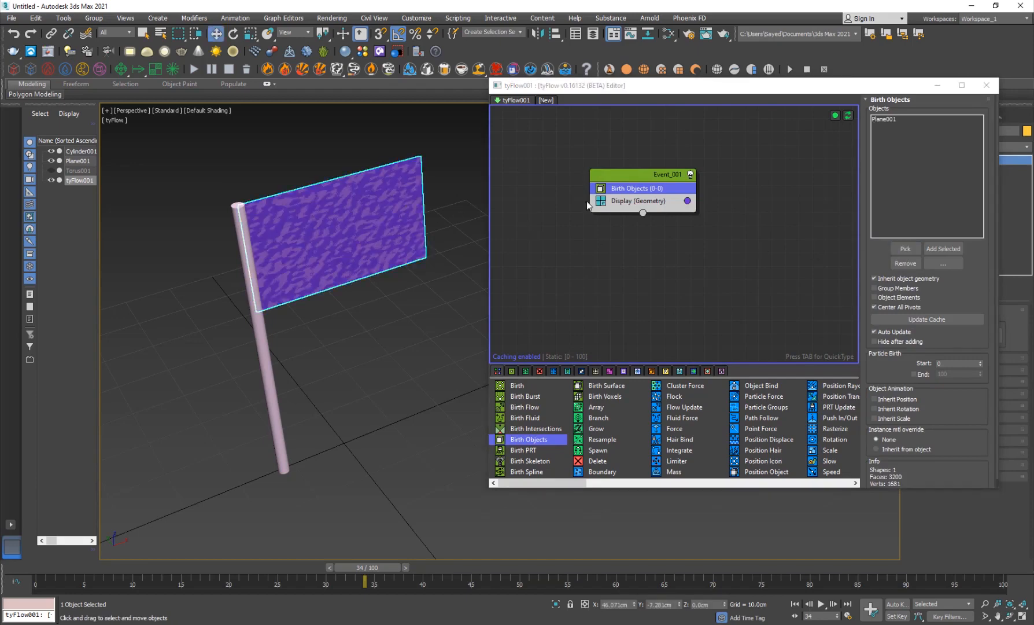
{"action": "left_click", "coordinate": [373, 208]}
{"action": "right_click", "coordinate": [373, 208]}
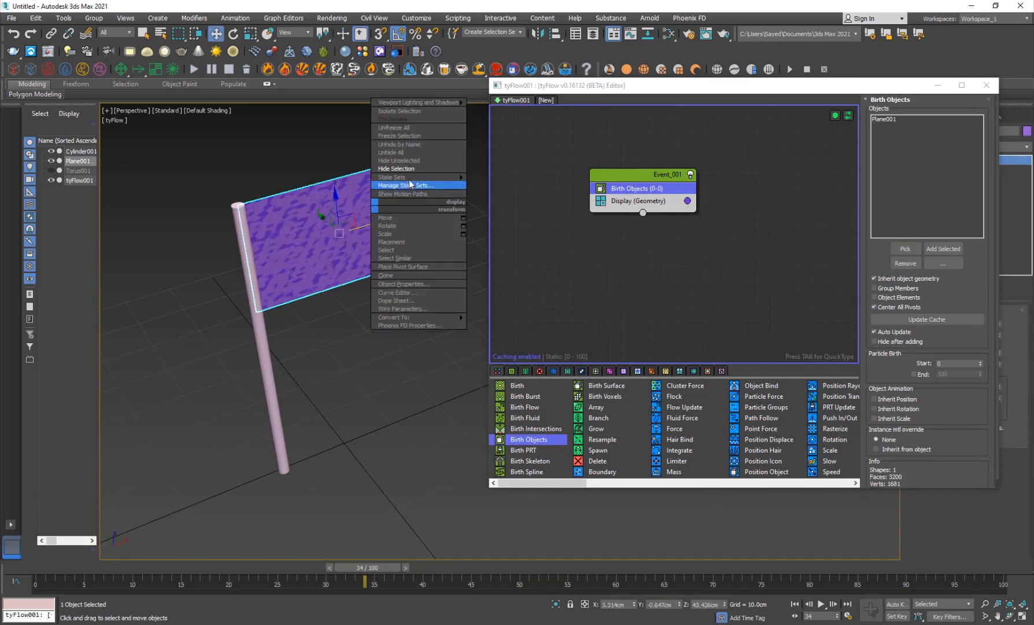
{"action": "left_click", "coordinate": [424, 180]}
Add a Cloth Bind operator to the event and turn off Mark particles with no geo in the Display operator.
{"action": "key", "text": "Tab"}
{"action": "type", "text": "clot"}
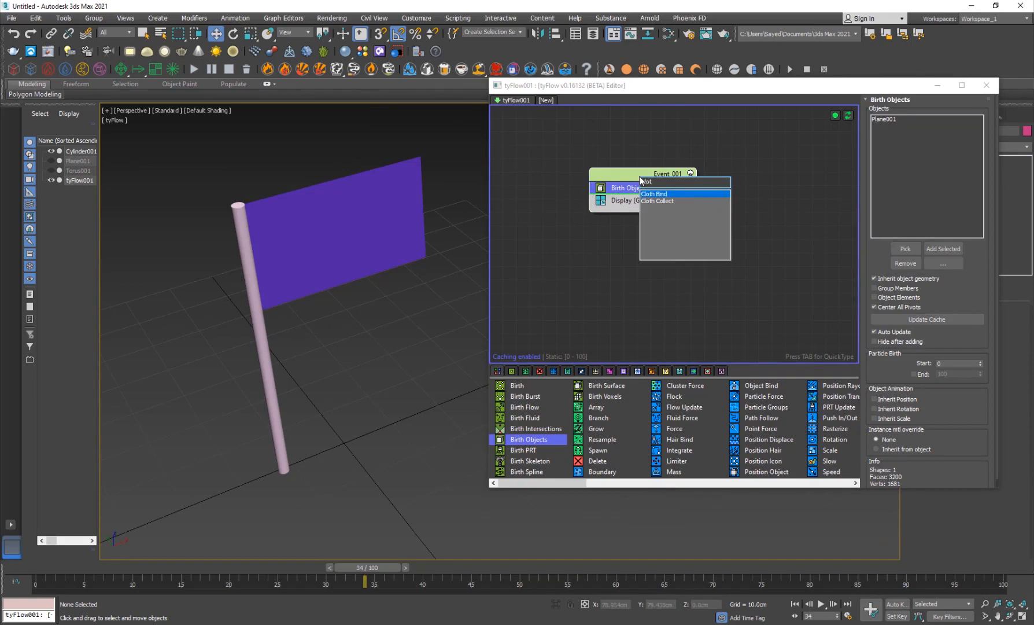
{"action": "key", "text": "Return"}
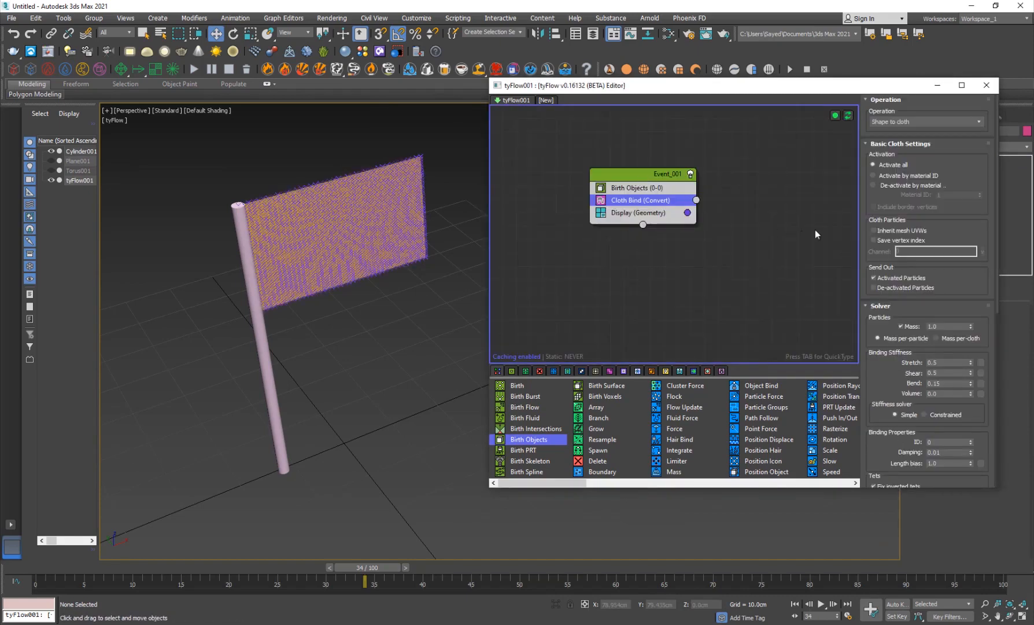
{"action": "left_click", "coordinate": [653, 215]}
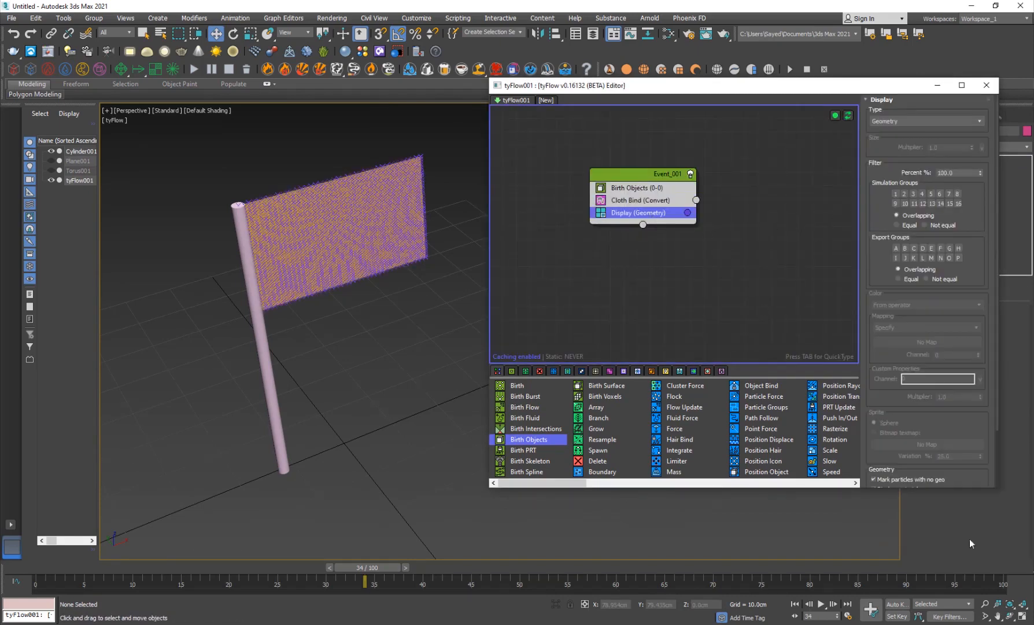
{"action": "scroll", "coordinate": [902, 390], "scroll_direction": "down", "scroll_amount": 3}
{"action": "left_click", "coordinate": [920, 412]}
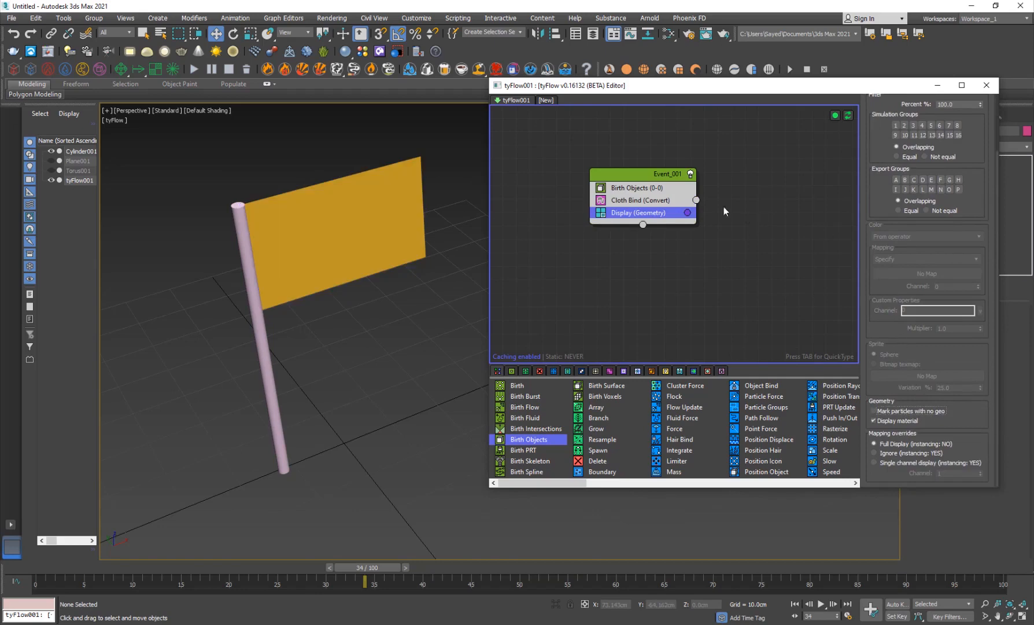
Return the timeline to frame 0 and add a Force operator below Cloth Bind in the event.
{"action": "left_click", "coordinate": [655, 201]}
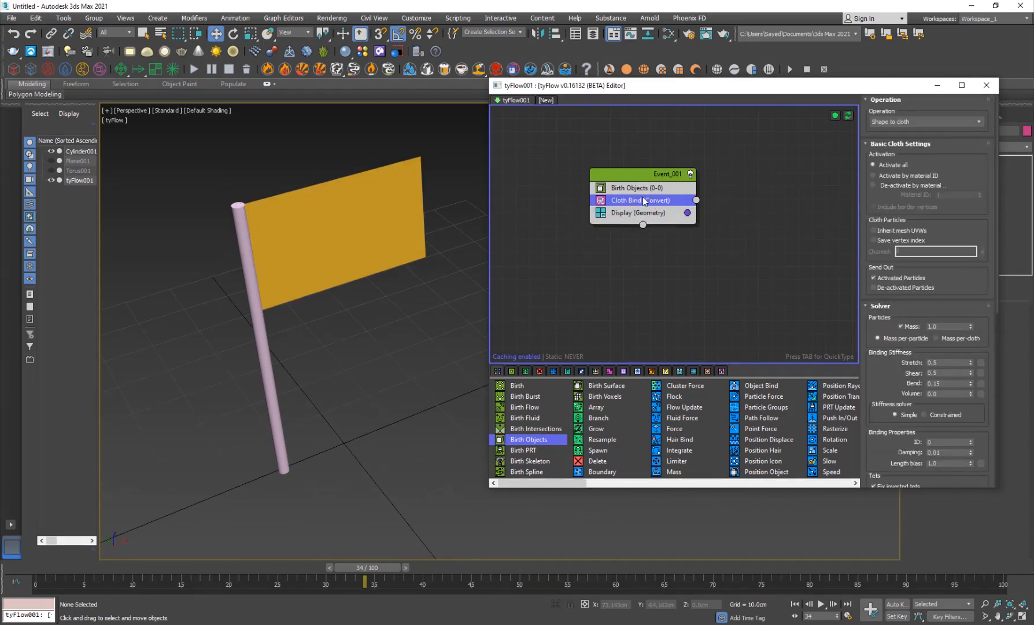
{"action": "left_click_drag", "start_coordinate": [102, 568], "coordinate": [48, 568]}
{"action": "key", "text": "Tab"}
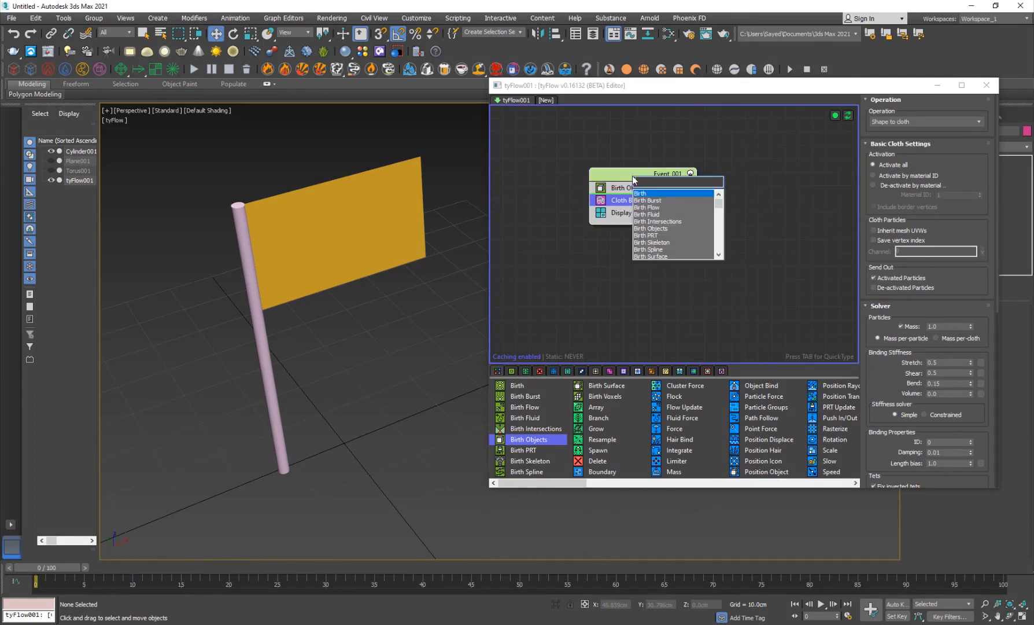
{"action": "type", "text": "for"}
{"action": "key", "text": "Return"}
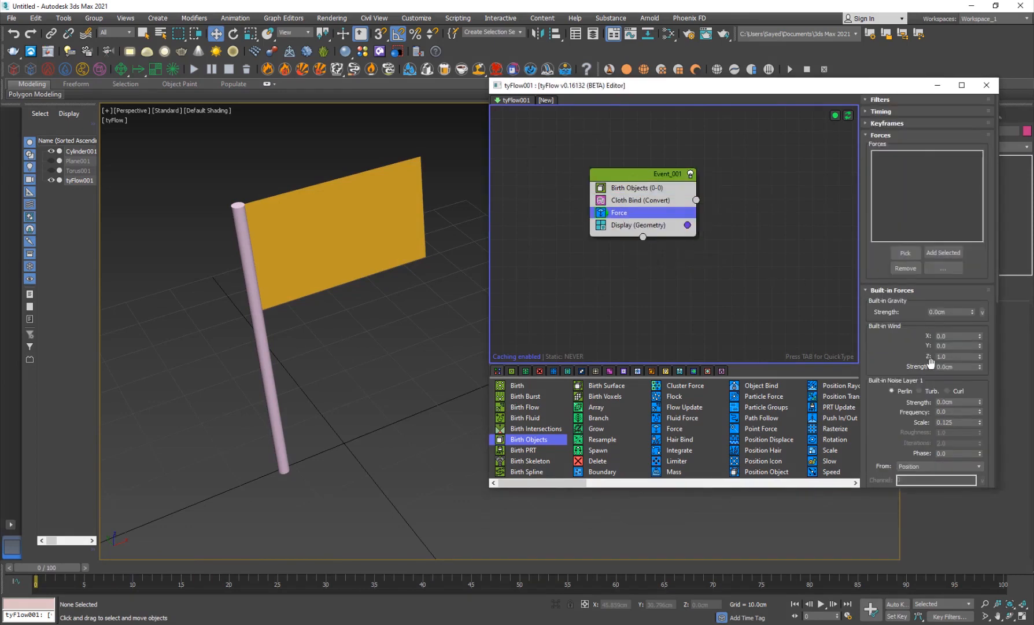
Set the Force operator's built-in wind to strength 1 cm with direction X 1 and Z 0, and scrub the timeline to preview it.
{"action": "left_click_drag", "start_coordinate": [899, 348], "coordinate": [888, 345]}
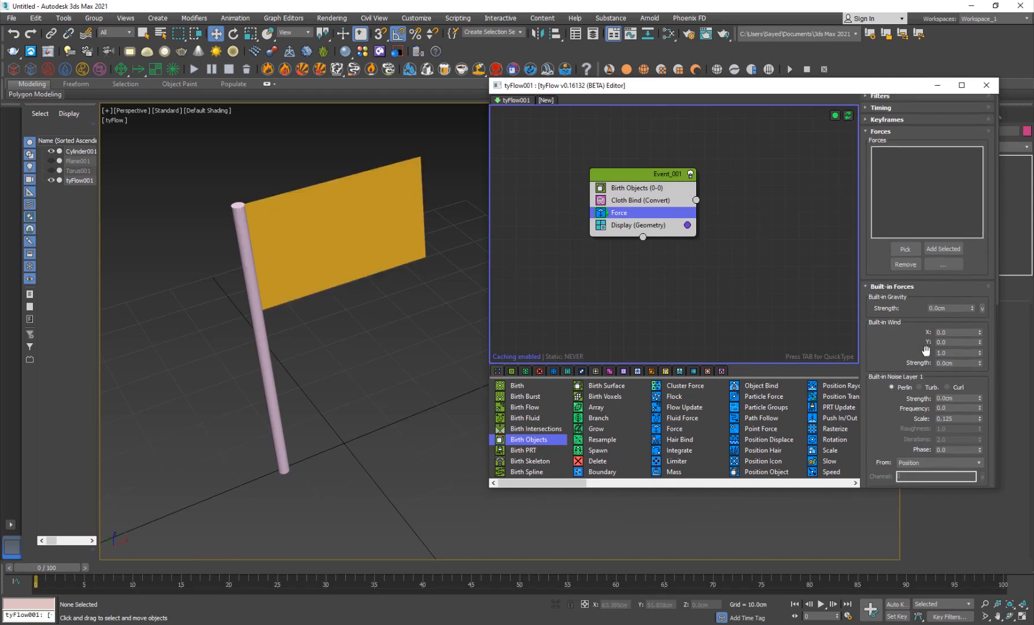
{"action": "double_click", "coordinate": [957, 363]}
{"action": "type", "text": "1"}
{"action": "key", "text": "Return"}
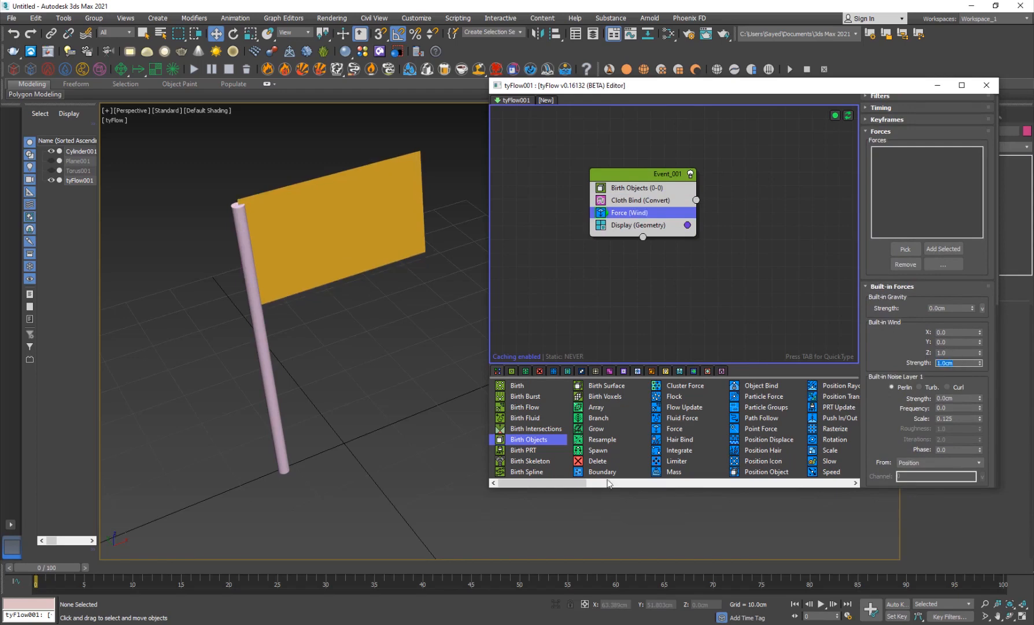
{"action": "mouse_move", "coordinate": [54, 571]}
{"action": "left_mouse_down"}
{"action": "mouse_move", "coordinate": [136, 575]}
{"action": "mouse_move", "coordinate": [47, 573]}
{"action": "left_mouse_up"}
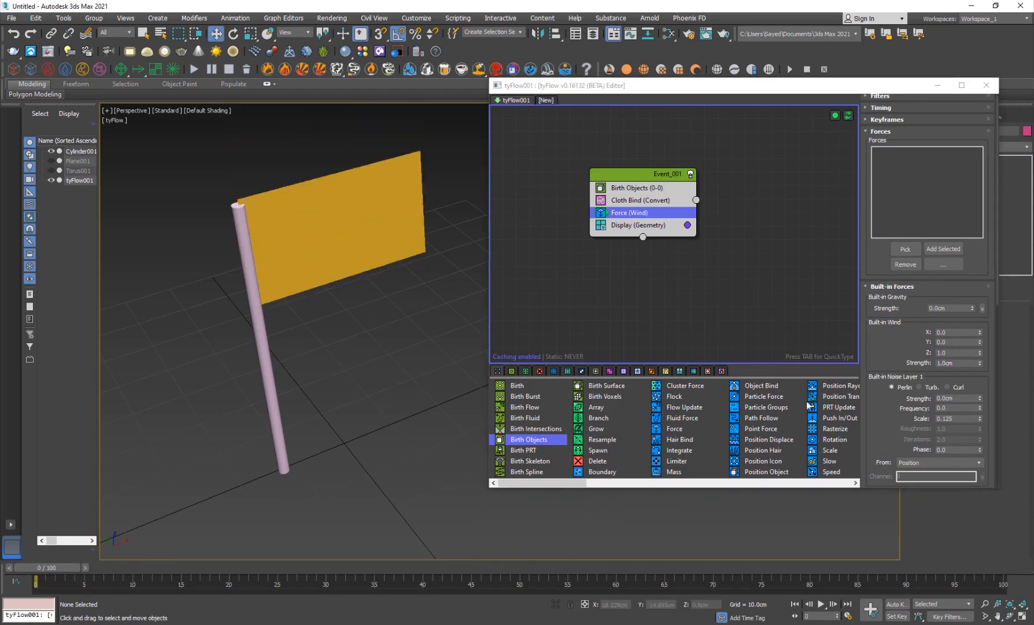
{"action": "right_click", "coordinate": [980, 353]}
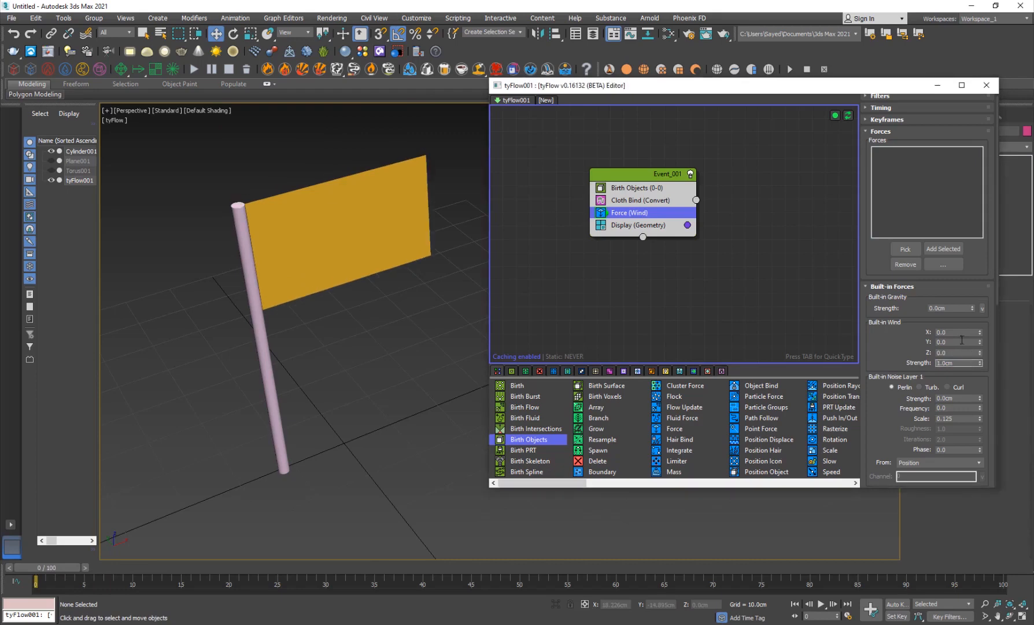
{"action": "double_click", "coordinate": [955, 333]}
{"action": "mouse_move", "coordinate": [57, 572]}
{"action": "left_mouse_down"}
{"action": "mouse_move", "coordinate": [81, 570]}
{"action": "mouse_move", "coordinate": [38, 564]}
{"action": "left_mouse_up"}
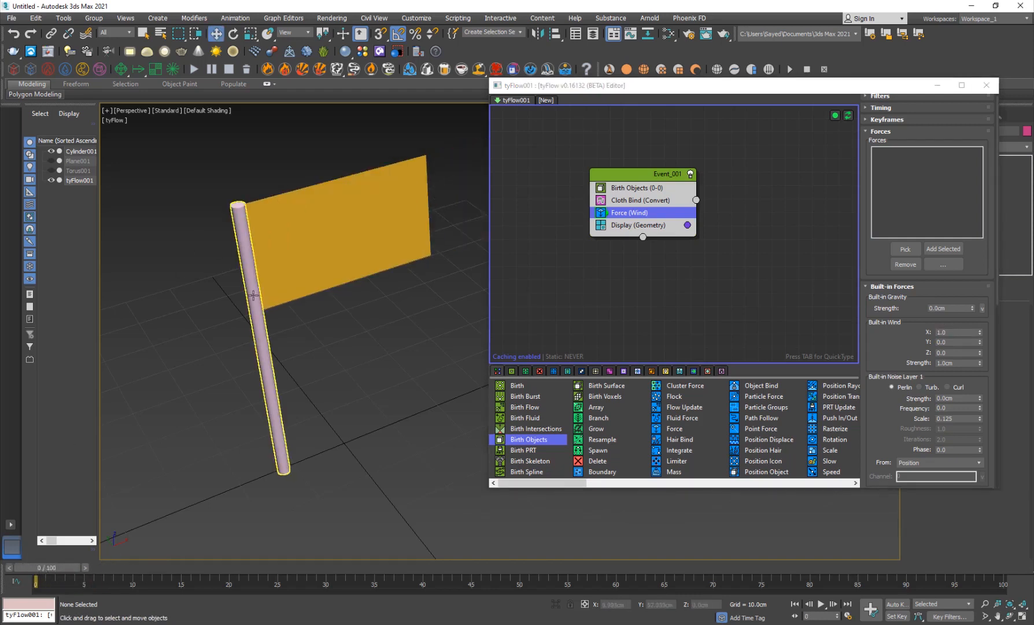
Move the pole along X to about -11.3 cm so it overlaps the flag's attached edge.
{"action": "middle_click_drag", "start_coordinate": [234, 317], "coordinate": [214, 298], "text": "alt"}
{"action": "middle_click_drag", "start_coordinate": [306, 174], "coordinate": [301, 231]}
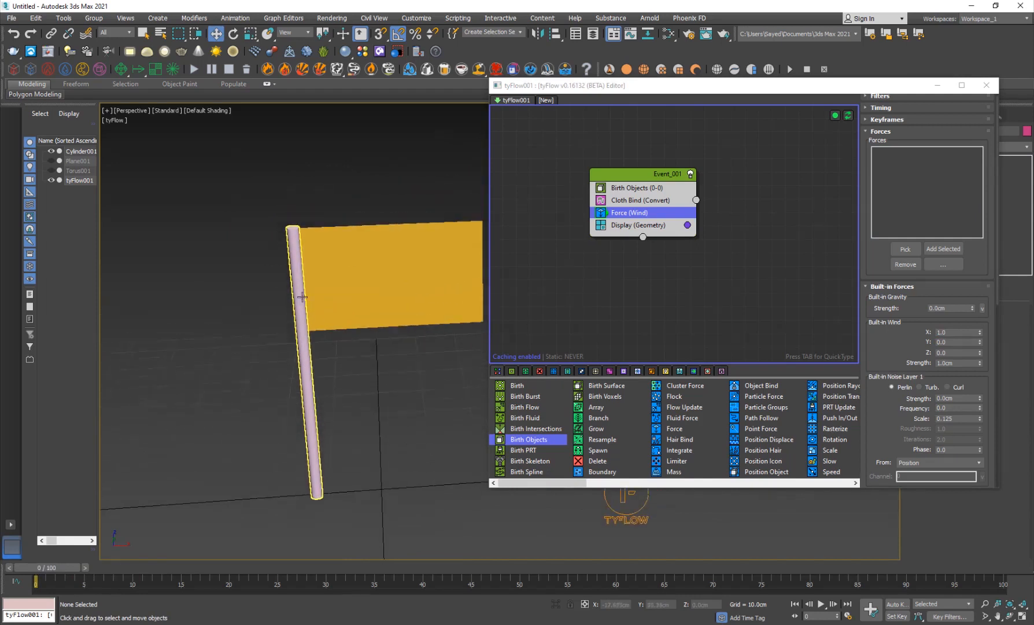
{"action": "scroll", "coordinate": [302, 232], "scroll_direction": "up", "scroll_amount": 4}
{"action": "scroll", "coordinate": [356, 322], "scroll_direction": "up", "scroll_amount": 4}
{"action": "scroll", "coordinate": [365, 365], "scroll_direction": "down", "scroll_amount": 5}
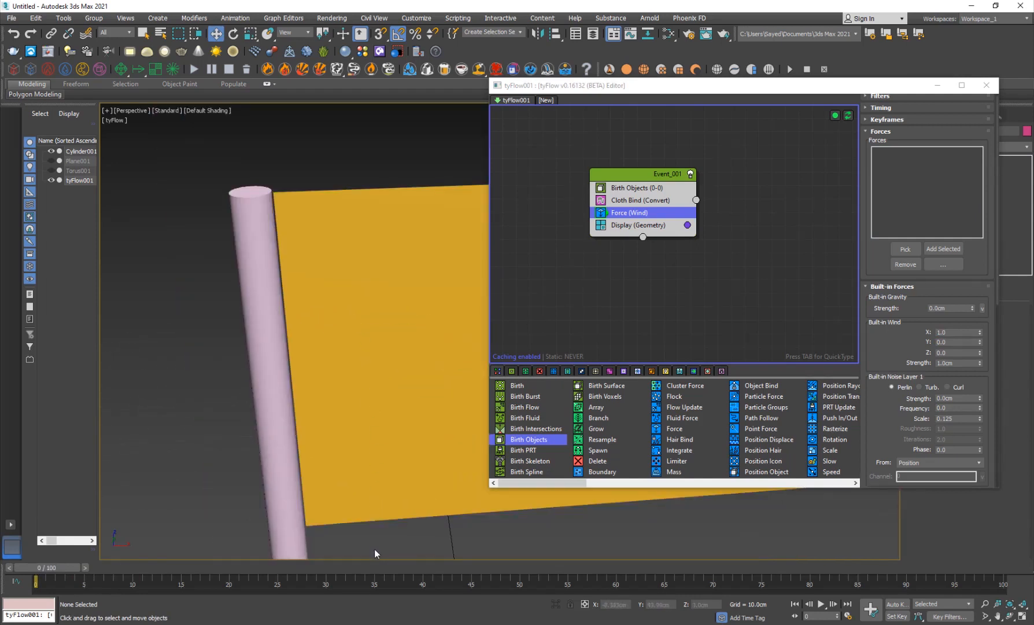
{"action": "left_click", "coordinate": [260, 316]}
{"action": "scroll", "coordinate": [259, 316], "scroll_direction": "down", "scroll_amount": 6}
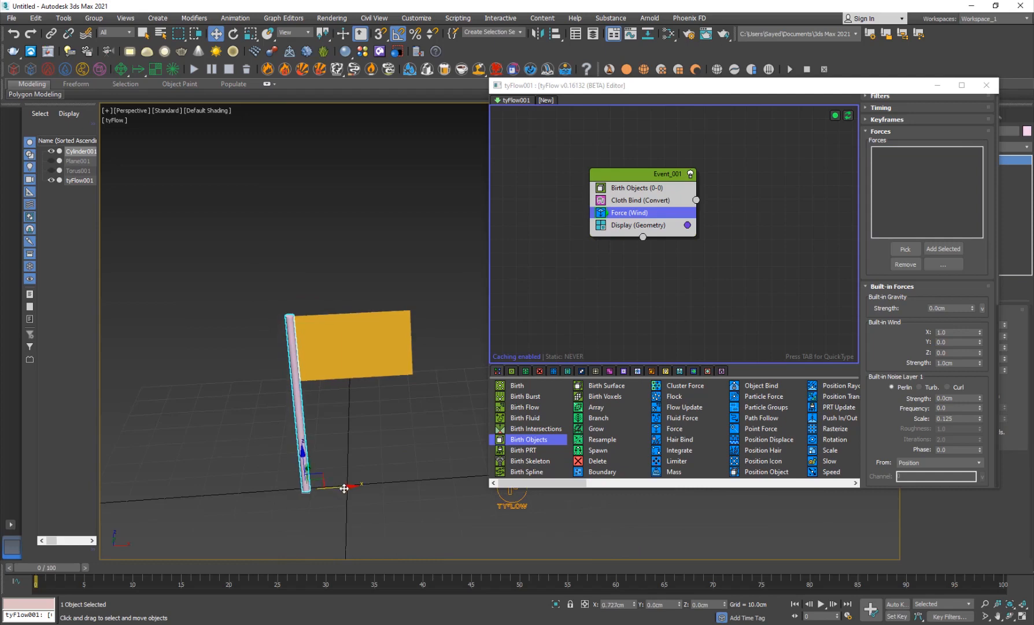
Switch the view to wireframe and examine how the flag's edge overlaps the pole.
{"action": "scroll", "coordinate": [334, 347], "scroll_direction": "up", "scroll_amount": 5}
{"action": "key", "text": "F3"}
{"action": "scroll", "coordinate": [318, 342], "scroll_direction": "down", "scroll_amount": 5}
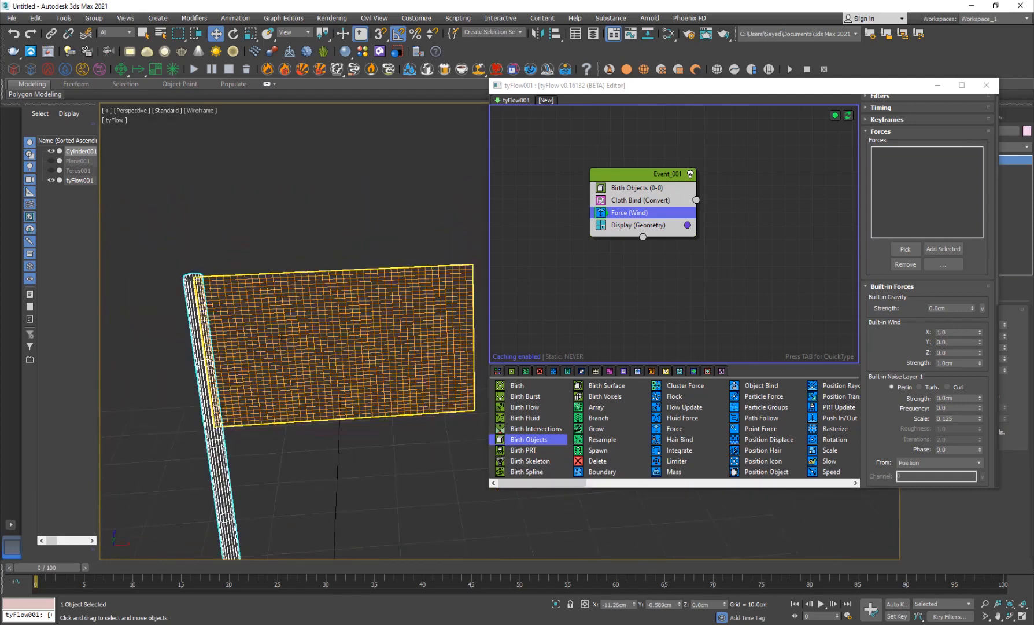
{"action": "scroll", "coordinate": [191, 316], "scroll_direction": "up", "scroll_amount": 6}
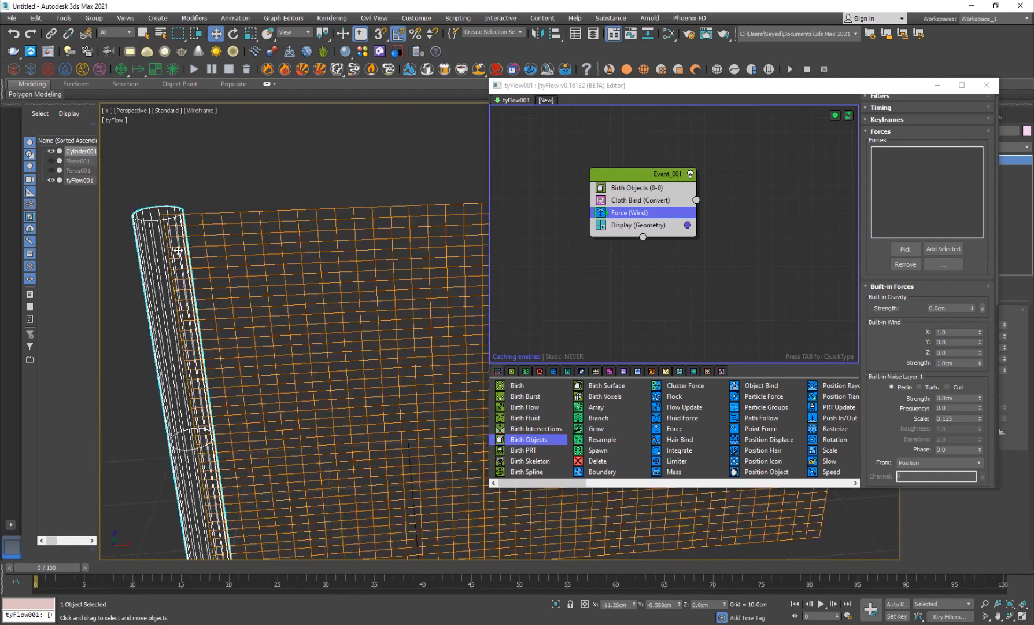
{"action": "middle_click_drag", "start_coordinate": [238, 348], "coordinate": [294, 311]}
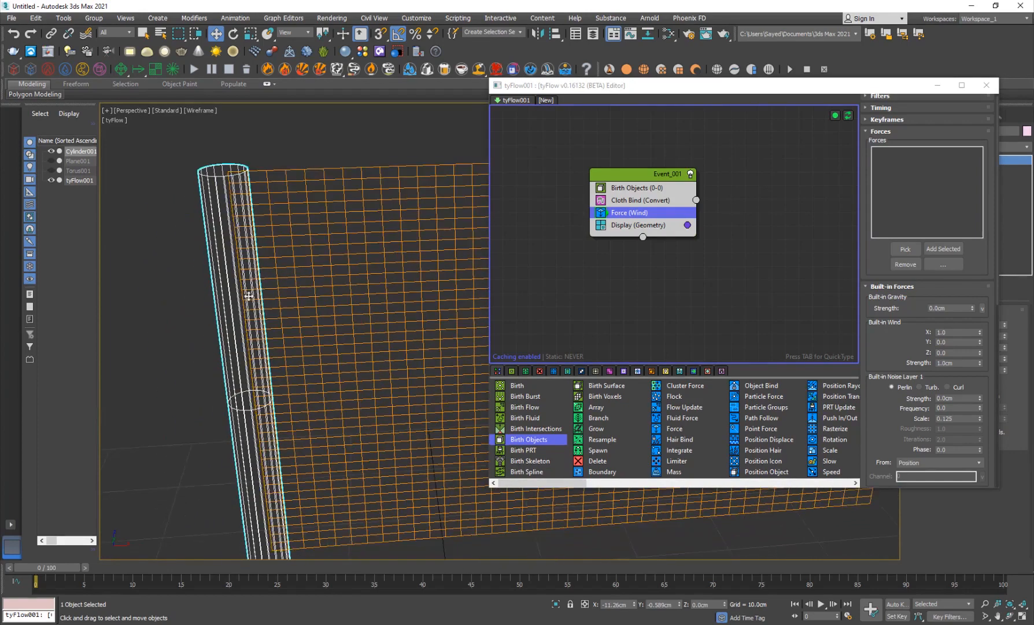
{"action": "scroll", "coordinate": [249, 296], "scroll_direction": "down", "scroll_amount": 2}
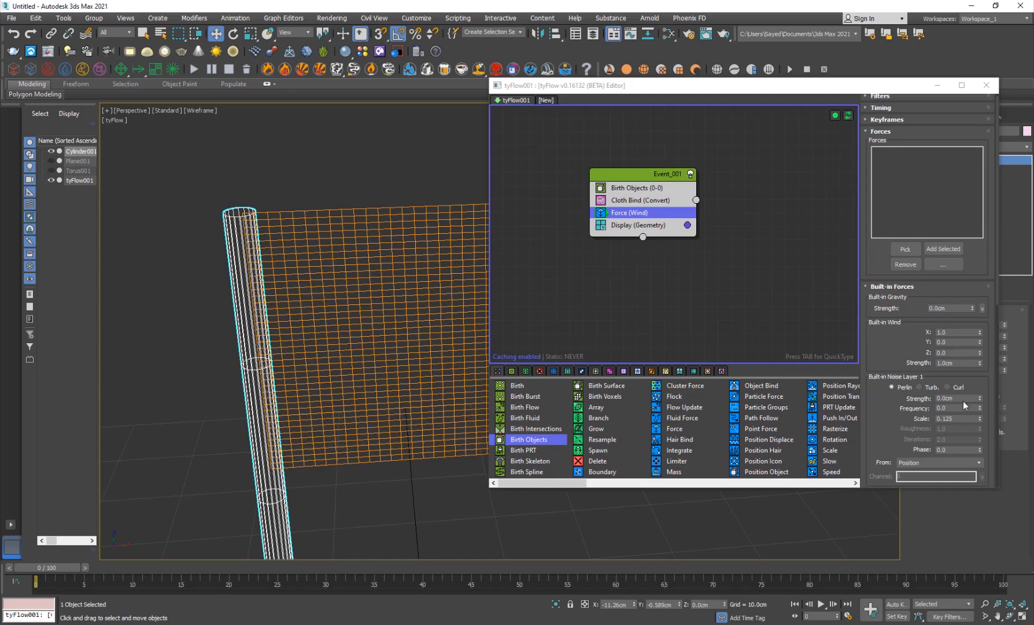
Set the Force operator's Noise Layer 1 to Turb. with strength 0.2 cm and scrub the timeline to preview the flag.
{"action": "left_click_drag", "start_coordinate": [961, 398], "coordinate": [890, 390]}
{"action": "left_click", "coordinate": [920, 386]}
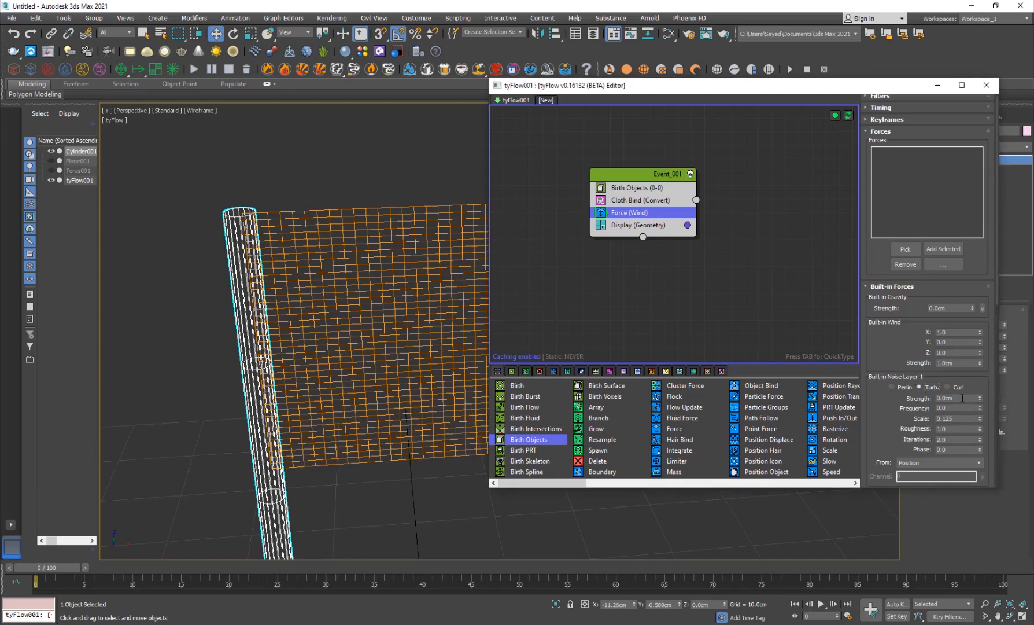
{"action": "type", "text": "0.2"}
{"action": "key", "text": "Return"}
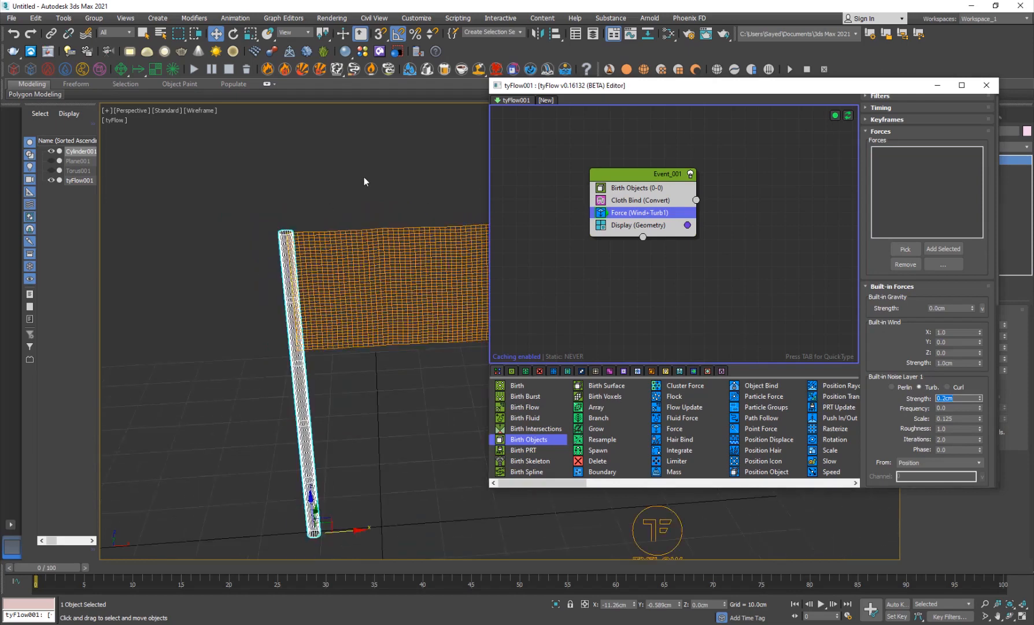
{"action": "left_click", "coordinate": [355, 193]}
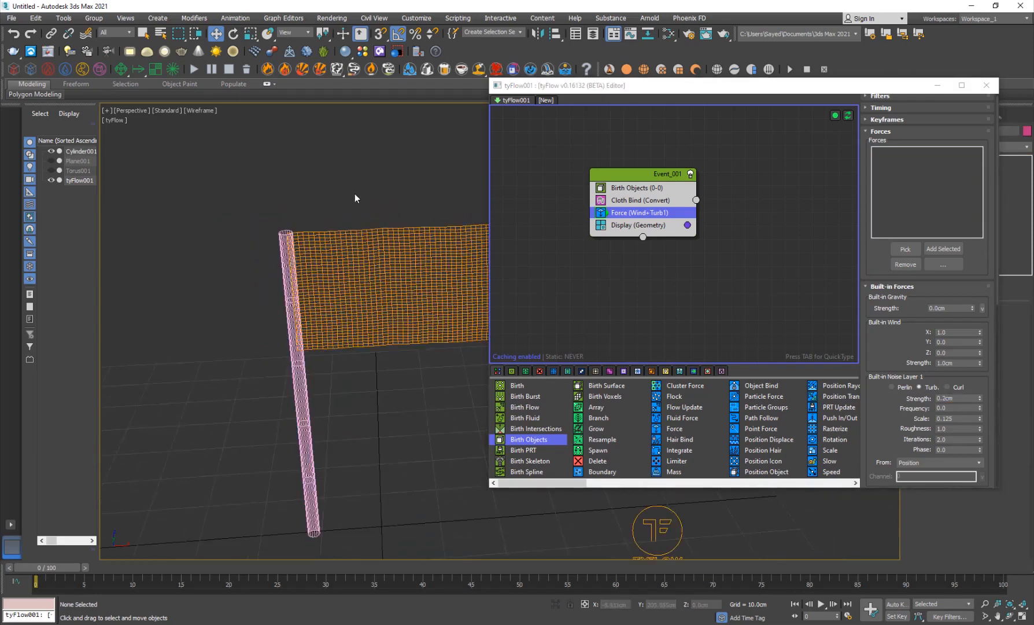
{"action": "mouse_move", "coordinate": [52, 569]}
{"action": "left_mouse_down"}
{"action": "mouse_move", "coordinate": [94, 563]}
{"action": "mouse_move", "coordinate": [35, 557]}
{"action": "mouse_move", "coordinate": [136, 562]}
{"action": "mouse_move", "coordinate": [34, 560]}
{"action": "left_mouse_up"}
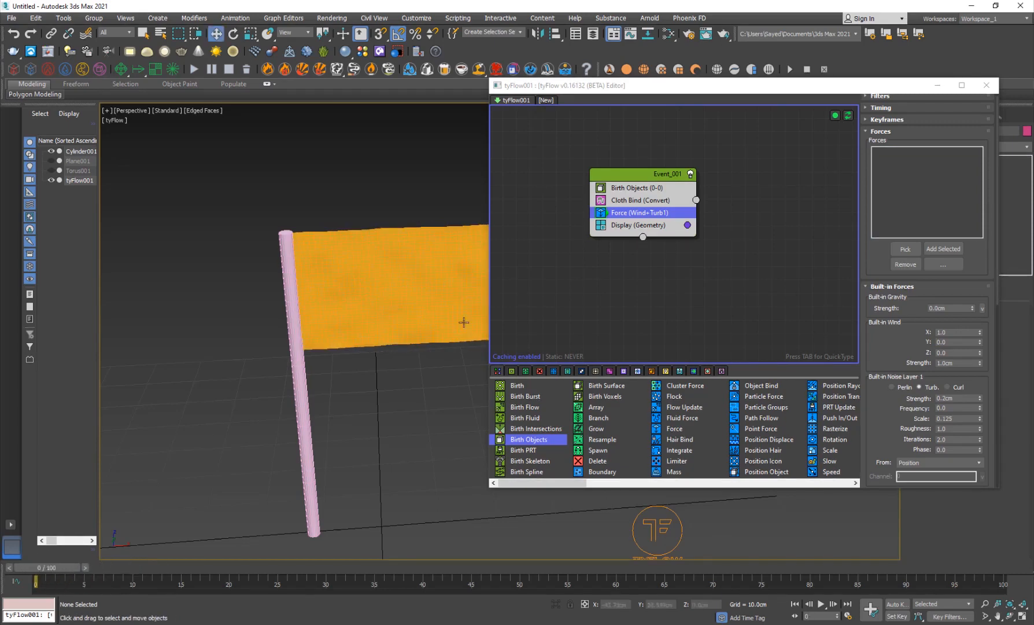
Add a Surface Test operator to Event_001, placed directly below the Force operator.
{"action": "left_click", "coordinate": [645, 226]}
{"action": "left_click", "coordinate": [639, 181]}
{"action": "key", "text": "Tab"}
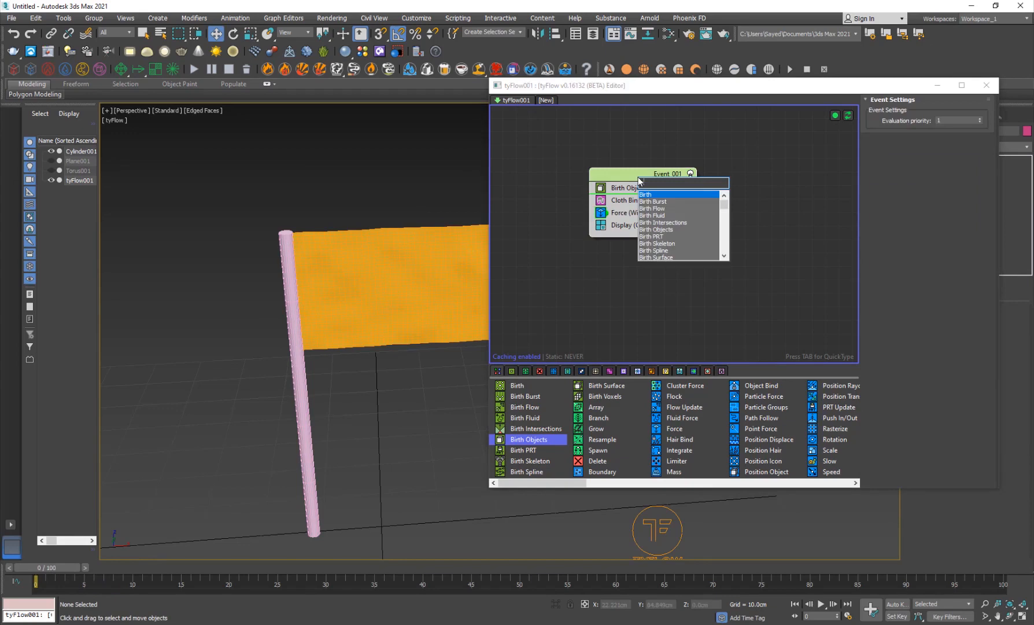
{"action": "type", "text": "sur"}
{"action": "key", "text": "Down"}
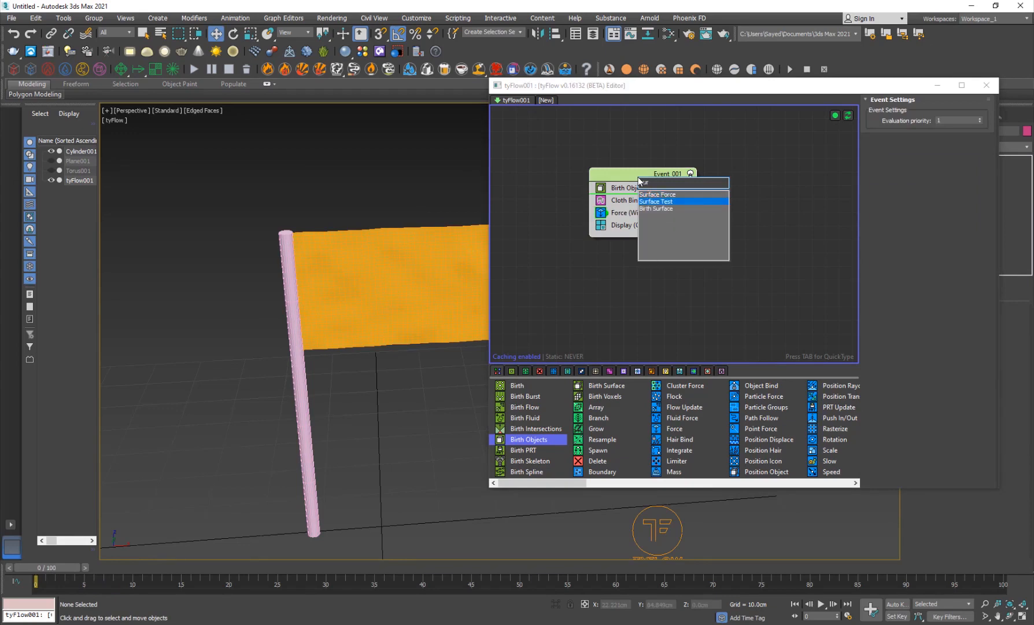
{"action": "key", "text": "Return"}
{"action": "left_click_drag", "start_coordinate": [667, 203], "coordinate": [664, 227]}
Add the cylinder pole to the Surface Test's objects and set its test type to Volume (Inside).
{"action": "left_click", "coordinate": [905, 236]}
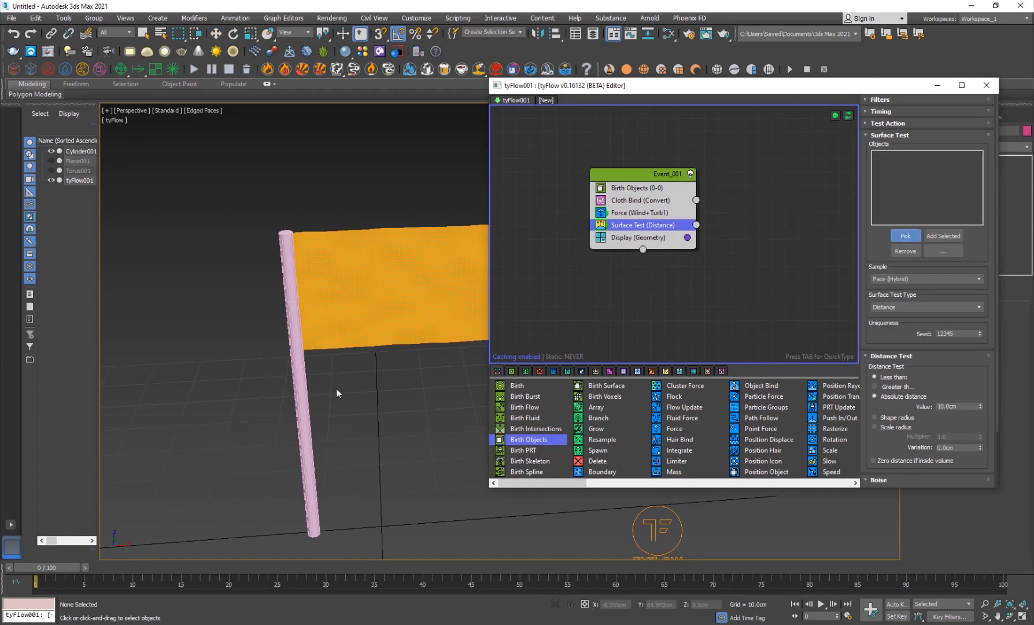
{"action": "left_click", "coordinate": [305, 382]}
{"action": "scroll", "coordinate": [358, 284], "scroll_direction": "up", "scroll_amount": 2}
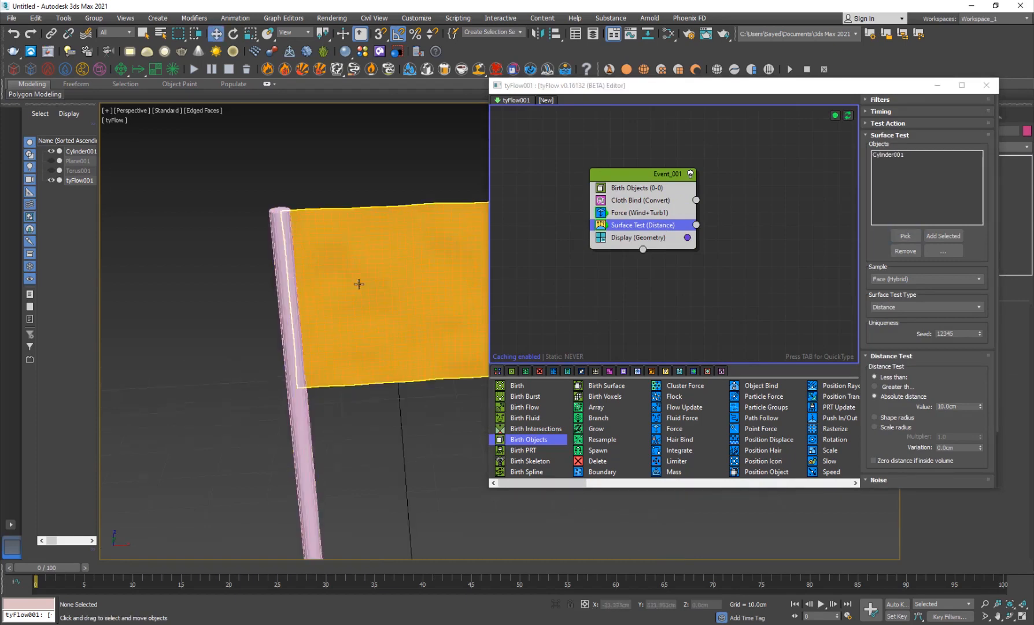
{"action": "left_click", "coordinate": [908, 307]}
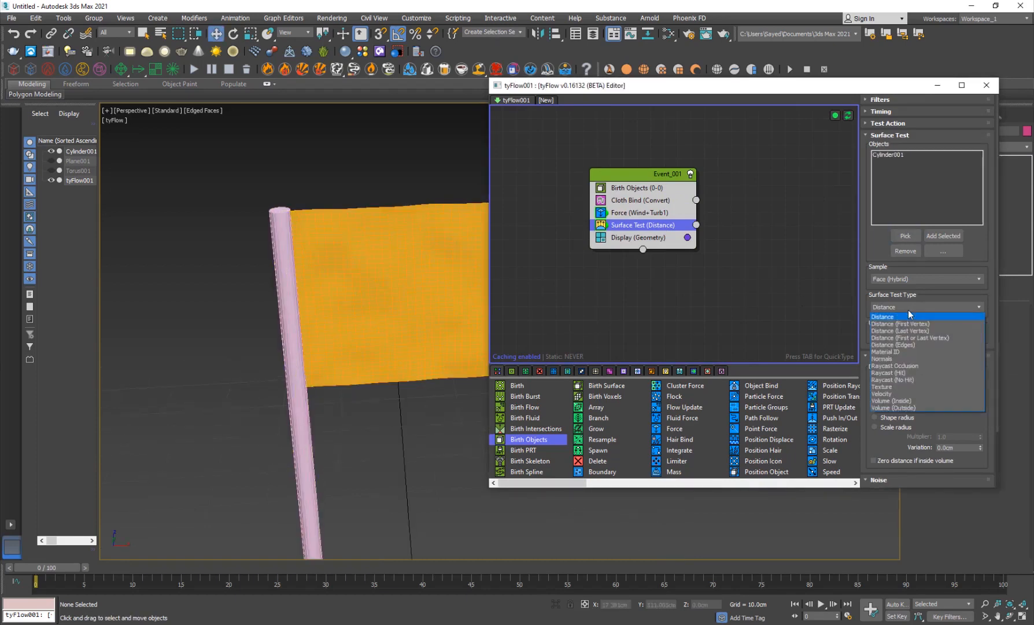
{"action": "left_click", "coordinate": [898, 404]}
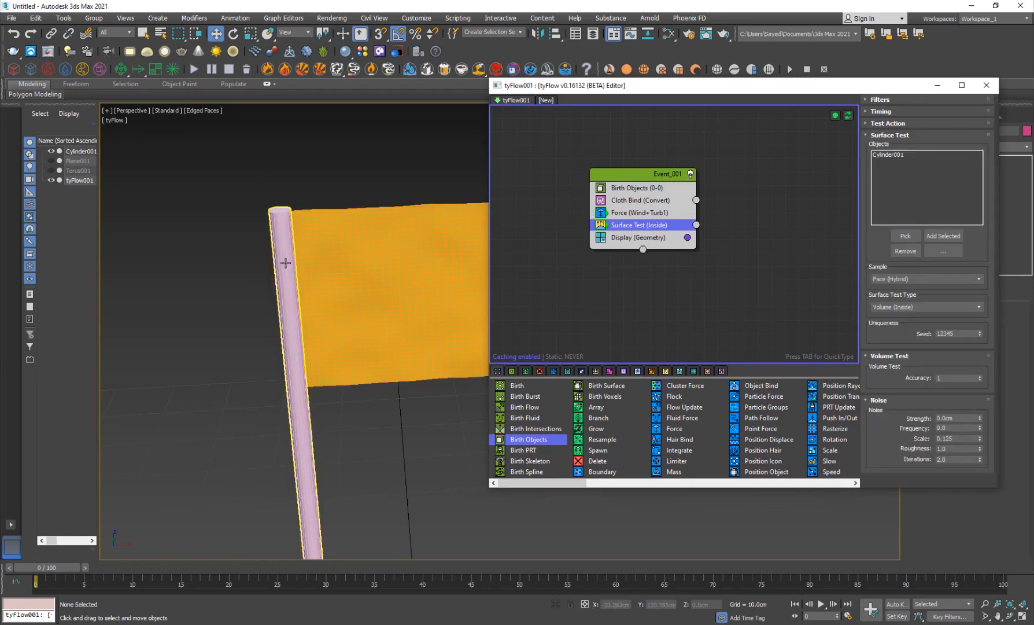
{"action": "left_click", "coordinate": [392, 488]}
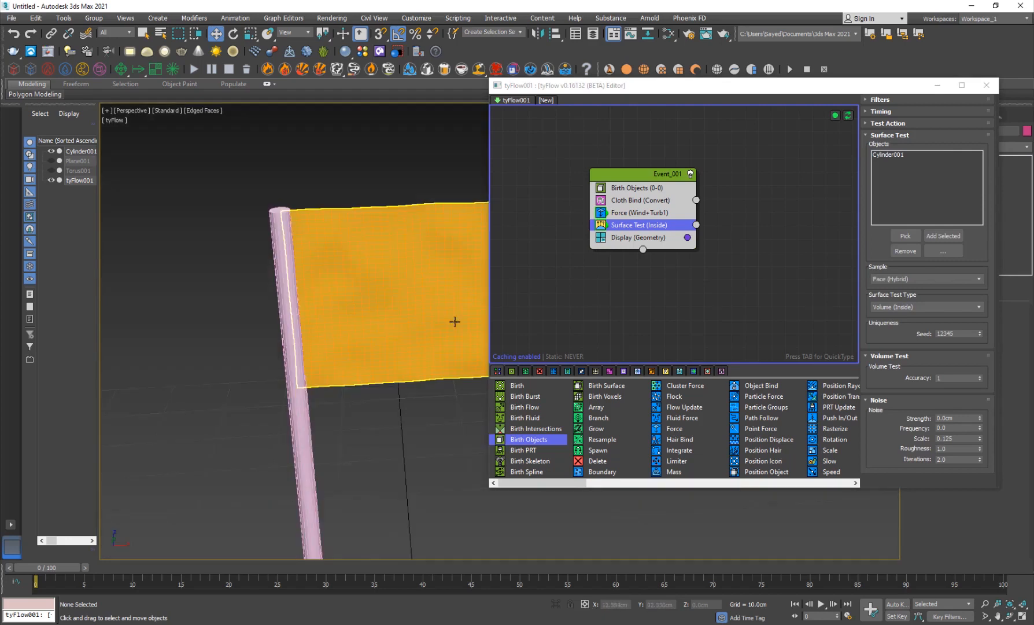
Create a new event containing an Object Bind operator in the empty area beside Event_001.
{"action": "middle_click_drag", "start_coordinate": [609, 307], "coordinate": [565, 294]}
{"action": "left_click", "coordinate": [692, 289]}
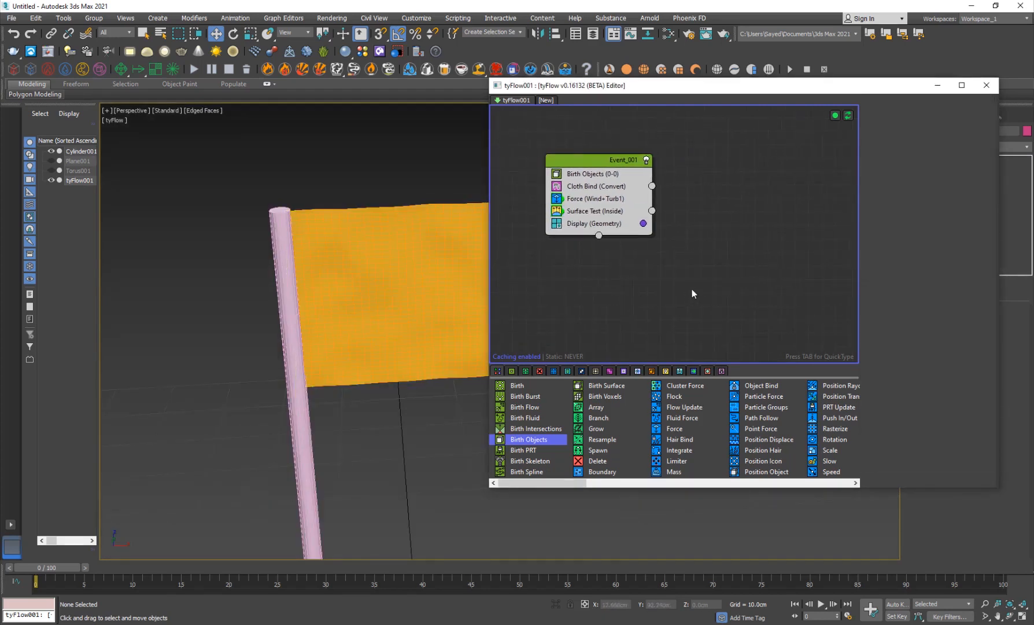
{"action": "key", "text": "Tab"}
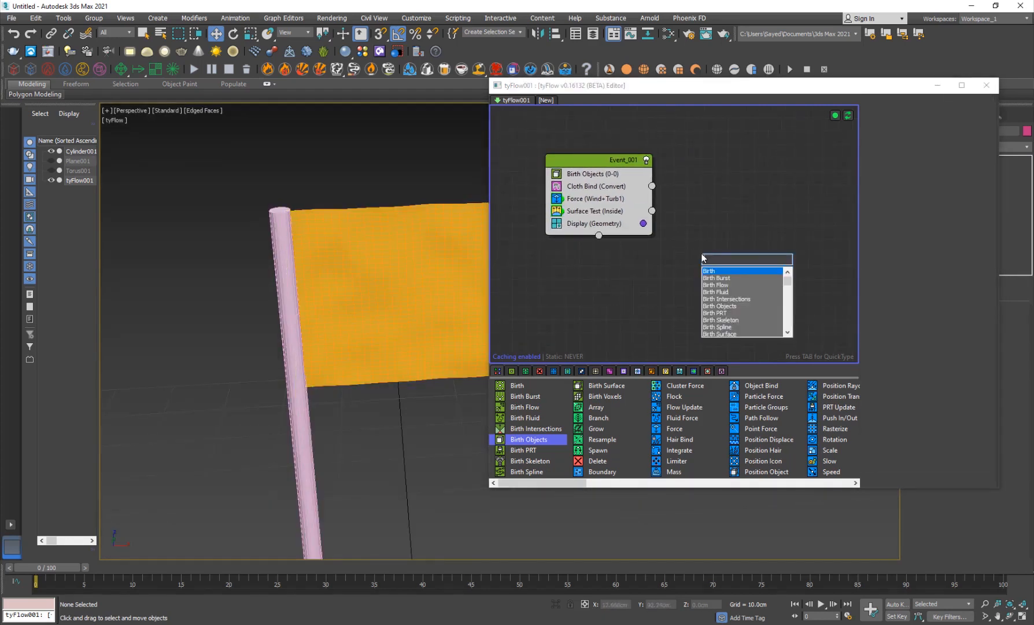
{"action": "type", "text": "obje"}
{"action": "key", "text": "Return"}
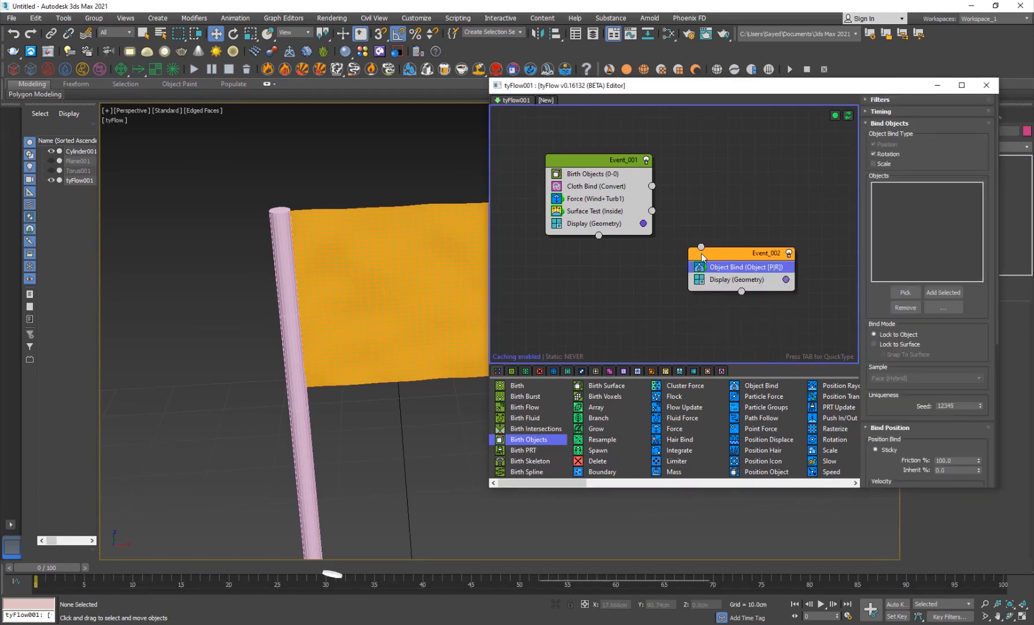
Add the cylinder pole to the Object Bind's objects and set its bind mode to Lock to Surface.
{"action": "left_click", "coordinate": [911, 292]}
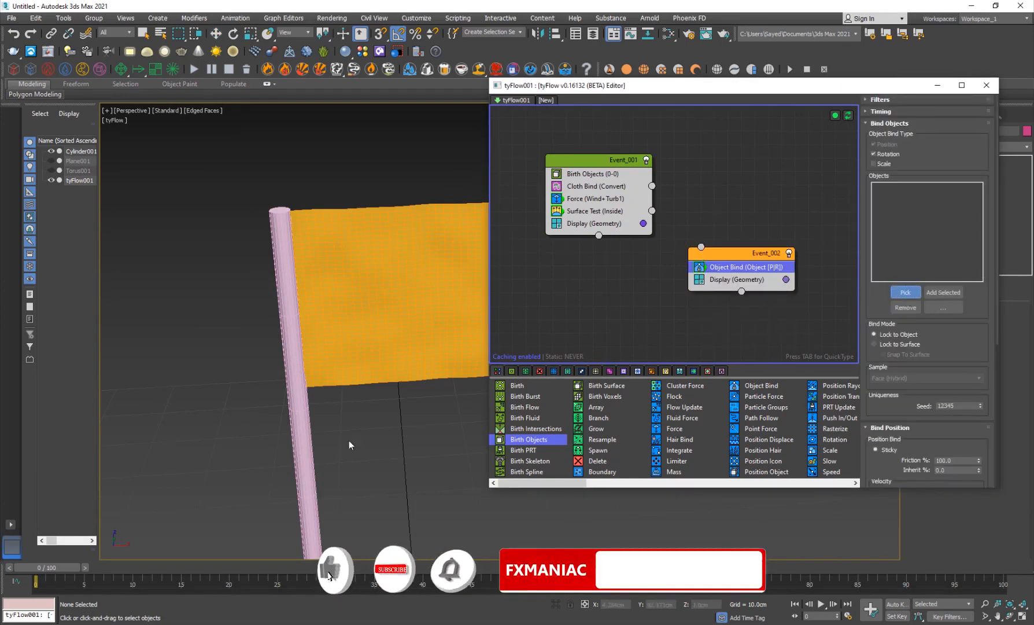
{"action": "left_click", "coordinate": [300, 422]}
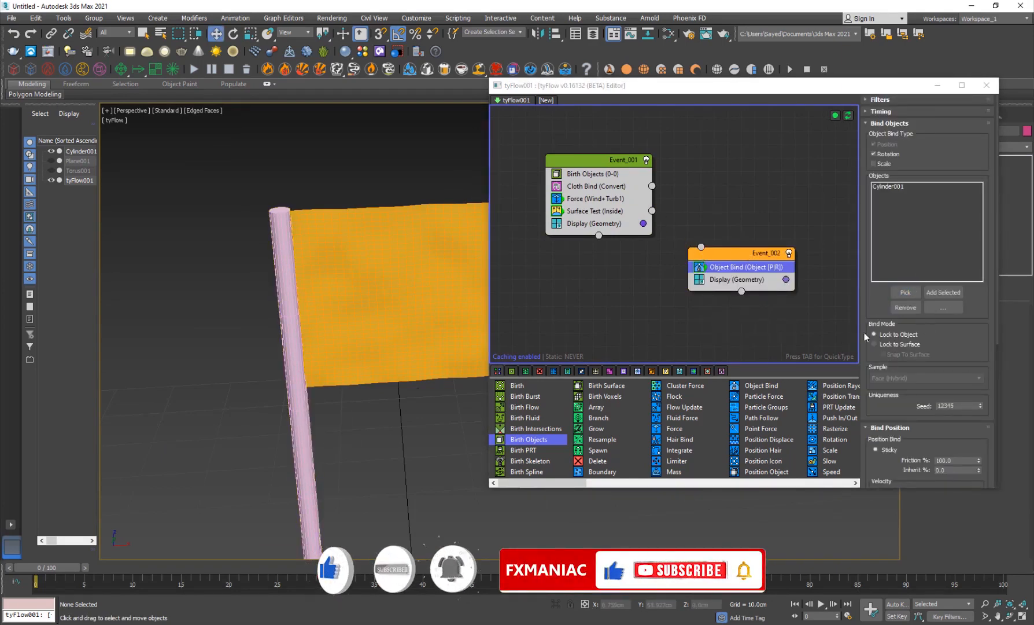
{"action": "left_click", "coordinate": [897, 345]}
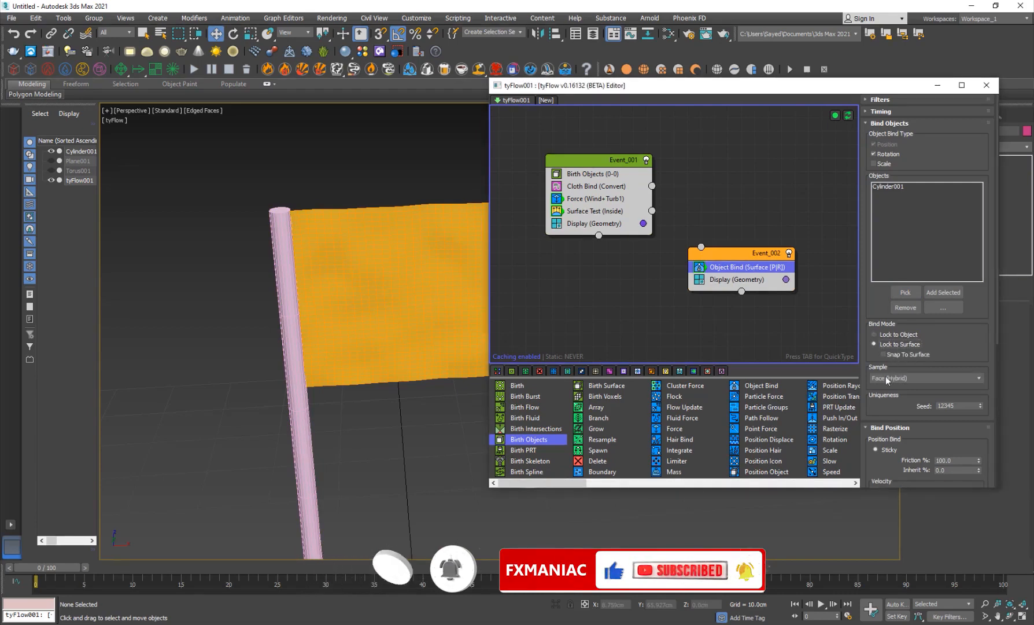
Connect the Surface Test output to Event_002 and review the Surface Test and Object Bind settings.
{"action": "left_click_drag", "start_coordinate": [652, 211], "coordinate": [701, 247]}
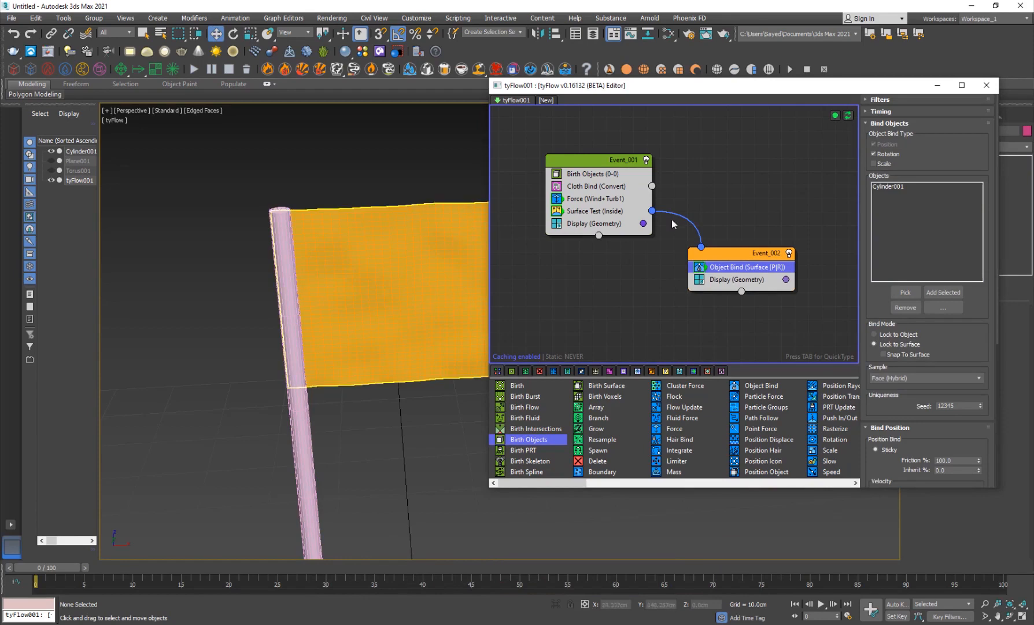
{"action": "left_click", "coordinate": [606, 211]}
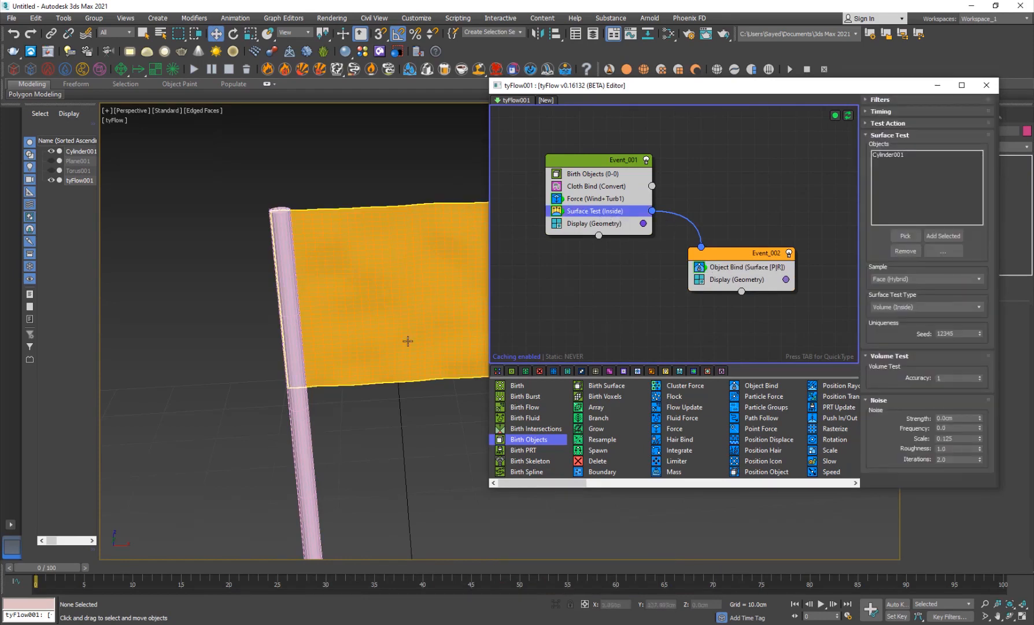
{"action": "left_click", "coordinate": [751, 268]}
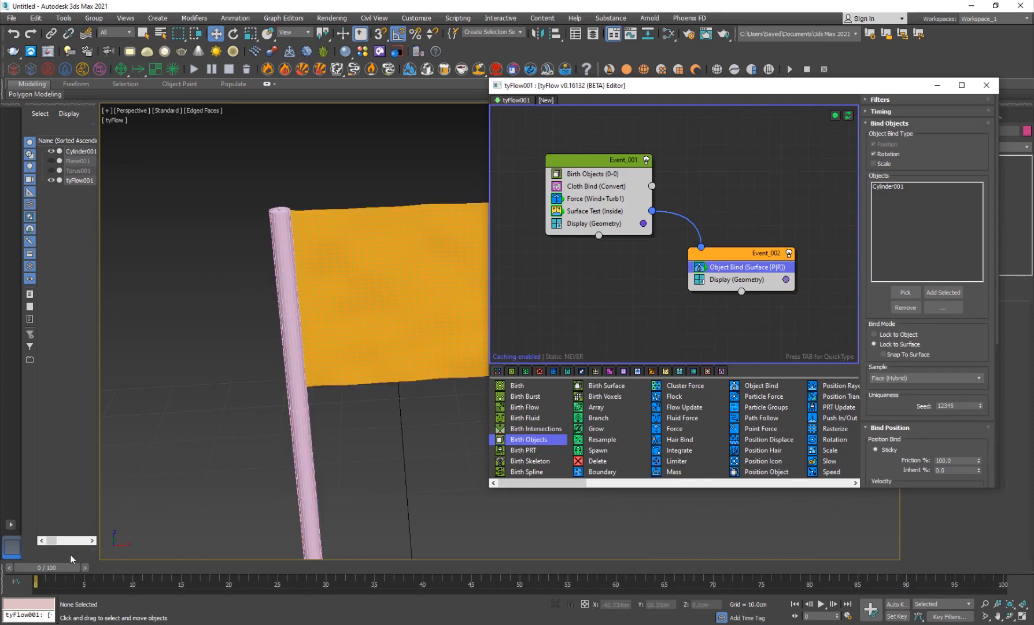
Scrub the timeline with the editor out of the way and examine how the flag stays attached to the pole.
{"action": "left_click_drag", "start_coordinate": [60, 564], "coordinate": [145, 572]}
{"action": "left_click_drag", "start_coordinate": [602, 93], "coordinate": [448, 166]}
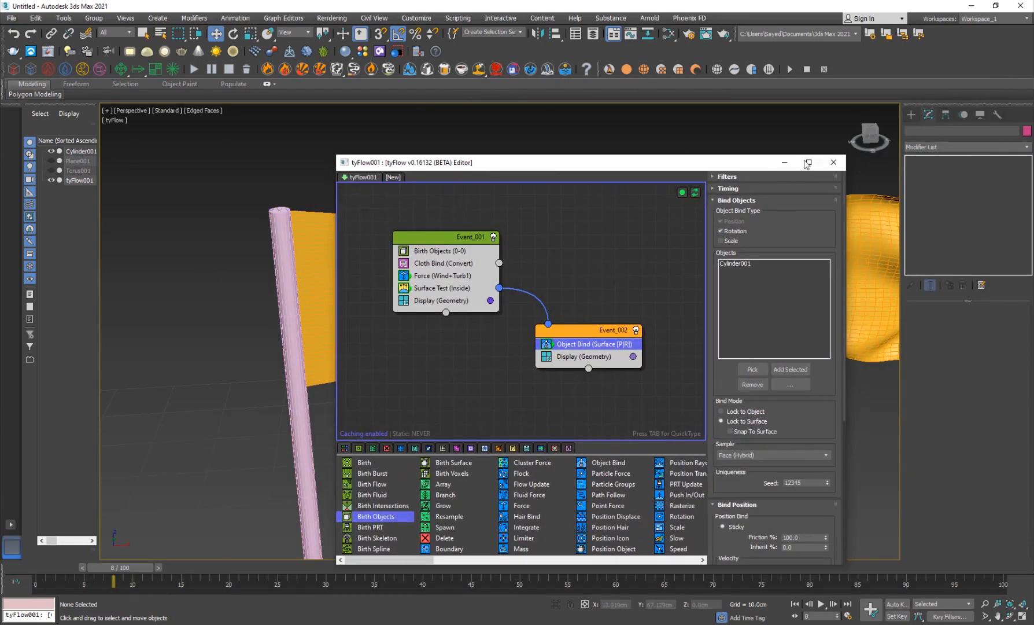
{"action": "left_click", "coordinate": [782, 161]}
{"action": "scroll", "coordinate": [561, 350], "scroll_direction": "down", "scroll_amount": 2}
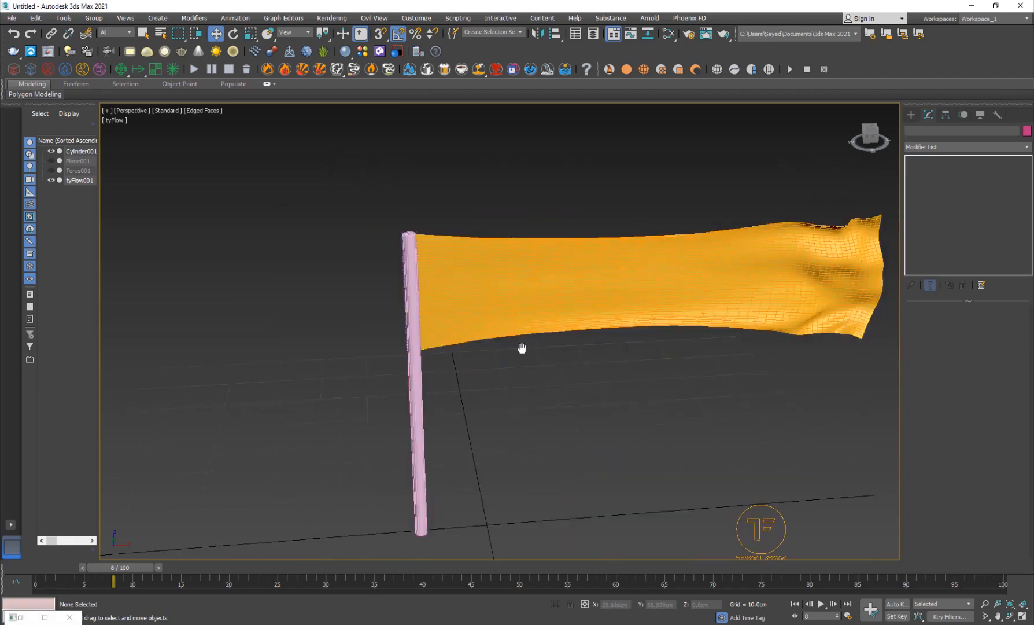
{"action": "middle_click_drag", "start_coordinate": [522, 348], "coordinate": [421, 365]}
{"action": "left_click_drag", "start_coordinate": [114, 568], "coordinate": [74, 580]}
Set the Force operator's built-in wind strength to 0.2 cm and scrub the timeline to preview the flag.
{"action": "left_click", "coordinate": [45, 617]}
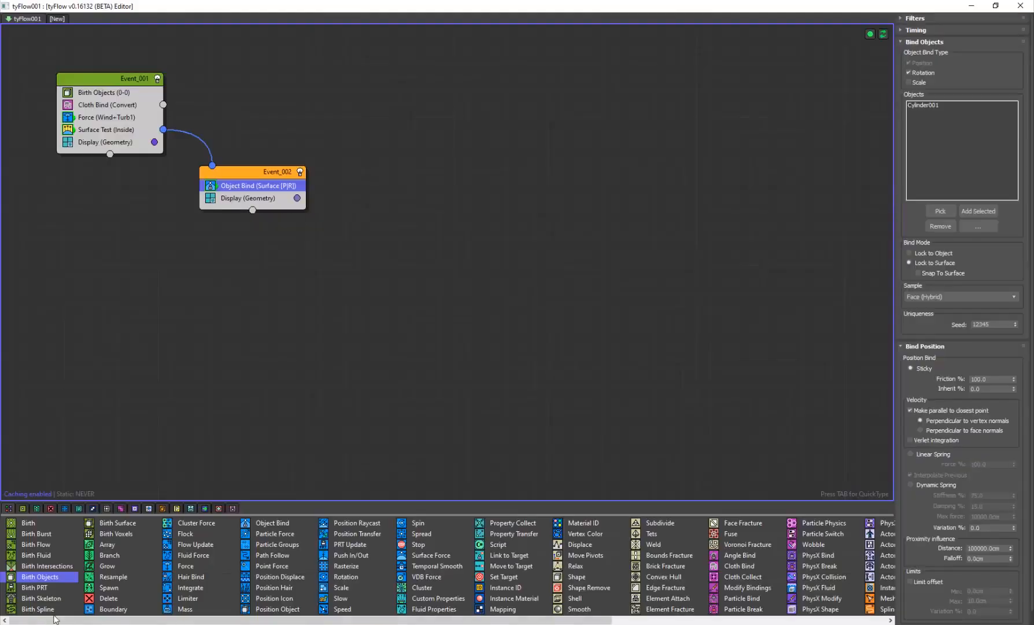
{"action": "double_click", "coordinate": [660, 4]}
{"action": "left_click", "coordinate": [444, 277]}
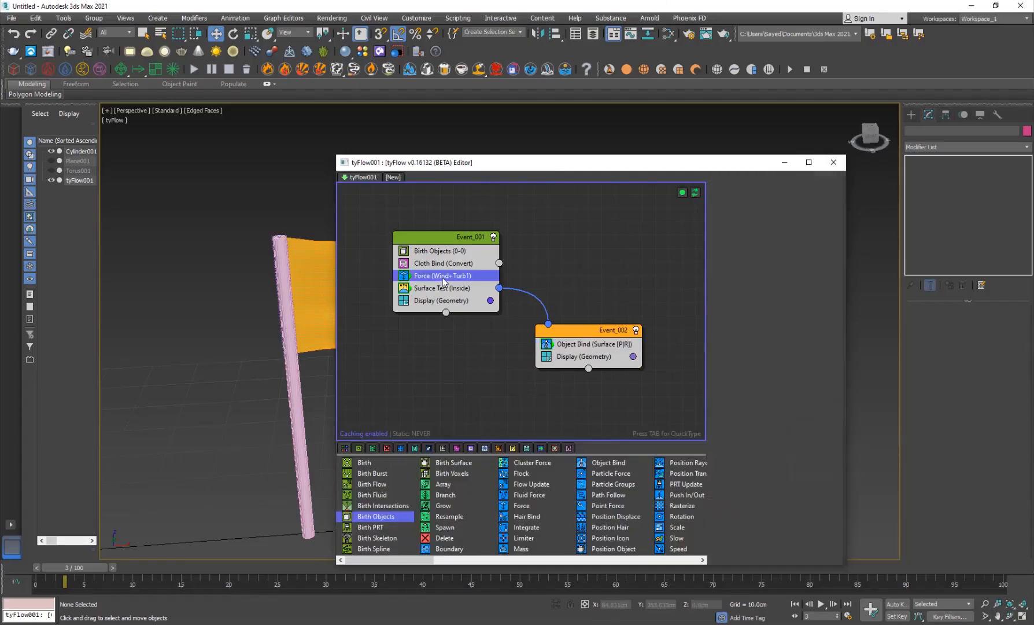
{"action": "middle_click_drag", "start_coordinate": [207, 314], "coordinate": [161, 314]}
{"action": "middle_click_drag", "start_coordinate": [270, 311], "coordinate": [225, 311]}
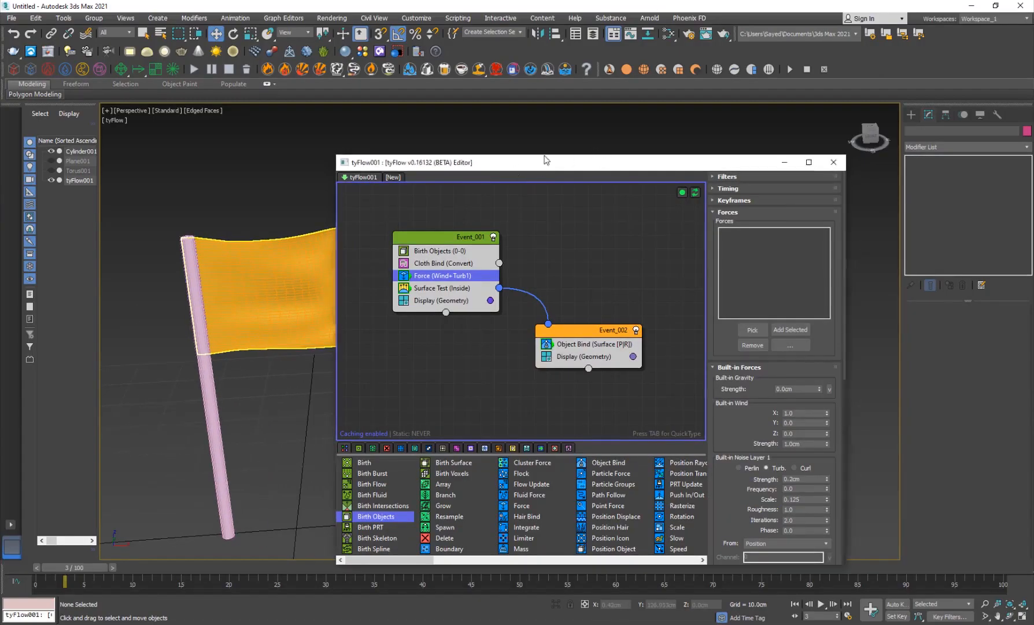
{"action": "left_click_drag", "start_coordinate": [544, 160], "coordinate": [652, 107]}
{"action": "scroll", "coordinate": [866, 379], "scroll_direction": "down", "scroll_amount": 2}
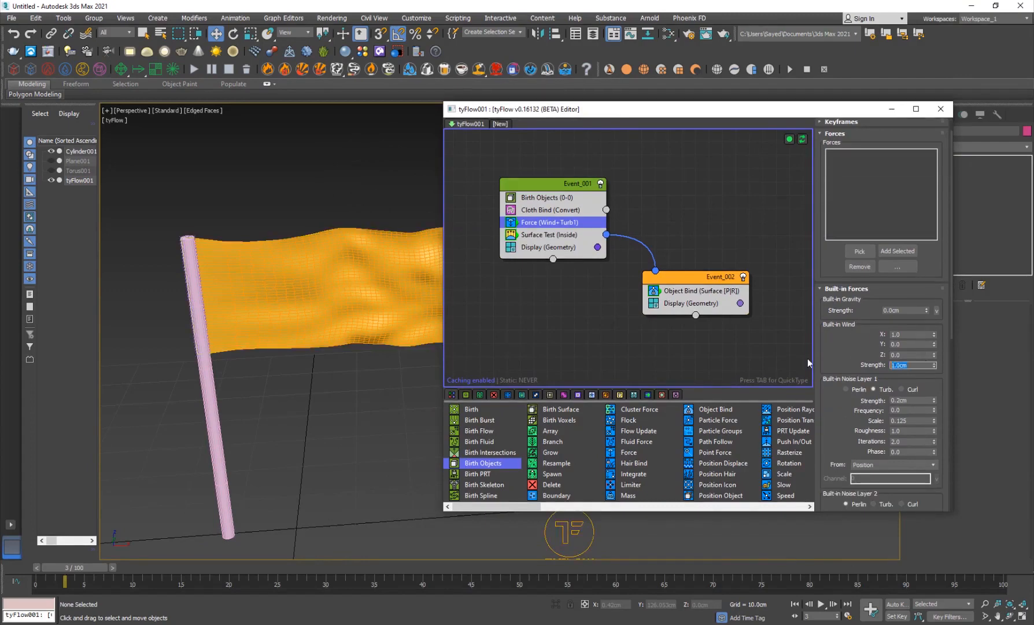
{"action": "type", "text": "0.2"}
{"action": "key", "text": "Return"}
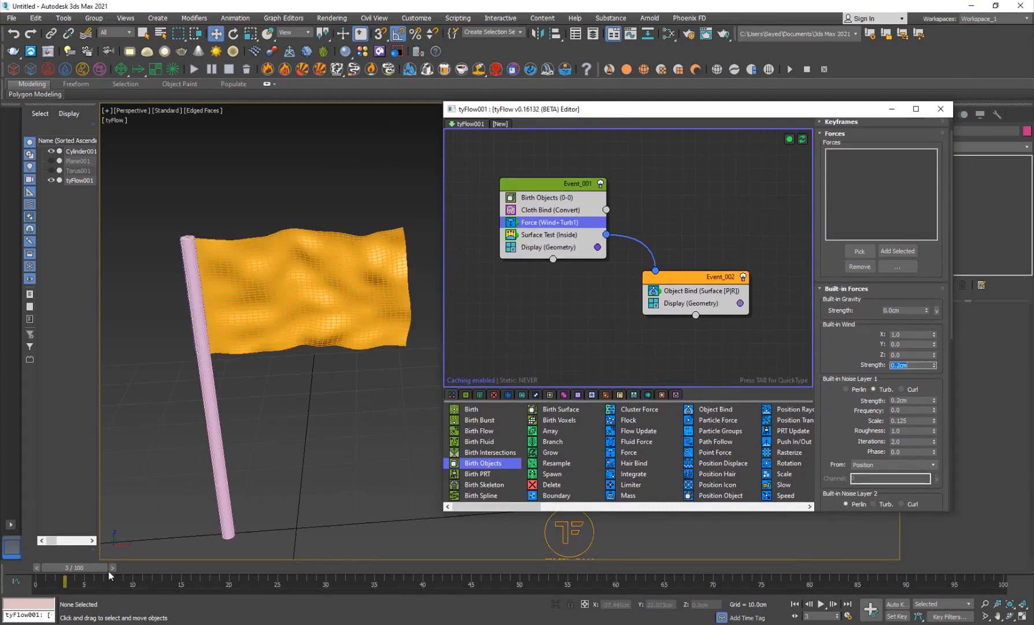
{"action": "left_click_drag", "start_coordinate": [97, 568], "coordinate": [156, 567]}
Set the Force operator's built-in wind strength to 0.055 cm and scrub forward to preview the flag.
{"action": "left_click_drag", "start_coordinate": [915, 365], "coordinate": [821, 363]}
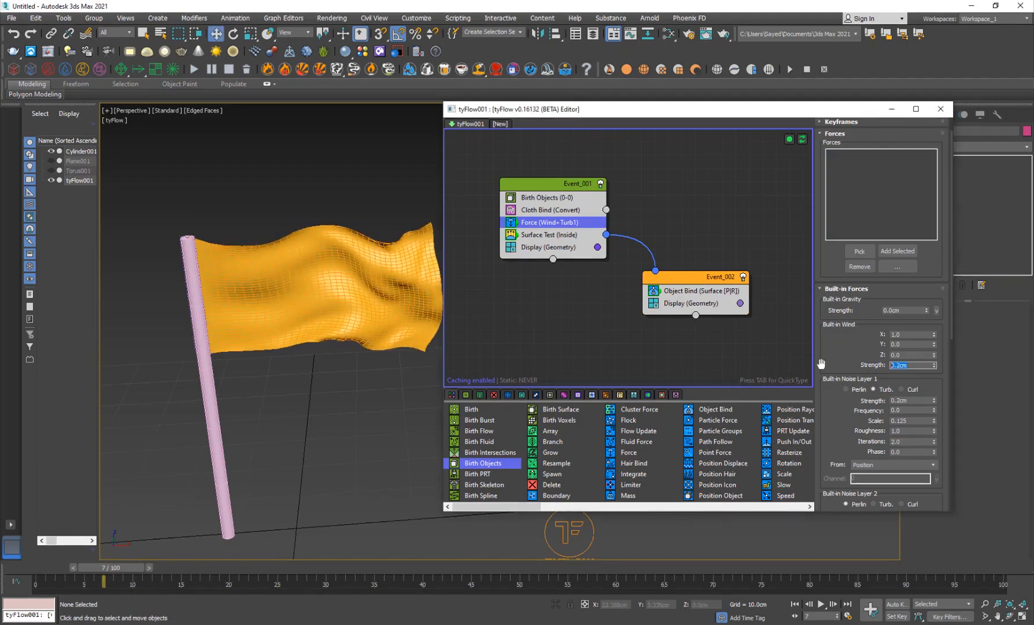
{"action": "type", "text": ".055"}
{"action": "key", "text": "Return"}
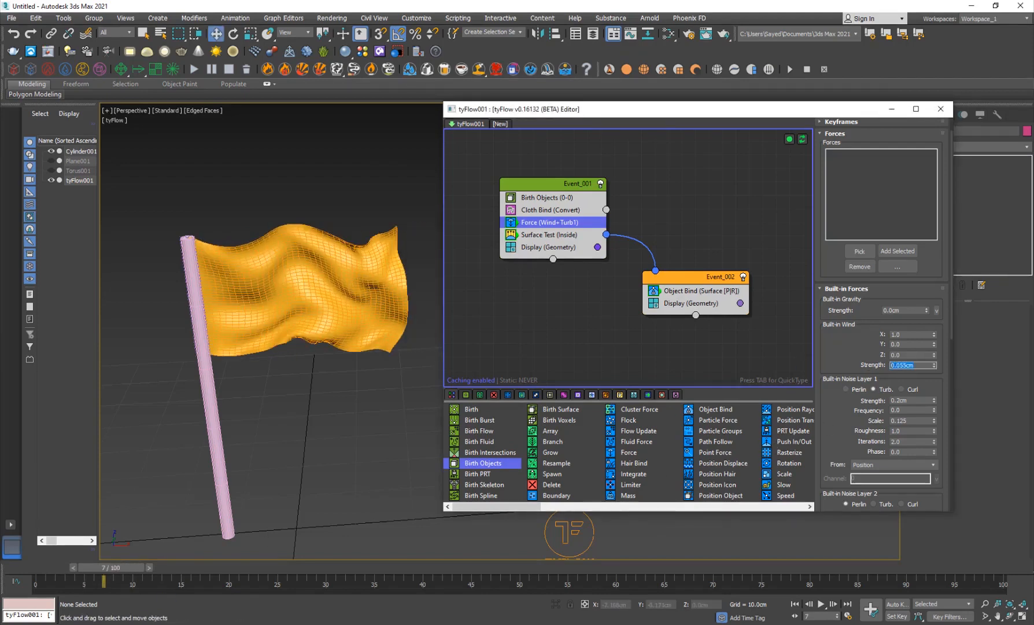
{"action": "left_click_drag", "start_coordinate": [122, 571], "coordinate": [258, 582]}
Set the strength of the Force operator's Noise Layer 1 to 1 cm and scrub the timeline to preview it.
{"action": "scroll", "coordinate": [897, 412], "scroll_direction": "down", "scroll_amount": 1}
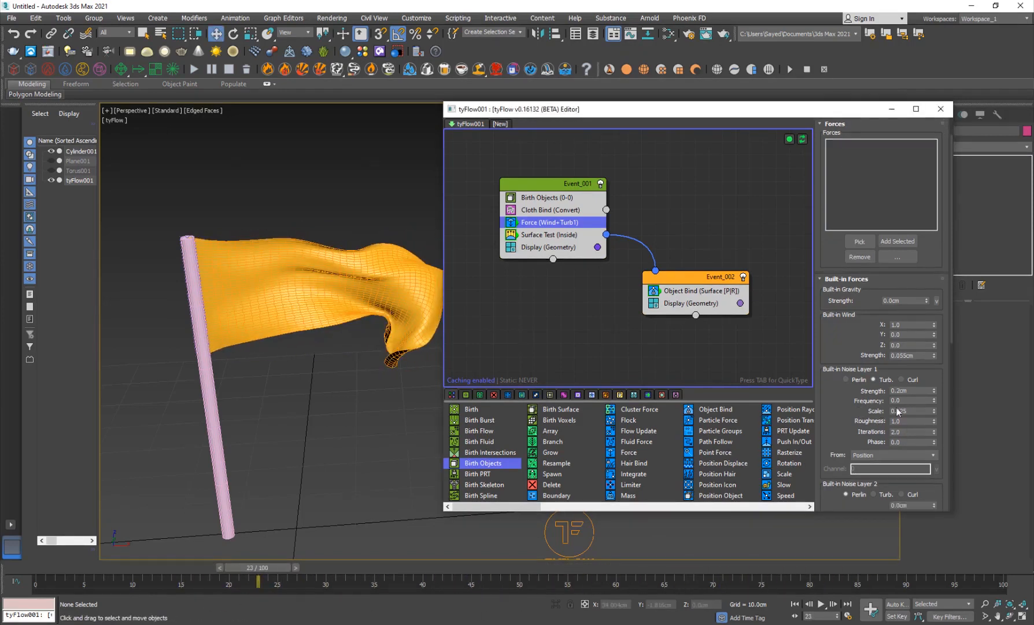
{"action": "type", "text": "1."}
{"action": "key", "text": "Return"}
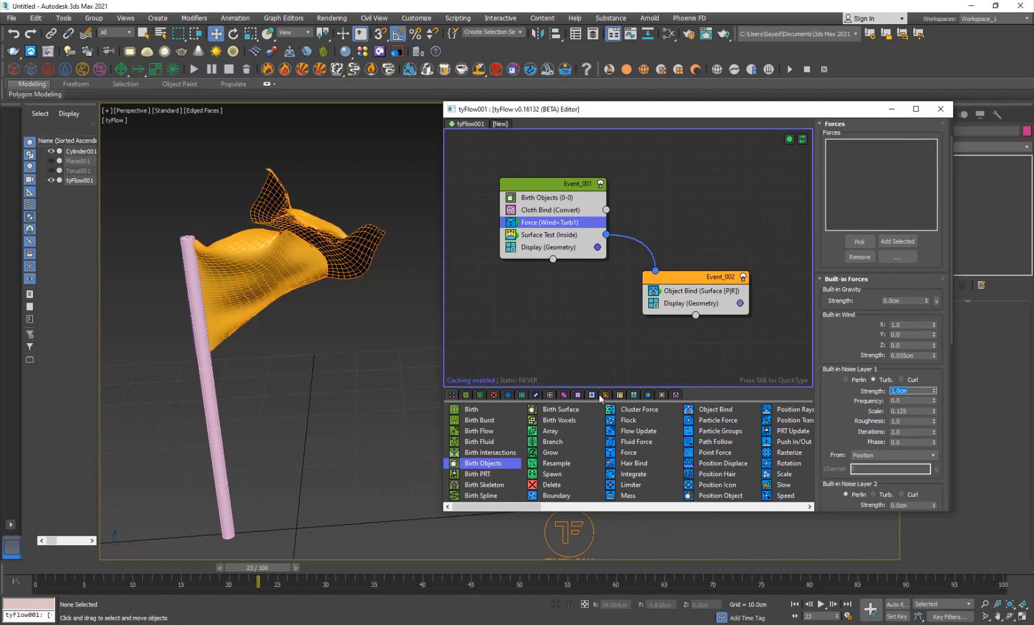
{"action": "left_click_drag", "start_coordinate": [118, 578], "coordinate": [103, 601]}
{"action": "key", "text": "w"}
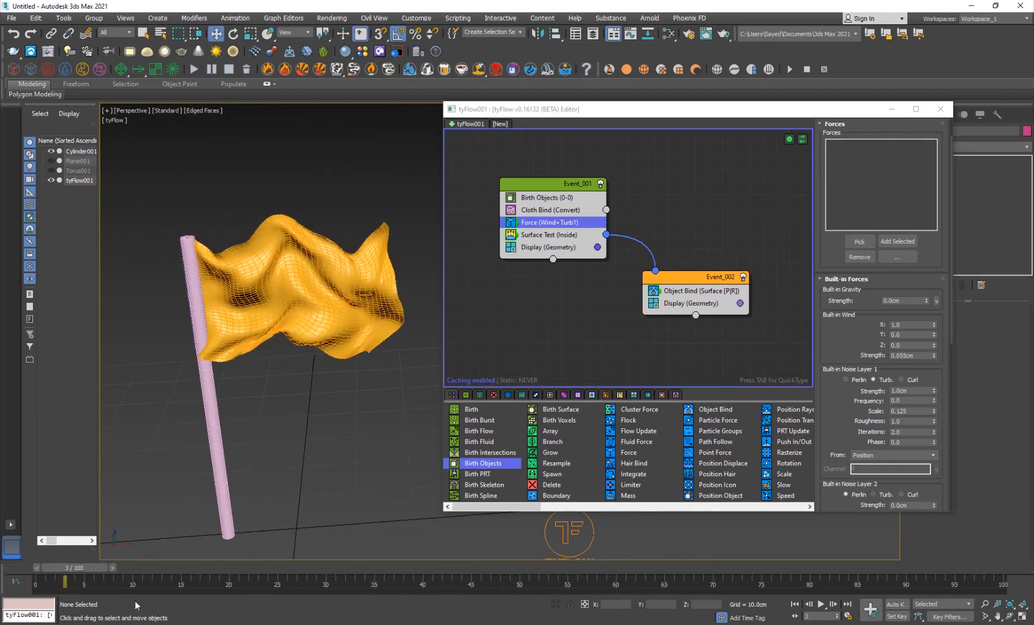
Set the strength of the Force operator's Noise Layer 1 to 0.5 cm.
{"action": "double_click", "coordinate": [916, 391]}
{"action": "type", "text": "."}
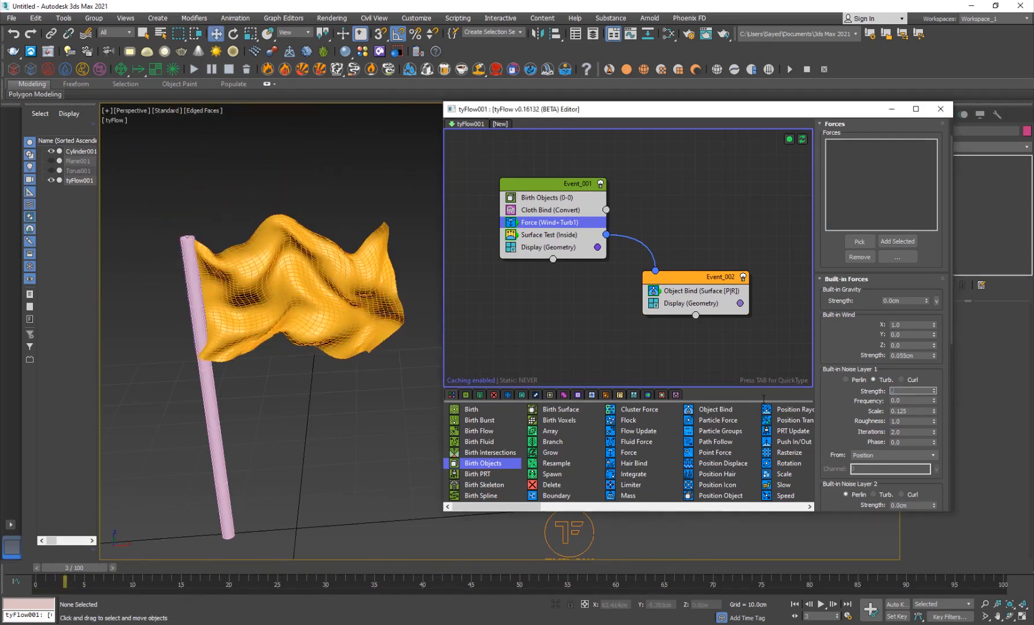
{"action": "type", "text": "5"}
{"action": "key", "text": "Return"}
Raise the scale of Noise Layer 1 to 0.425 and scrub the timeline to frame 45.
{"action": "left_click_drag", "start_coordinate": [850, 412], "coordinate": [857, 382]}
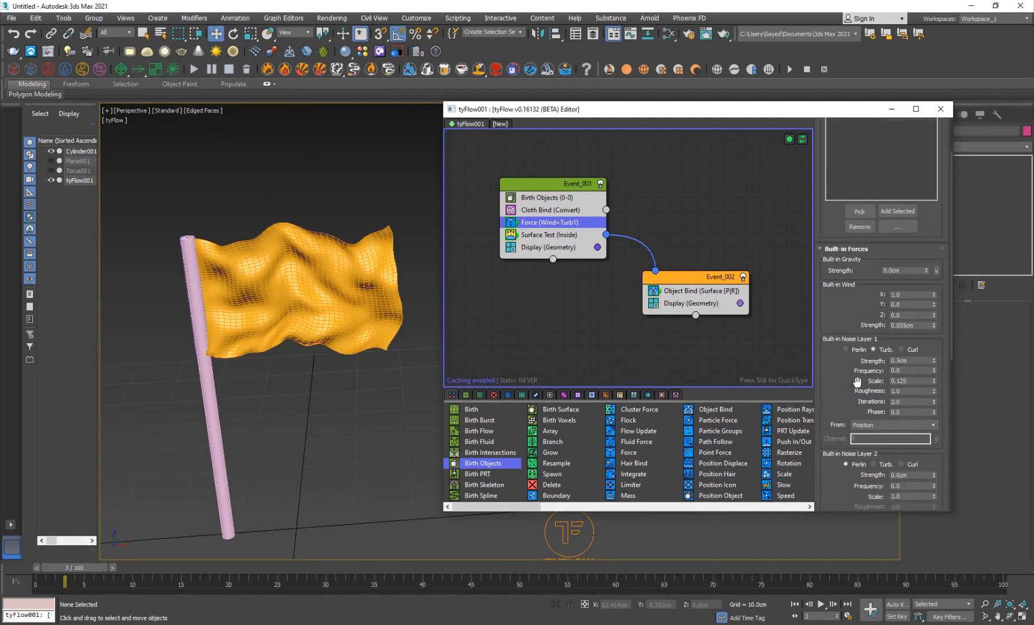
{"action": "scroll", "coordinate": [891, 362], "scroll_direction": "down", "scroll_amount": 1}
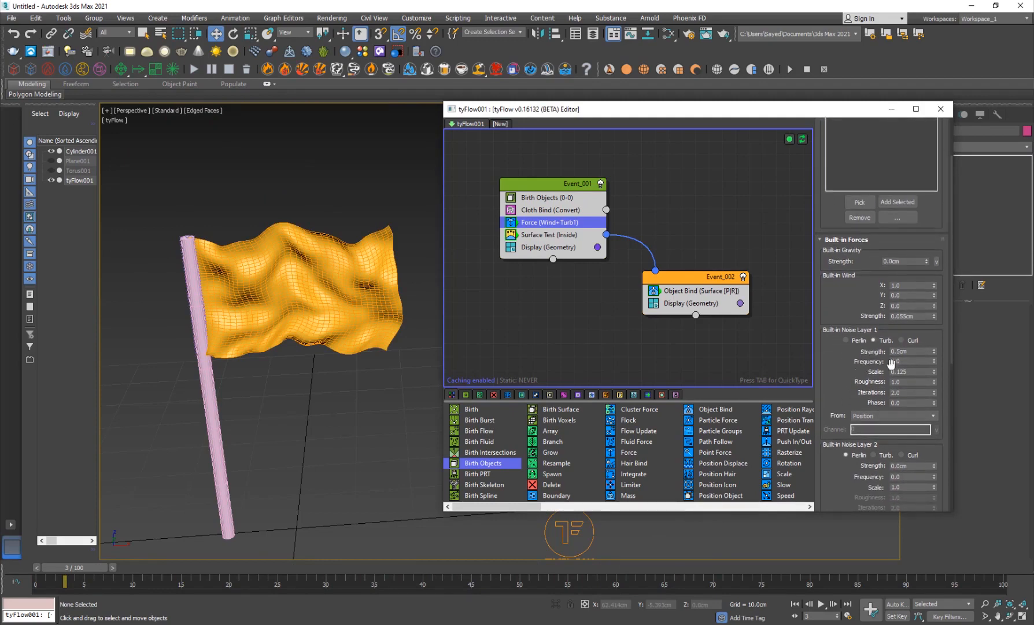
{"action": "left_click_drag", "start_coordinate": [933, 373], "coordinate": [942, 369]}
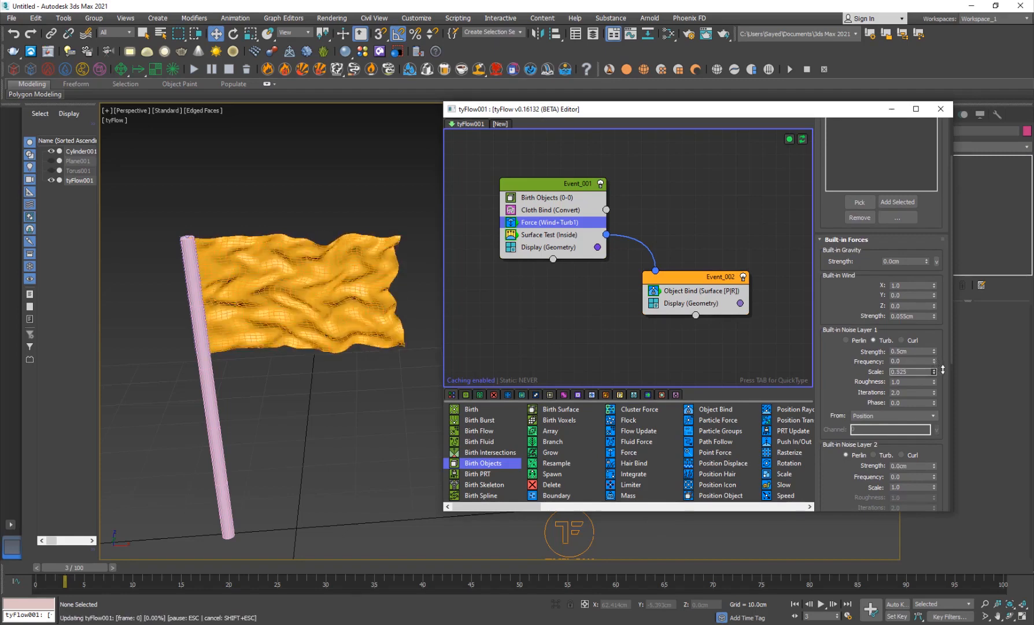
{"action": "left_click_drag", "start_coordinate": [74, 567], "coordinate": [471, 584]}
Display the viewport in Default Shading without edged faces and examine the flag's folds up close.
{"action": "key", "text": "F3"}
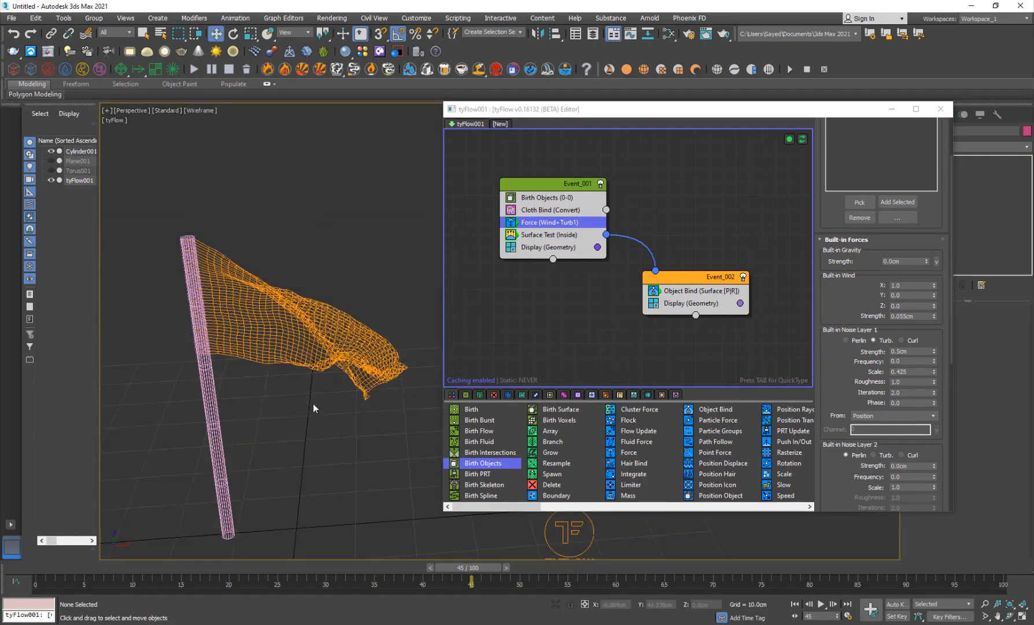
{"action": "key", "text": "F3"}
{"action": "key", "text": "F4"}
{"action": "scroll", "coordinate": [345, 334], "scroll_direction": "up", "scroll_amount": 3}
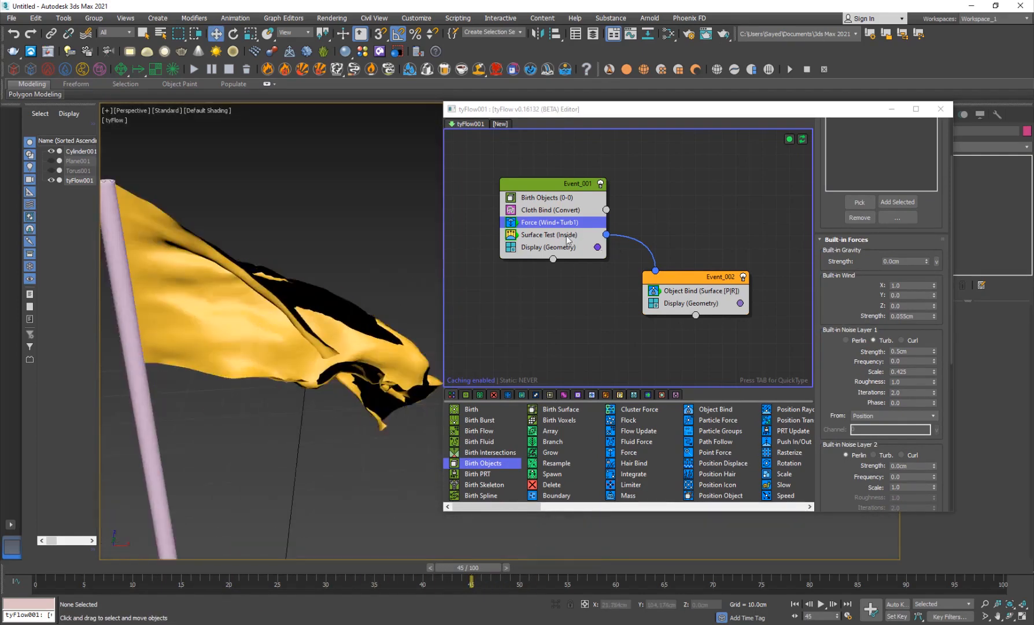
Enable the CUDA collision solver in the Cloth Bind operator of Event_001.
{"action": "left_click", "coordinate": [541, 210]}
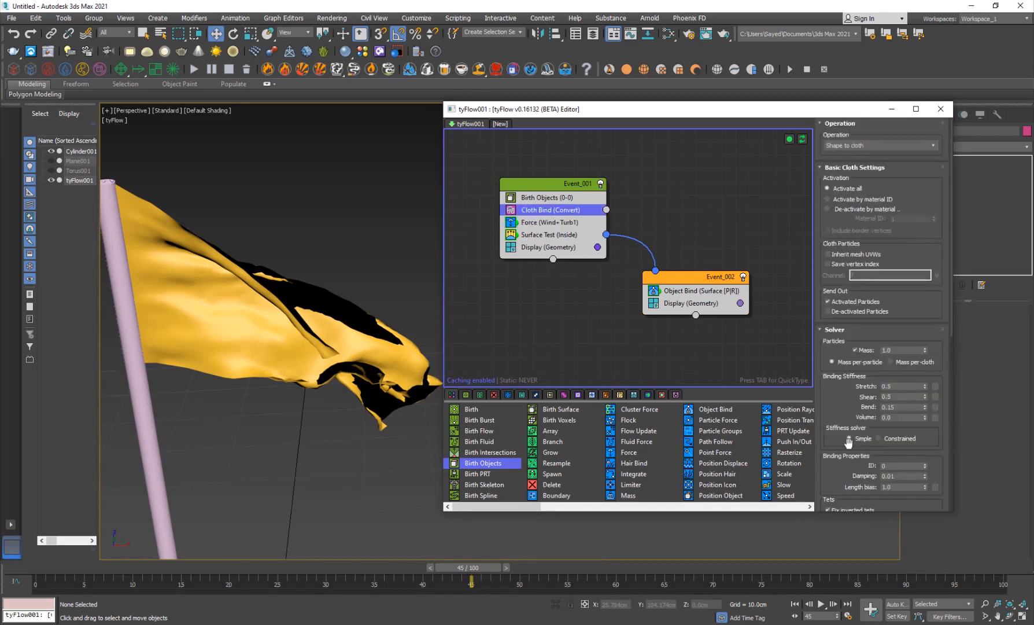
{"action": "left_click_drag", "start_coordinate": [849, 443], "coordinate": [856, 276]}
{"action": "left_click", "coordinate": [855, 384]}
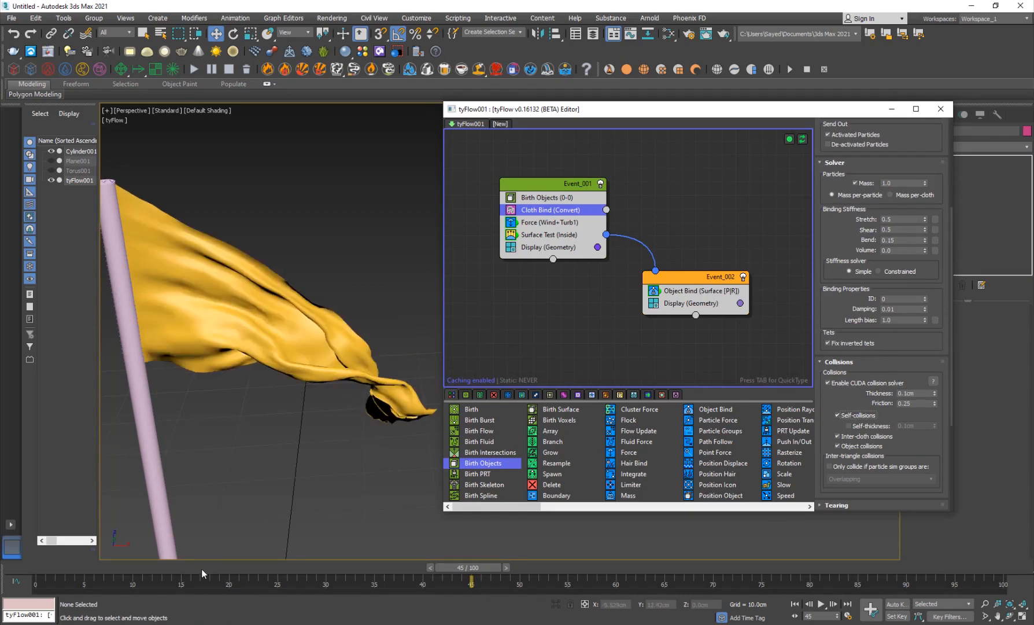
Scrub the timeline to frame 68 to check how the flag meets the pole, and return to frame 17.
{"action": "left_click_drag", "start_coordinate": [202, 568], "coordinate": [690, 594]}
{"action": "middle_click_drag", "start_coordinate": [156, 499], "coordinate": [244, 405], "text": "alt"}
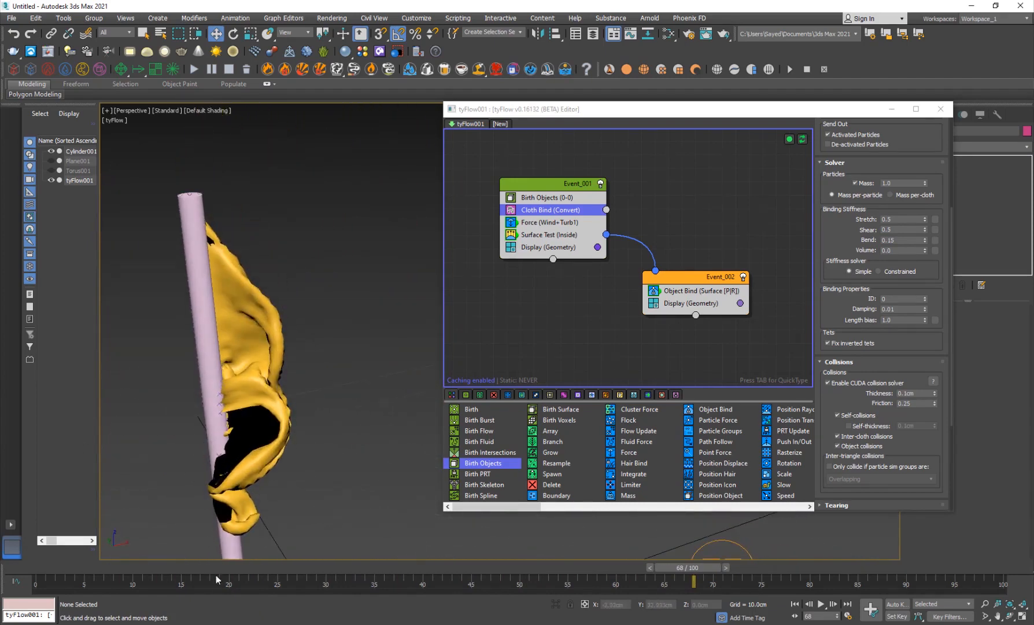
{"action": "left_click", "coordinate": [217, 570]}
Add a Collision operator to Event_001 and place it directly below Surface Test.
{"action": "middle_click_drag", "start_coordinate": [580, 325], "coordinate": [579, 313]}
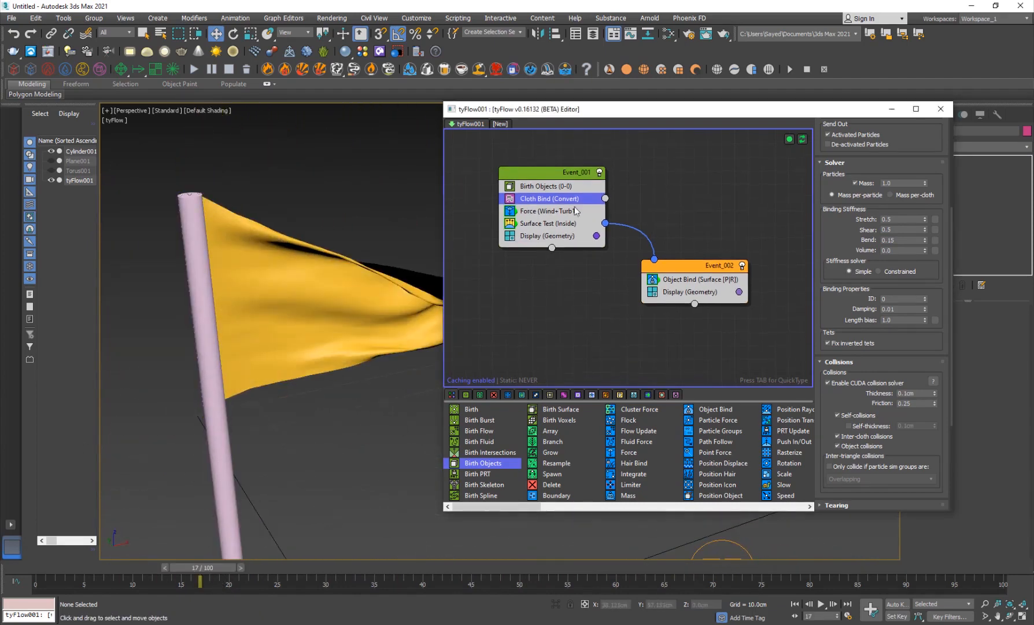
{"action": "key", "text": "Tab"}
{"action": "type", "text": "col"}
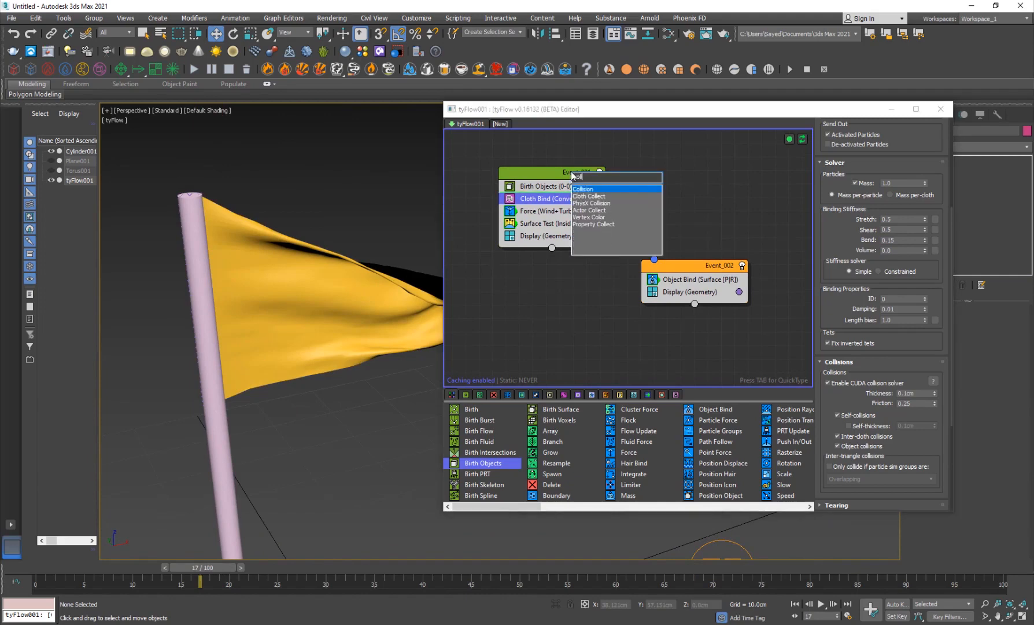
{"action": "key", "text": "Return"}
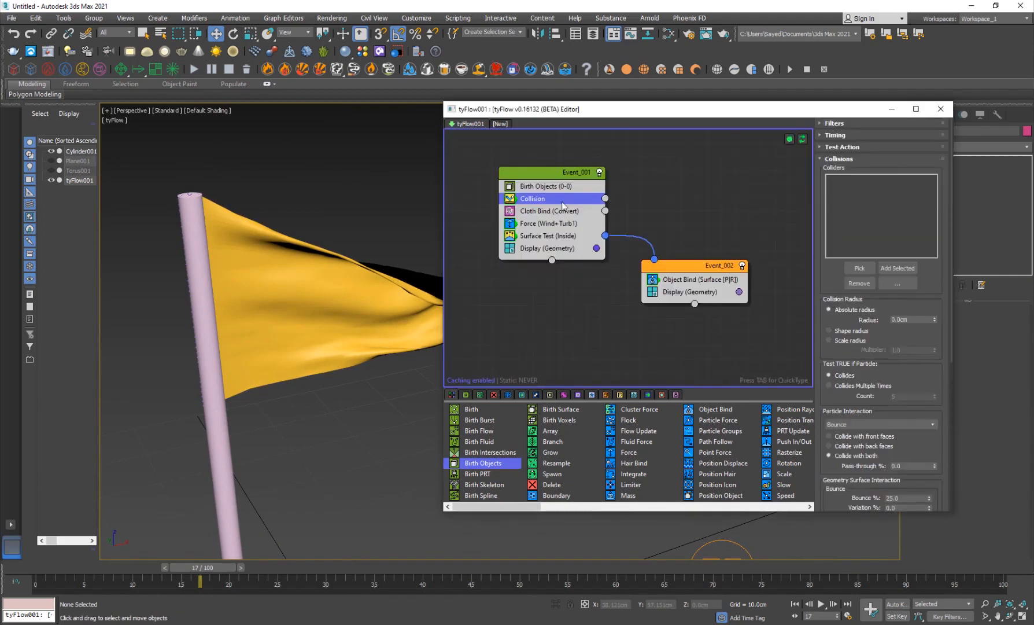
{"action": "left_click_drag", "start_coordinate": [547, 243], "coordinate": [549, 247]}
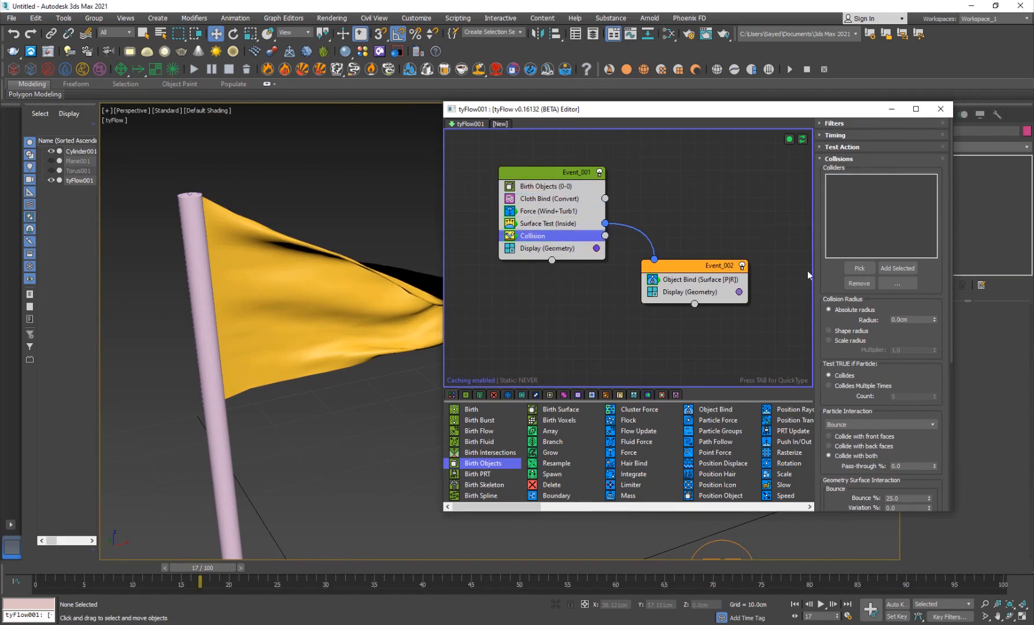
Pick the pole Cylinder001 as the Collision operator's collider and set its collision radius mode to Shape radius.
{"action": "left_click", "coordinate": [857, 269]}
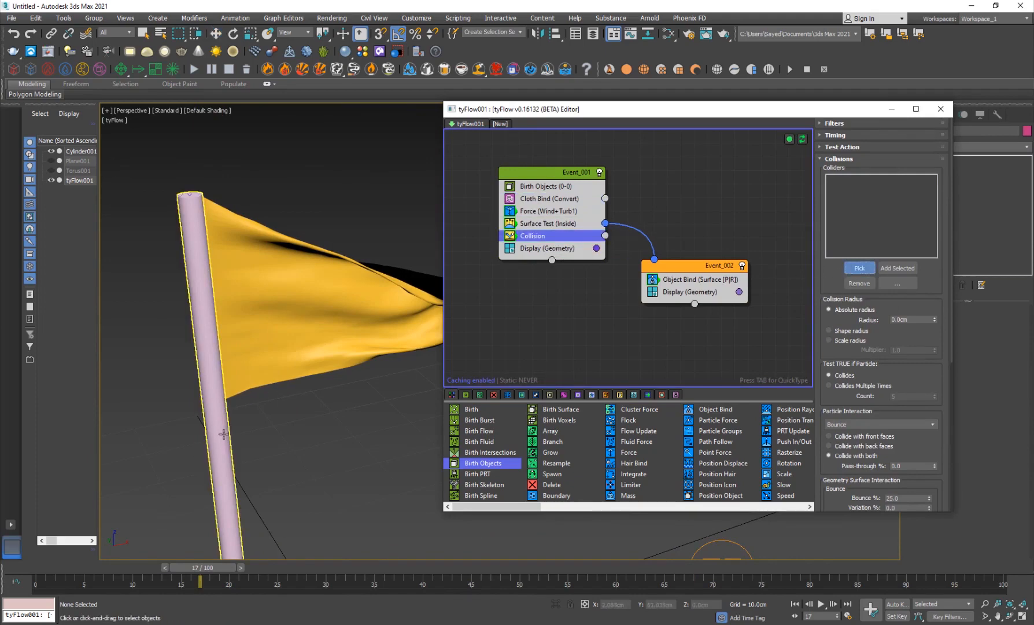
{"action": "left_click", "coordinate": [223, 437]}
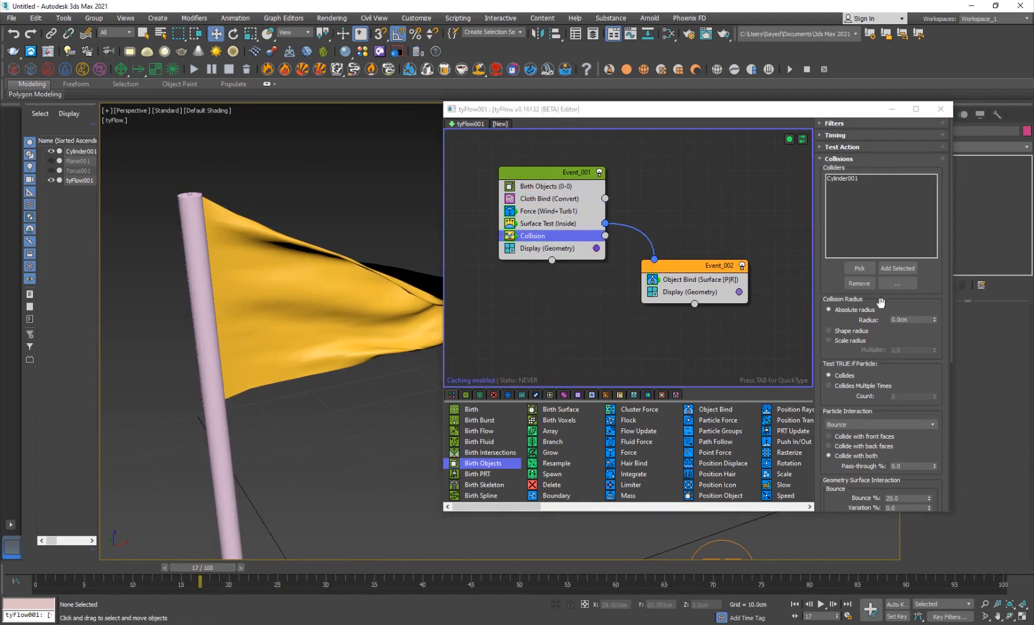
{"action": "left_click", "coordinate": [852, 331]}
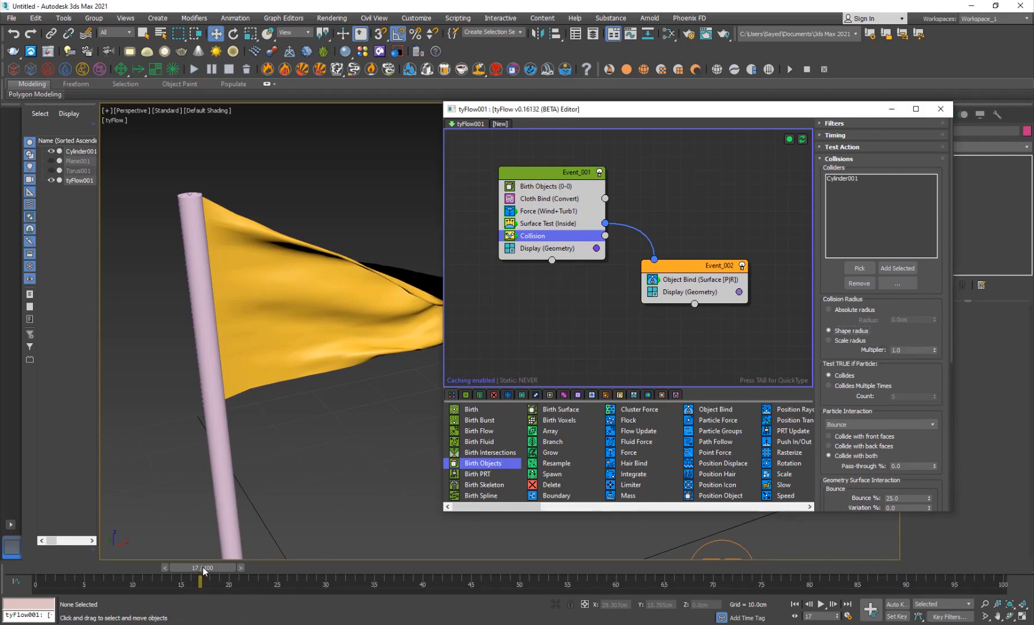
Scrub the timeline to frame 72 and examine the flag's contact with the pole up close with edged faces displayed.
{"action": "left_click_drag", "start_coordinate": [204, 571], "coordinate": [729, 593]}
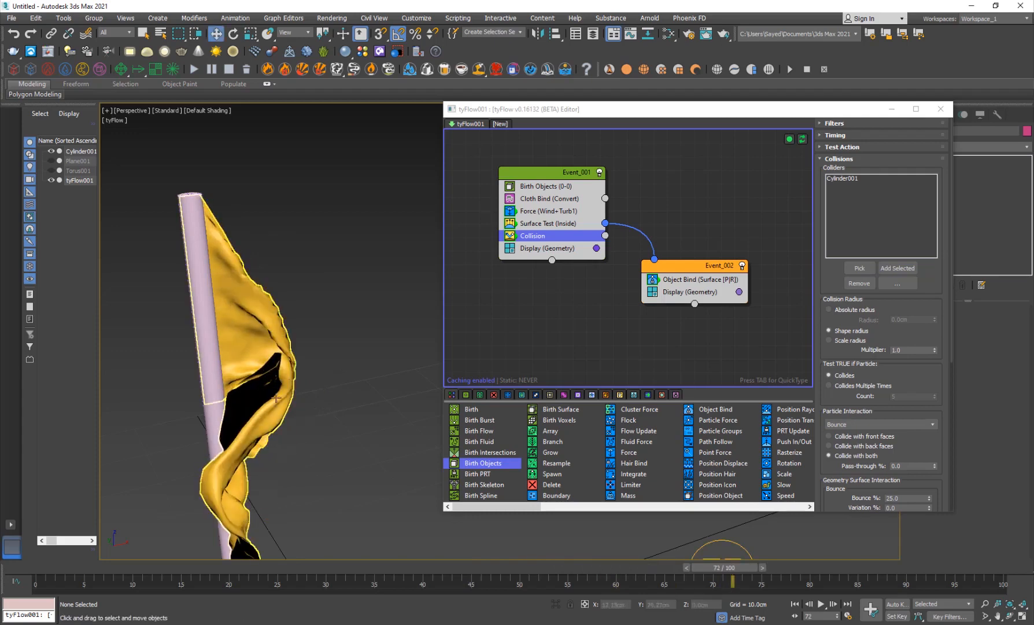
{"action": "middle_click_drag", "start_coordinate": [276, 398], "coordinate": [285, 318], "text": "alt"}
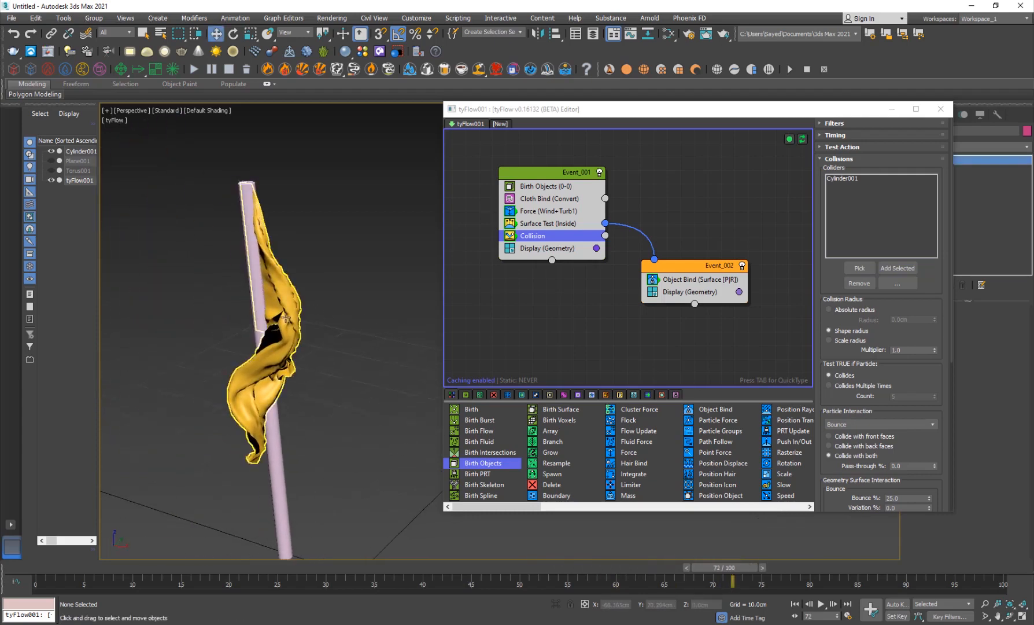
{"action": "left_click", "coordinate": [284, 319]}
{"action": "scroll", "coordinate": [281, 325], "scroll_direction": "up", "scroll_amount": 3}
{"action": "key", "text": "F4"}
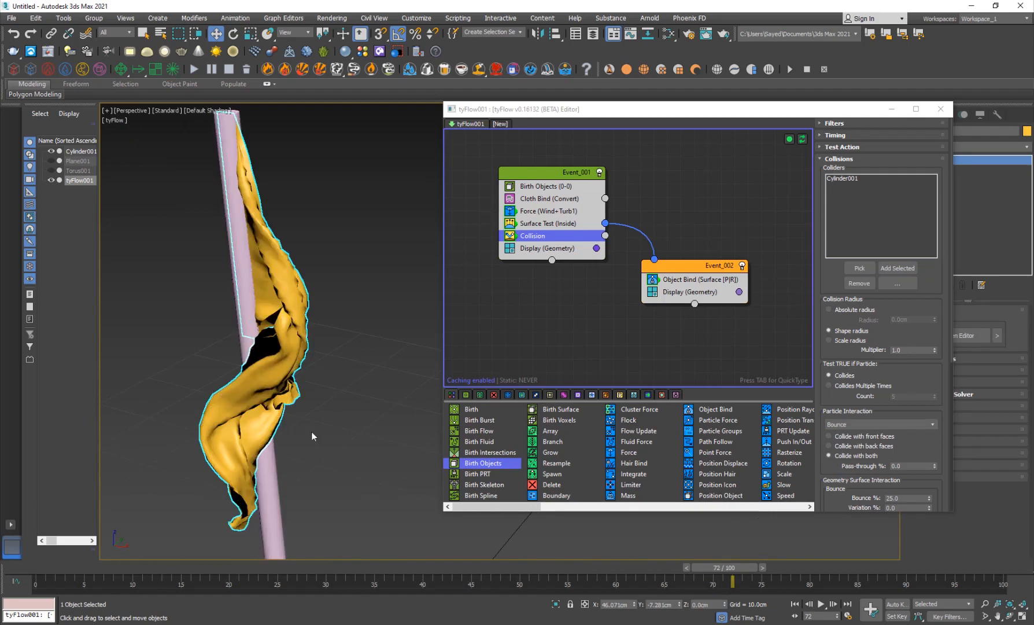
{"action": "left_click_drag", "start_coordinate": [858, 112], "coordinate": [753, 113]}
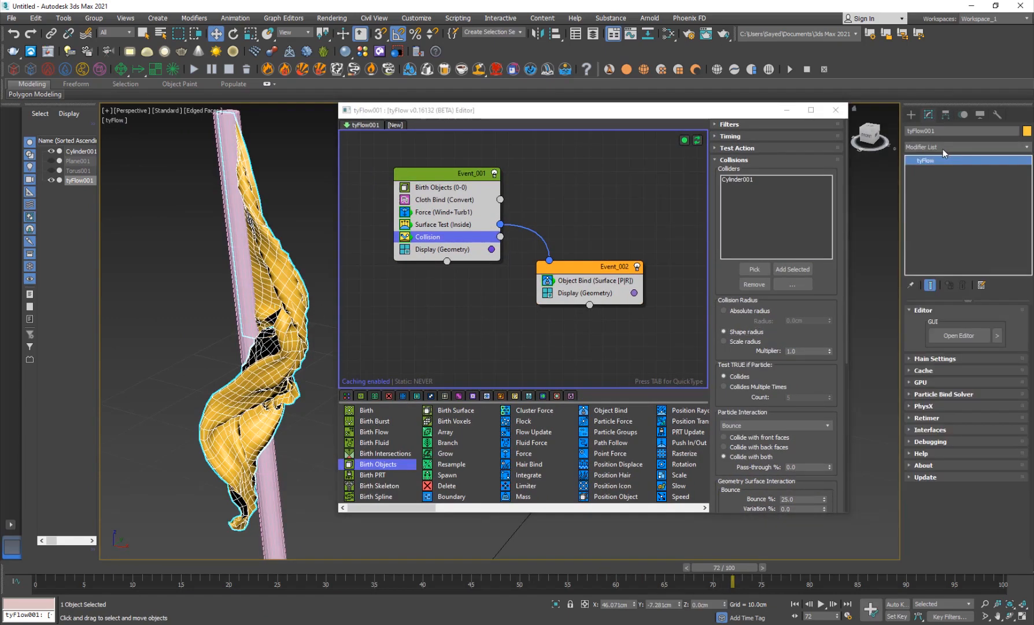
{"action": "key", "text": "t"}
{"action": "left_click", "coordinate": [835, 110]}
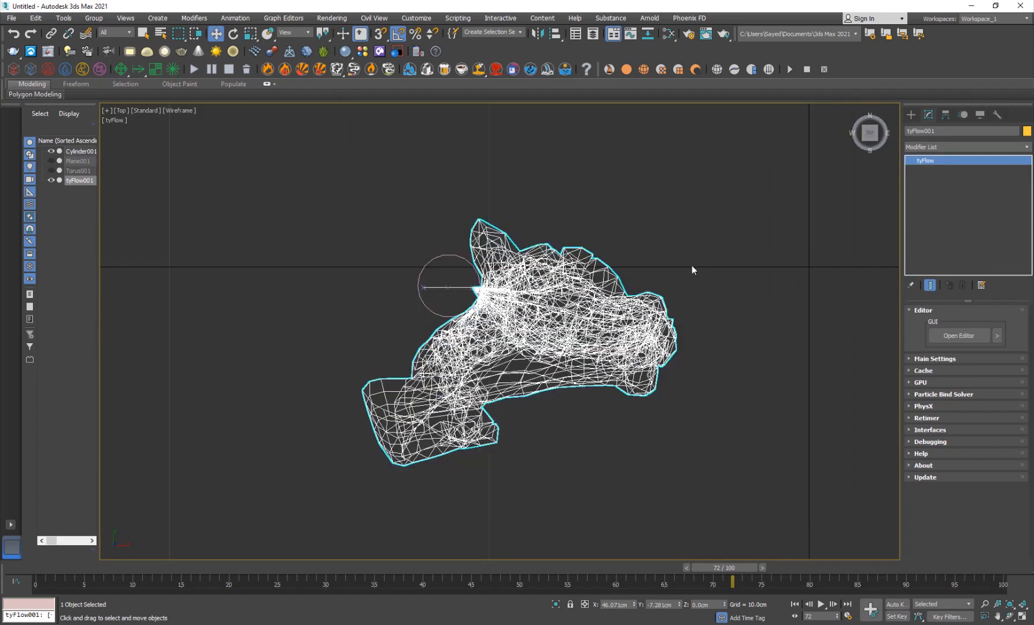
{"action": "left_click", "coordinate": [686, 243]}
{"action": "key", "text": "shift+z"}
{"action": "left_click", "coordinate": [300, 281]}
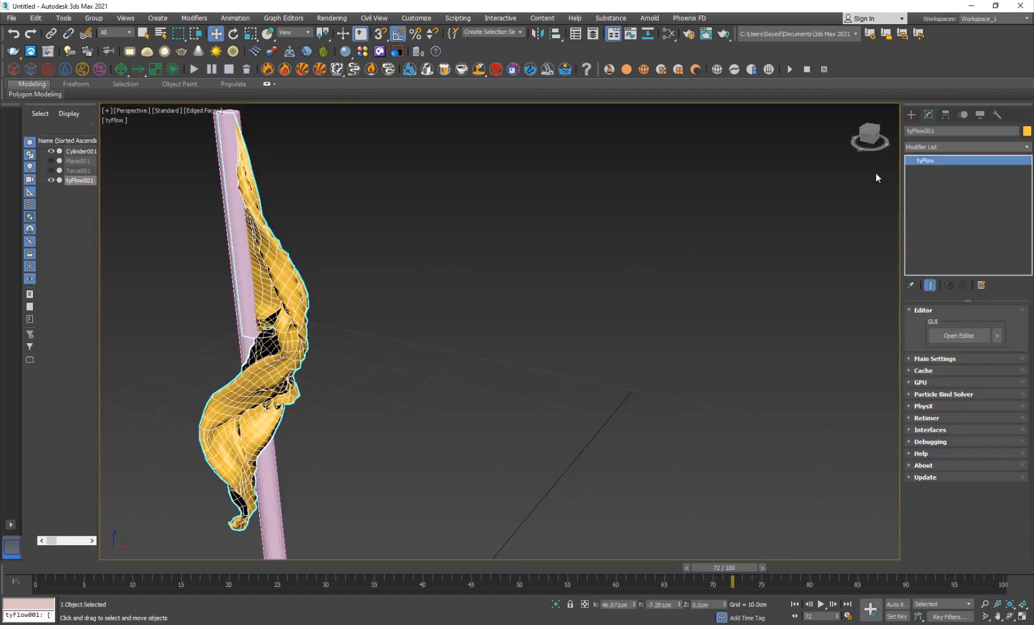
Add a TurboSmooth modifier to the tyFlow001 object and display the viewport without edged faces.
{"action": "left_click", "coordinate": [938, 147]}
{"action": "key", "text": "t"}
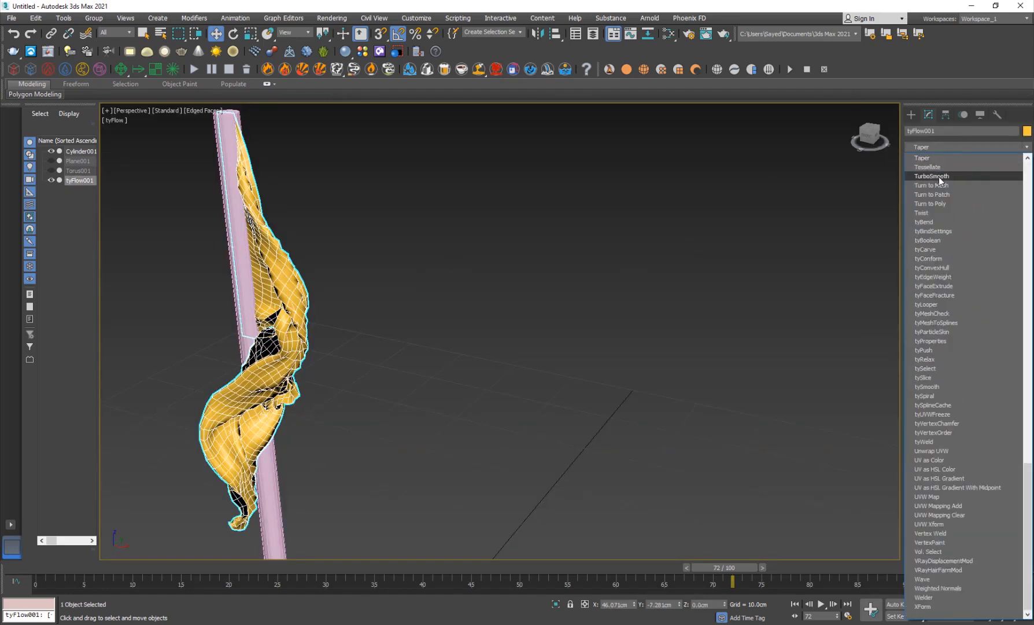
{"action": "left_click", "coordinate": [941, 178]}
{"action": "left_click", "coordinate": [518, 342]}
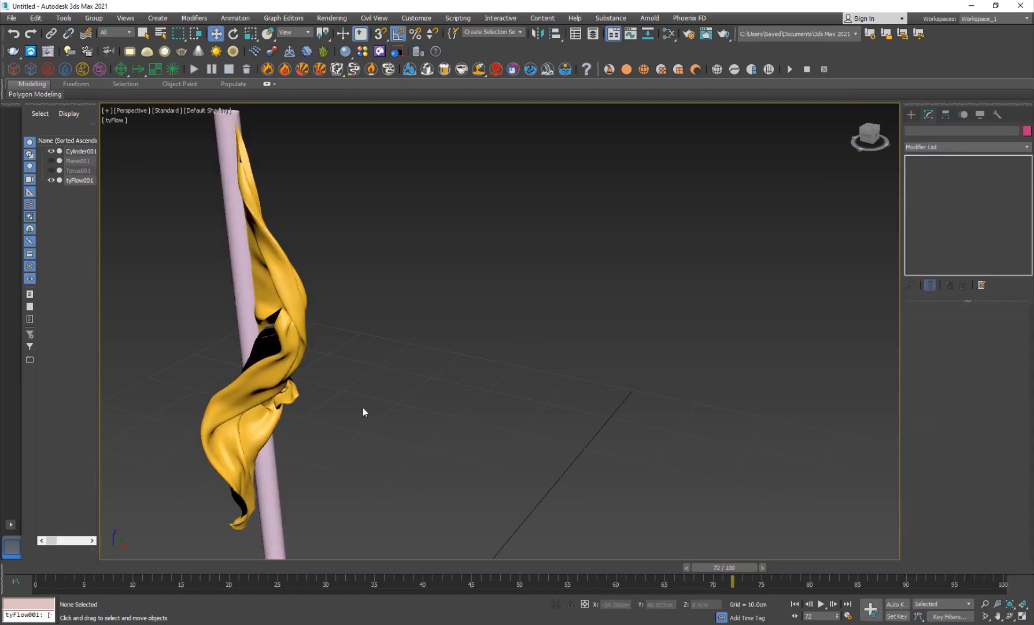
Scrub through the timeline to preview the smoothed flag's motion, ending at frame 12.
{"action": "middle_click_drag", "start_coordinate": [362, 410], "coordinate": [278, 518], "text": "alt"}
{"action": "left_click_drag", "start_coordinate": [228, 567], "coordinate": [861, 537]}
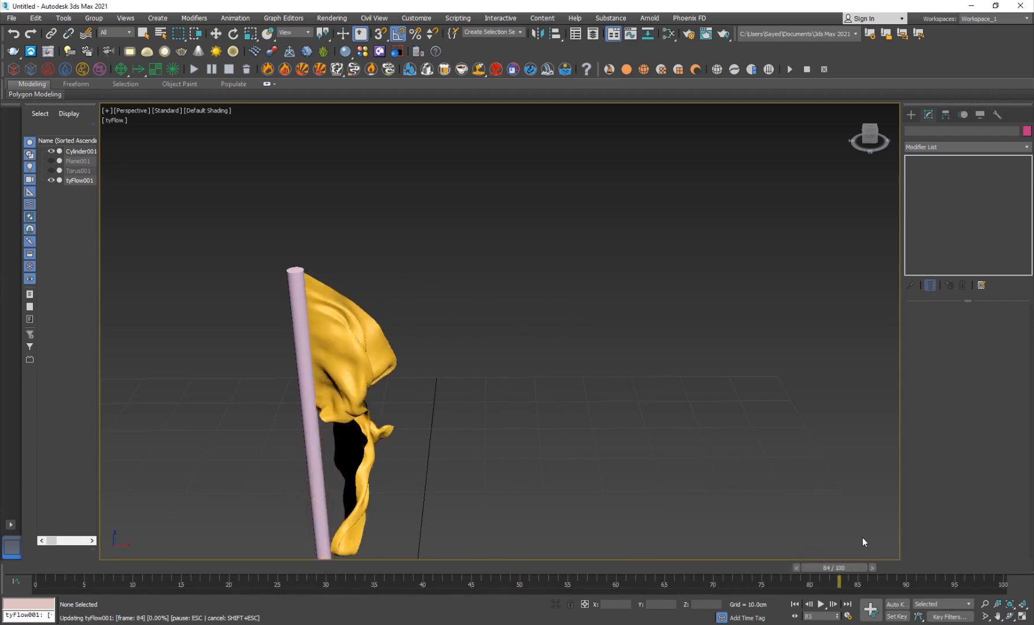
{"action": "left_click_drag", "start_coordinate": [780, 535], "coordinate": [166, 532]}
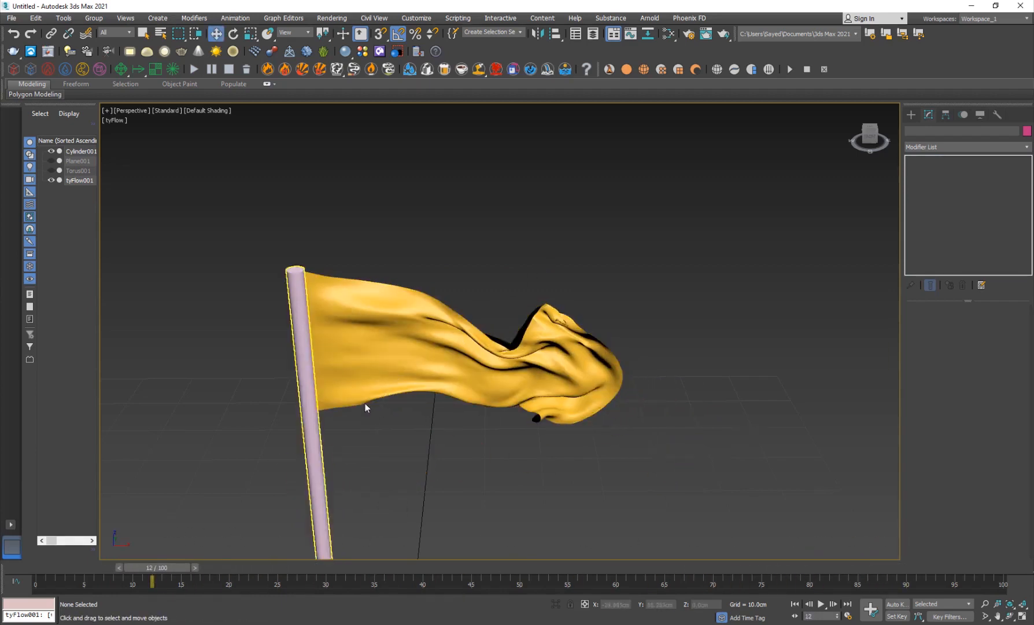
Select the flag's tyFlow object and turn off its TurboSmooth modifier.
{"action": "left_click", "coordinate": [392, 355]}
{"action": "middle_click_drag", "start_coordinate": [389, 442], "coordinate": [449, 364], "text": "alt"}
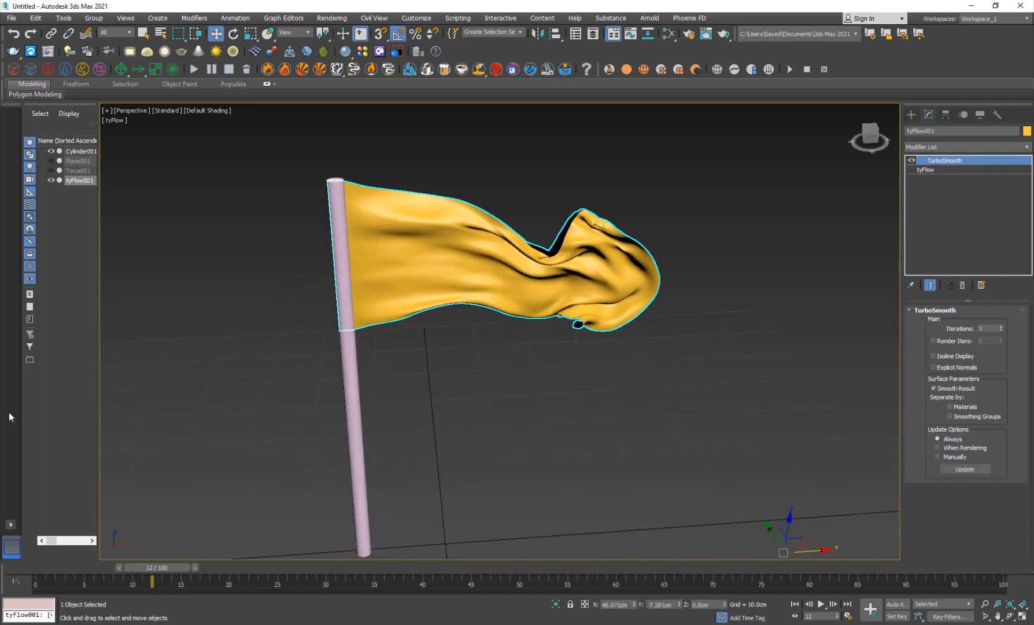
{"action": "left_click", "coordinate": [912, 114]}
{"action": "left_click", "coordinate": [929, 115]}
{"action": "scroll", "coordinate": [522, 363], "scroll_direction": "down", "scroll_amount": 4}
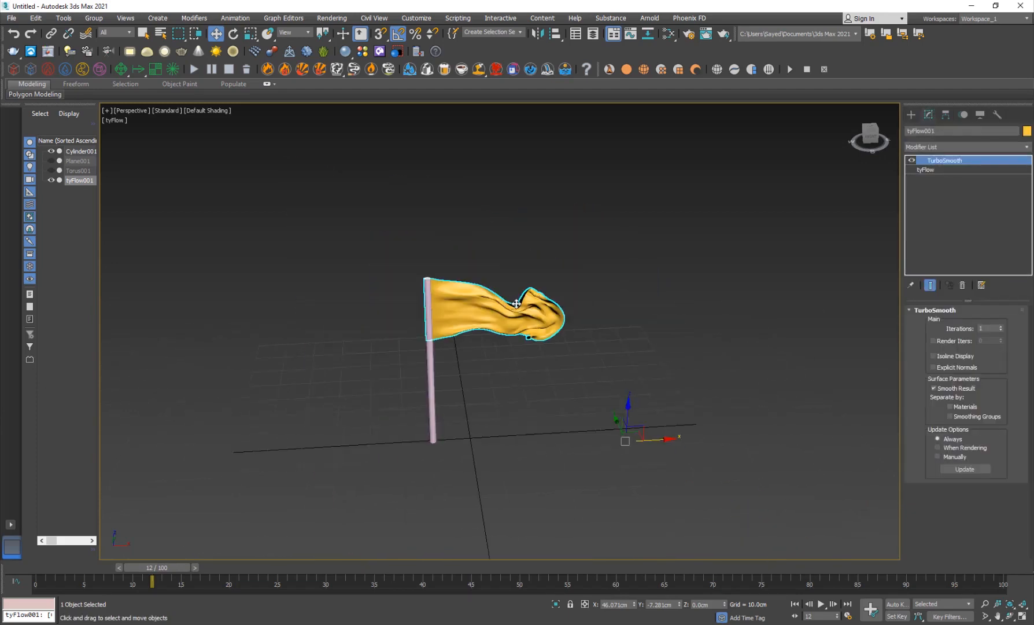
{"action": "left_click", "coordinate": [912, 161]}
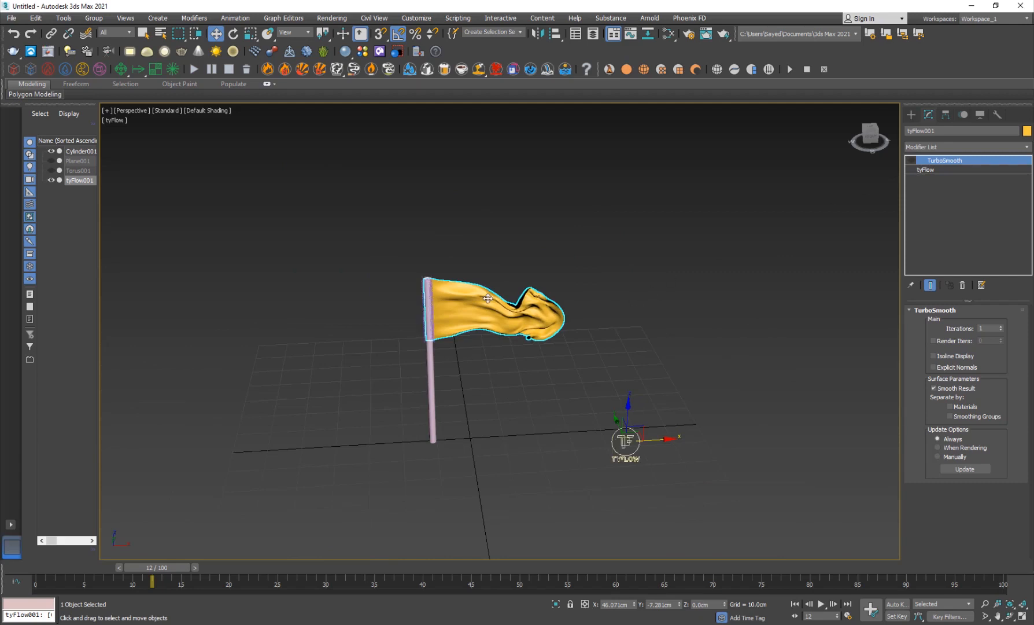
{"action": "scroll", "coordinate": [487, 298], "scroll_direction": "up", "scroll_amount": 5}
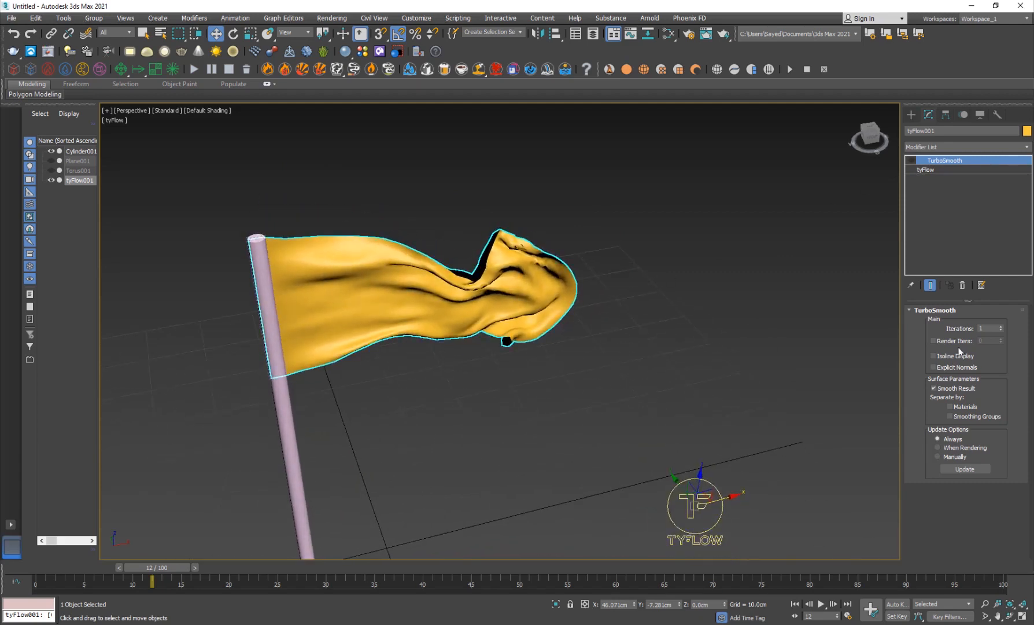
Reopen the tyFlow editor from the base of the modifier stack and move it clear of the flag.
{"action": "left_click", "coordinate": [931, 169]}
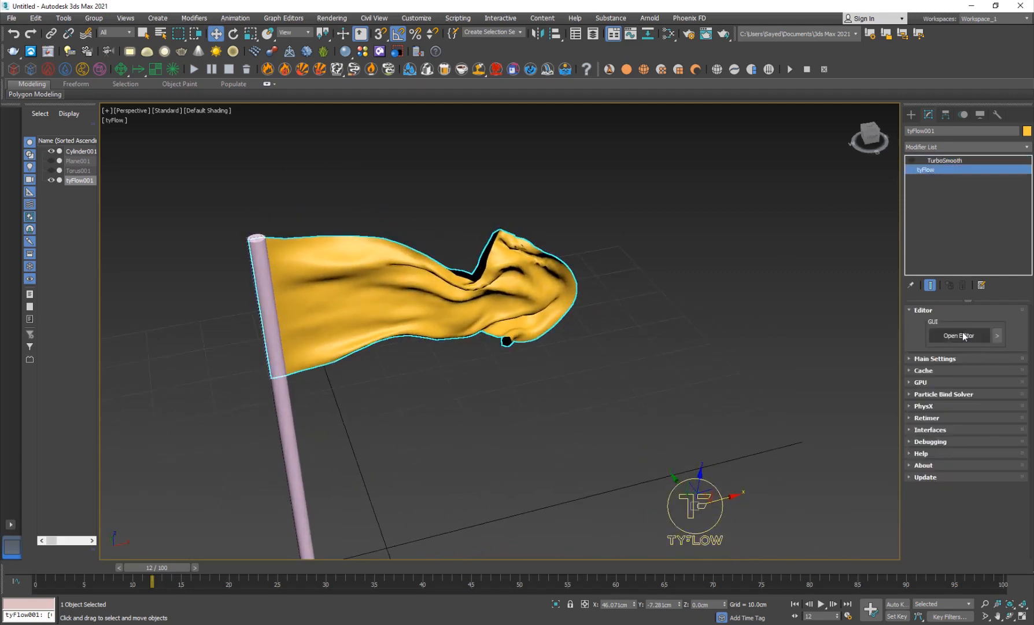
{"action": "left_click", "coordinate": [958, 335]}
{"action": "middle_click_drag", "start_coordinate": [281, 285], "coordinate": [217, 288]}
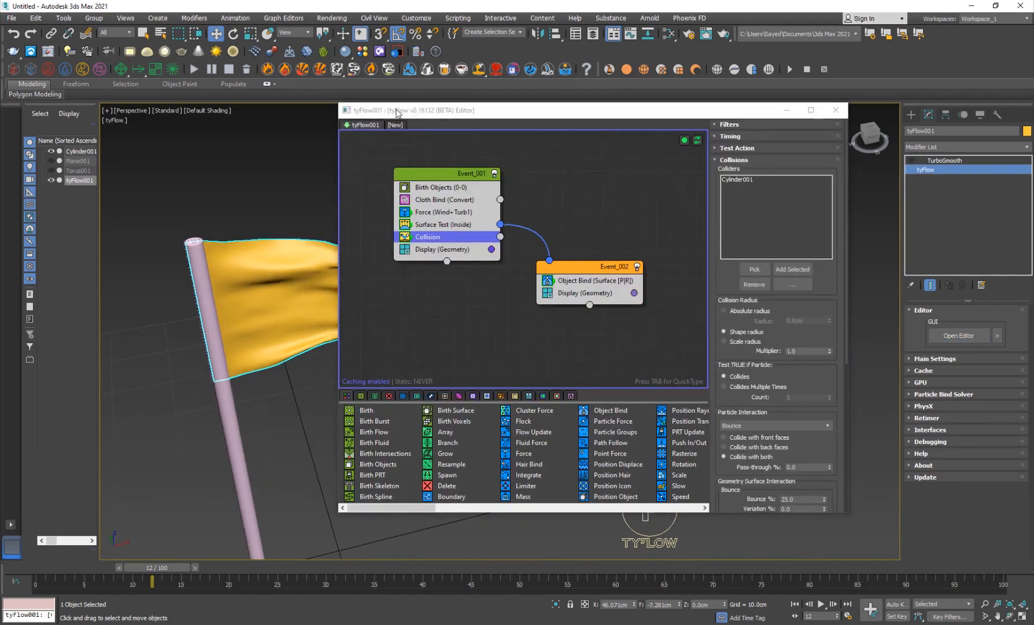
{"action": "left_click_drag", "start_coordinate": [397, 113], "coordinate": [561, 64]}
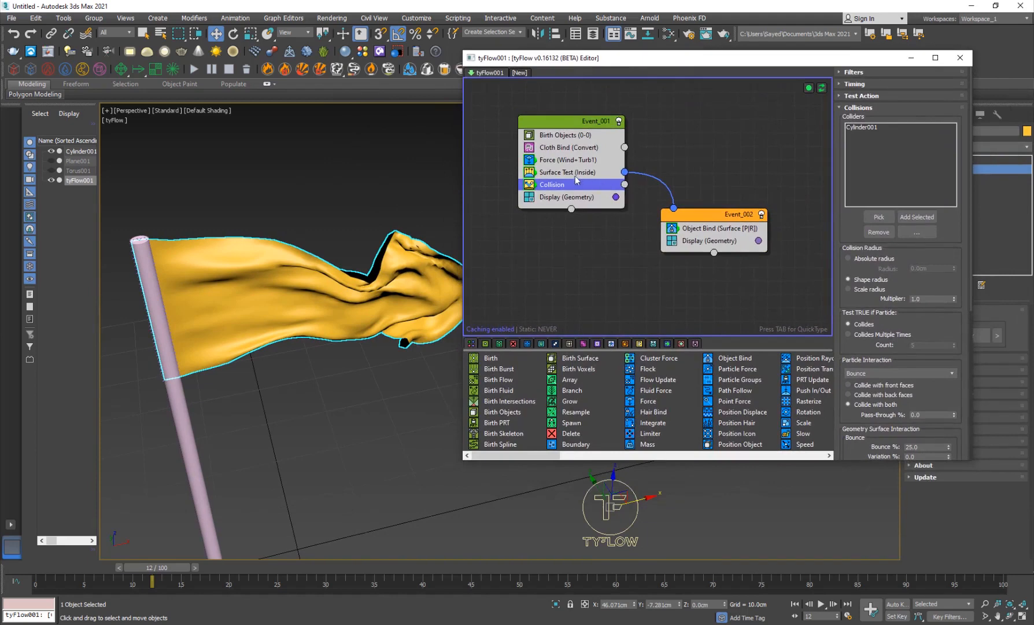
Enable Cloth Tearing in the Cloth Bind operator and show edged faces on the flag.
{"action": "left_click", "coordinate": [561, 152]}
{"action": "scroll", "coordinate": [878, 394], "scroll_direction": "down", "scroll_amount": 5}
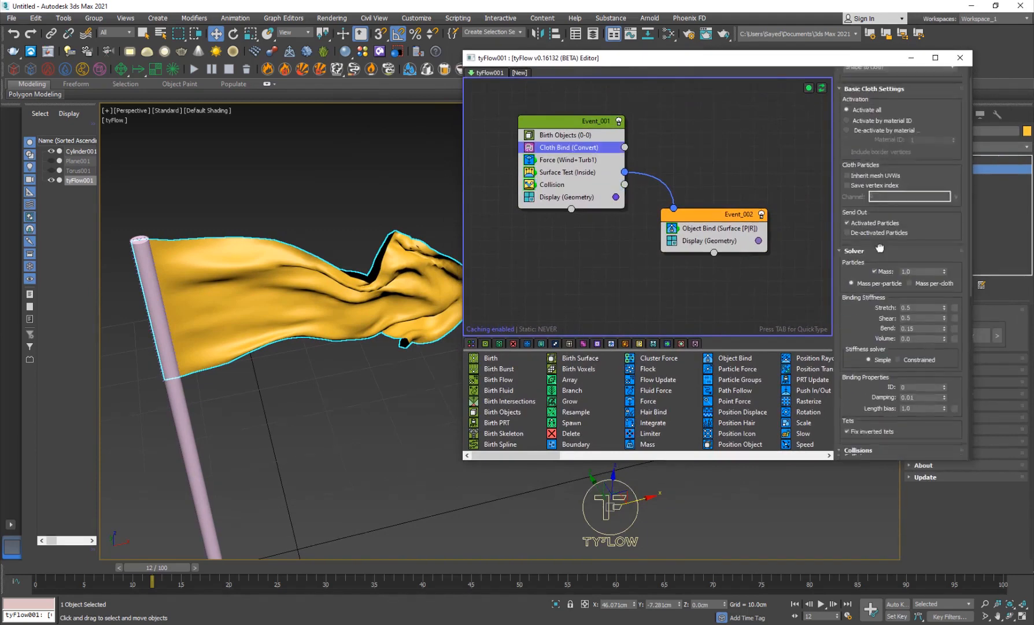
{"action": "left_click", "coordinate": [867, 425]}
{"action": "scroll", "coordinate": [876, 249], "scroll_direction": "down", "scroll_amount": 5}
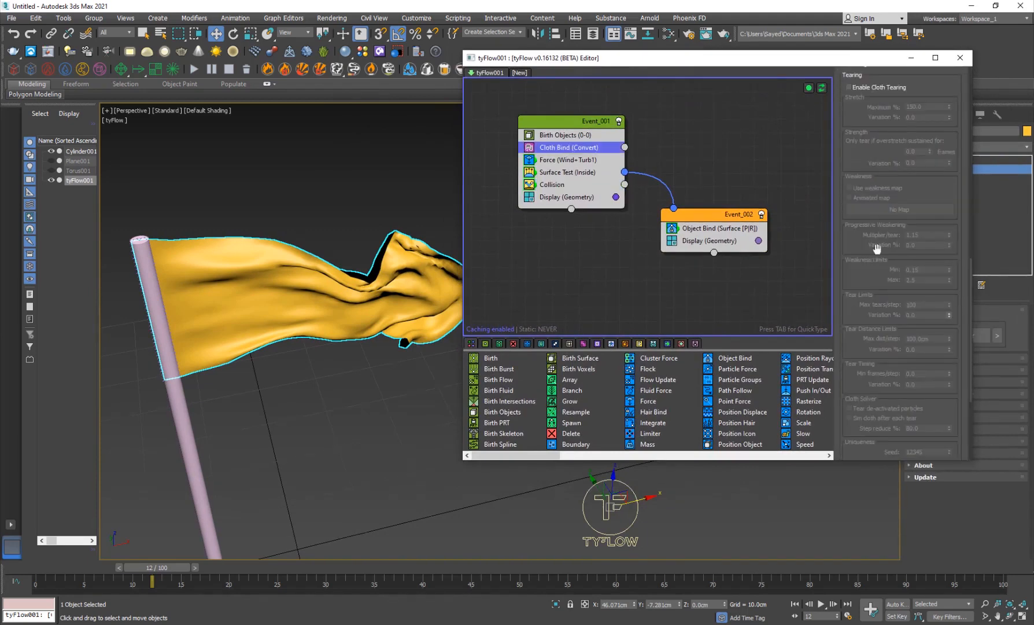
{"action": "scroll", "coordinate": [894, 295], "scroll_direction": "up", "scroll_amount": 3}
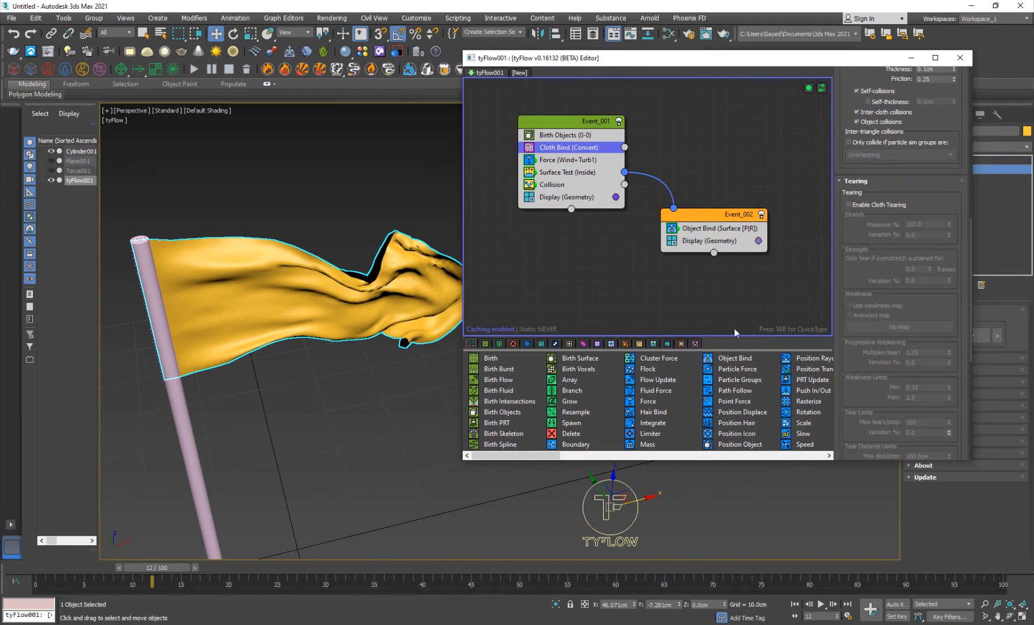
{"action": "left_click", "coordinate": [399, 421]}
{"action": "key", "text": "F4"}
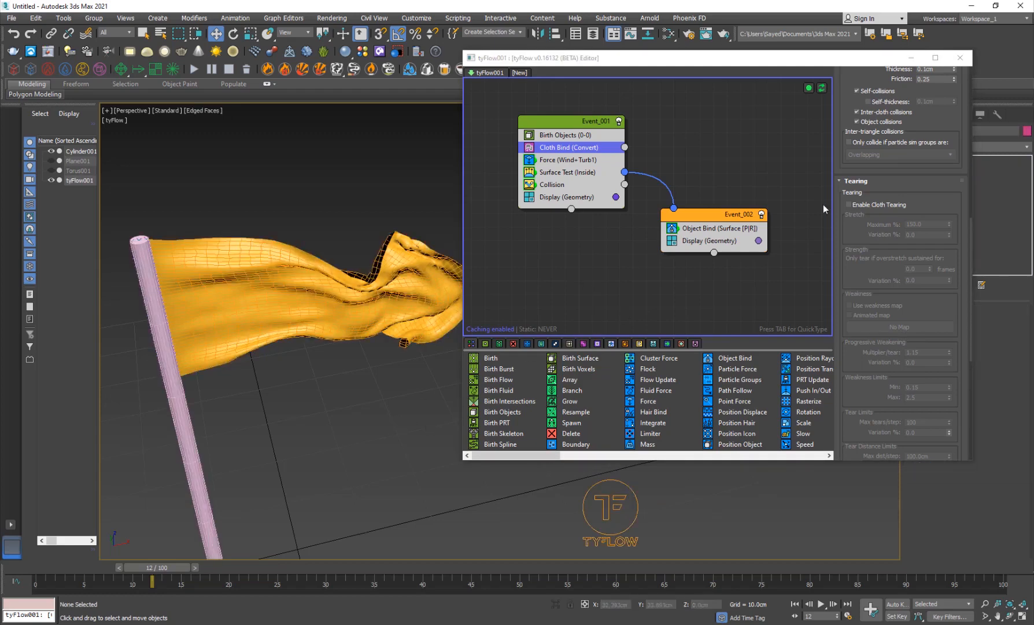
{"action": "left_click", "coordinate": [868, 204]}
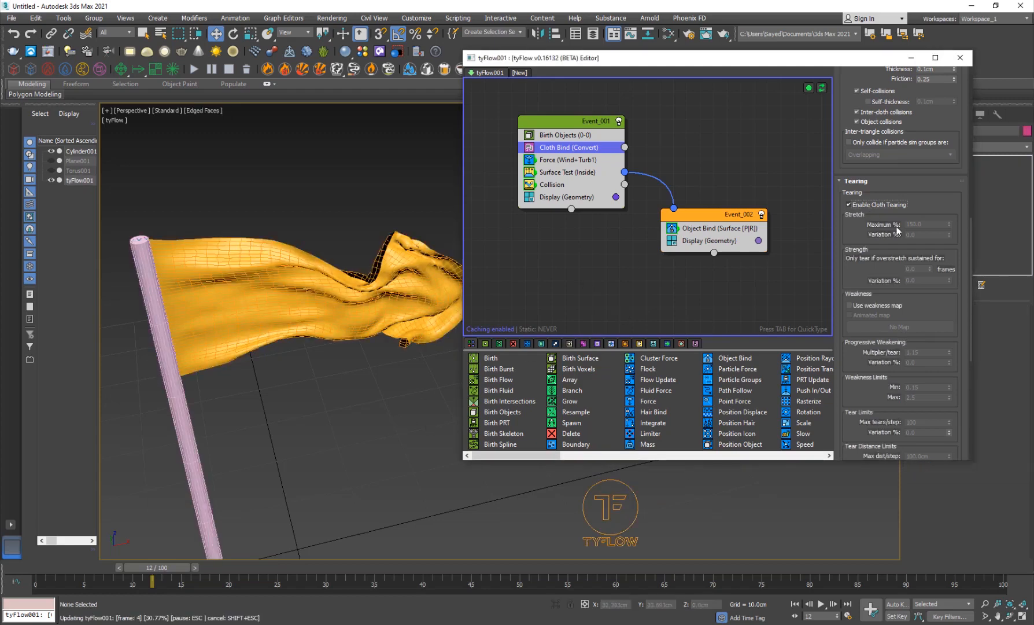
Scrub the early frames to frame 9 and inspect the torn flag with and without edged faces.
{"action": "left_click", "coordinate": [331, 480]}
{"action": "key", "text": "F4"}
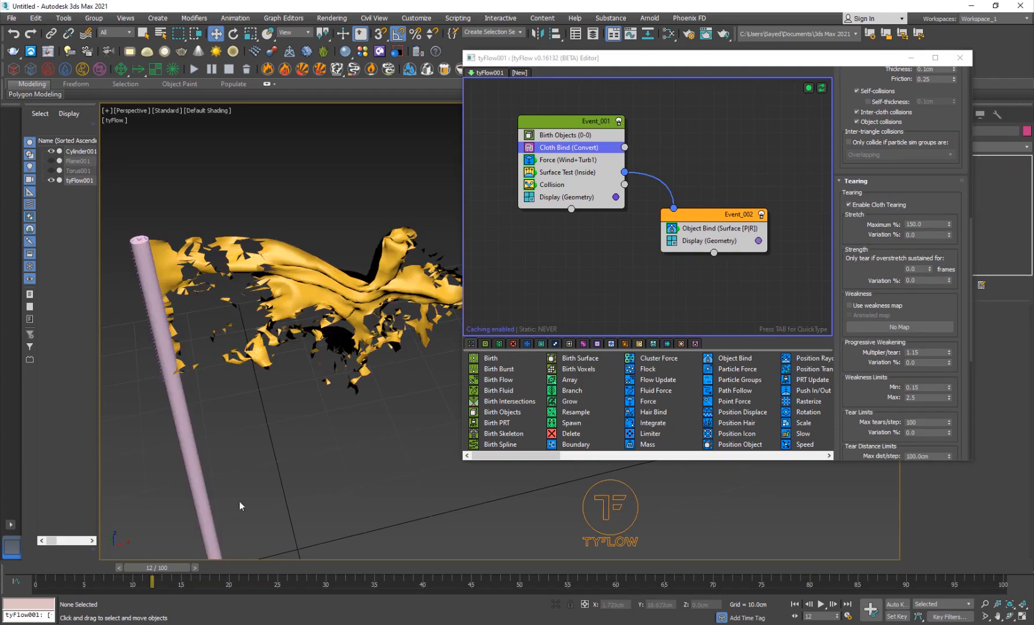
{"action": "mouse_move", "coordinate": [58, 573]}
{"action": "left_mouse_down"}
{"action": "mouse_move", "coordinate": [40, 576]}
{"action": "mouse_move", "coordinate": [150, 589]}
{"action": "mouse_move", "coordinate": [327, 577]}
{"action": "mouse_move", "coordinate": [46, 572]}
{"action": "mouse_move", "coordinate": [292, 574]}
{"action": "mouse_move", "coordinate": [57, 573]}
{"action": "mouse_move", "coordinate": [198, 570]}
{"action": "mouse_move", "coordinate": [134, 570]}
{"action": "left_mouse_up"}
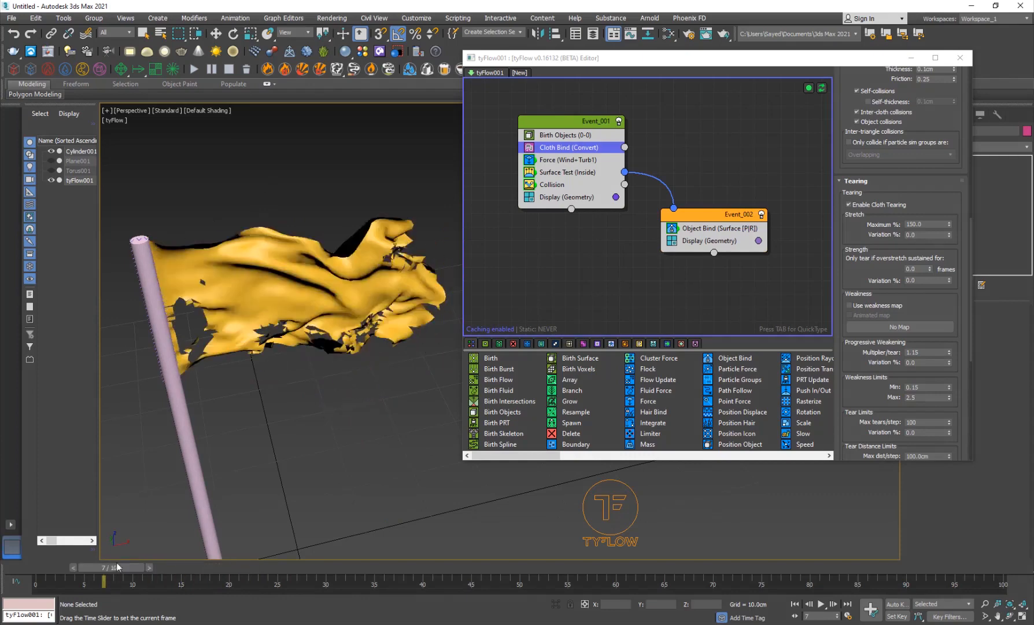
{"action": "key", "text": "F4"}
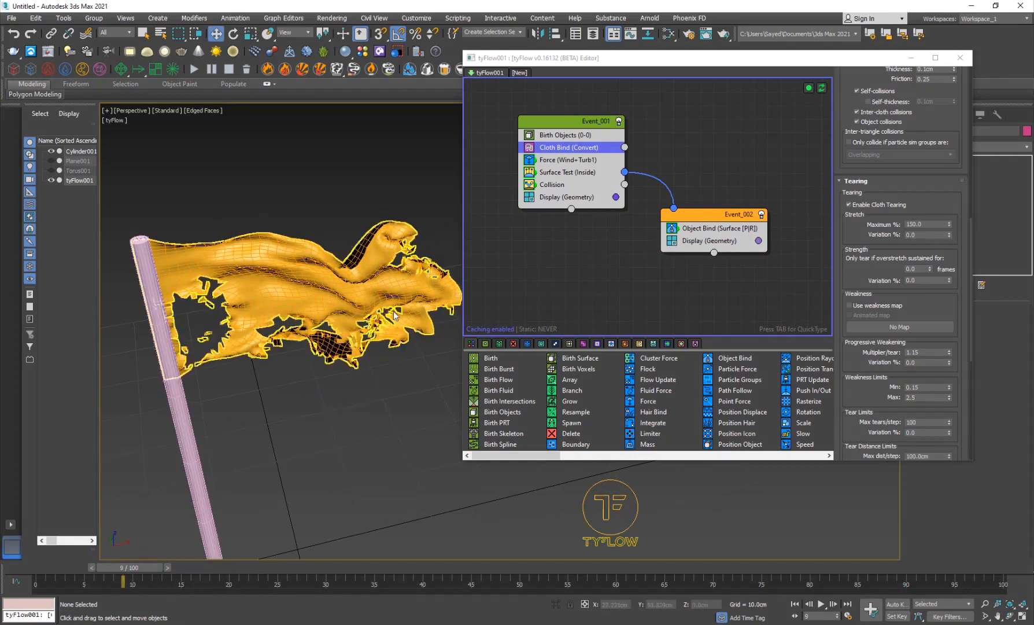
Rewind to frame 0 and set the hidden source plane's length and width segments to 60 each.
{"action": "left_click", "coordinate": [337, 288]}
{"action": "left_click", "coordinate": [78, 162]}
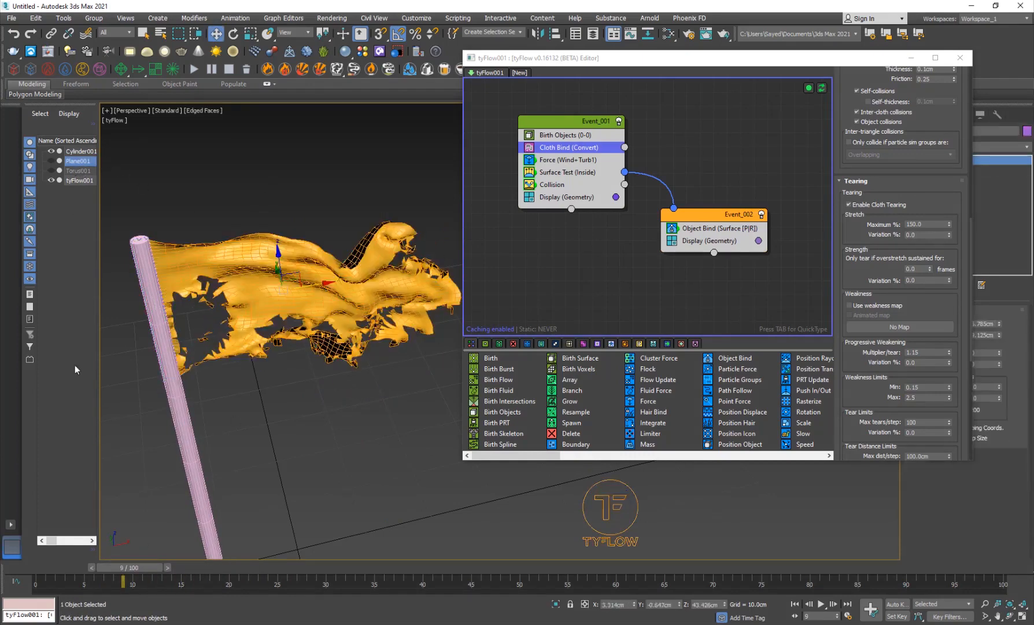
{"action": "left_click_drag", "start_coordinate": [120, 570], "coordinate": [50, 569]}
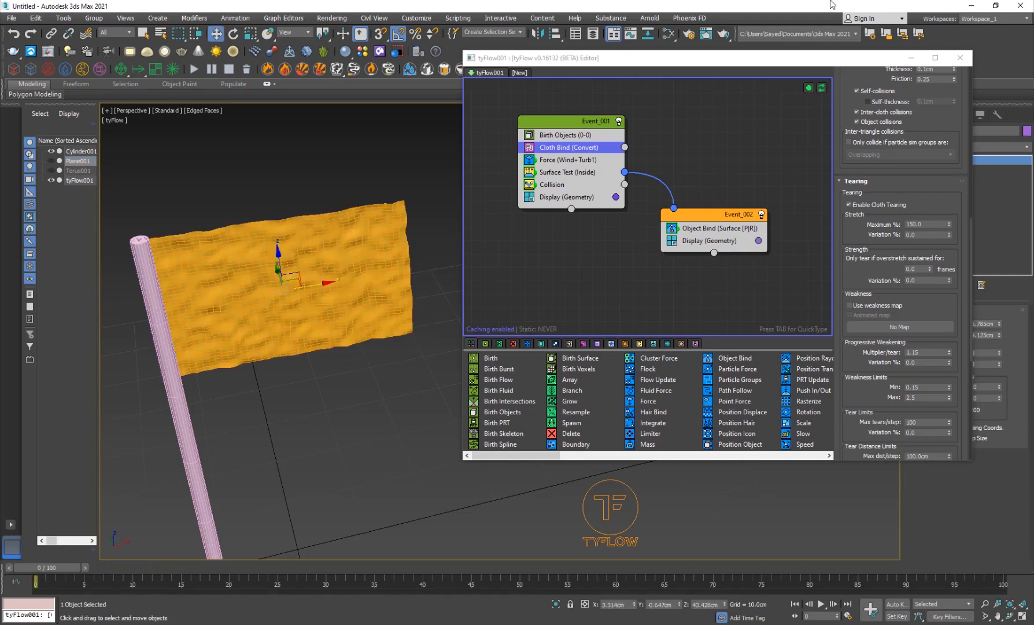
{"action": "left_click_drag", "start_coordinate": [797, 64], "coordinate": [656, 54]}
{"action": "left_click", "coordinate": [983, 352]}
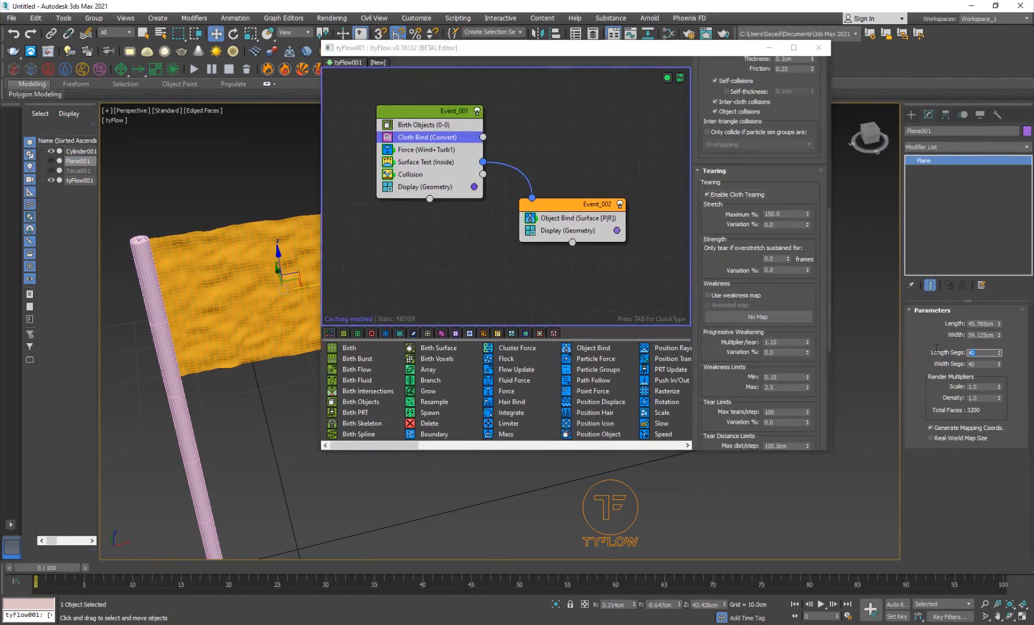
{"action": "type", "text": "60"}
{"action": "key", "text": "Tab"}
{"action": "type", "text": "60"}
{"action": "left_click", "coordinate": [829, 50]}
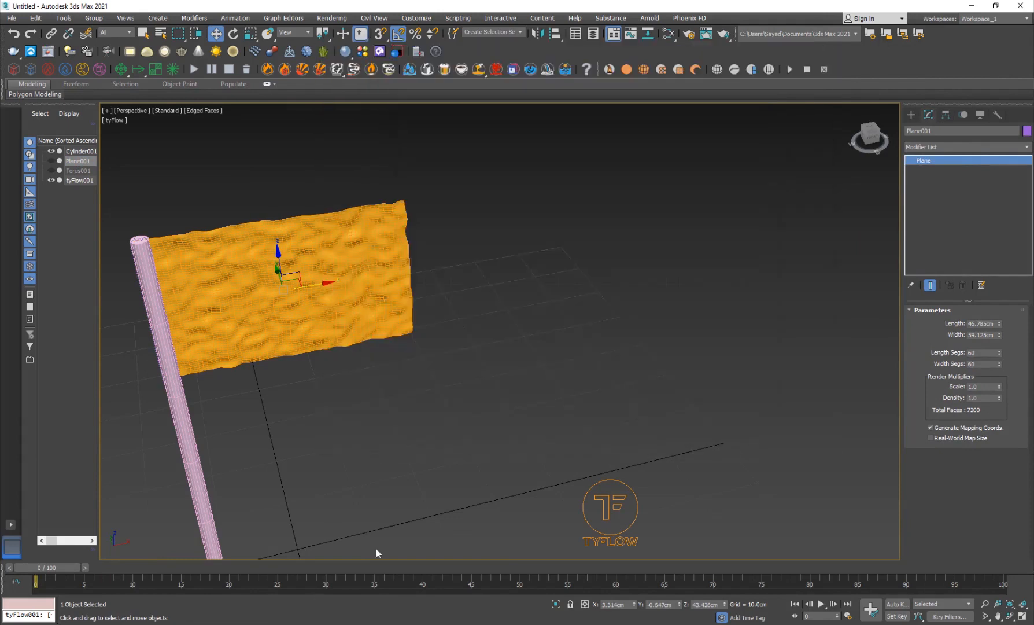
Scrub the tearing flag to frame 26 and back to frame 13 with edged faces hidden.
{"action": "left_click_drag", "start_coordinate": [33, 569], "coordinate": [195, 563]}
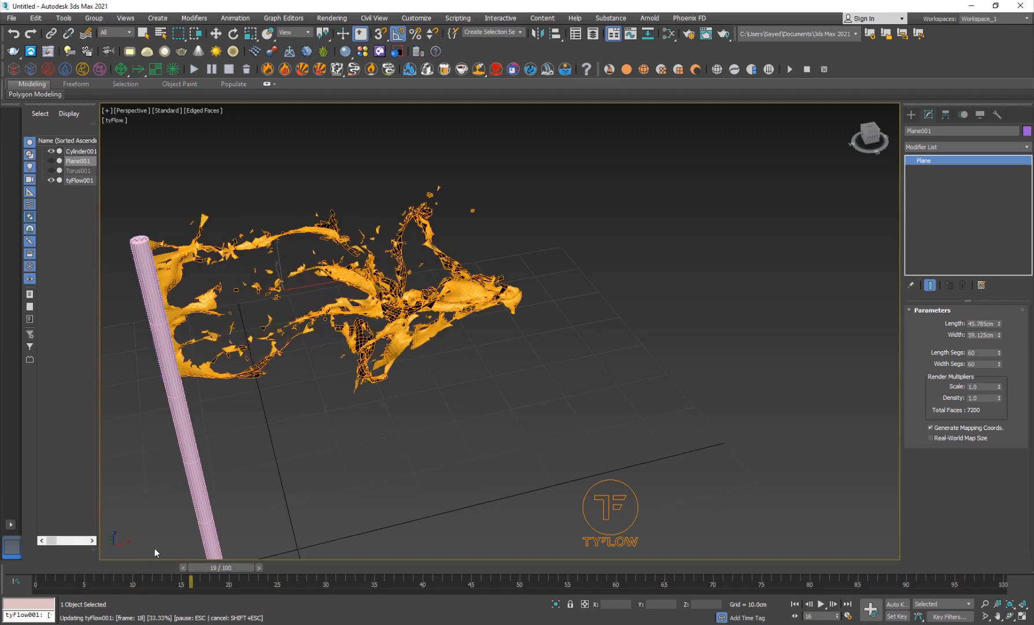
{"action": "left_click", "coordinate": [326, 486]}
{"action": "key", "text": "F4"}
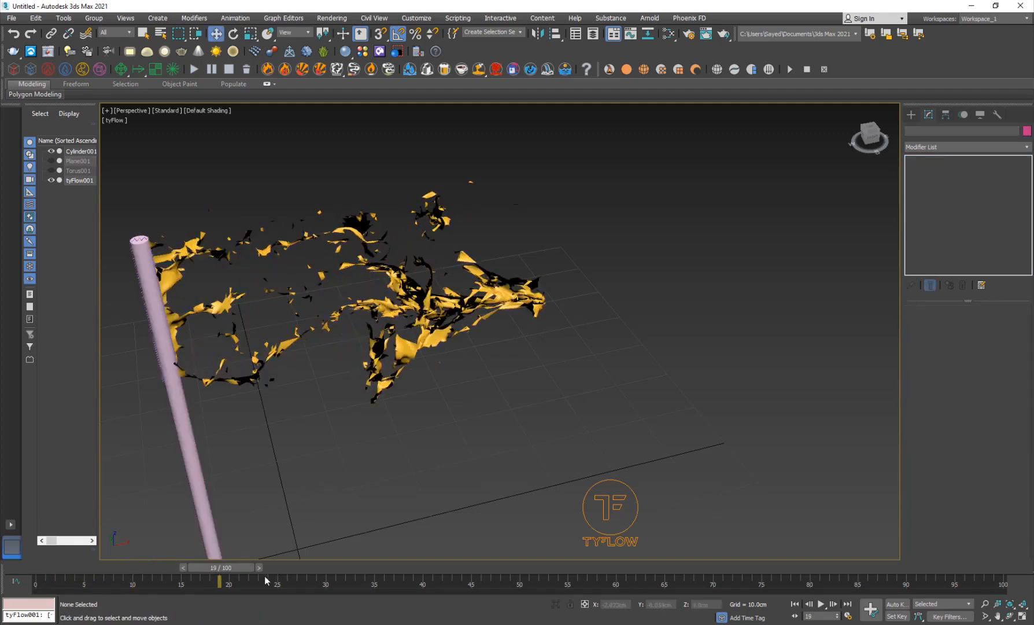
{"action": "left_click_drag", "start_coordinate": [233, 565], "coordinate": [306, 565]}
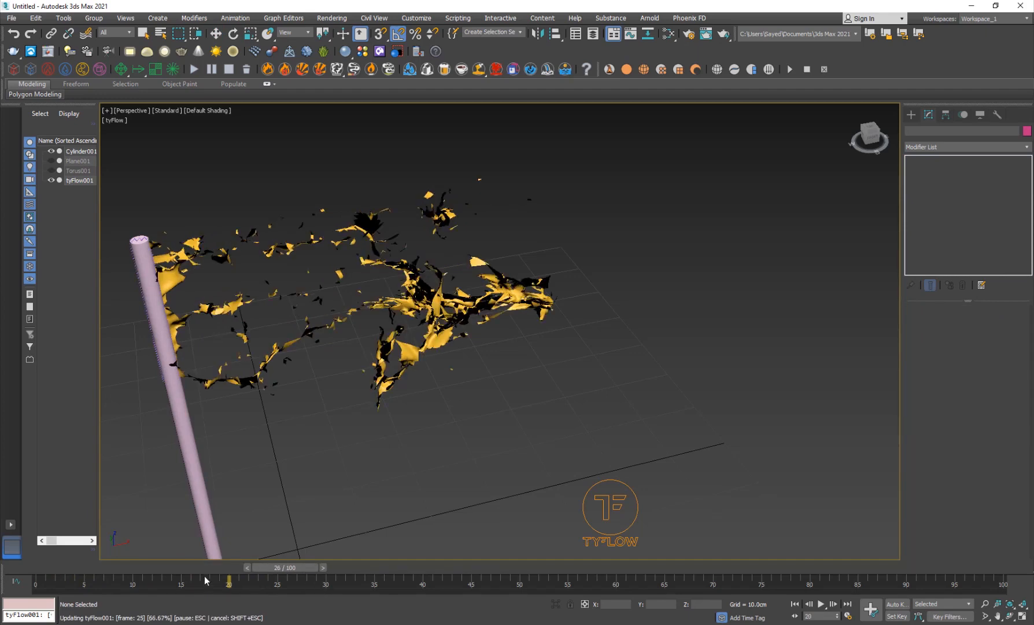
{"action": "left_click_drag", "start_coordinate": [284, 567], "coordinate": [168, 550]}
{"action": "middle_click_drag", "start_coordinate": [365, 404], "coordinate": [270, 399], "text": "alt"}
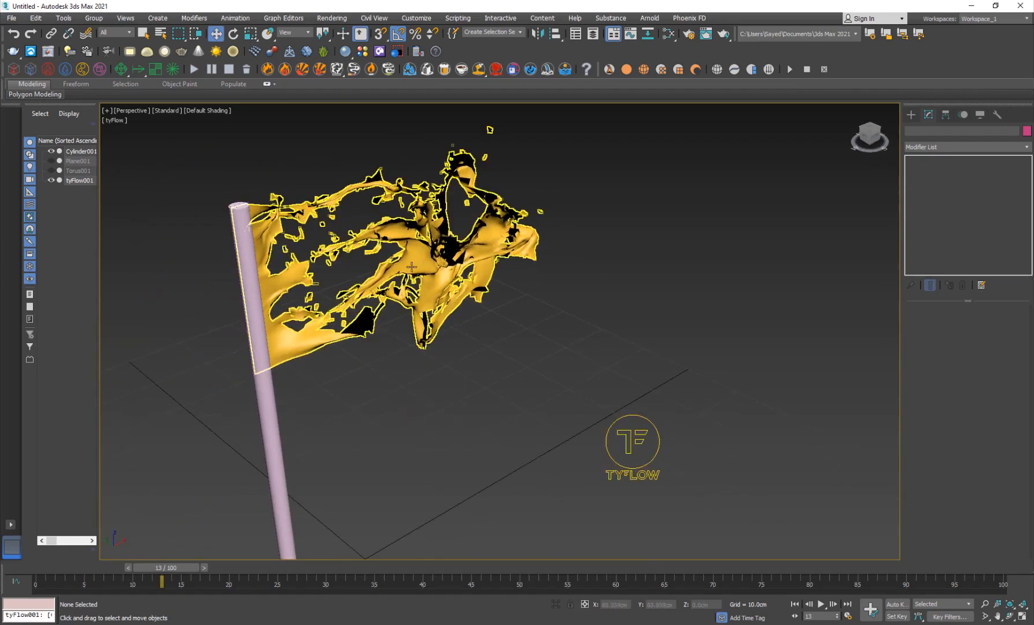
Turn the flag's TurboSmooth modifier back on and check the smoothed tears back at frame 4.
{"action": "left_click", "coordinate": [297, 343]}
{"action": "middle_click_drag", "start_coordinate": [420, 412], "coordinate": [400, 419], "text": "alt"}
{"action": "left_click", "coordinate": [912, 161]}
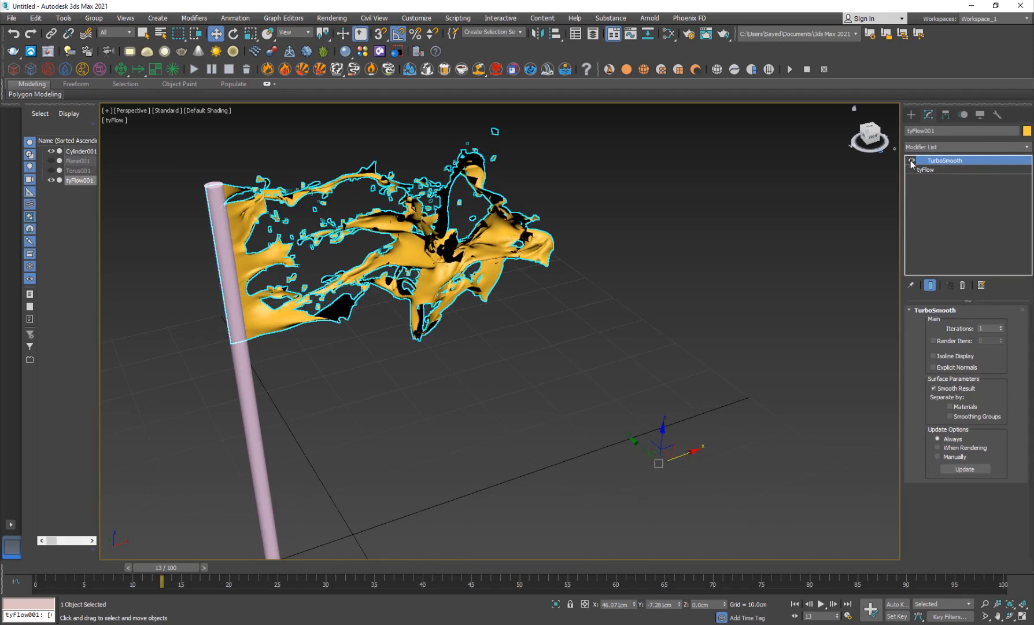
{"action": "left_click", "coordinate": [545, 357]}
{"action": "left_click_drag", "start_coordinate": [145, 569], "coordinate": [59, 557]}
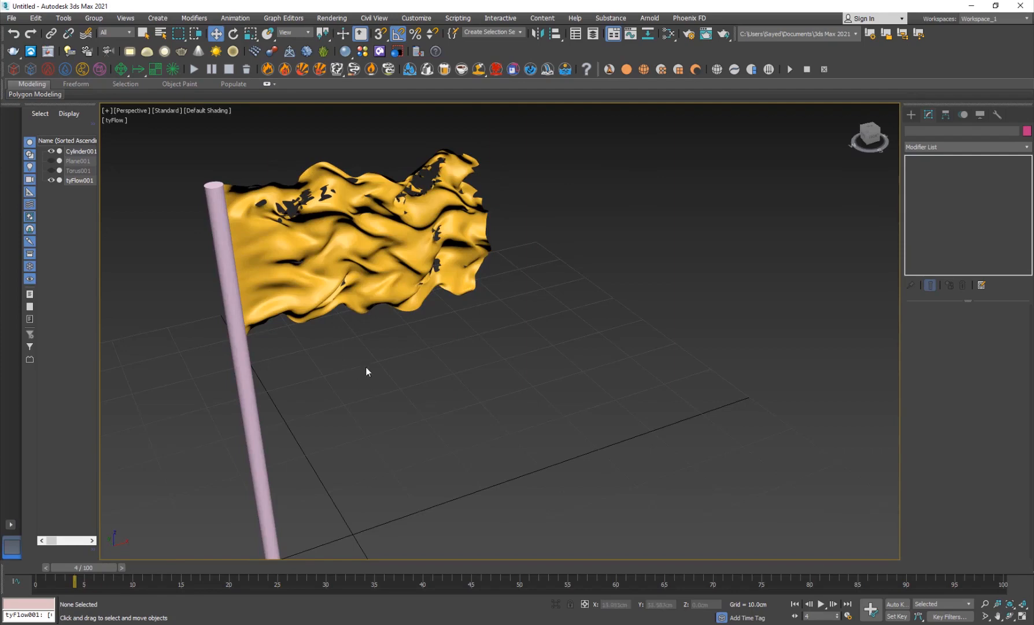
{"action": "middle_click_drag", "start_coordinate": [366, 372], "coordinate": [374, 391]}
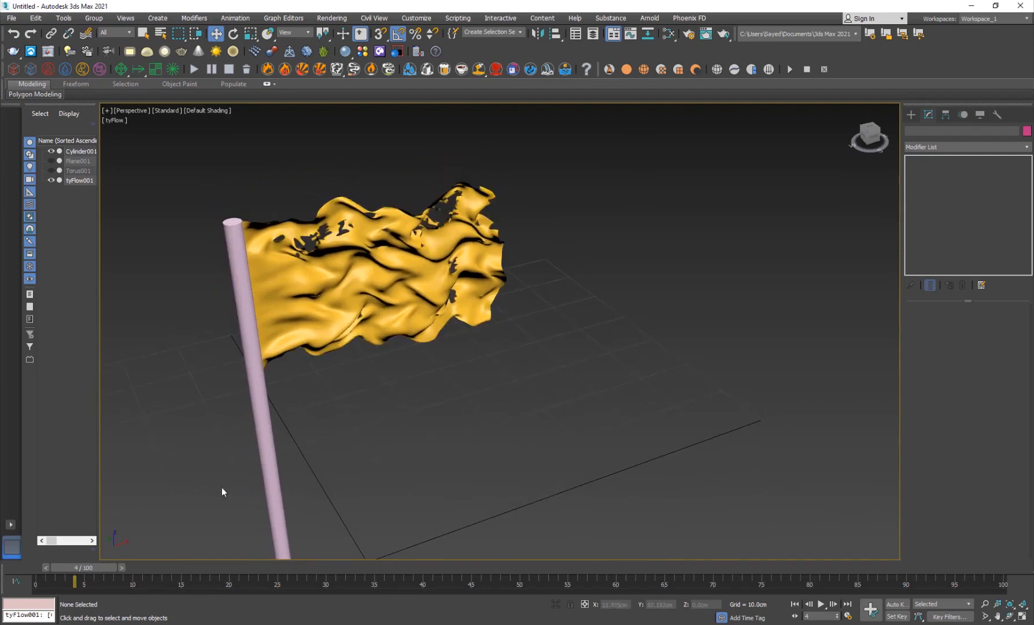
Reopen the flag's tyFlow editor and shift its window to uncover more of the flag.
{"action": "left_click", "coordinate": [283, 337]}
{"action": "left_click", "coordinate": [937, 170]}
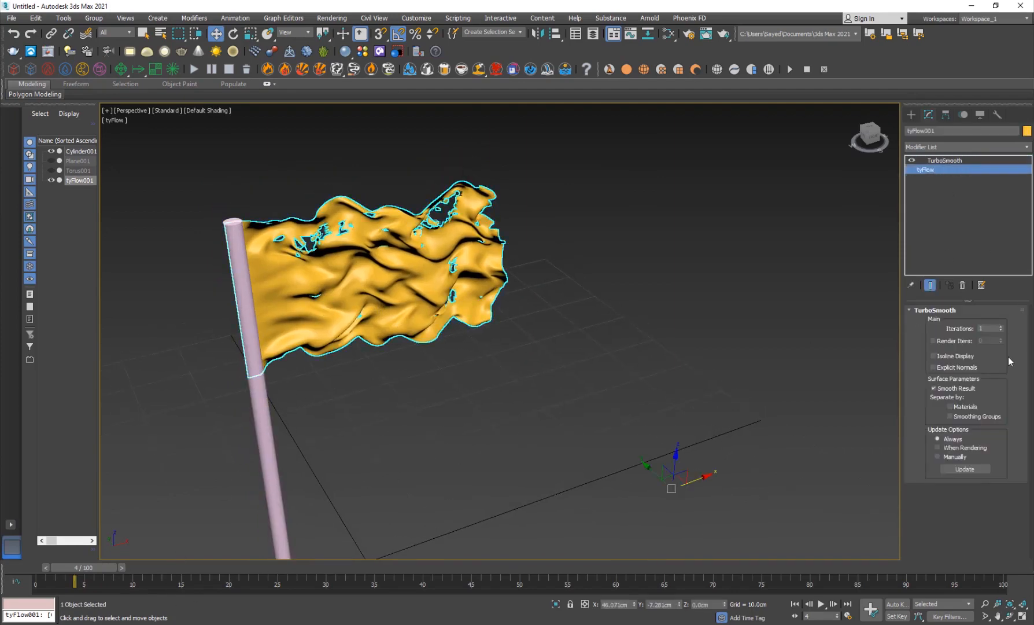
{"action": "left_click", "coordinate": [958, 335]}
{"action": "middle_click_drag", "start_coordinate": [461, 239], "coordinate": [479, 260]}
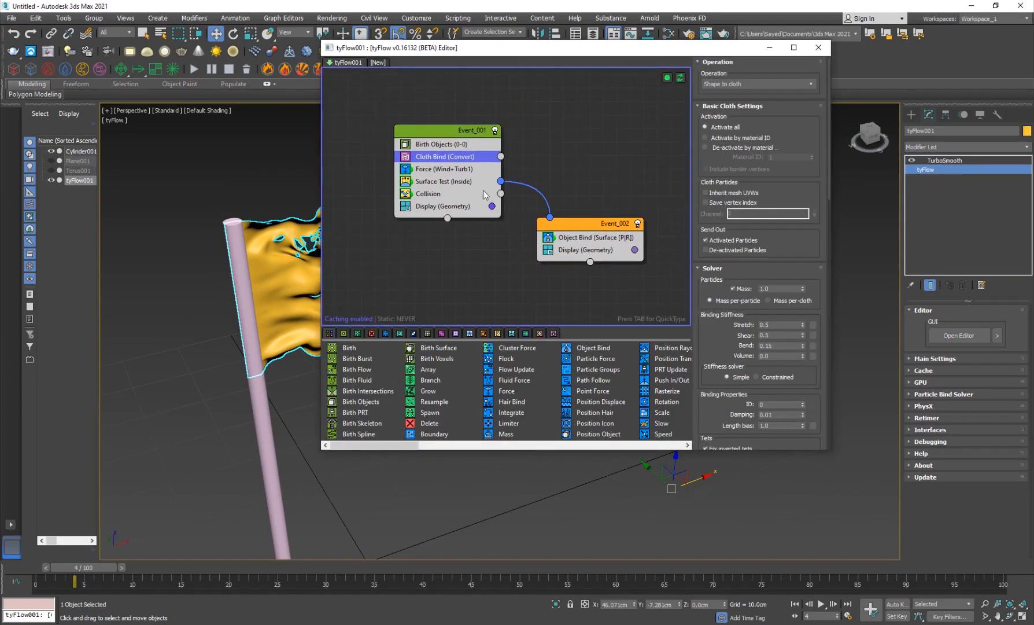
{"action": "left_click_drag", "start_coordinate": [433, 56], "coordinate": [522, 62]}
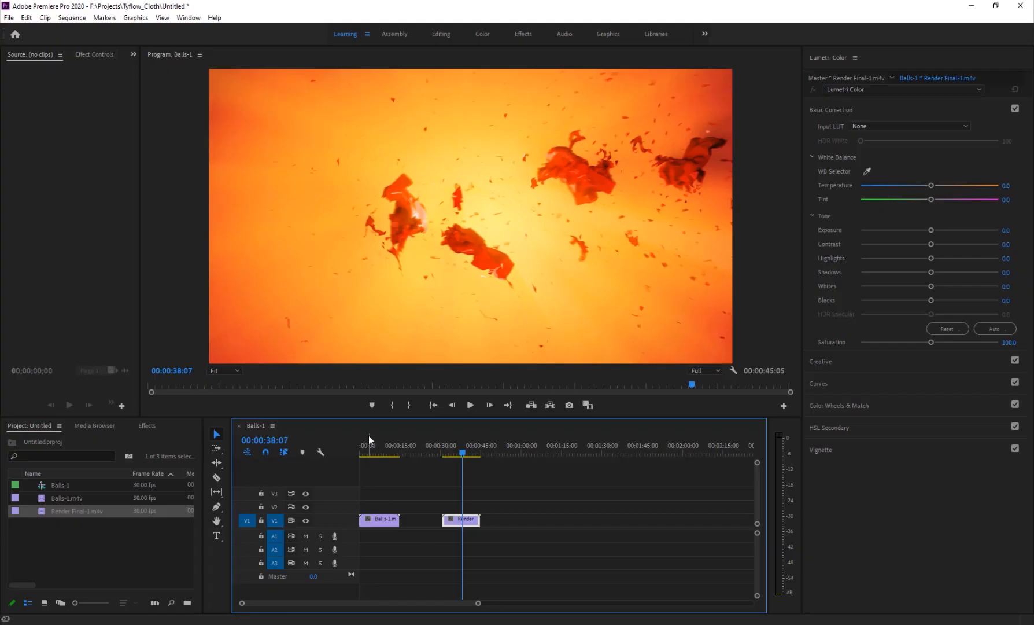
Scrub through the Balls-1.m4v clip in the Premiere Pro timeline and switch back to 3ds Max.
{"action": "left_click_drag", "start_coordinate": [371, 448], "coordinate": [388, 456]}
{"action": "left_click_drag", "start_coordinate": [388, 453], "coordinate": [375, 454]}
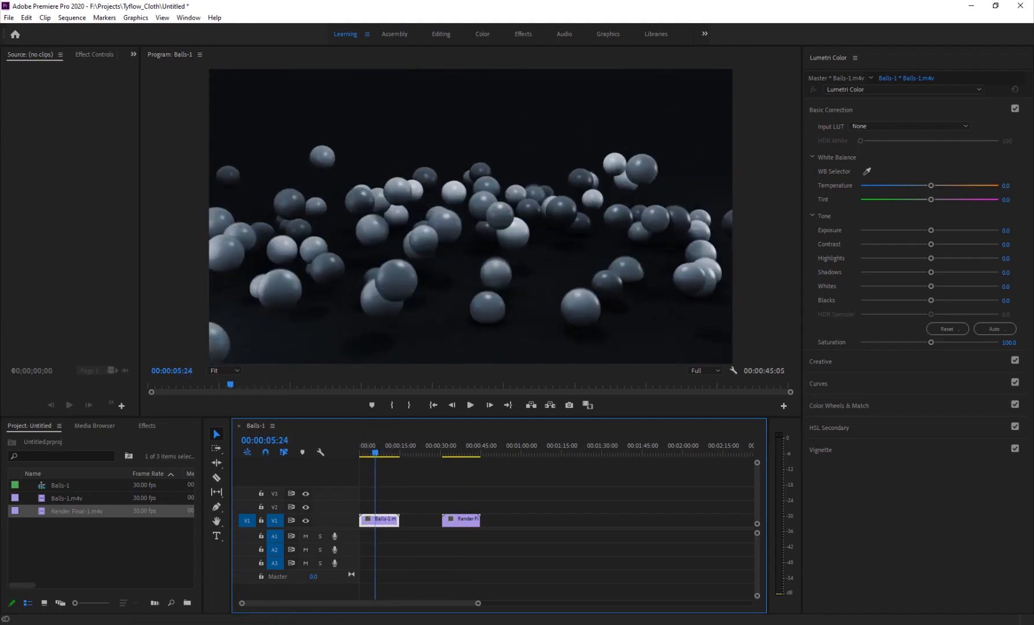
{"action": "left_click", "coordinate": [273, 623]}
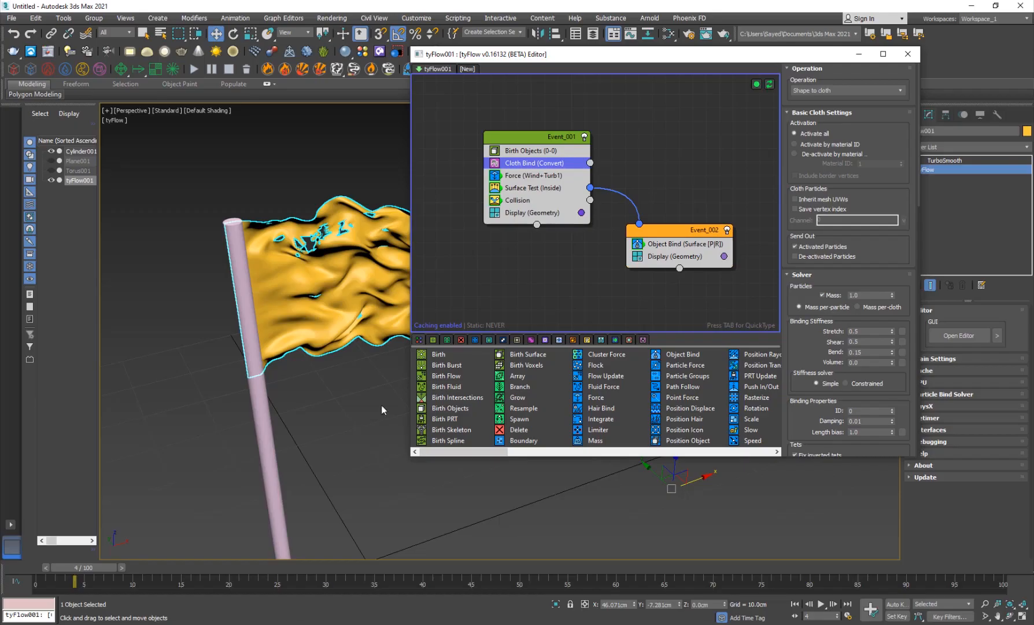
Reset the scene without saving the flag setup and enlarge the Perspective viewport.
{"action": "left_click", "coordinate": [12, 18]}
{"action": "left_click", "coordinate": [26, 41]}
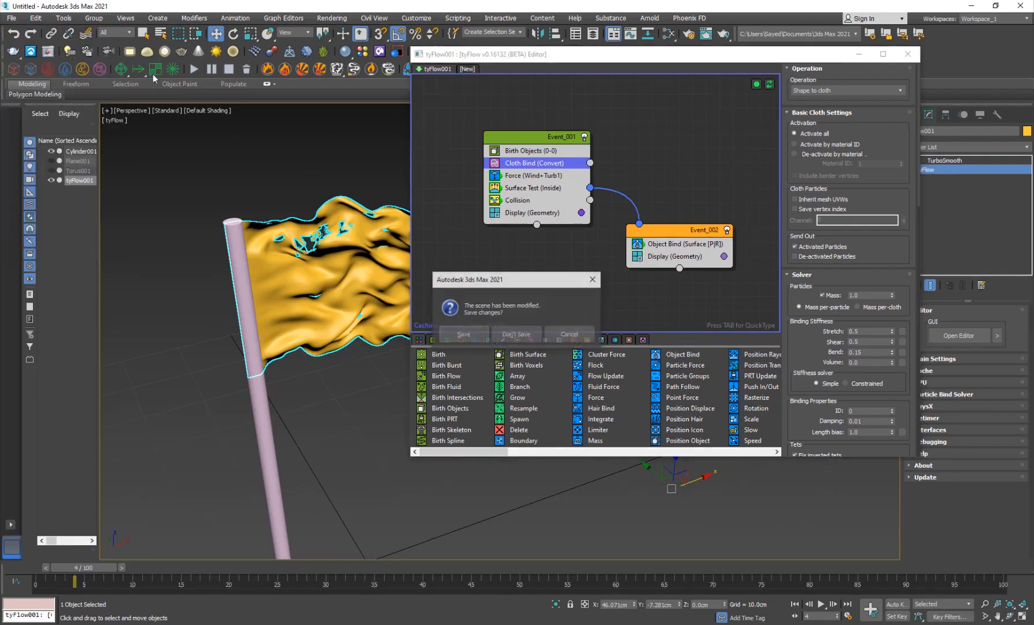
{"action": "left_click", "coordinate": [495, 334]}
{"action": "left_click", "coordinate": [491, 337]}
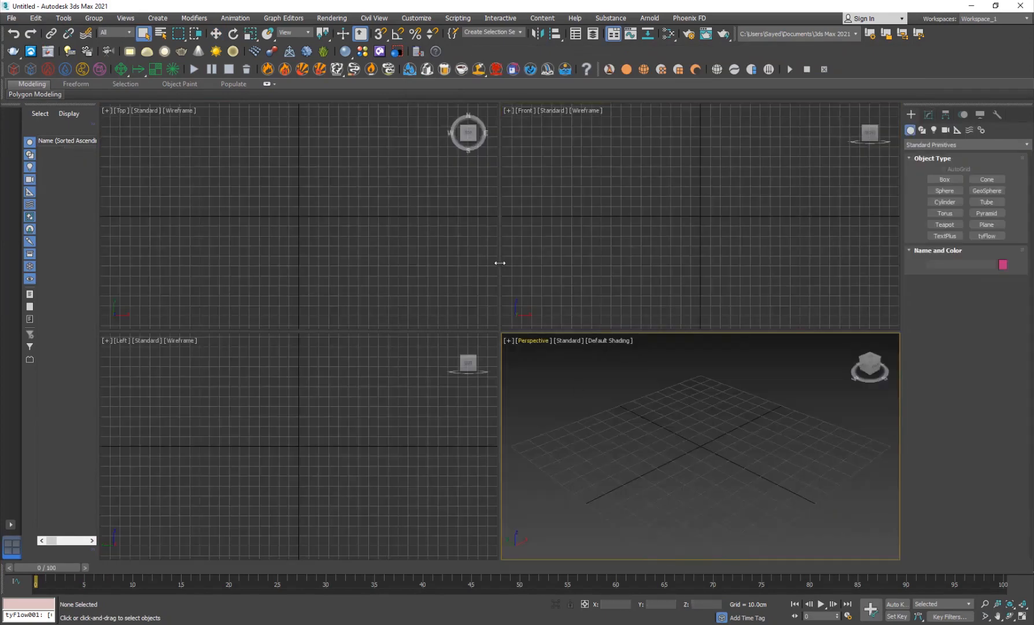
{"action": "left_click_drag", "start_coordinate": [498, 259], "coordinate": [322, 267]}
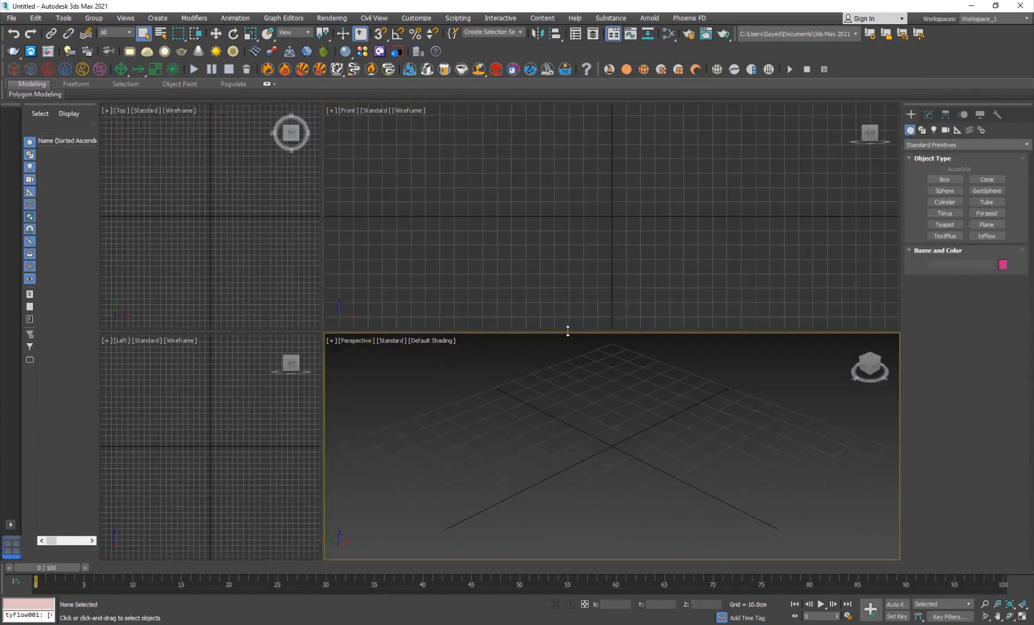
{"action": "left_click_drag", "start_coordinate": [572, 214], "coordinate": [571, 216]}
Create a tyFlow object near the grid's edge in the Perspective view and maximize that viewport.
{"action": "left_click", "coordinate": [987, 235]}
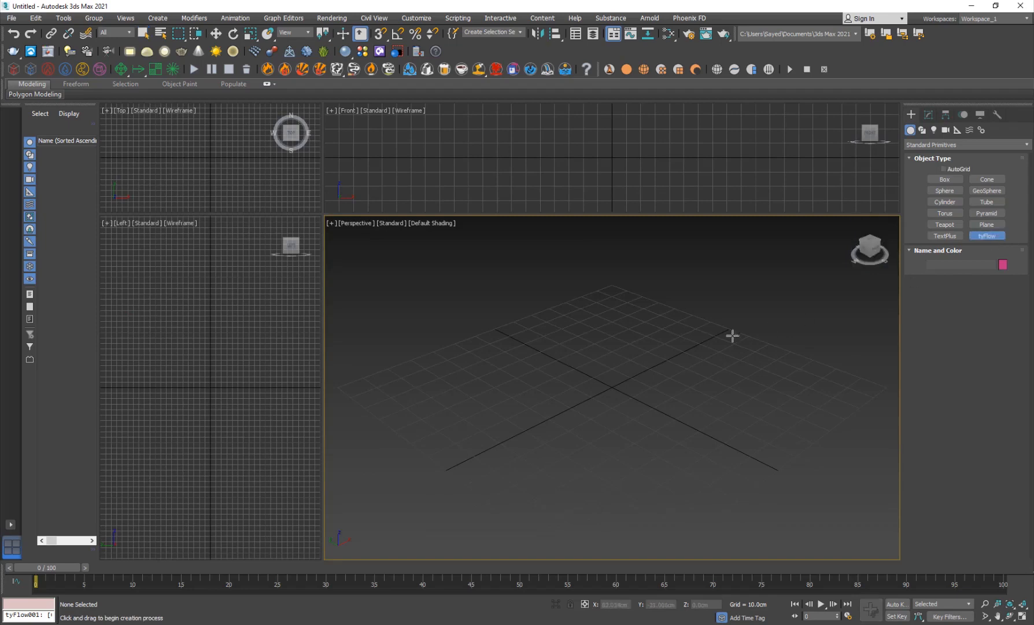
{"action": "left_click_drag", "start_coordinate": [709, 338], "coordinate": [728, 349]}
{"action": "key", "text": "alt+w"}
{"action": "key", "text": "w"}
{"action": "middle_click_drag", "start_coordinate": [519, 384], "coordinate": [565, 374], "text": "alt"}
{"action": "middle_click_drag", "start_coordinate": [492, 336], "coordinate": [386, 379]}
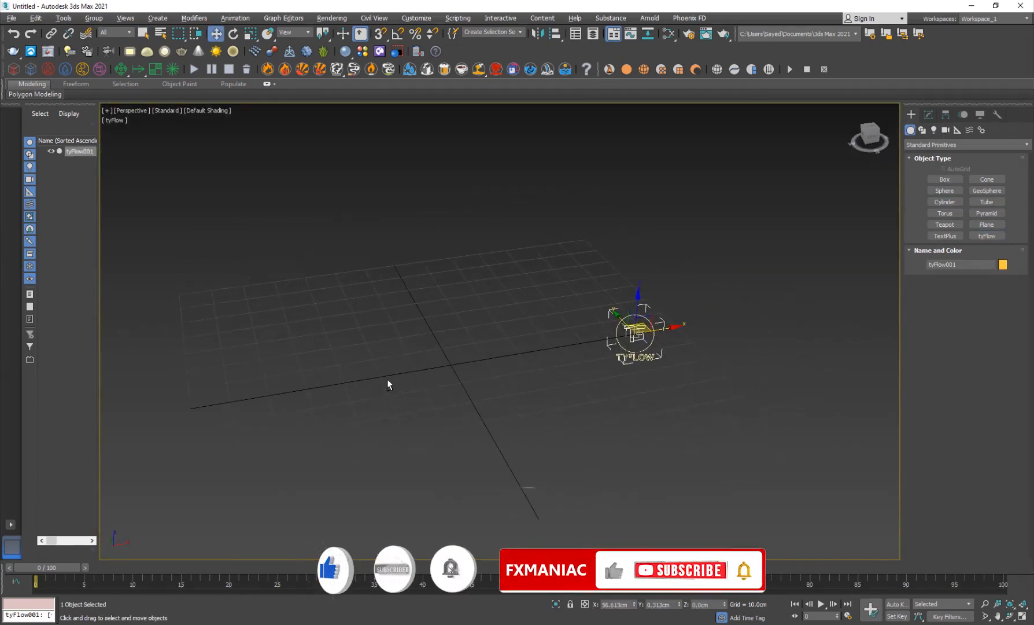
Set up a Simple Icon Flow preset in the new tyFlow object's editor and minimize the editor.
{"action": "left_click", "coordinate": [926, 119]}
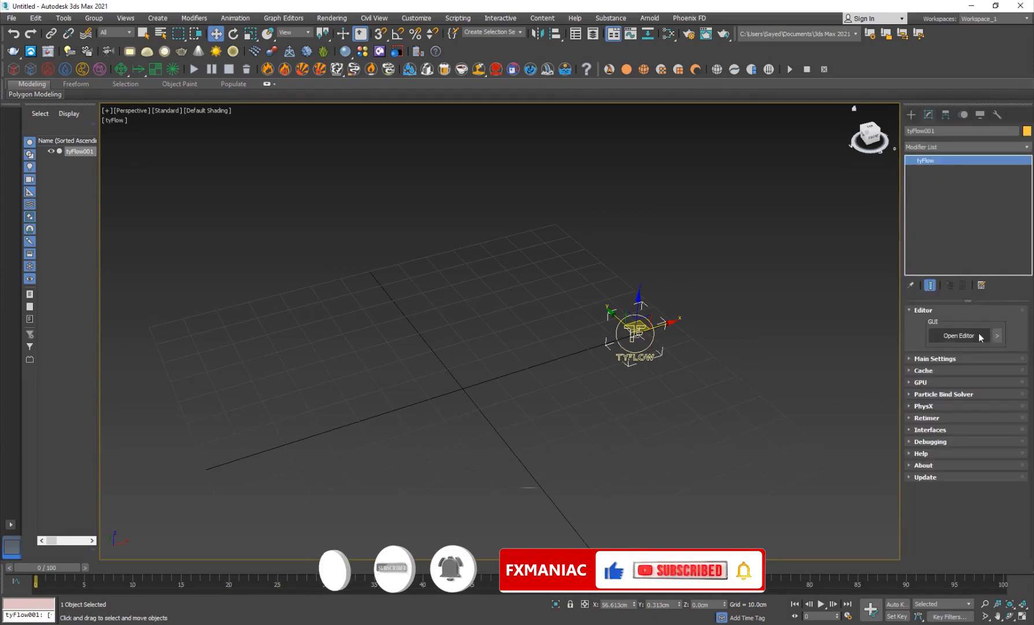
{"action": "left_click", "coordinate": [977, 335]}
{"action": "left_click_drag", "start_coordinate": [240, 110], "coordinate": [216, 101]}
{"action": "right_click", "coordinate": [240, 160]}
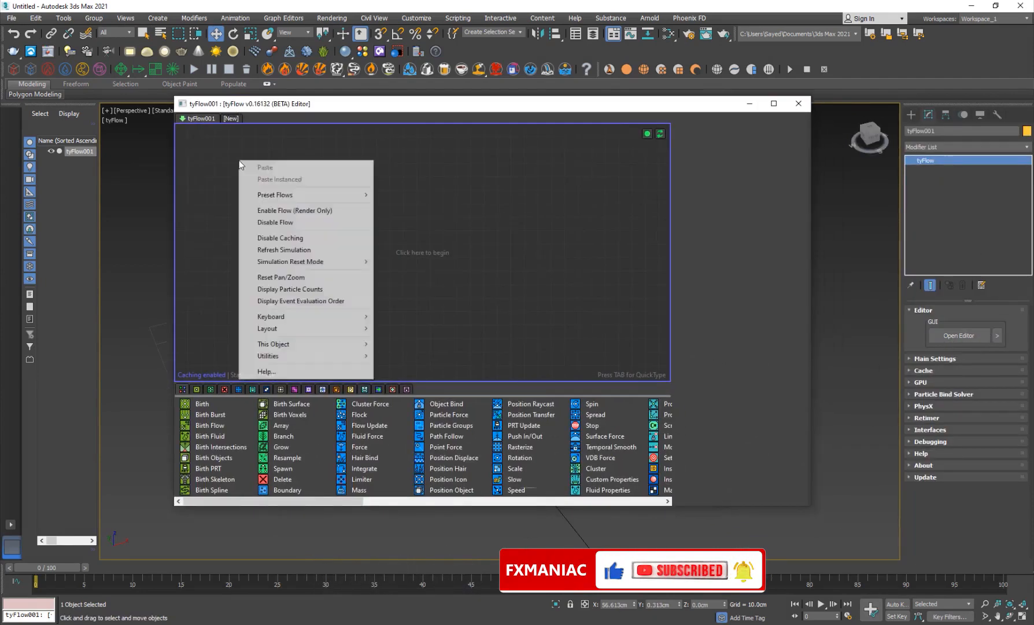
{"action": "mouse_move", "coordinate": [307, 195]}
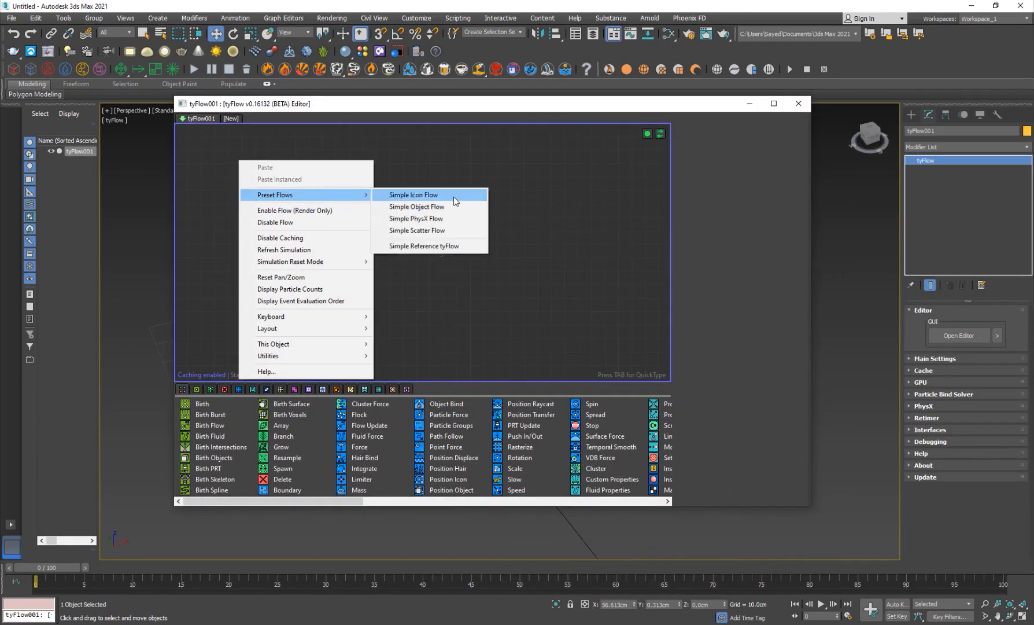
{"action": "left_click", "coordinate": [423, 196]}
{"action": "left_click", "coordinate": [750, 105]}
Raise the tyIcon to about 54 cm above the grid and scale it up to about 179%.
{"action": "middle_click_drag", "start_coordinate": [408, 324], "coordinate": [373, 328]}
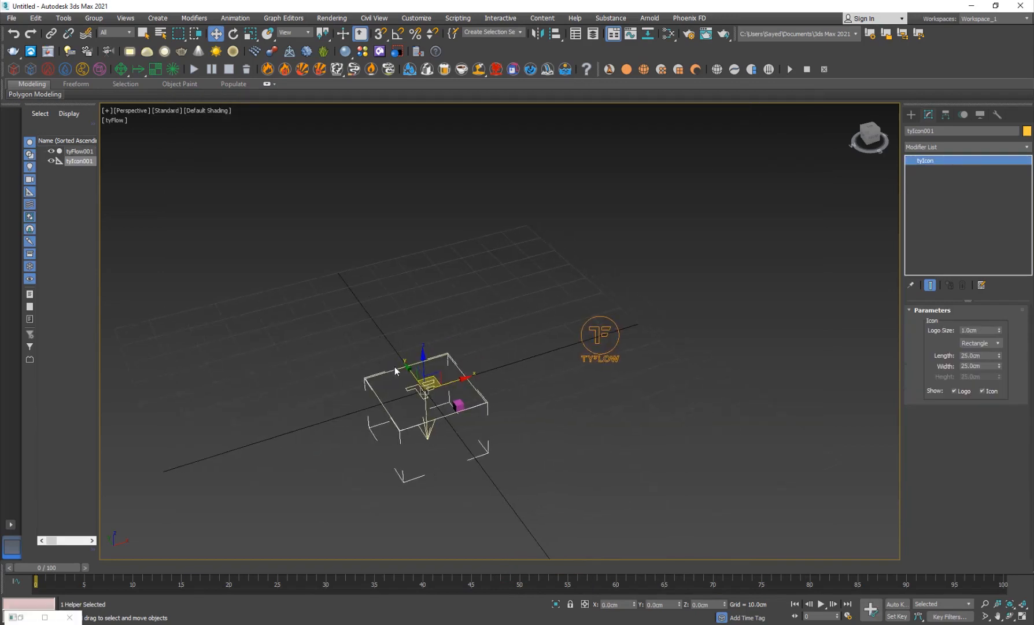
{"action": "left_click_drag", "start_coordinate": [422, 356], "coordinate": [445, 177]}
{"action": "key", "text": "r"}
{"action": "middle_click_drag", "start_coordinate": [367, 326], "coordinate": [354, 364], "text": "alt"}
{"action": "key", "text": "w"}
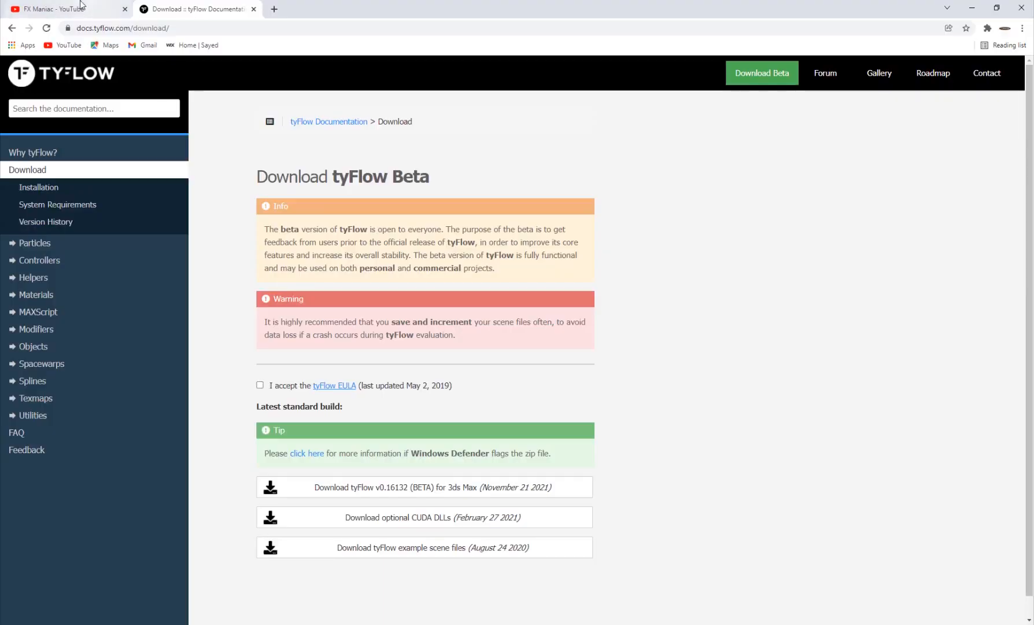
Look over the uploaded videos on the FX Maniac YouTube channel in the browser.
{"action": "left_click", "coordinate": [73, 8]}
{"action": "scroll", "coordinate": [450, 292], "scroll_direction": "down", "scroll_amount": 2}
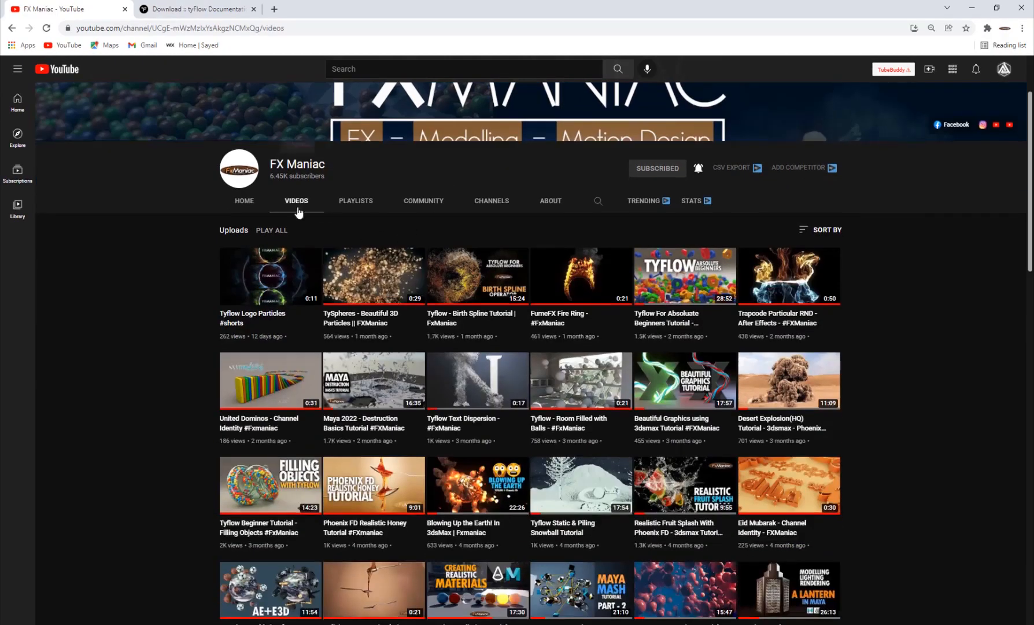
{"action": "scroll", "coordinate": [300, 214], "scroll_direction": "up", "scroll_amount": 2}
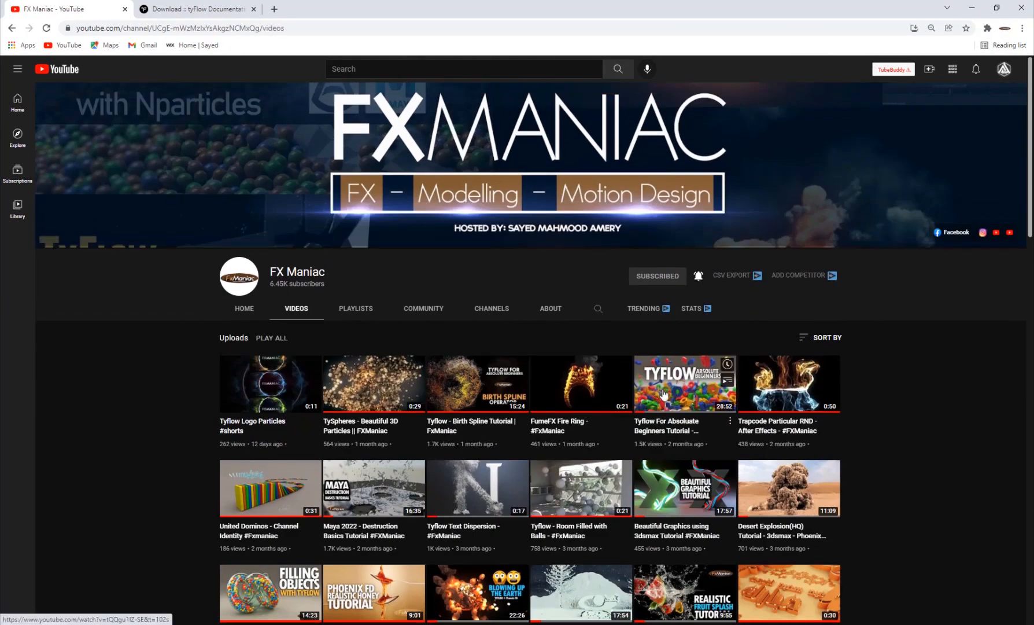
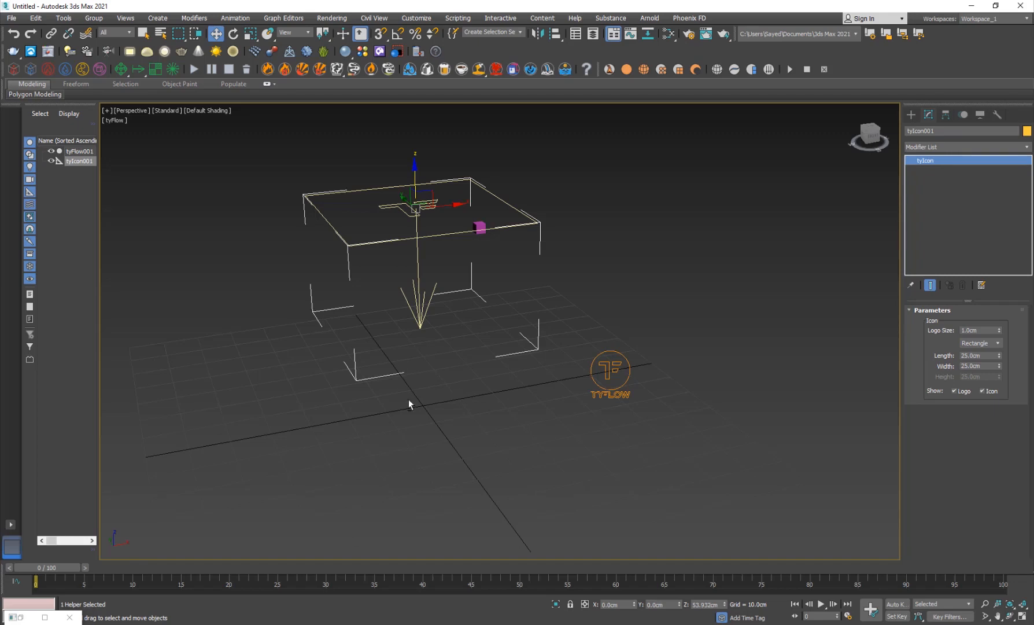
Scrub the falling particles to frame 23 and stretch the tyIcon to about 430% along X and further along Y.
{"action": "middle_click_drag", "start_coordinate": [407, 399], "coordinate": [312, 405], "text": "alt"}
{"action": "left_click_drag", "start_coordinate": [71, 567], "coordinate": [258, 567]}
{"action": "key", "text": "r"}
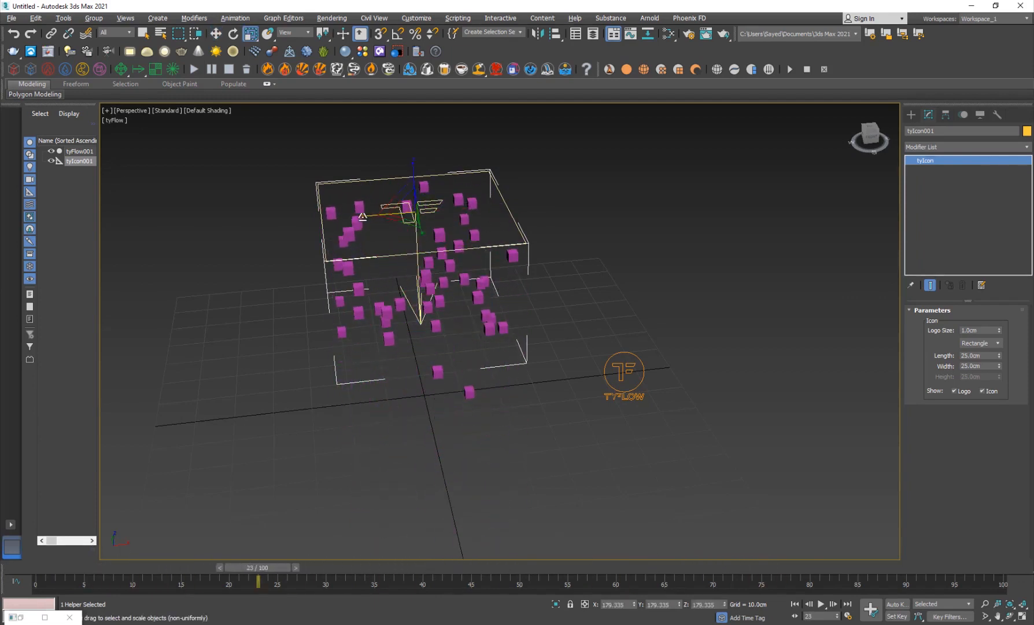
{"action": "left_click_drag", "start_coordinate": [362, 216], "coordinate": [304, 230]}
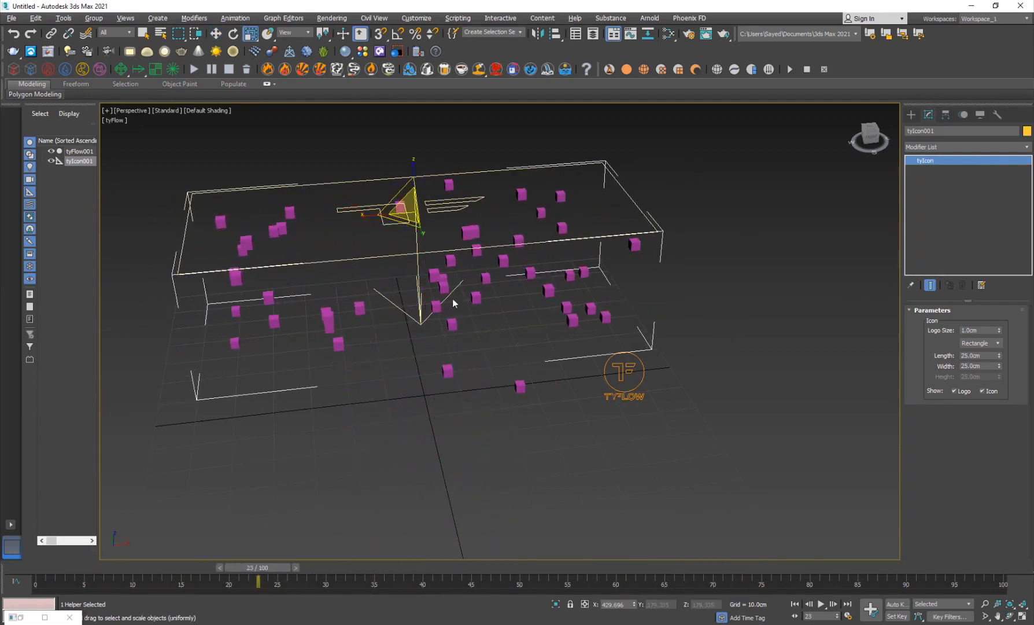
{"action": "middle_click_drag", "start_coordinate": [369, 299], "coordinate": [423, 310], "text": "alt"}
{"action": "left_click_drag", "start_coordinate": [432, 234], "coordinate": [462, 266]}
{"action": "middle_click_drag", "start_coordinate": [436, 480], "coordinate": [418, 447], "text": "alt"}
{"action": "key", "text": "w"}
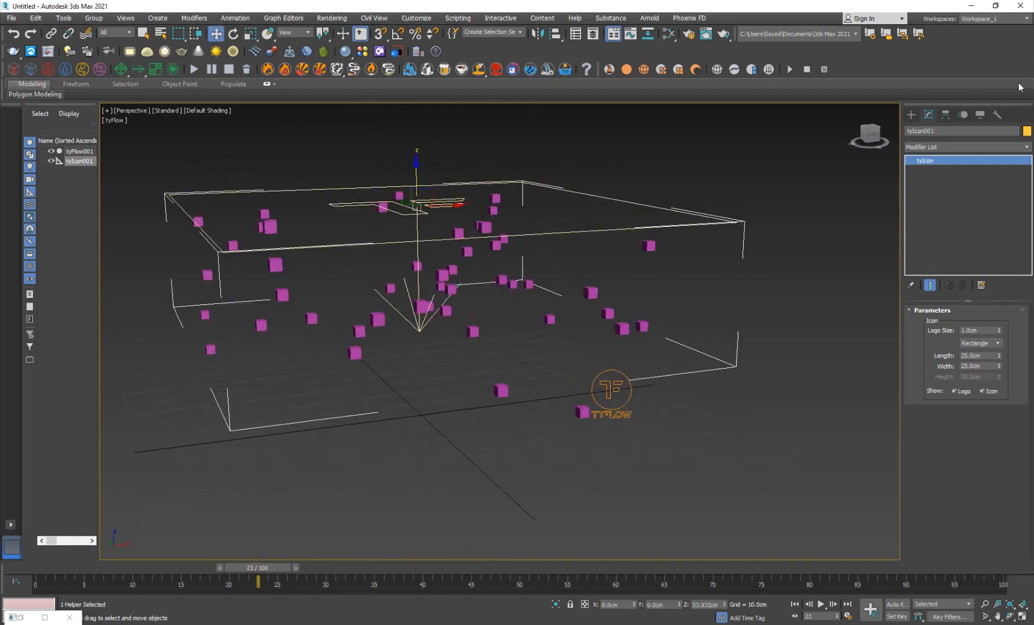
Create a ground plane beneath the particles and scale it up uniformly to about 338%.
{"action": "left_click", "coordinate": [912, 114]}
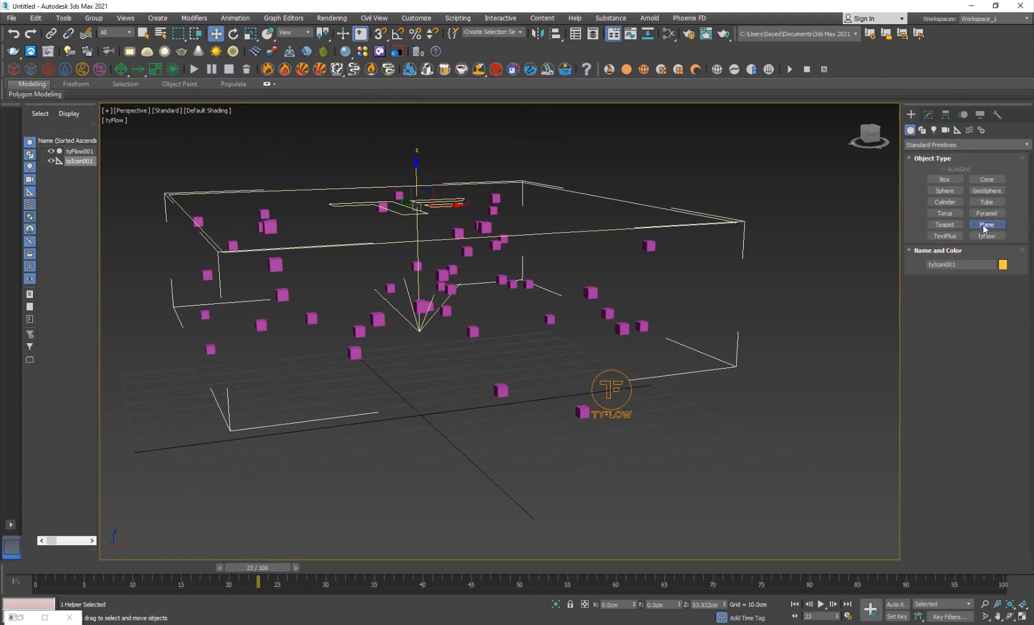
{"action": "left_click", "coordinate": [986, 225]}
{"action": "left_click_drag", "start_coordinate": [120, 377], "coordinate": [839, 466]}
{"action": "right_click", "coordinate": [458, 413]}
{"action": "key", "text": "r"}
{"action": "left_click_drag", "start_coordinate": [424, 407], "coordinate": [387, 422]}
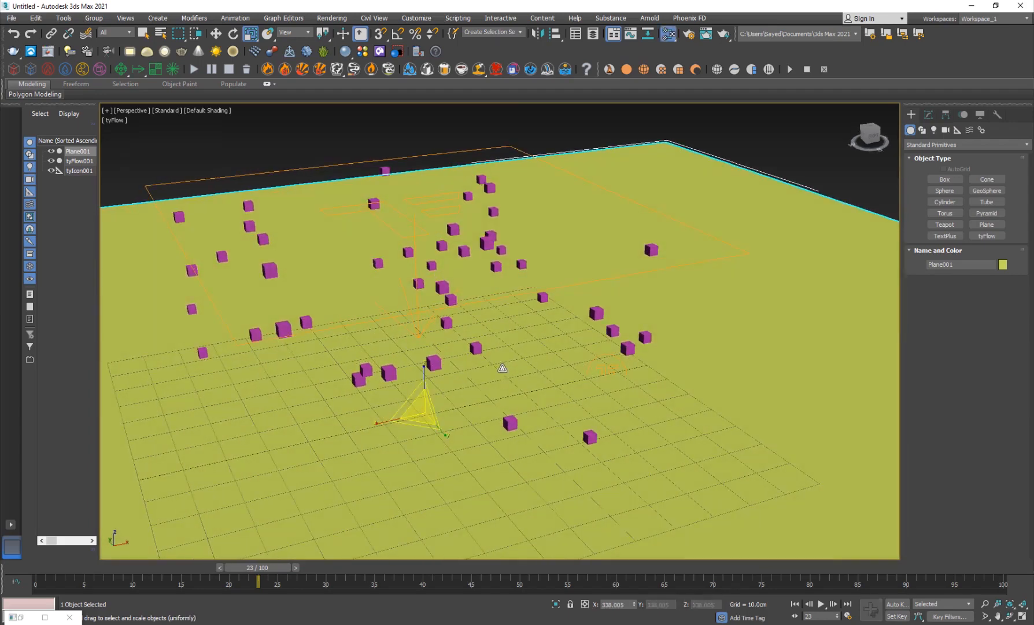
Switch the renderer to V-Ray 5, update 1 and assign a new Standard (Legacy) material to the ground plane.
{"action": "key", "text": "m"}
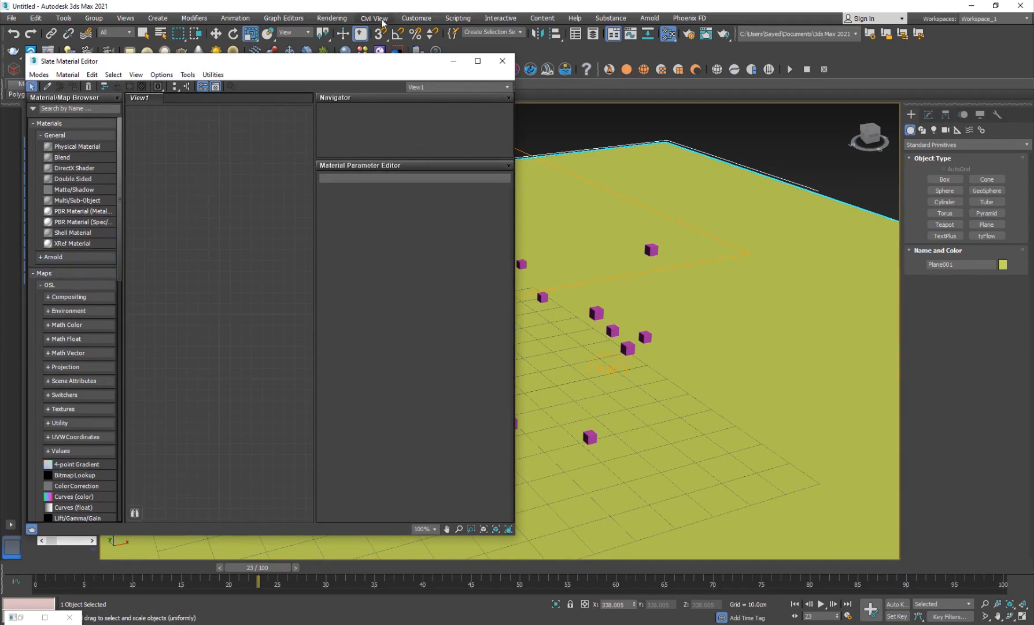
{"action": "left_click", "coordinate": [332, 18]}
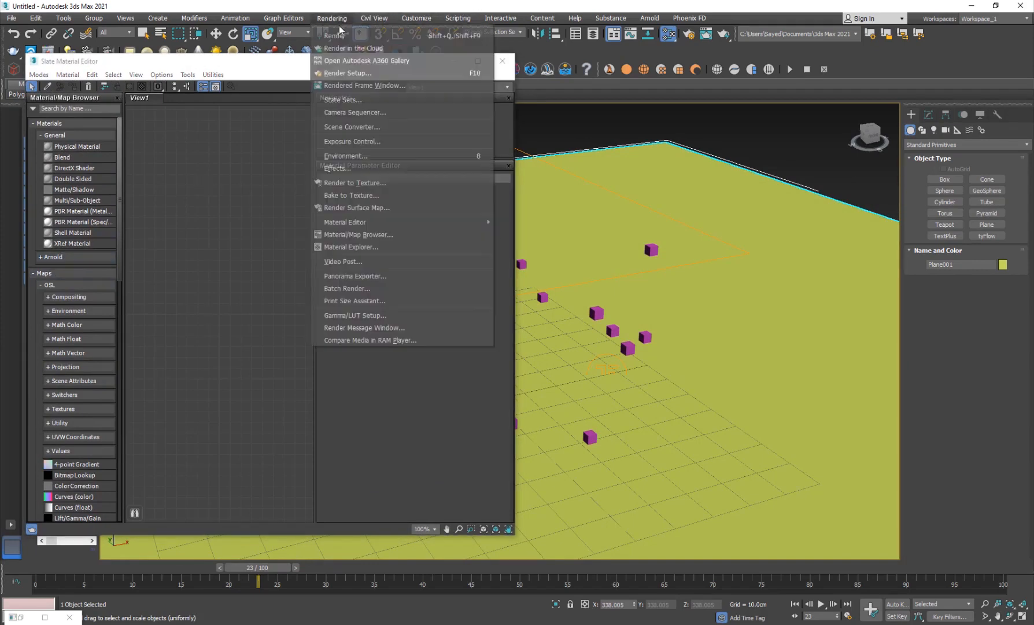
{"action": "left_click", "coordinate": [352, 71]}
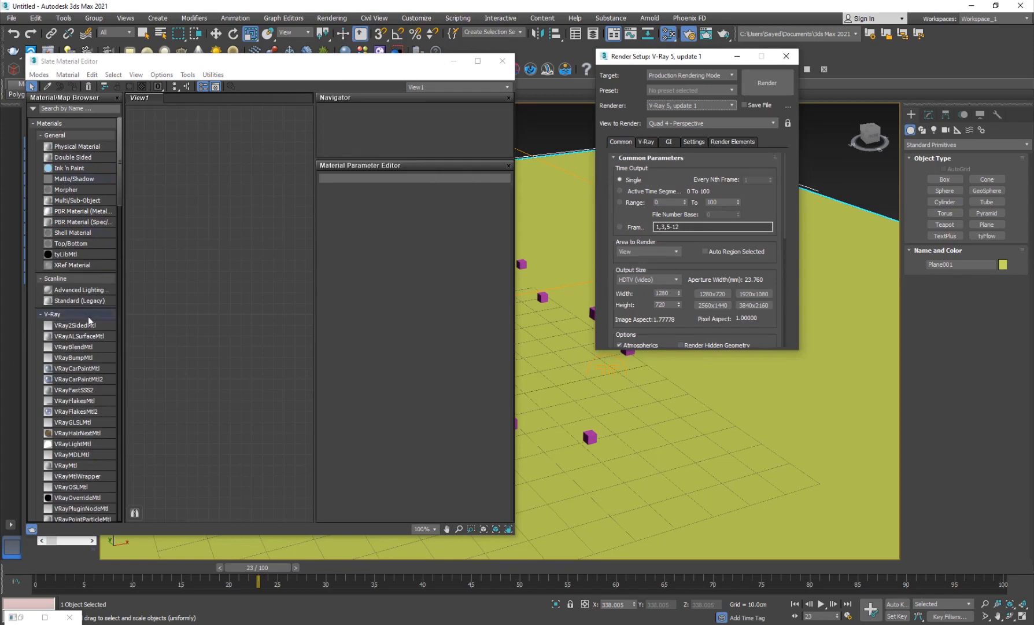
{"action": "left_click_drag", "start_coordinate": [90, 300], "coordinate": [256, 226]}
{"action": "double_click", "coordinate": [256, 224]}
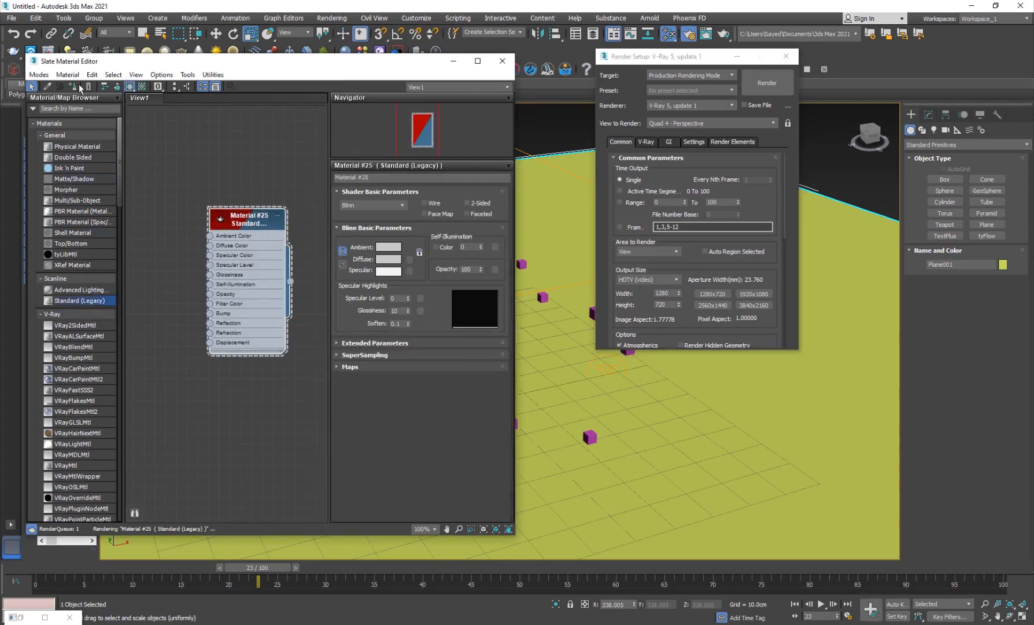
{"action": "left_click", "coordinate": [502, 60]}
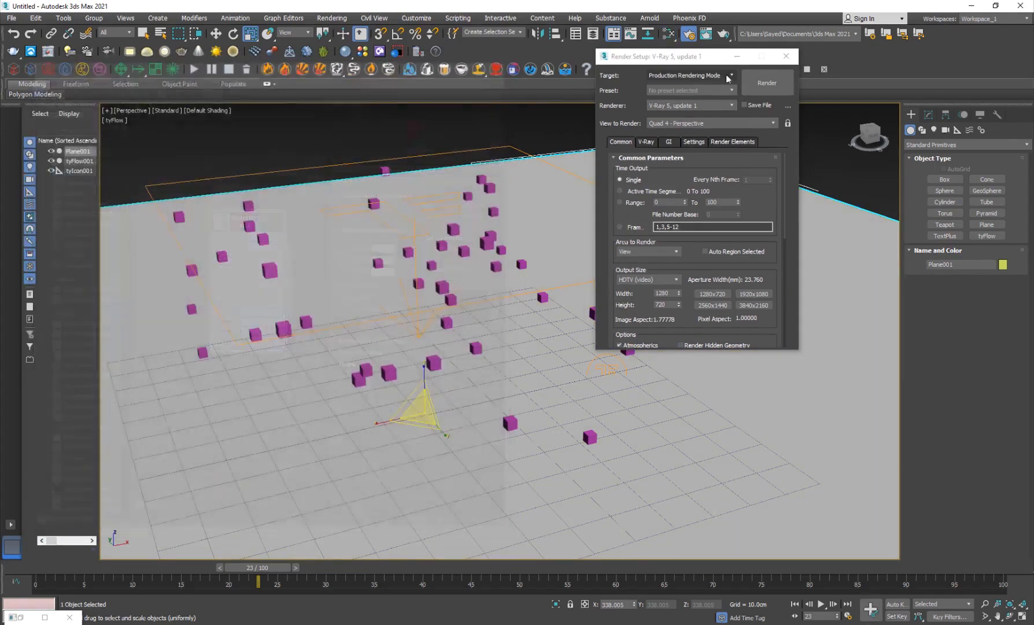
{"action": "left_click", "coordinate": [786, 56]}
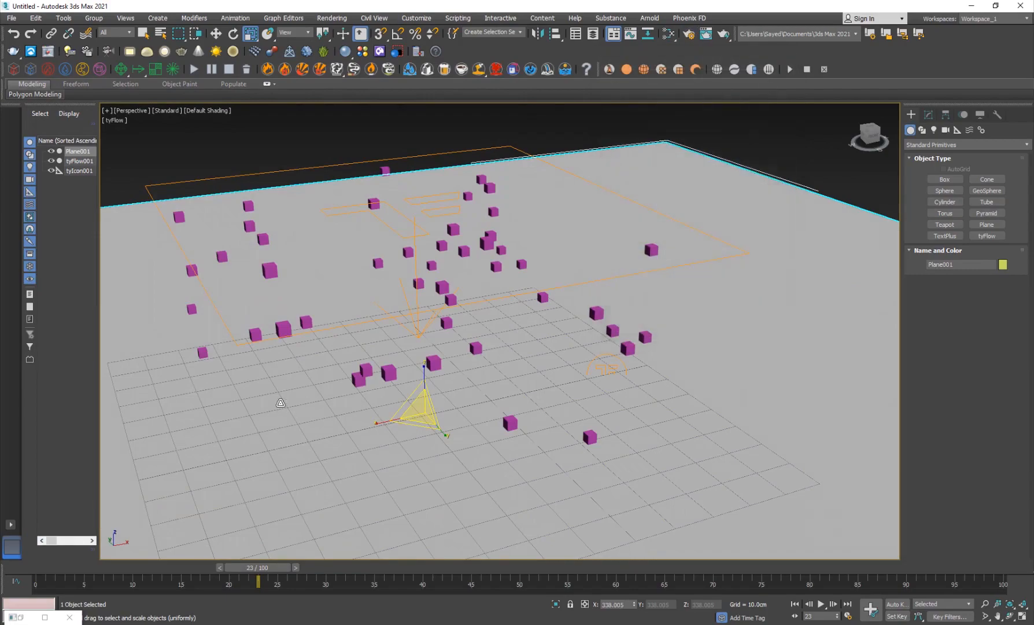
Restore the tyFlow editor with the Shape operator's settings open and narrow the window so the falling particles stay in view.
{"action": "left_click", "coordinate": [45, 617]}
{"action": "left_click_drag", "start_coordinate": [266, 6], "coordinate": [678, 172]}
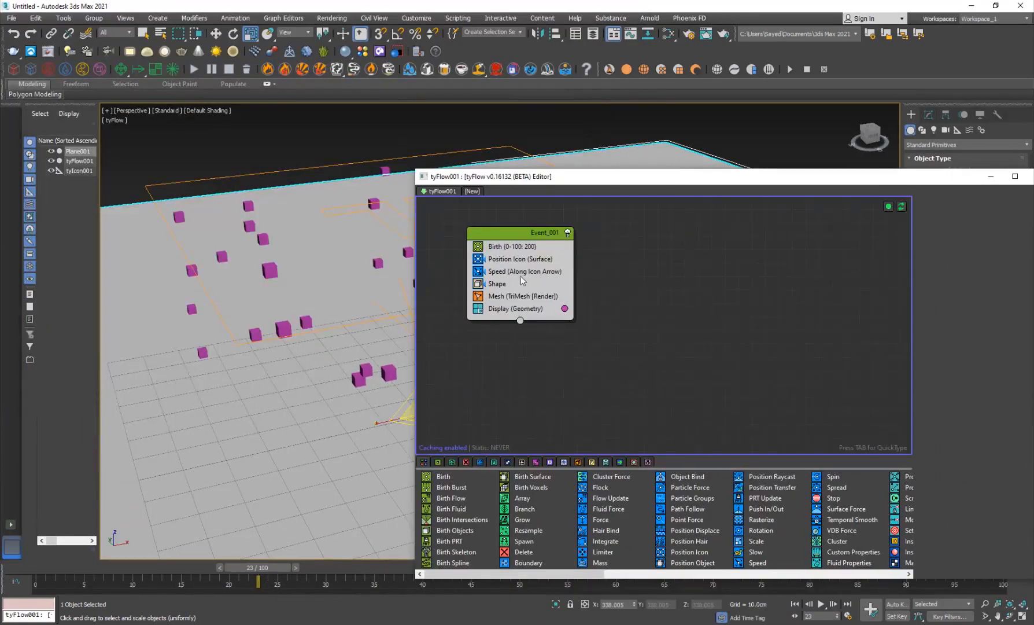
{"action": "left_click", "coordinate": [498, 283]}
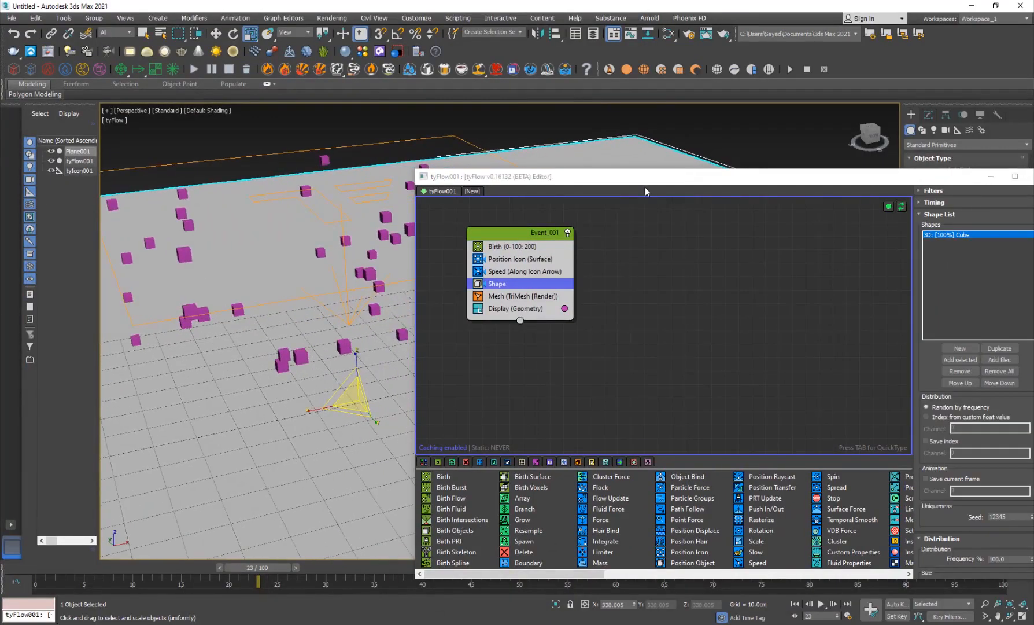
{"action": "left_click_drag", "start_coordinate": [543, 177], "coordinate": [448, 150]}
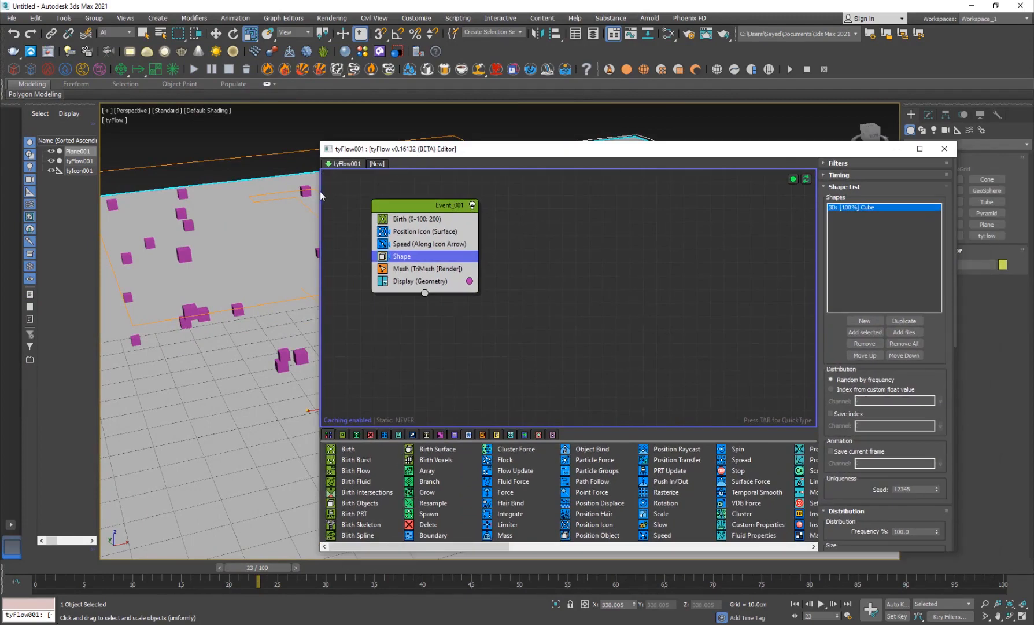
{"action": "left_click_drag", "start_coordinate": [320, 191], "coordinate": [524, 190]}
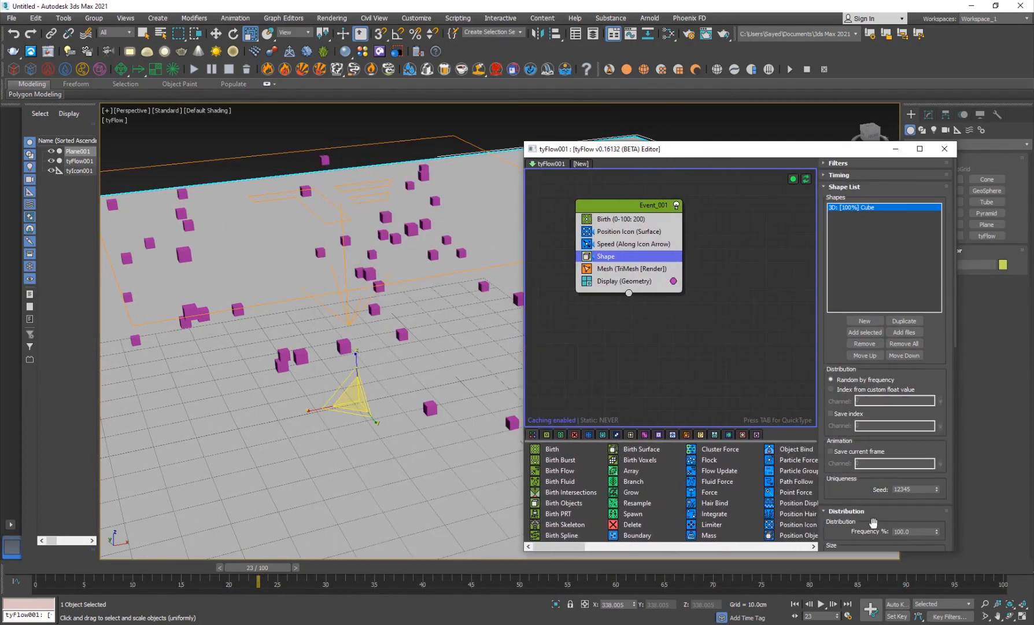
Set the Shape operator's 3D mesh to Geosphere (MidRes) and show edged faces to inspect the particles' topology.
{"action": "scroll", "coordinate": [874, 441], "scroll_direction": "down", "scroll_amount": 1}
{"action": "scroll", "coordinate": [875, 440], "scroll_direction": "down", "scroll_amount": 5}
{"action": "left_click", "coordinate": [866, 440]}
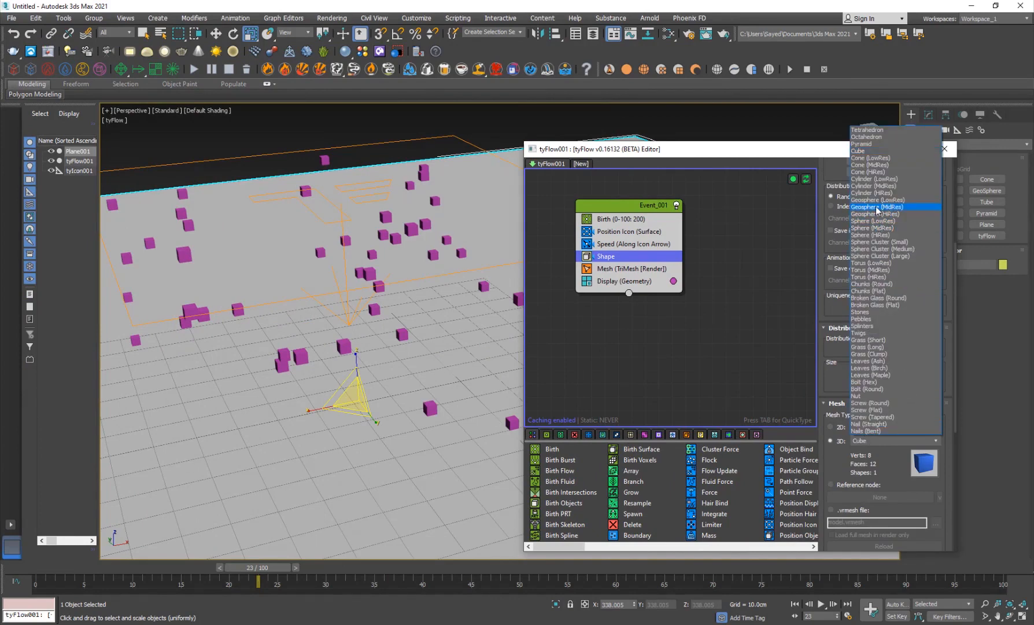
{"action": "left_click", "coordinate": [877, 207]}
{"action": "middle_click_drag", "start_coordinate": [270, 409], "coordinate": [322, 406]}
{"action": "scroll", "coordinate": [316, 337], "scroll_direction": "up", "scroll_amount": 6}
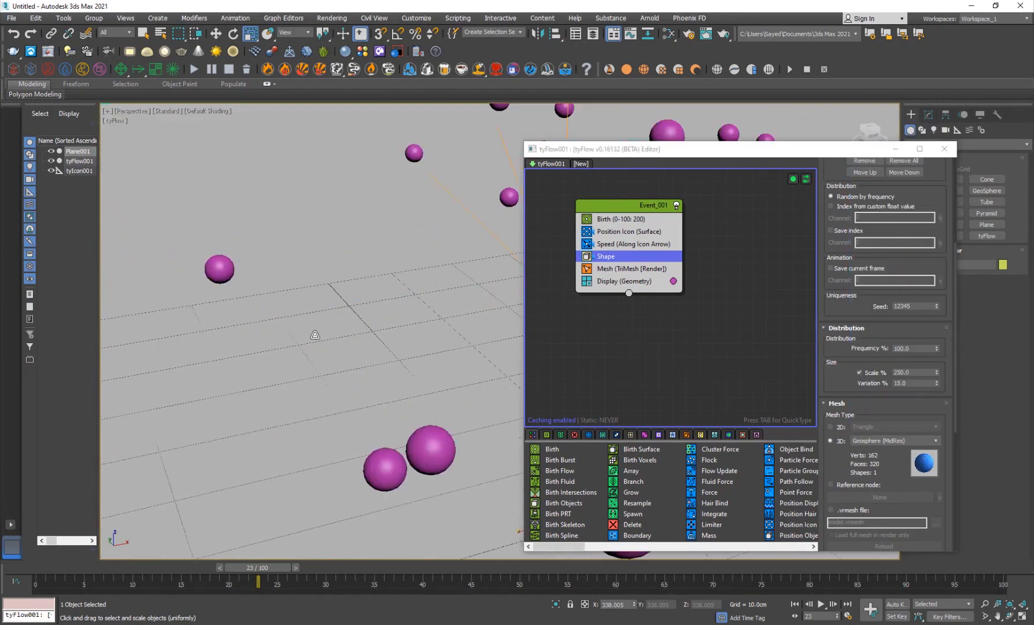
{"action": "scroll", "coordinate": [316, 337], "scroll_direction": "down", "scroll_amount": 4}
{"action": "key", "text": "F4"}
{"action": "scroll", "coordinate": [364, 447], "scroll_direction": "up", "scroll_amount": 8}
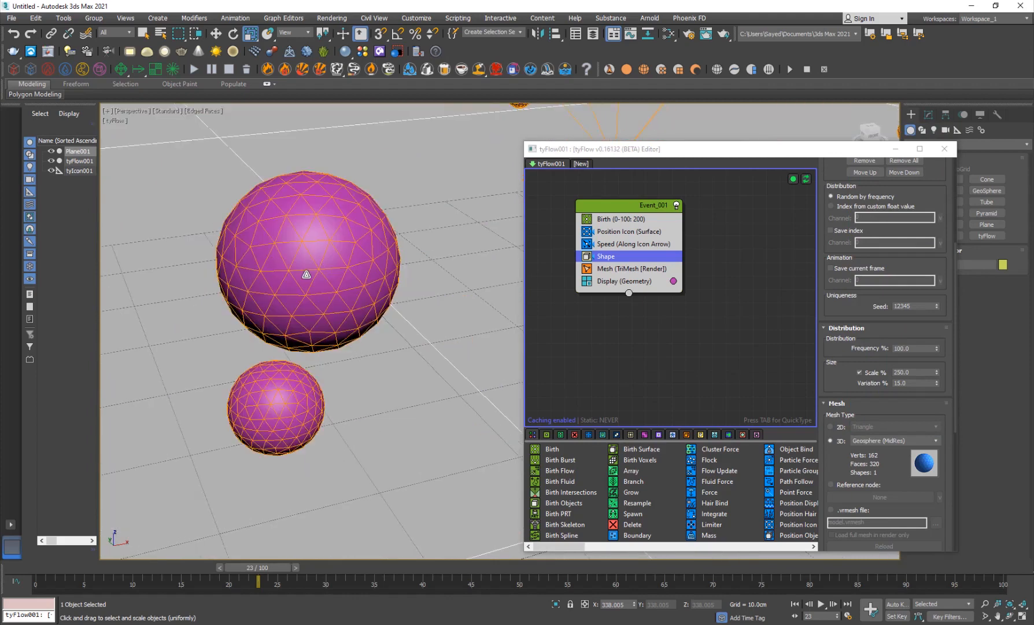
Try the Sphere (MidRes) mesh for the particles and examine its face layout up close.
{"action": "left_click", "coordinate": [900, 441]}
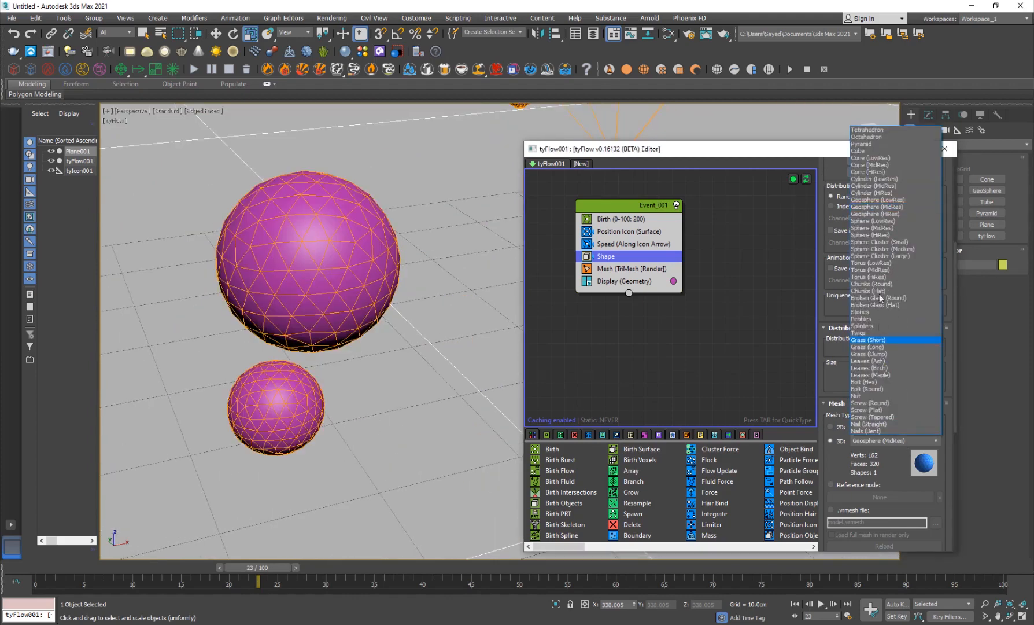
{"action": "left_click", "coordinate": [877, 228]}
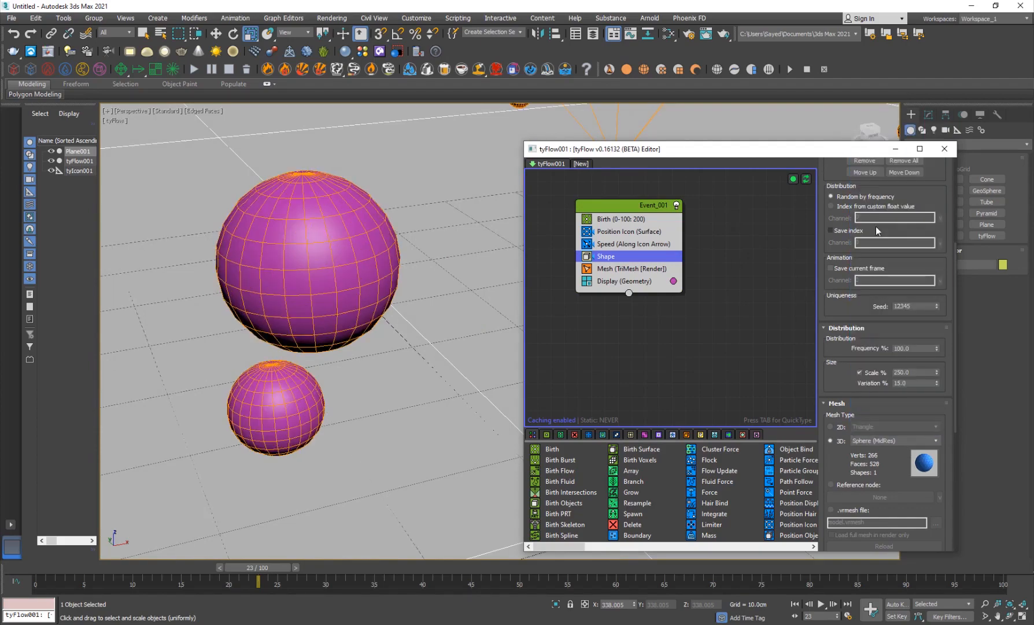
{"action": "scroll", "coordinate": [340, 257], "scroll_direction": "up", "scroll_amount": 3}
{"action": "scroll", "coordinate": [339, 257], "scroll_direction": "down", "scroll_amount": 6}
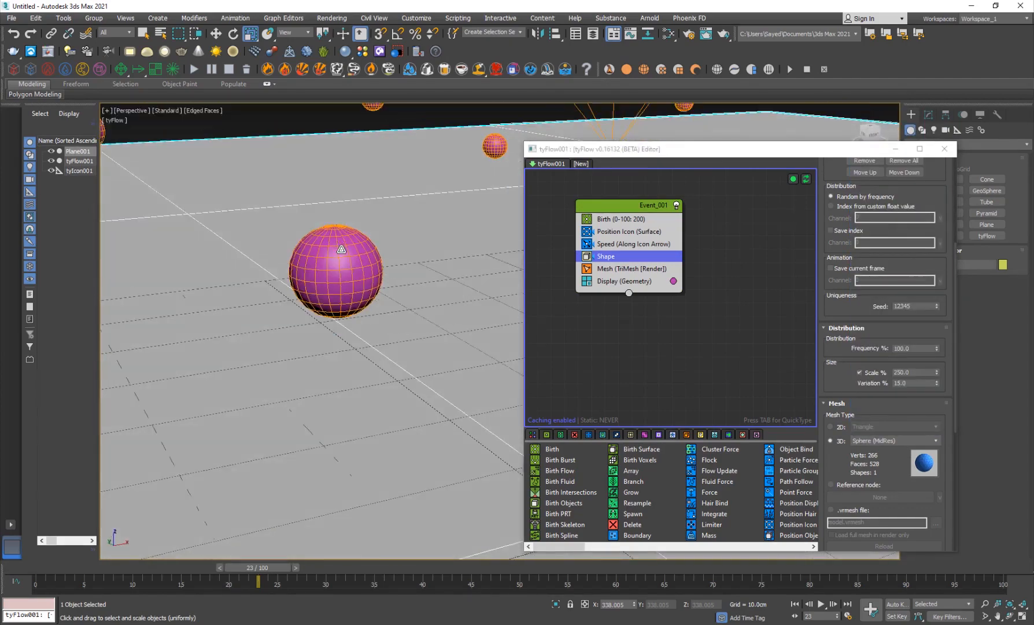
{"action": "scroll", "coordinate": [339, 258], "scroll_direction": "up", "scroll_amount": 5}
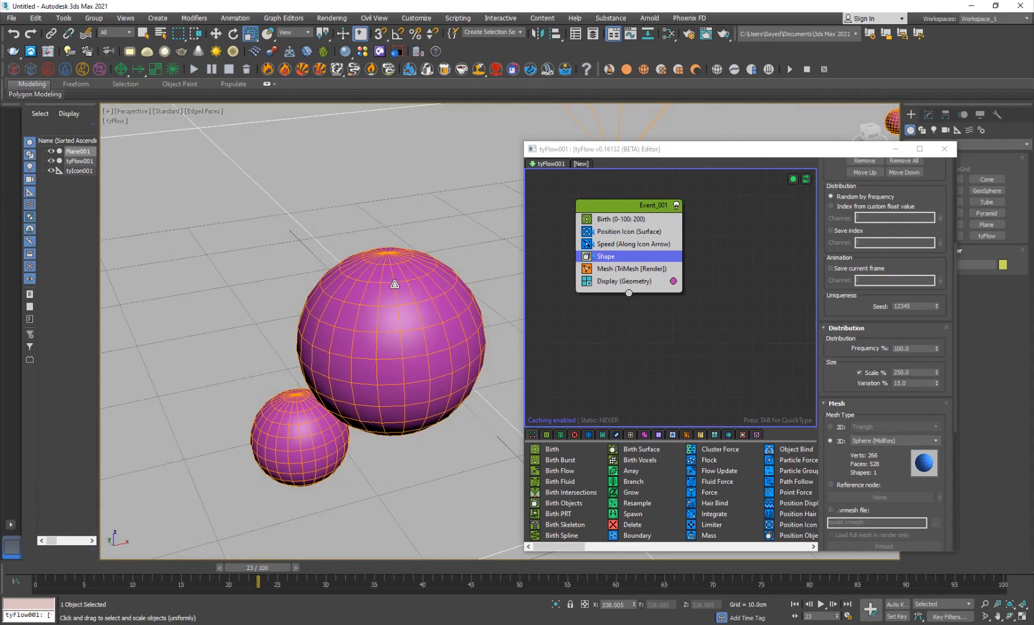
{"action": "scroll", "coordinate": [405, 347], "scroll_direction": "down", "scroll_amount": 4}
{"action": "scroll", "coordinate": [393, 323], "scroll_direction": "up", "scroll_amount": 4}
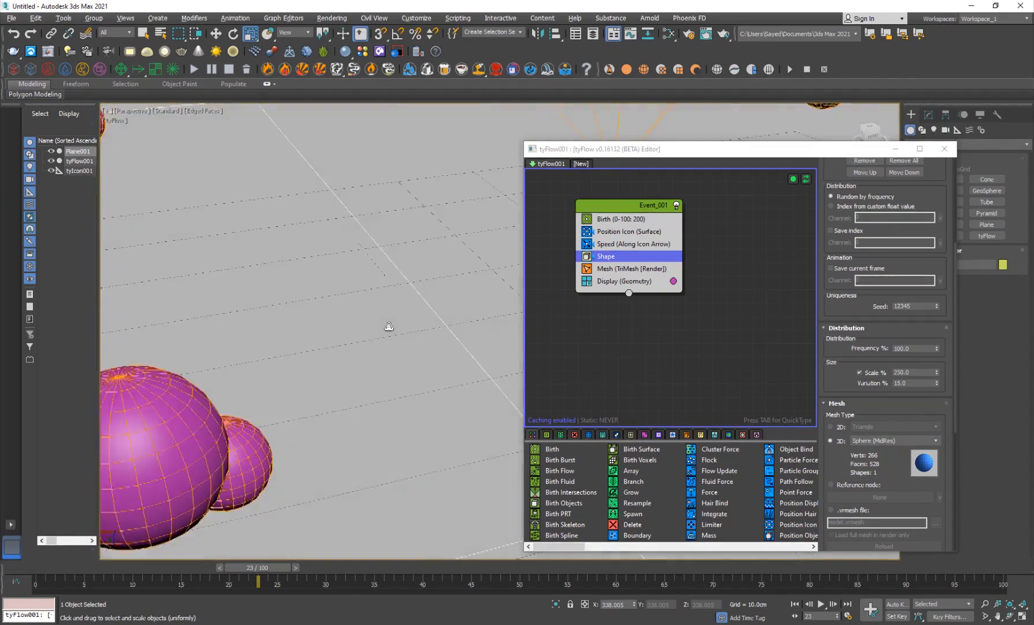
{"action": "scroll", "coordinate": [393, 324], "scroll_direction": "down", "scroll_amount": 3}
{"action": "scroll", "coordinate": [394, 326], "scroll_direction": "up", "scroll_amount": 4}
{"action": "scroll", "coordinate": [394, 326], "scroll_direction": "down", "scroll_amount": 3}
{"action": "scroll", "coordinate": [394, 321], "scroll_direction": "up", "scroll_amount": 3}
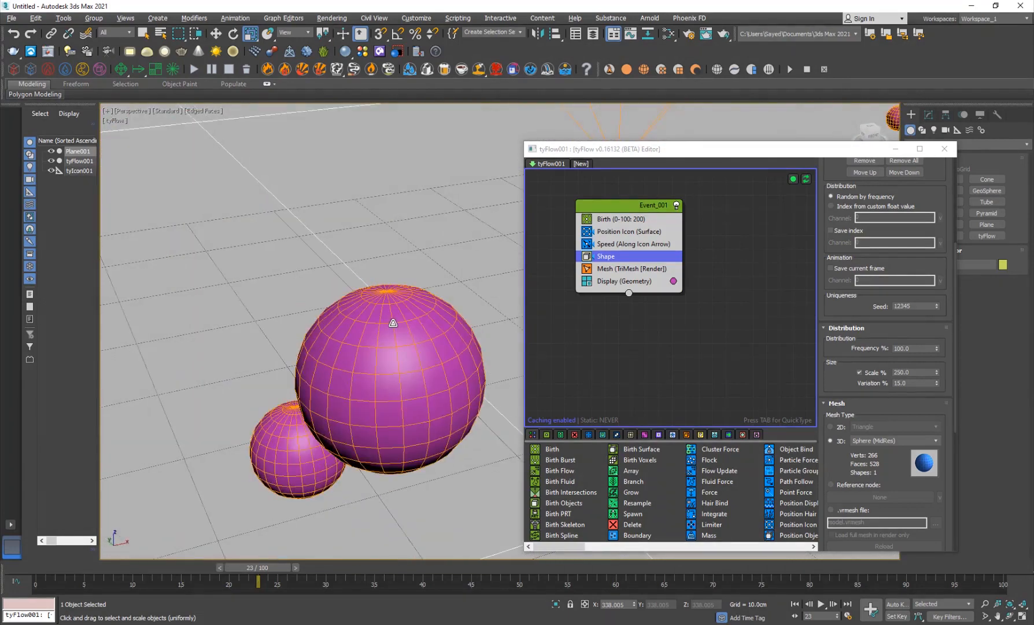
Return the particle shape to Geosphere (MidRes) and turn off the edged faces display.
{"action": "left_click", "coordinate": [891, 446]}
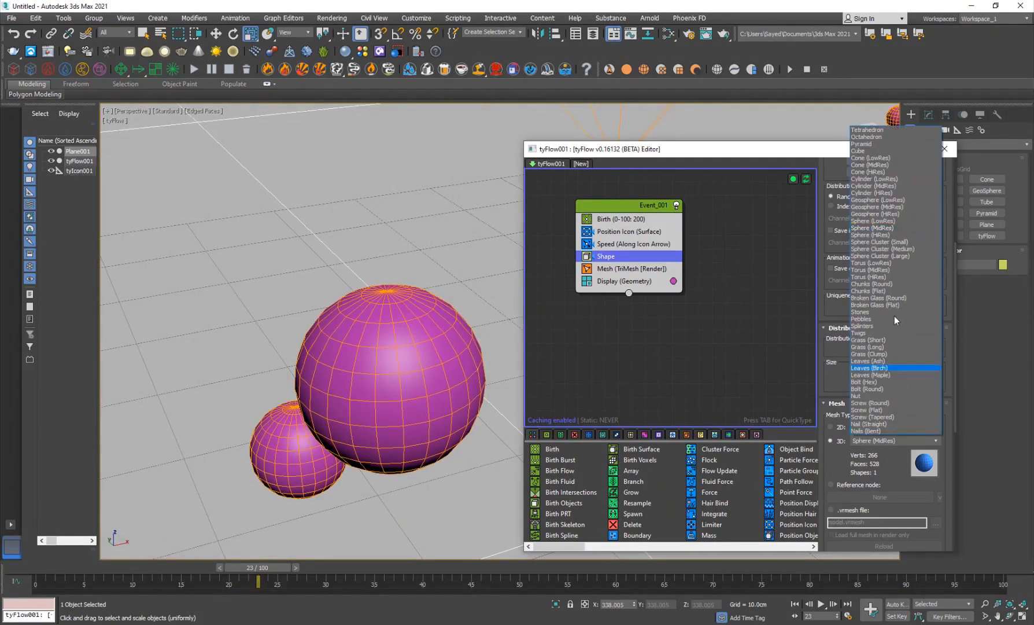
{"action": "left_click", "coordinate": [904, 207]}
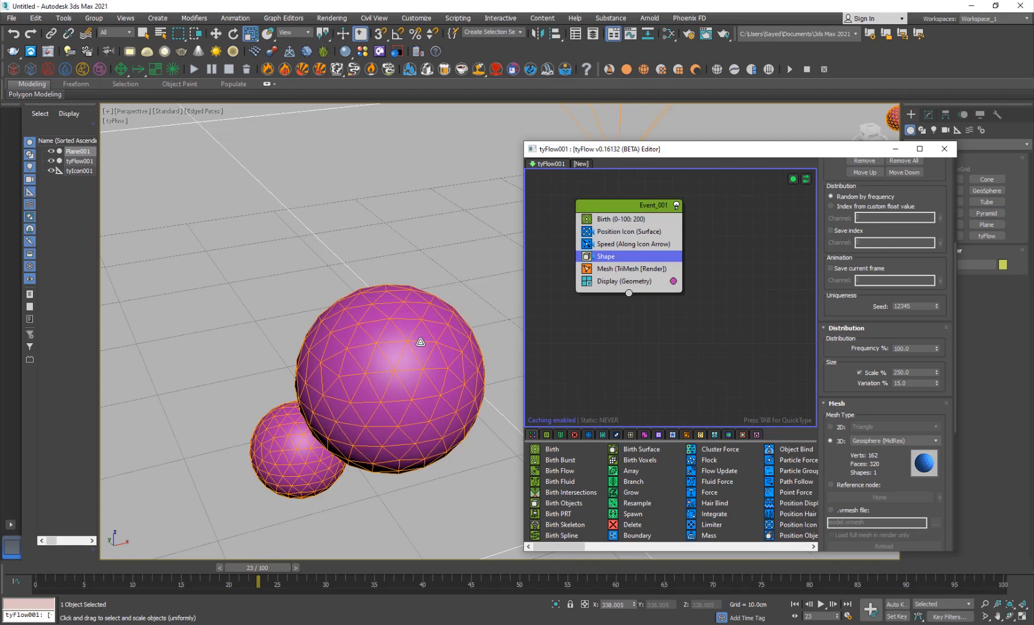
{"action": "scroll", "coordinate": [363, 337], "scroll_direction": "down", "scroll_amount": 3}
{"action": "mouse_move", "coordinate": [441, 319]}
{"action": "middle_mouse_down"}
{"action": "mouse_move", "coordinate": [324, 302]}
{"action": "mouse_move", "coordinate": [353, 321]}
{"action": "mouse_move", "coordinate": [341, 331]}
{"action": "middle_mouse_up"}
{"action": "scroll", "coordinate": [436, 311], "scroll_direction": "down", "scroll_amount": 5}
{"action": "key", "text": "F4"}
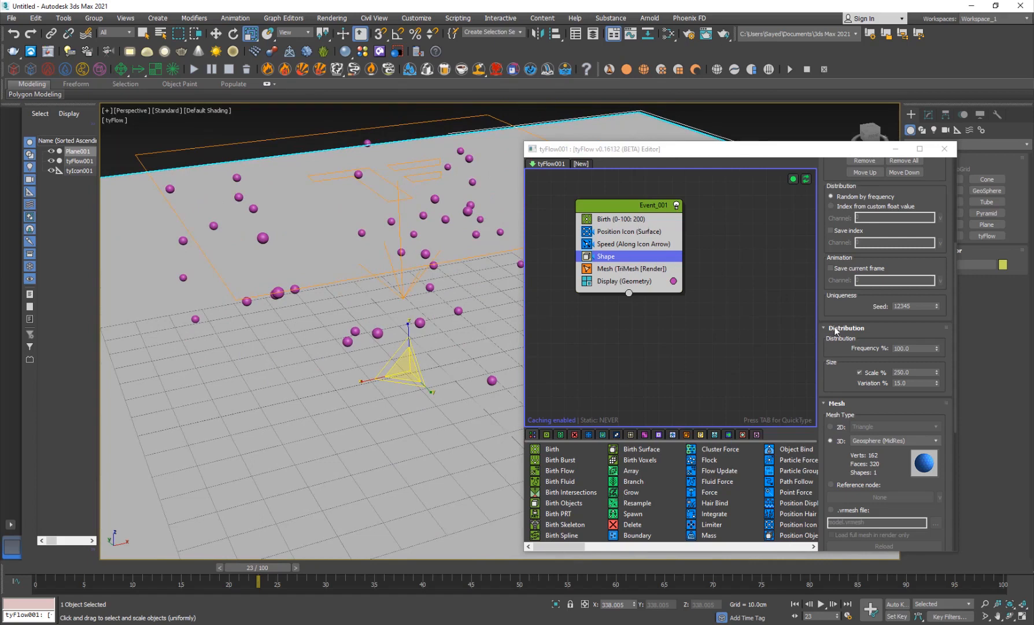
Set the Shape operator's scale to 600% and scrub the timeline to check the larger falling spheres.
{"action": "left_click_drag", "start_coordinate": [924, 373], "coordinate": [866, 368]}
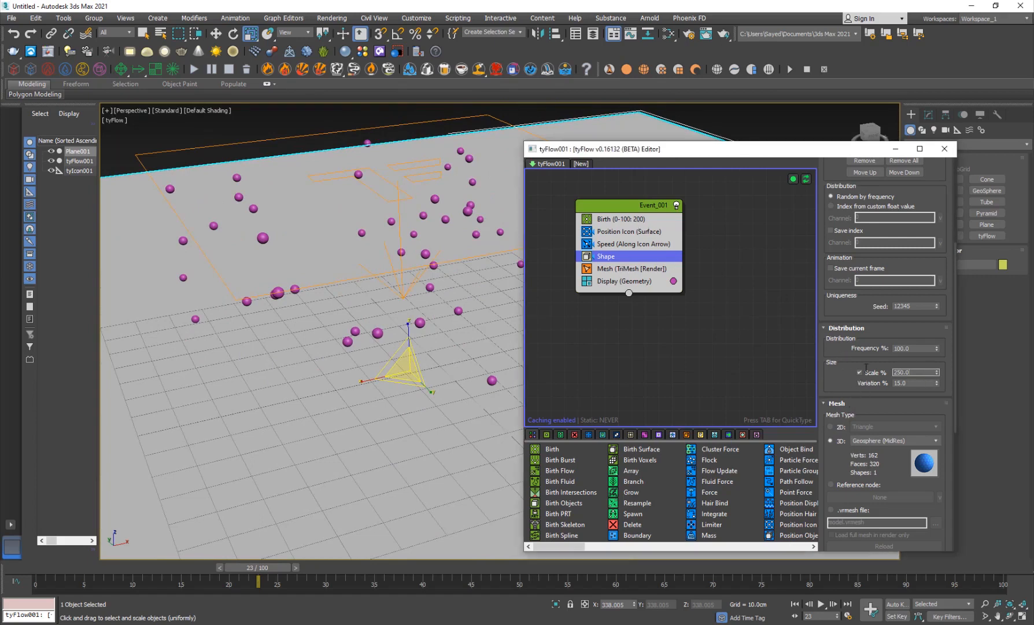
{"action": "type", "text": "600"}
{"action": "key", "text": "Return"}
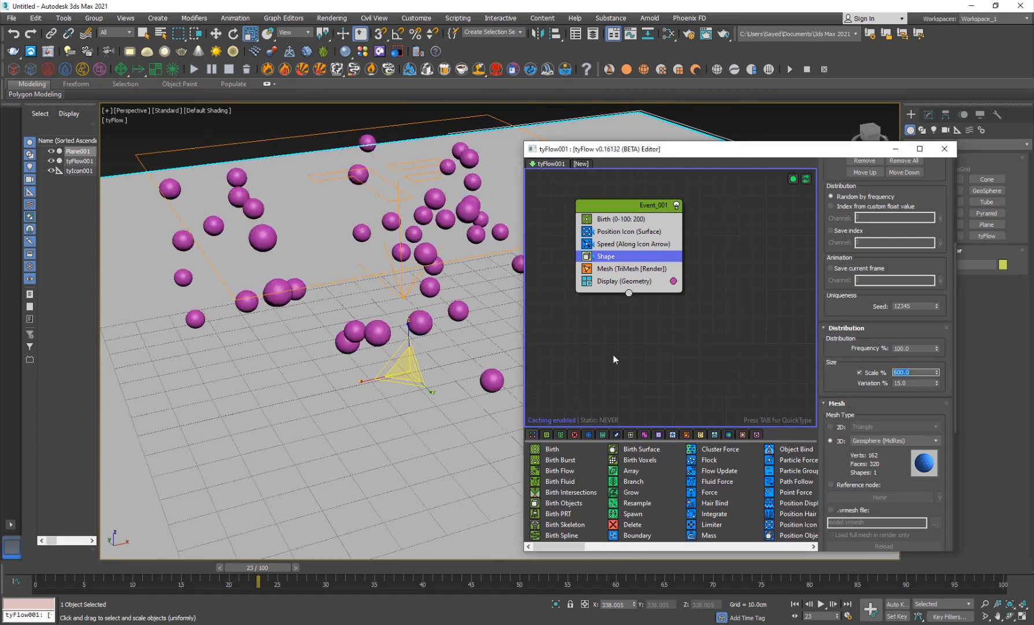
{"action": "middle_click_drag", "start_coordinate": [341, 435], "coordinate": [316, 398], "text": "alt"}
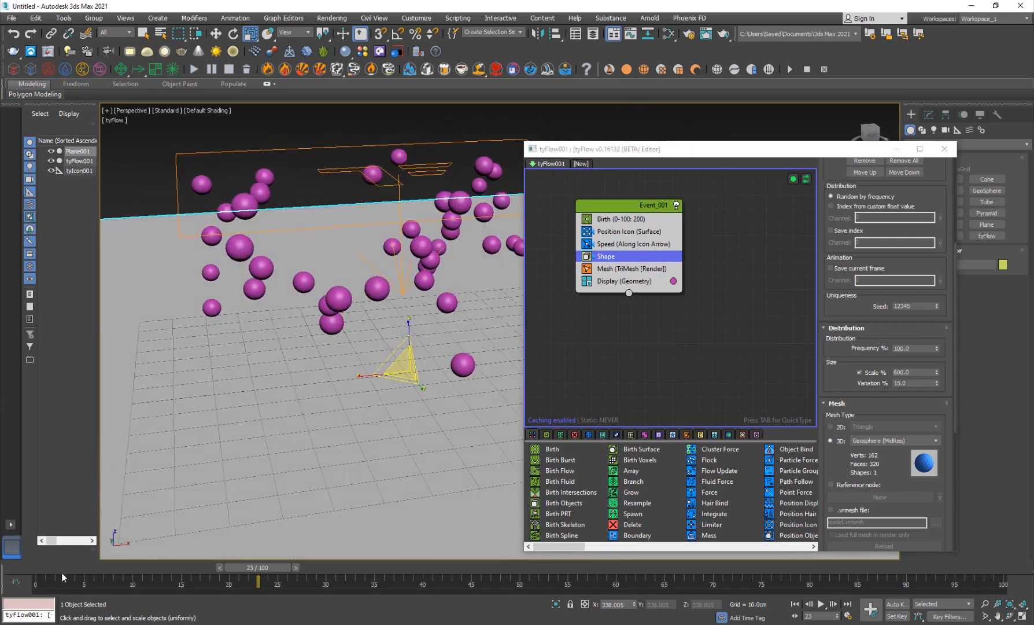
{"action": "left_click_drag", "start_coordinate": [63, 577], "coordinate": [265, 573]}
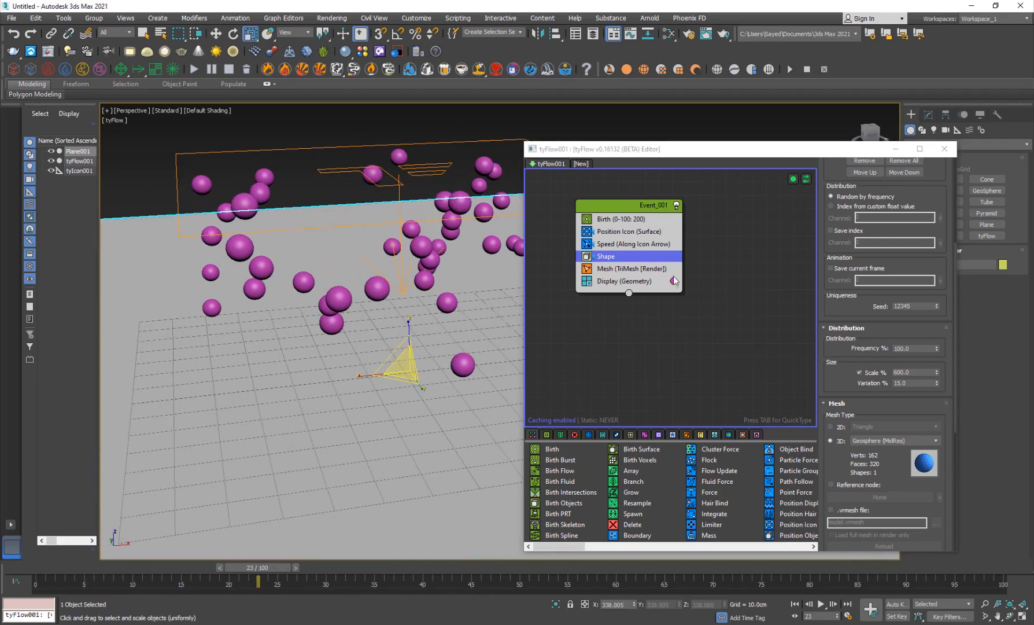
Set the Birth operator's total to 100 particles and scrub the timeline to frame 15.
{"action": "left_click", "coordinate": [622, 220]}
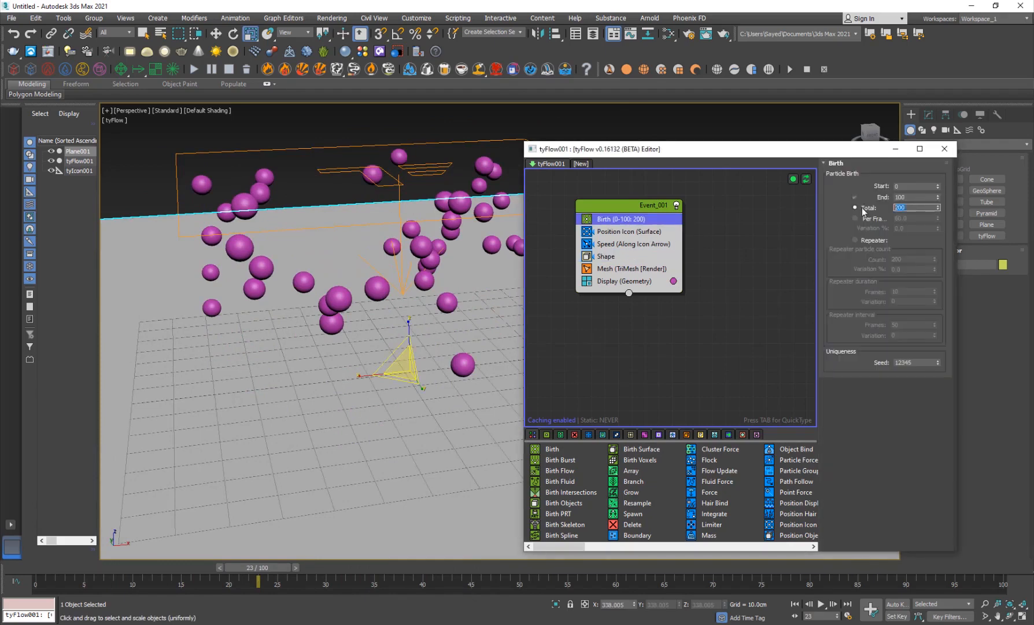
{"action": "type", "text": "100"}
{"action": "key", "text": "Return"}
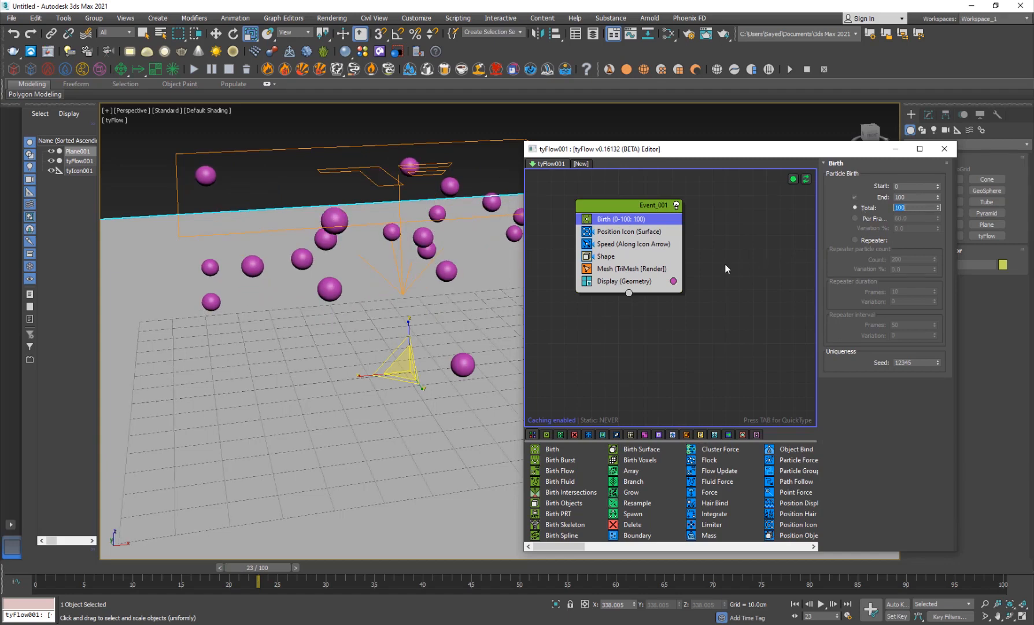
{"action": "left_click_drag", "start_coordinate": [150, 570], "coordinate": [182, 532]}
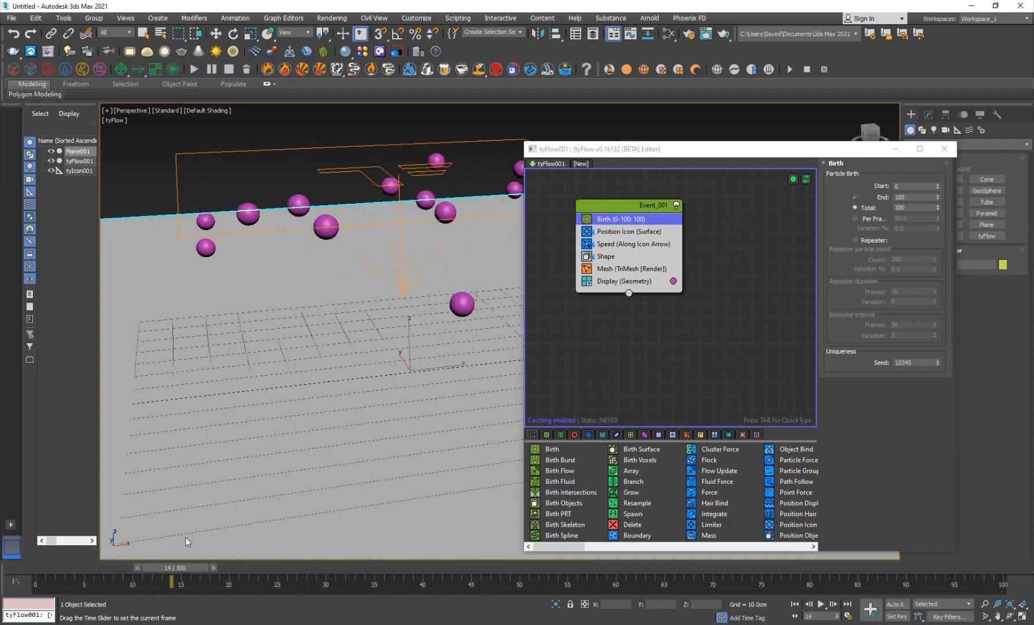
{"action": "key", "text": "r"}
Add a Cloth Bind operator to Event_001 and place it between the Mesh and Display operators.
{"action": "left_click", "coordinate": [623, 364]}
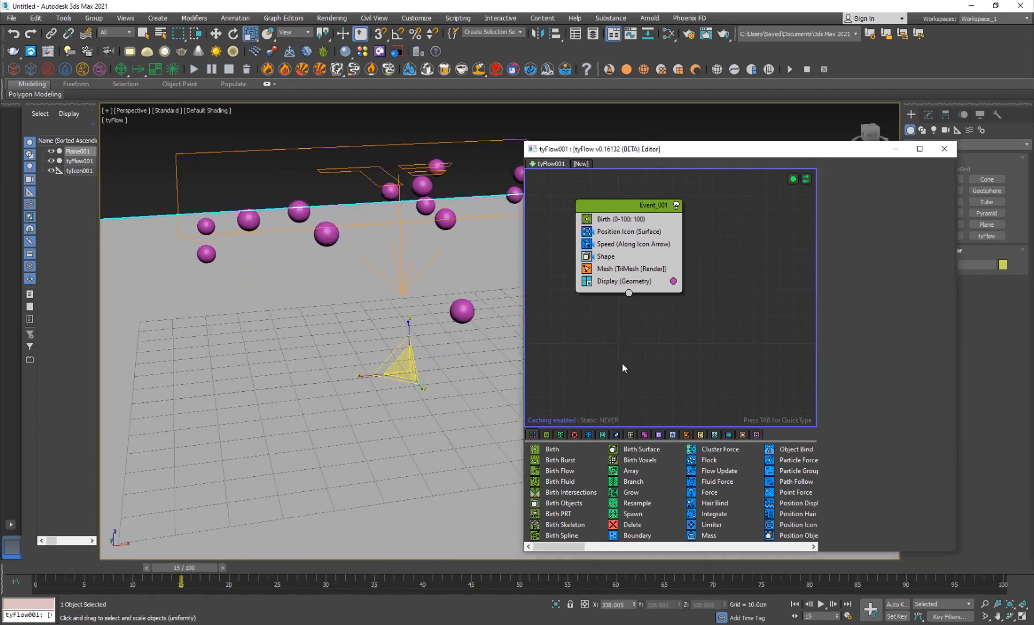
{"action": "left_click", "coordinate": [634, 205]}
{"action": "key", "text": "Tab"}
{"action": "type", "text": "clo"}
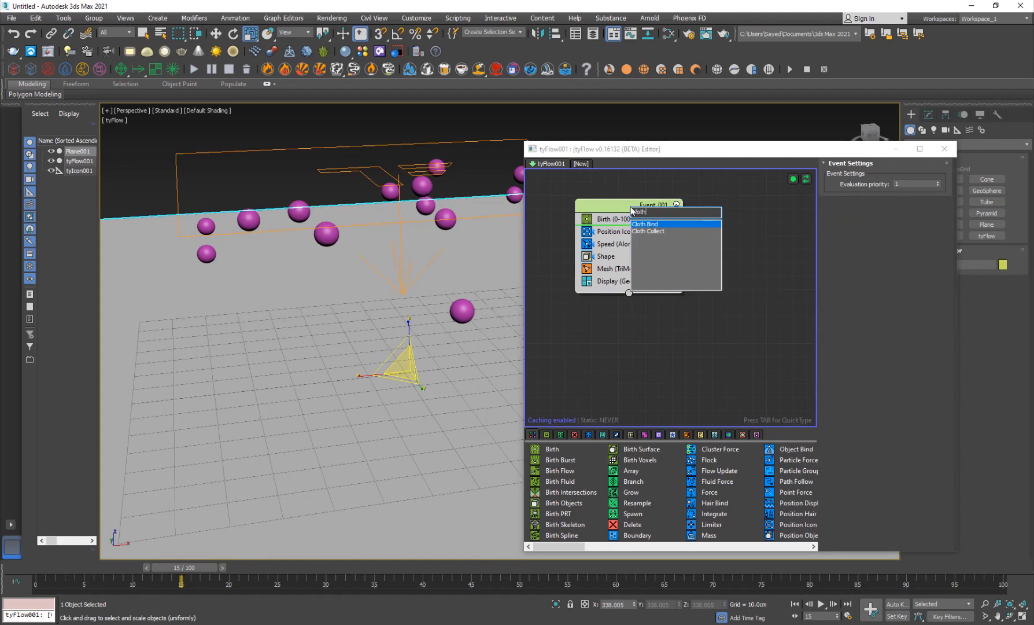
{"action": "type", "text": "th"}
{"action": "key", "text": "Return"}
{"action": "left_click_drag", "start_coordinate": [615, 231], "coordinate": [636, 285]}
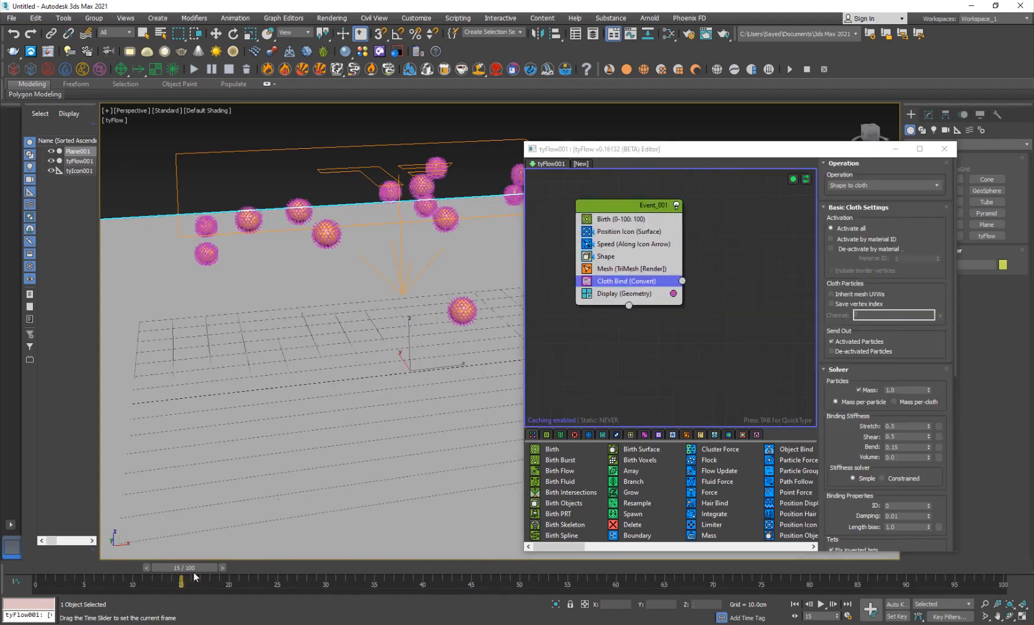
Scrub to frame 22 and disable marking of particles with no geometry in the Display operator.
{"action": "left_click_drag", "start_coordinate": [195, 573], "coordinate": [249, 575]}
{"action": "key", "text": "r"}
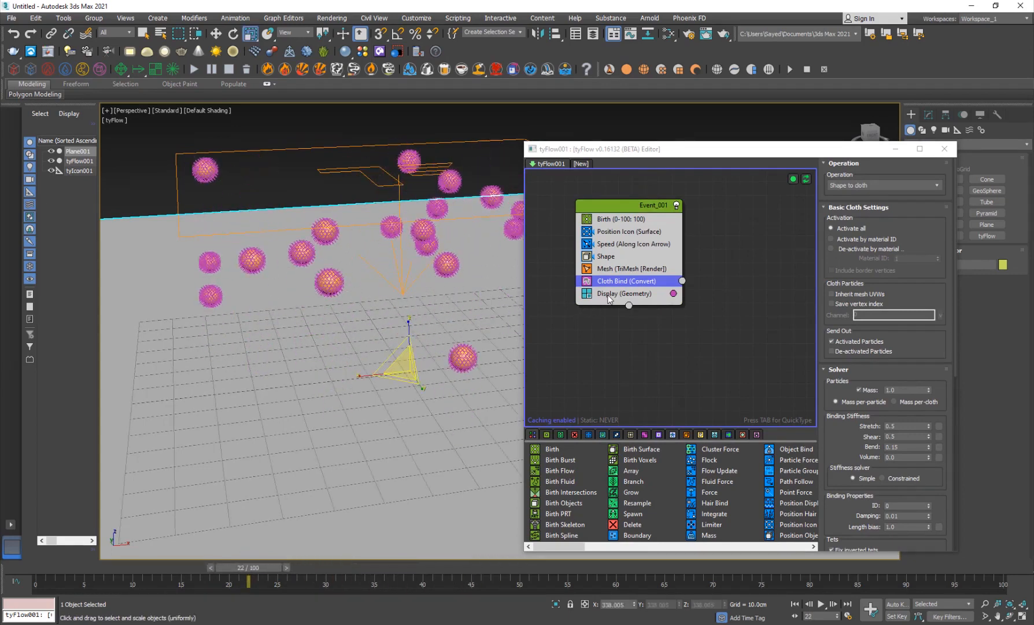
{"action": "left_click", "coordinate": [608, 295]}
{"action": "scroll", "coordinate": [861, 459], "scroll_direction": "down", "scroll_amount": 3}
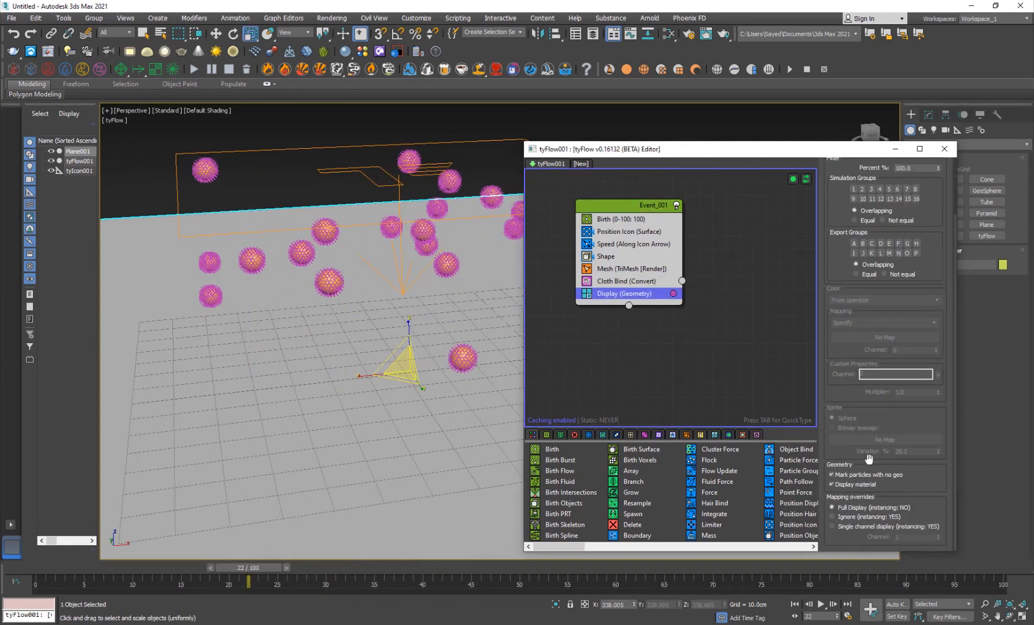
{"action": "left_click", "coordinate": [866, 475]}
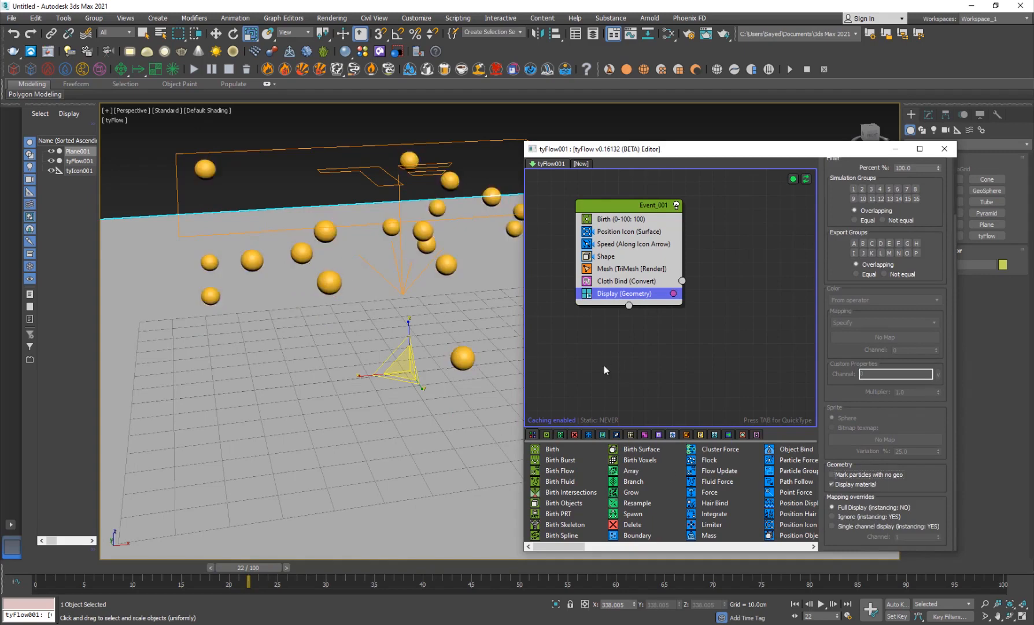
Add a Collision operator to Event_001 between Cloth Bind and Display, and pick the ground plane Plane001 as its collider.
{"action": "left_click_drag", "start_coordinate": [75, 571], "coordinate": [175, 572]}
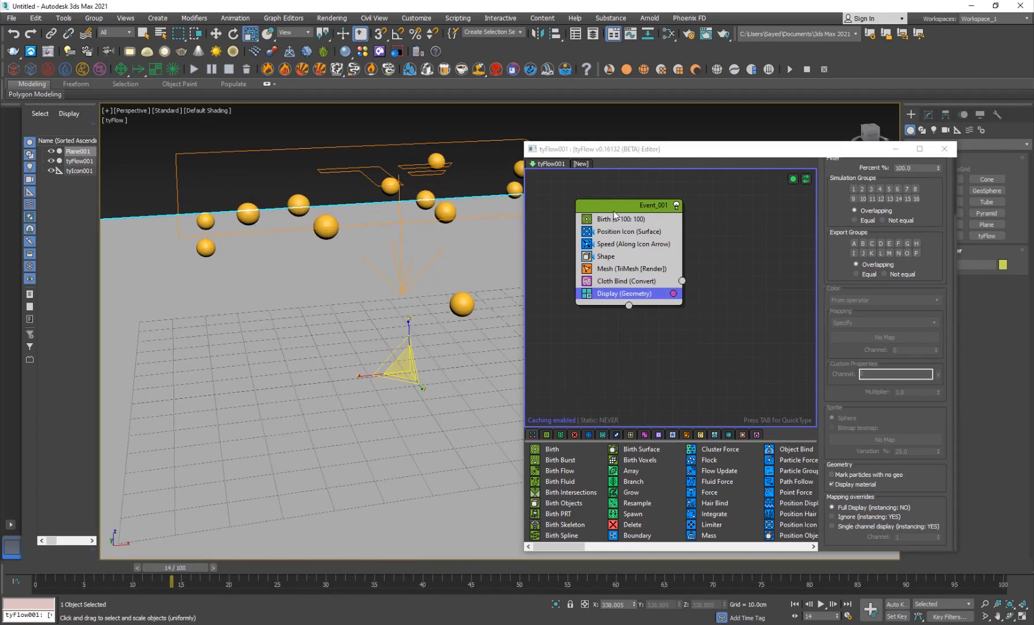
{"action": "key", "text": "Tab"}
{"action": "type", "text": "coll"}
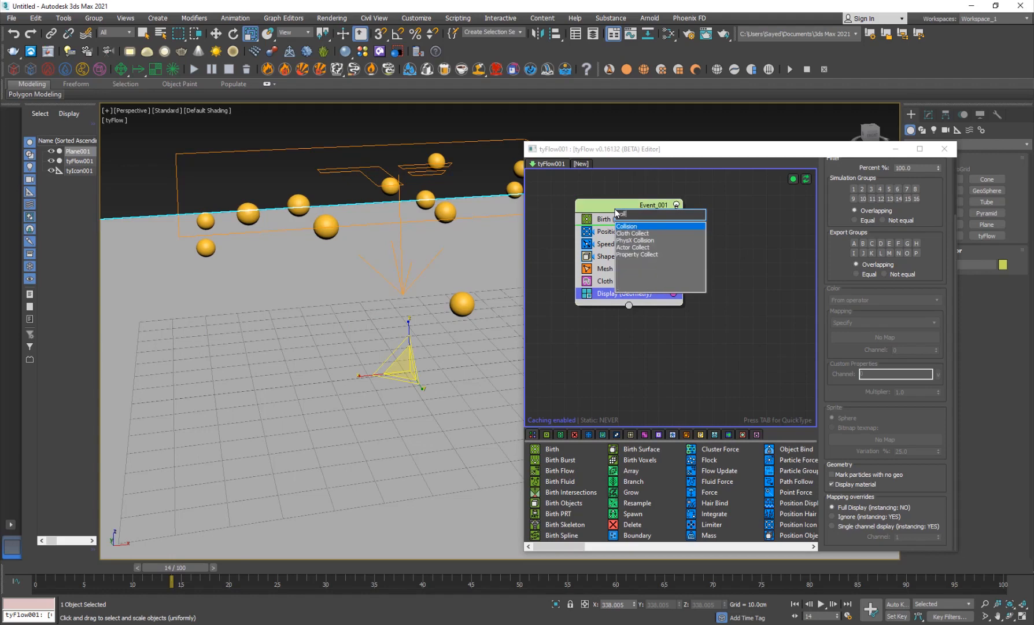
{"action": "key", "text": "Return"}
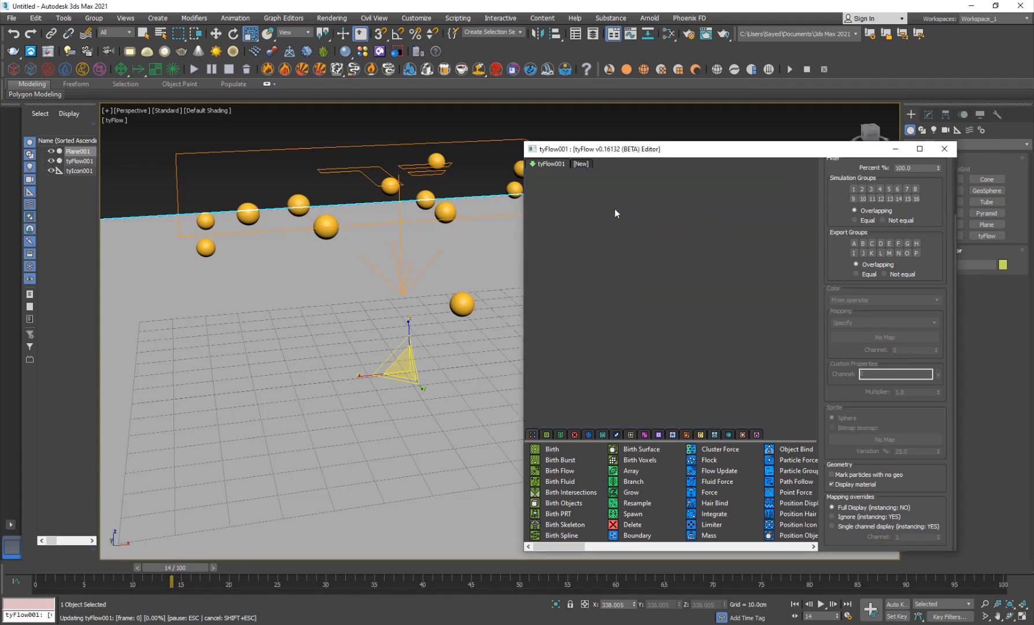
{"action": "left_click_drag", "start_coordinate": [614, 235], "coordinate": [639, 296]}
{"action": "left_click", "coordinate": [863, 307]}
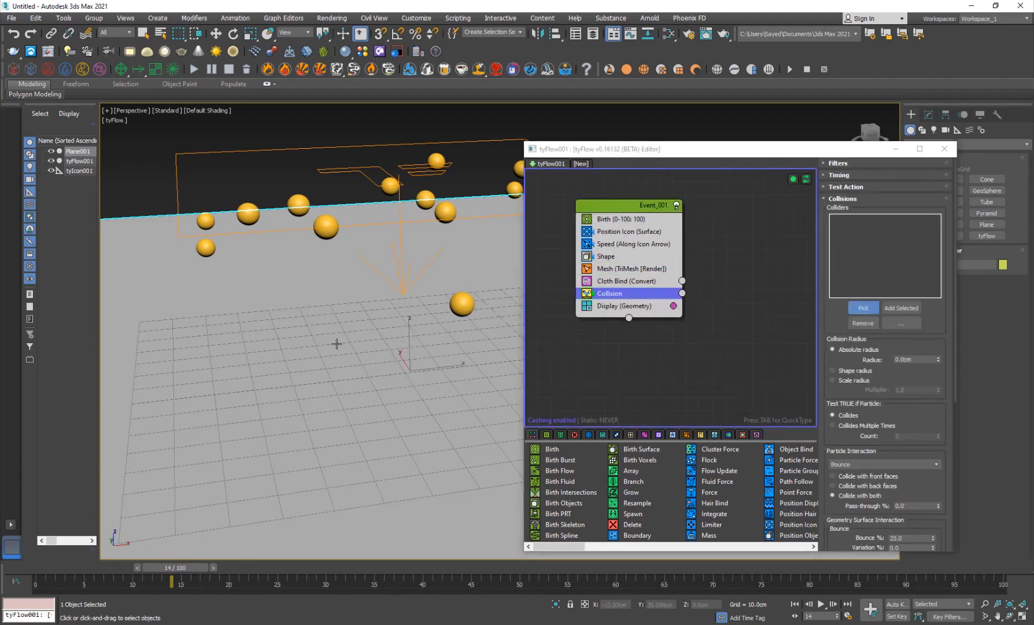
{"action": "left_click", "coordinate": [326, 383]}
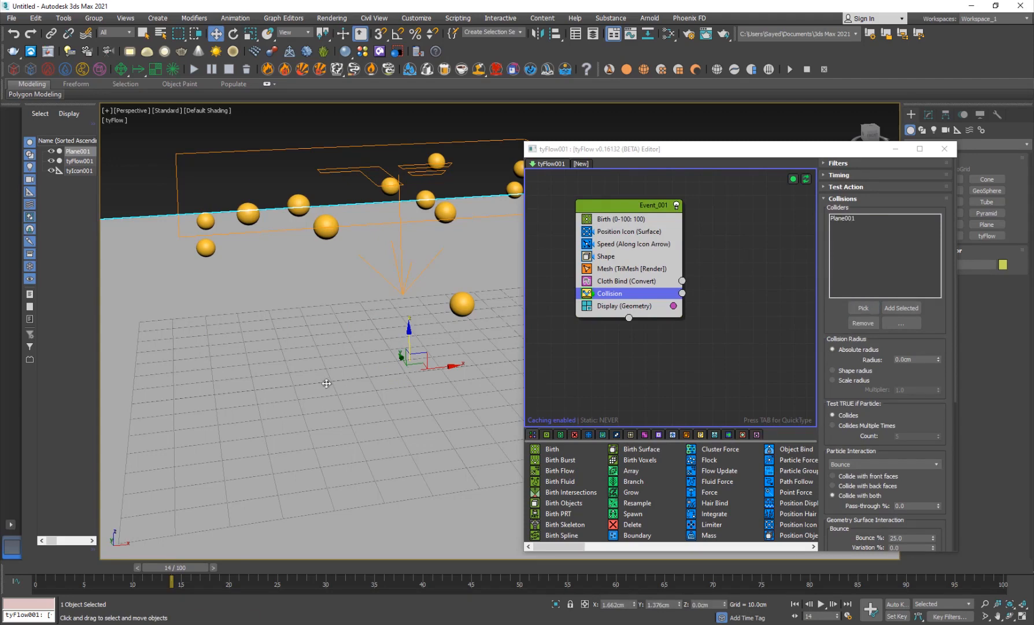
Set the Collision operator's radius mode to Shape radius and scrub the timeline to frame 31.
{"action": "left_click", "coordinate": [854, 370]}
{"action": "left_click_drag", "start_coordinate": [82, 568], "coordinate": [485, 577]}
{"action": "left_click_drag", "start_coordinate": [568, 583], "coordinate": [350, 567]}
{"action": "key", "text": "w"}
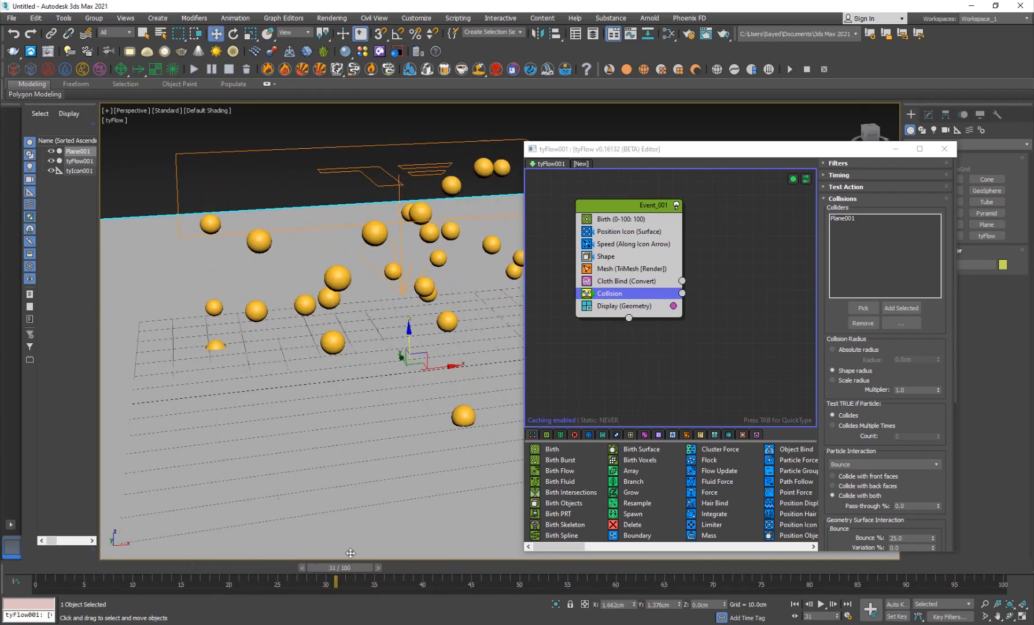
Set the Cloth Bind operator's stretch and shear stiffness to 0.8 and scrub to frame 32.
{"action": "left_click", "coordinate": [643, 281]}
{"action": "left_click_drag", "start_coordinate": [868, 441], "coordinate": [872, 345]}
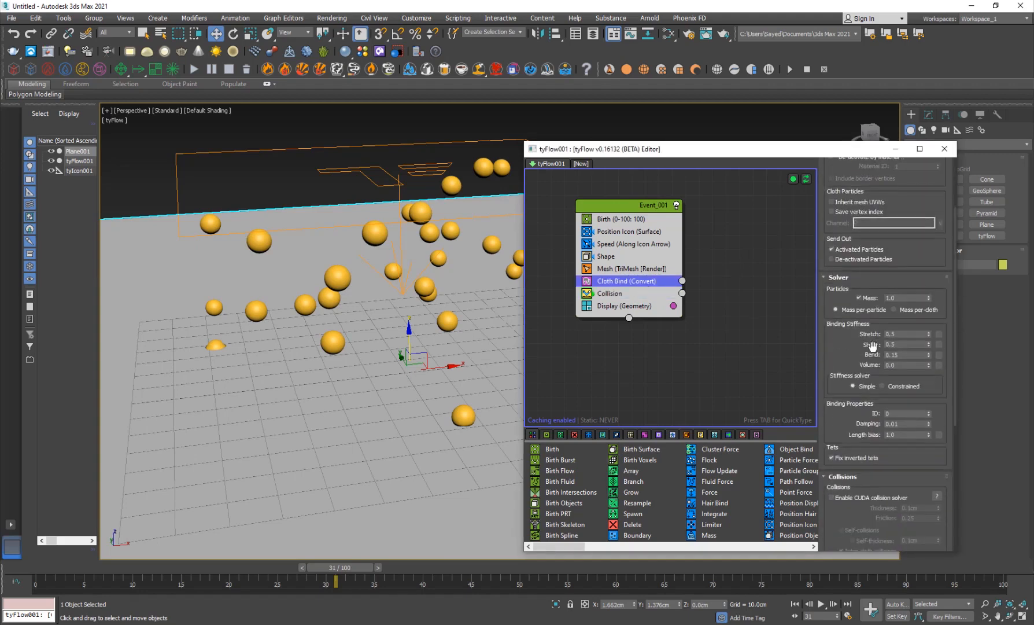
{"action": "type", "text": ".8"}
{"action": "key", "text": "Tab"}
{"action": "type", "text": ".8"}
{"action": "key", "text": "Return"}
{"action": "mouse_move", "coordinate": [348, 565]}
{"action": "left_mouse_down"}
{"action": "mouse_move", "coordinate": [385, 568]}
{"action": "mouse_move", "coordinate": [356, 571]}
{"action": "mouse_move", "coordinate": [386, 565]}
{"action": "mouse_move", "coordinate": [356, 561]}
{"action": "left_mouse_up"}
Enable the CUDA collision solver with self-collisions in the Cloth Bind operator and scrub the timeline to frame 36.
{"action": "scroll", "coordinate": [910, 494], "scroll_direction": "down", "scroll_amount": 3}
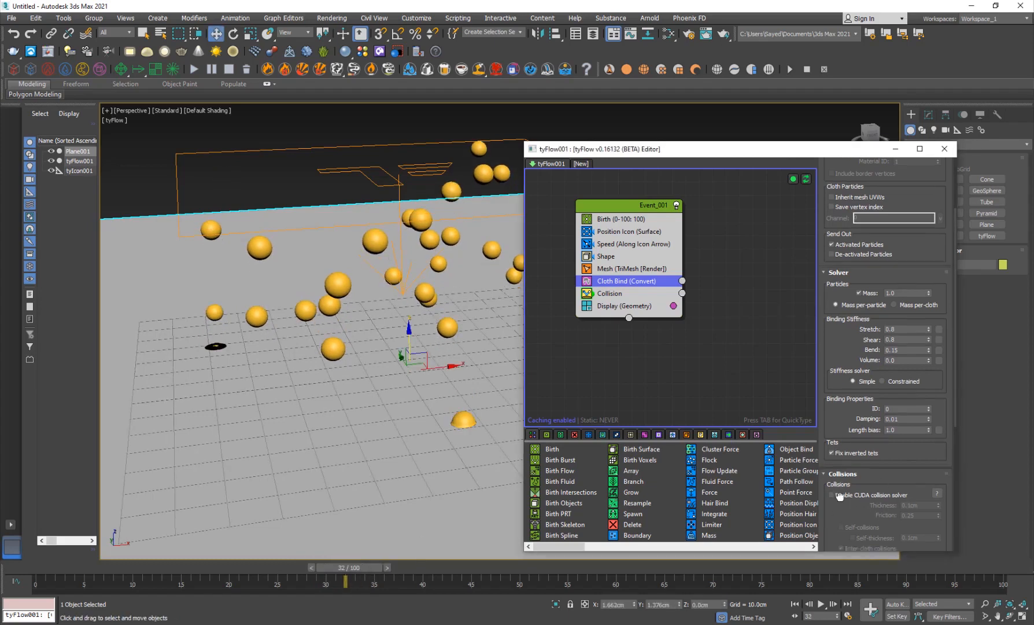
{"action": "left_click", "coordinate": [843, 402]}
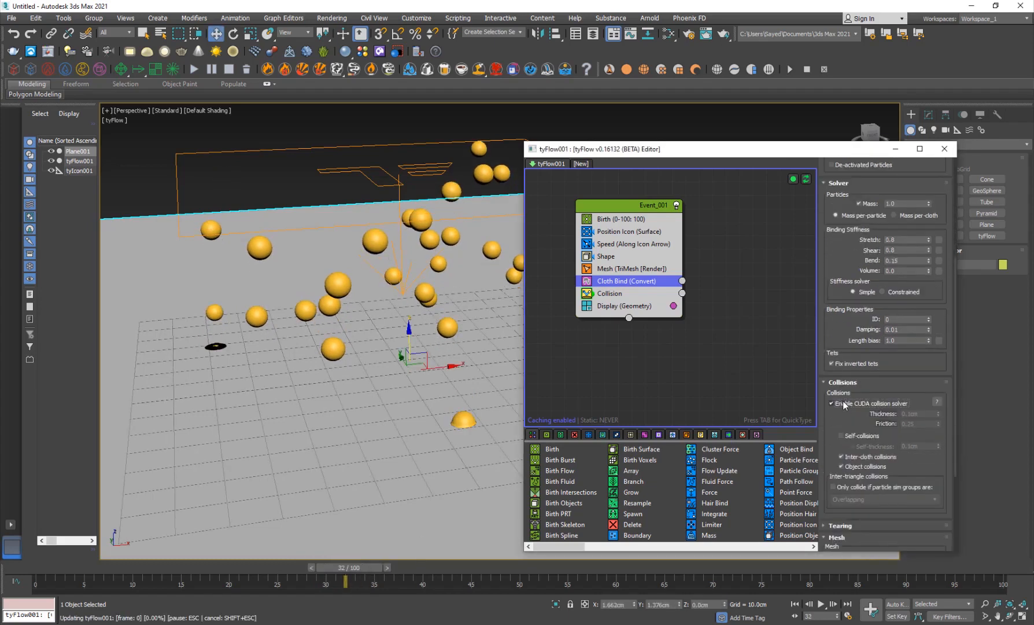
{"action": "left_click", "coordinate": [861, 436]}
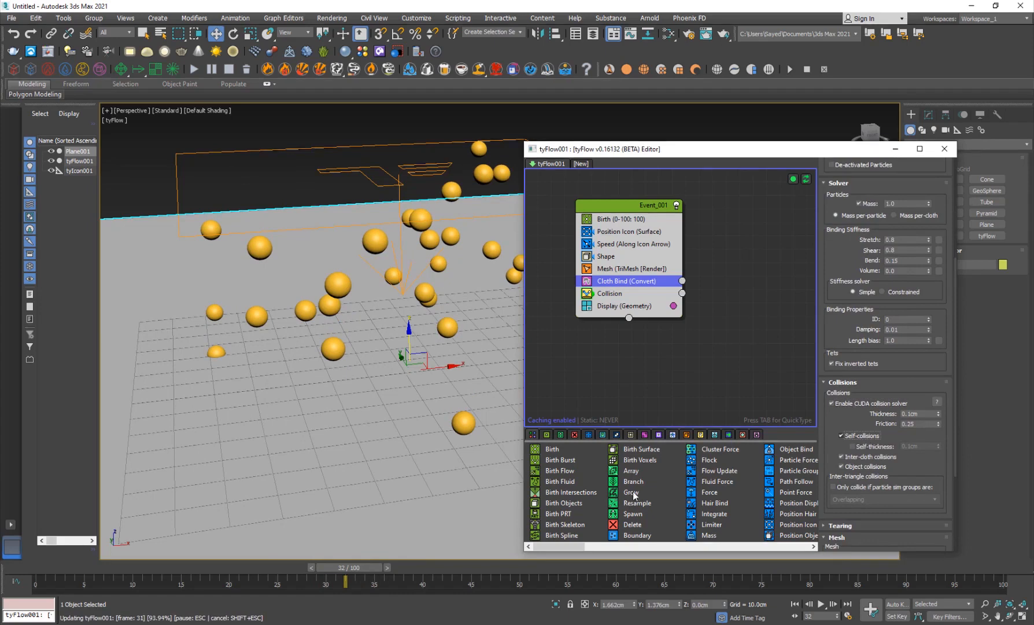
{"action": "left_click_drag", "start_coordinate": [336, 572], "coordinate": [339, 458]}
{"action": "key", "text": "w"}
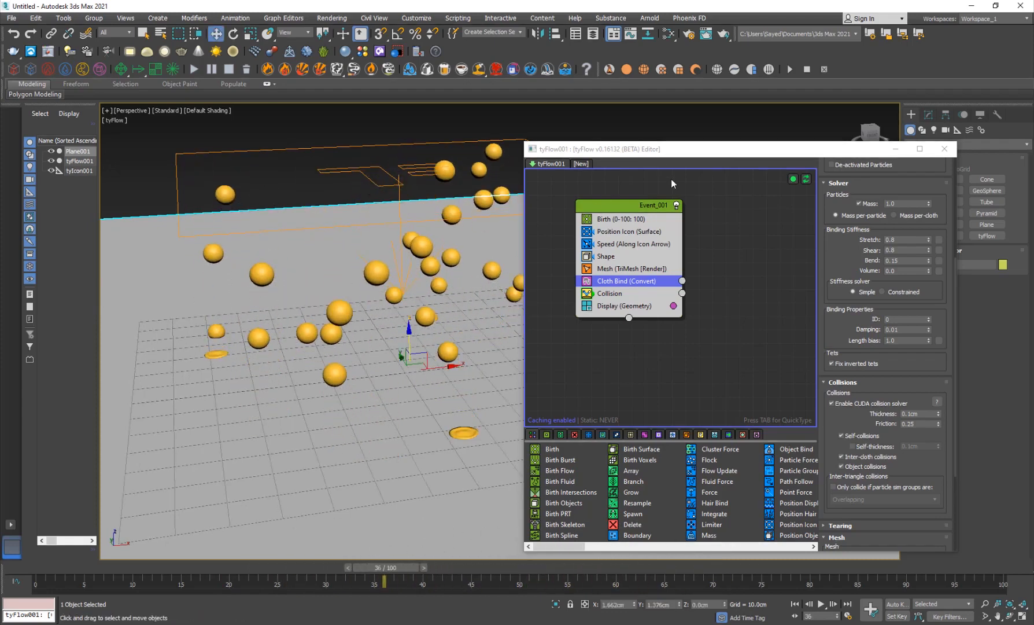
Add a Force operator to Event_001 with a built-in gravity strength of -0.2 cm and scrub to frame 39.
{"action": "key", "text": "Tab"}
{"action": "type", "text": "fo"}
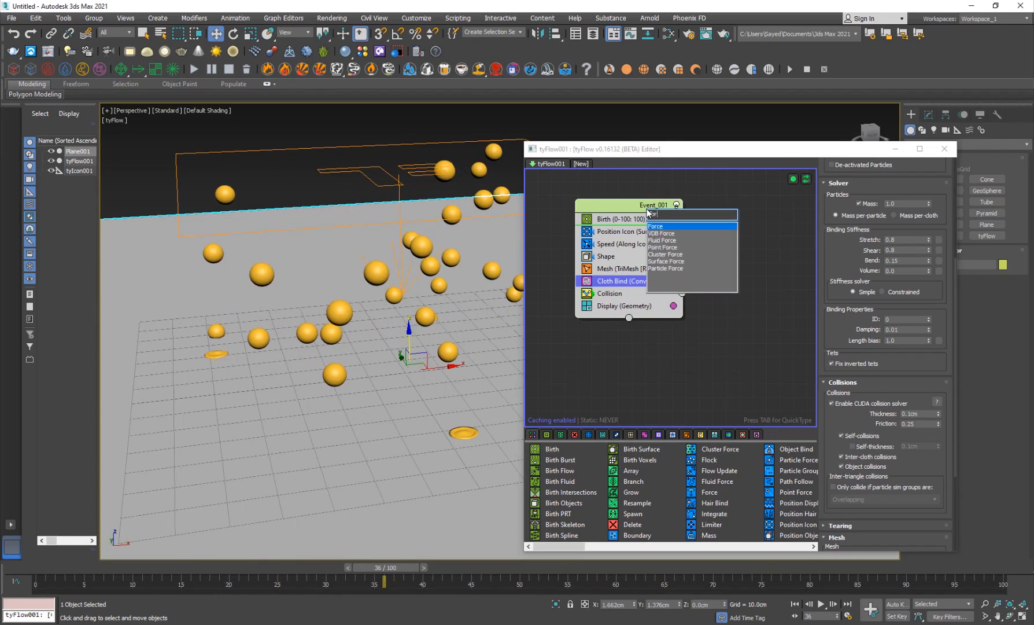
{"action": "type", "text": "r"}
{"action": "key", "text": "Return"}
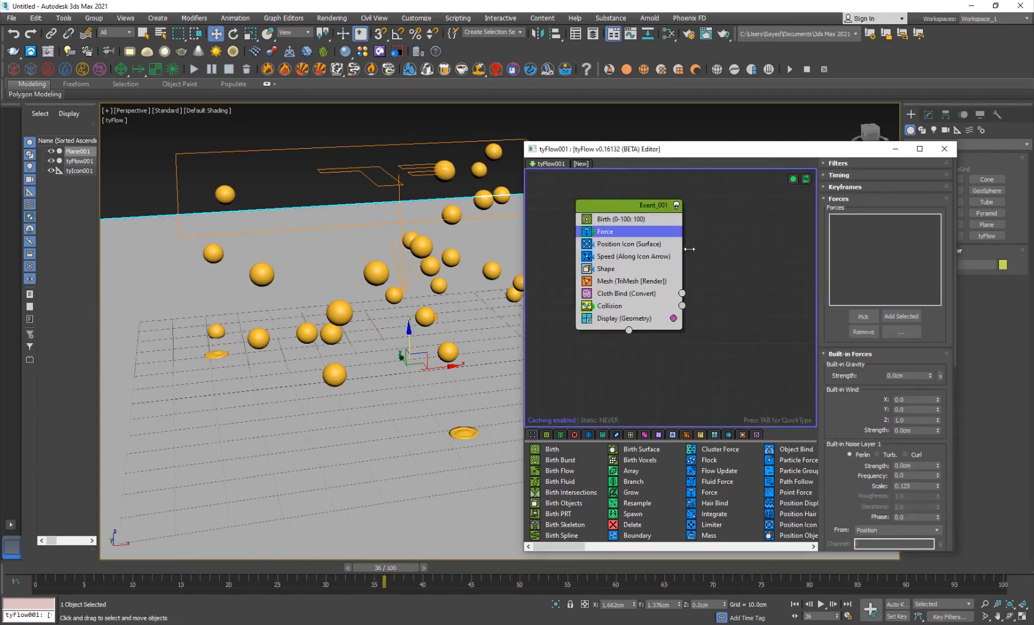
{"action": "left_click_drag", "start_coordinate": [872, 409], "coordinate": [866, 349]}
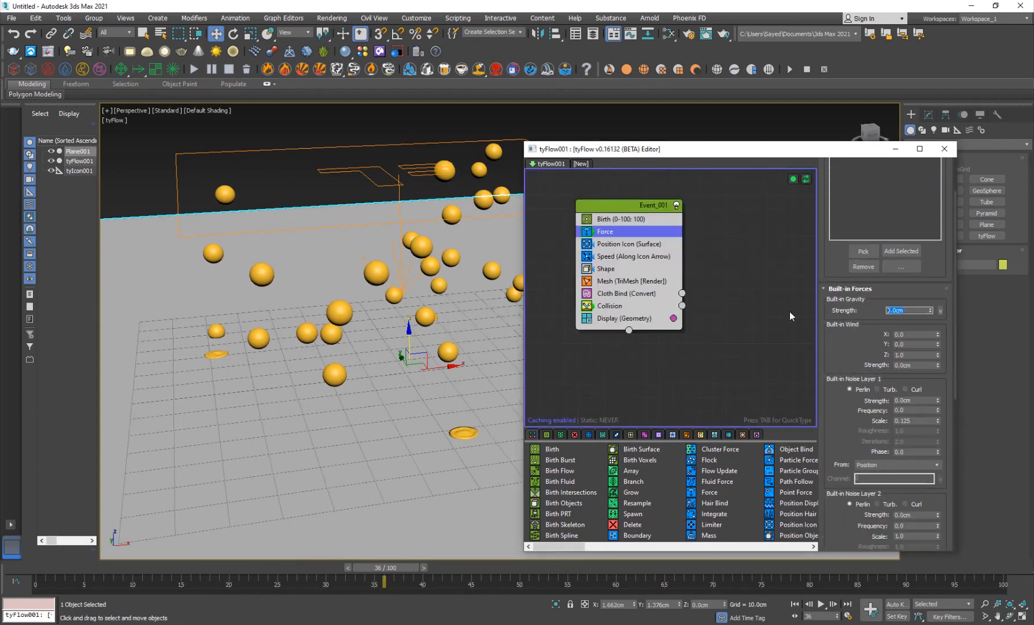
{"action": "type", "text": "-0.2"}
{"action": "key", "text": "Return"}
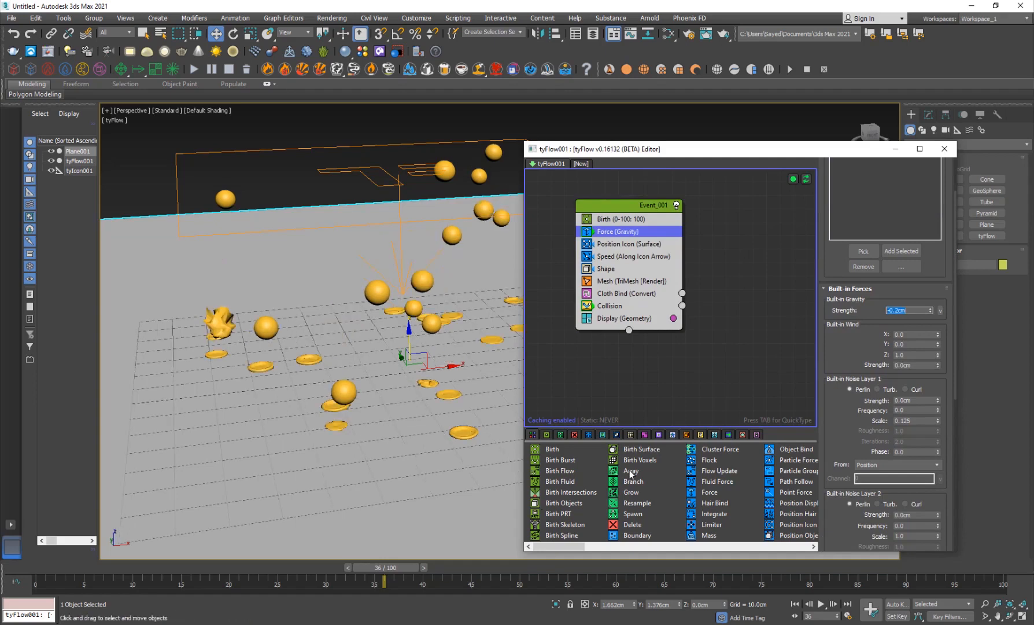
{"action": "left_click_drag", "start_coordinate": [225, 568], "coordinate": [415, 570]}
{"action": "key", "text": "w"}
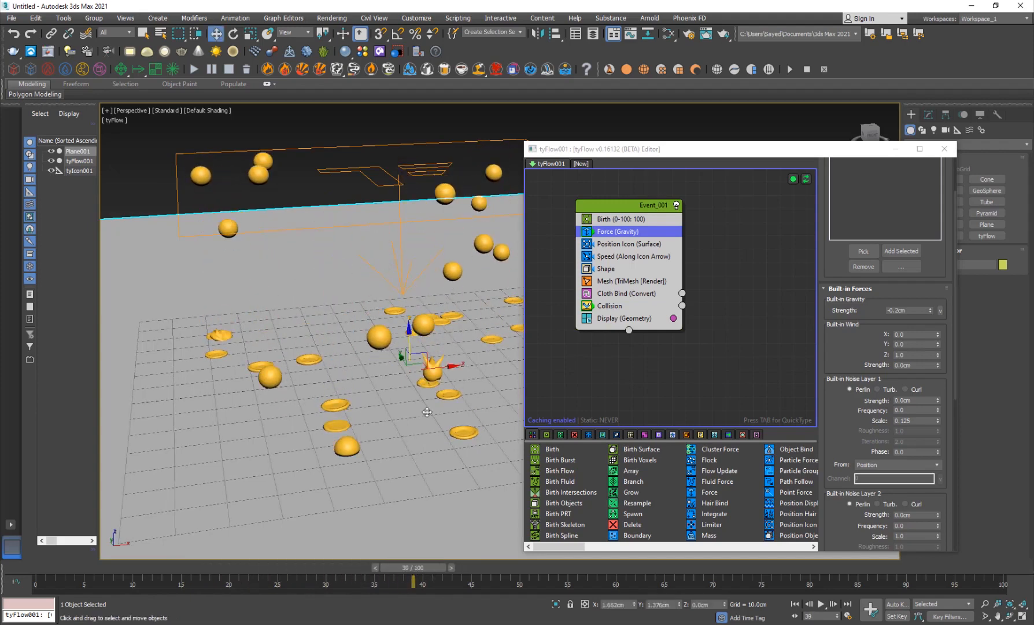
Show edged faces on the deformed spheres, select the tyFlow001 object and minimize the tyFlow editor.
{"action": "scroll", "coordinate": [417, 376], "scroll_direction": "up", "scroll_amount": 4}
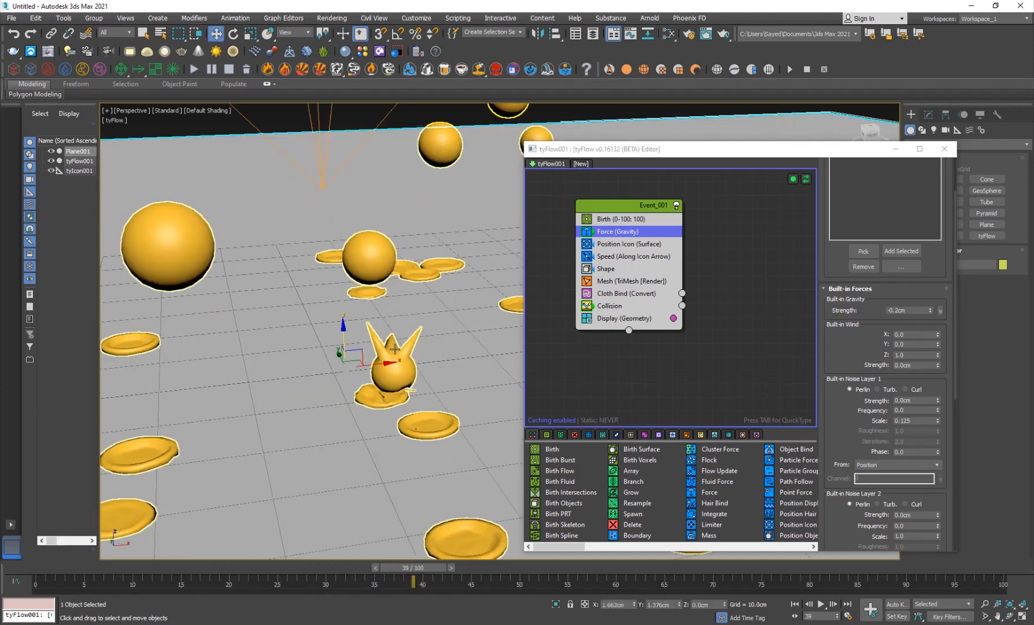
{"action": "key", "text": "F4"}
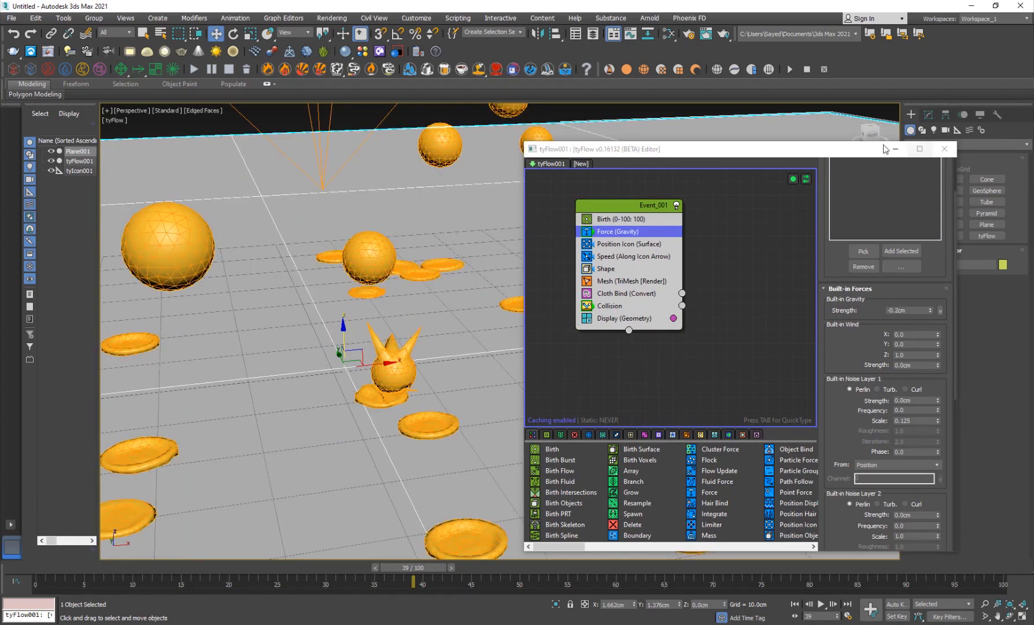
{"action": "left_click_drag", "start_coordinate": [883, 149], "coordinate": [552, 159]}
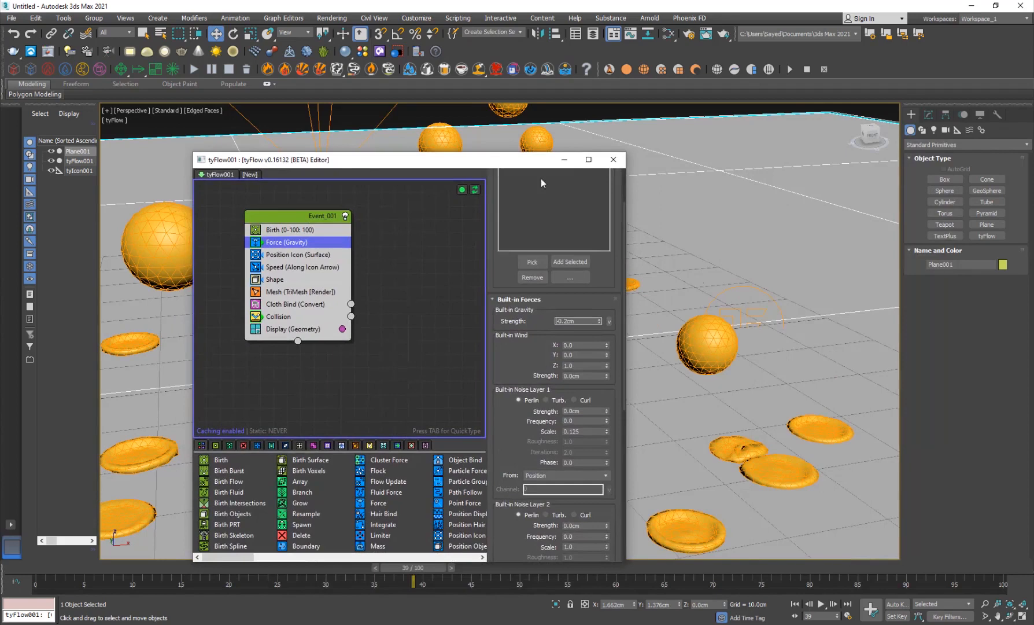
{"action": "left_click", "coordinate": [761, 323]}
{"action": "left_click", "coordinate": [564, 159]}
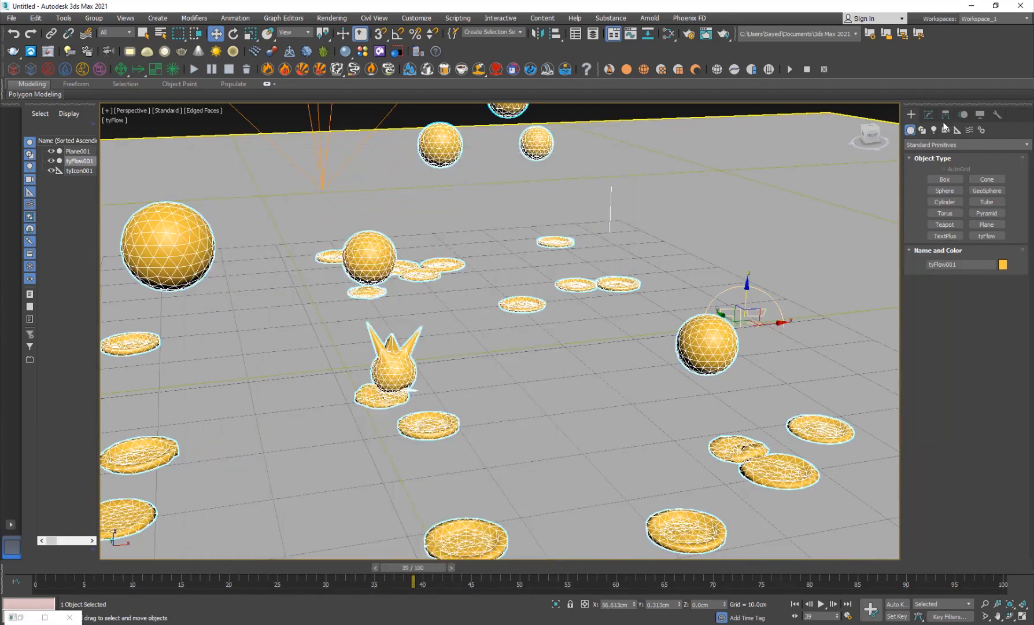
Set the tyFlow001 simulation time step to 1/4 Frame in its main settings.
{"action": "left_click", "coordinate": [928, 114]}
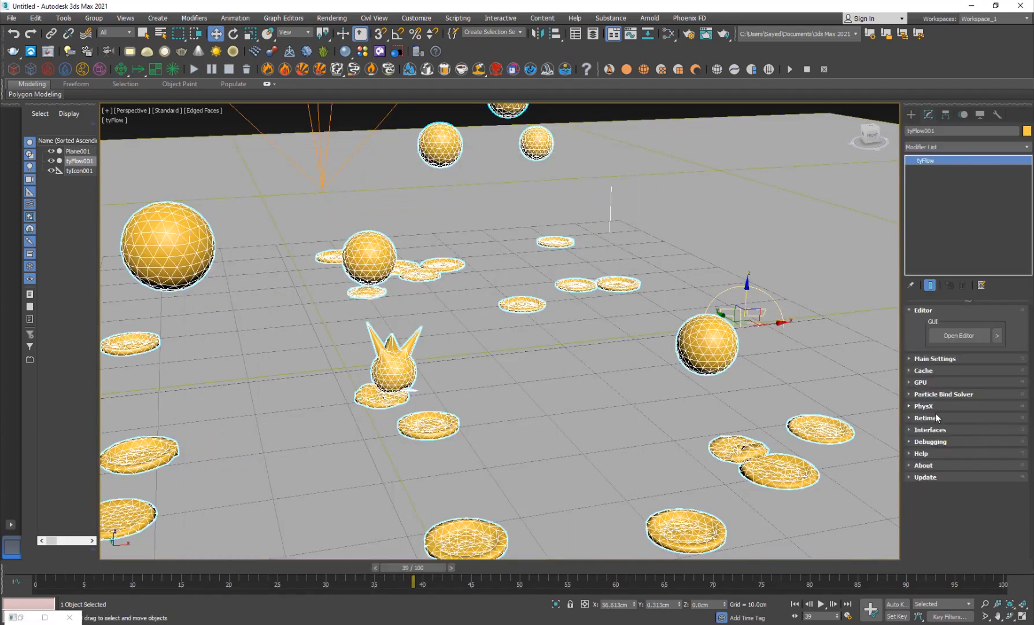
{"action": "left_click", "coordinate": [932, 360]}
{"action": "left_click_drag", "start_coordinate": [924, 428], "coordinate": [923, 410]}
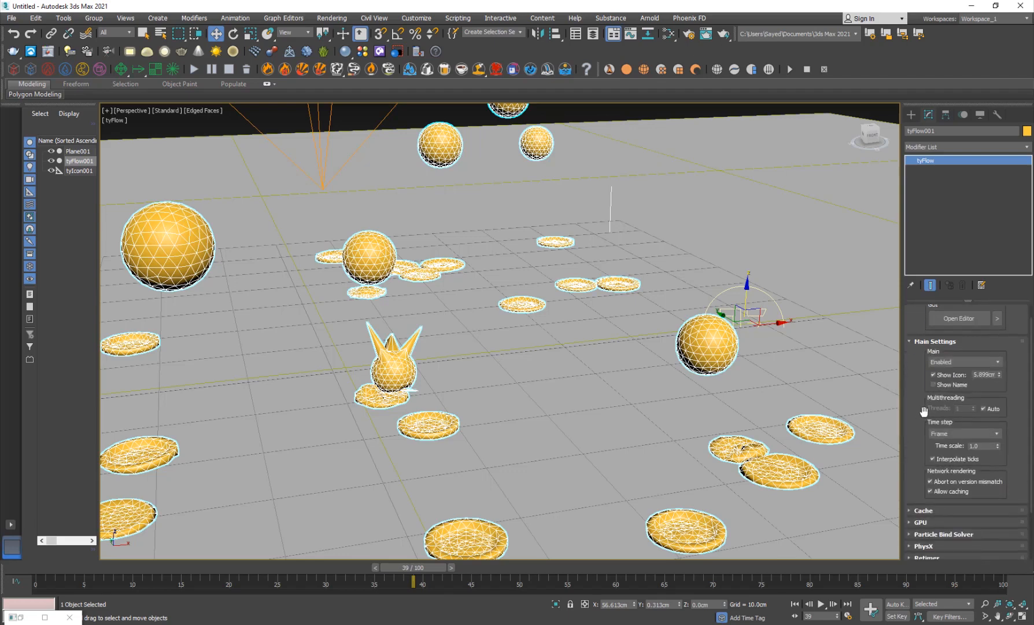
{"action": "left_click", "coordinate": [945, 432]}
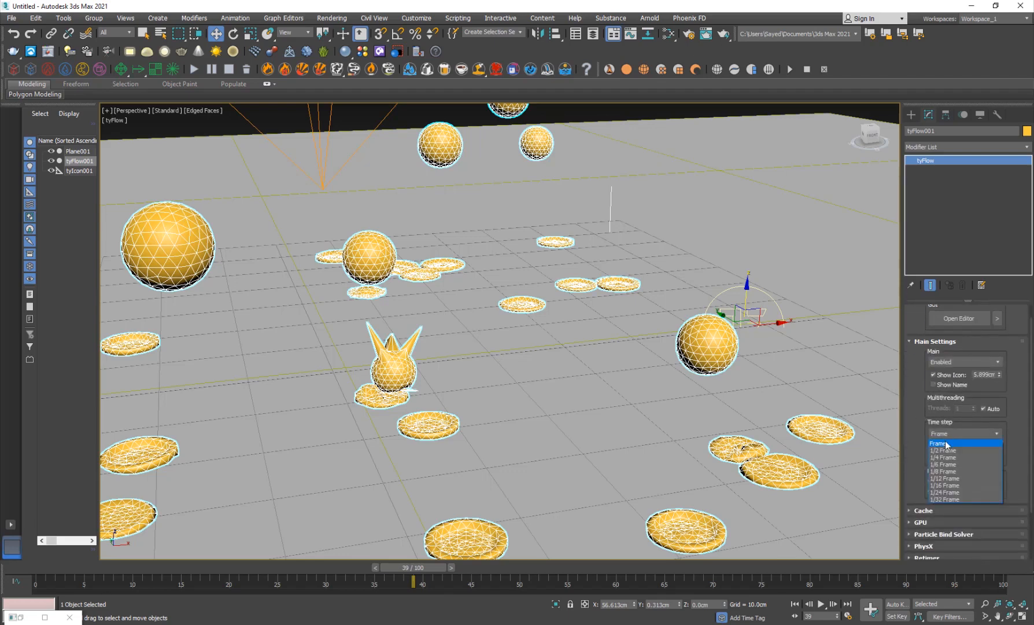
{"action": "left_click", "coordinate": [943, 457]}
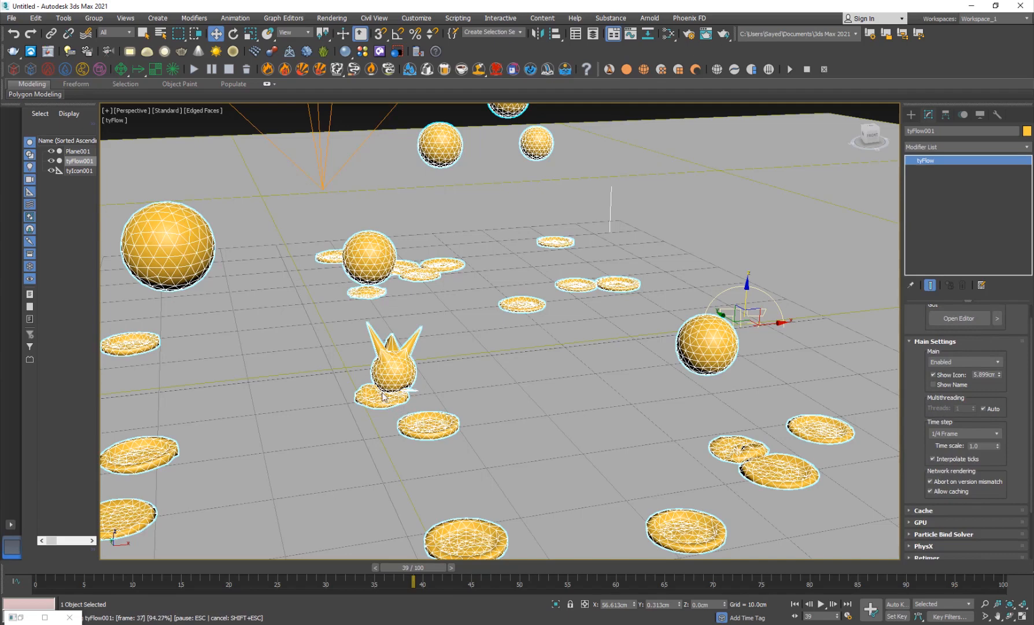
Select the ground plane, turn off edged faces and scrub the timeline to frame 41 to check the spheres' collisions.
{"action": "left_click", "coordinate": [493, 362]}
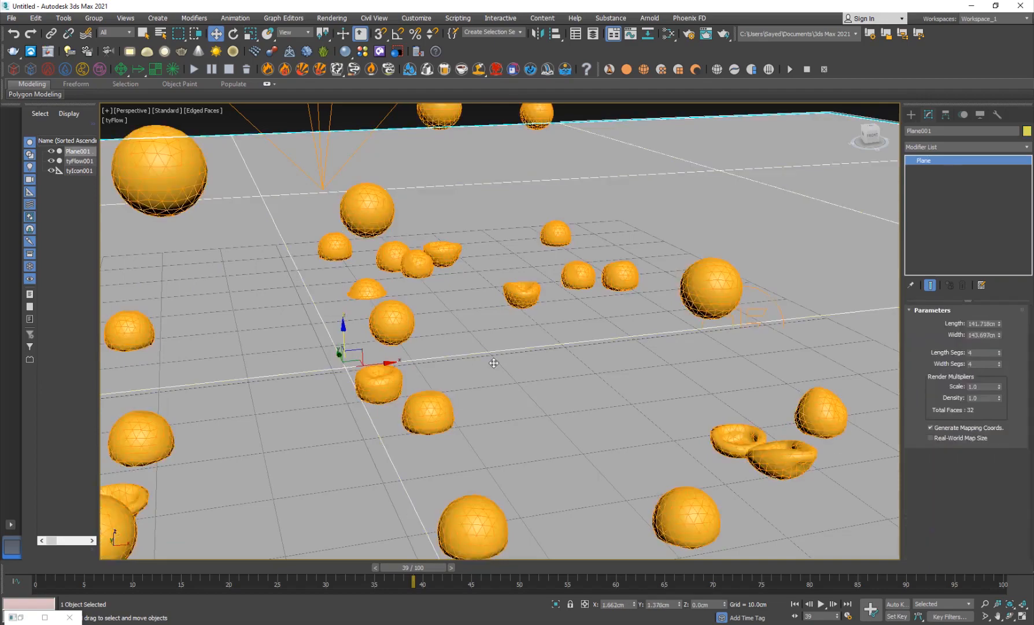
{"action": "key", "text": "F3"}
{"action": "key", "text": "F3"}
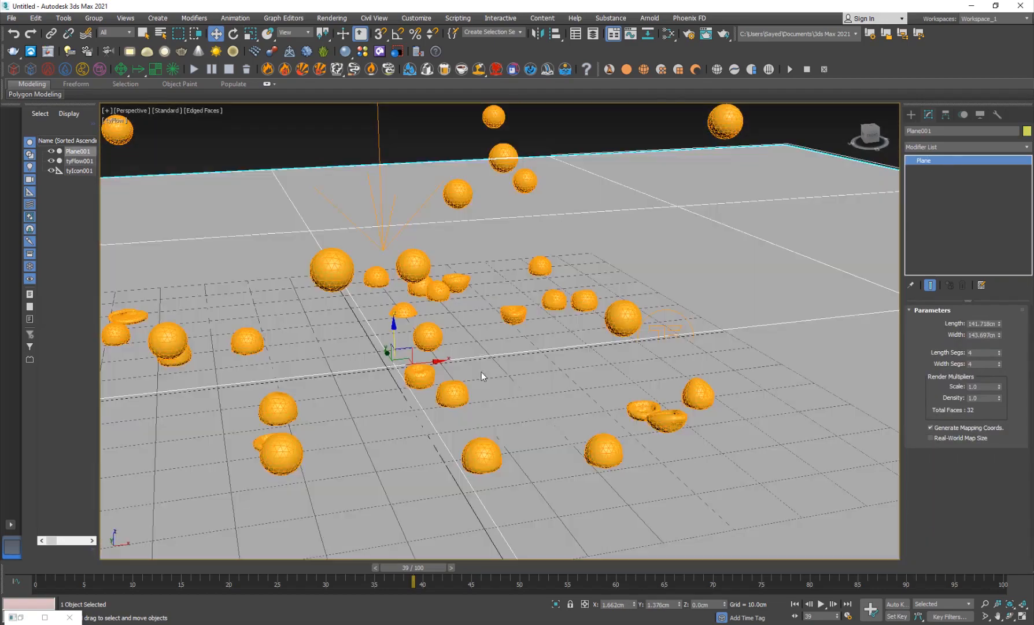
{"action": "key", "text": "F4"}
{"action": "middle_click_drag", "start_coordinate": [371, 370], "coordinate": [408, 375]}
{"action": "scroll", "coordinate": [408, 375], "scroll_direction": "down", "scroll_amount": 4}
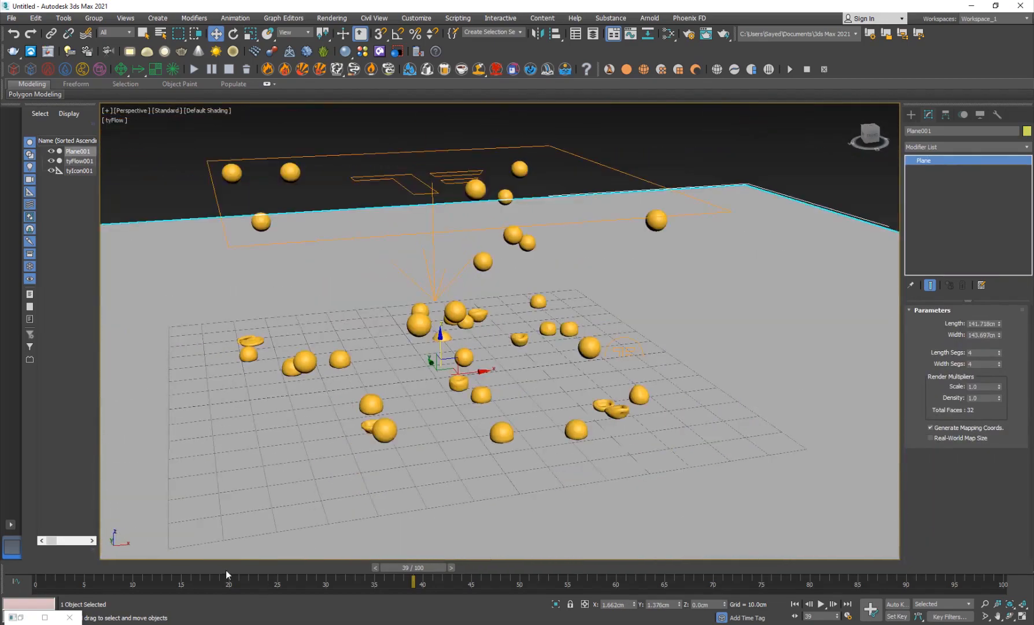
{"action": "left_click_drag", "start_coordinate": [226, 569], "coordinate": [442, 574]}
{"action": "key", "text": "w"}
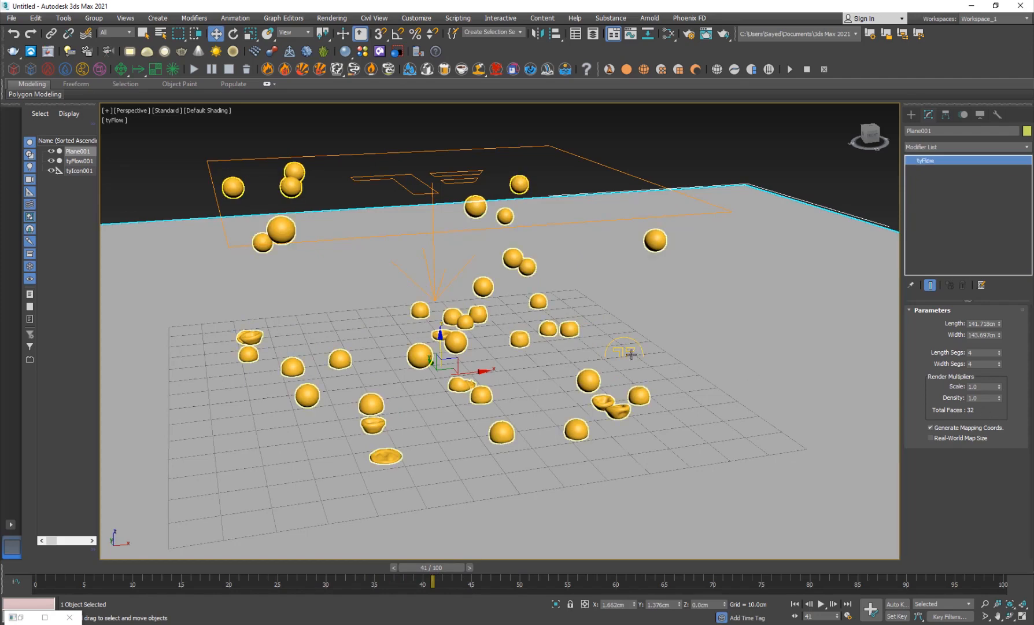
Select tyFlow001 again and review its time step options, keeping 1/4 Frame.
{"action": "left_click", "coordinate": [631, 354]}
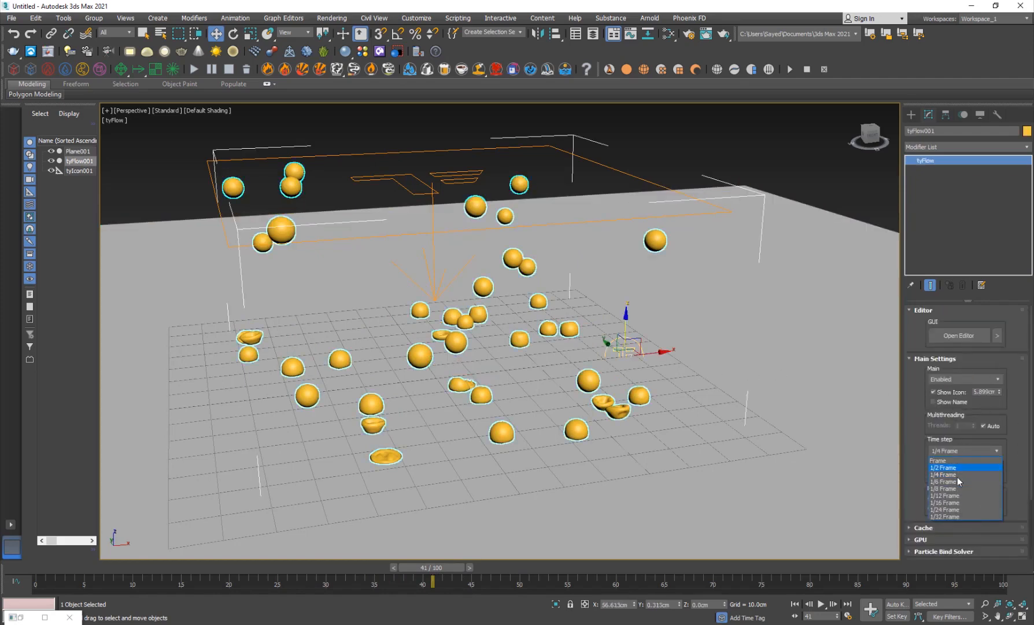
{"action": "left_click", "coordinate": [773, 425]}
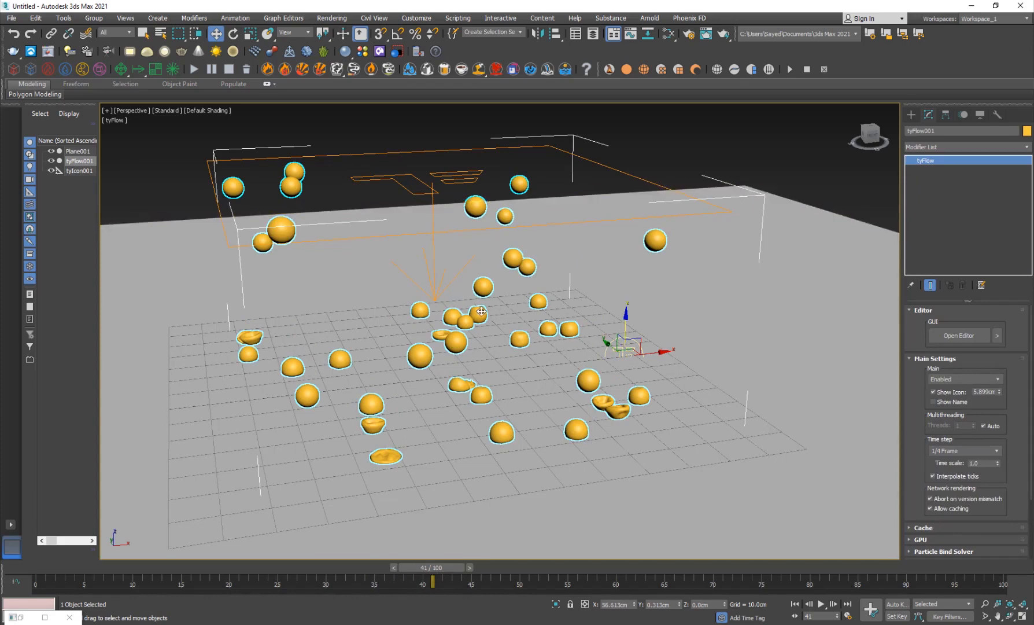
{"action": "scroll", "coordinate": [438, 389], "scroll_direction": "up", "scroll_amount": 3}
{"action": "scroll", "coordinate": [438, 389], "scroll_direction": "down", "scroll_amount": 3}
Switch to Premiere Pro and preview the rendered Balls-1 clip from 00:00:03:00.
{"action": "left_click_drag", "start_coordinate": [232, 567], "coordinate": [472, 573]}
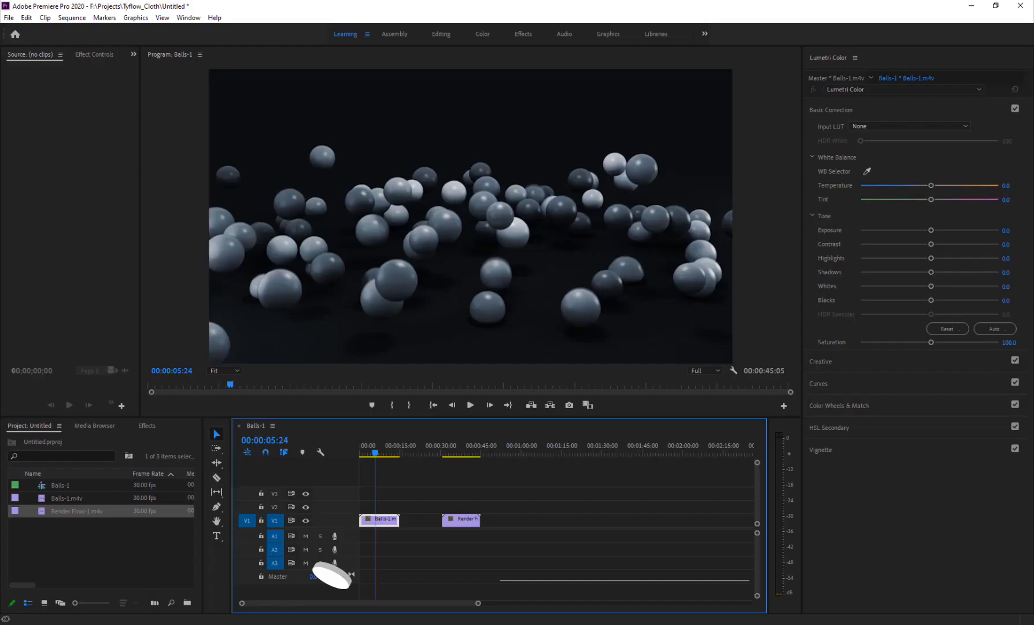
{"action": "left_click_drag", "start_coordinate": [381, 456], "coordinate": [369, 458]}
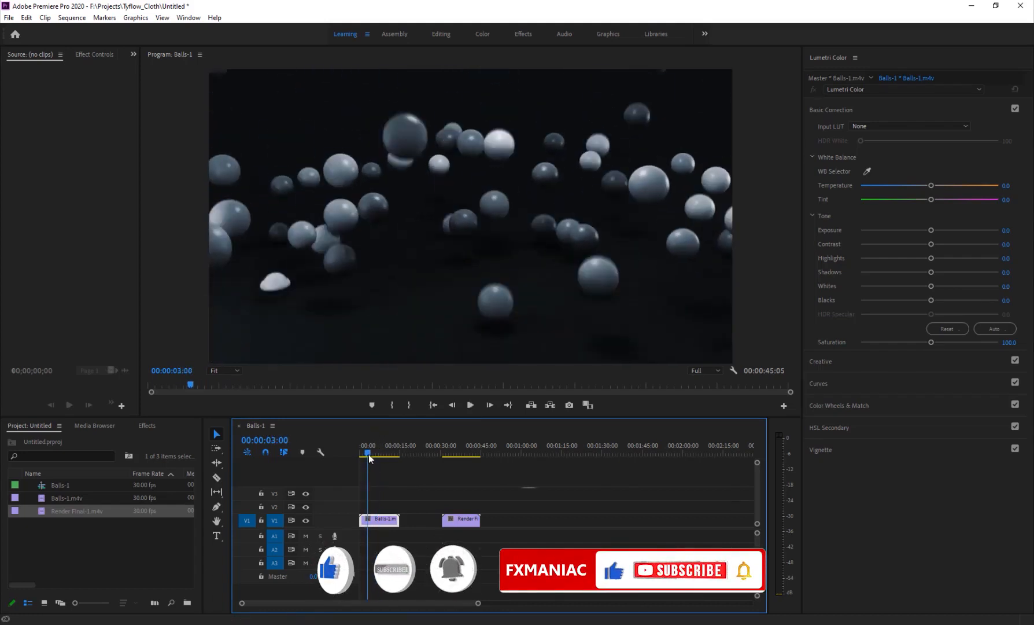
{"action": "key", "text": "space"}
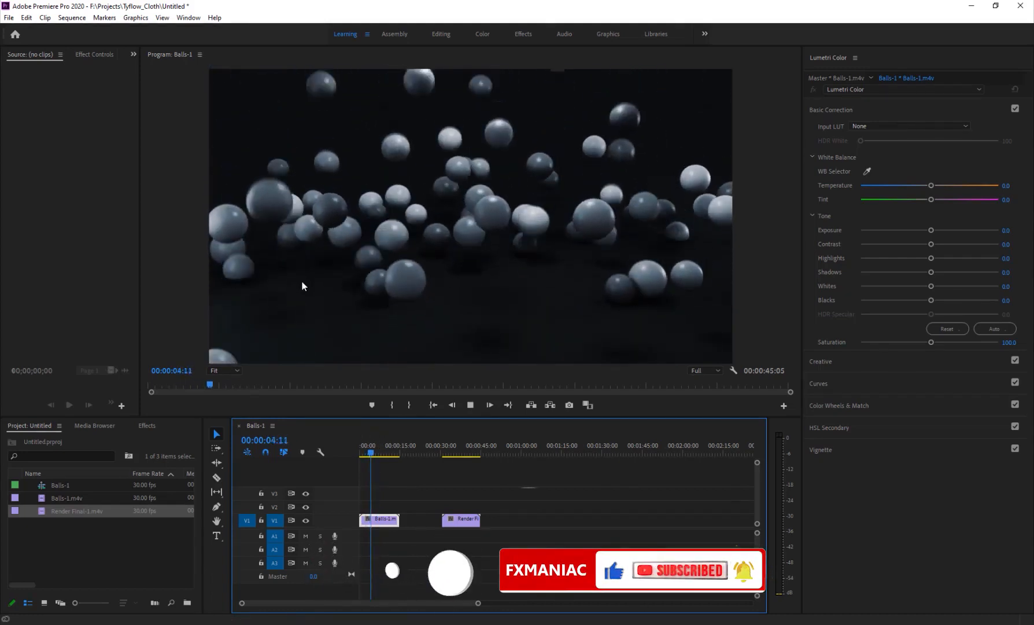
{"action": "key", "text": "space"}
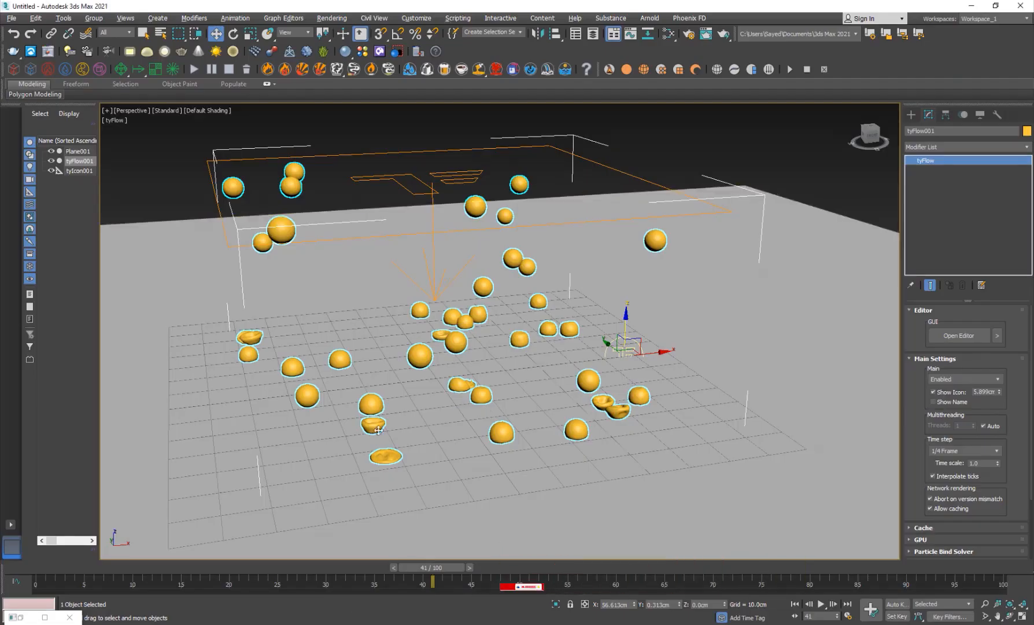
Restore the tyFlow001 editor beside the viewport, go back to frame 4 and set the Birth operator's total to 60 particles.
{"action": "left_click", "coordinate": [45, 618]}
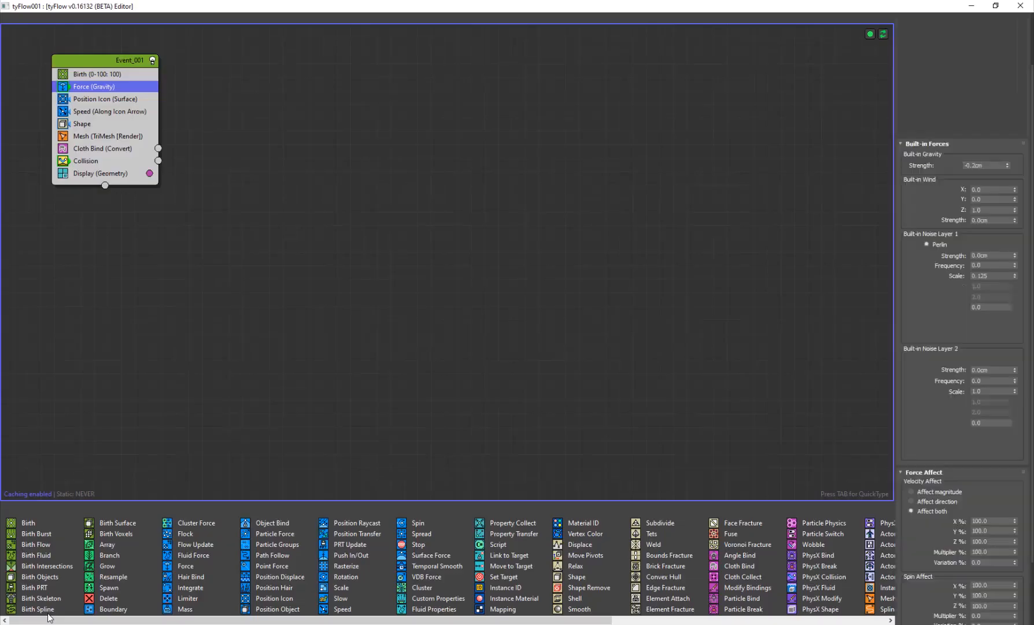
{"action": "left_click_drag", "start_coordinate": [136, 3], "coordinate": [613, 150]}
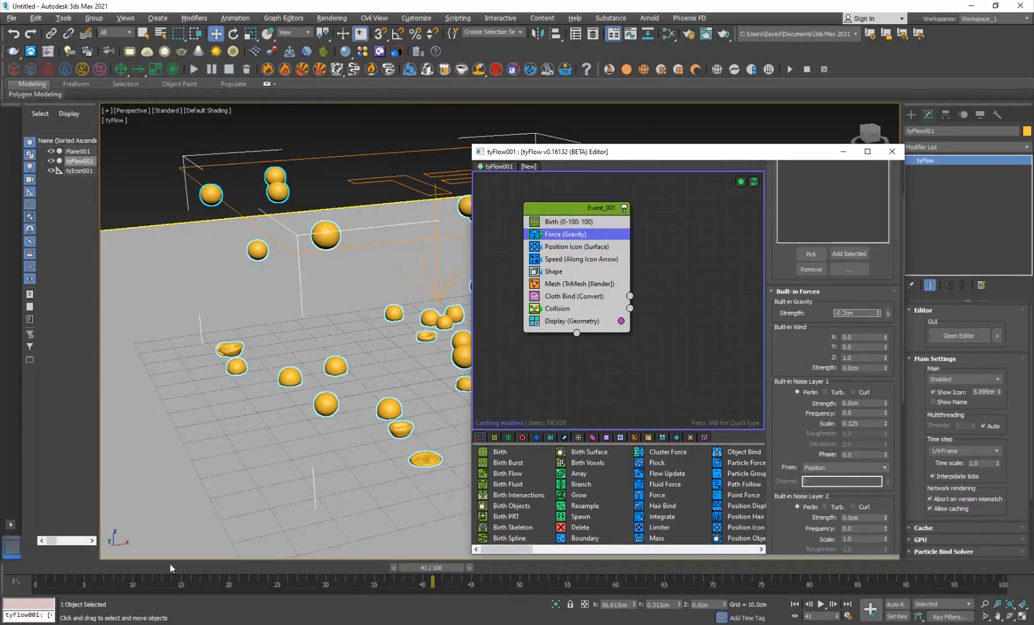
{"action": "left_click_drag", "start_coordinate": [160, 567], "coordinate": [84, 569]}
{"action": "left_click", "coordinate": [584, 222]}
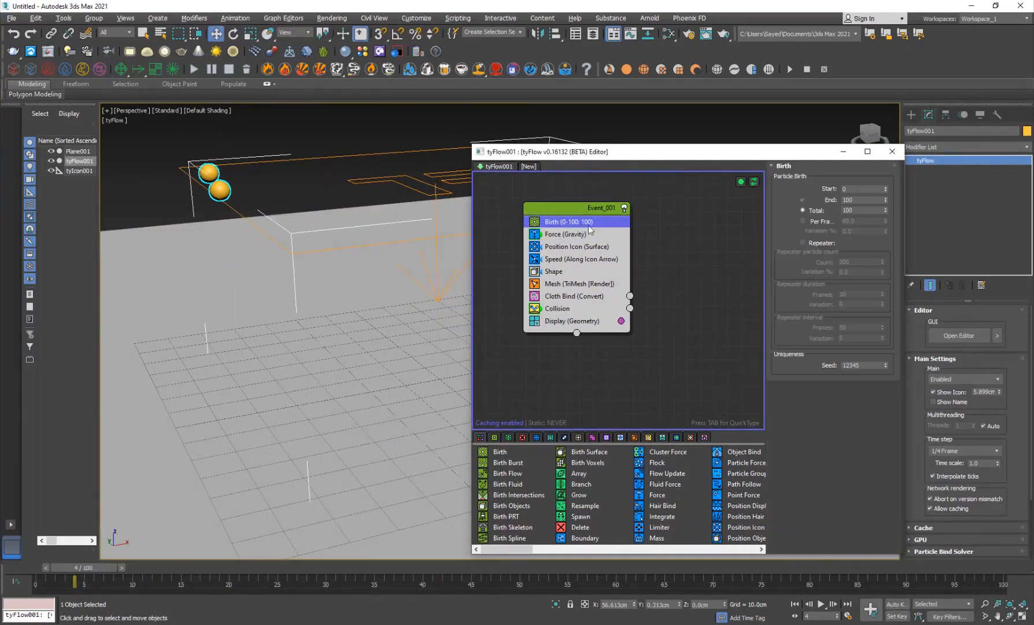
{"action": "type", "text": "60"}
{"action": "key", "text": "Return"}
Set the Shape operator's size scale to 1000%.
{"action": "left_click", "coordinate": [560, 272]}
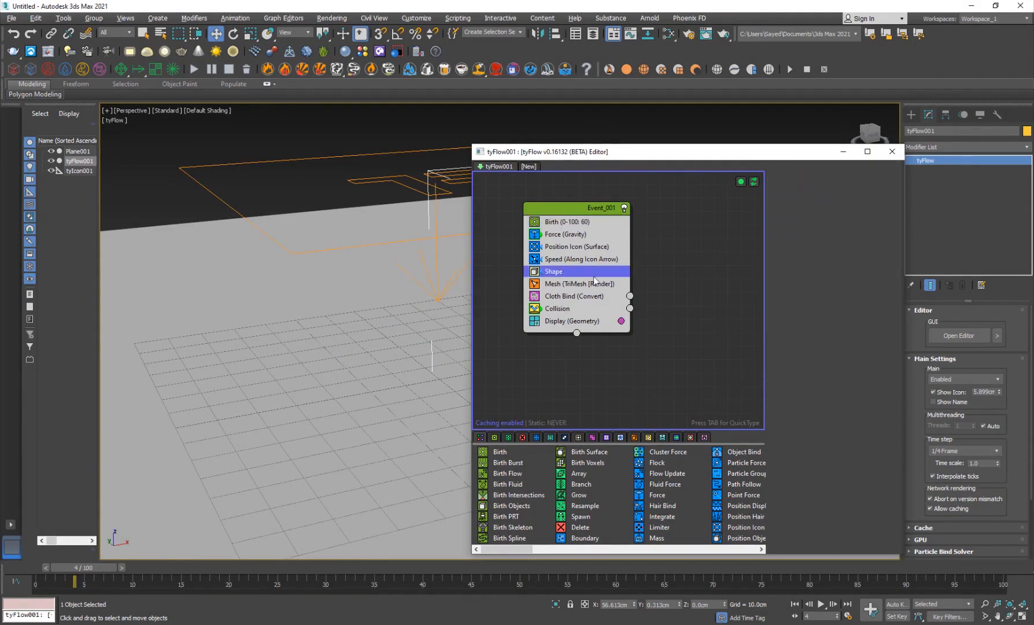
{"action": "scroll", "coordinate": [848, 423], "scroll_direction": "down", "scroll_amount": 5}
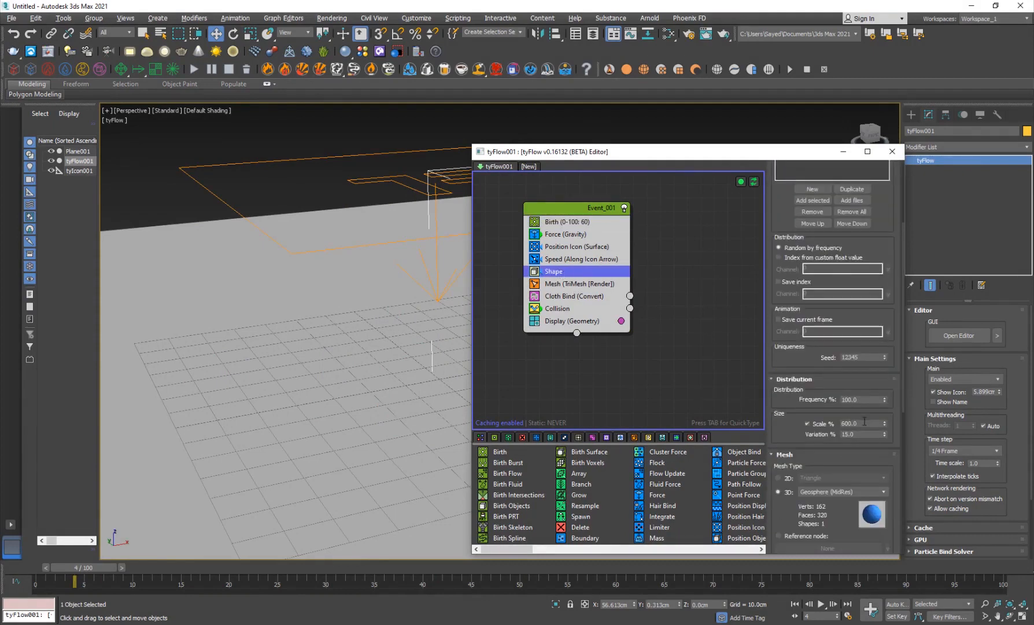
{"action": "type", "text": "1000"}
{"action": "key", "text": "Return"}
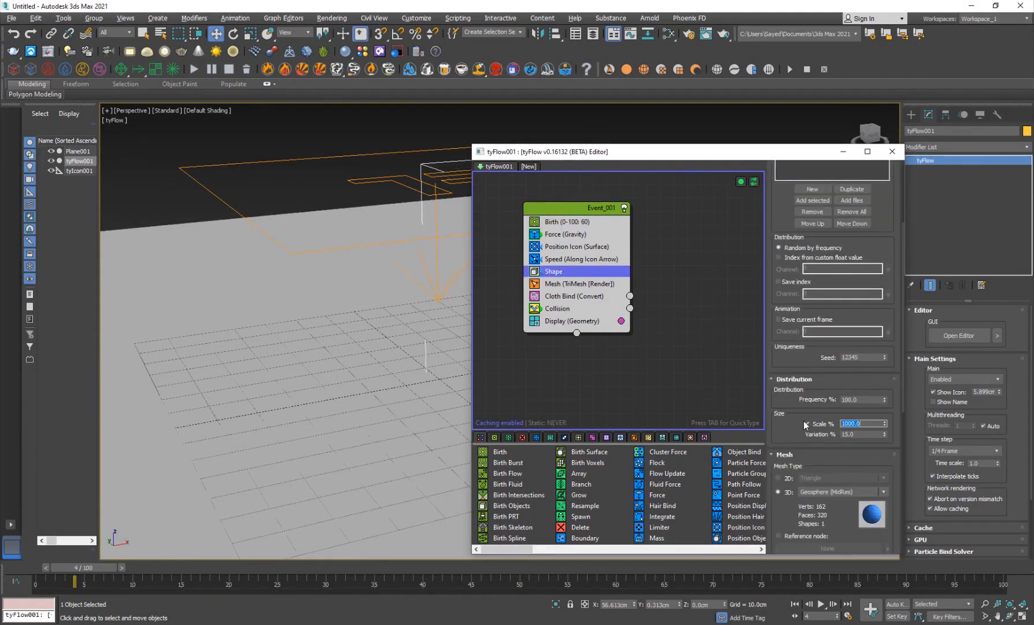
Scrub the timeline to frame 40 and on to frame 52 to check how the enlarged spheres fall and collide.
{"action": "left_click_drag", "start_coordinate": [140, 573], "coordinate": [423, 577]}
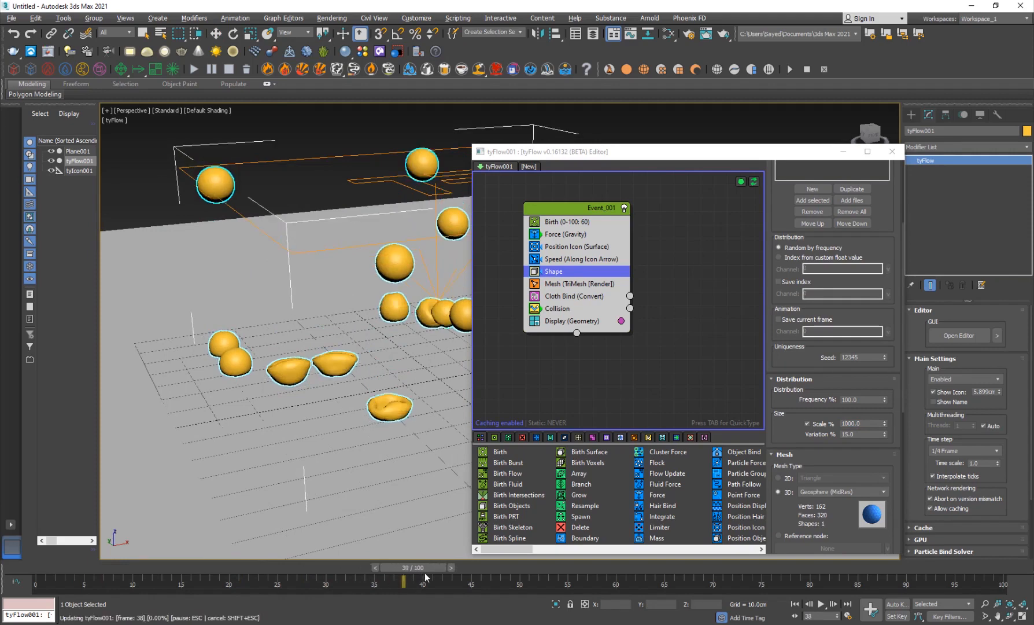
{"action": "left_click_drag", "start_coordinate": [530, 156], "coordinate": [612, 105]}
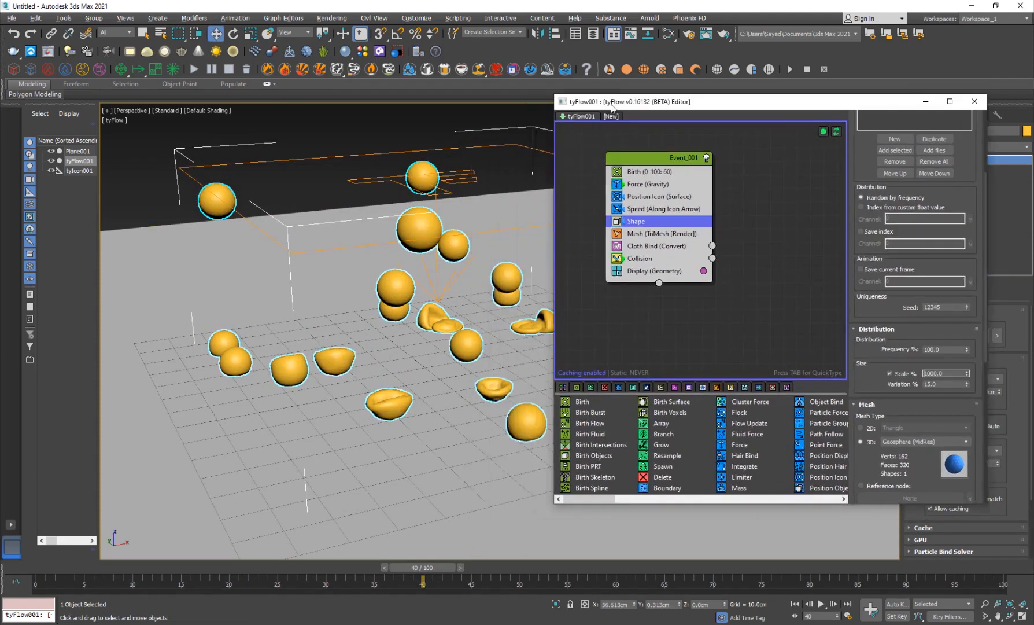
{"action": "middle_click_drag", "start_coordinate": [357, 424], "coordinate": [296, 422]}
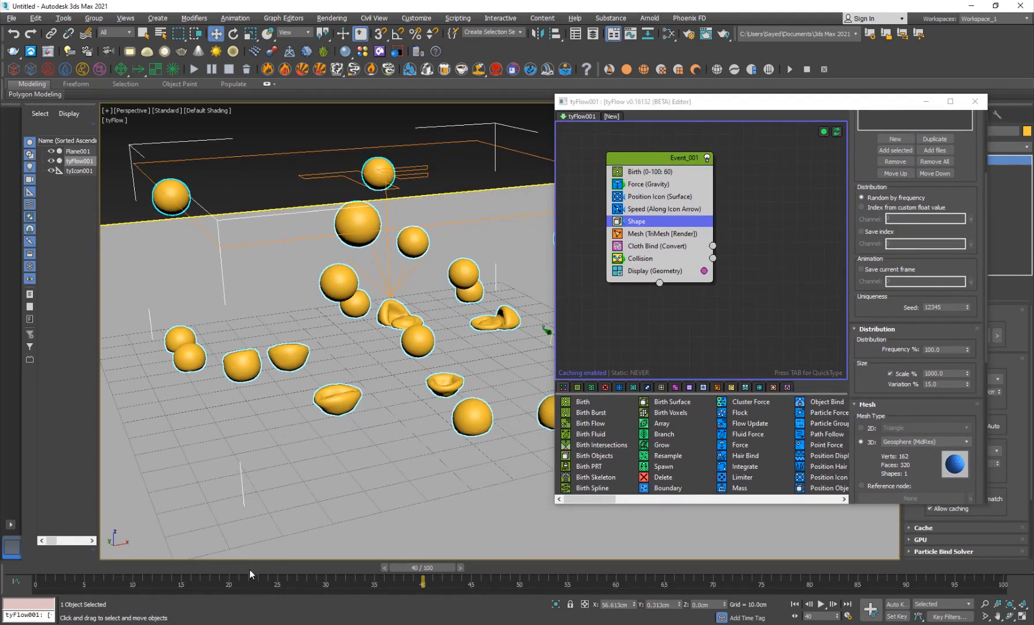
{"action": "left_click_drag", "start_coordinate": [250, 570], "coordinate": [544, 564]}
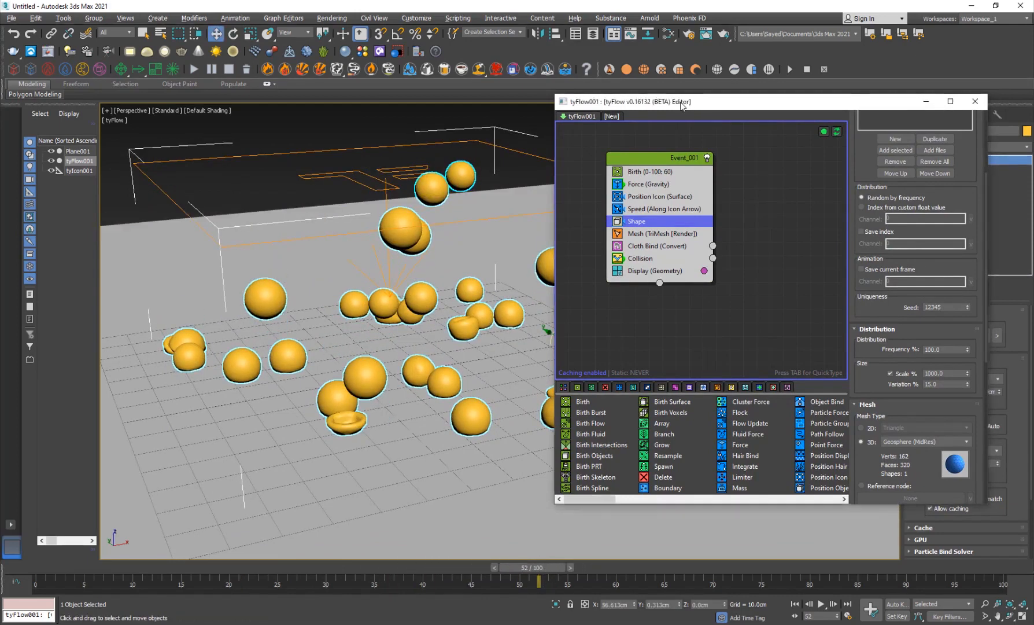
Add a Modify Bindings operator to Event_001 between Collision and Display, and return the timeline to frame 12.
{"action": "left_click_drag", "start_coordinate": [703, 102], "coordinate": [630, 94]}
{"action": "left_click", "coordinate": [607, 154]}
{"action": "key", "text": "Tab"}
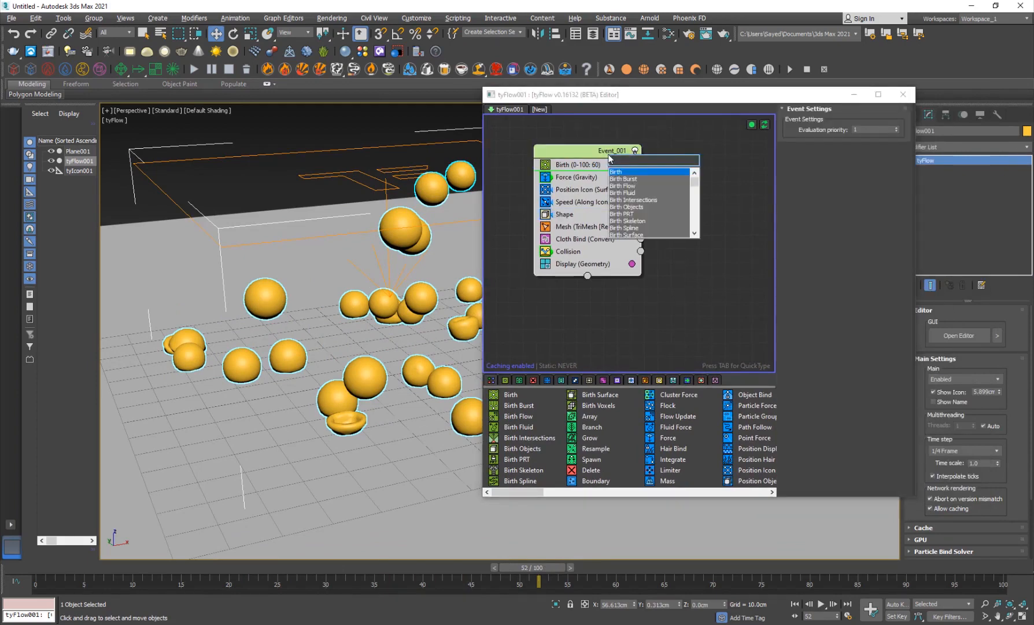
{"action": "type", "text": "mod"}
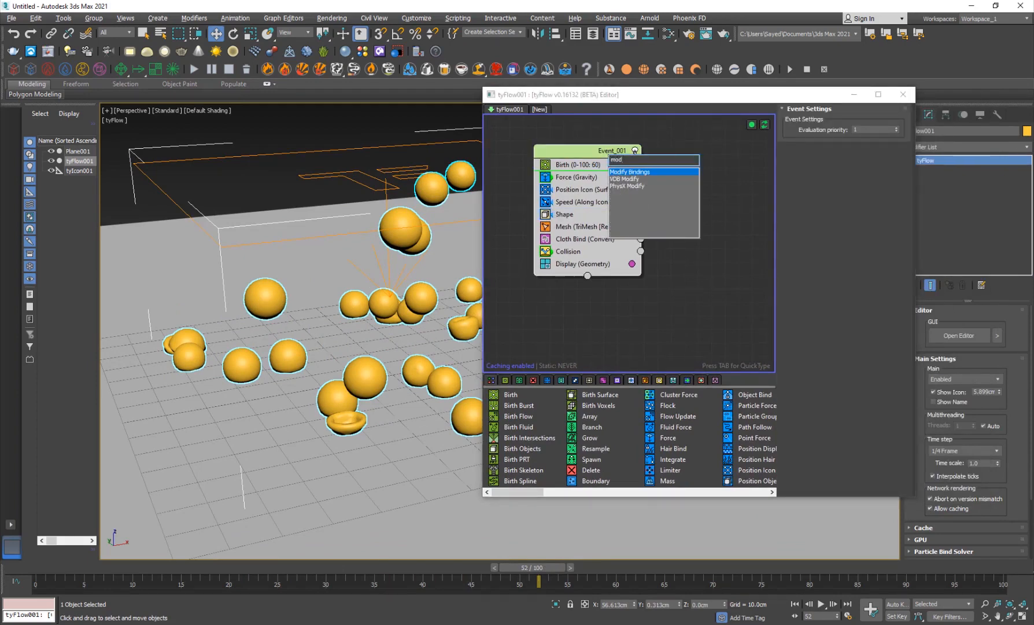
{"action": "left_click", "coordinate": [610, 172]}
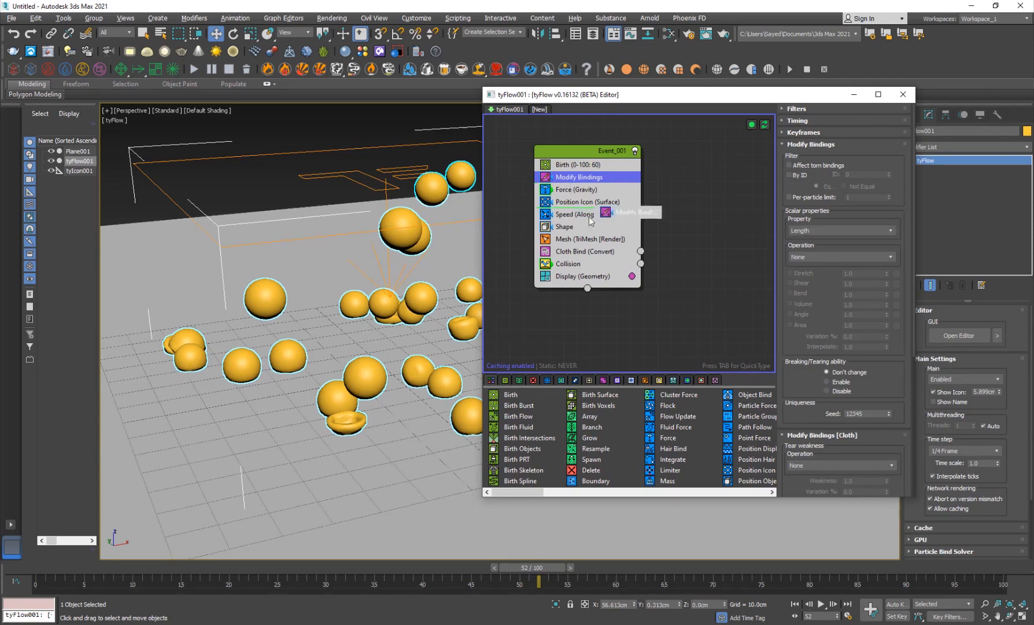
{"action": "left_click_drag", "start_coordinate": [590, 219], "coordinate": [588, 272]}
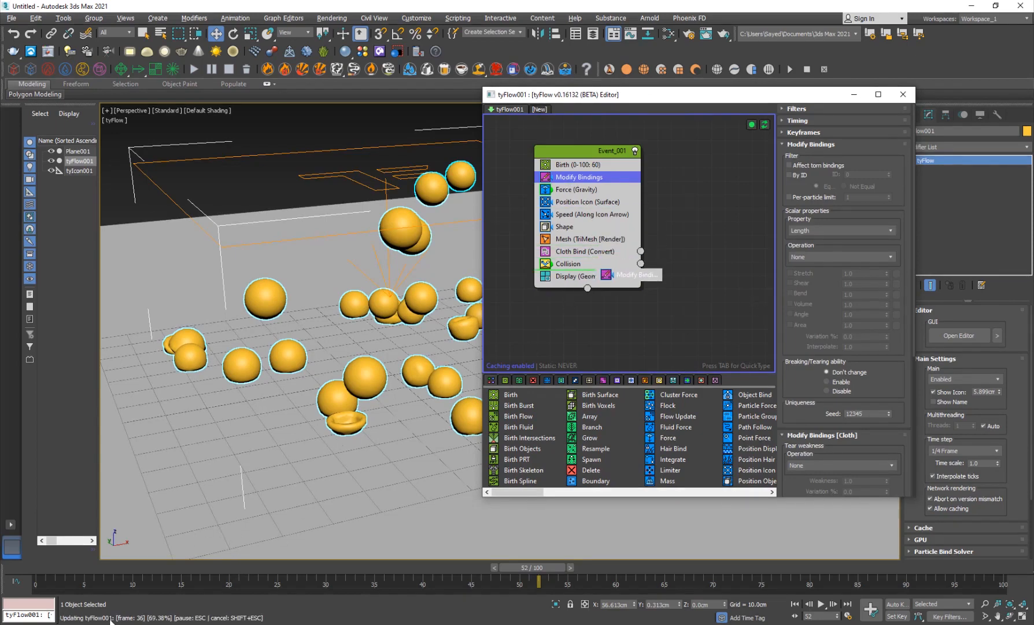
{"action": "left_click", "coordinate": [157, 568]}
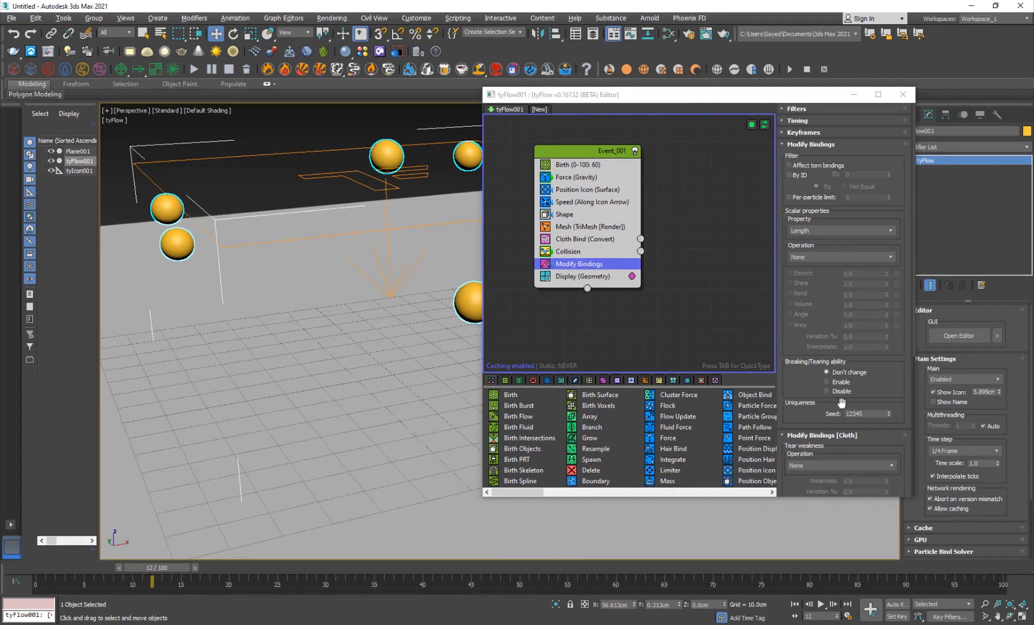
Set the timing of Event_001's Modify Bindings operator to Continuous.
{"action": "left_click_drag", "start_coordinate": [812, 395], "coordinate": [801, 289]}
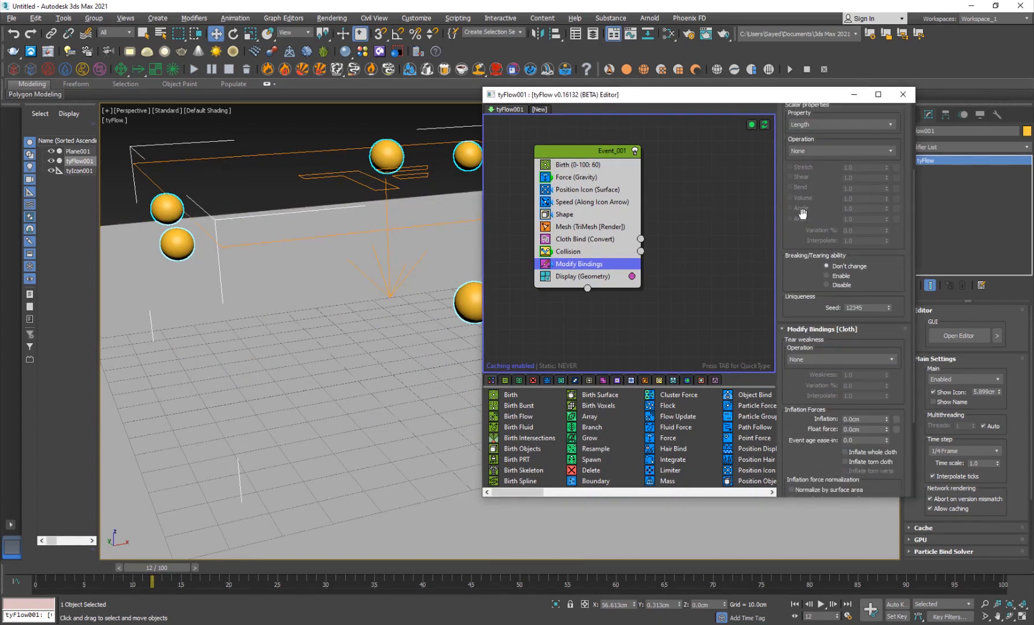
{"action": "left_click_drag", "start_coordinate": [802, 214], "coordinate": [823, 405]}
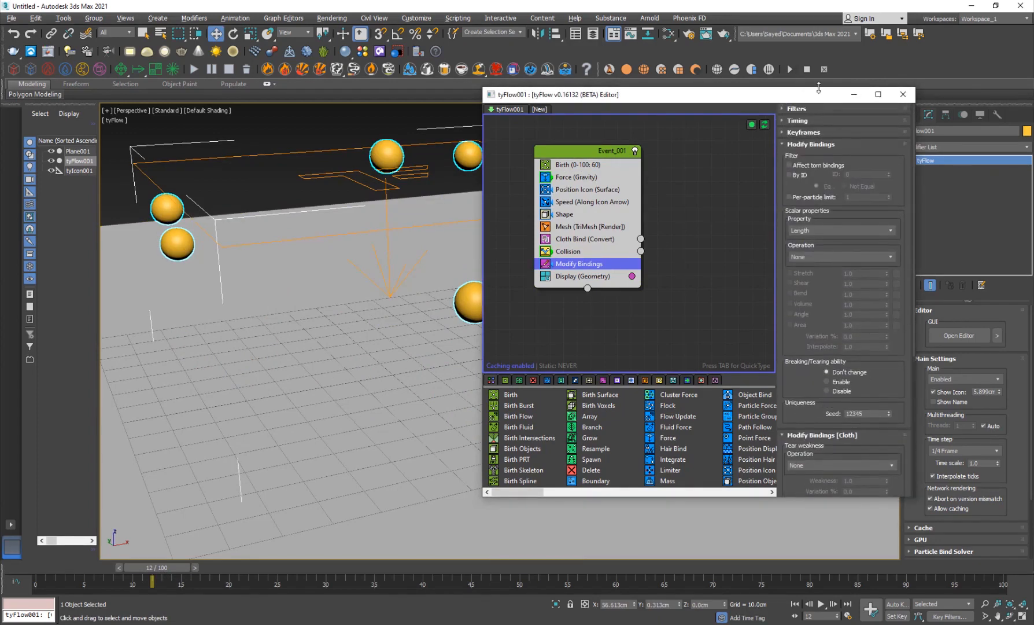
{"action": "left_click", "coordinate": [818, 122]}
{"action": "left_click", "coordinate": [813, 134]}
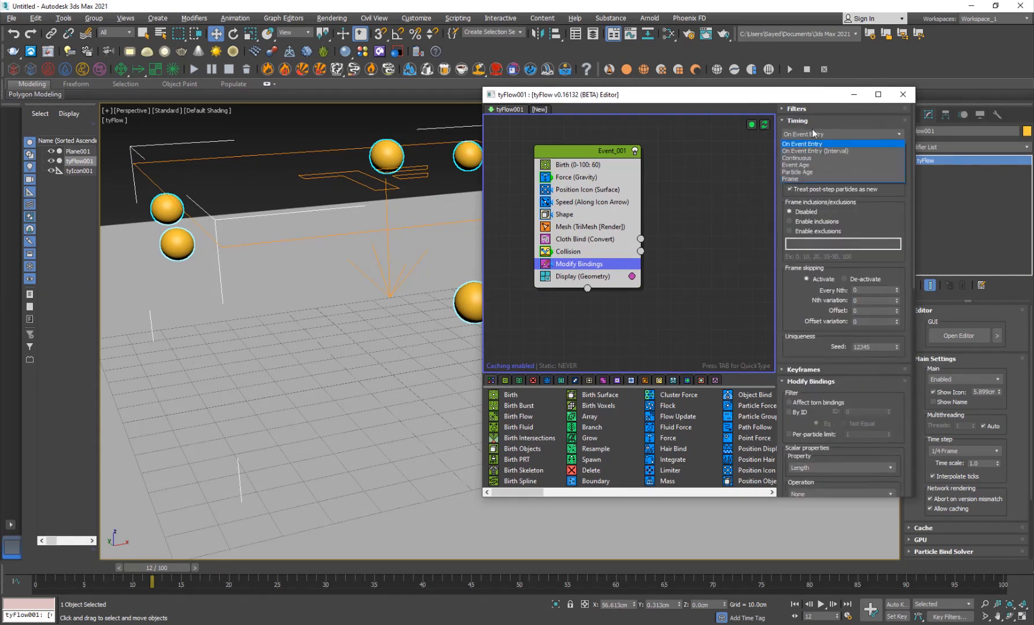
{"action": "left_click", "coordinate": [812, 158]}
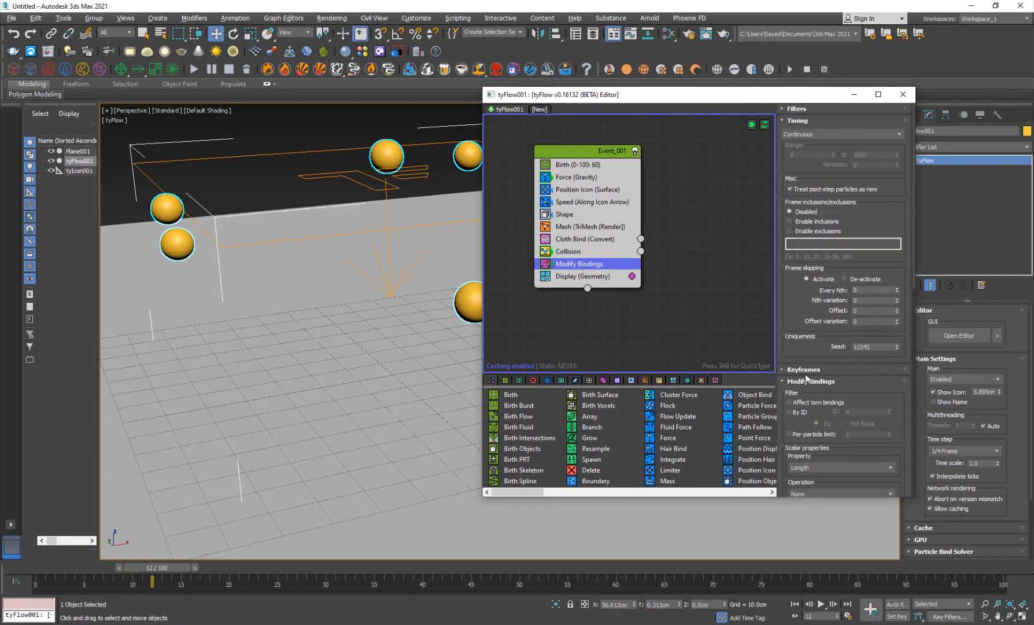
Set the cloth inflation force of Event_001's Modify Bindings operator to 10 cm.
{"action": "scroll", "coordinate": [807, 377], "scroll_direction": "down", "scroll_amount": 6}
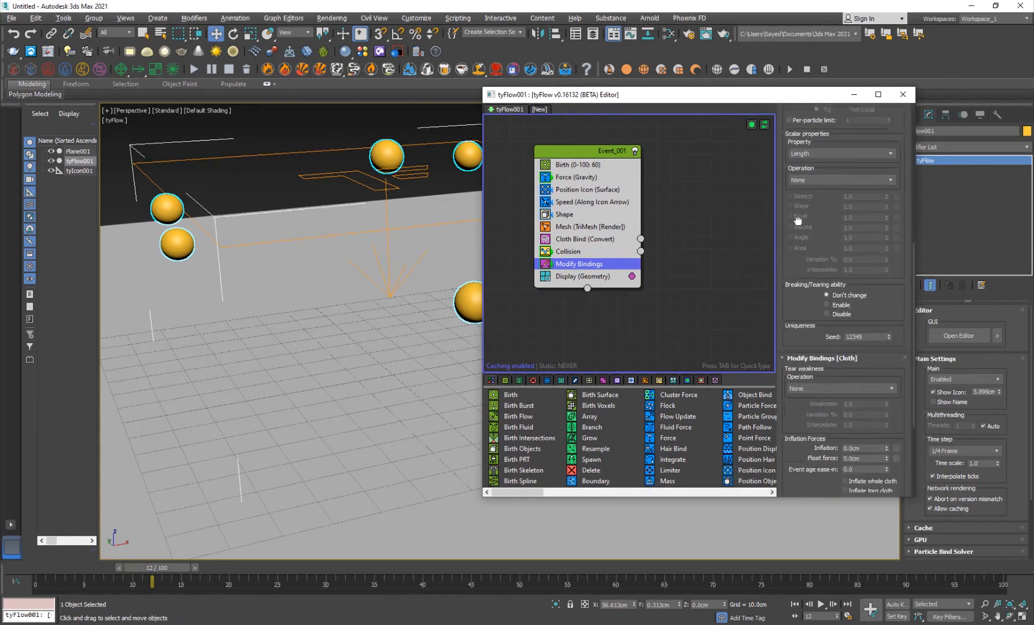
{"action": "scroll", "coordinate": [799, 220], "scroll_direction": "down", "scroll_amount": 2}
{"action": "scroll", "coordinate": [813, 332], "scroll_direction": "down", "scroll_amount": 2}
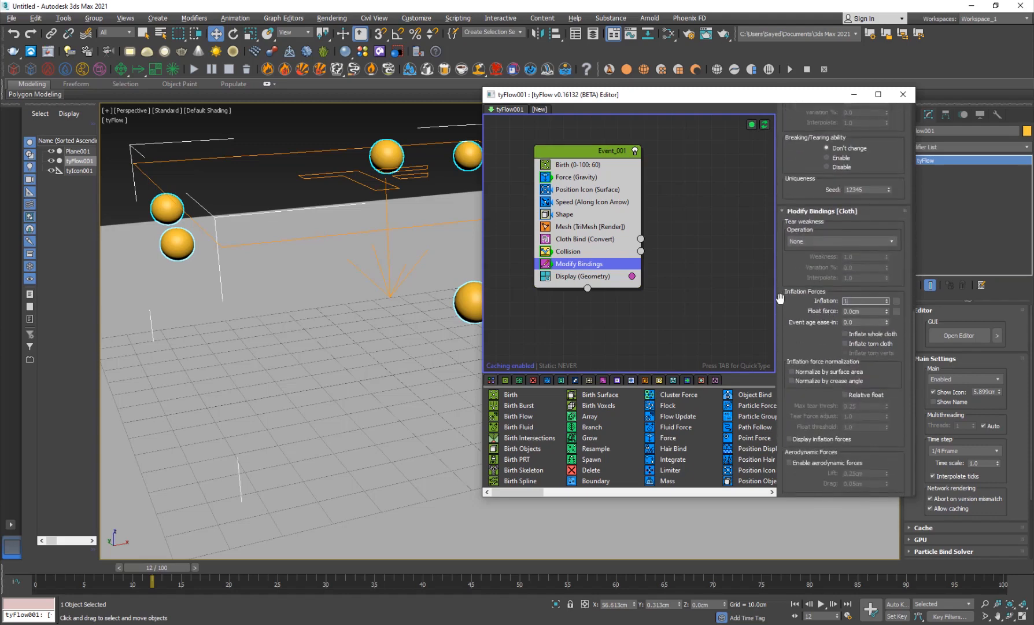
{"action": "type", "text": "0.0cm"}
{"action": "key", "text": "Return"}
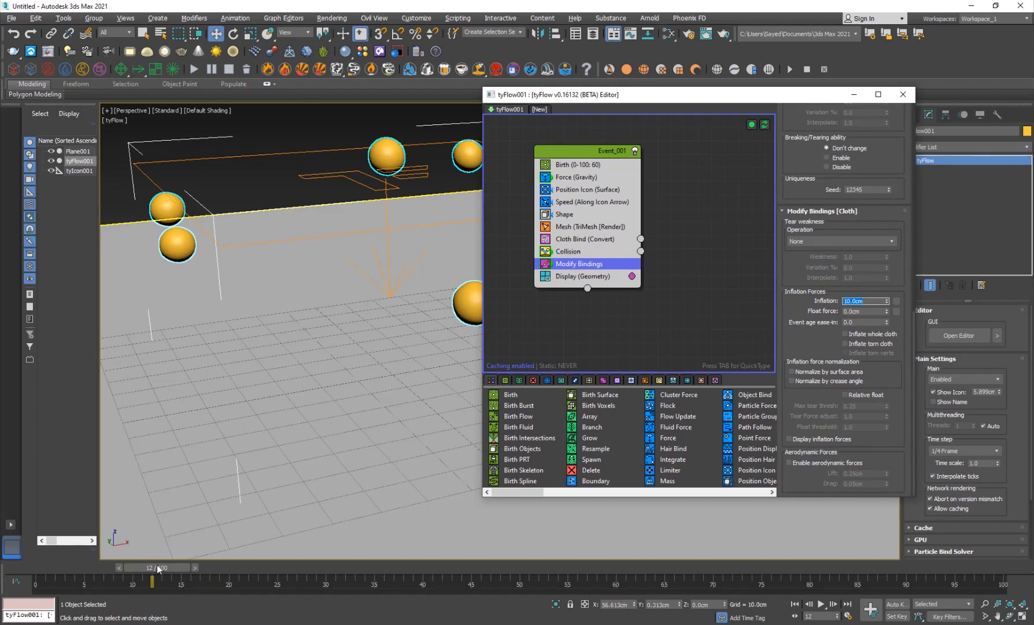
Play and scrub through the simulation to examine how the inflated cloth spheres react to hitting the ground plane.
{"action": "left_click_drag", "start_coordinate": [157, 569], "coordinate": [535, 582]}
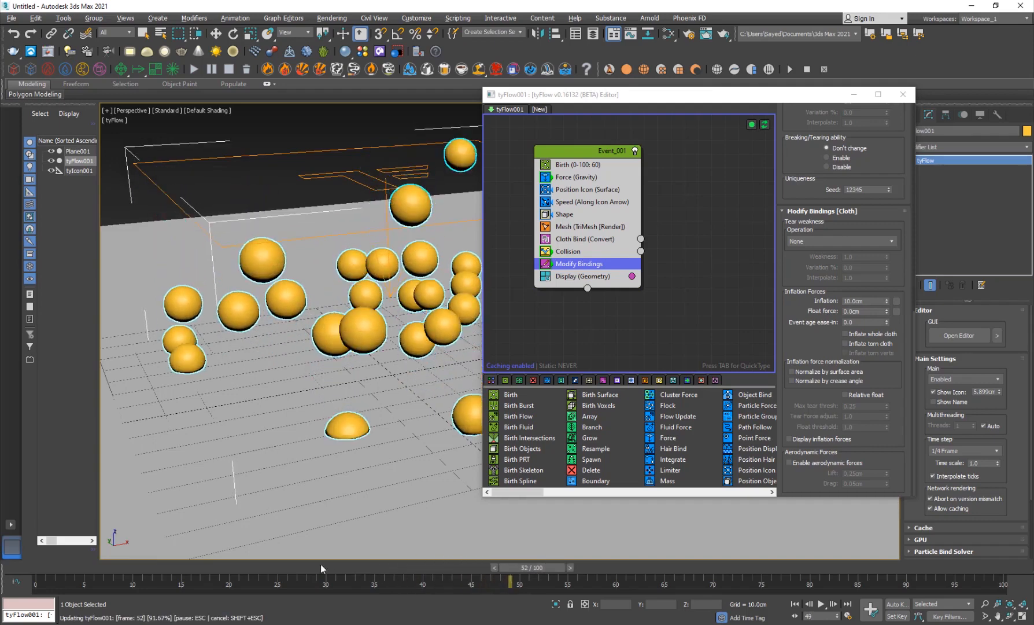
{"action": "key", "text": "/"}
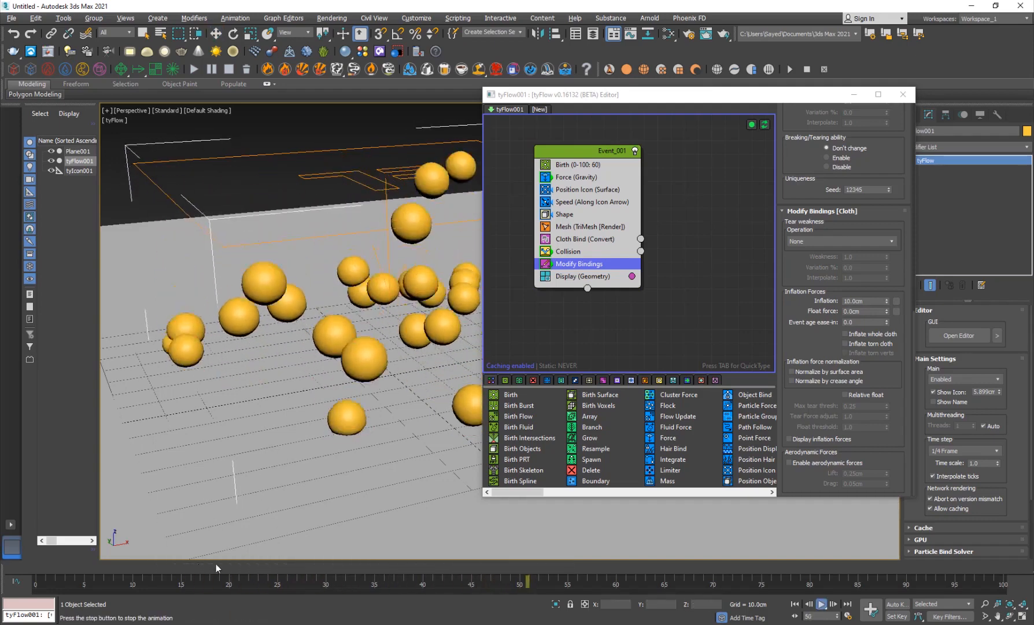
{"action": "key", "text": "/"}
{"action": "left_click_drag", "start_coordinate": [181, 573], "coordinate": [277, 577]}
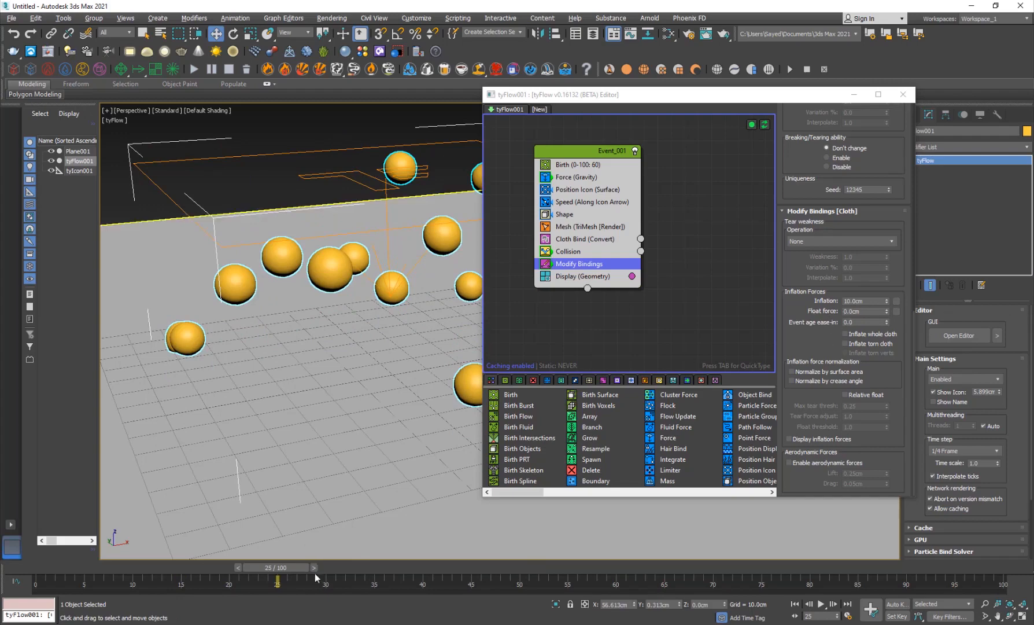
{"action": "left_click_drag", "start_coordinate": [128, 573], "coordinate": [239, 576]}
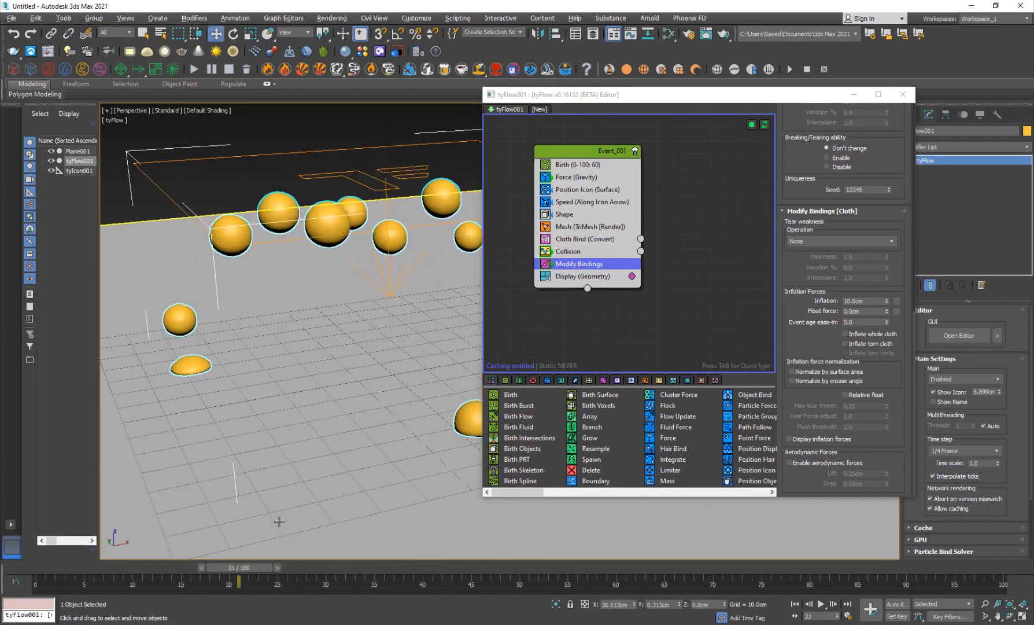
Disable Event_001 and minimise the tyFlow editor to get to the standard primitives.
{"action": "left_click", "coordinate": [634, 151]}
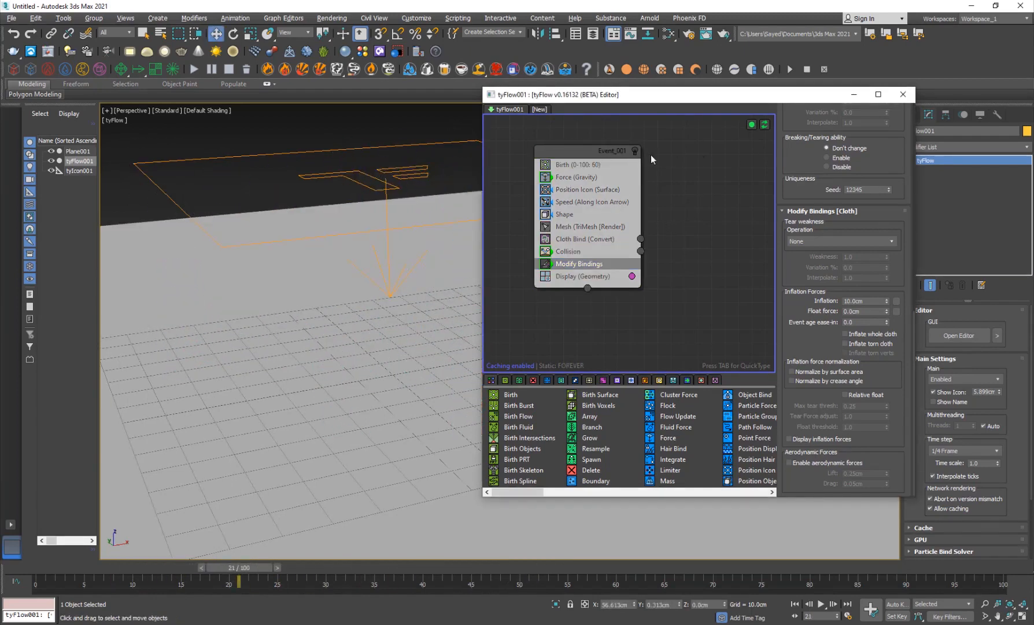
{"action": "left_click", "coordinate": [854, 94]}
{"action": "left_click", "coordinate": [912, 115]}
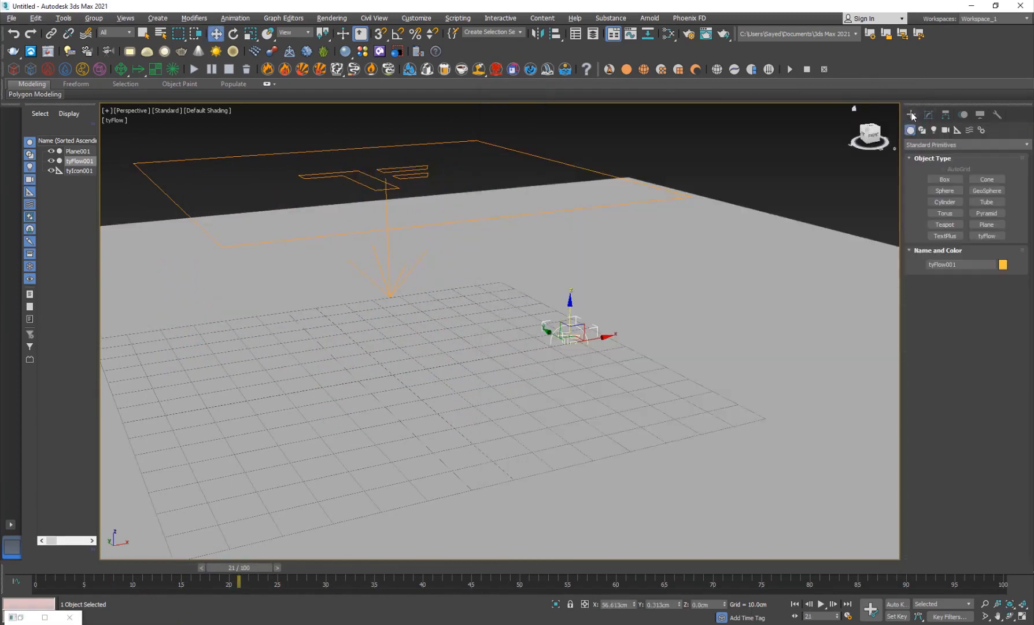
{"action": "left_click", "coordinate": [945, 179]}
{"action": "left_click_drag", "start_coordinate": [300, 368], "coordinate": [590, 393]}
{"action": "right_click", "coordinate": [529, 289]}
{"action": "right_click", "coordinate": [544, 341]}
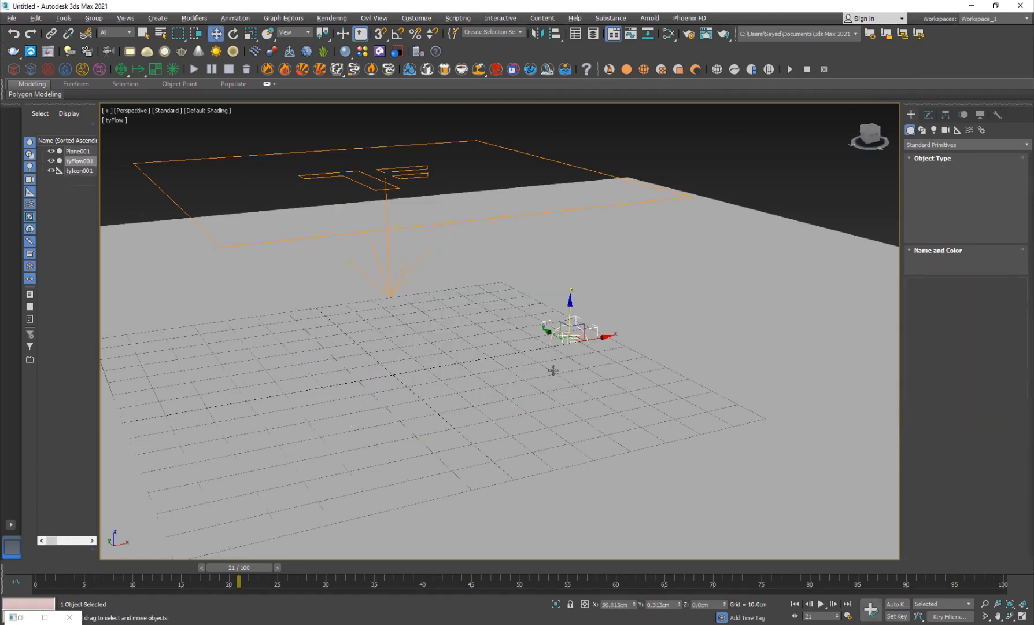
Create a box about 59 cm long, 70 cm wide and 35 cm high on the grid, and display edged faces.
{"action": "left_click", "coordinate": [945, 179]}
{"action": "left_click_drag", "start_coordinate": [286, 372], "coordinate": [567, 431]}
{"action": "left_click", "coordinate": [556, 291]}
{"action": "left_click", "coordinate": [548, 273]}
{"action": "right_click", "coordinate": [530, 331]}
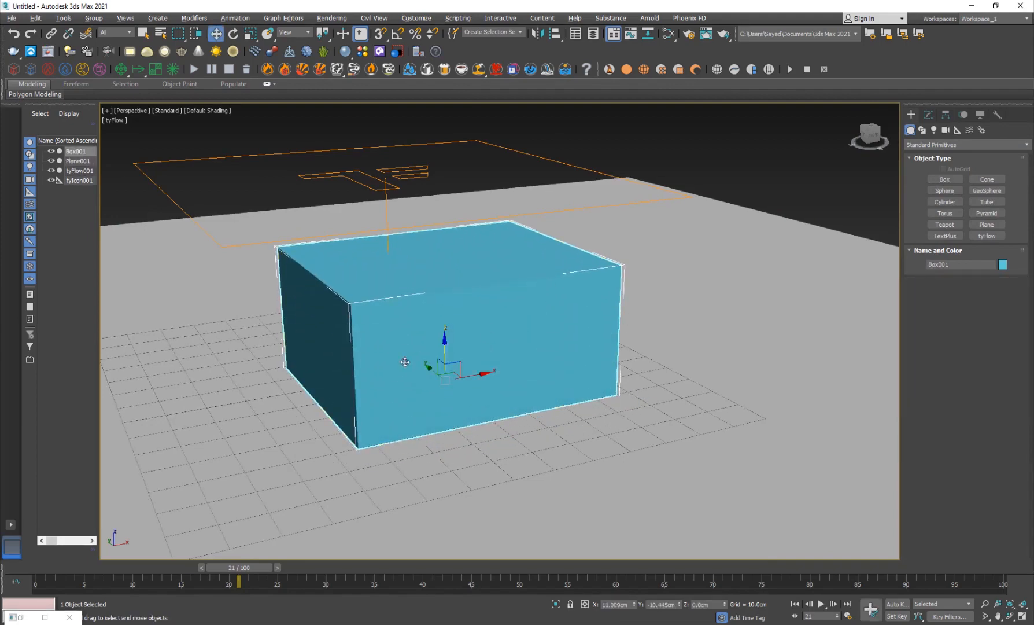
{"action": "middle_click_drag", "start_coordinate": [405, 363], "coordinate": [410, 374], "text": "alt"}
{"action": "key", "text": "F4"}
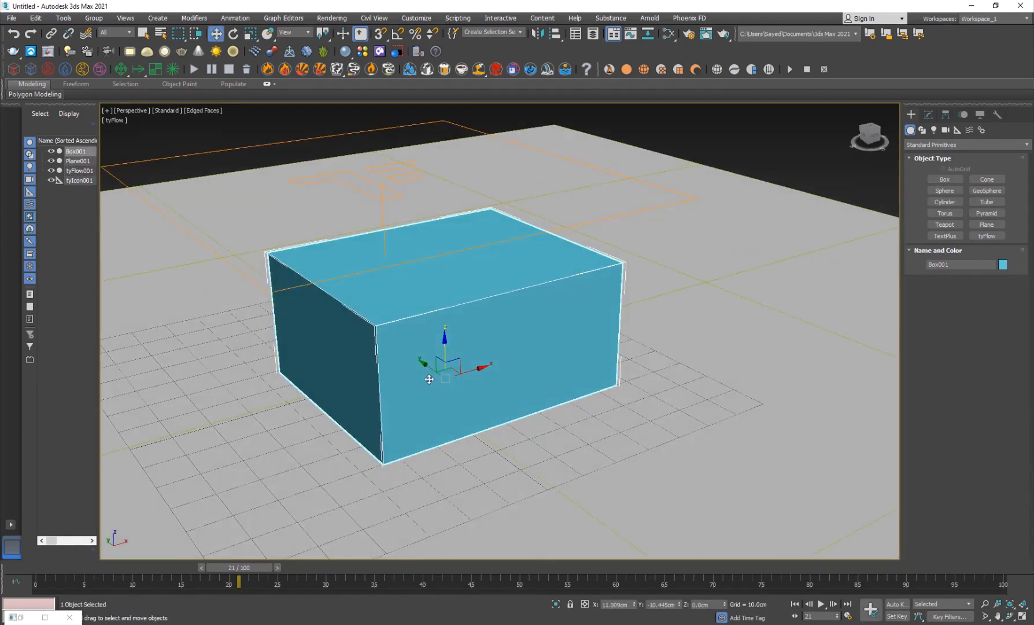
Set the box's length, width and height segments to 10 each.
{"action": "left_click", "coordinate": [928, 114]}
{"action": "left_click", "coordinate": [979, 361]}
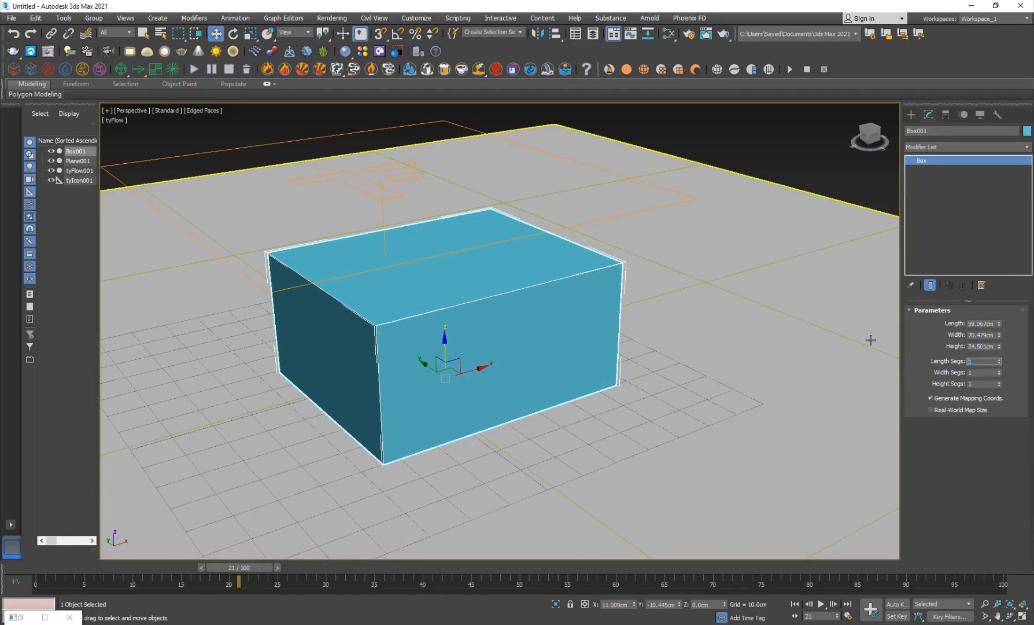
{"action": "type", "text": "10"}
{"action": "key", "text": "Tab"}
{"action": "type", "text": "10"}
{"action": "key", "text": "Tab"}
{"action": "key", "text": "Return"}
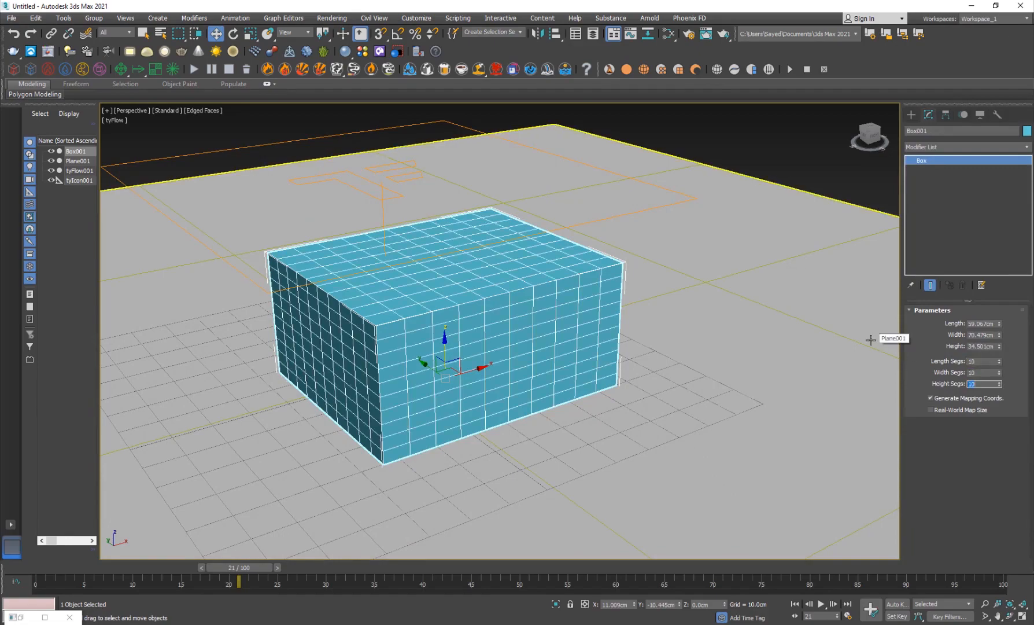
Restore the tyFlow editor beside the box and create a new event with a Birth Objects operator.
{"action": "middle_click_drag", "start_coordinate": [389, 338], "coordinate": [348, 386], "text": "alt"}
{"action": "left_click", "coordinate": [45, 617]}
{"action": "left_click_drag", "start_coordinate": [341, 5], "coordinate": [703, 133]}
{"action": "middle_click_drag", "start_coordinate": [376, 302], "coordinate": [288, 302]}
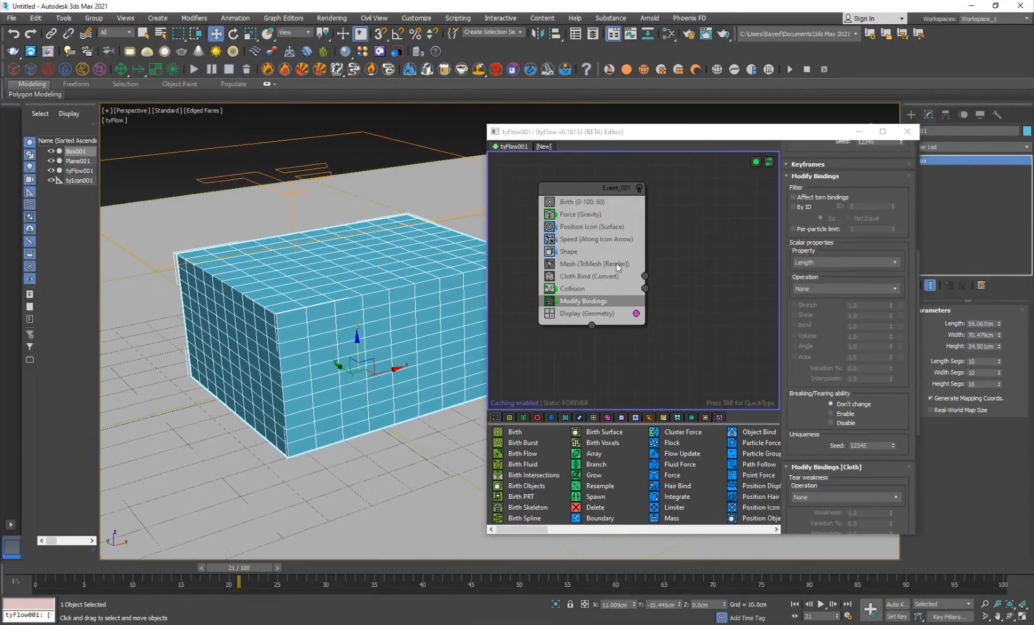
{"action": "left_click", "coordinate": [692, 236]}
{"action": "key", "text": "Tab"}
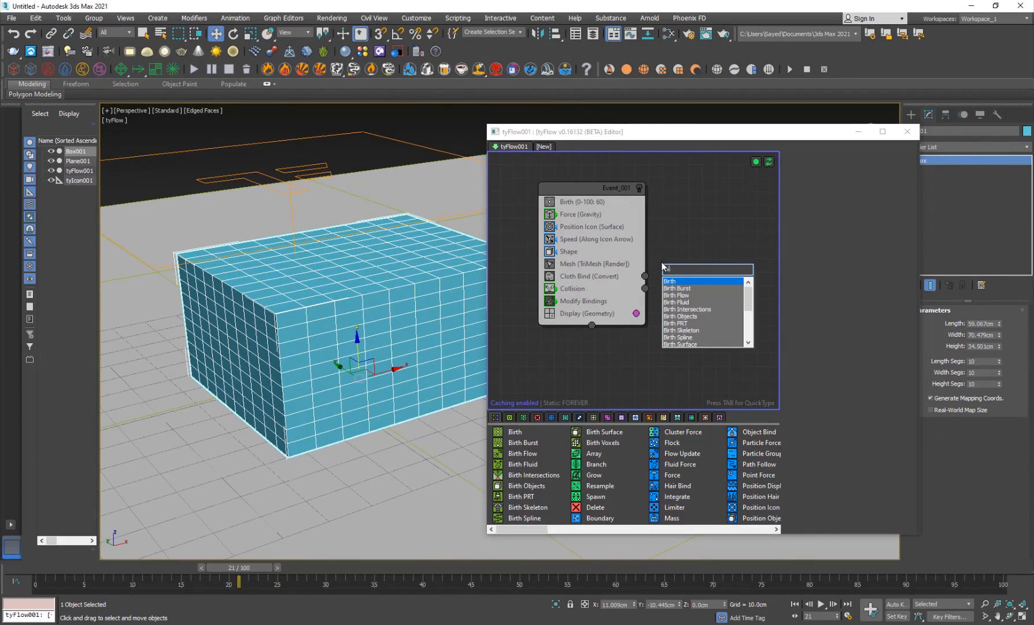
{"action": "type", "text": "birth ob"}
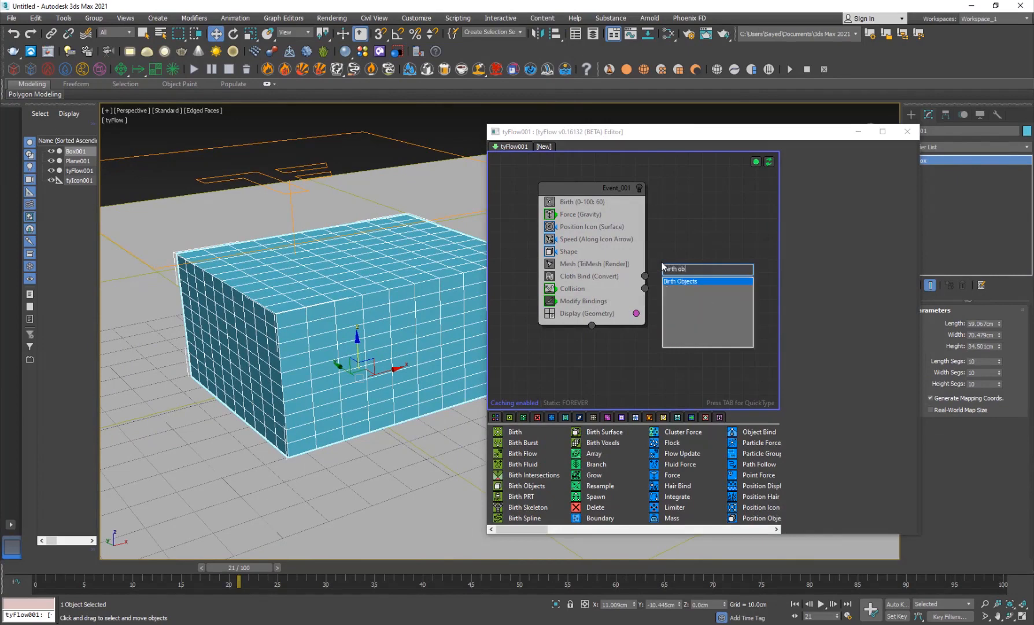
{"action": "key", "text": "Return"}
Add Box001 as the source object of the Birth Objects operator and hide the original box.
{"action": "left_click", "coordinate": [832, 295]}
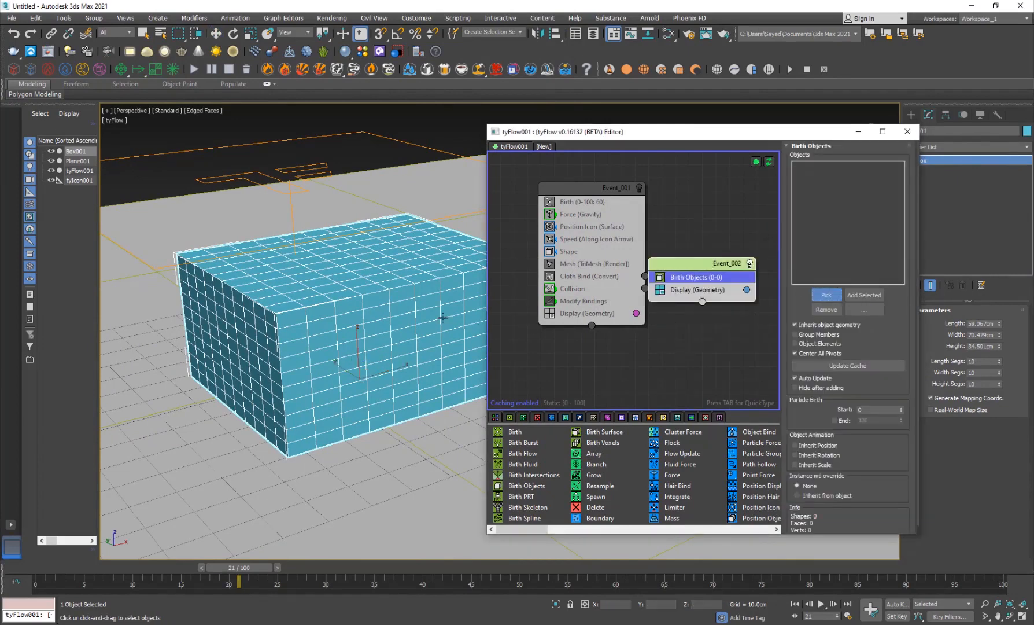
{"action": "left_click", "coordinate": [426, 316]}
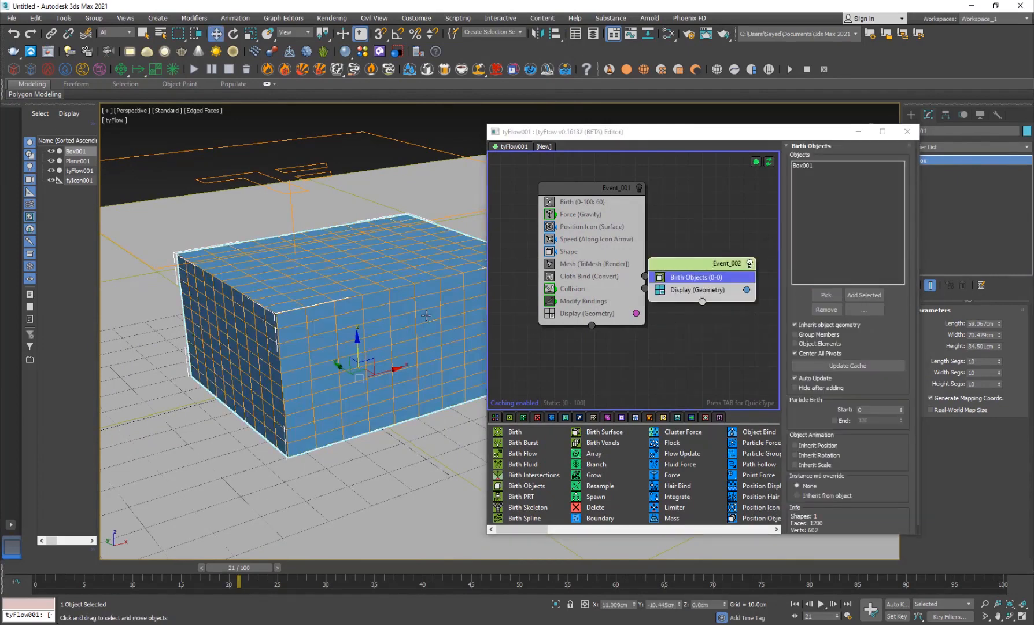
{"action": "right_click", "coordinate": [406, 276]}
{"action": "right_click", "coordinate": [381, 287]}
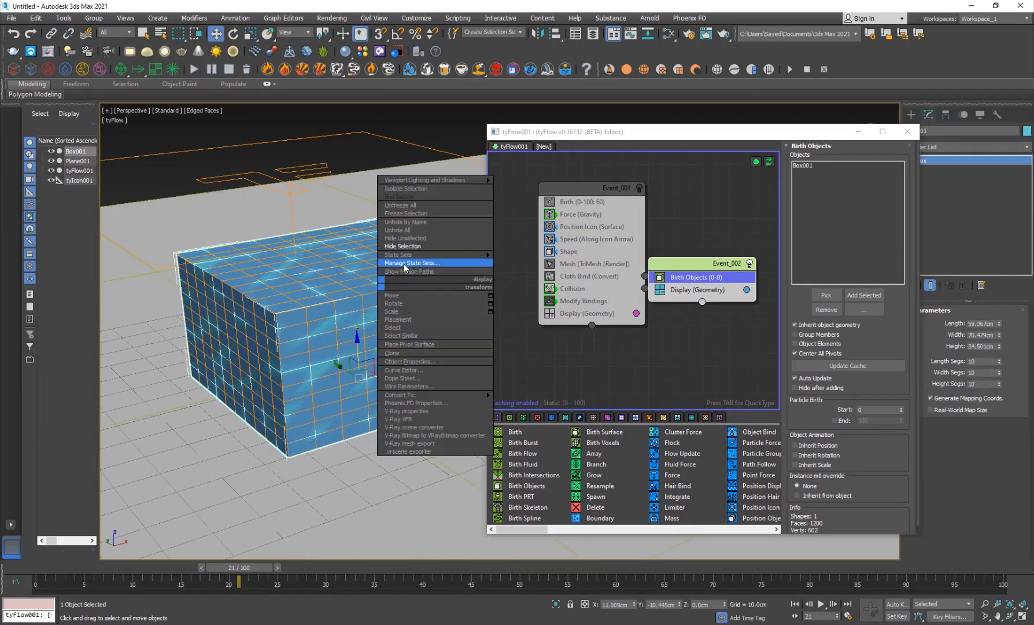
{"action": "left_click", "coordinate": [405, 265]}
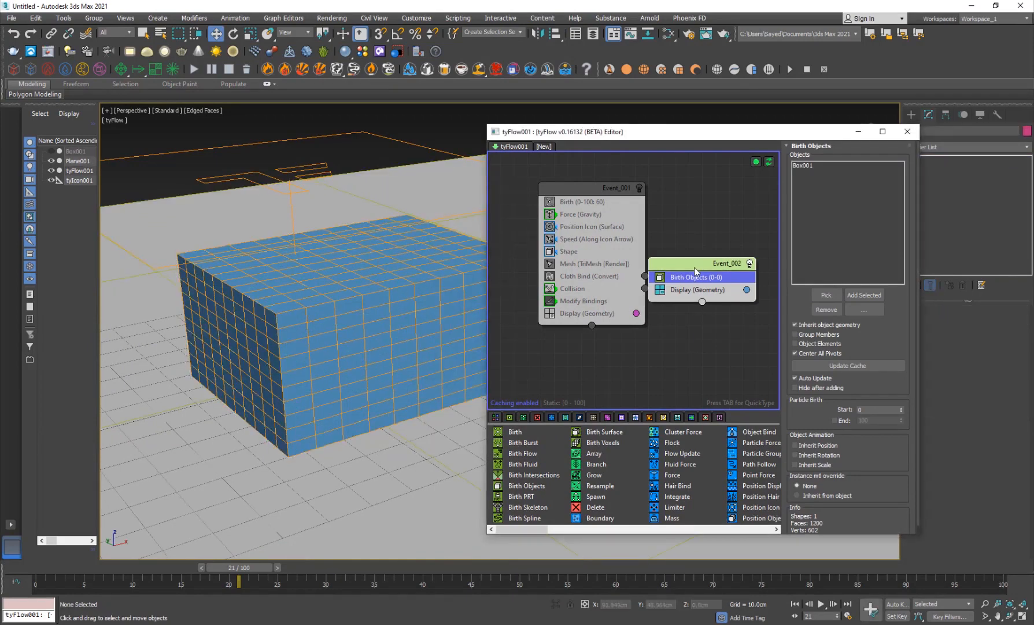
Add a Cloth Bind operator to Event_002 and turn off marking particles with no geometry in its Display operator.
{"action": "key", "text": "Tab"}
{"action": "type", "text": "clot"}
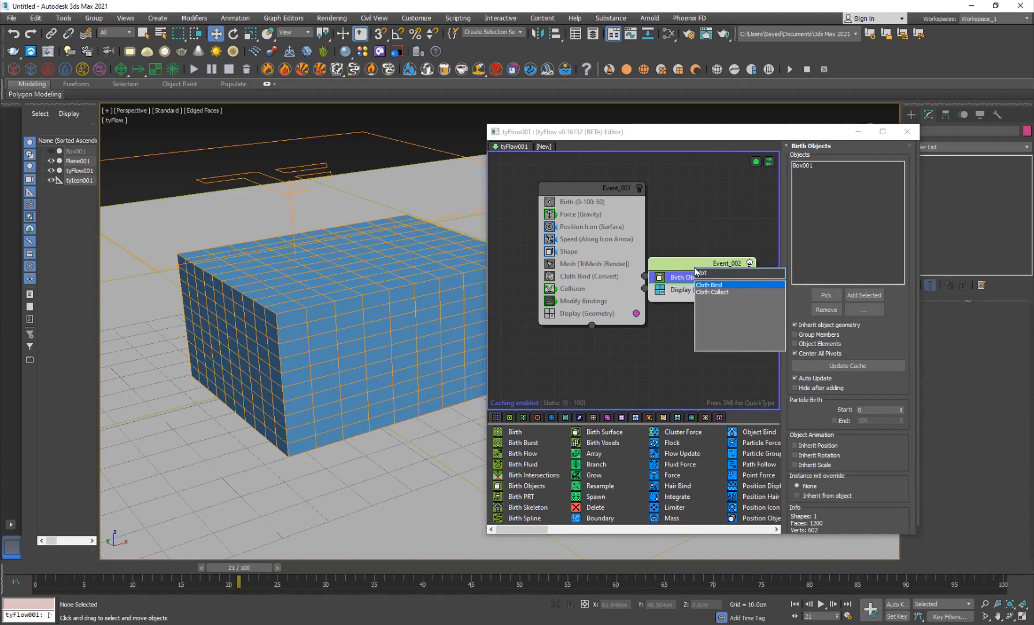
{"action": "key", "text": "Return"}
{"action": "left_click", "coordinate": [689, 300]}
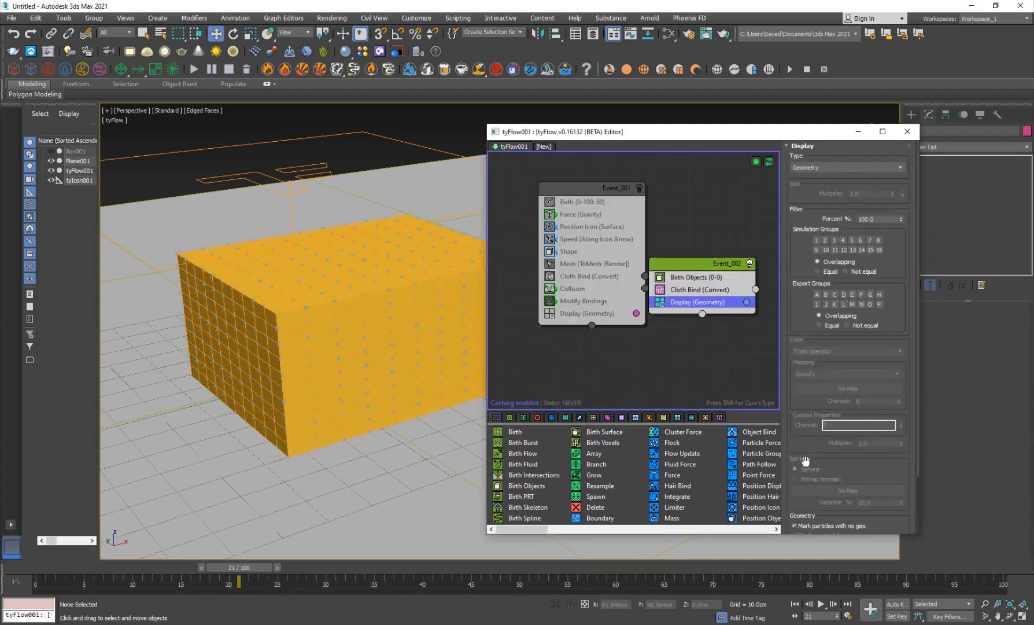
{"action": "scroll", "coordinate": [835, 354], "scroll_direction": "down", "scroll_amount": 2}
{"action": "left_click", "coordinate": [672, 346]}
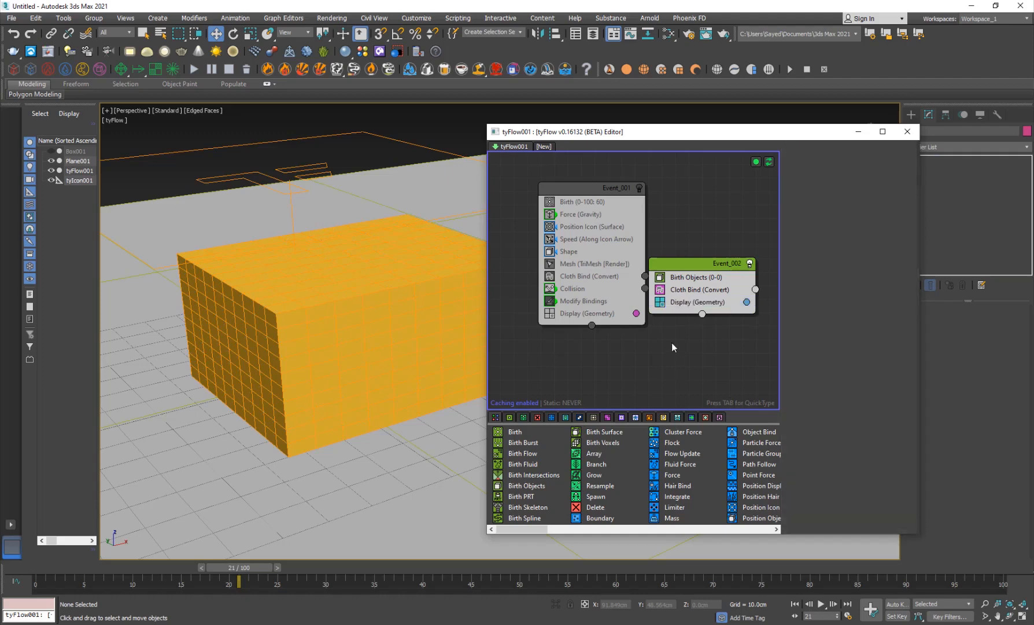
Add a Modify Bindings operator to Event_002.
{"action": "left_click", "coordinate": [695, 271]}
{"action": "key", "text": "Tab"}
{"action": "type", "text": "mod"}
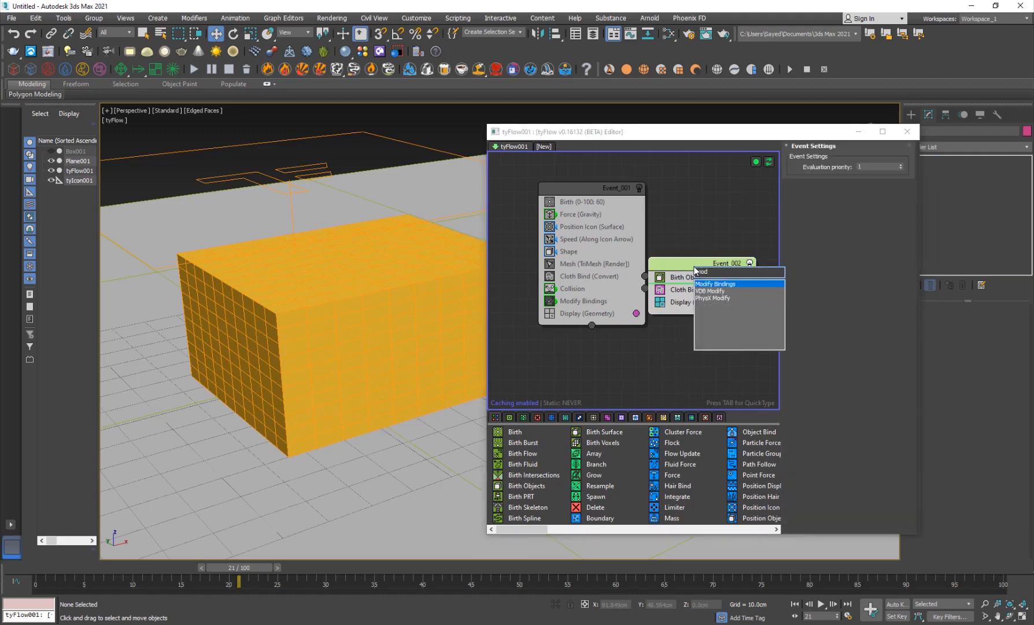
{"action": "key", "text": "Return"}
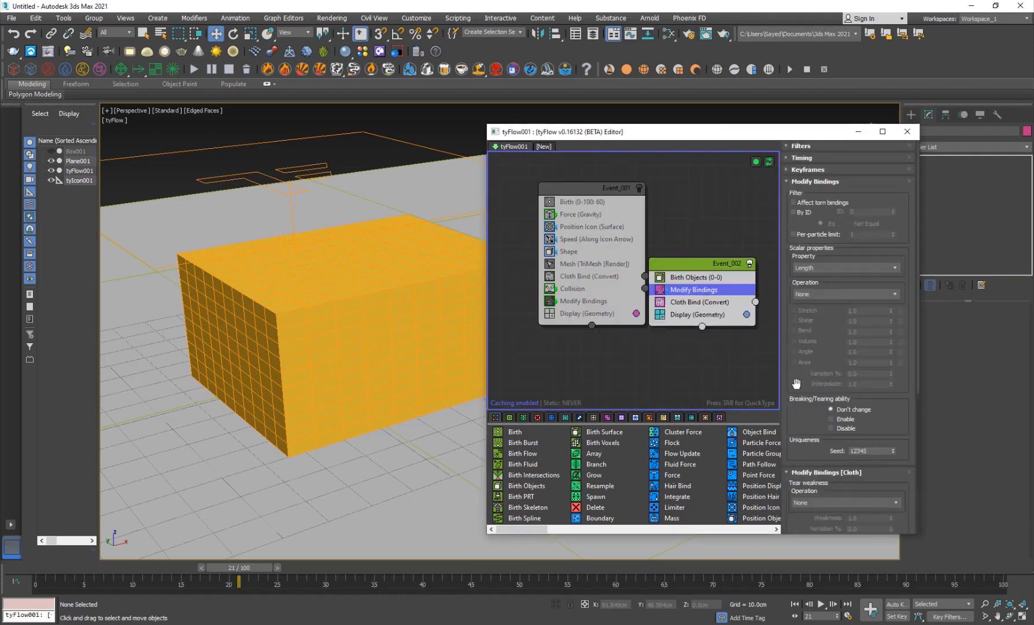
Set the timing of Event_002's Modify Bindings operator to Continuous.
{"action": "left_click_drag", "start_coordinate": [814, 412], "coordinate": [815, 212]}
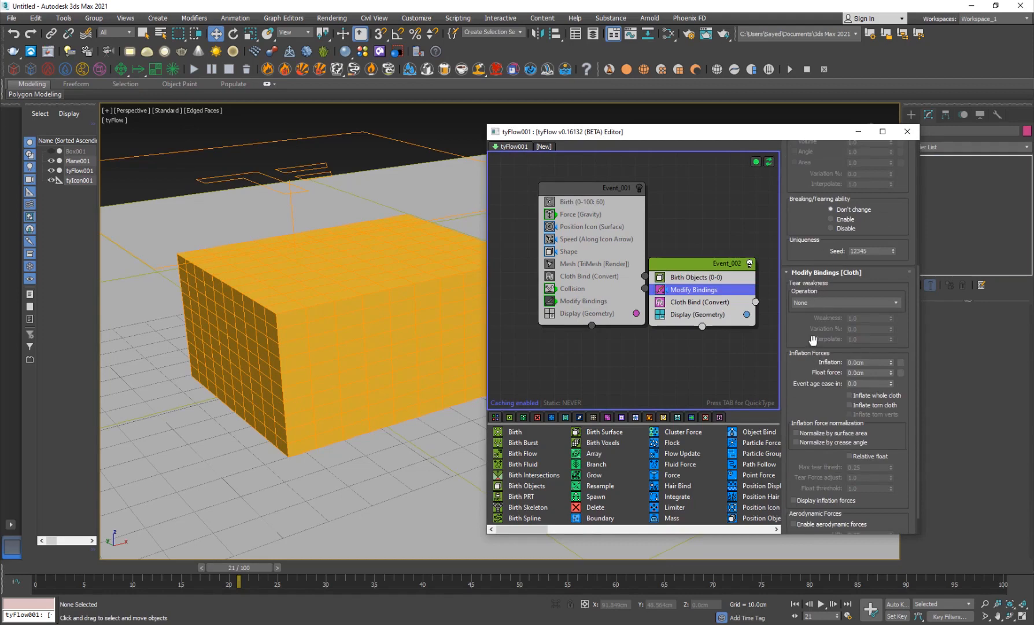
{"action": "scroll", "coordinate": [846, 190], "scroll_direction": "up", "scroll_amount": 5}
{"action": "left_click", "coordinate": [804, 158]}
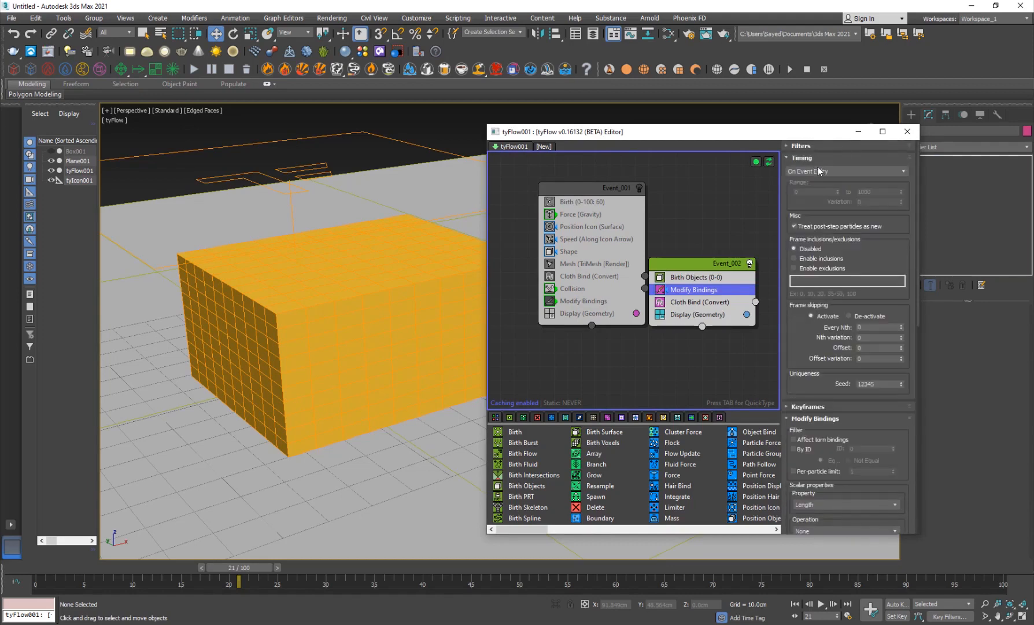
{"action": "left_click", "coordinate": [814, 171]}
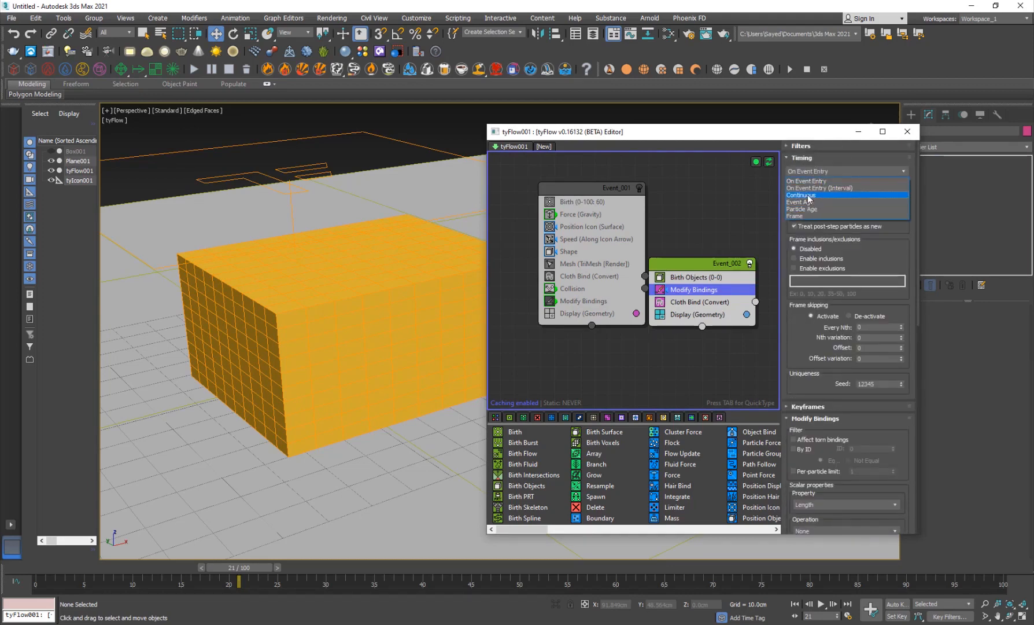
{"action": "left_click", "coordinate": [809, 197]}
Set the Inflation force of Event_002's Modify Bindings operator to 10 cm.
{"action": "scroll", "coordinate": [870, 357], "scroll_direction": "down", "scroll_amount": 4}
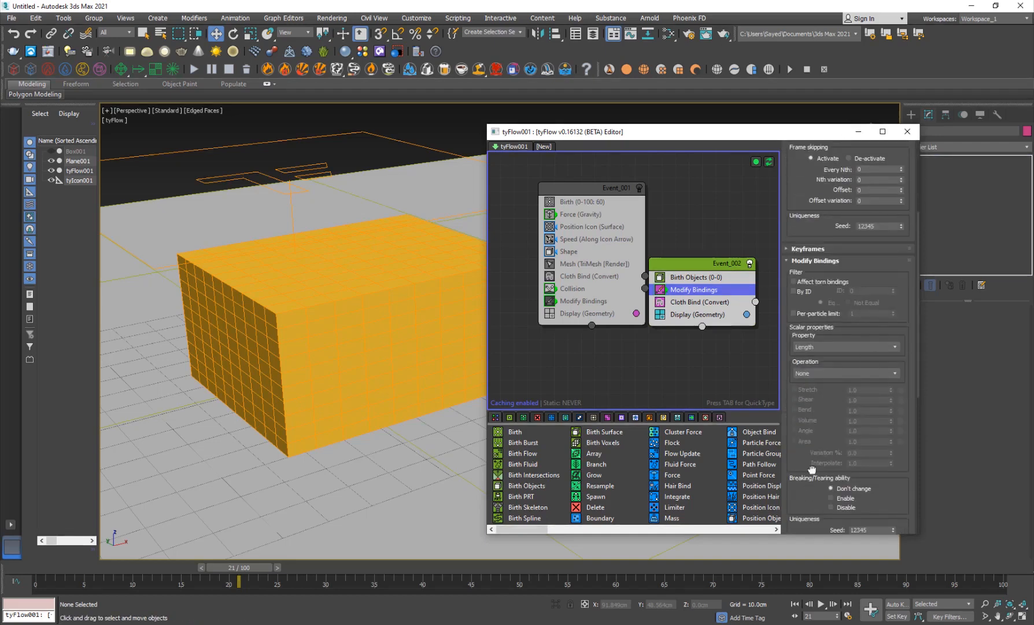
{"action": "scroll", "coordinate": [812, 470], "scroll_direction": "down", "scroll_amount": 7}
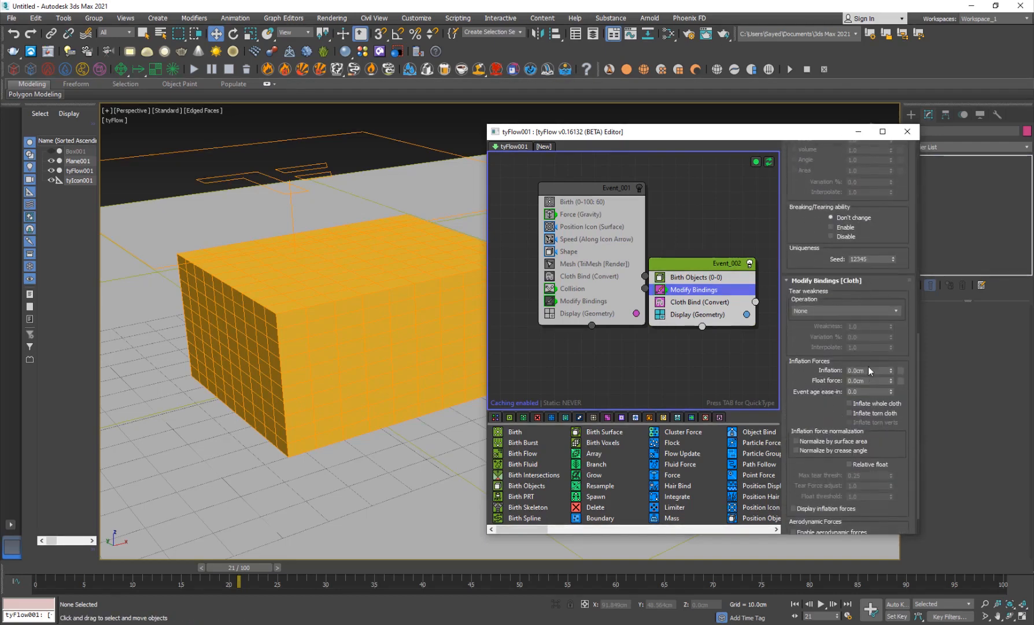
{"action": "type", "text": "10"}
{"action": "key", "text": "Return"}
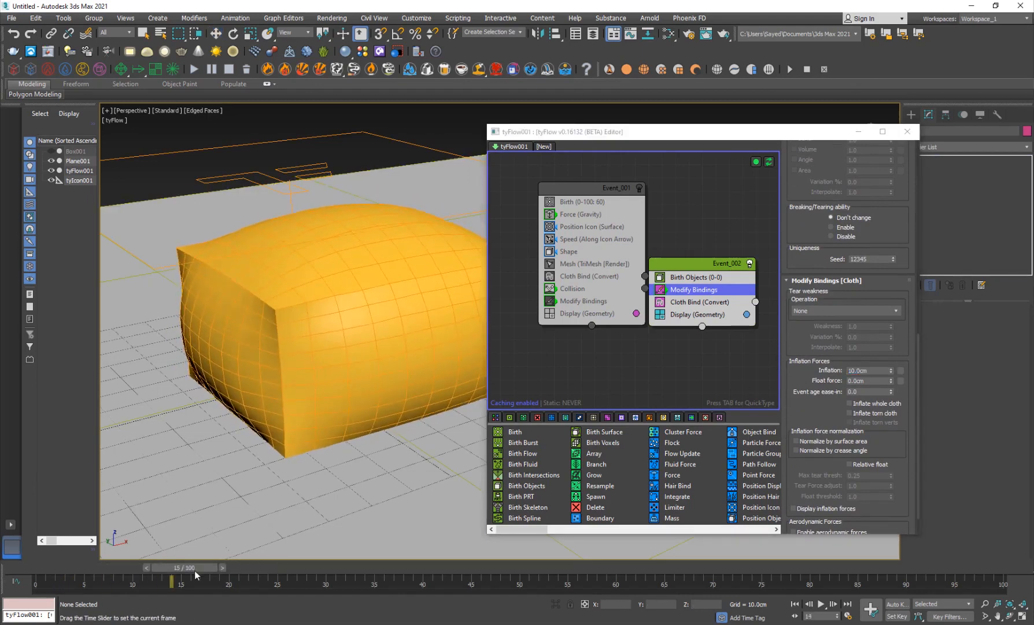
Scrub the timeline from the first frames to preview the box cloth inflating.
{"action": "left_click", "coordinate": [56, 569]}
{"action": "left_click_drag", "start_coordinate": [59, 572], "coordinate": [205, 573]}
{"action": "left_click_drag", "start_coordinate": [267, 572], "coordinate": [236, 564]}
Add a Chamfer modifier with 3 segments to Box001 and scrub back through the early frames of the simulation.
{"action": "left_click", "coordinate": [361, 327]}
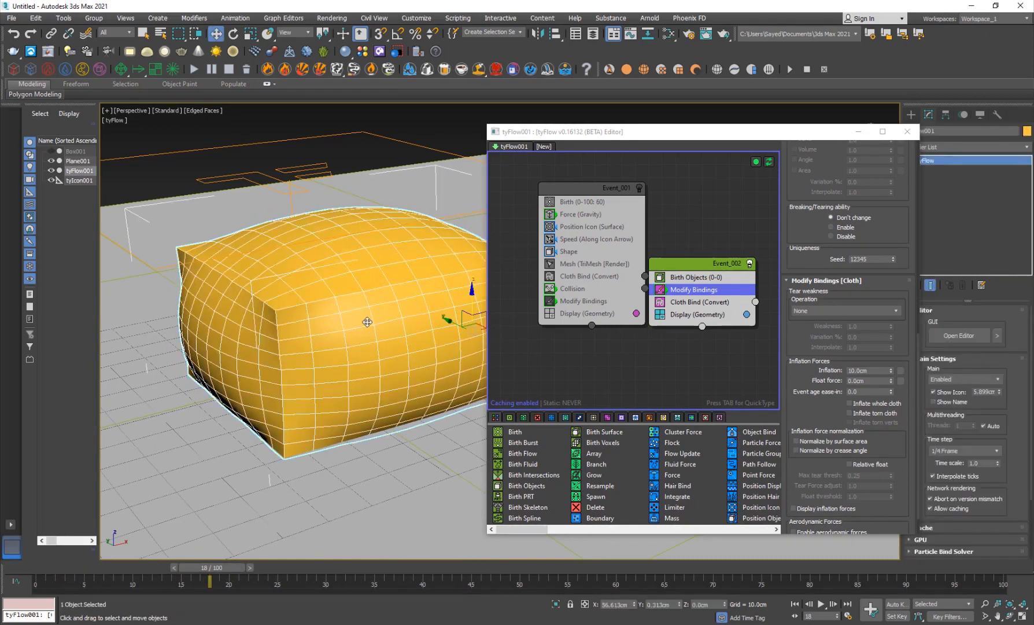
{"action": "left_click", "coordinate": [78, 151]}
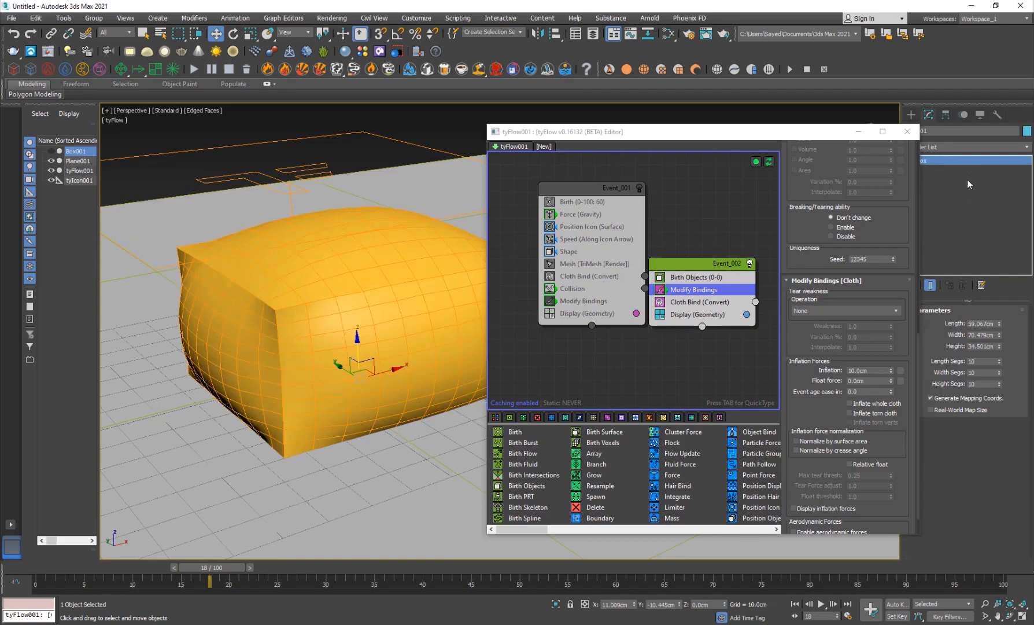
{"action": "left_click", "coordinate": [951, 148]}
{"action": "type", "text": "ch"}
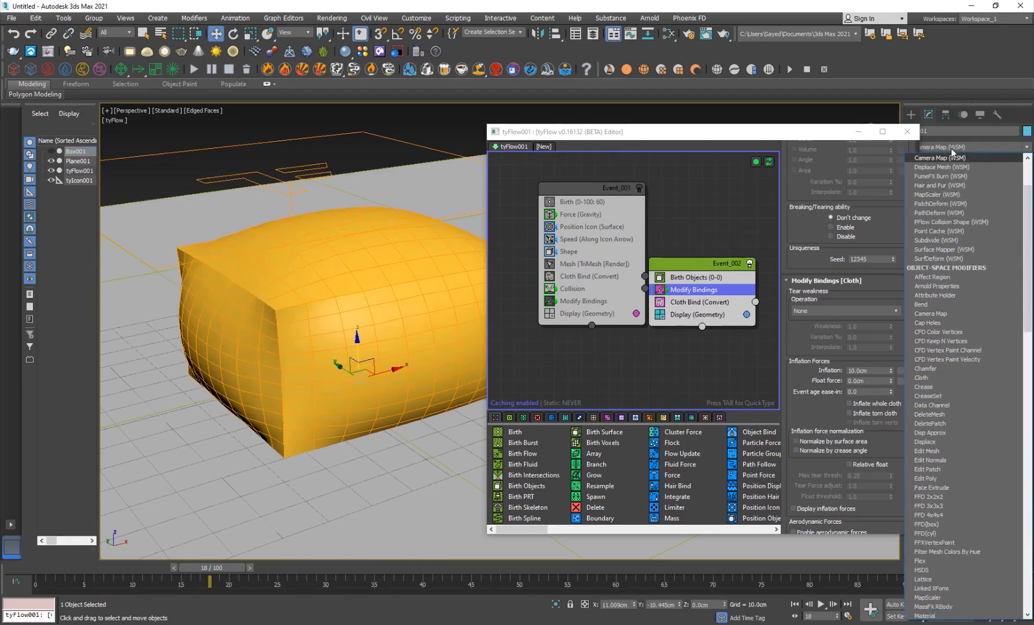
{"action": "left_click", "coordinate": [941, 159]}
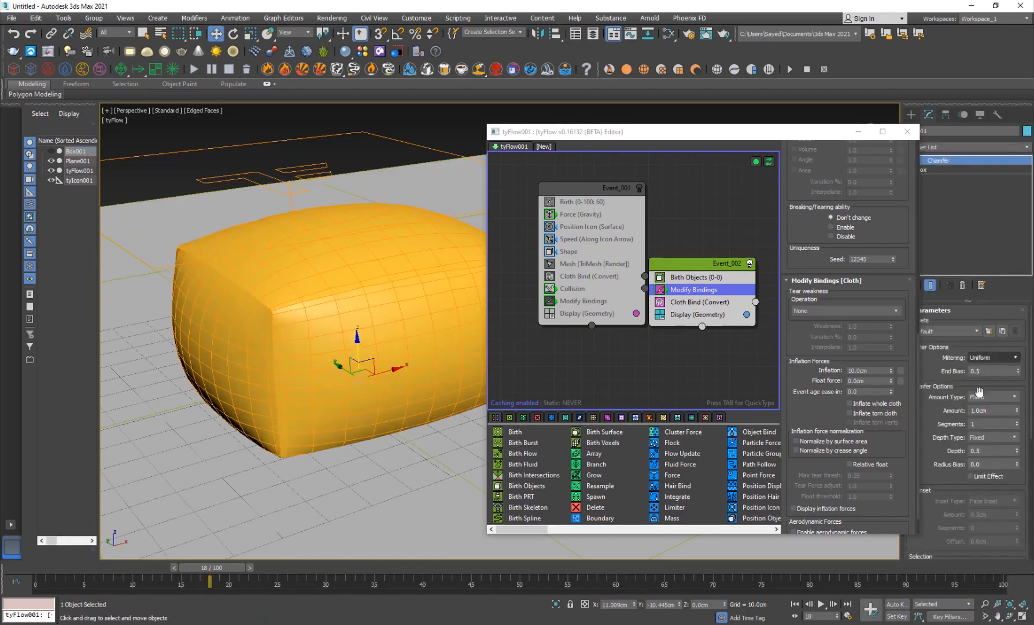
{"action": "left_click", "coordinate": [1017, 422]}
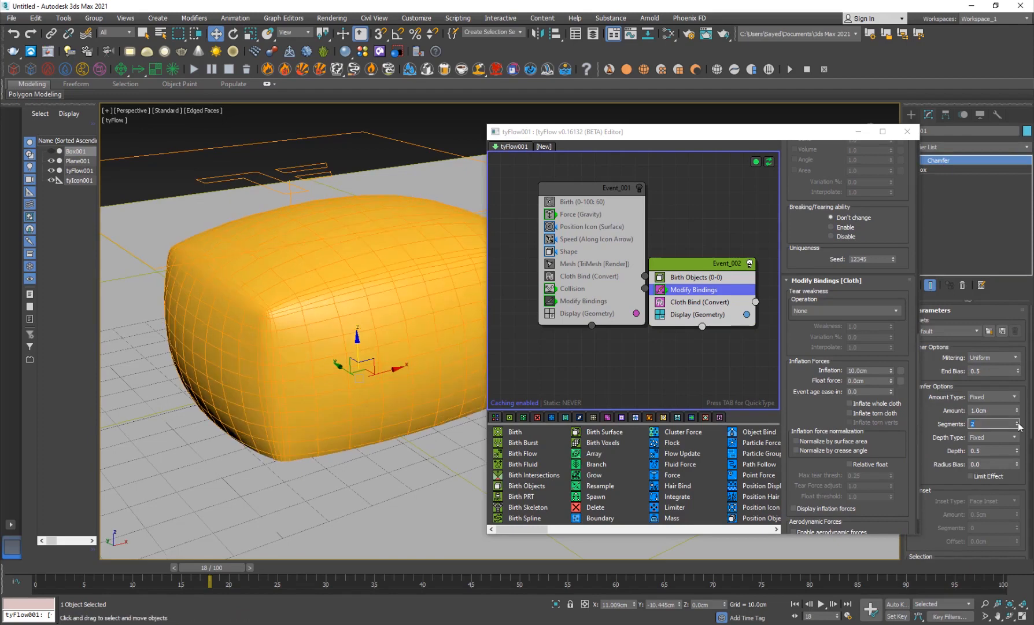
{"action": "left_click", "coordinate": [1017, 422]}
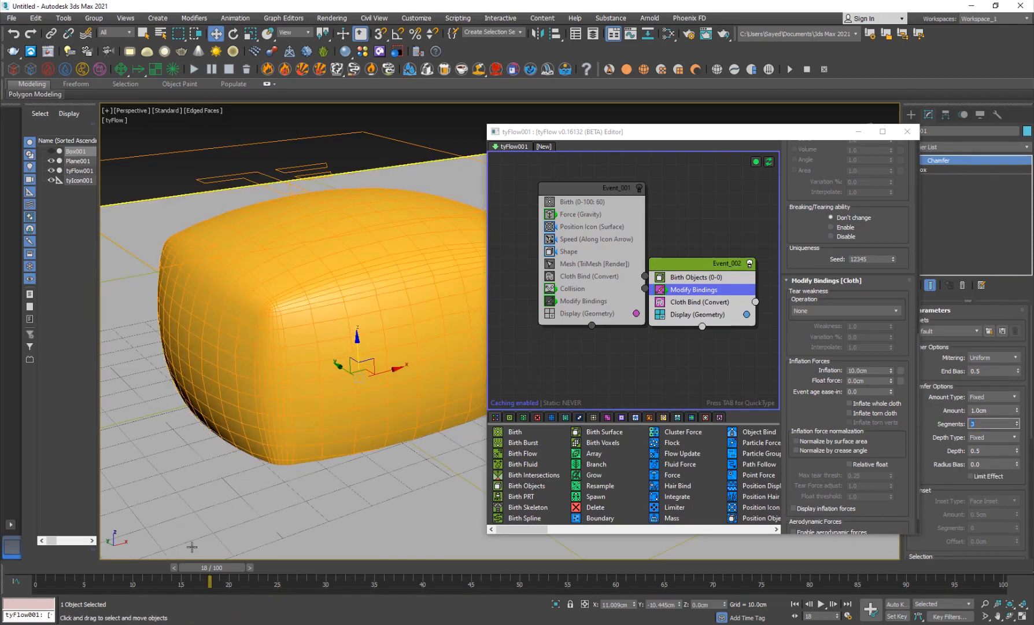
{"action": "left_click_drag", "start_coordinate": [210, 569], "coordinate": [64, 580]}
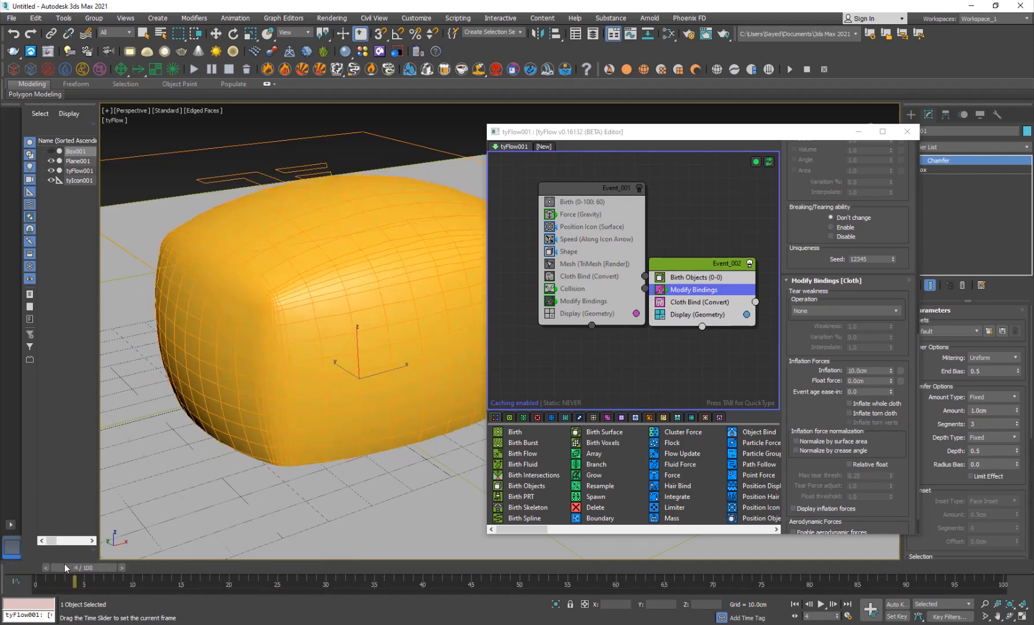
Delete Box001, then disable Event_002 and re-enable Event_001 in the flow.
{"action": "key", "text": "w"}
{"action": "key", "text": "Delete"}
{"action": "left_click", "coordinate": [72, 151]}
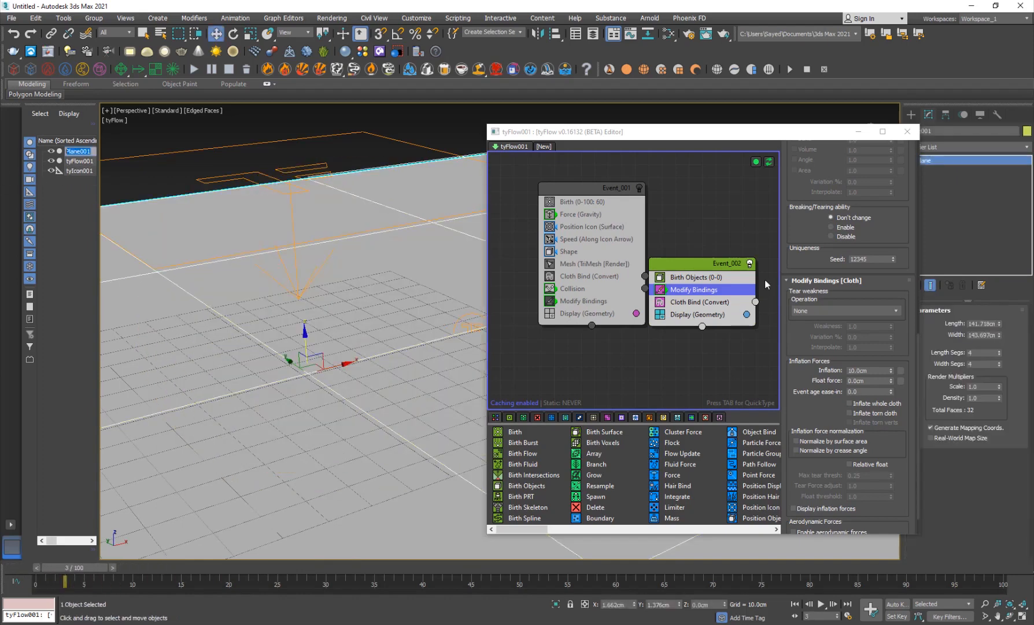
{"action": "left_click", "coordinate": [749, 264]}
{"action": "left_click", "coordinate": [639, 188]}
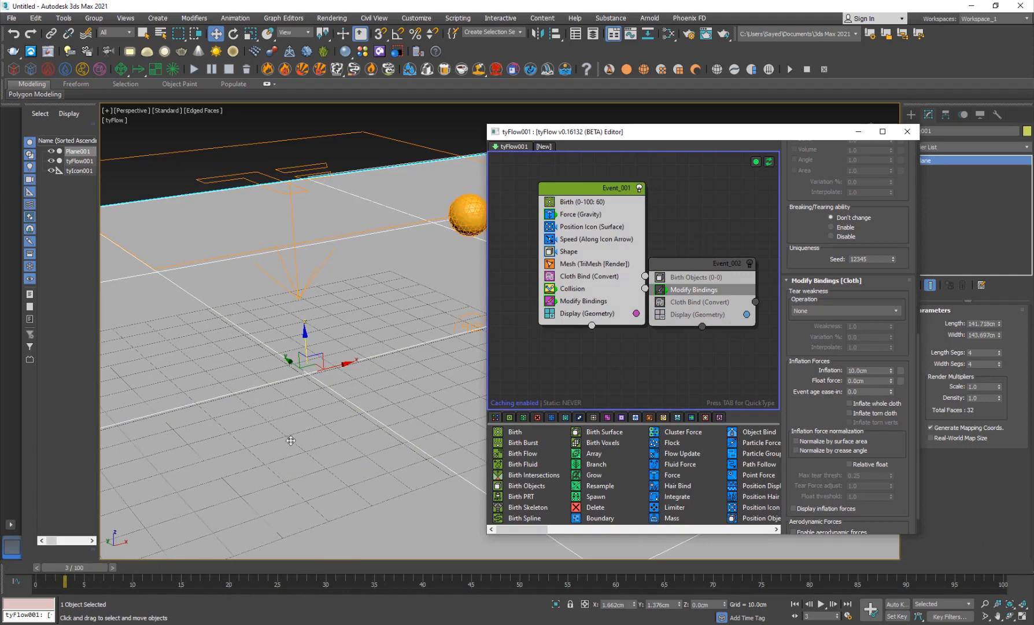
Turn off edged faces and scrub the timeline to preview the falling cloth spheres.
{"action": "left_click_drag", "start_coordinate": [65, 589], "coordinate": [413, 584]}
{"action": "key", "text": "F4"}
{"action": "scroll", "coordinate": [342, 415], "scroll_direction": "down", "scroll_amount": 3}
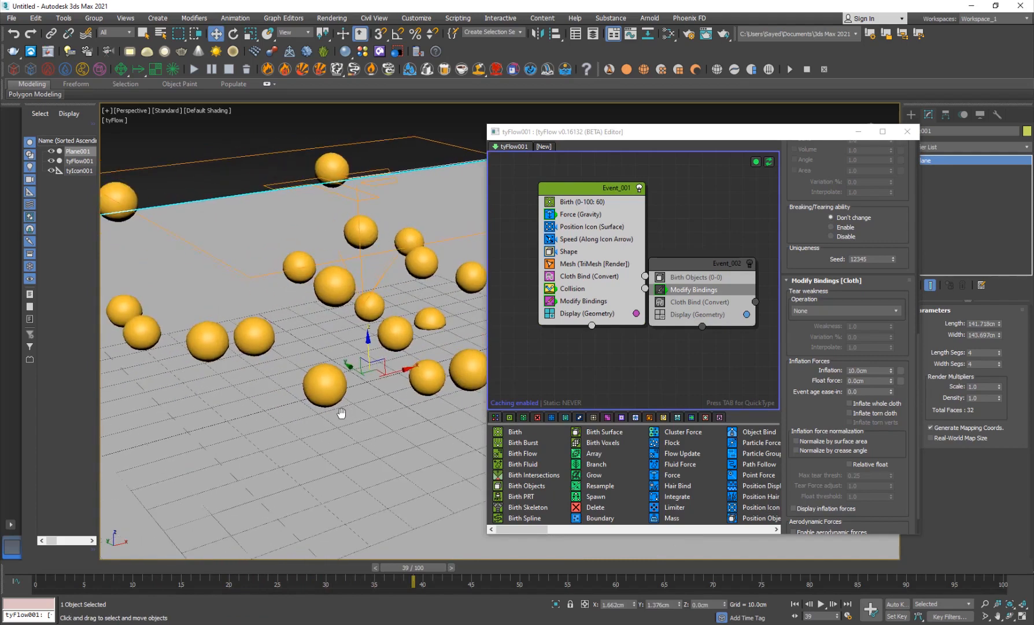
{"action": "left_click_drag", "start_coordinate": [237, 578], "coordinate": [316, 580]}
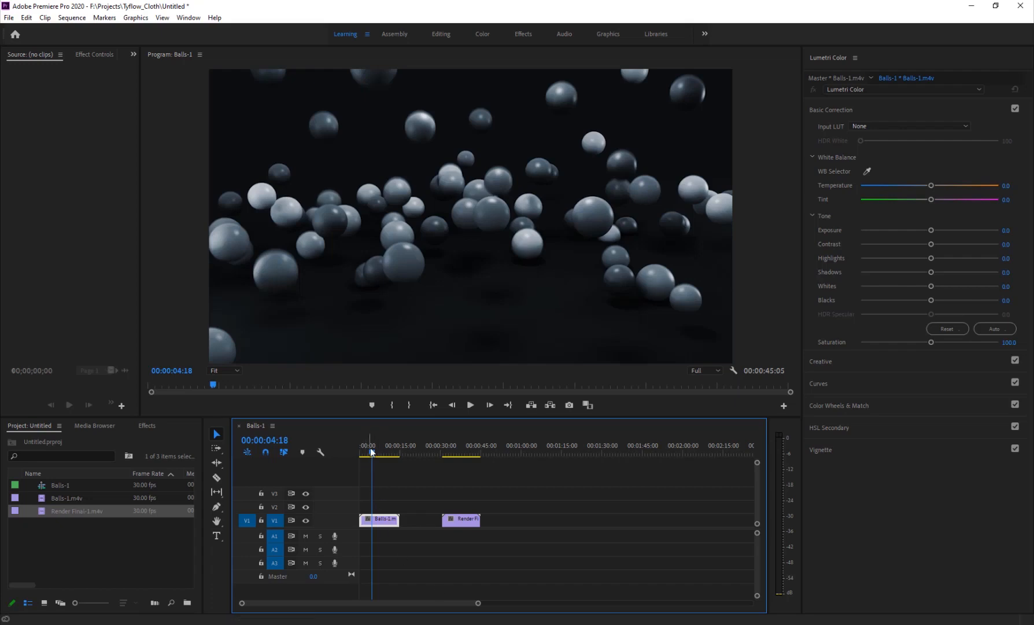
Play the Balls-1 clip in Premiere Pro and scrub through the render composition in After Effects.
{"action": "key", "text": "space"}
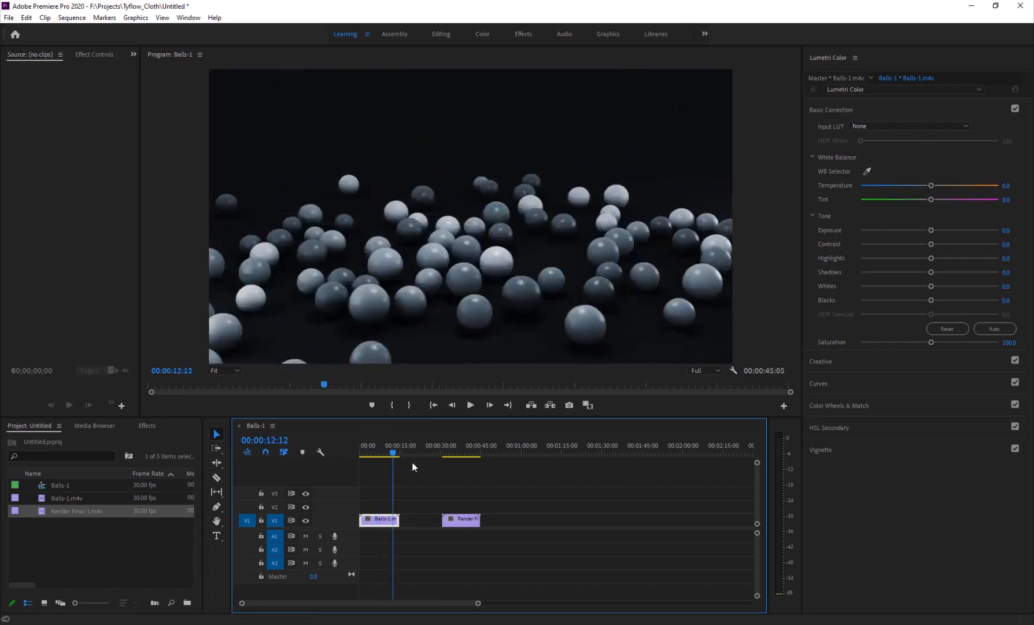
{"action": "left_click_drag", "start_coordinate": [412, 463], "coordinate": [454, 459]}
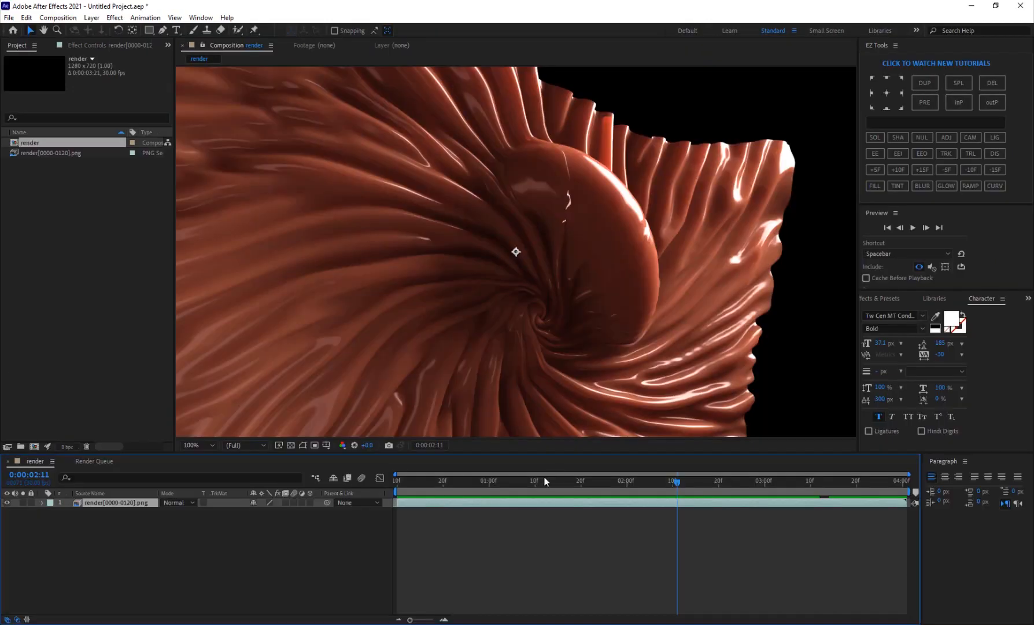
{"action": "left_click_drag", "start_coordinate": [543, 480], "coordinate": [607, 461]}
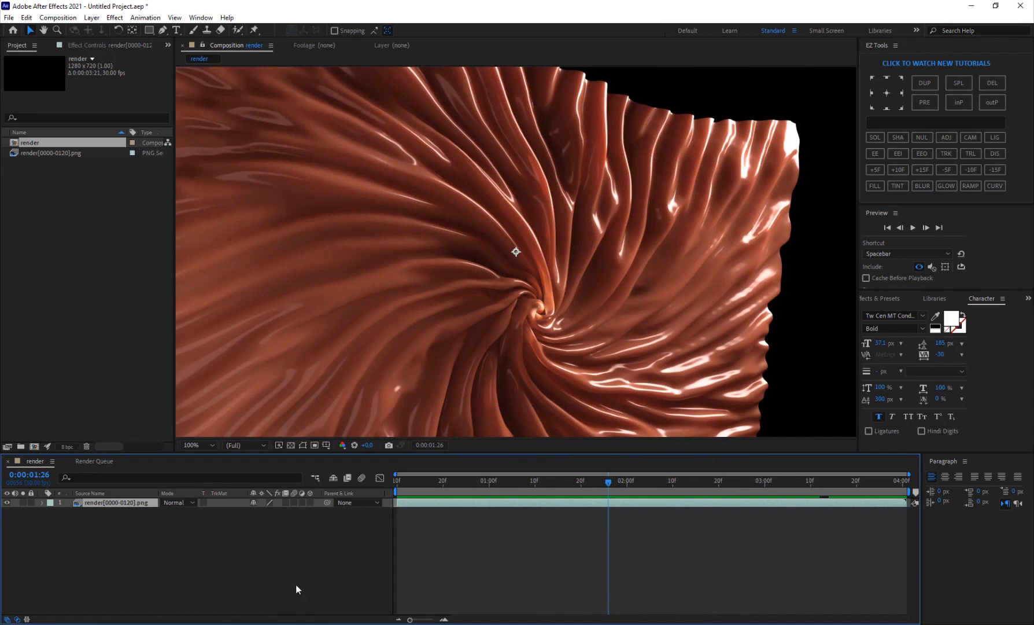
Switch back to 3ds Max, reset the scene and maximize the Perspective viewport.
{"action": "key", "text": "alt+Tab"}
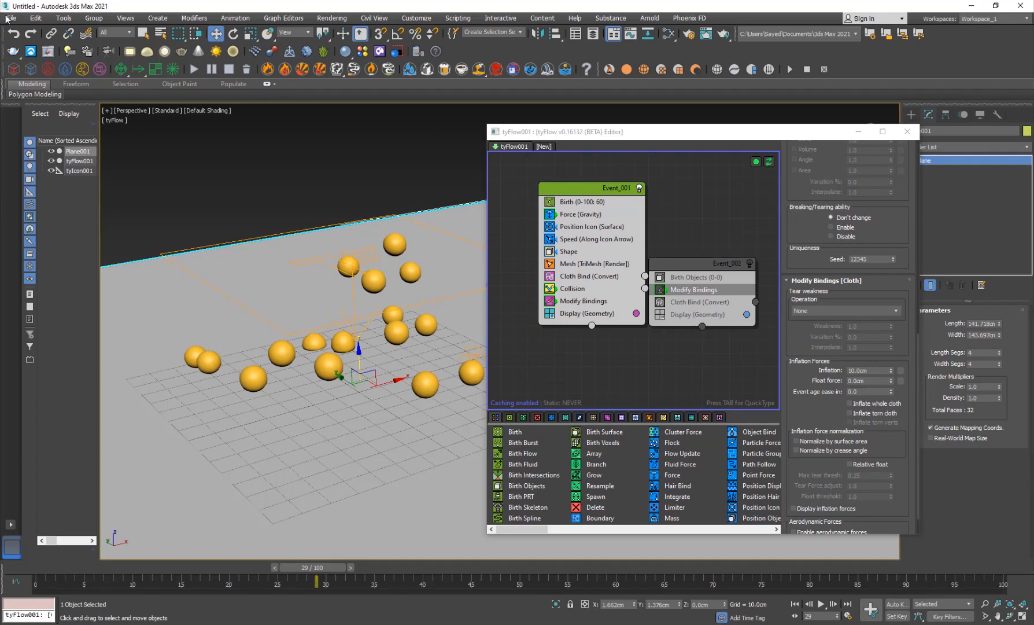
{"action": "middle_click_drag", "start_coordinate": [258, 291], "coordinate": [242, 288]}
{"action": "left_click", "coordinate": [13, 20]}
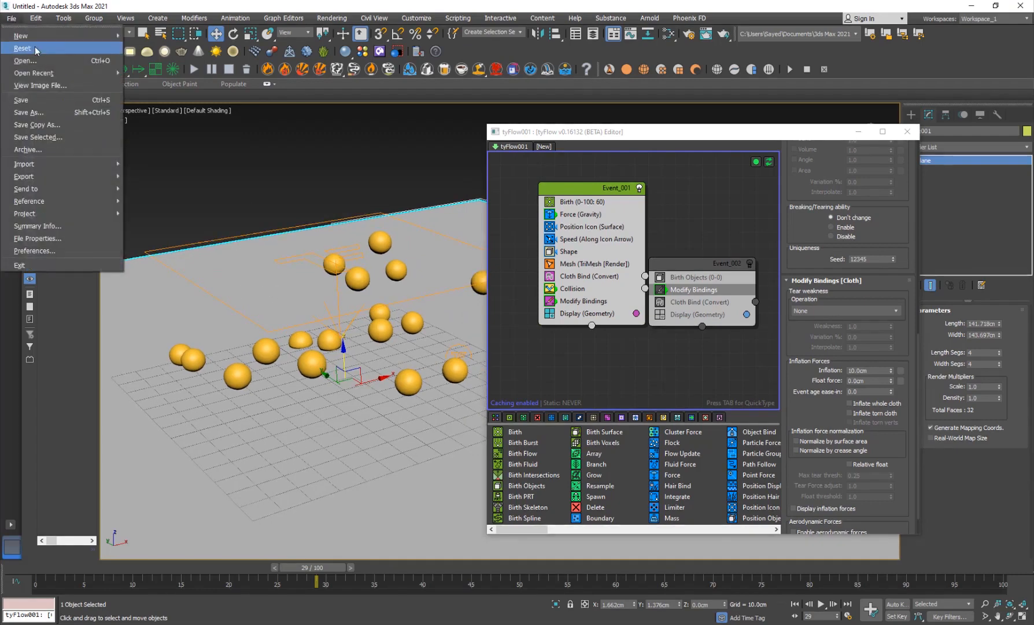
{"action": "left_click", "coordinate": [36, 50]}
{"action": "left_click", "coordinate": [508, 333]}
{"action": "left_click", "coordinate": [482, 335]}
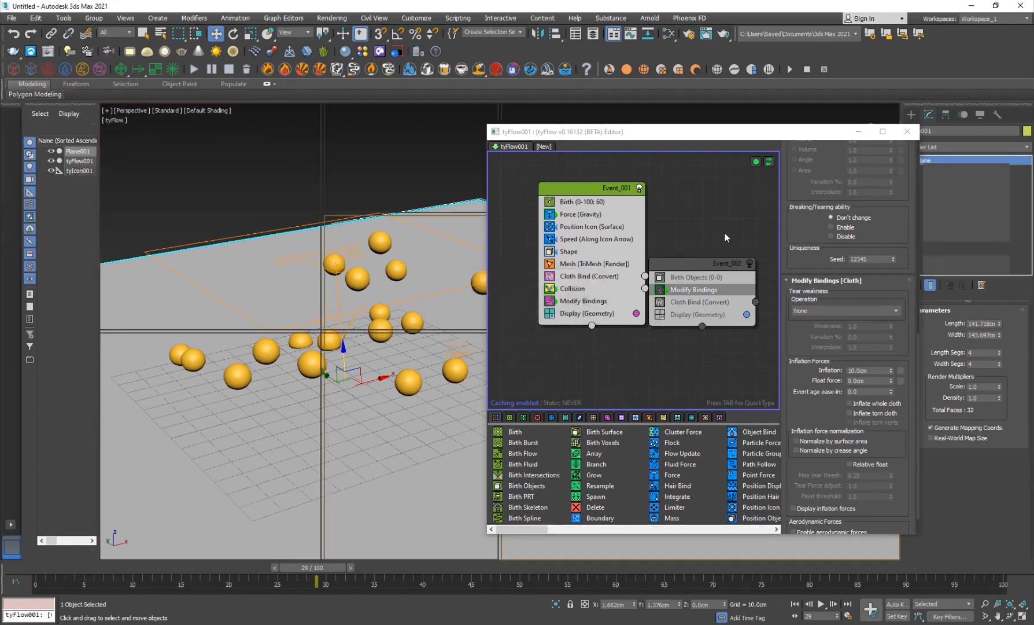
{"action": "key", "text": "alt+w"}
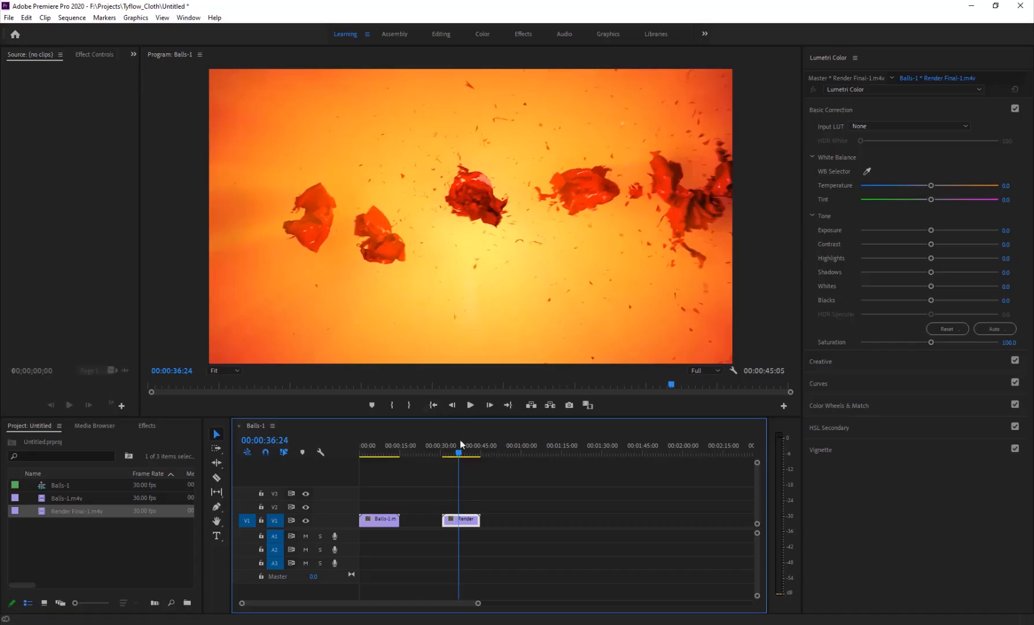
Scrub through the Render Final-1 clip in Premiere Pro and return to 3ds Max.
{"action": "mouse_move", "coordinate": [461, 452]}
{"action": "left_mouse_down"}
{"action": "mouse_move", "coordinate": [440, 451]}
{"action": "mouse_move", "coordinate": [448, 461]}
{"action": "left_mouse_up"}
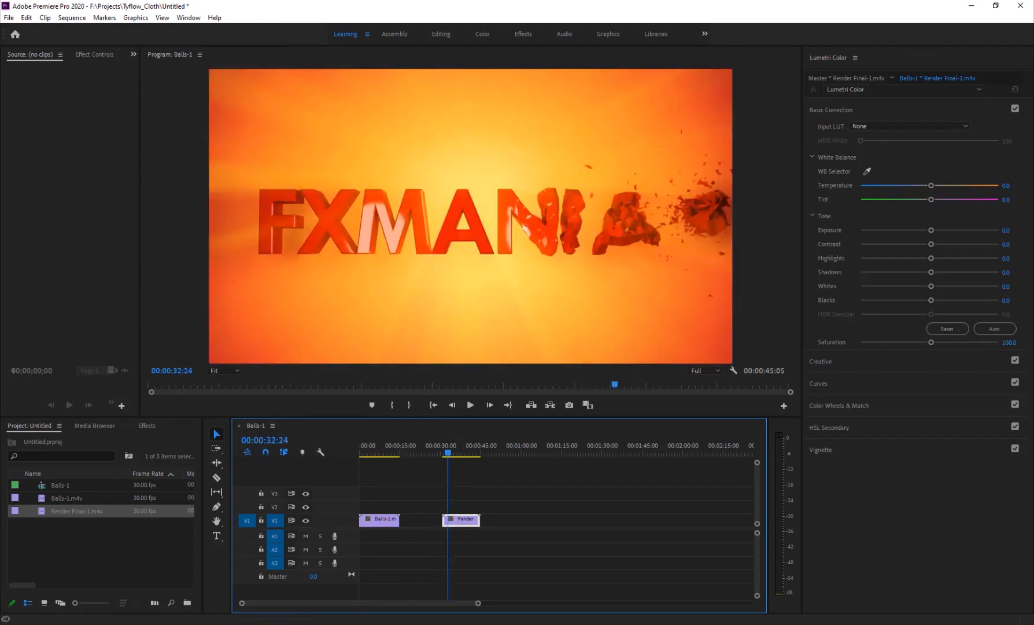
{"action": "left_click", "coordinate": [303, 592]}
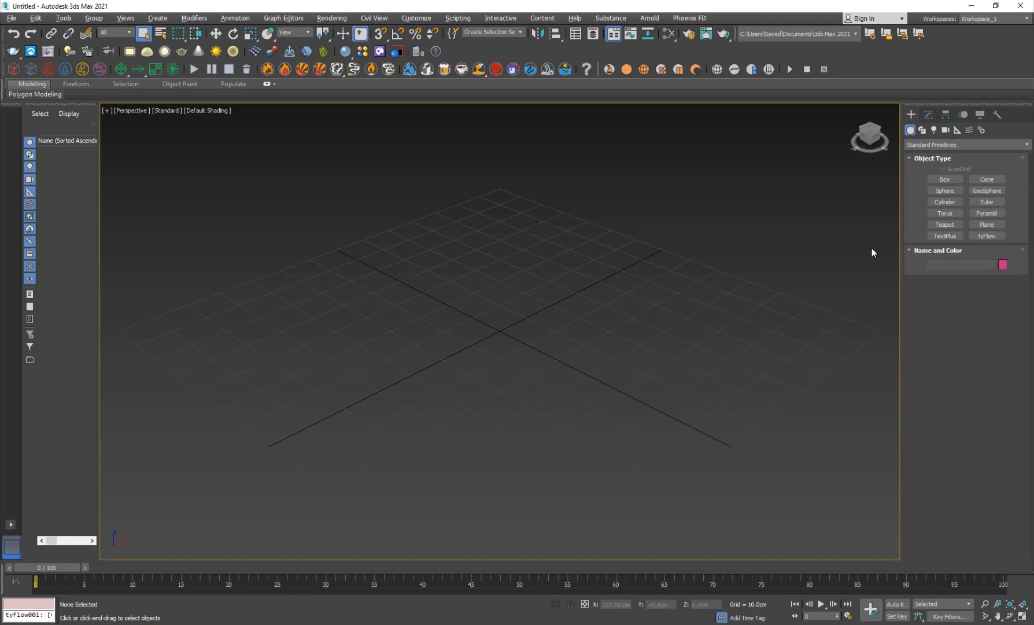
Create a Text spline at the grid's center and change its text to "FX".
{"action": "left_click", "coordinate": [922, 130]}
{"action": "left_click", "coordinate": [952, 233]}
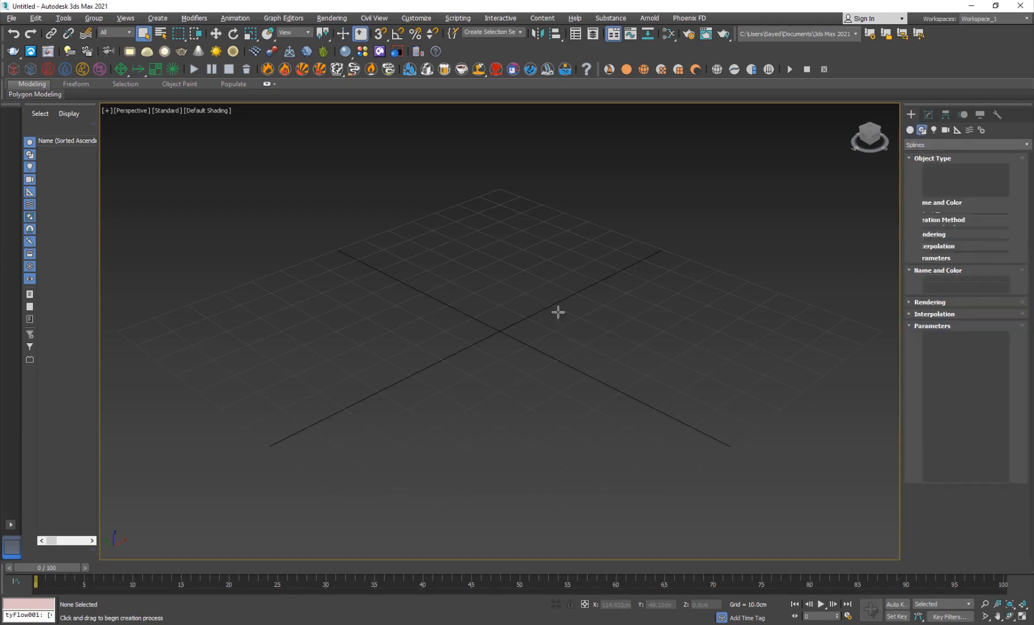
{"action": "left_click", "coordinate": [496, 335]}
{"action": "left_click", "coordinate": [929, 115]}
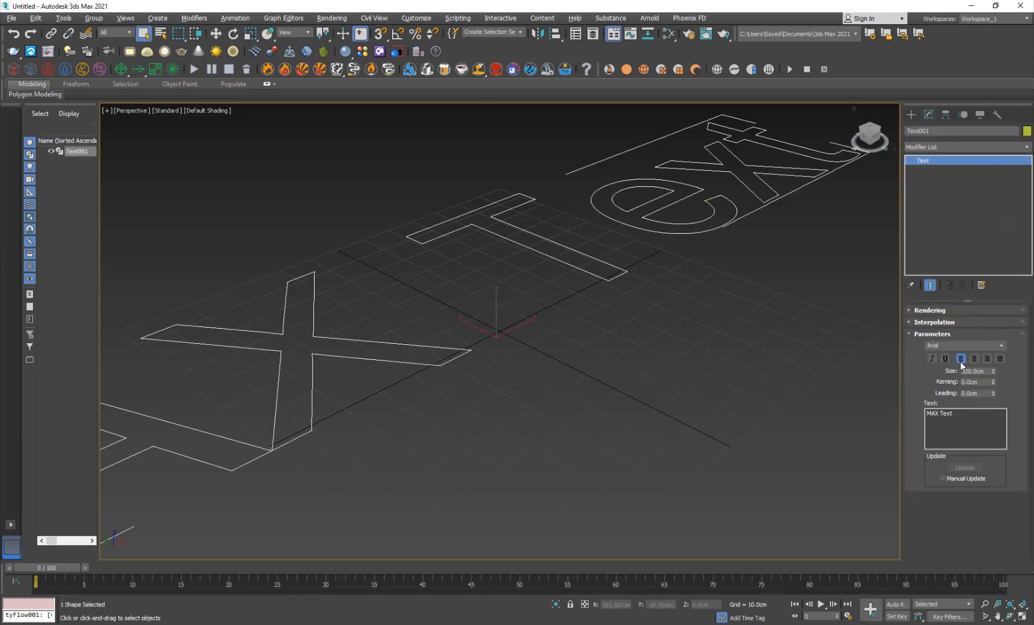
{"action": "type", "text": "FX"}
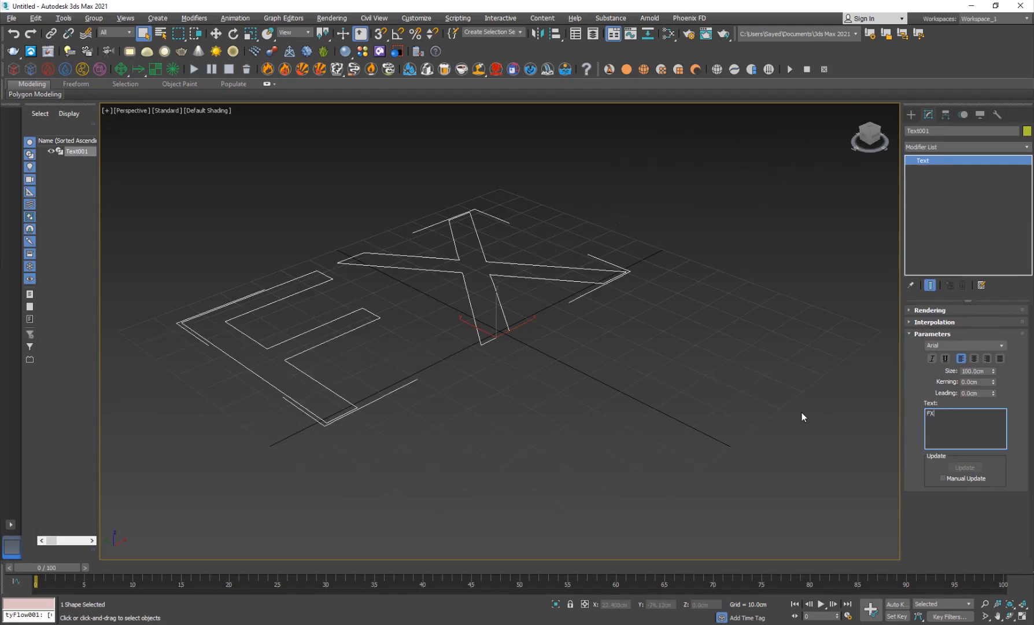
Set the FX text's font to Arial Black and reduce its kerning to about -3.1 cm.
{"action": "left_click", "coordinate": [1003, 345]}
{"action": "left_click", "coordinate": [937, 404]}
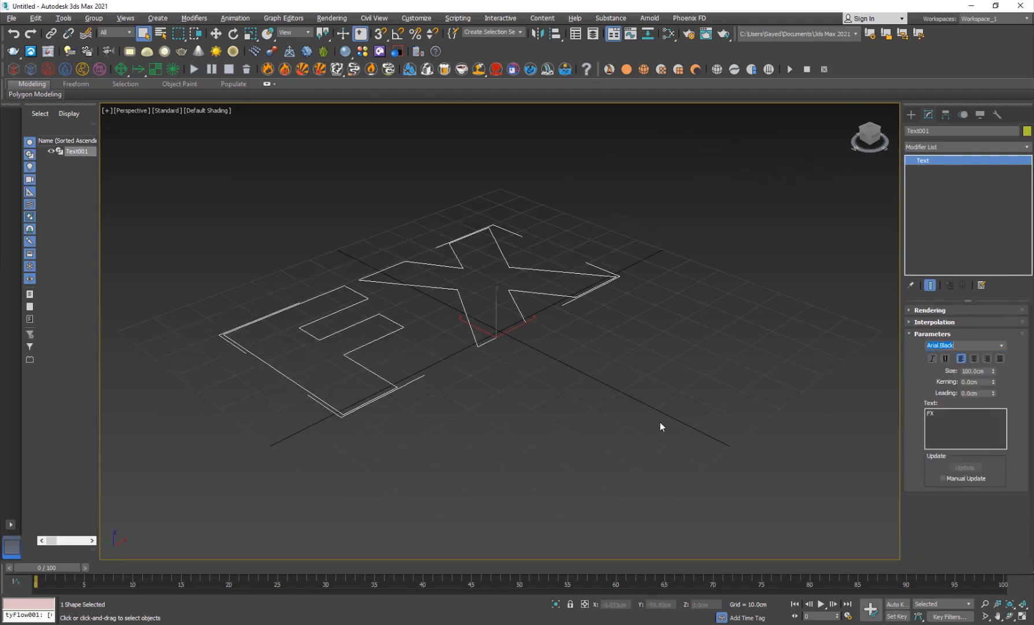
{"action": "left_click", "coordinate": [594, 223]}
{"action": "left_click_drag", "start_coordinate": [595, 223], "coordinate": [577, 347]}
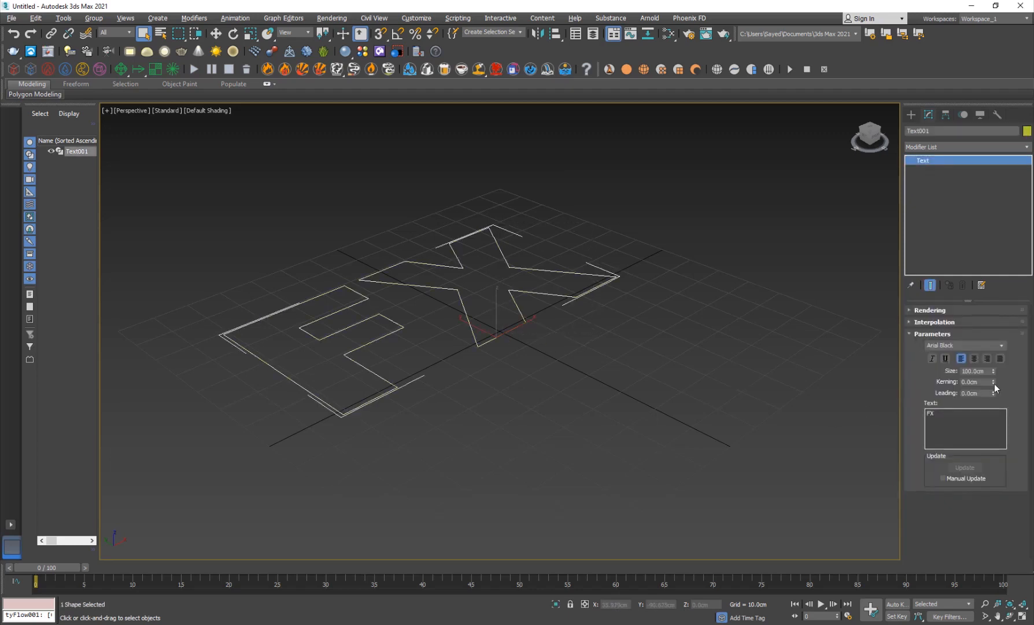
{"action": "left_click_drag", "start_coordinate": [993, 384], "coordinate": [965, 218]}
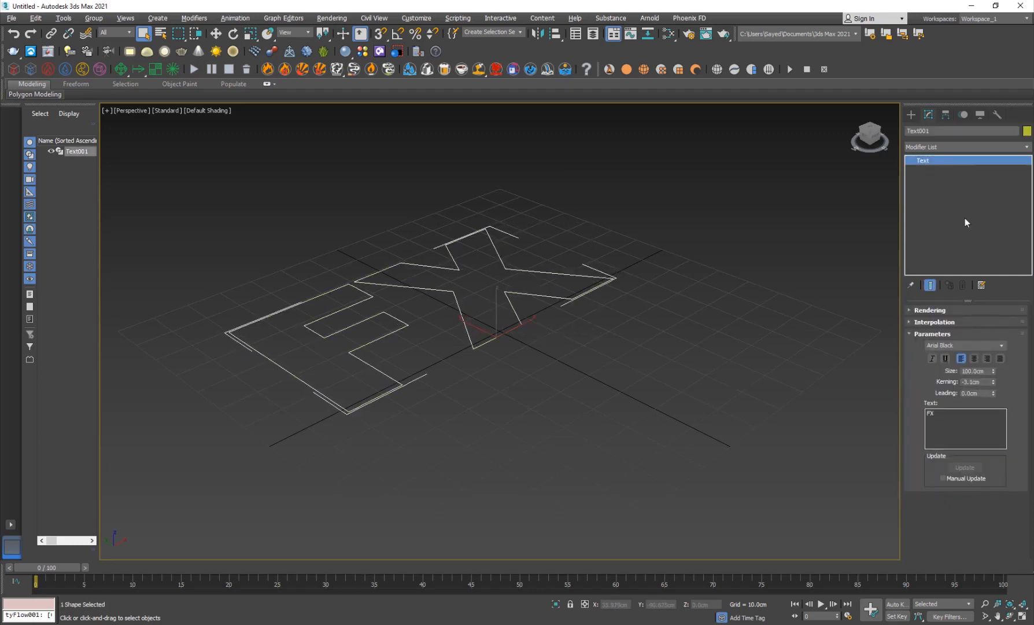
Add a Bevel modifier to the FX text and set its Level 1 height to about 14 cm.
{"action": "left_click", "coordinate": [931, 151]}
{"action": "scroll", "coordinate": [933, 159], "scroll_direction": "down", "scroll_amount": 3}
{"action": "left_click", "coordinate": [928, 164]}
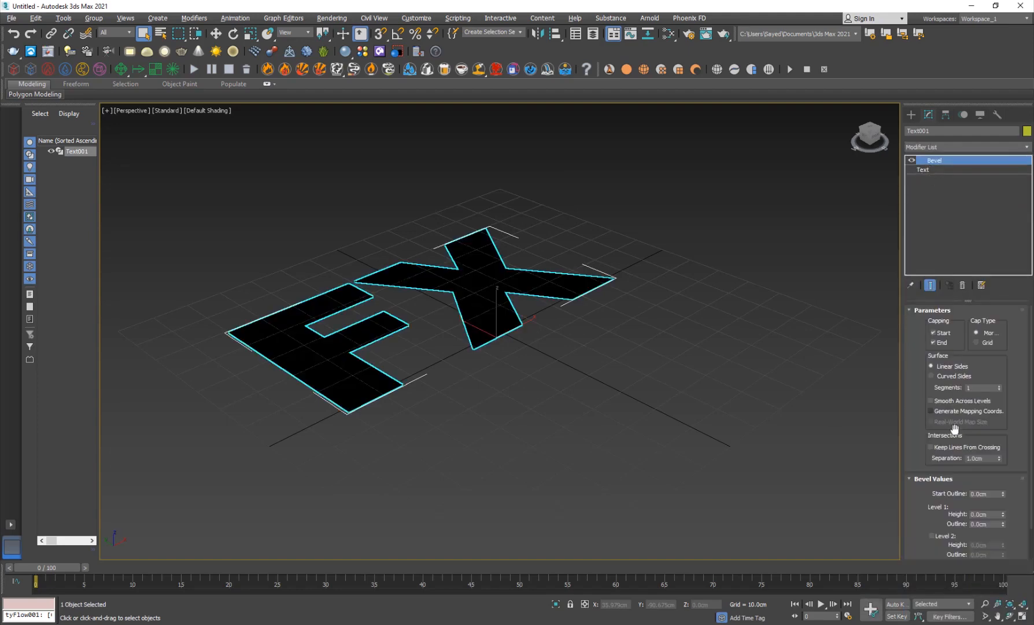
{"action": "scroll", "coordinate": [936, 457], "scroll_direction": "down", "scroll_amount": 2}
{"action": "left_click_drag", "start_coordinate": [1003, 480], "coordinate": [1006, 463]}
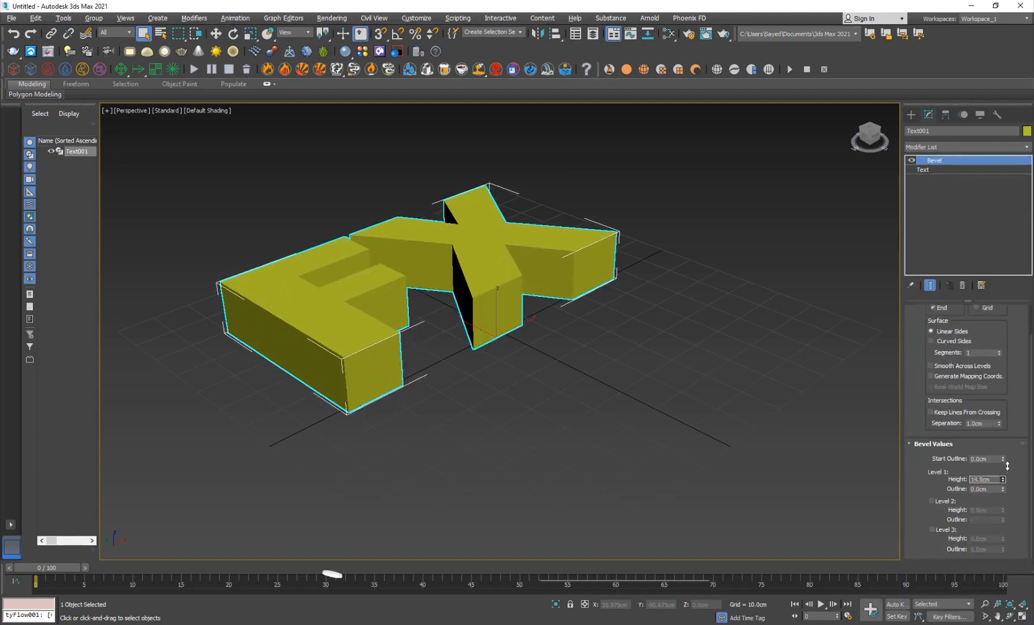
Enable Level 2 of the Bevel modifier with a height of 1 cm and an outline of -1 cm.
{"action": "left_click", "coordinate": [945, 502]}
{"action": "left_click_drag", "start_coordinate": [989, 510], "coordinate": [910, 499]}
{"action": "type", "text": "1"}
{"action": "key", "text": "Return"}
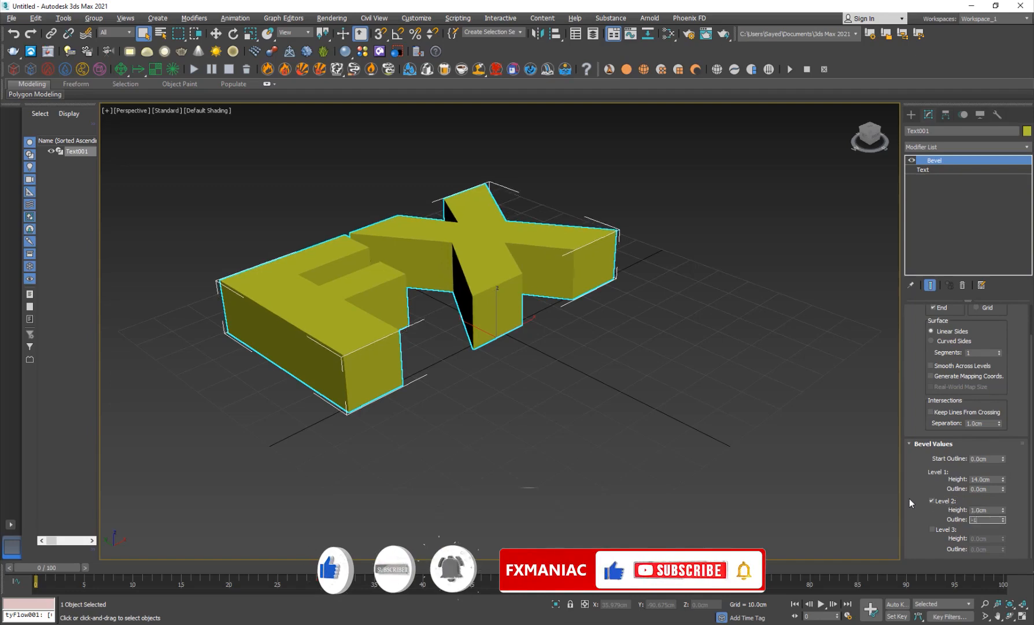
Turn on angle snap, rotate the FX text to stand upright, and view it from the front in perspective.
{"action": "key", "text": "e"}
{"action": "key", "text": "a"}
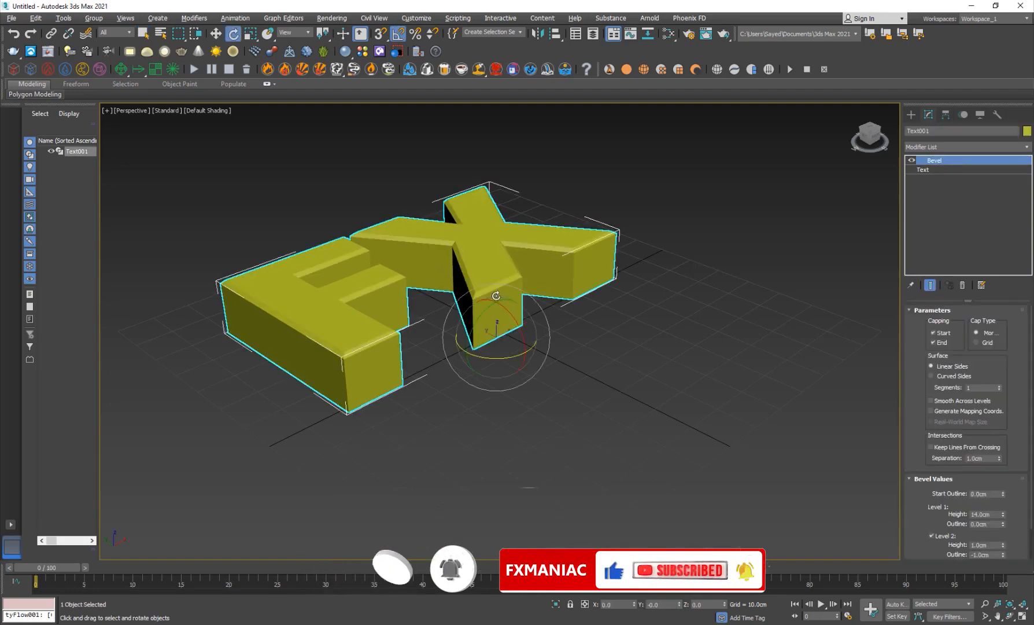
{"action": "left_click_drag", "start_coordinate": [515, 319], "coordinate": [526, 361]}
{"action": "key", "text": "w"}
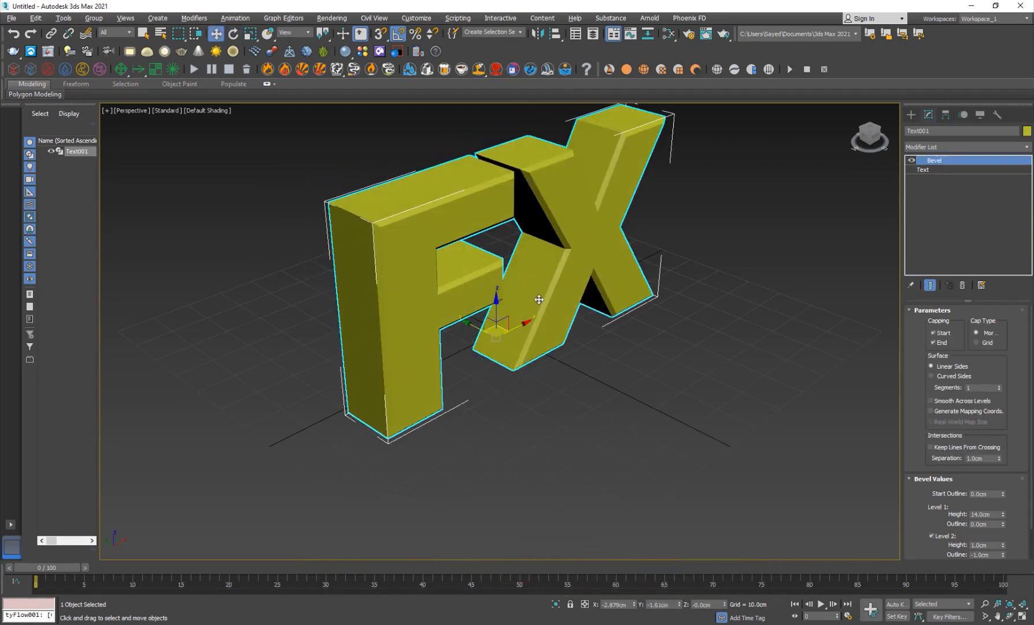
{"action": "key", "text": "f"}
{"action": "key", "text": "p"}
{"action": "middle_click_drag", "start_coordinate": [556, 370], "coordinate": [458, 390], "text": "alt"}
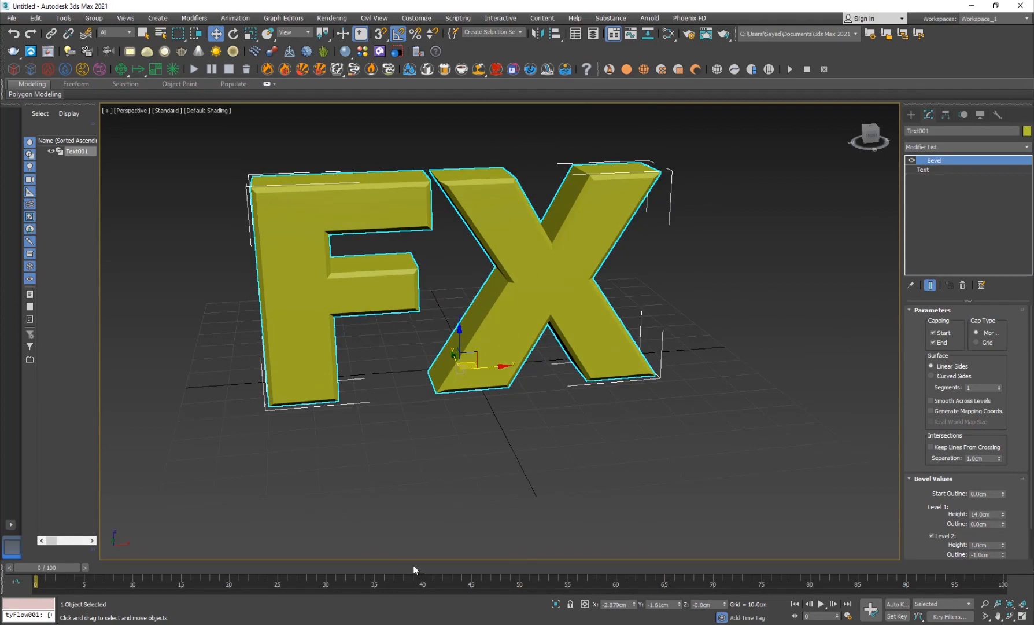
Show edged faces on the FX text and scrub the rendered FXMANIAC clip in Premiere Pro for reference.
{"action": "key", "text": "F4"}
{"action": "mouse_move", "coordinate": [407, 327]}
{"action": "middle_mouse_down", "text": "alt"}
{"action": "mouse_move", "coordinate": [474, 346]}
{"action": "mouse_move", "coordinate": [669, 354]}
{"action": "mouse_move", "coordinate": [420, 341]}
{"action": "mouse_move", "coordinate": [359, 361]}
{"action": "middle_mouse_up", "text": "alt"}
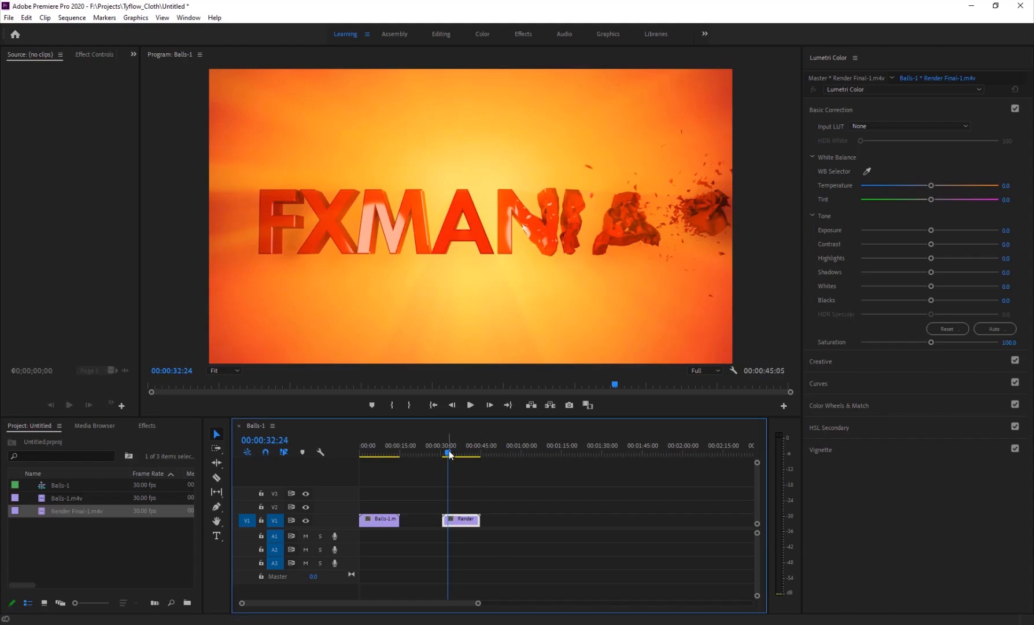
{"action": "left_click_drag", "start_coordinate": [449, 453], "coordinate": [460, 456]}
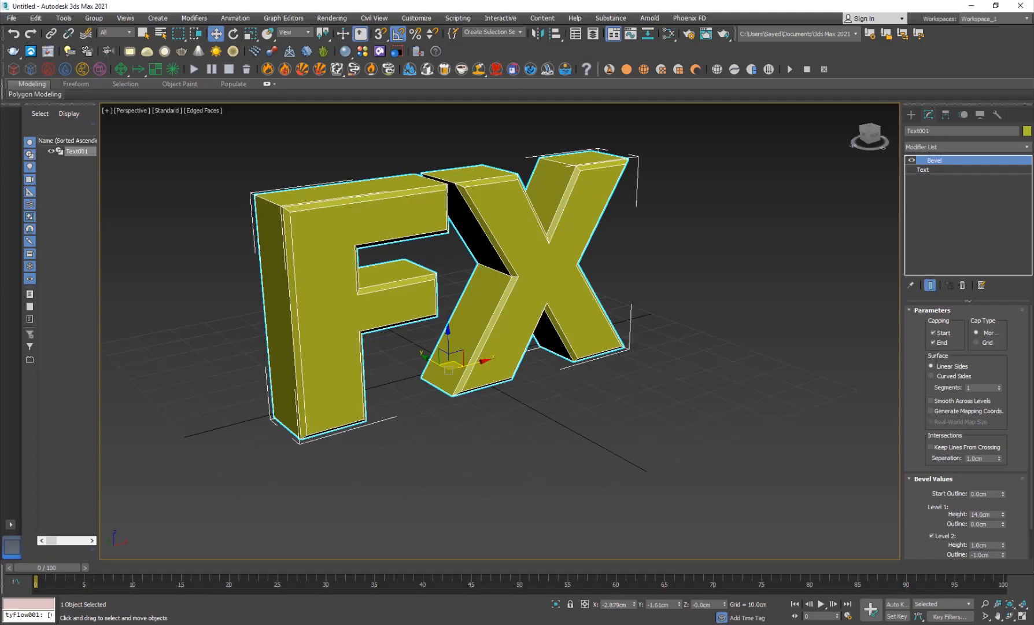
Back in 3ds Max, create a tyFlow object beside the FX text and open its editor.
{"action": "middle_click_drag", "start_coordinate": [399, 428], "coordinate": [570, 394], "text": "alt"}
{"action": "left_click", "coordinate": [911, 114]}
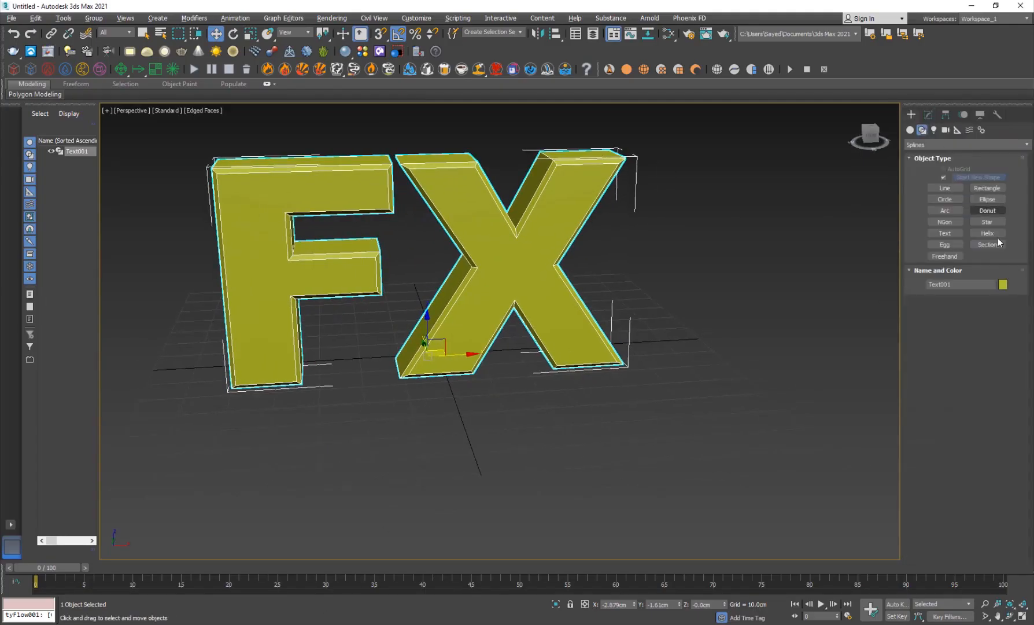
{"action": "left_click", "coordinate": [910, 130]}
{"action": "left_click", "coordinate": [990, 234]}
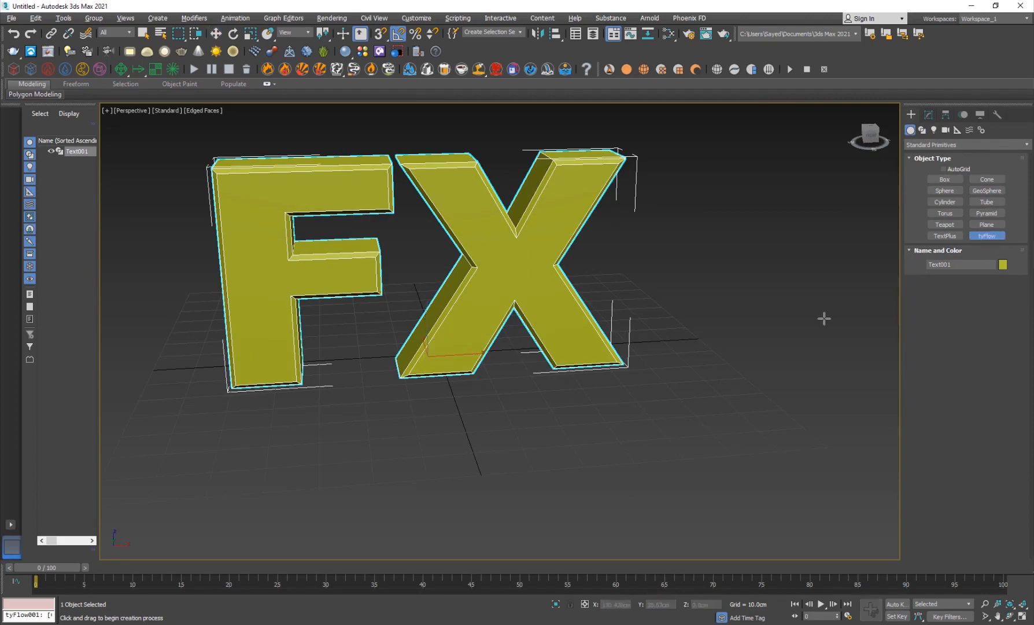
{"action": "left_click", "coordinate": [816, 341]}
{"action": "left_click", "coordinate": [923, 114]}
{"action": "left_click", "coordinate": [940, 336]}
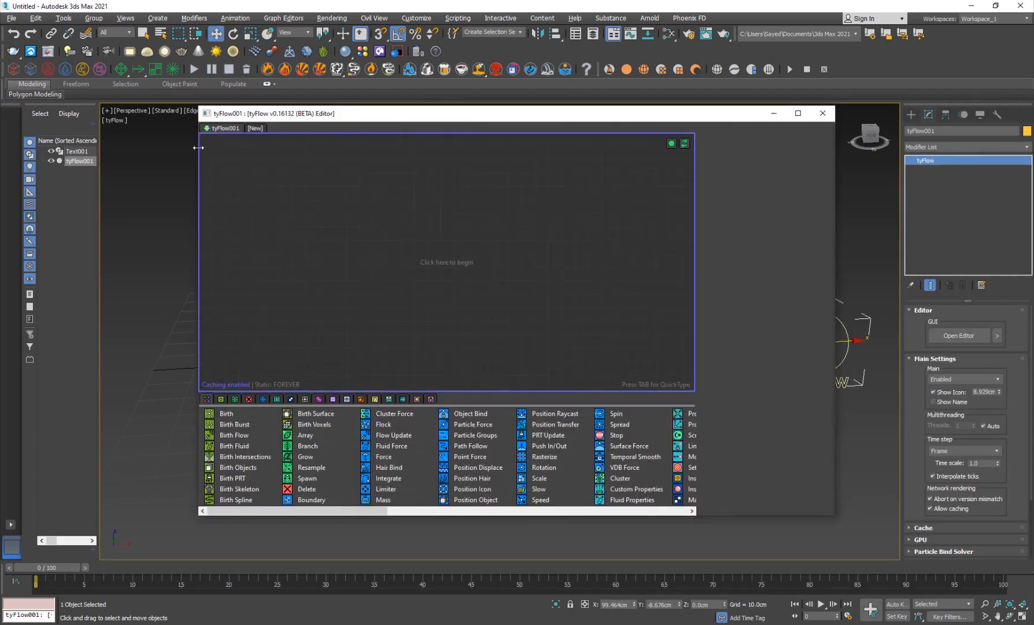
Narrow the tyFlow editor window beside the FX text and add a Birth Objects operator in a new event.
{"action": "left_click_drag", "start_coordinate": [198, 147], "coordinate": [418, 159]}
{"action": "middle_click_drag", "start_coordinate": [284, 272], "coordinate": [193, 284]}
{"action": "scroll", "coordinate": [395, 205], "scroll_direction": "down", "scroll_amount": 5}
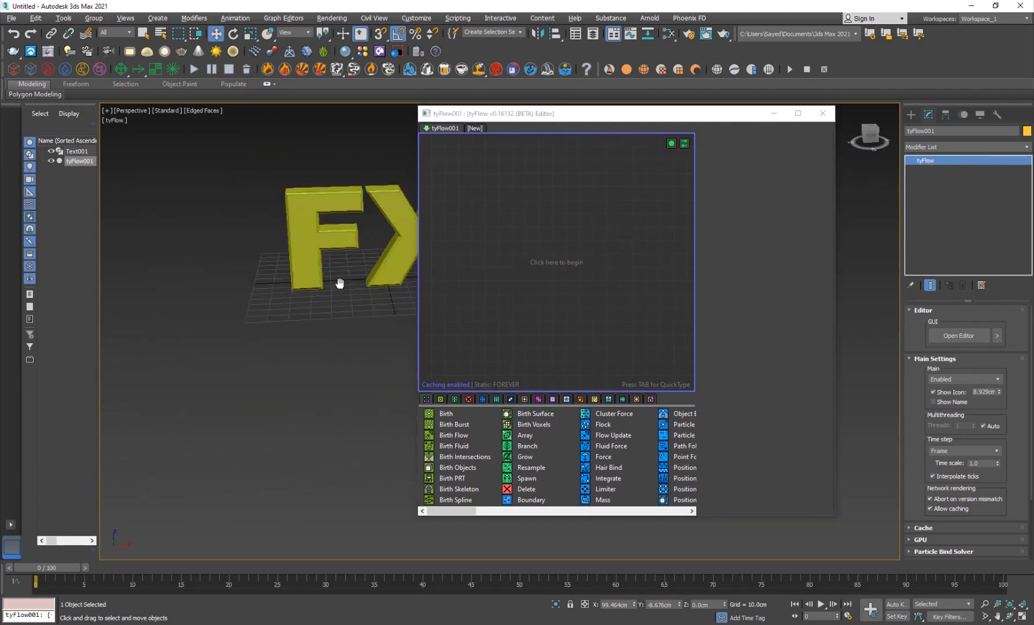
{"action": "middle_click_drag", "start_coordinate": [339, 283], "coordinate": [258, 376]}
{"action": "key", "text": "Tab"}
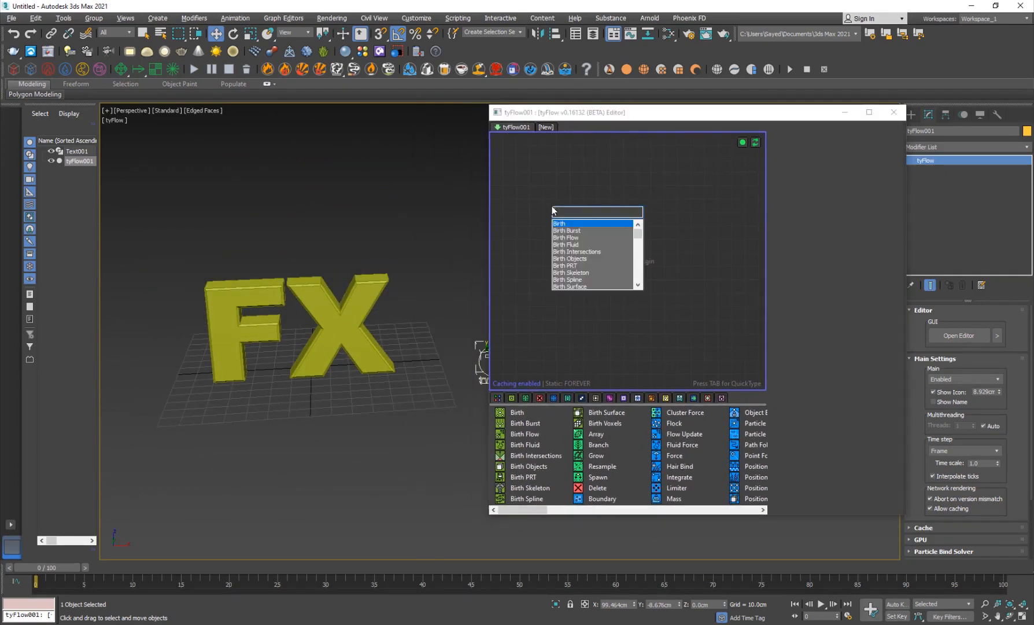
{"action": "type", "text": "birth"}
{"action": "left_click", "coordinate": [572, 260]}
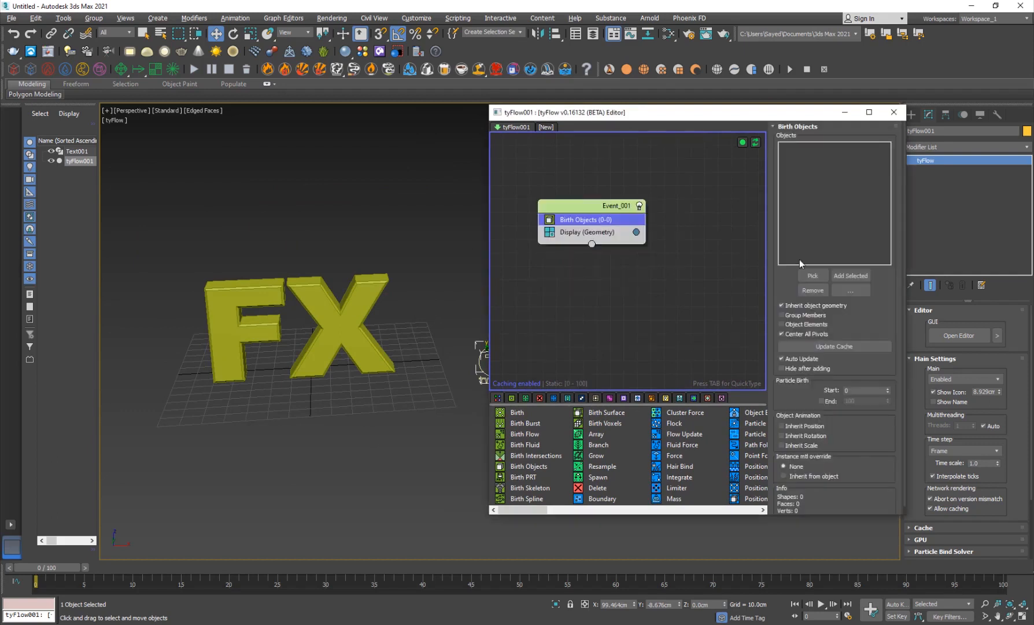
Pick the FX text as the Birth Objects source and hide the original text object.
{"action": "left_click", "coordinate": [813, 276]}
{"action": "left_click", "coordinate": [361, 293]}
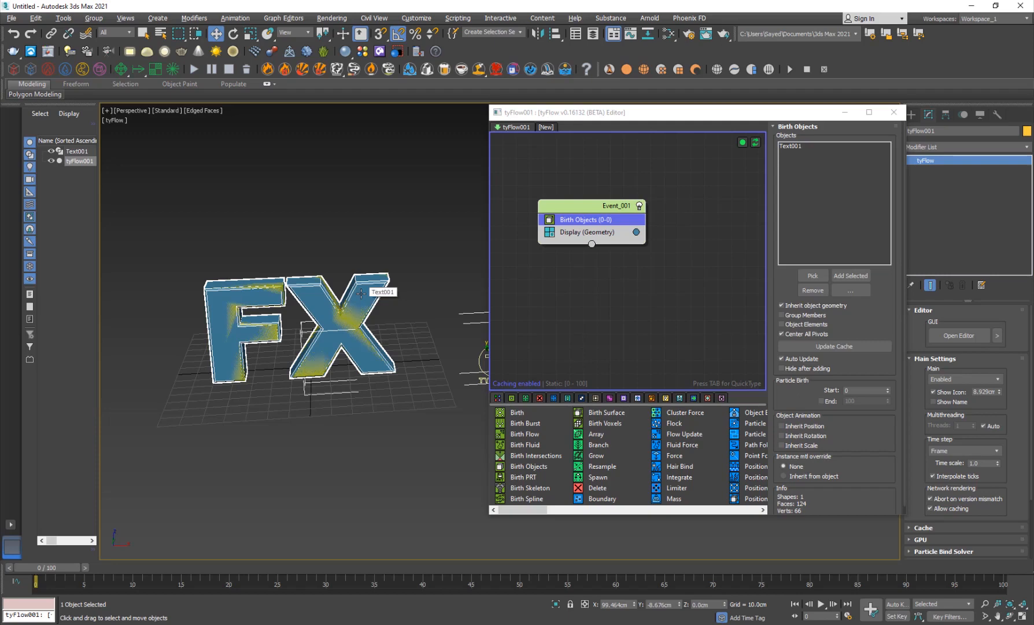
{"action": "left_click", "coordinate": [361, 294]}
{"action": "right_click", "coordinate": [361, 293]}
{"action": "left_click", "coordinate": [404, 263]}
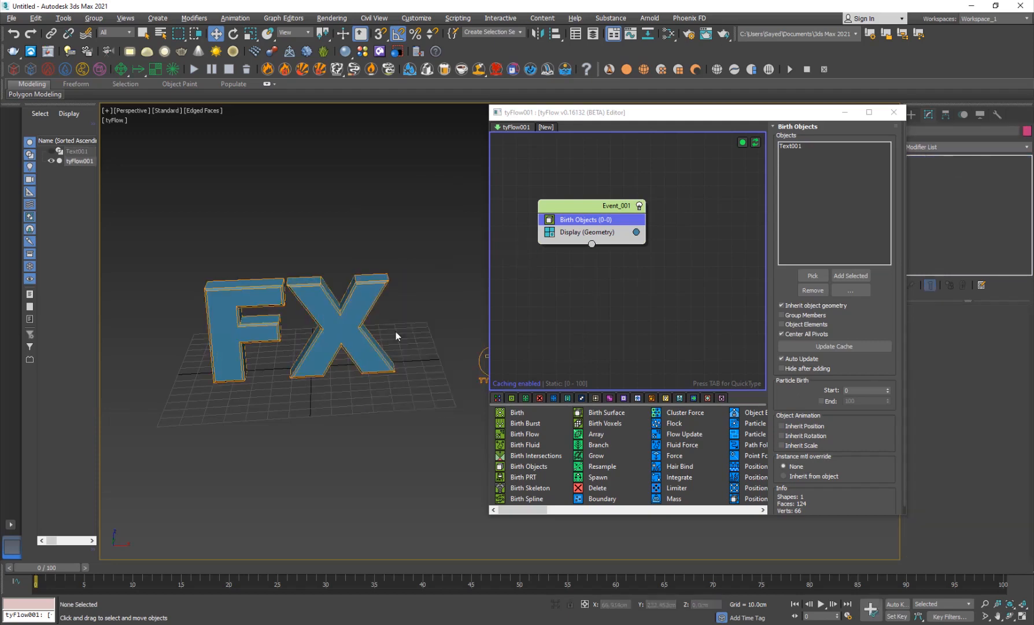
Add a Cloth Bind operator below Birth Objects in Event_001 and inspect the cloth particles on the text.
{"action": "left_click", "coordinate": [594, 206]}
{"action": "key", "text": "Tab"}
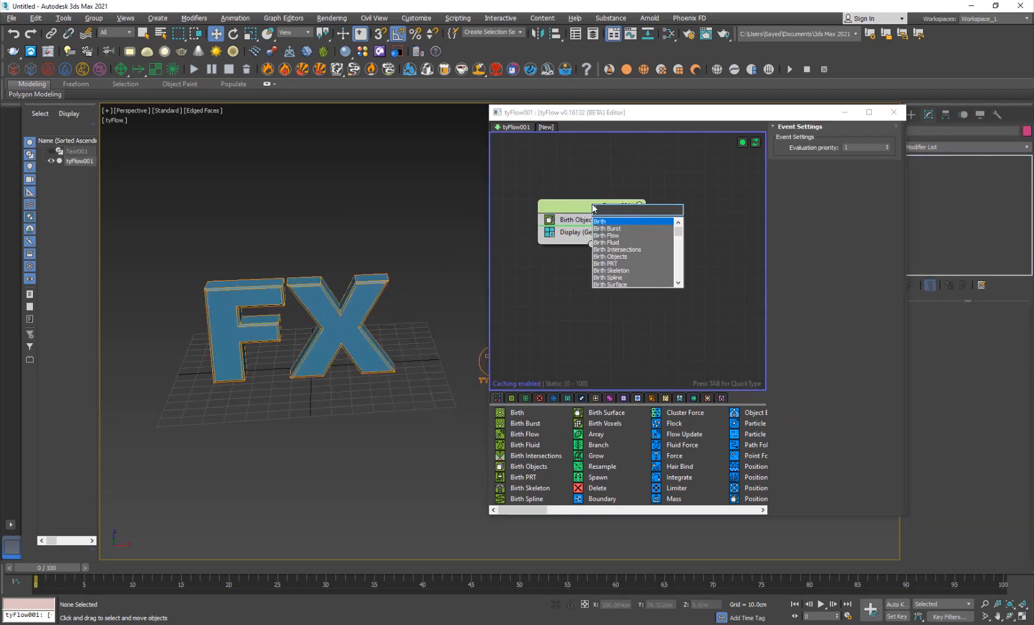
{"action": "type", "text": "cloth"}
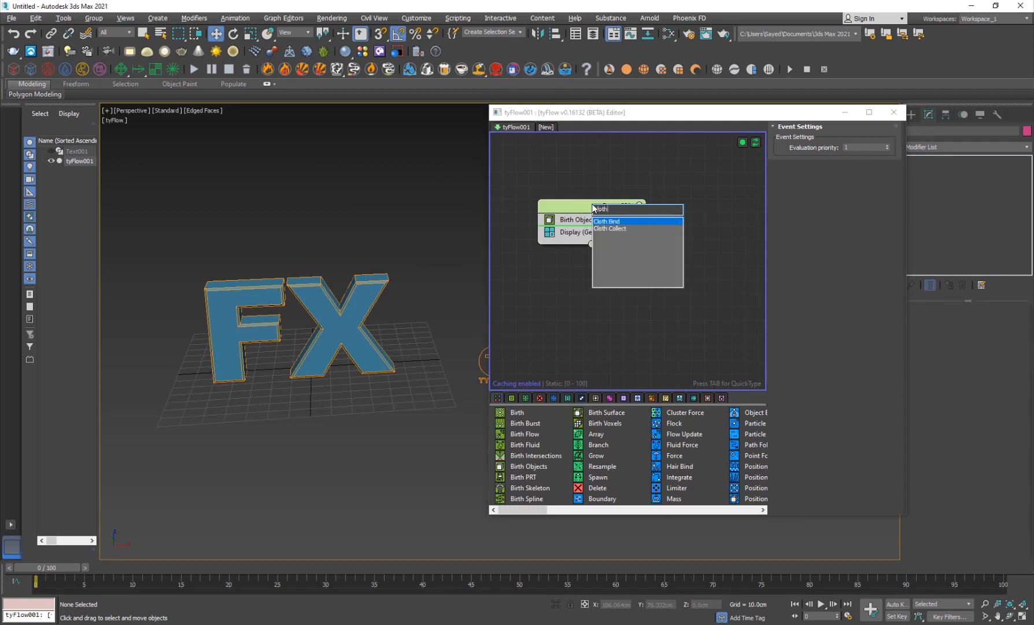
{"action": "key", "text": "Return"}
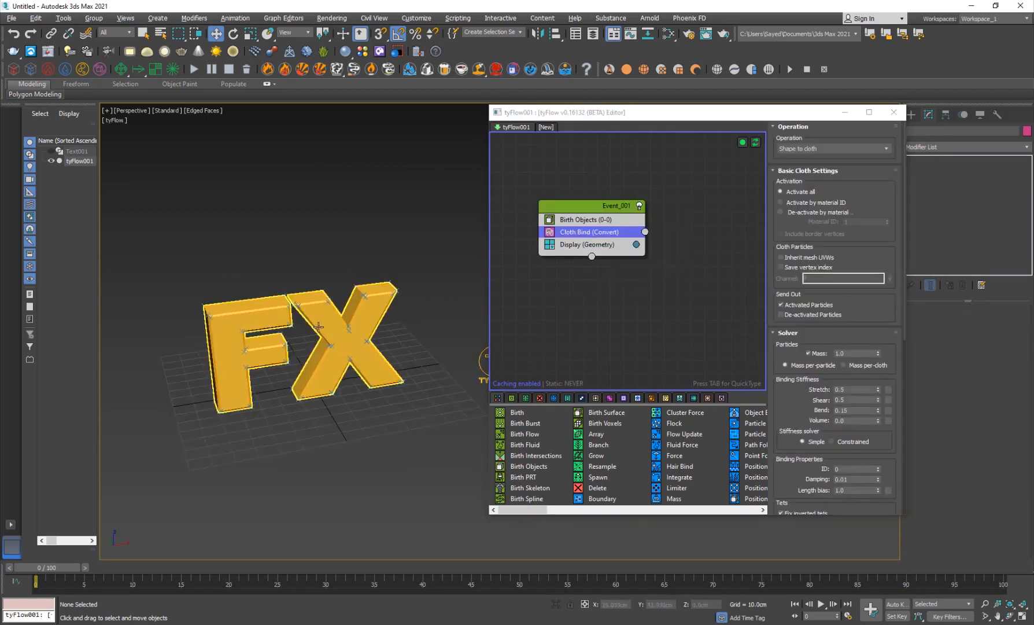
{"action": "scroll", "coordinate": [324, 332], "scroll_direction": "up", "scroll_amount": 8}
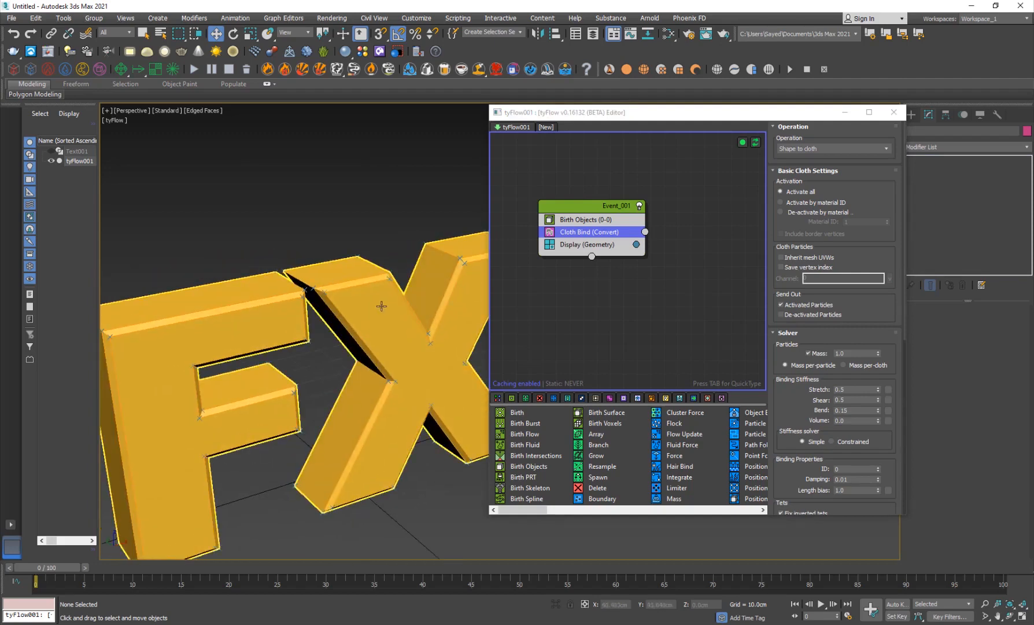
{"action": "scroll", "coordinate": [381, 306], "scroll_direction": "down", "scroll_amount": 4}
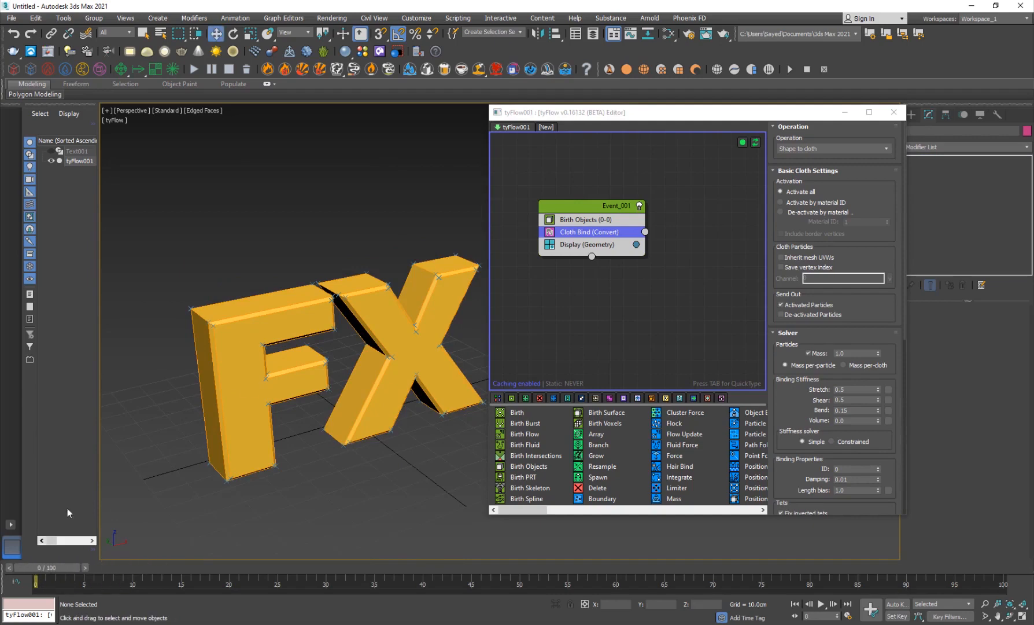
Add a Force operator to Event_001 with noise layer 1 set to turbulence at a strength of 1 cm.
{"action": "key", "text": "Tab"}
{"action": "type", "text": "for"}
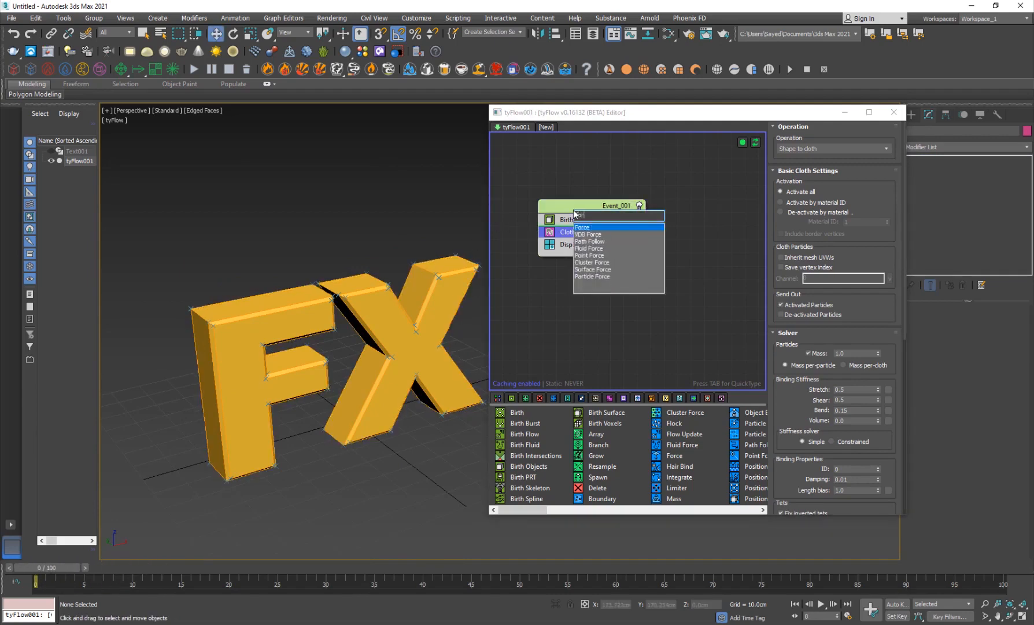
{"action": "key", "text": "Return"}
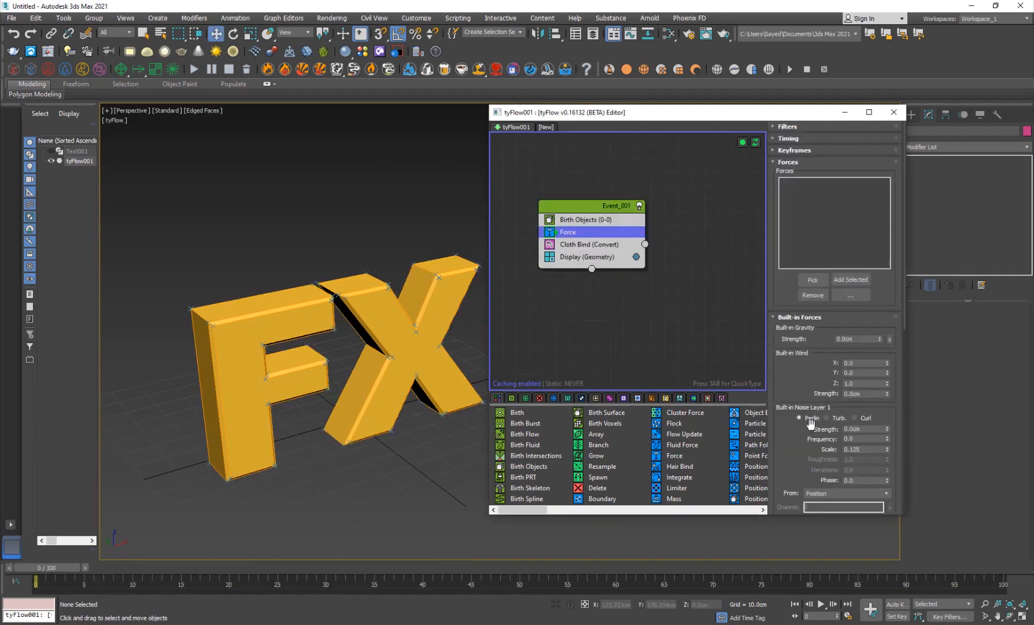
{"action": "scroll", "coordinate": [811, 422], "scroll_direction": "down", "scroll_amount": 2}
{"action": "left_click", "coordinate": [827, 368]}
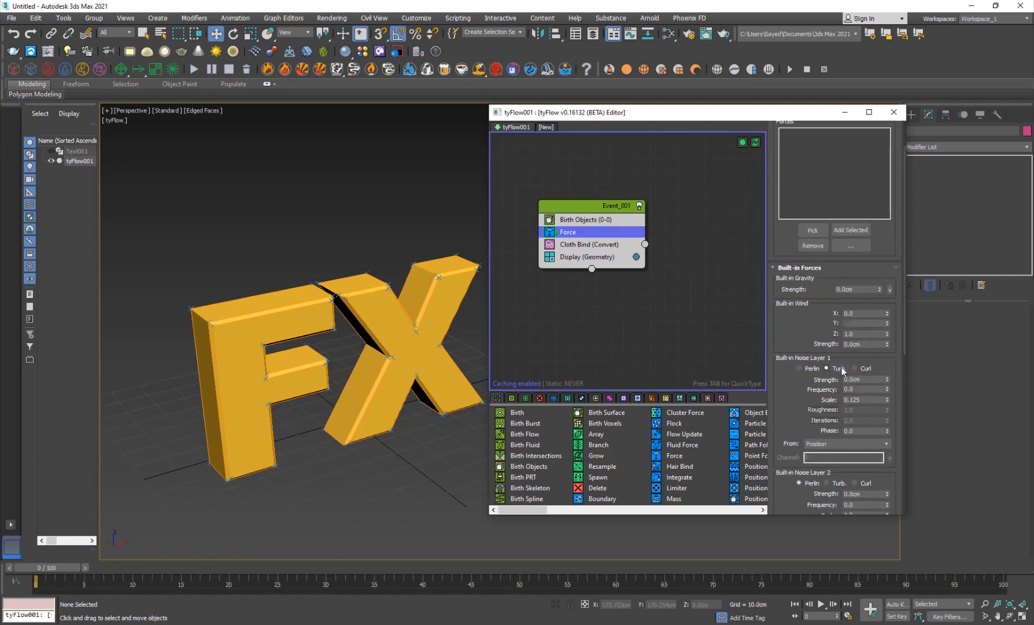
{"action": "left_click", "coordinate": [845, 380]}
{"action": "type", "text": "1"}
{"action": "key", "text": "Return"}
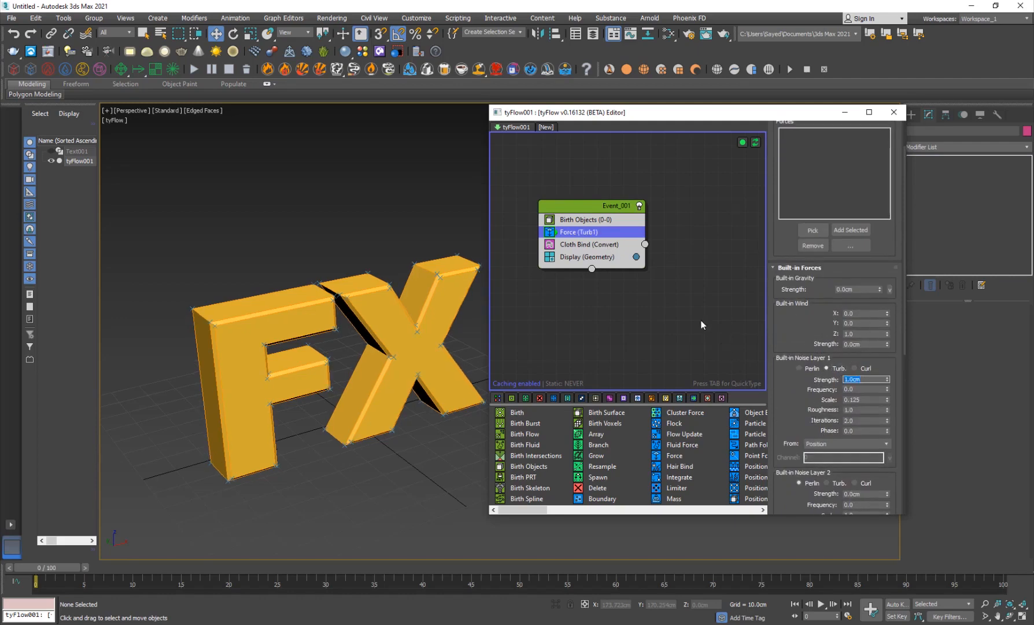
Move the Force operator below Cloth Bind and scrub the timeline to preview the cloth.
{"action": "left_click_drag", "start_coordinate": [586, 241], "coordinate": [588, 250]}
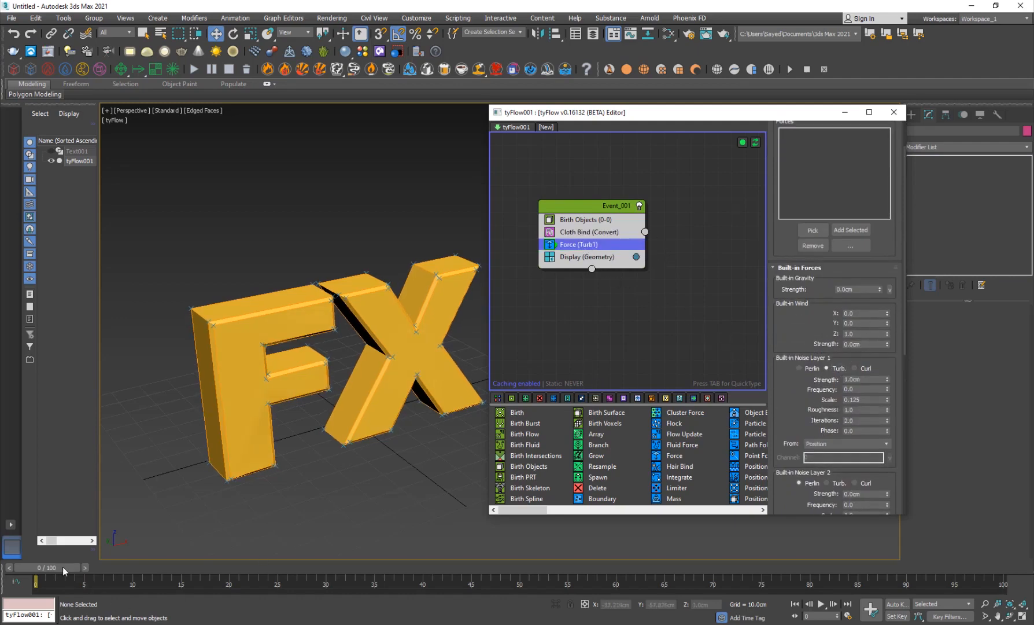
{"action": "mouse_move", "coordinate": [63, 571]}
{"action": "left_mouse_down"}
{"action": "mouse_move", "coordinate": [276, 574]}
{"action": "mouse_move", "coordinate": [63, 554]}
{"action": "mouse_move", "coordinate": [259, 571]}
{"action": "mouse_move", "coordinate": [205, 551]}
{"action": "mouse_move", "coordinate": [114, 552]}
{"action": "mouse_move", "coordinate": [246, 551]}
{"action": "mouse_move", "coordinate": [151, 546]}
{"action": "mouse_move", "coordinate": [85, 559]}
{"action": "mouse_move", "coordinate": [394, 564]}
{"action": "mouse_move", "coordinate": [52, 564]}
{"action": "left_mouse_up"}
{"action": "left_click", "coordinate": [597, 269]}
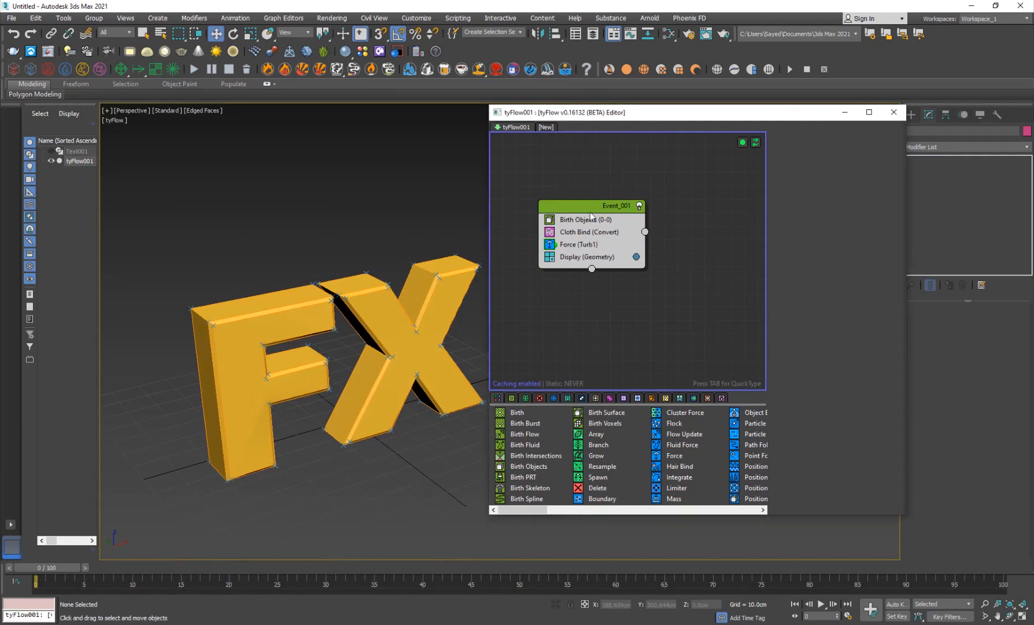
Insert a Subdivide operator between Birth Objects and Cloth Bind, and scrub the timeline to preview the denser mesh.
{"action": "key", "text": "Tab"}
{"action": "type", "text": "subdivide"}
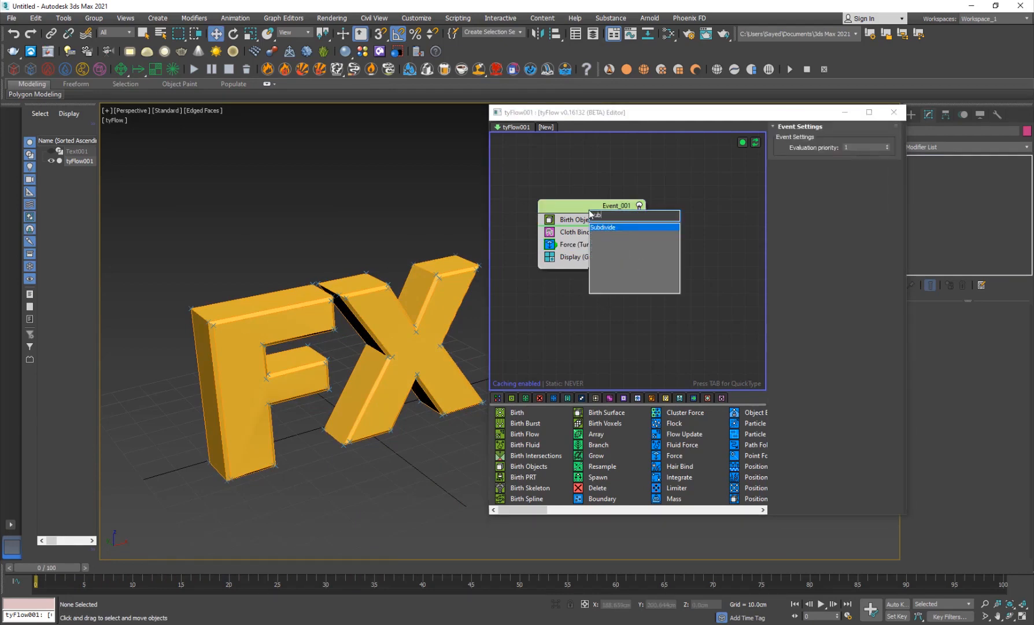
{"action": "key", "text": "Return"}
{"action": "scroll", "coordinate": [231, 338], "scroll_direction": "up", "scroll_amount": 4}
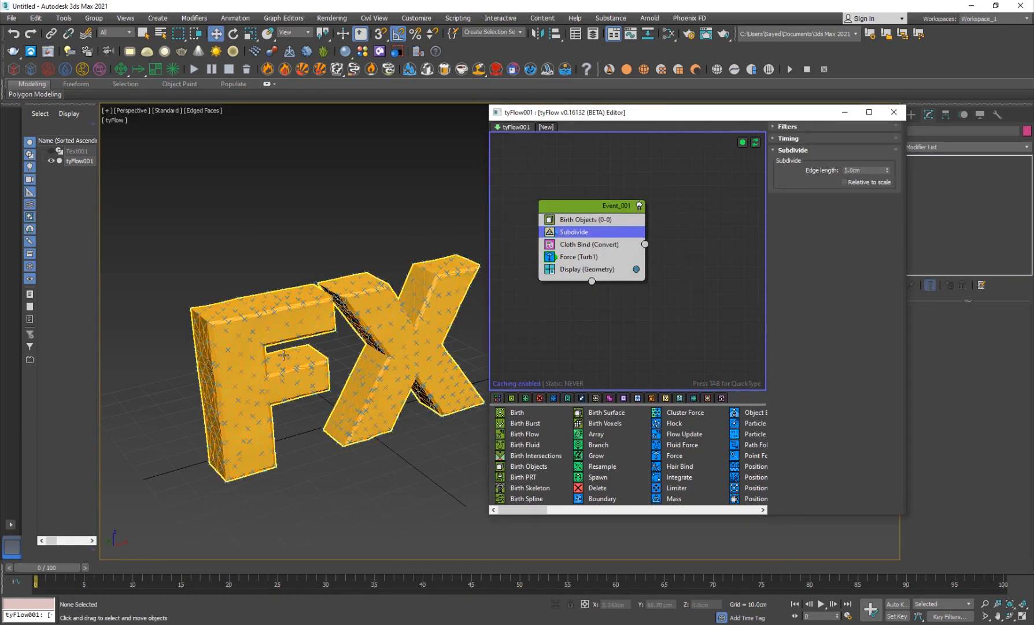
{"action": "scroll", "coordinate": [259, 316], "scroll_direction": "down", "scroll_amount": 3}
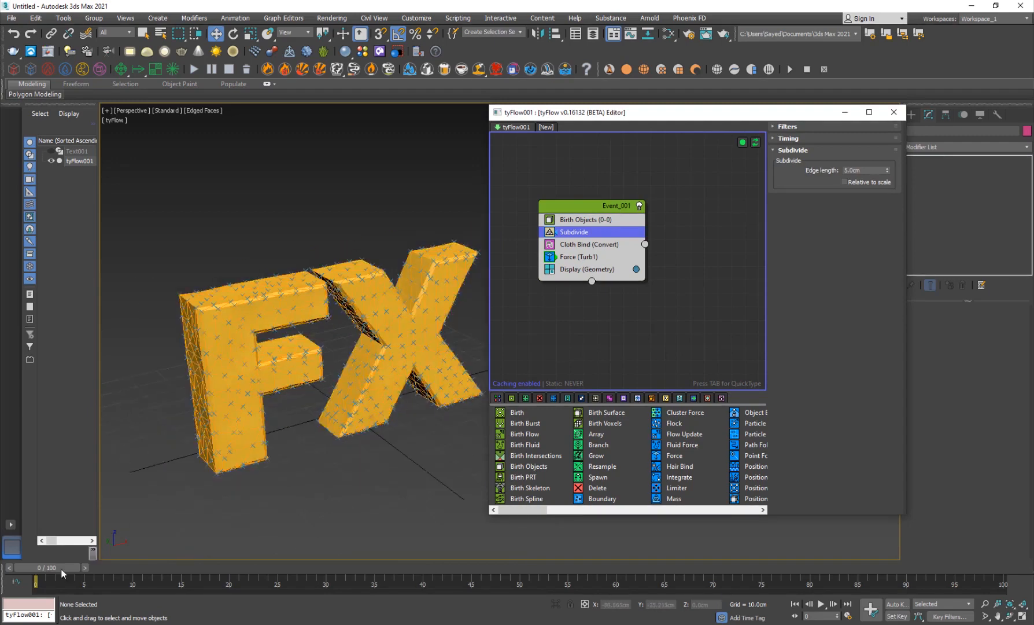
{"action": "mouse_move", "coordinate": [46, 567]}
{"action": "left_mouse_down"}
{"action": "mouse_move", "coordinate": [355, 568]}
{"action": "mouse_move", "coordinate": [44, 570]}
{"action": "left_mouse_up"}
{"action": "key", "text": "w"}
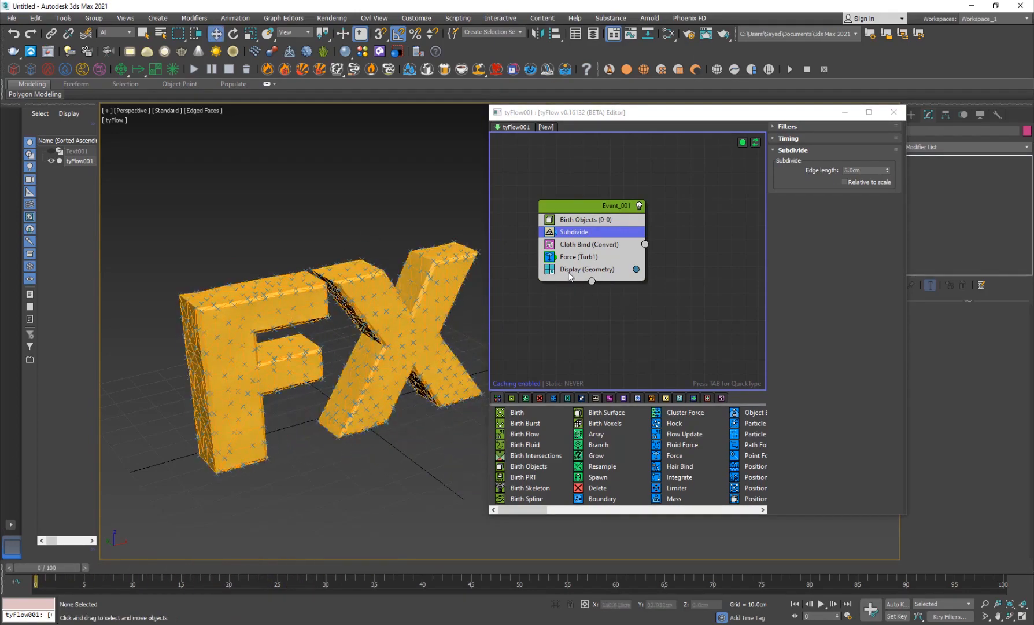
Turn off marking of particles with no geometry in the Display operator.
{"action": "left_click", "coordinate": [569, 270]}
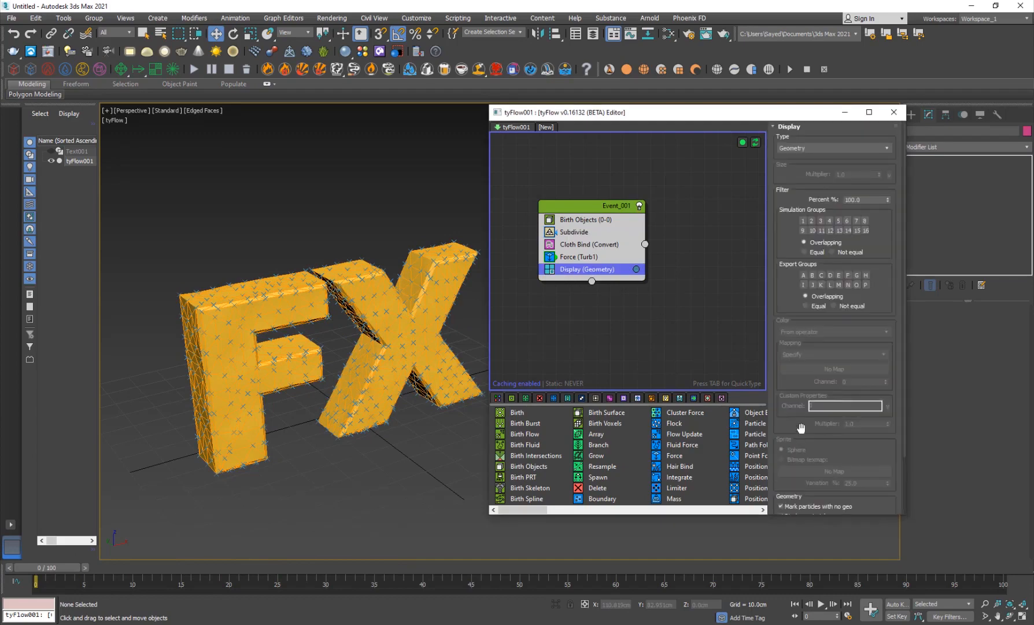
{"action": "scroll", "coordinate": [801, 427], "scroll_direction": "down", "scroll_amount": 3}
{"action": "left_click", "coordinate": [794, 437]}
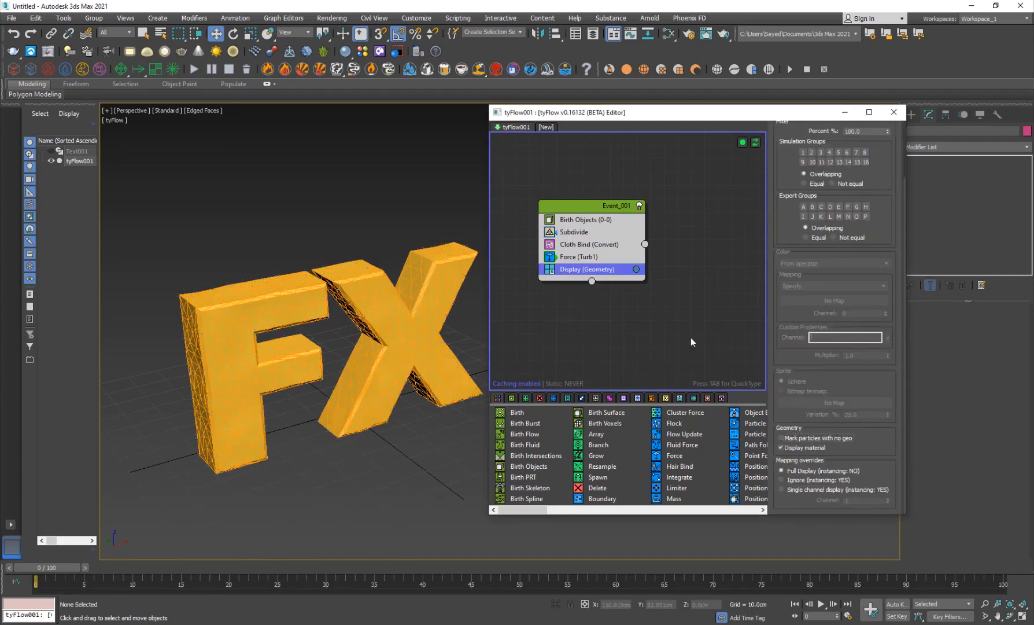
Set the Subdivide operator's edge length to 2 cm and scrub the timeline to preview the simulation.
{"action": "left_click", "coordinate": [582, 233]}
{"action": "left_click_drag", "start_coordinate": [866, 170], "coordinate": [814, 171]}
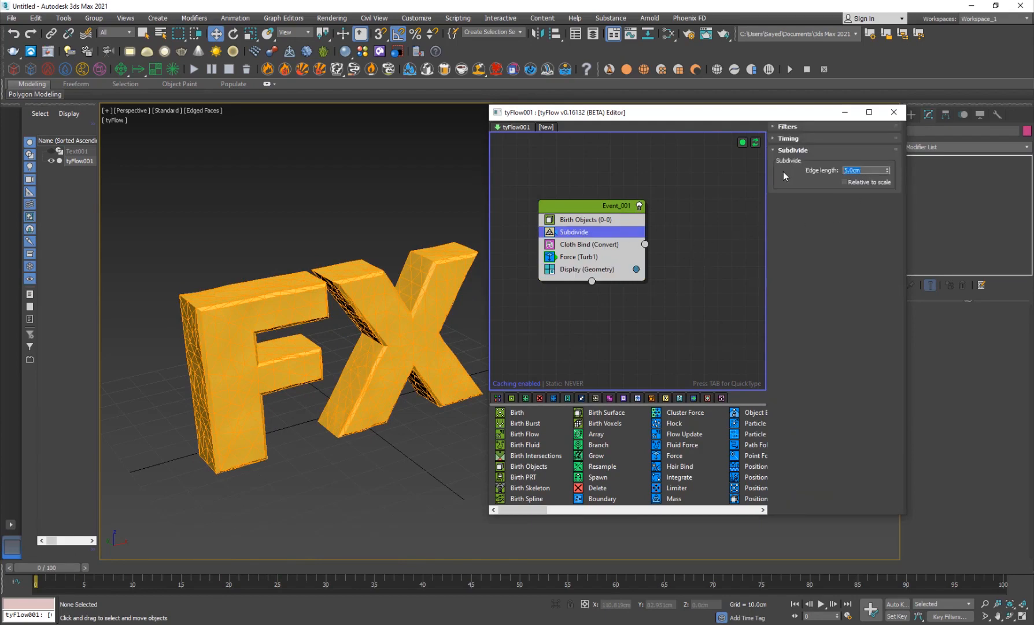
{"action": "type", "text": "2"}
{"action": "key", "text": "Return"}
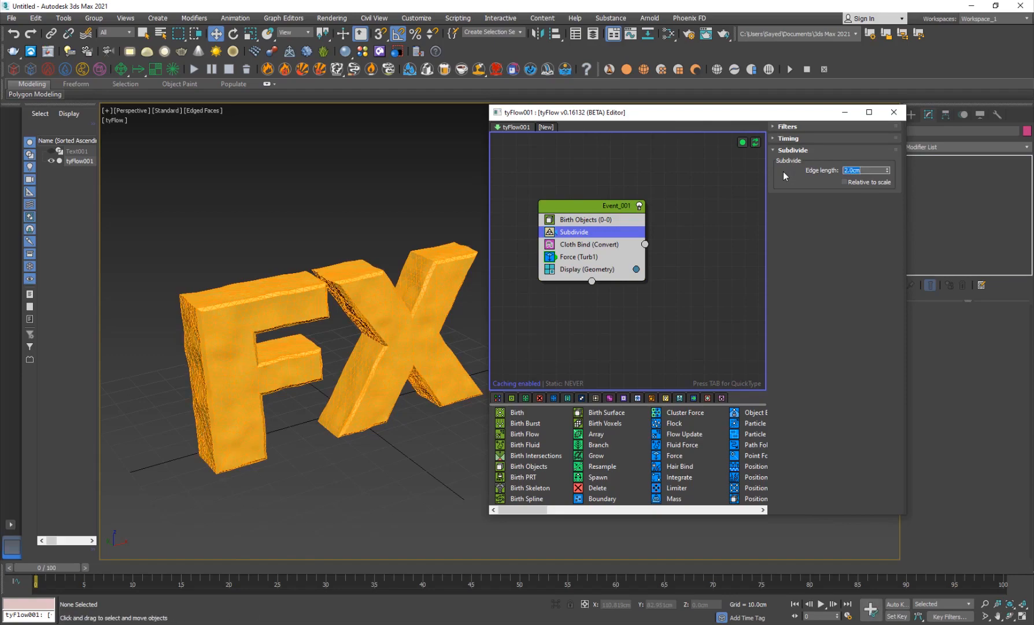
{"action": "left_click_drag", "start_coordinate": [57, 564], "coordinate": [8, 533]}
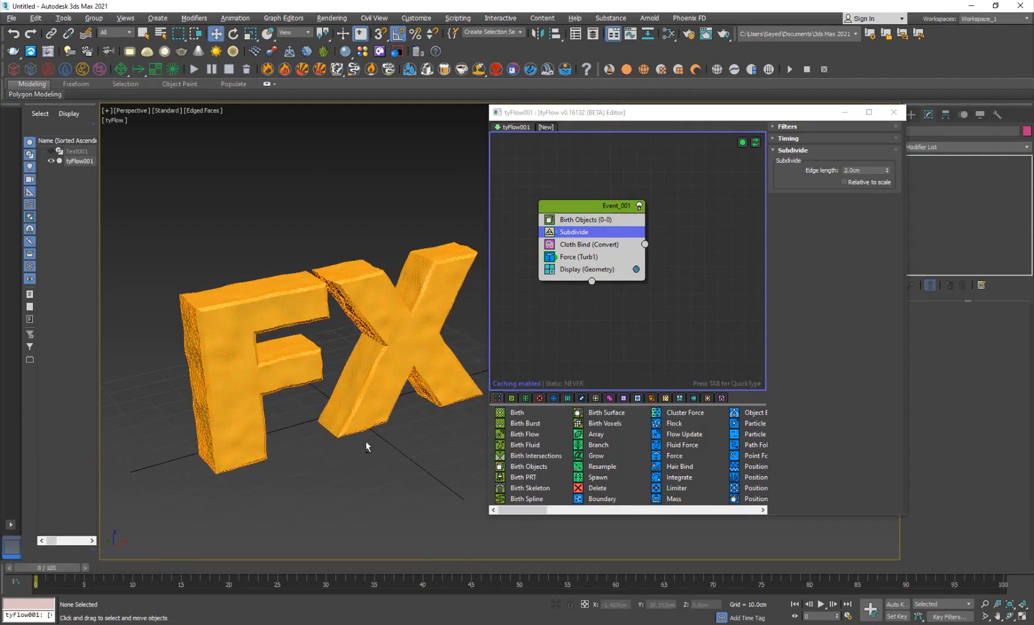
Review the tearing FXMANIAC render in Premiere Pro and browse the FX Maniac channel's earlier tutorials on YouTube.
{"action": "middle_click_drag", "start_coordinate": [365, 441], "coordinate": [325, 432], "text": "alt"}
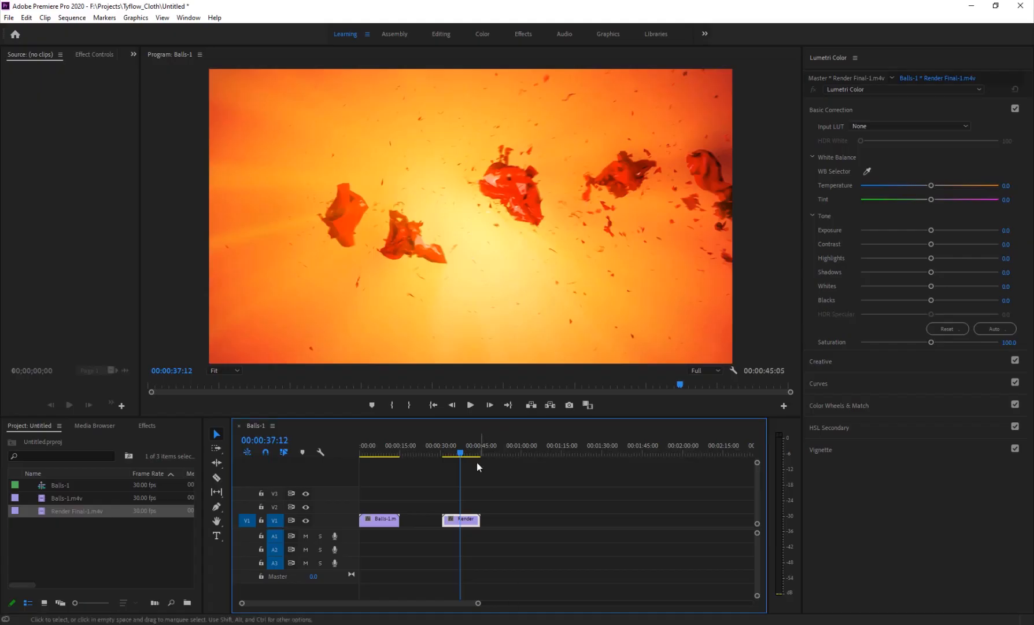
{"action": "left_click_drag", "start_coordinate": [477, 457], "coordinate": [450, 460]}
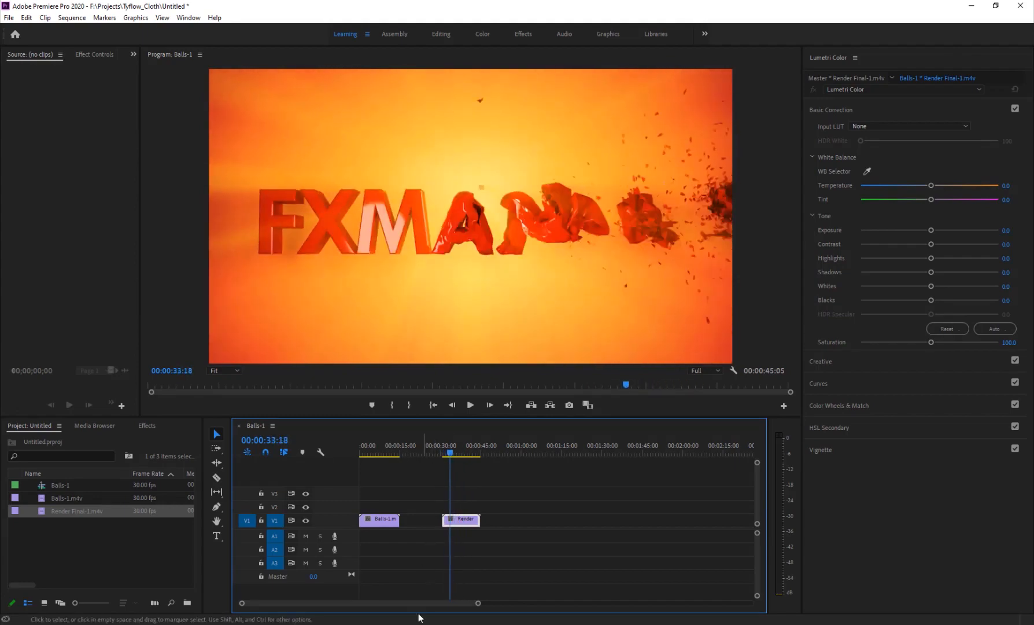
{"action": "key", "text": "alt+Tab"}
{"action": "scroll", "coordinate": [642, 409], "scroll_direction": "down", "scroll_amount": 5}
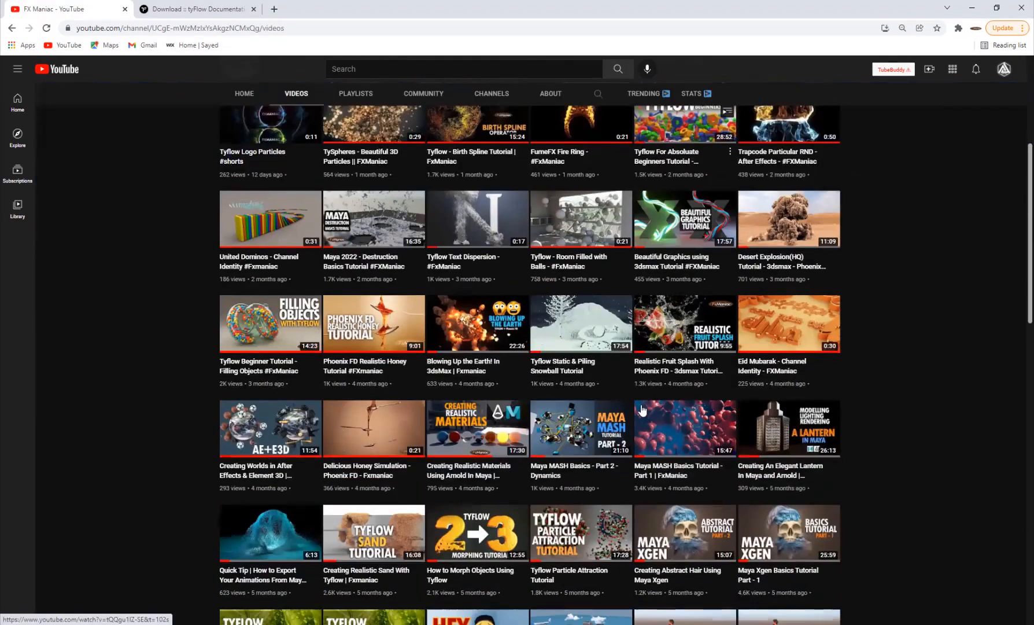
{"action": "scroll", "coordinate": [642, 409], "scroll_direction": "down", "scroll_amount": 3}
{"action": "scroll", "coordinate": [518, 425], "scroll_direction": "down", "scroll_amount": 1}
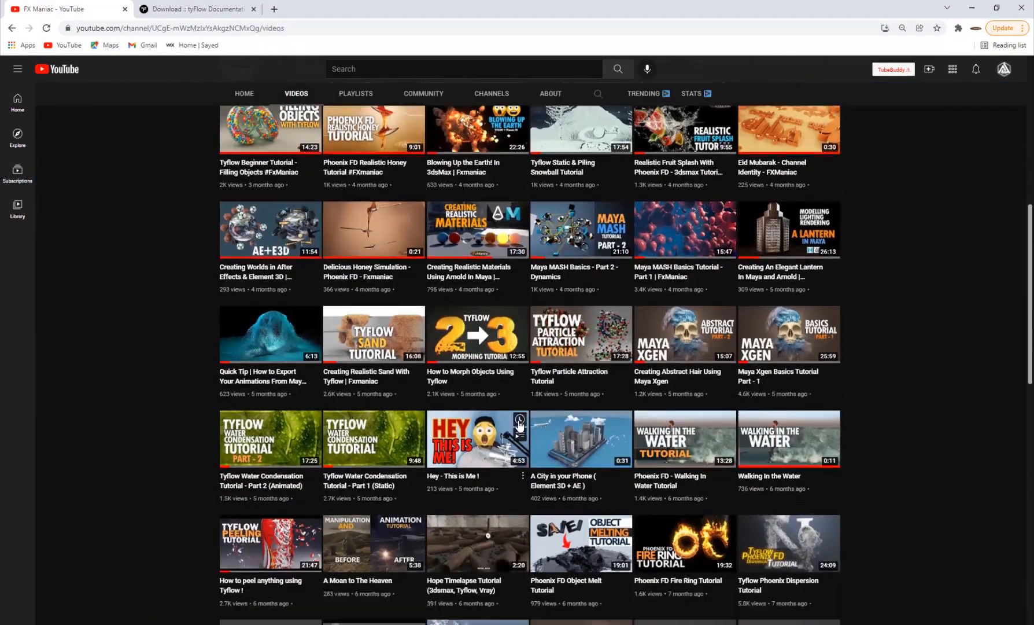
{"action": "scroll", "coordinate": [518, 425], "scroll_direction": "down", "scroll_amount": 3}
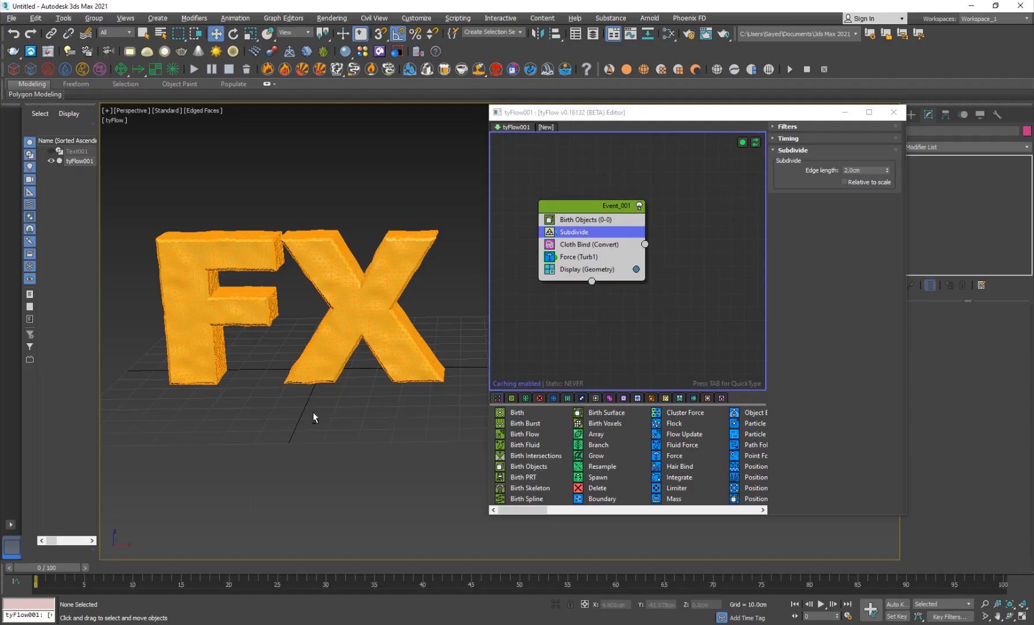
Switch to Premiere Pro and review how the FXMANIAC render dissolves around 00:00:33:18.
{"action": "middle_click_drag", "start_coordinate": [312, 413], "coordinate": [327, 420], "text": "alt"}
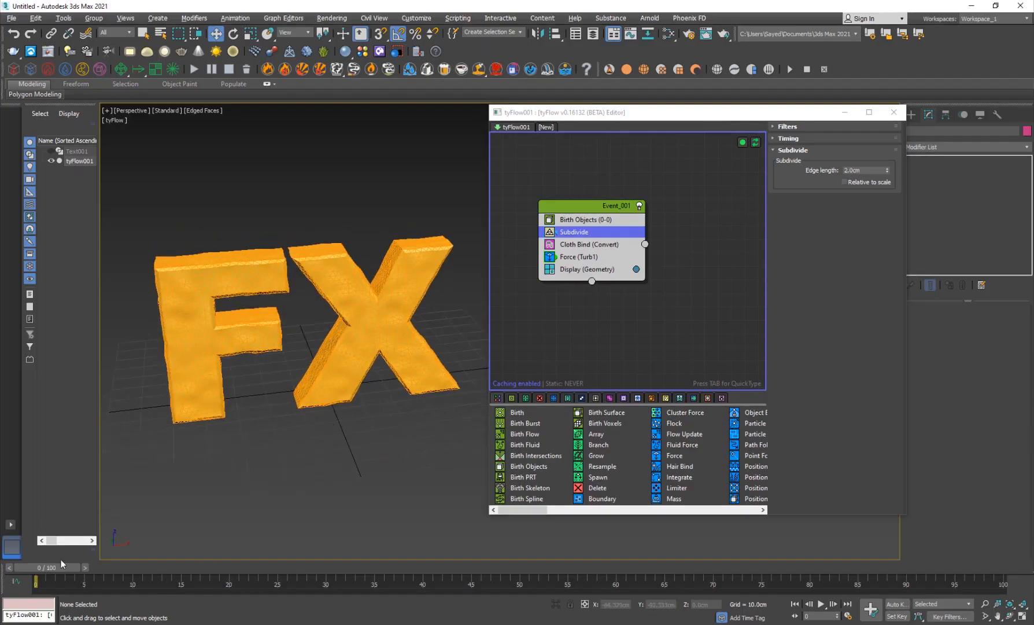
{"action": "mouse_move", "coordinate": [32, 567]}
{"action": "left_mouse_down"}
{"action": "mouse_move", "coordinate": [232, 565]}
{"action": "mouse_move", "coordinate": [69, 557]}
{"action": "mouse_move", "coordinate": [34, 567]}
{"action": "left_mouse_up"}
{"action": "key", "text": "w"}
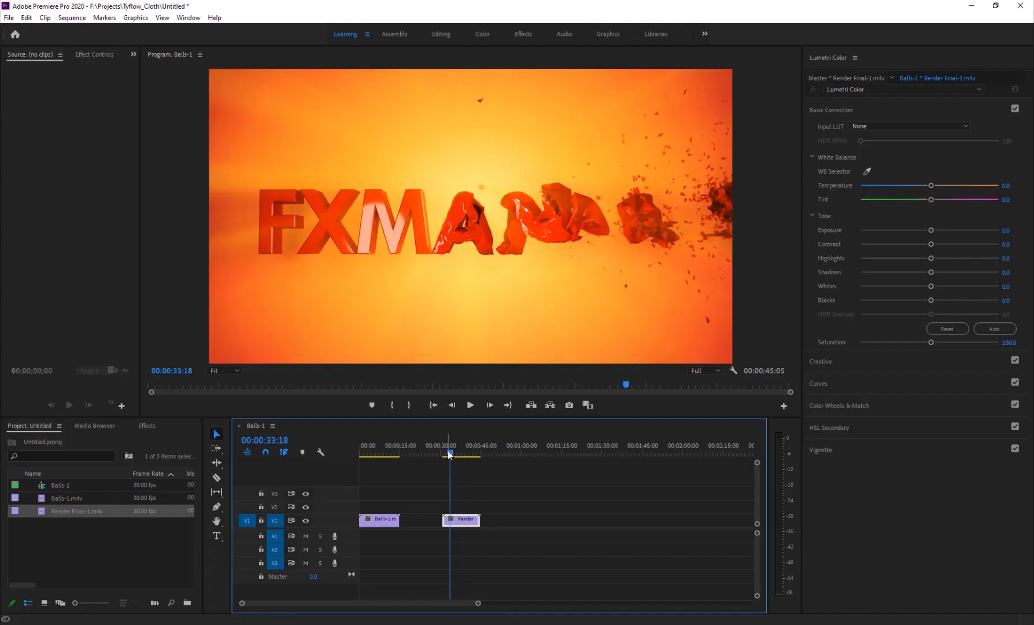
{"action": "left_click_drag", "start_coordinate": [451, 454], "coordinate": [450, 457]}
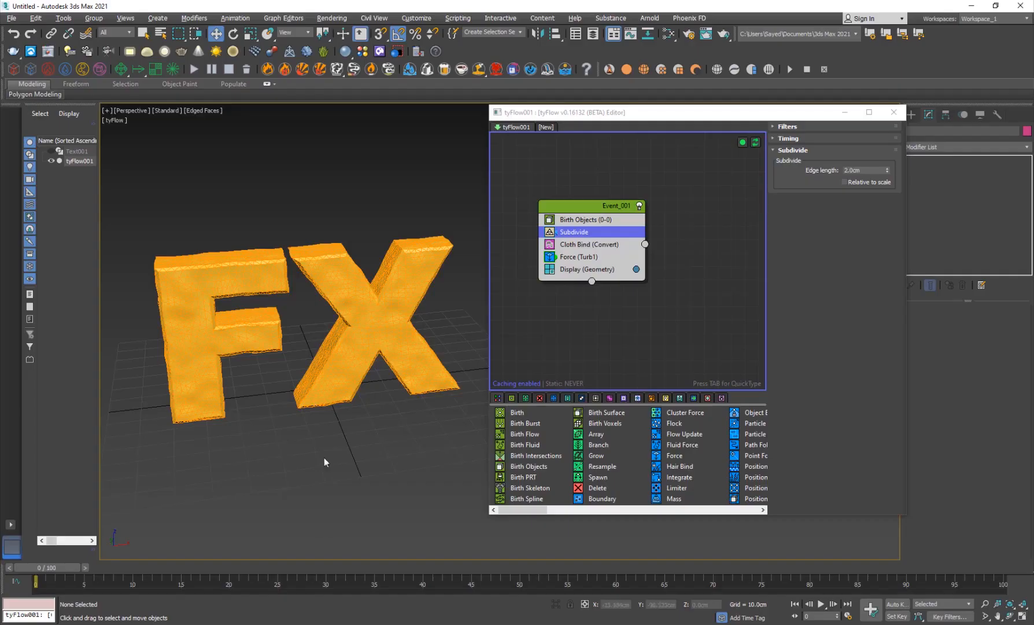
{"action": "middle_click_drag", "start_coordinate": [324, 458], "coordinate": [288, 407], "text": "alt"}
{"action": "right_click", "coordinate": [426, 317]}
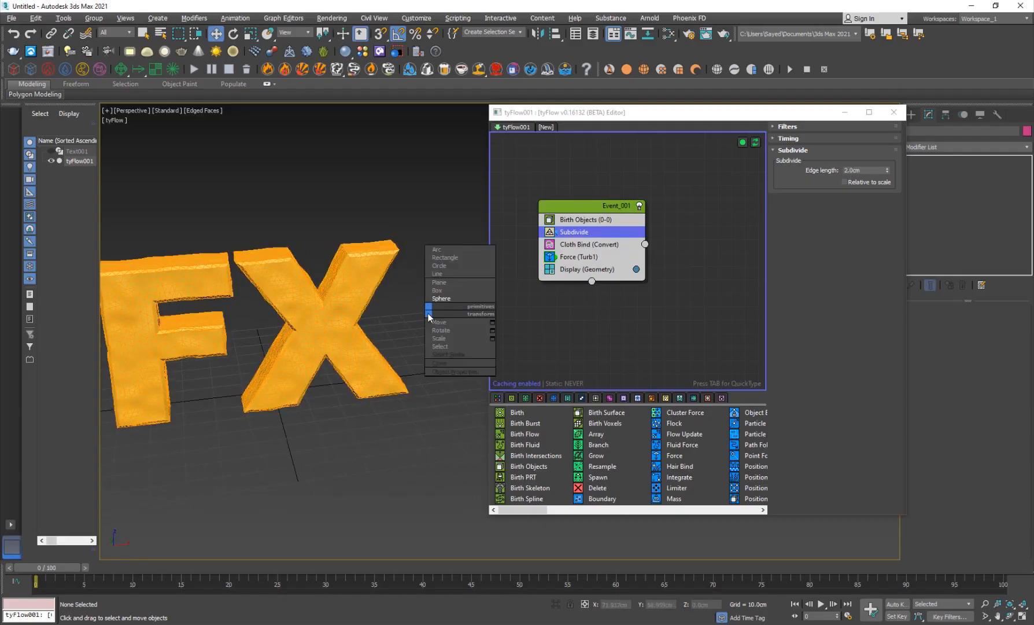
{"action": "left_click", "coordinate": [437, 290]}
{"action": "left_click_drag", "start_coordinate": [382, 305], "coordinate": [485, 446]}
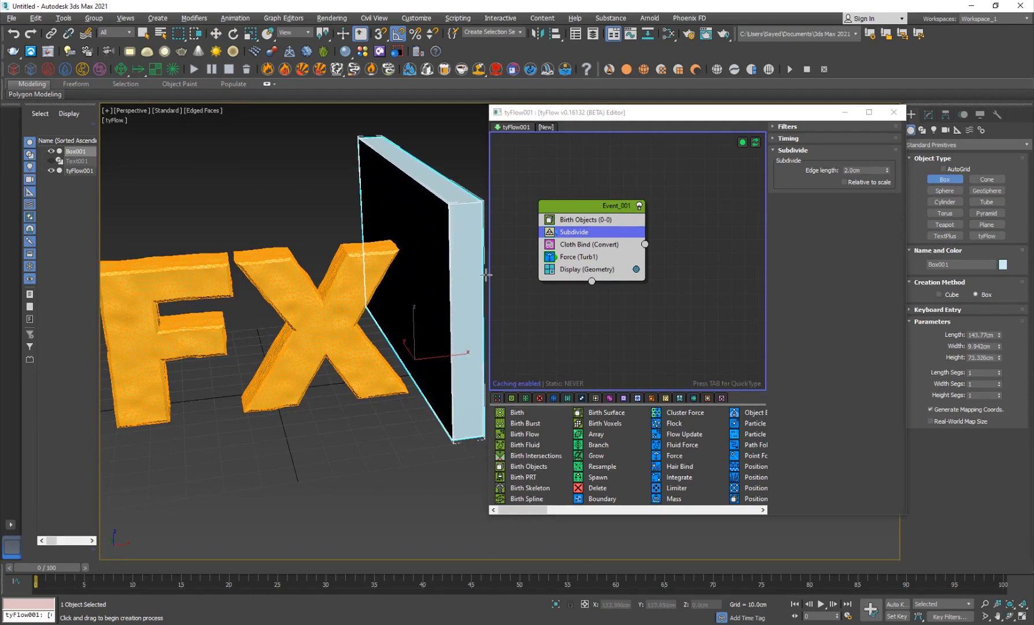
{"action": "left_click", "coordinate": [485, 275]}
{"action": "right_click", "coordinate": [483, 319]}
{"action": "key", "text": "Delete"}
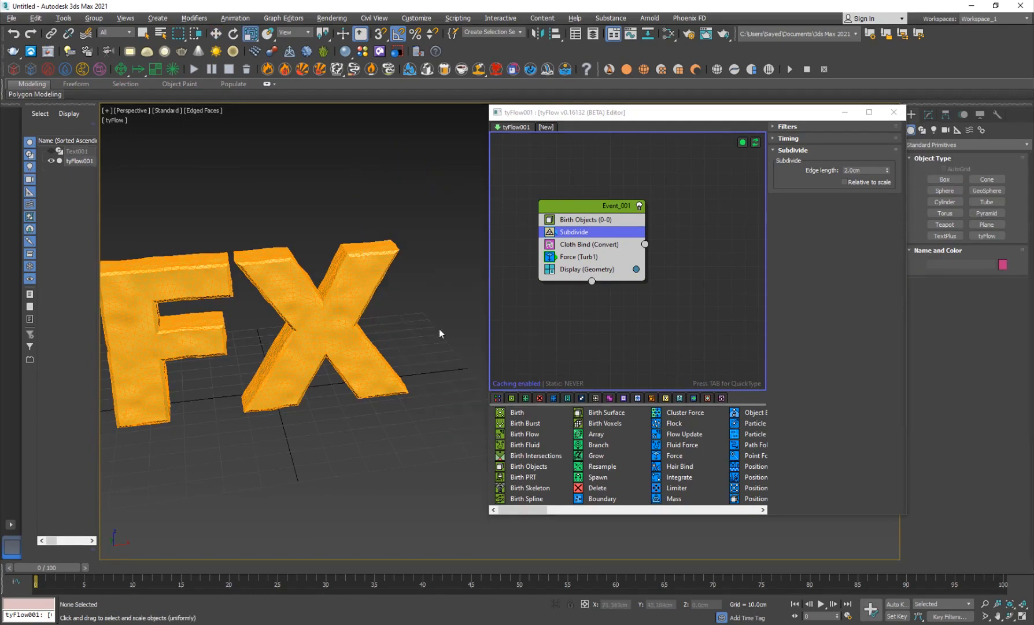
Draw a box beside the X of the FX text, about 123 cm long, 51 cm wide and 71 cm high.
{"action": "right_click", "coordinate": [467, 287]}
{"action": "left_click", "coordinate": [489, 269]}
{"action": "left_click_drag", "start_coordinate": [404, 317], "coordinate": [636, 416]}
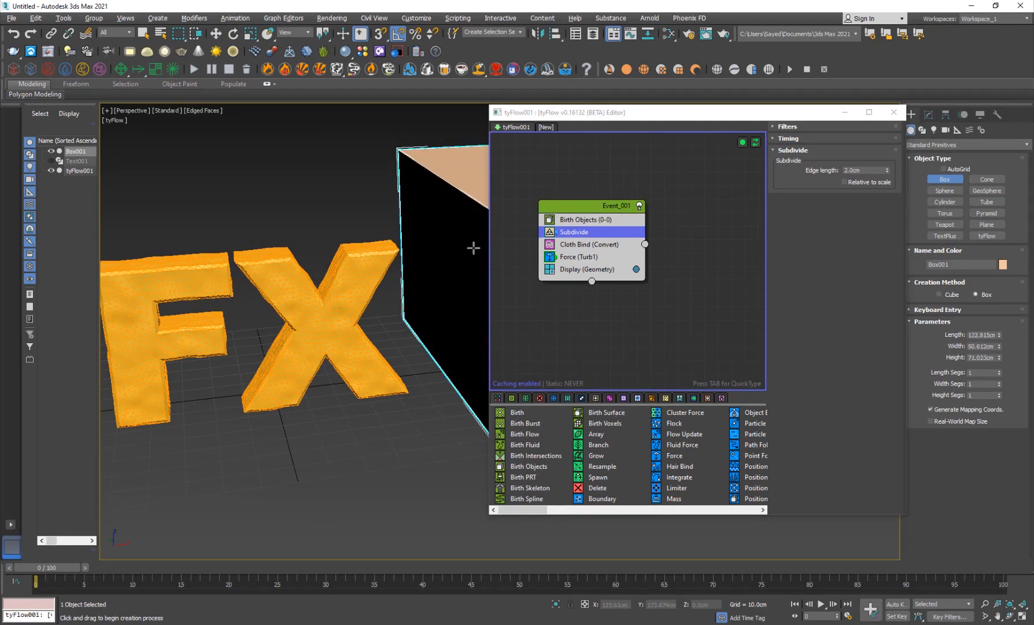
{"action": "left_click", "coordinate": [474, 248]}
Shift the new box along Y to about -4.2 cm so its length spans the depth of the FX text.
{"action": "key", "text": "w"}
{"action": "middle_click_drag", "start_coordinate": [391, 375], "coordinate": [289, 414], "text": "alt"}
{"action": "scroll", "coordinate": [288, 402], "scroll_direction": "down", "scroll_amount": 4}
{"action": "middle_click_drag", "start_coordinate": [372, 341], "coordinate": [313, 383]}
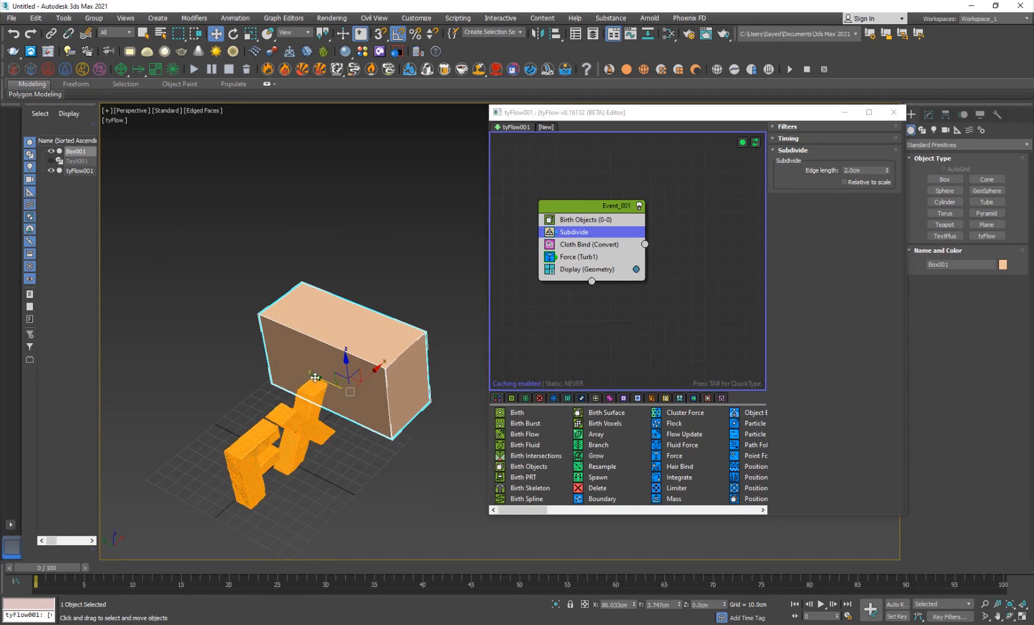
{"action": "left_click_drag", "start_coordinate": [323, 379], "coordinate": [333, 384]}
{"action": "middle_click_drag", "start_coordinate": [344, 421], "coordinate": [243, 454], "text": "alt"}
{"action": "left_click_drag", "start_coordinate": [399, 380], "coordinate": [387, 384]}
Animate the box with Auto Key, moving it across the text to X about -106 cm at frame 80, and return to frame 0.
{"action": "key", "text": "n"}
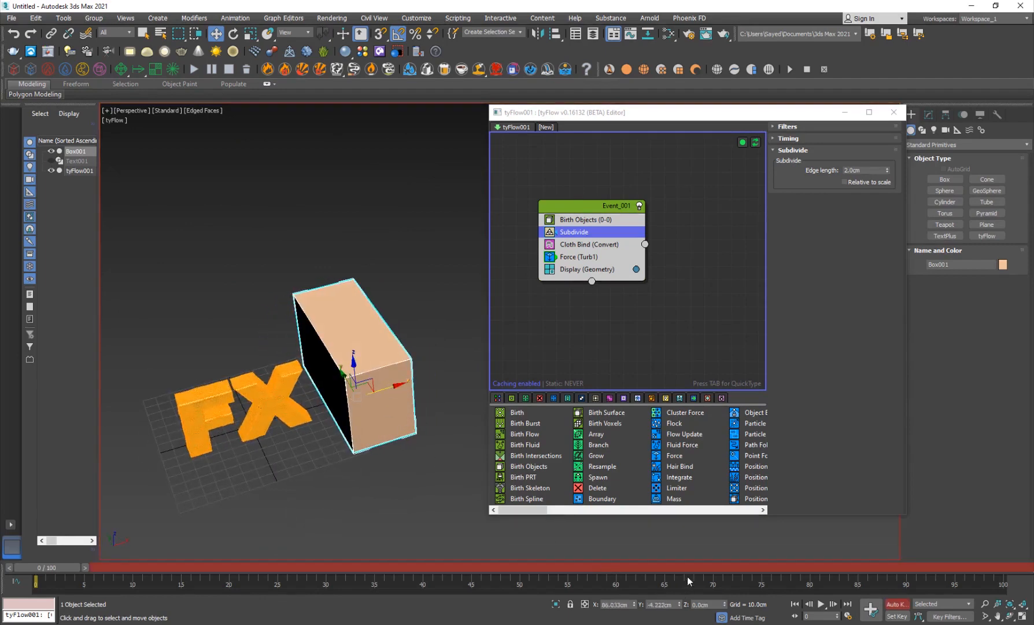
{"action": "left_click_drag", "start_coordinate": [688, 579], "coordinate": [805, 583]}
{"action": "key", "text": "w"}
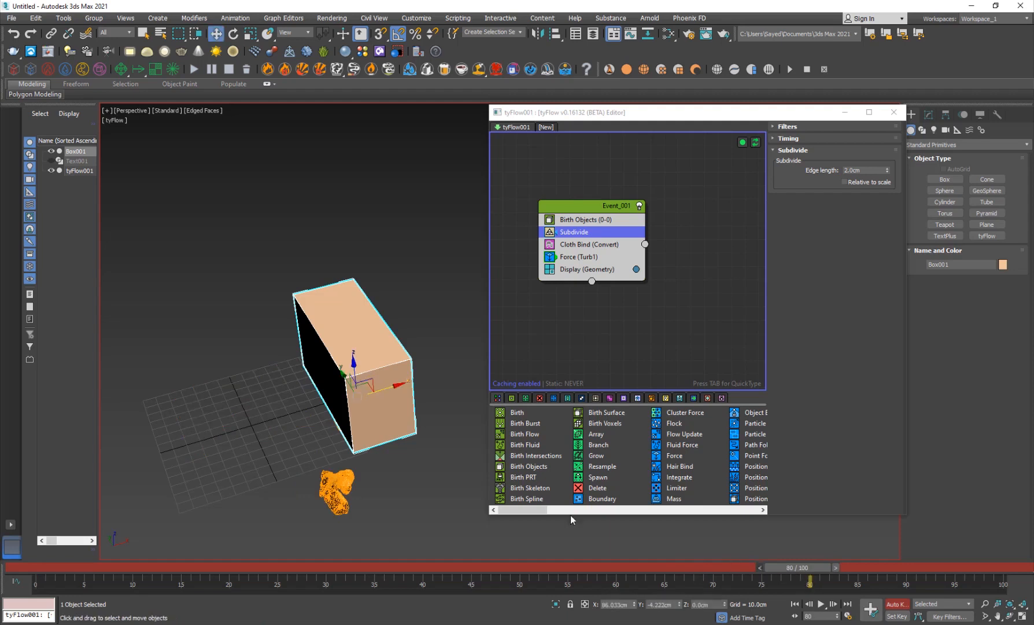
{"action": "left_click_drag", "start_coordinate": [374, 393], "coordinate": [127, 460]}
{"action": "left_click", "coordinate": [893, 604]}
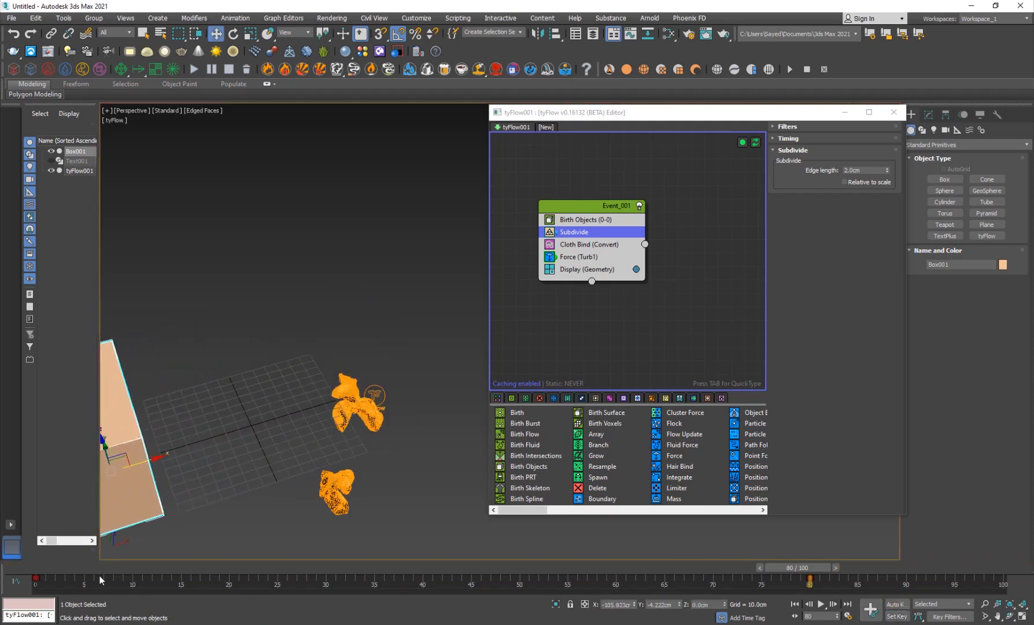
{"action": "mouse_move", "coordinate": [101, 569]}
{"action": "left_mouse_down"}
{"action": "mouse_move", "coordinate": [211, 571]}
{"action": "mouse_move", "coordinate": [96, 568]}
{"action": "left_mouse_up"}
{"action": "key", "text": "Home"}
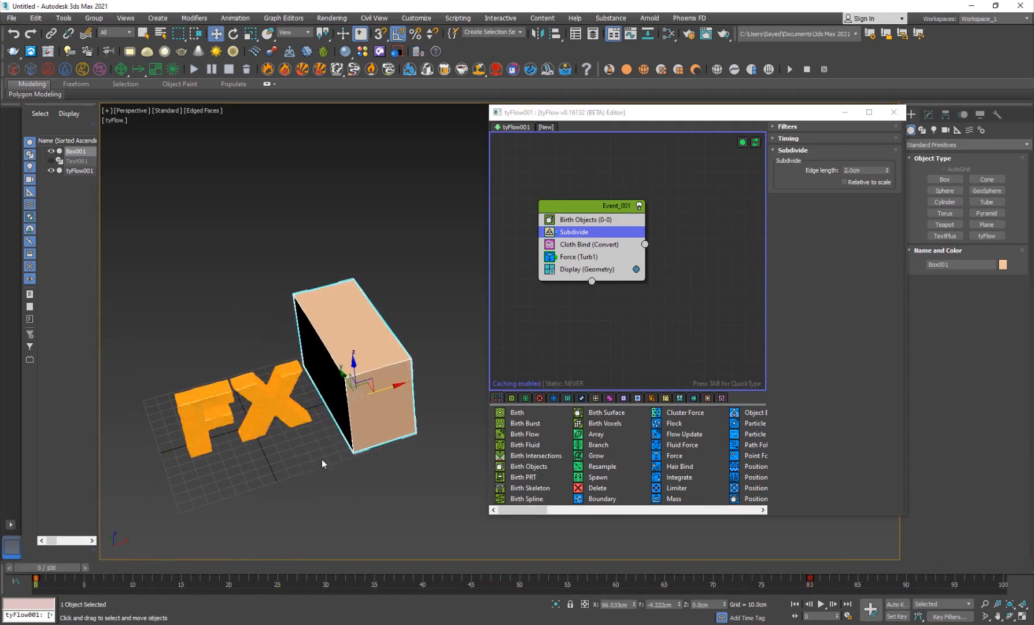
Turn on Display as Box in the box's object properties and deselect it.
{"action": "right_click", "coordinate": [376, 357]}
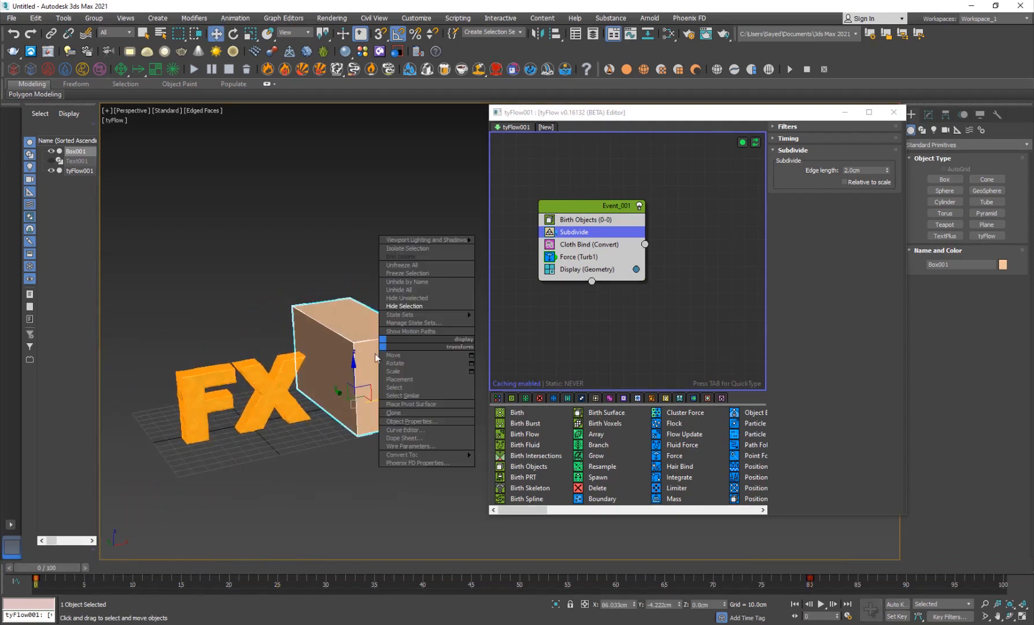
{"action": "left_click", "coordinate": [411, 421]}
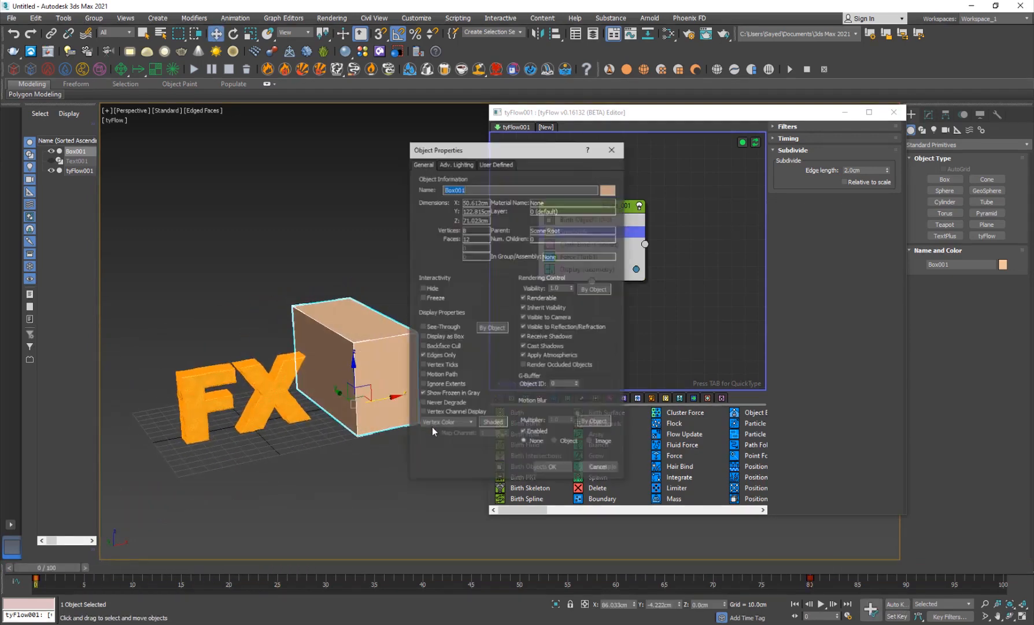
{"action": "left_click", "coordinate": [444, 337]}
{"action": "left_click", "coordinate": [559, 472]}
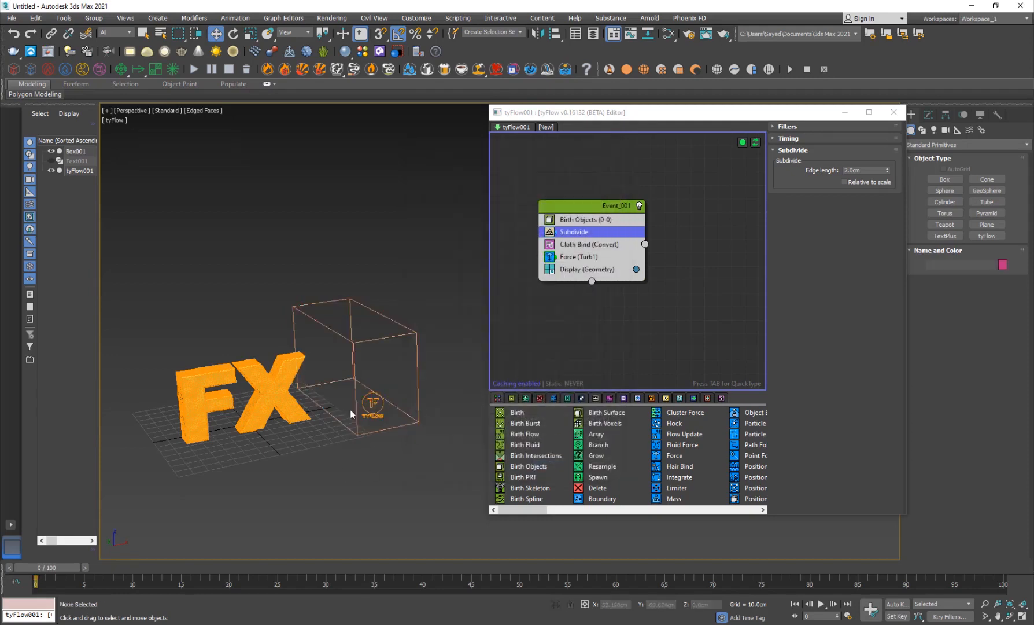
{"action": "left_click", "coordinate": [381, 353]}
{"action": "scroll", "coordinate": [265, 369], "scroll_direction": "up", "scroll_amount": 2}
Add a Surface Test operator to Event_001 and move the turbulence Force operator out into a new event.
{"action": "left_click", "coordinate": [581, 315]}
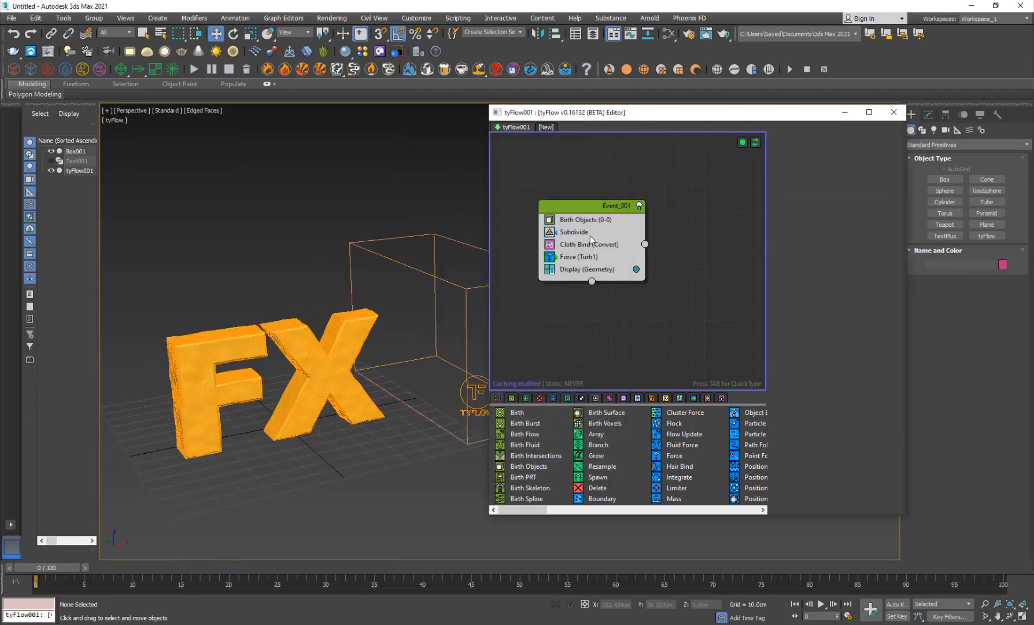
{"action": "double_click", "coordinate": [581, 219]}
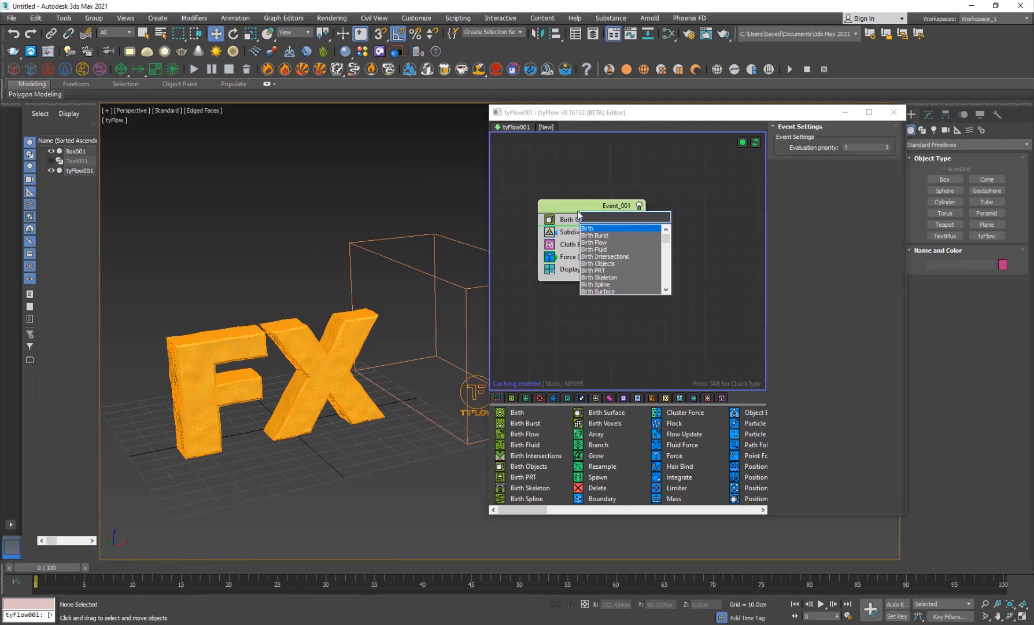
{"action": "type", "text": "sur"}
{"action": "key", "text": "Down"}
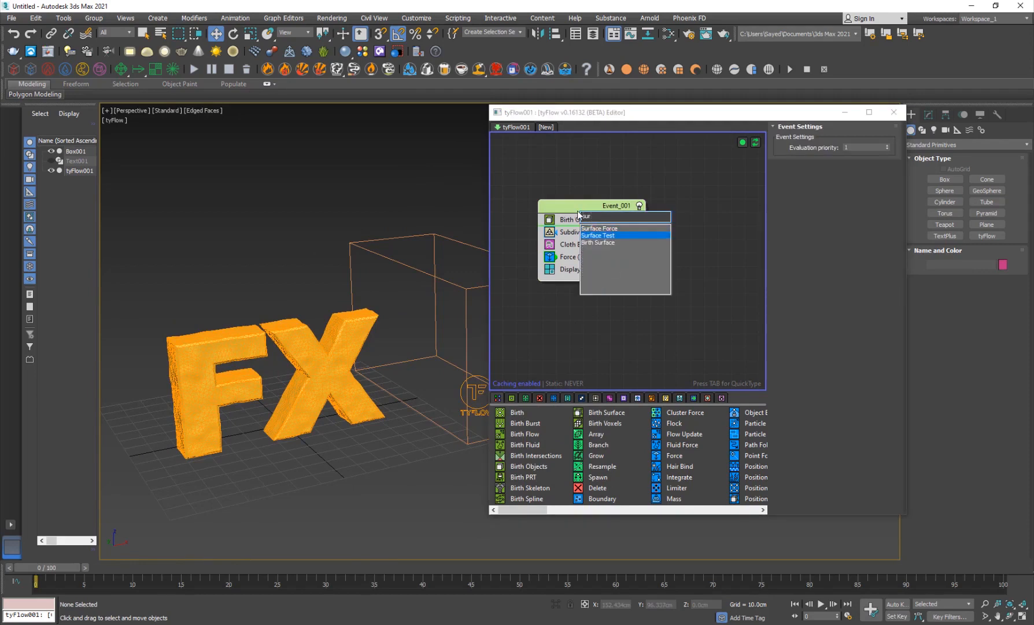
{"action": "key", "text": "Return"}
{"action": "left_click_drag", "start_coordinate": [602, 231], "coordinate": [644, 315]}
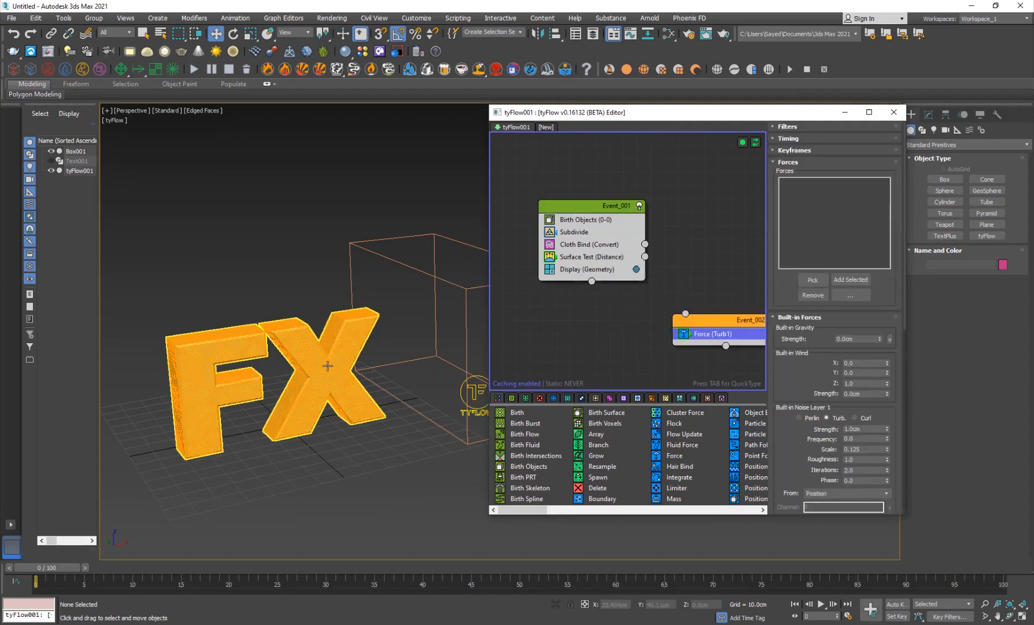
{"action": "middle_click_drag", "start_coordinate": [591, 300], "coordinate": [566, 299]}
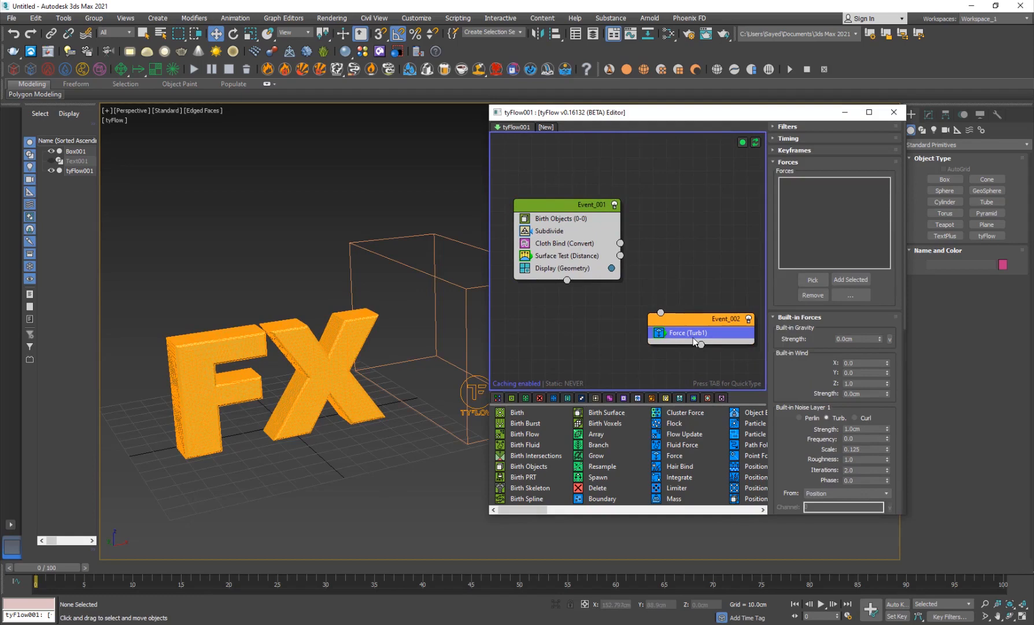
Assign Box001 to the Surface Test, set its test type to Volume (Inside), and scrub the timeline to frame 25.
{"action": "left_click", "coordinate": [592, 257]}
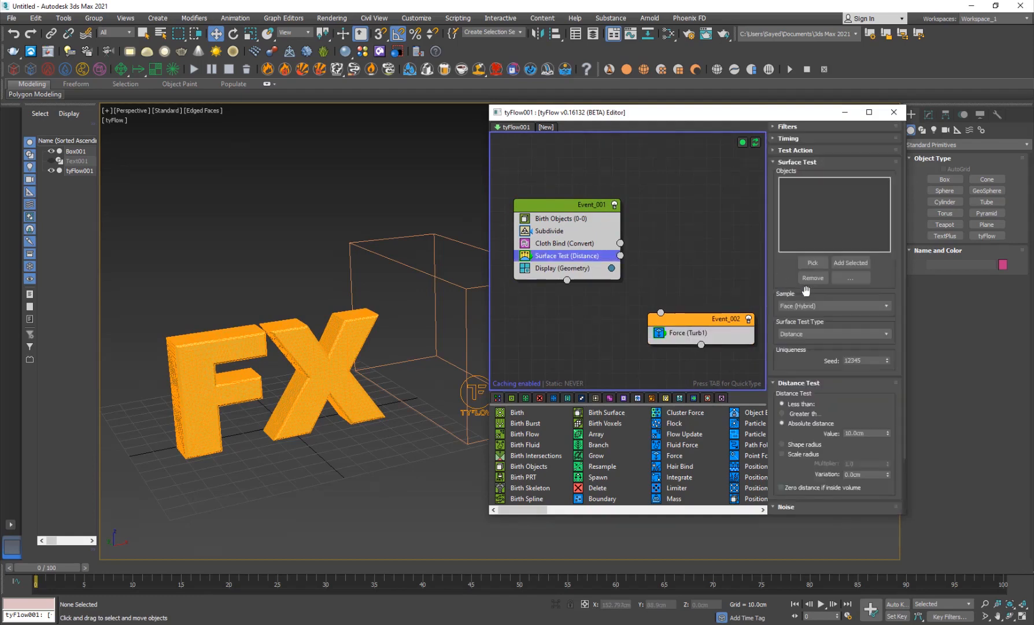
{"action": "left_click", "coordinate": [813, 263]}
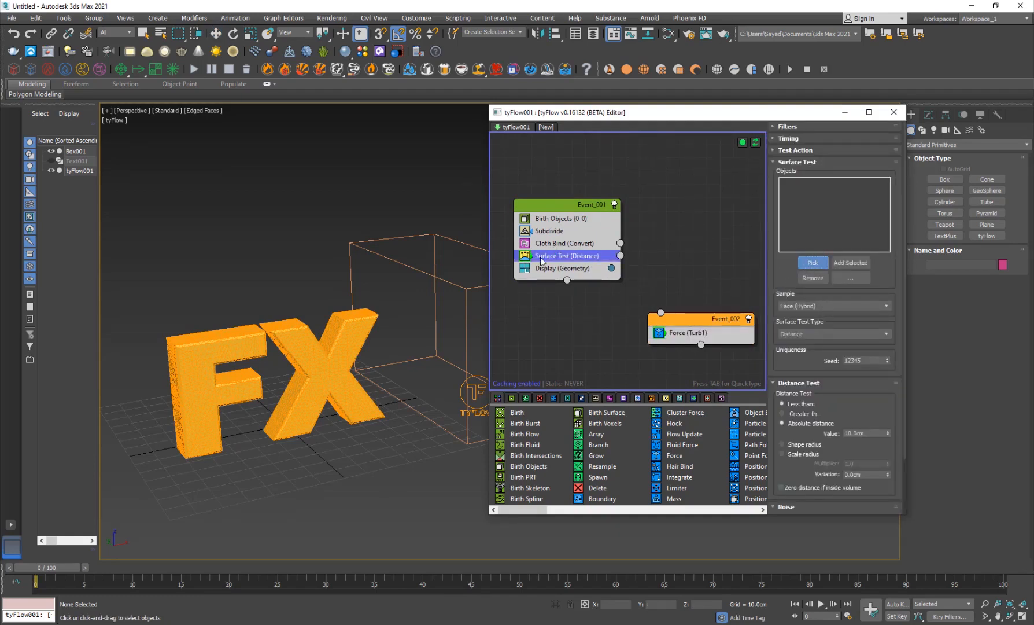
{"action": "left_click", "coordinate": [452, 283]}
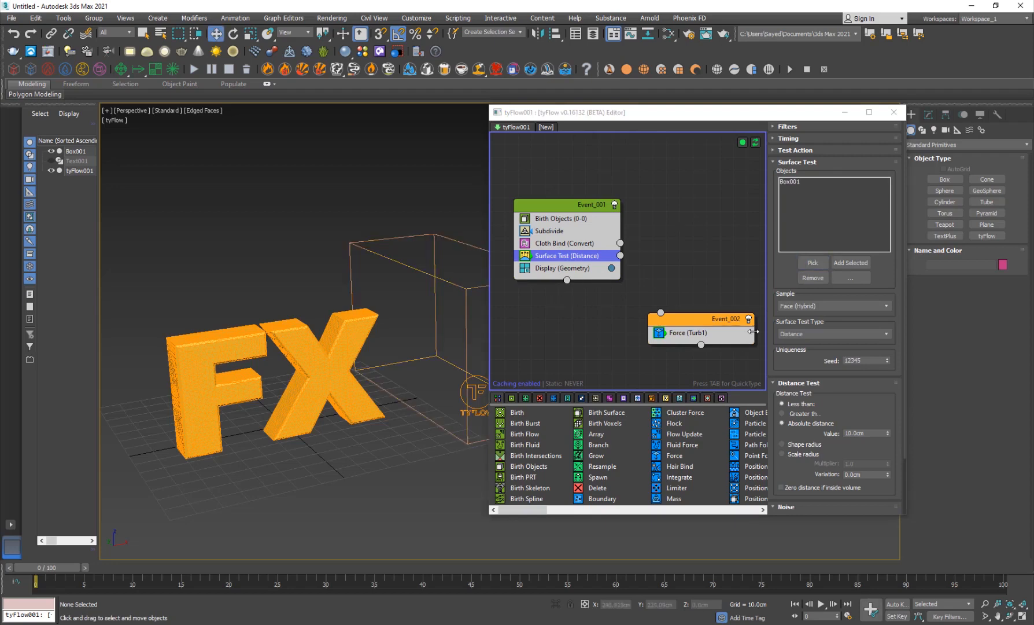
{"action": "left_click", "coordinate": [810, 337]}
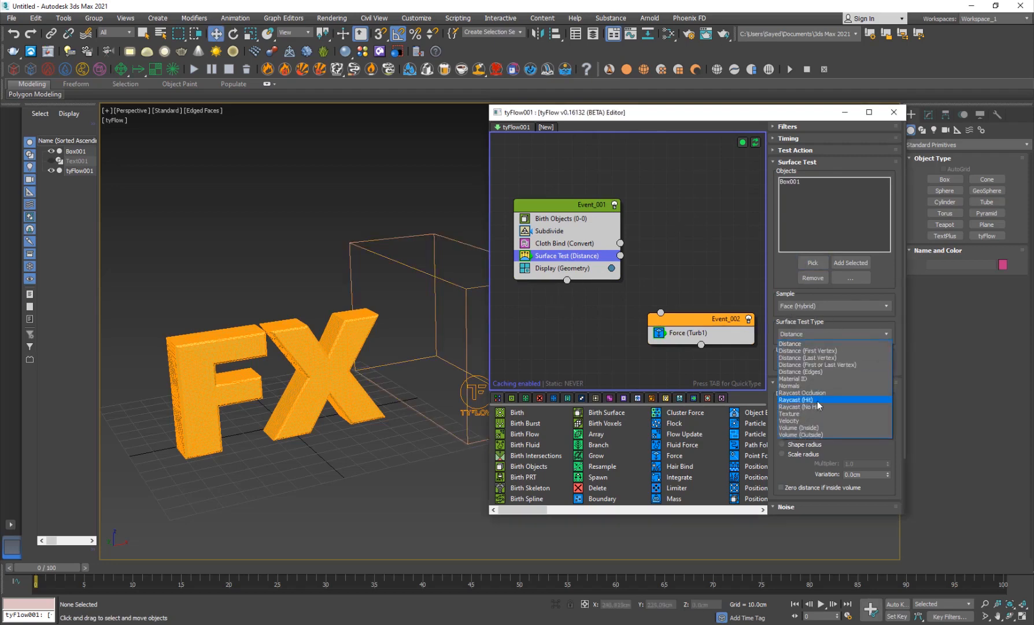
{"action": "left_click", "coordinate": [813, 428]}
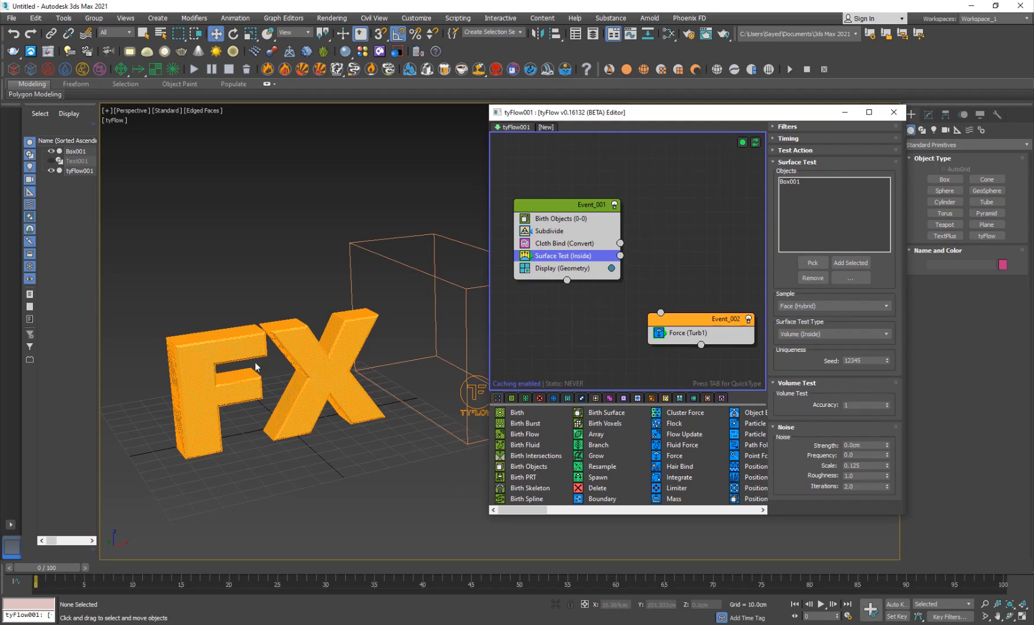
{"action": "left_click_drag", "start_coordinate": [73, 567], "coordinate": [301, 578]}
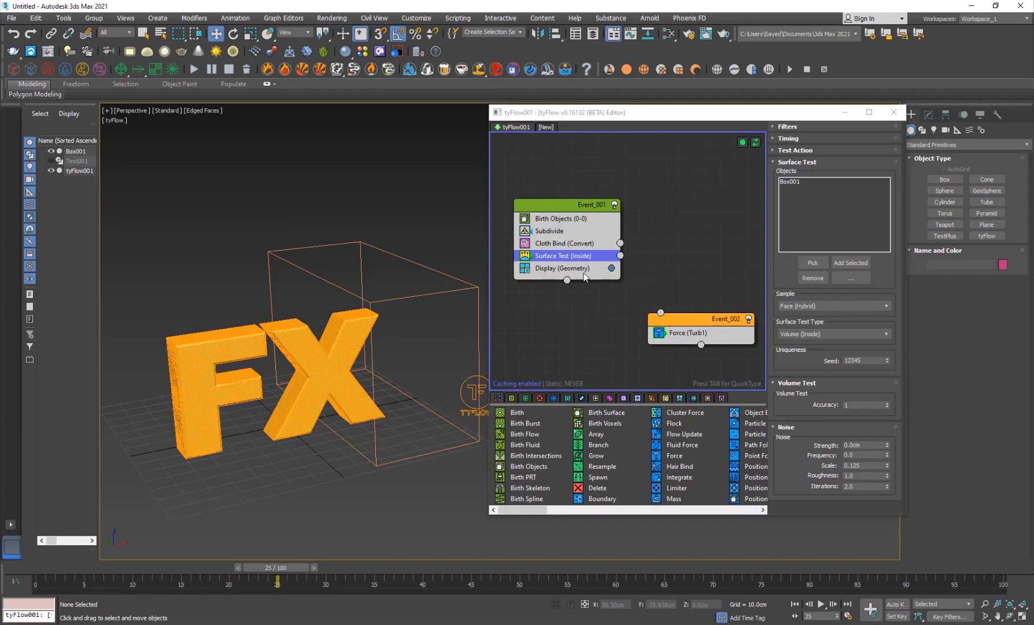
Copy the geometry Display operator into Event_002, colour it red, and wire the Surface Test output to Event_002.
{"action": "left_click", "coordinate": [557, 269]}
{"action": "left_click_drag", "start_coordinate": [569, 272], "coordinate": [696, 353]}
{"action": "left_click", "coordinate": [745, 346]}
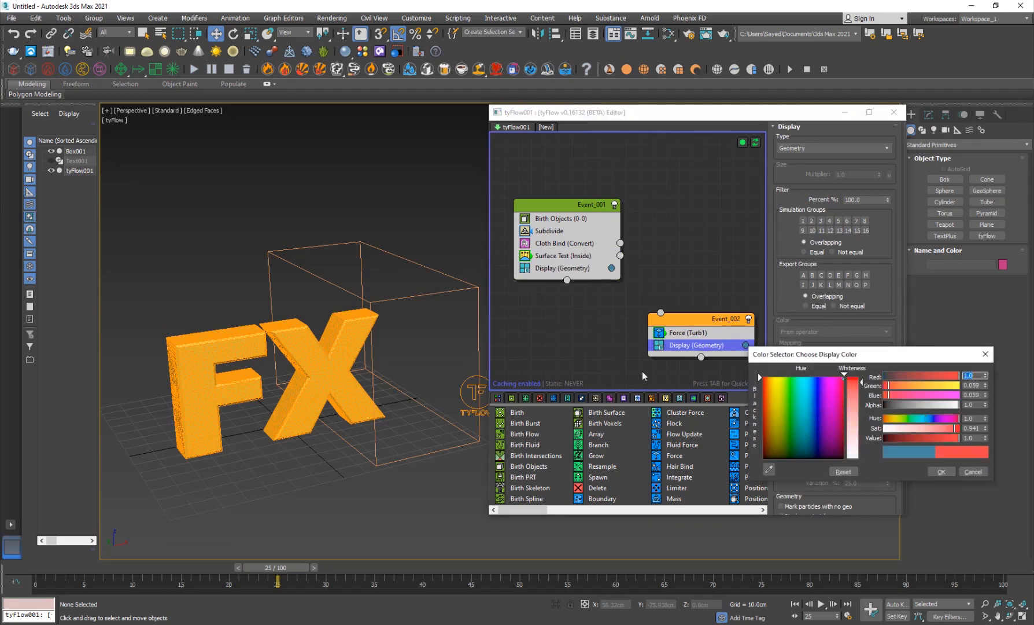
{"action": "left_click", "coordinate": [937, 471]}
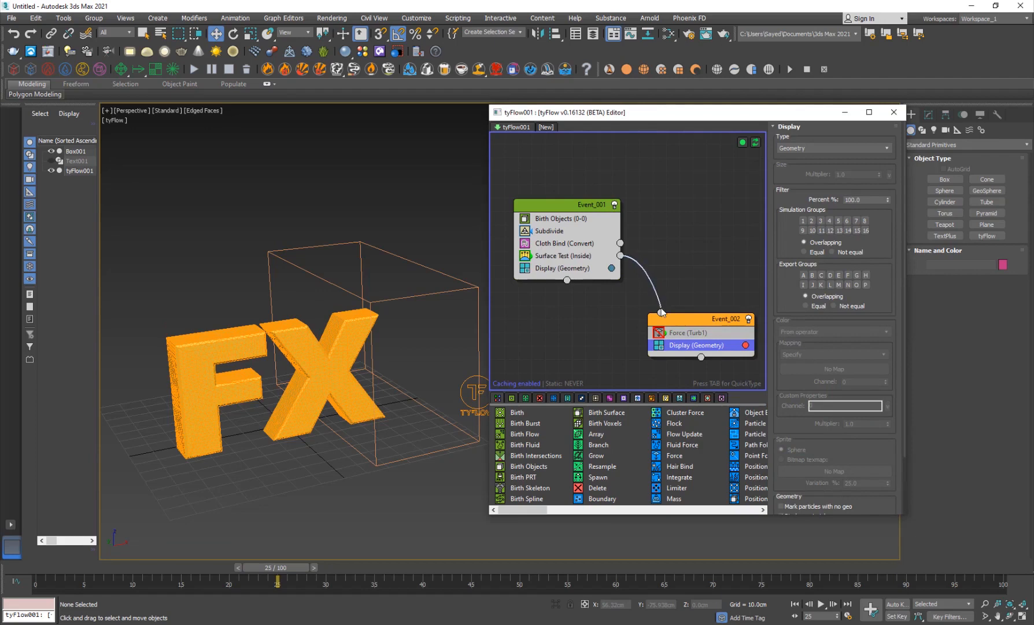
Turn off edged faces in the viewport and scrub the timeline to preview the box reaching the text.
{"action": "mouse_move", "coordinate": [344, 386]}
{"action": "middle_mouse_down", "text": "alt"}
{"action": "mouse_move", "coordinate": [254, 375]}
{"action": "mouse_move", "coordinate": [278, 382]}
{"action": "middle_mouse_up", "text": "alt"}
{"action": "key", "text": "F4"}
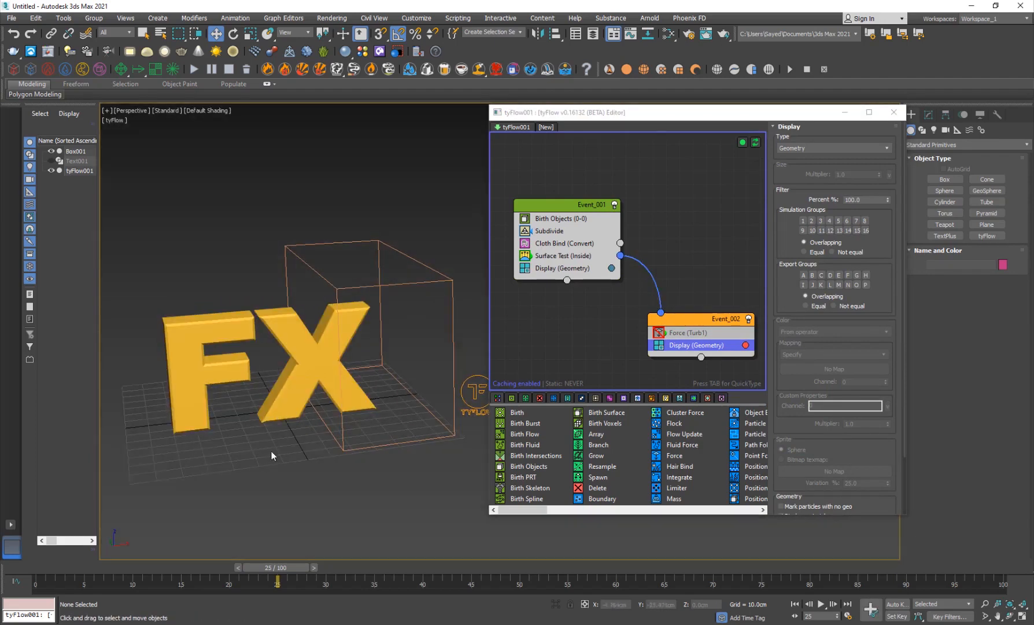
{"action": "left_click_drag", "start_coordinate": [251, 569], "coordinate": [157, 563]}
{"action": "left_click", "coordinate": [780, 506]}
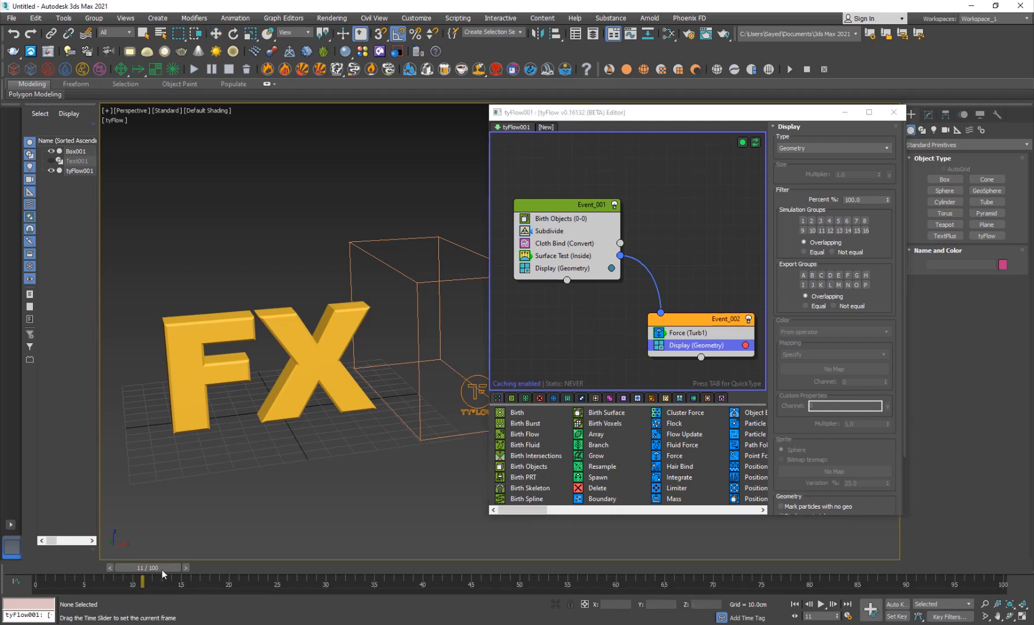
{"action": "mouse_move", "coordinate": [167, 569]}
{"action": "left_mouse_down"}
{"action": "mouse_move", "coordinate": [555, 564]}
{"action": "mouse_move", "coordinate": [49, 559]}
{"action": "mouse_move", "coordinate": [286, 564]}
{"action": "mouse_move", "coordinate": [181, 566]}
{"action": "left_mouse_up"}
{"action": "key", "text": "w"}
Enable cloth tearing in the Cloth Bind operator and scrub to frame 26 to preview the simulation.
{"action": "left_click", "coordinate": [583, 244]}
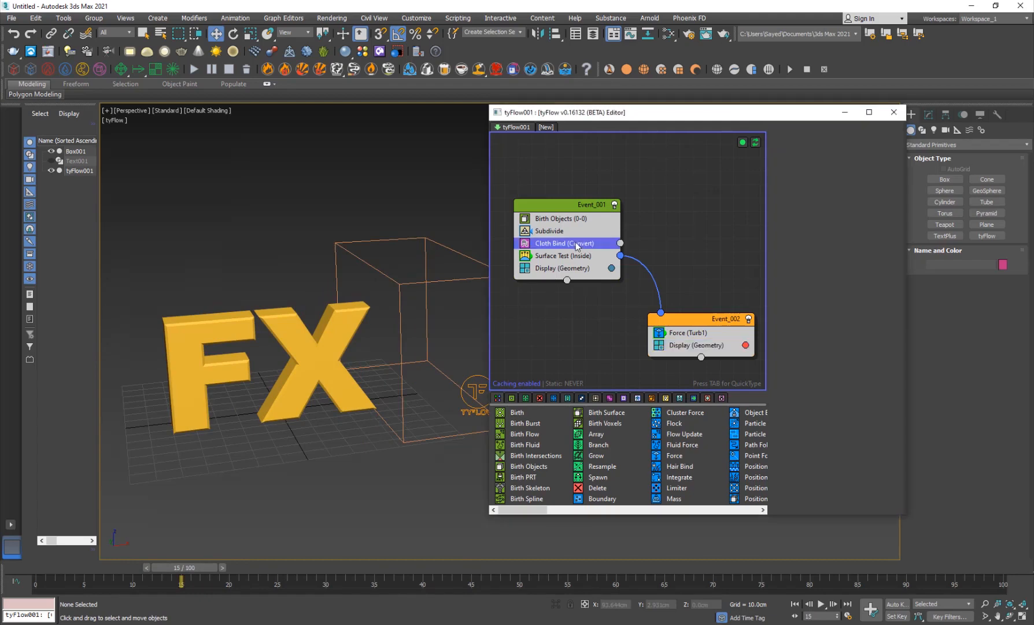
{"action": "left_click_drag", "start_coordinate": [806, 470], "coordinate": [868, 148]}
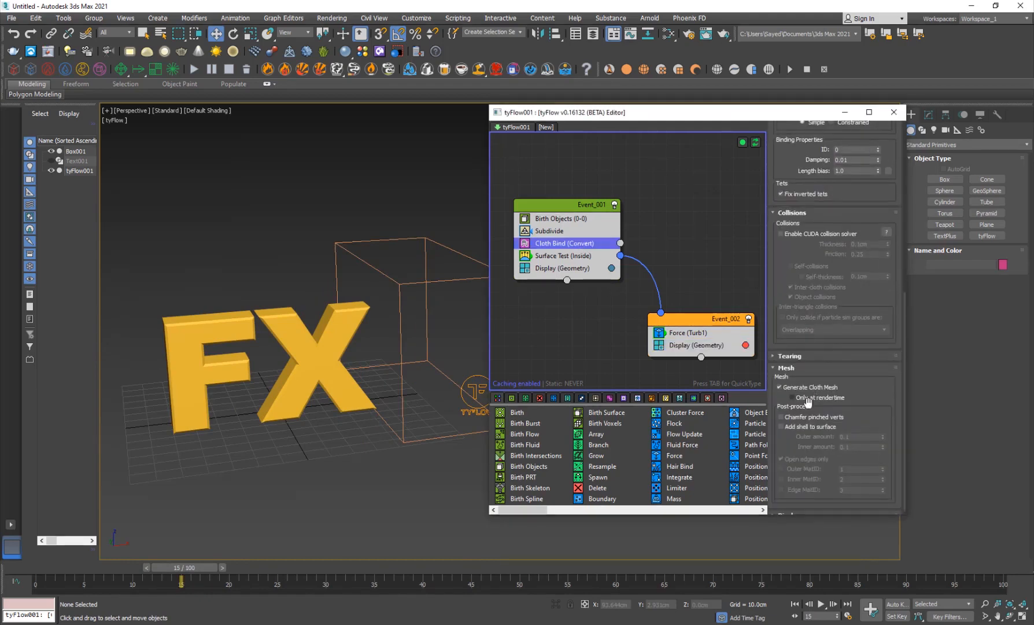
{"action": "scroll", "coordinate": [810, 402], "scroll_direction": "down", "scroll_amount": 1}
{"action": "left_click", "coordinate": [803, 350]}
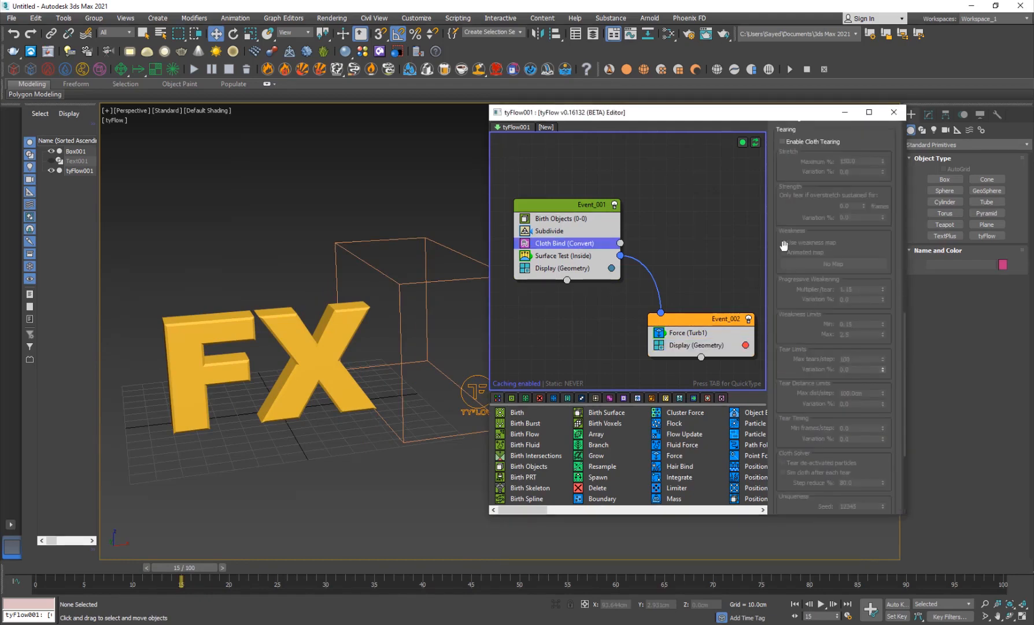
{"action": "left_click_drag", "start_coordinate": [810, 331], "coordinate": [810, 265]}
{"action": "left_click", "coordinate": [809, 308]}
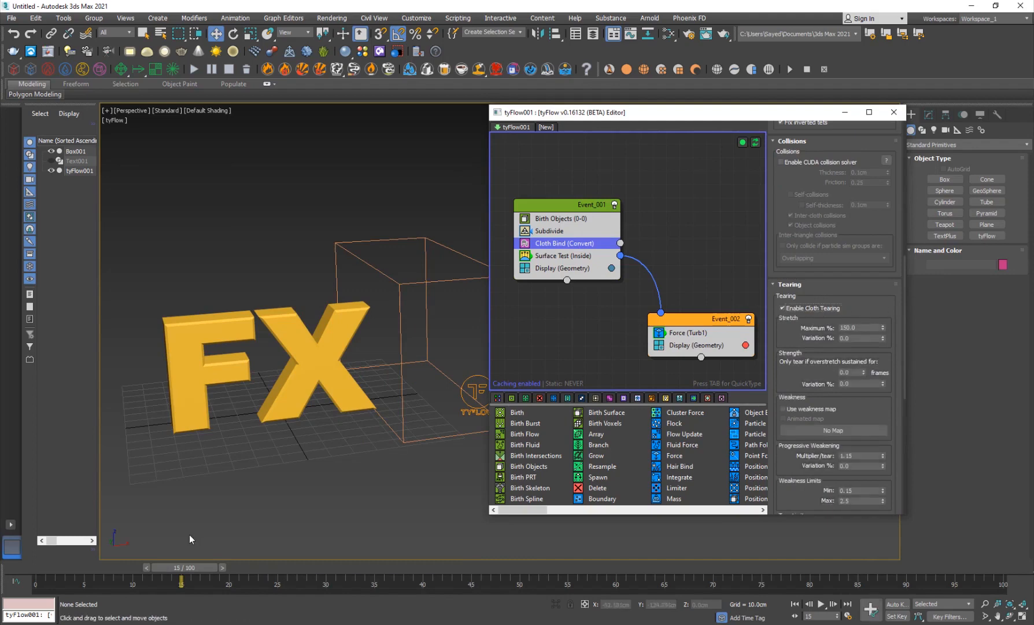
{"action": "left_click_drag", "start_coordinate": [194, 564], "coordinate": [305, 522]}
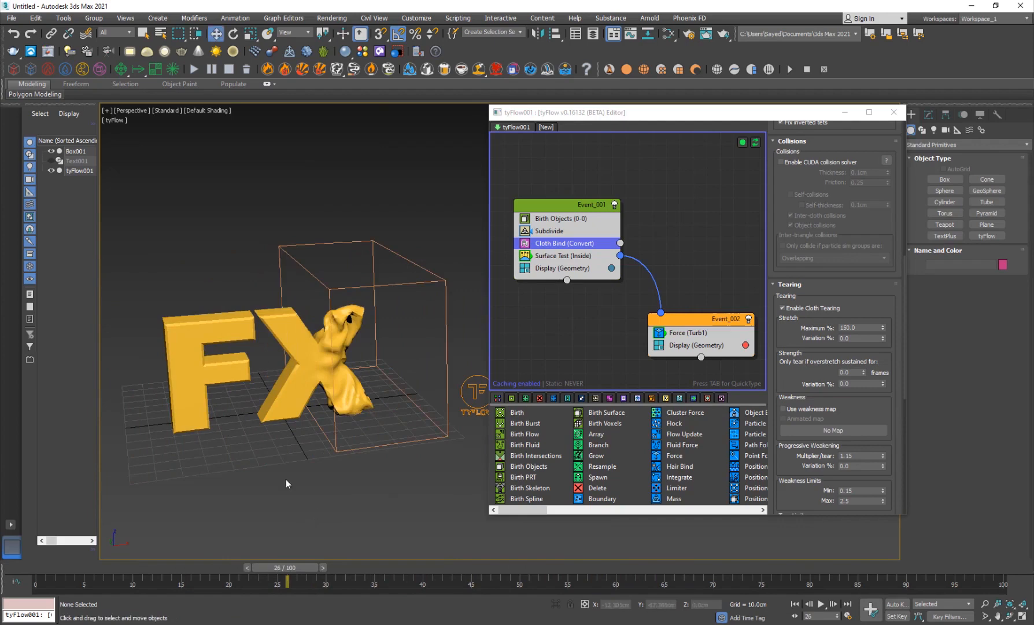
Add built-in wind to Event_002's Force operator with X 1.0, Z 0.0 and strength 0.2 cm, and scrub the timeline to preview it.
{"action": "left_click", "coordinate": [684, 335]}
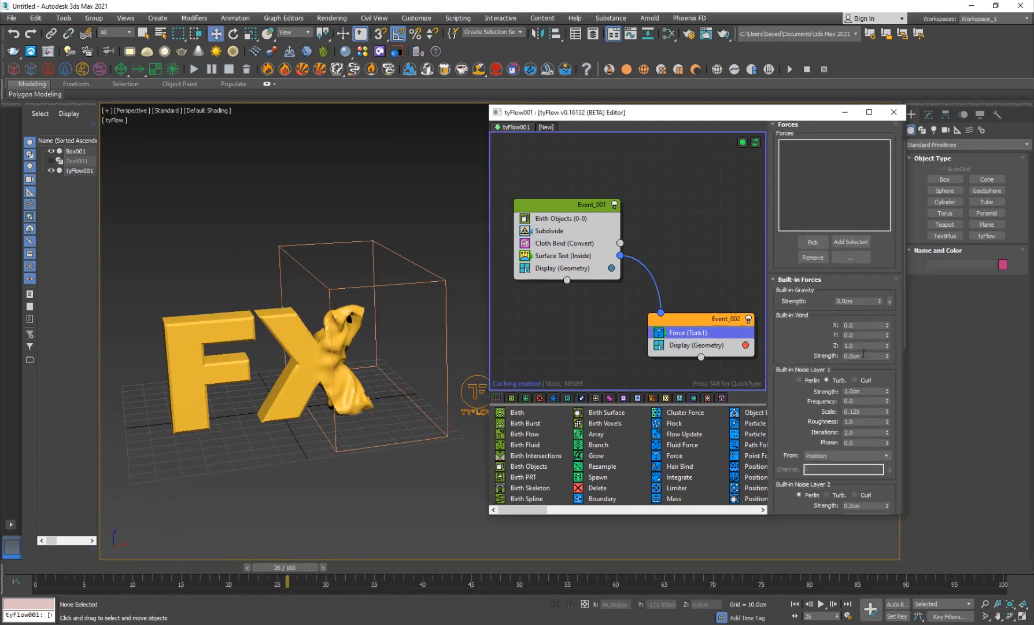
{"action": "right_click", "coordinate": [889, 345]}
{"action": "left_click", "coordinate": [821, 339]}
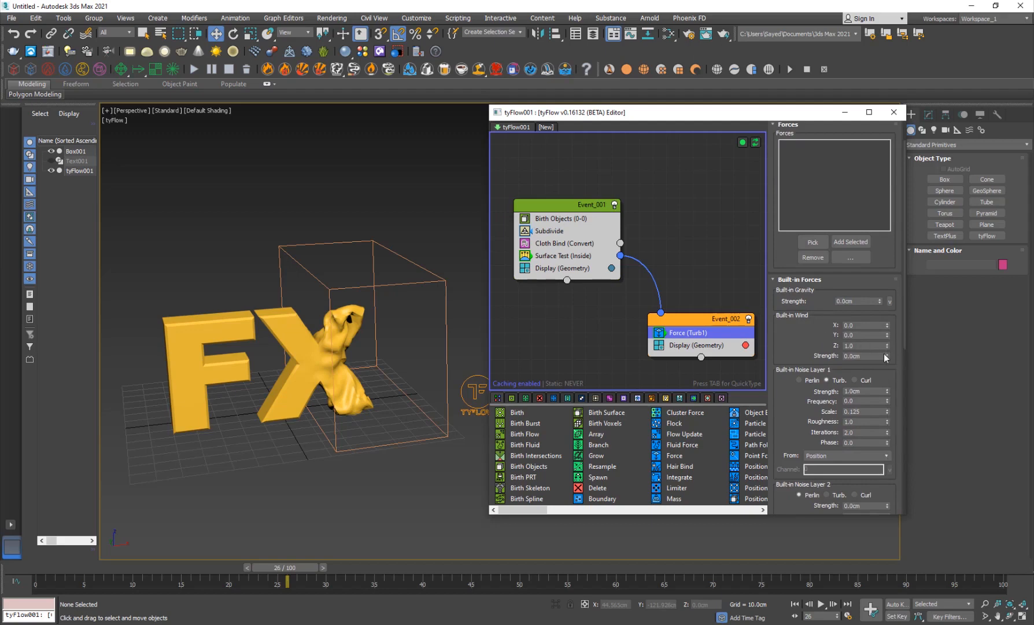
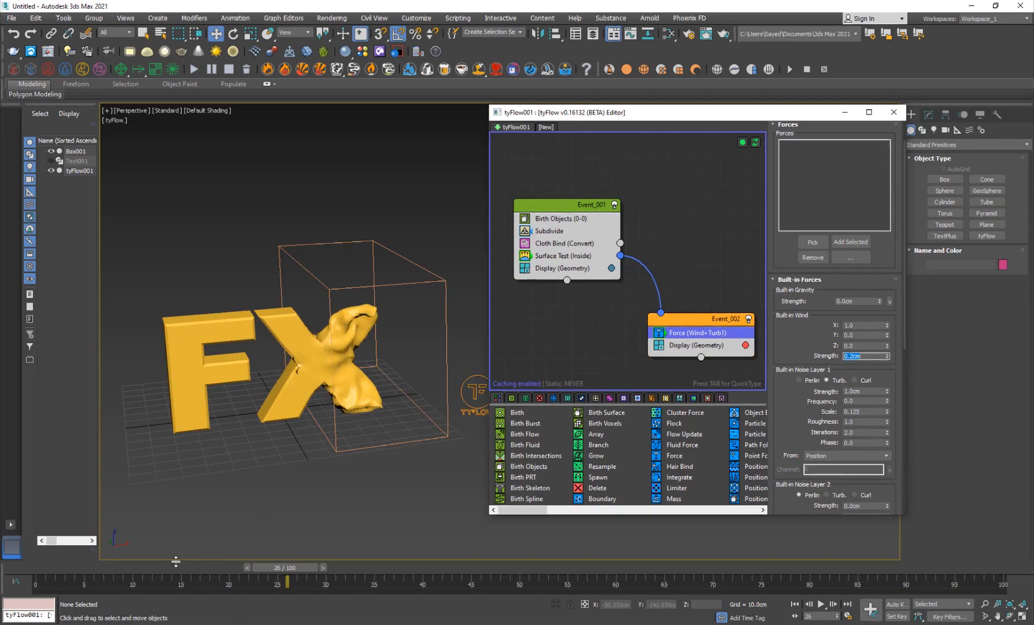
{"action": "left_click_drag", "start_coordinate": [176, 561], "coordinate": [250, 497]}
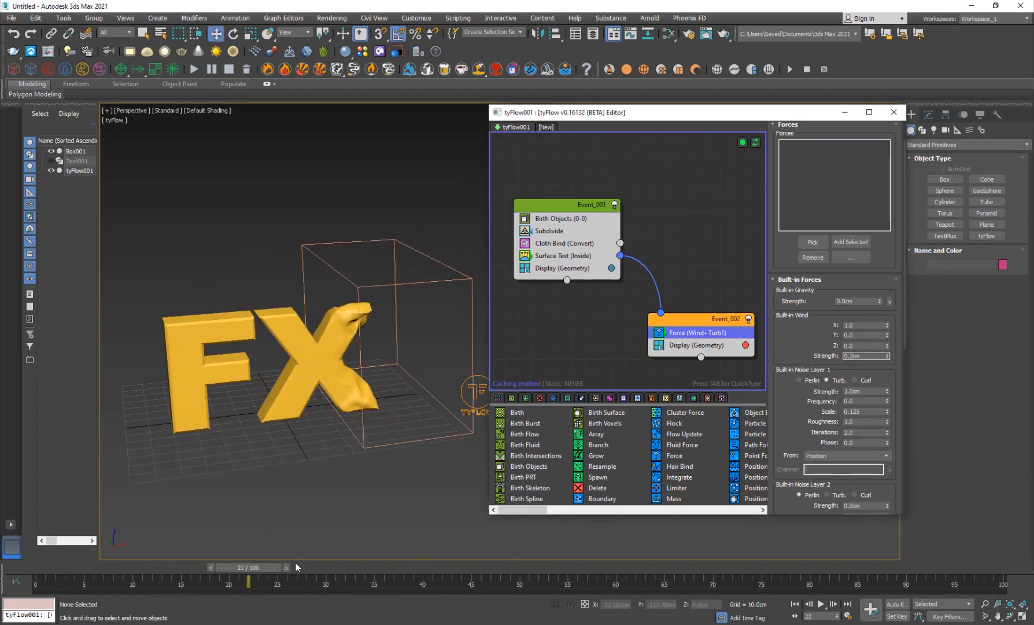
{"action": "left_click_drag", "start_coordinate": [258, 564], "coordinate": [287, 567]}
{"action": "left_click", "coordinate": [410, 284]}
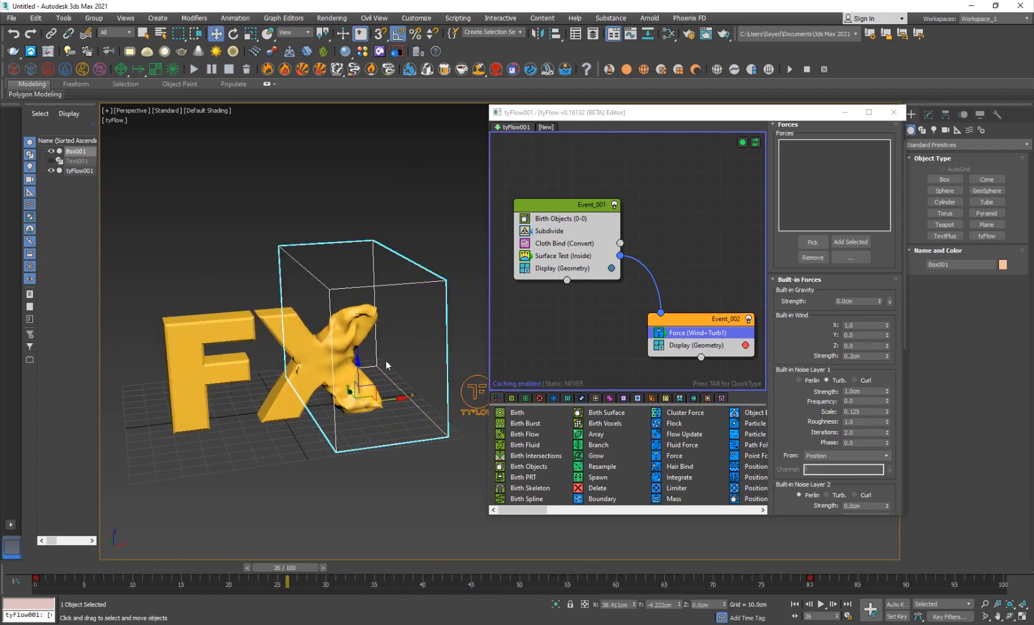
{"action": "left_click_drag", "start_coordinate": [283, 568], "coordinate": [306, 567]}
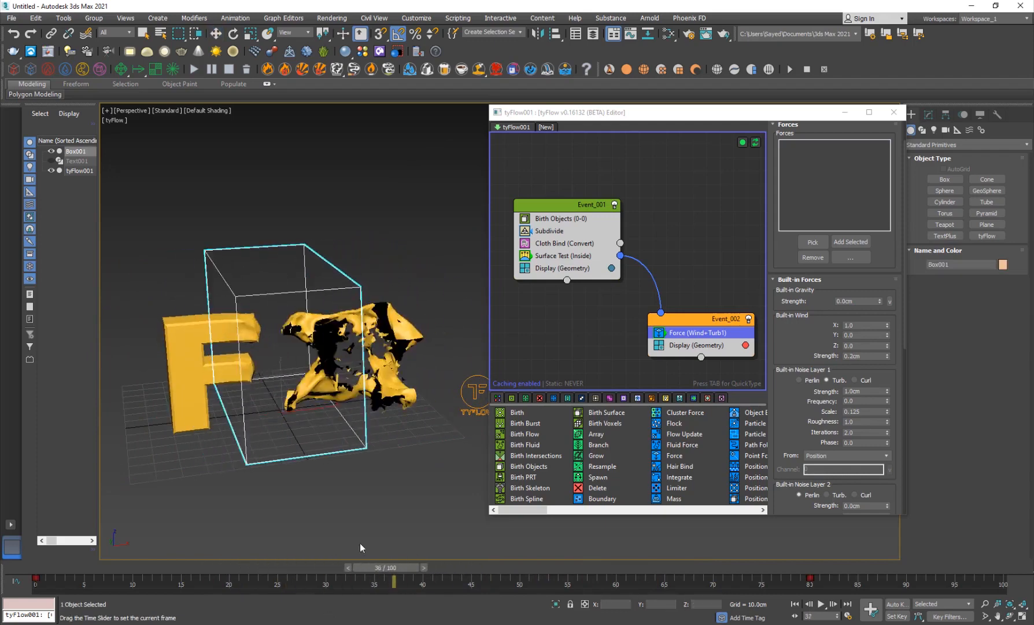
Set the Noise Layer 1 turbulence strength to 2.0 cm and scrub the timeline to frame 26 to preview the tearing.
{"action": "left_click_drag", "start_coordinate": [863, 392], "coordinate": [789, 386]}
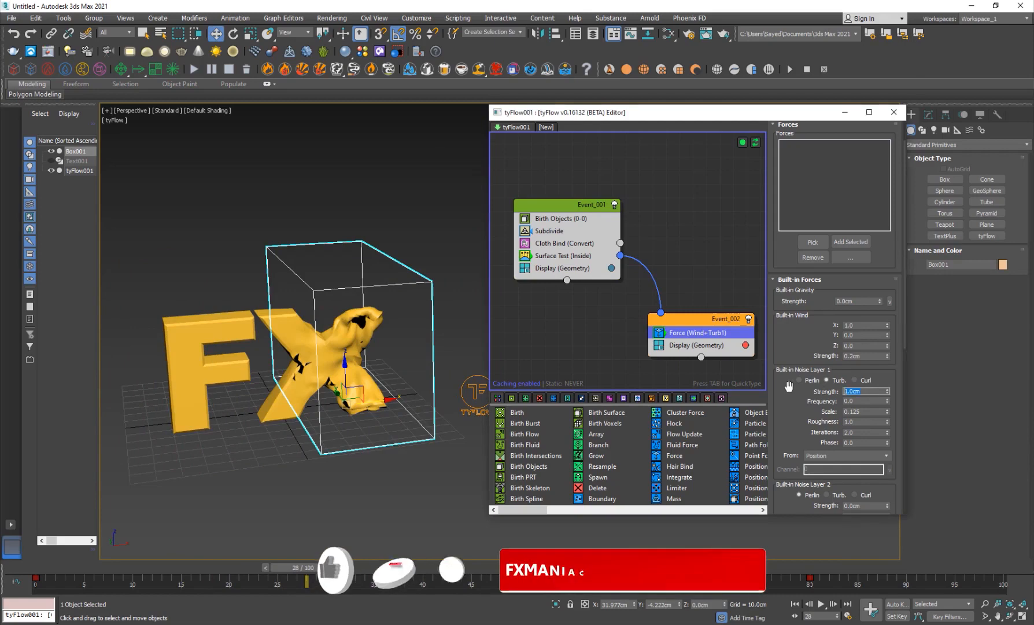
{"action": "type", "text": "2"}
{"action": "key", "text": "Return"}
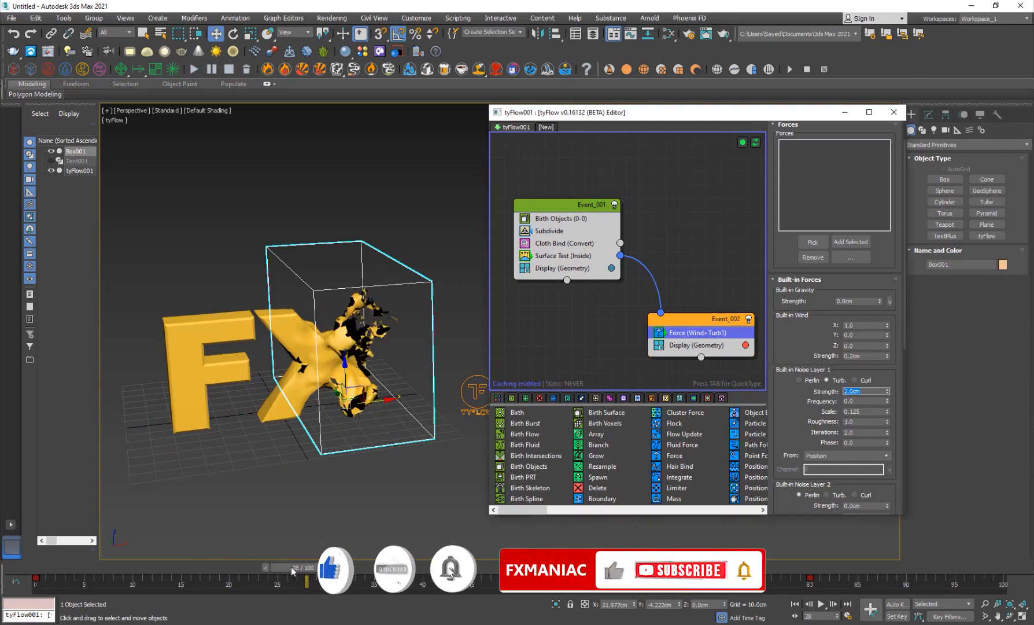
{"action": "mouse_move", "coordinate": [306, 568]}
{"action": "left_mouse_down"}
{"action": "mouse_move", "coordinate": [613, 572]}
{"action": "mouse_move", "coordinate": [249, 559]}
{"action": "mouse_move", "coordinate": [367, 556]}
{"action": "mouse_move", "coordinate": [296, 559]}
{"action": "left_mouse_up"}
{"action": "key", "text": "w"}
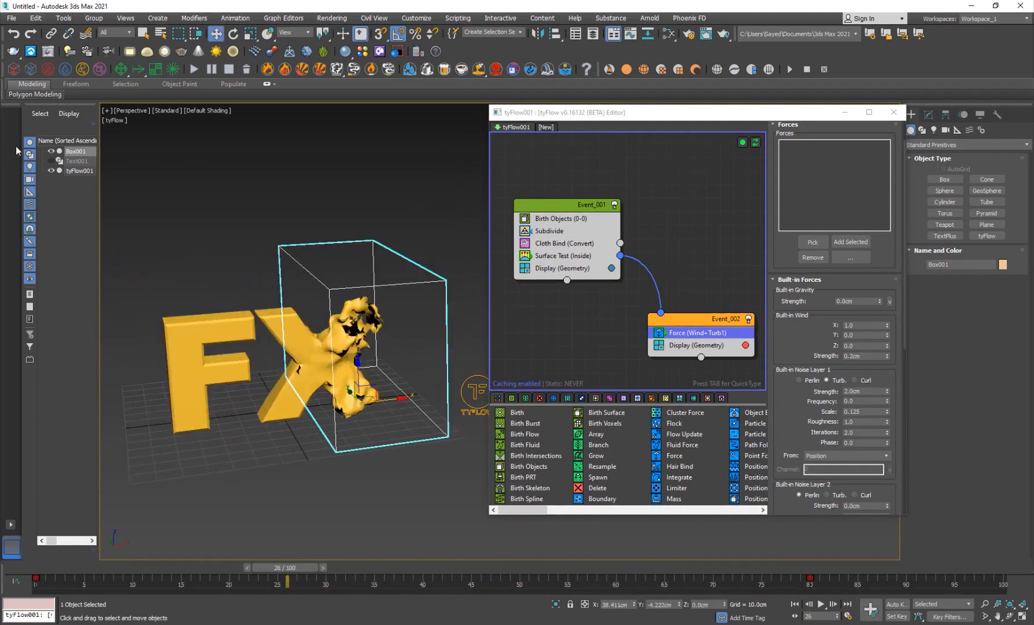
Change the text of Text001 to FXMANIAC and deselect it.
{"action": "left_click", "coordinate": [76, 161]}
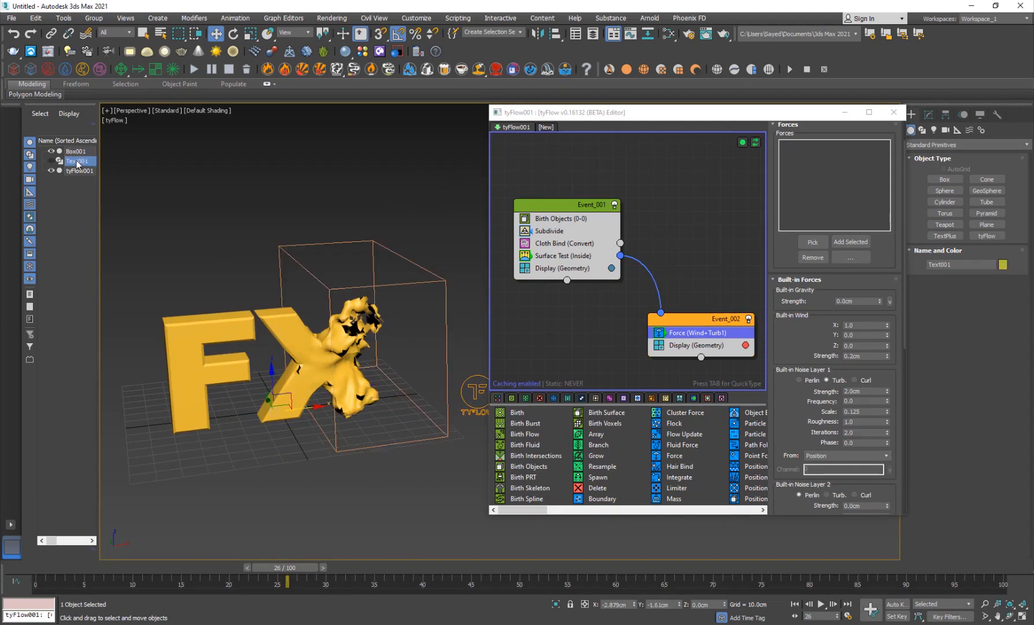
{"action": "left_click", "coordinate": [928, 115]}
{"action": "left_click", "coordinate": [934, 169]}
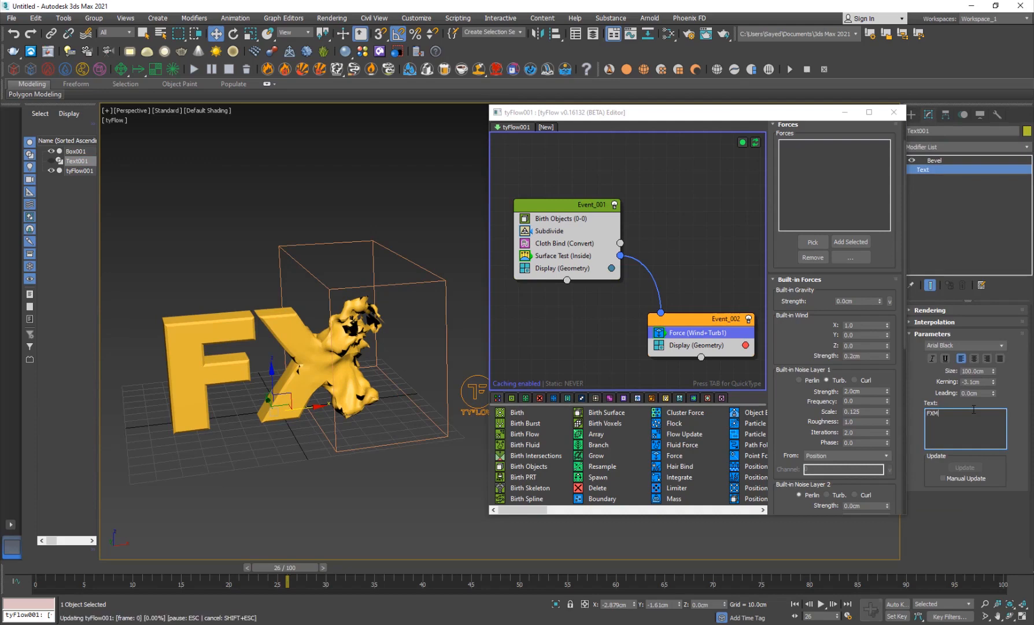
{"action": "type", "text": "MAN"}
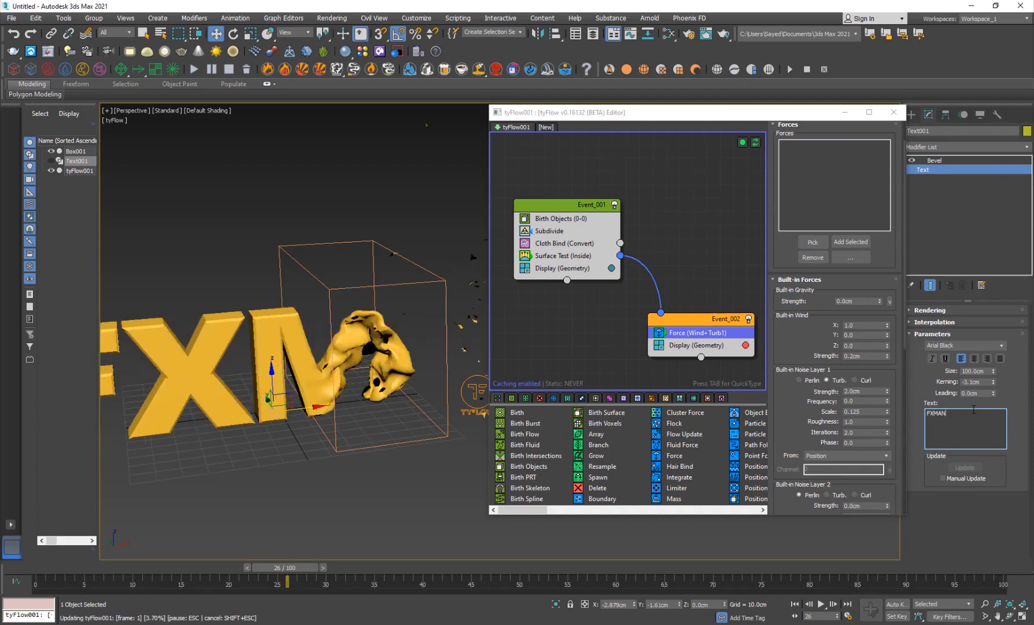
{"action": "type", "text": "I"}
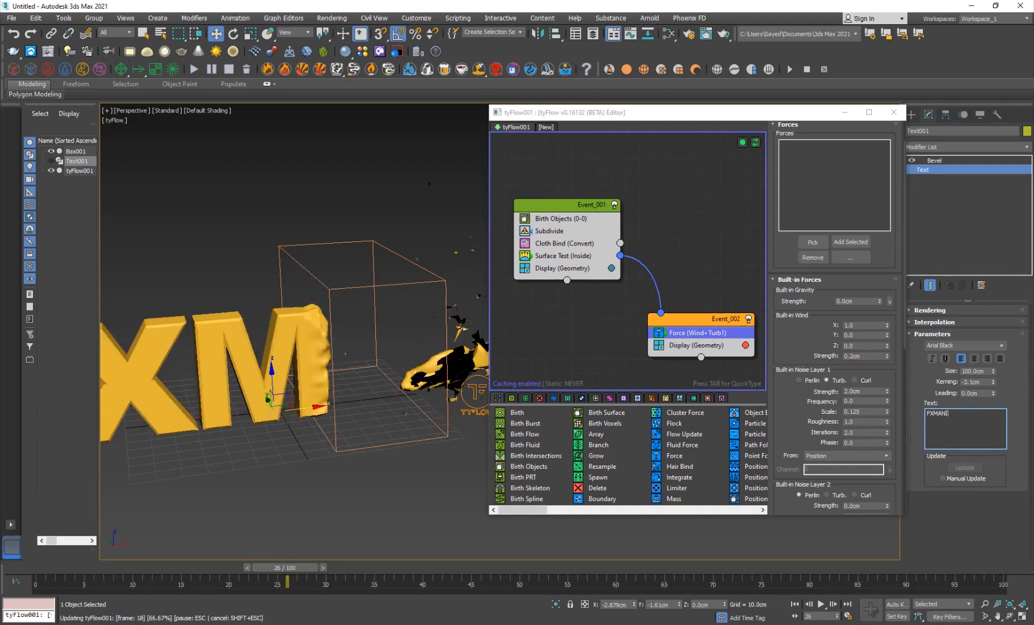
{"action": "type", "text": "AC"}
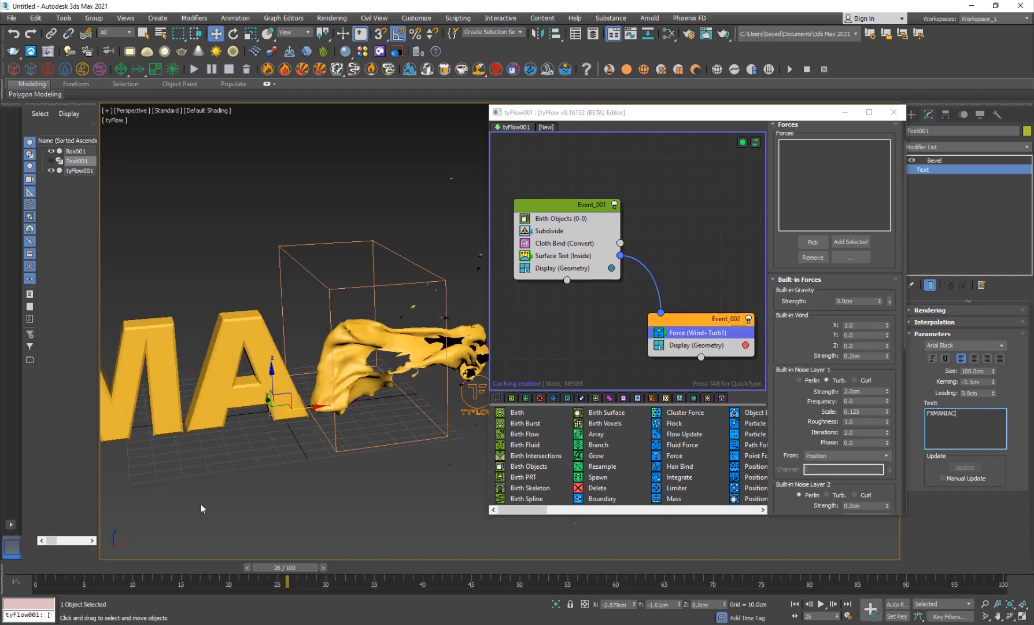
{"action": "left_click", "coordinate": [364, 506]}
{"action": "scroll", "coordinate": [306, 441], "scroll_direction": "down", "scroll_amount": 5}
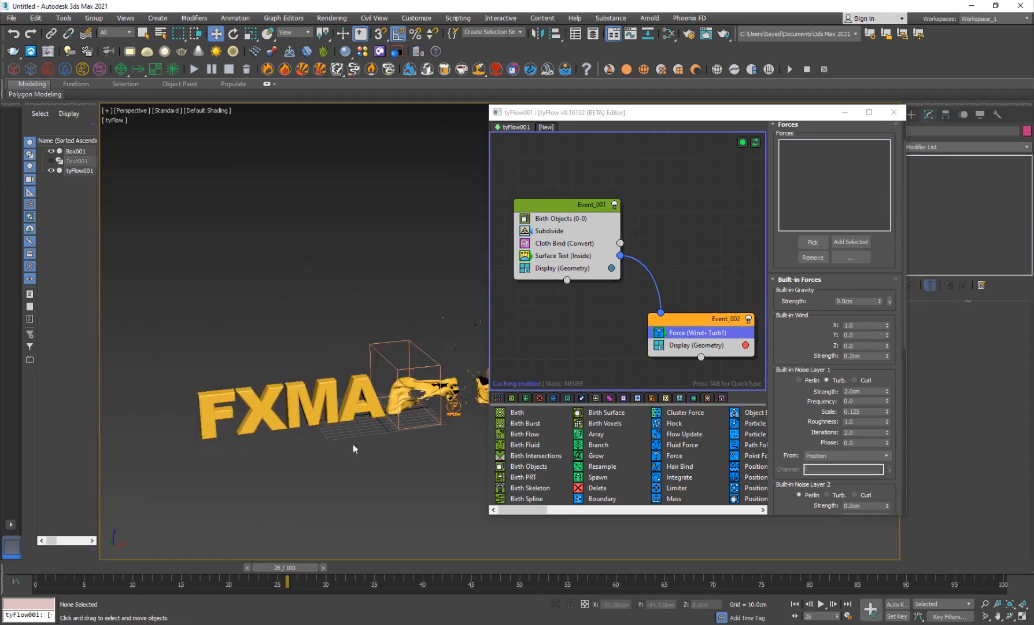
Return to frame 0 and move Box001 along X to about 241 cm, just past the final letter C.
{"action": "left_click_drag", "start_coordinate": [96, 570], "coordinate": [29, 571]}
{"action": "middle_click_drag", "start_coordinate": [483, 461], "coordinate": [340, 370]}
{"action": "left_click", "coordinate": [367, 411]}
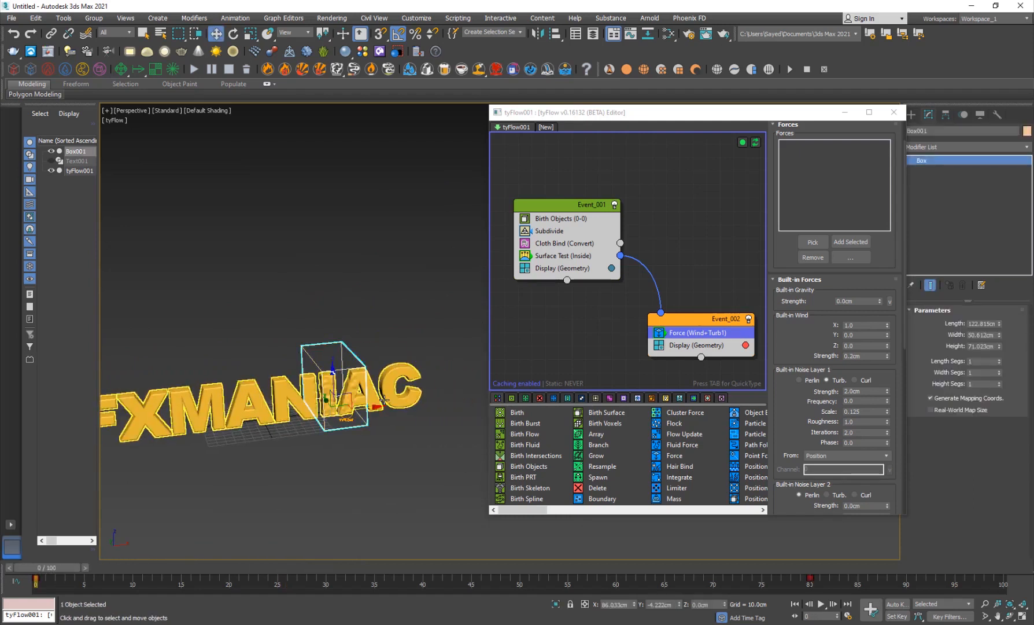
{"action": "left_click_drag", "start_coordinate": [368, 405], "coordinate": [488, 403]}
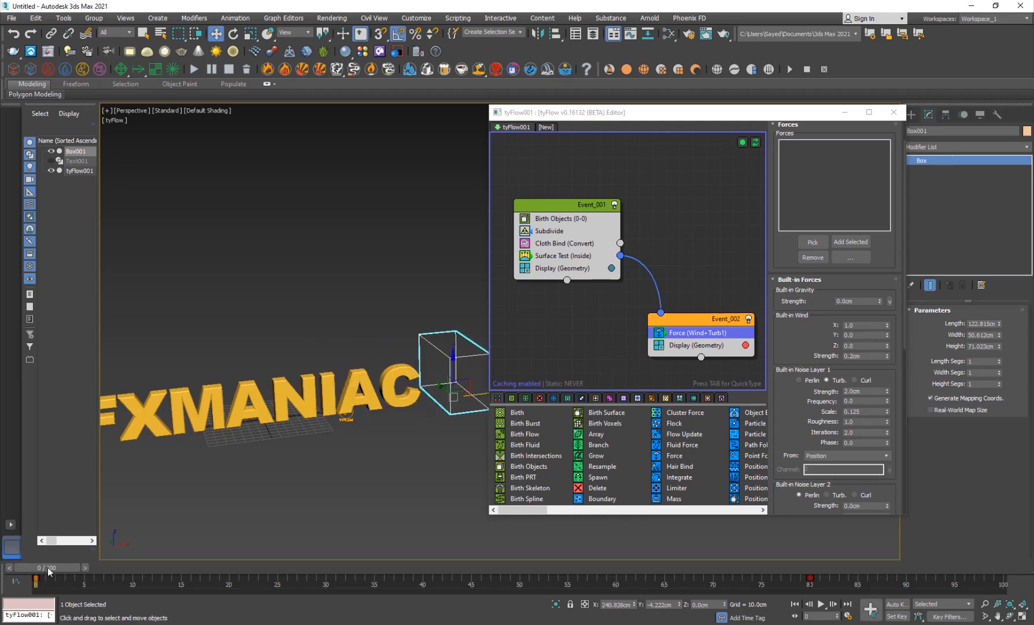
Scrub the simulation to frame 33 to preview the tearing, and view the finished FXMANIAC render in Premiere Pro.
{"action": "left_click_drag", "start_coordinate": [49, 571], "coordinate": [354, 576]}
{"action": "key", "text": "w"}
{"action": "scroll", "coordinate": [472, 400], "scroll_direction": "up", "scroll_amount": 4}
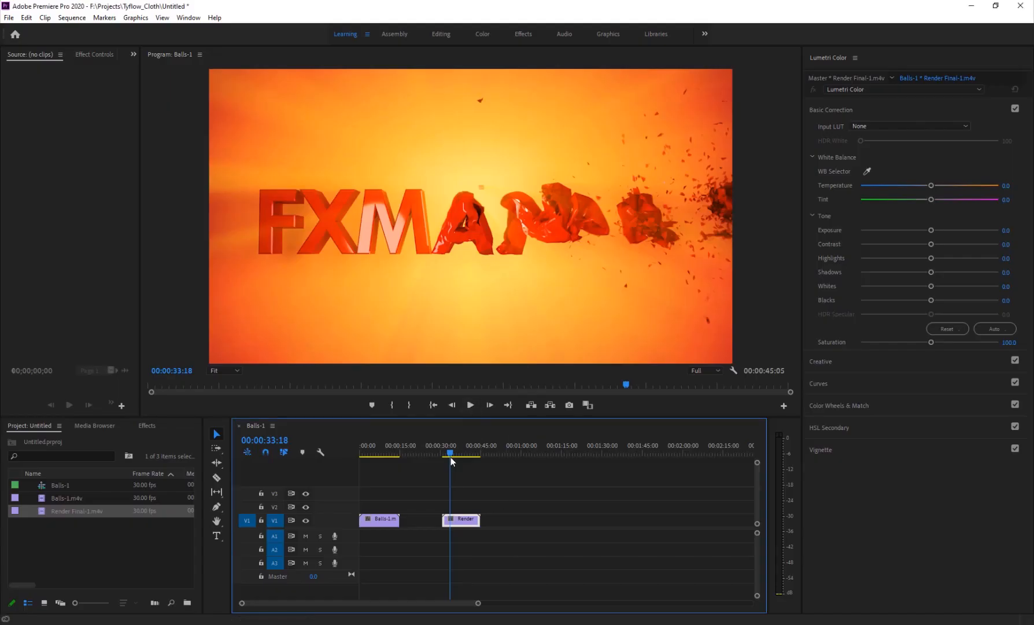
{"action": "mouse_move", "coordinate": [450, 454]}
{"action": "left_mouse_down"}
{"action": "mouse_move", "coordinate": [459, 454]}
{"action": "mouse_move", "coordinate": [448, 451]}
{"action": "left_mouse_up"}
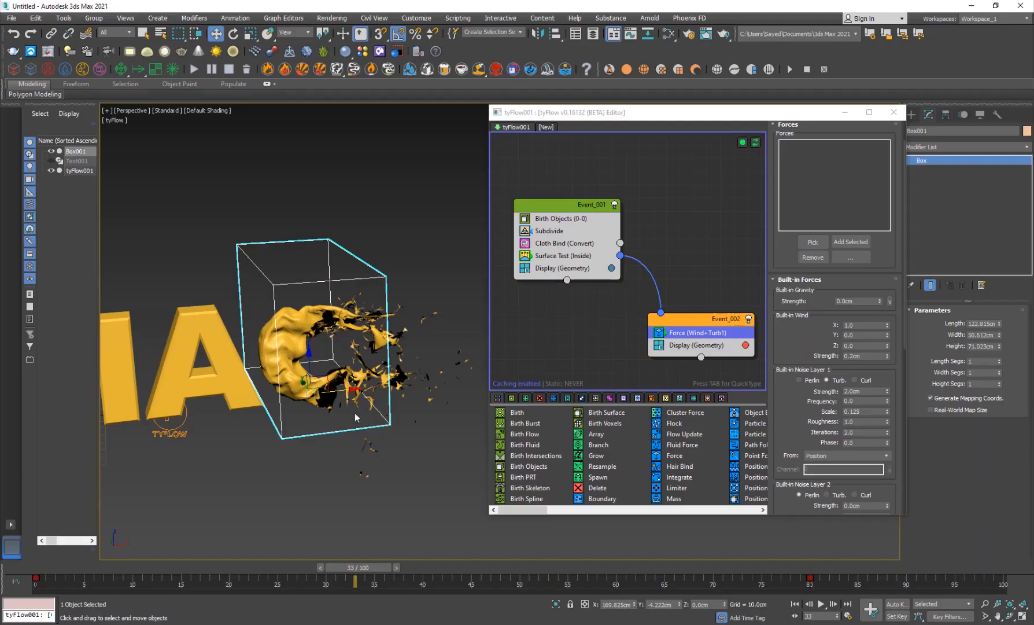
Add a Mesh operator below Birth Objects in Event_001 and copy it to the start of Event_002.
{"action": "left_click", "coordinate": [578, 210]}
{"action": "key", "text": "Tab"}
{"action": "type", "text": "me"}
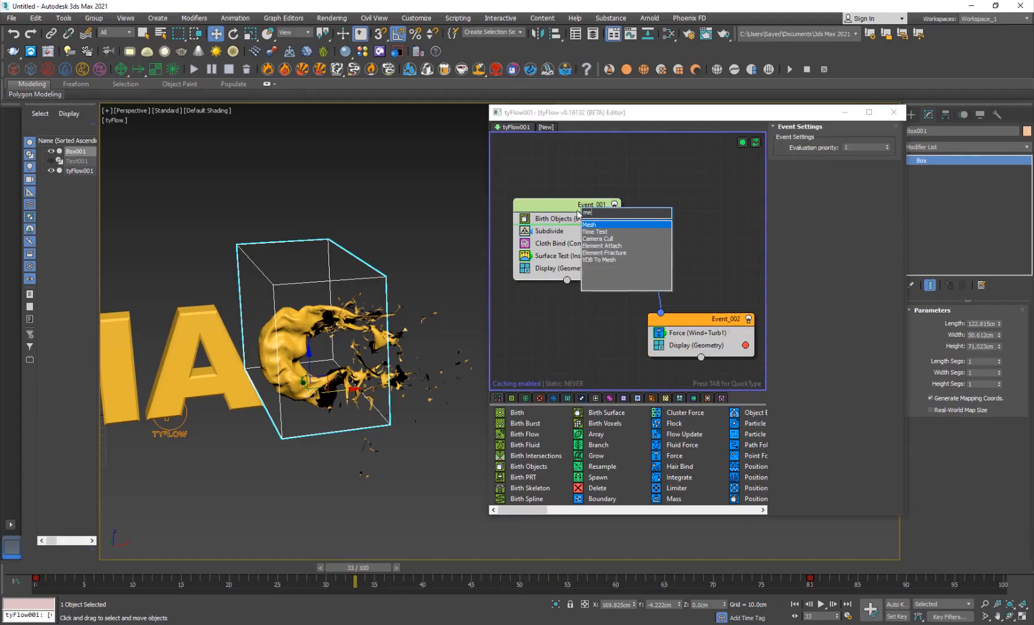
{"action": "type", "text": "sh"}
{"action": "key", "text": "Return"}
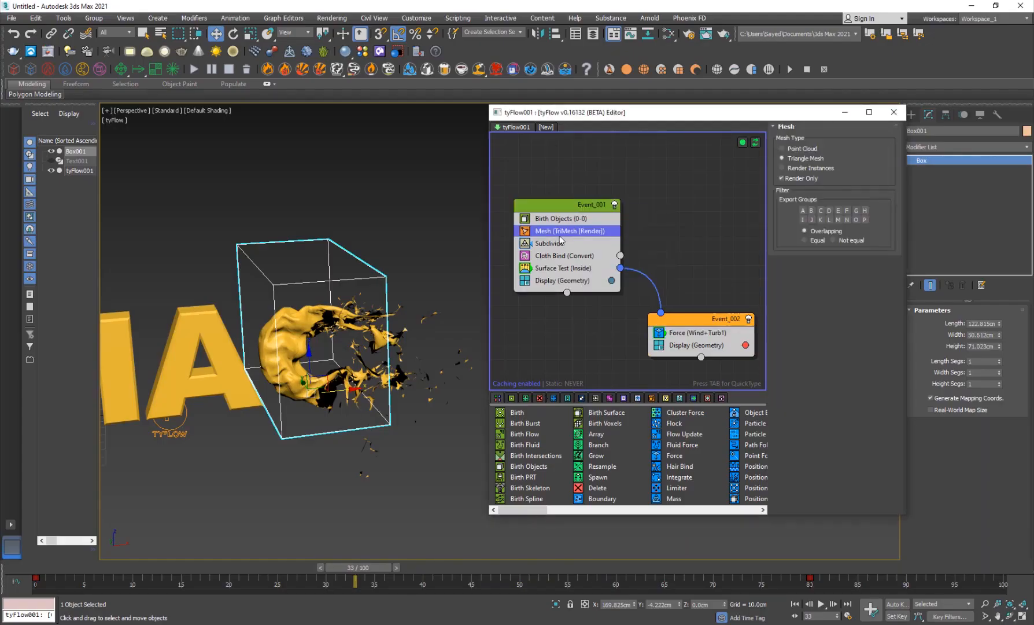
{"action": "left_click_drag", "start_coordinate": [577, 240], "coordinate": [680, 329], "text": "ctrl"}
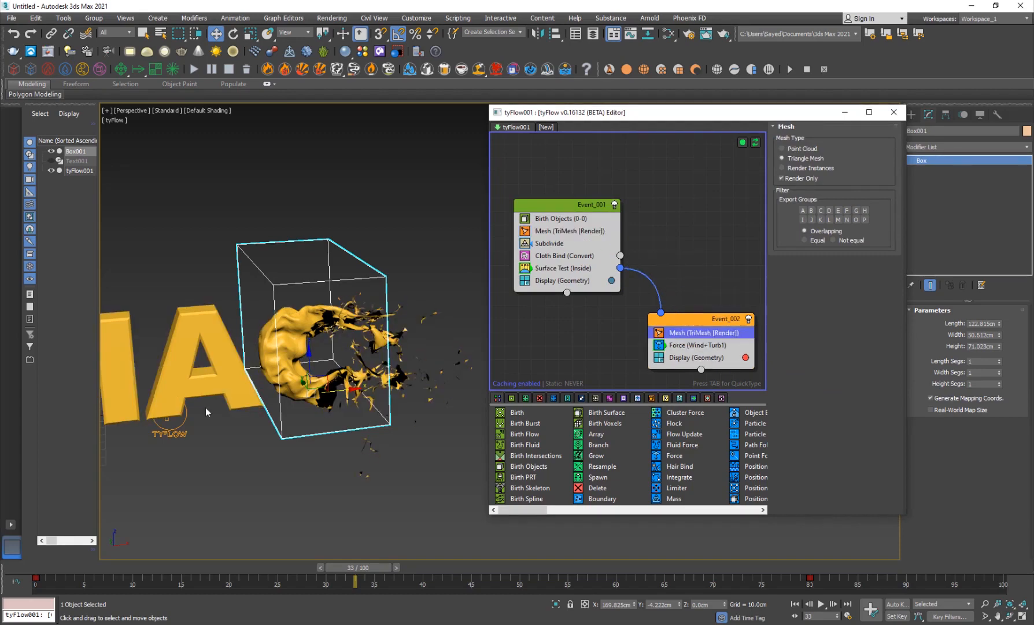
Switch the production renderer from Arnold to V-Ray, and close Render Setup and the tyFlow editor.
{"action": "scroll", "coordinate": [277, 420], "scroll_direction": "down", "scroll_amount": 3}
{"action": "scroll", "coordinate": [335, 415], "scroll_direction": "up", "scroll_amount": 5}
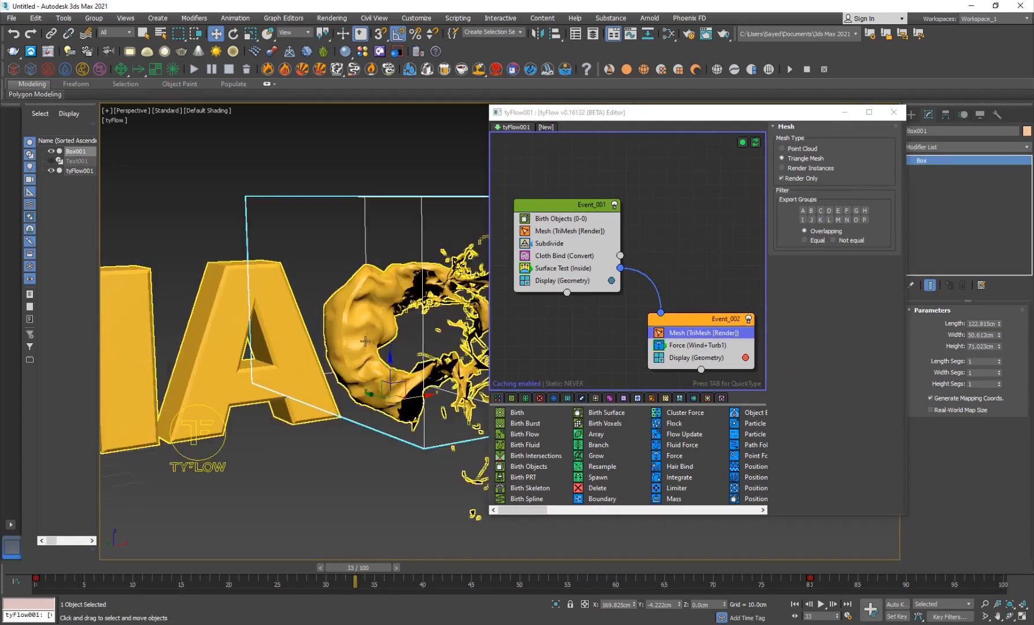
{"action": "left_click", "coordinate": [335, 17]}
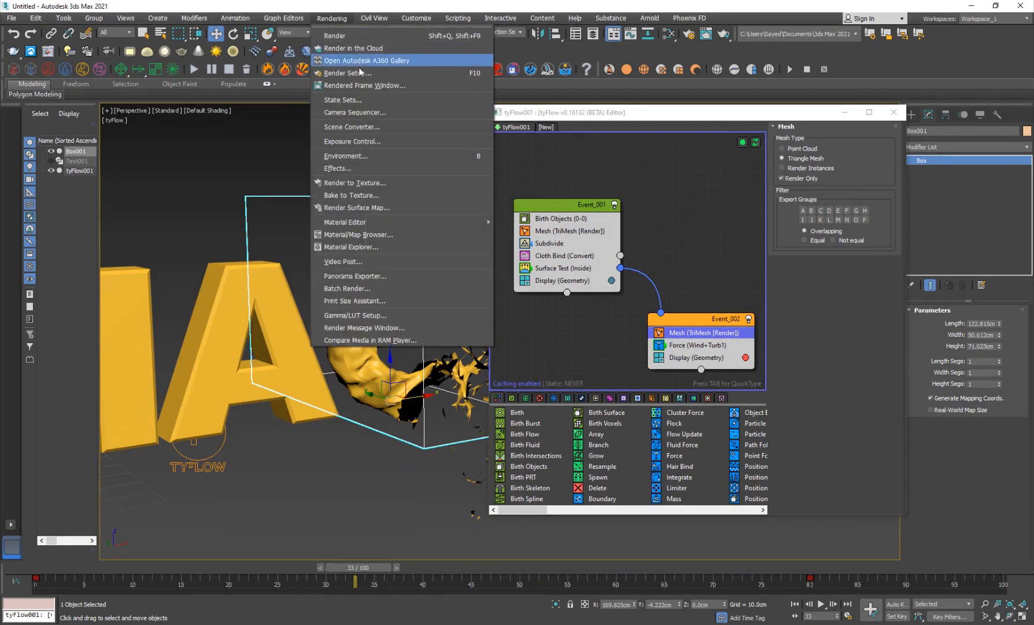
{"action": "left_click", "coordinate": [360, 77]}
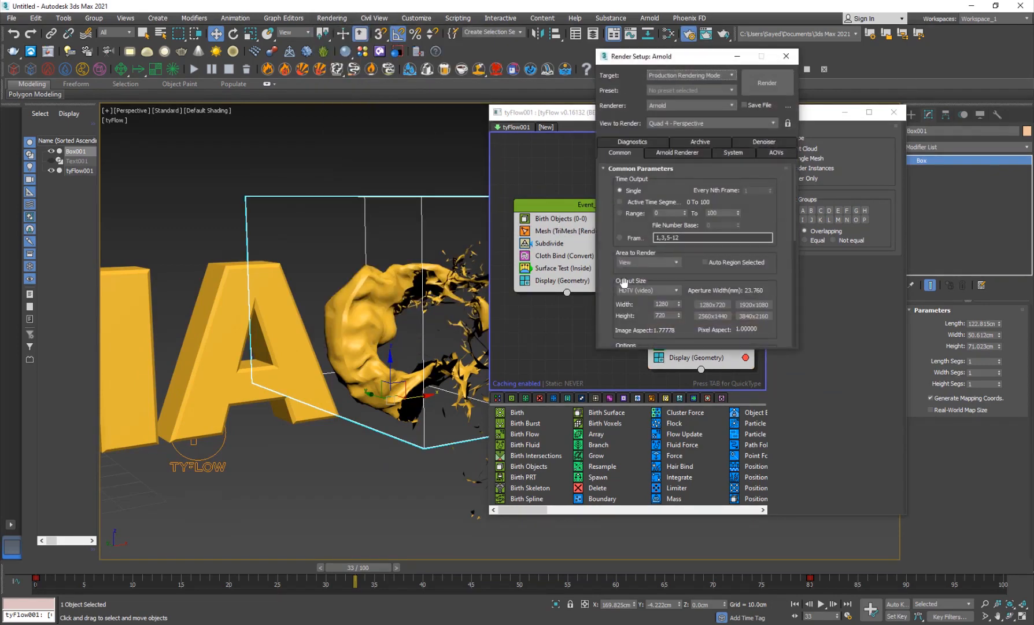
{"action": "left_click", "coordinate": [688, 106]}
{"action": "left_click", "coordinate": [682, 153]}
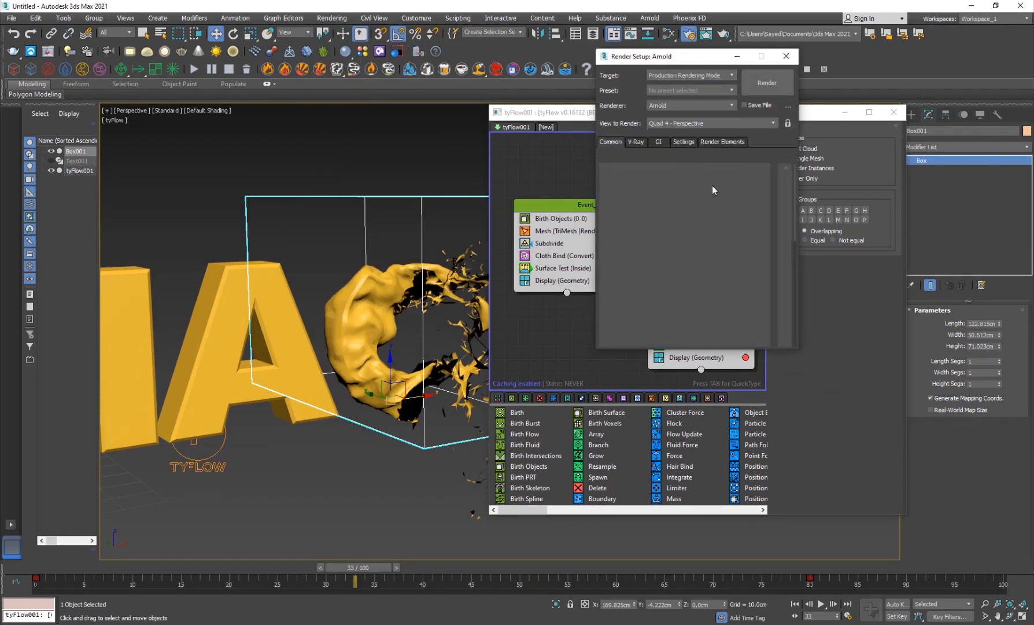
{"action": "left_click", "coordinate": [787, 57]}
{"action": "left_click", "coordinate": [895, 112]}
Create a VRayLight of type Dome on the ground beside the tearing letter C.
{"action": "left_click", "coordinate": [911, 114]}
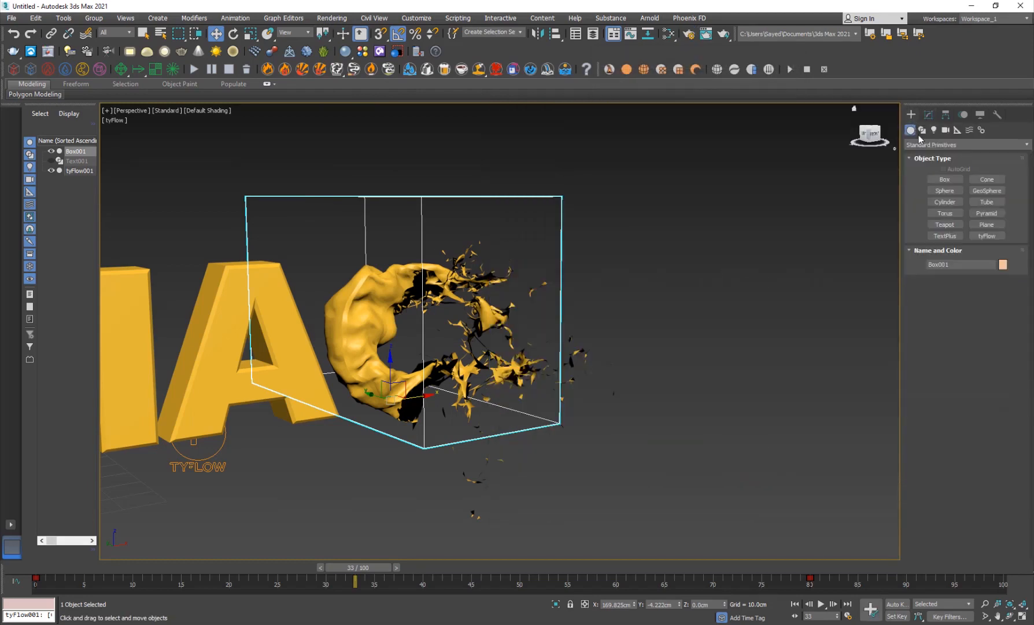
{"action": "left_click", "coordinate": [934, 130]}
{"action": "left_click", "coordinate": [934, 145]}
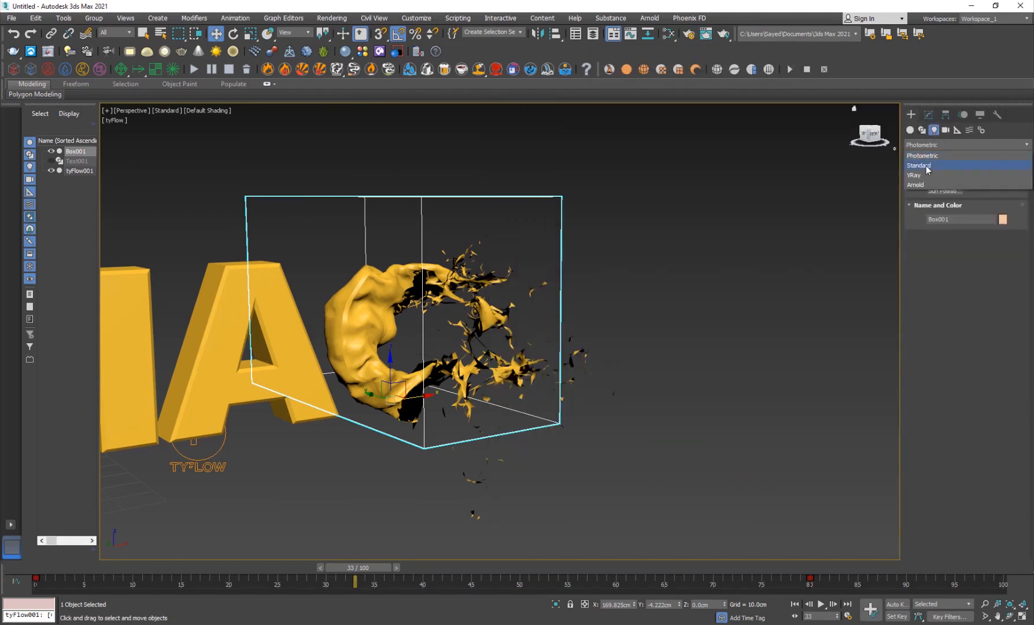
{"action": "left_click", "coordinate": [925, 174]}
{"action": "left_click", "coordinate": [940, 180]}
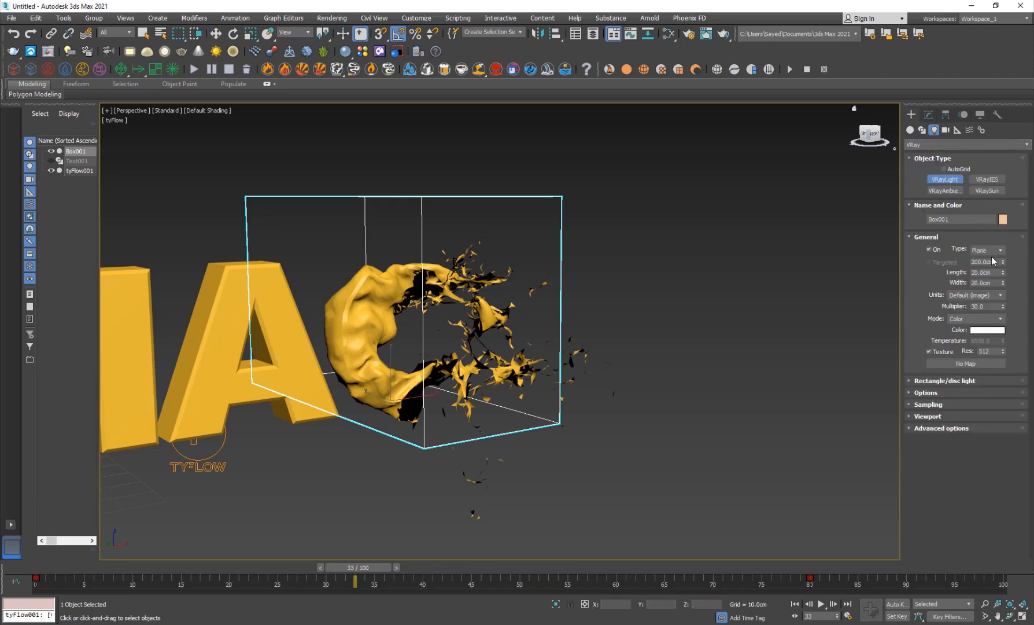
{"action": "left_click", "coordinate": [979, 267]}
{"action": "left_click", "coordinate": [657, 425]}
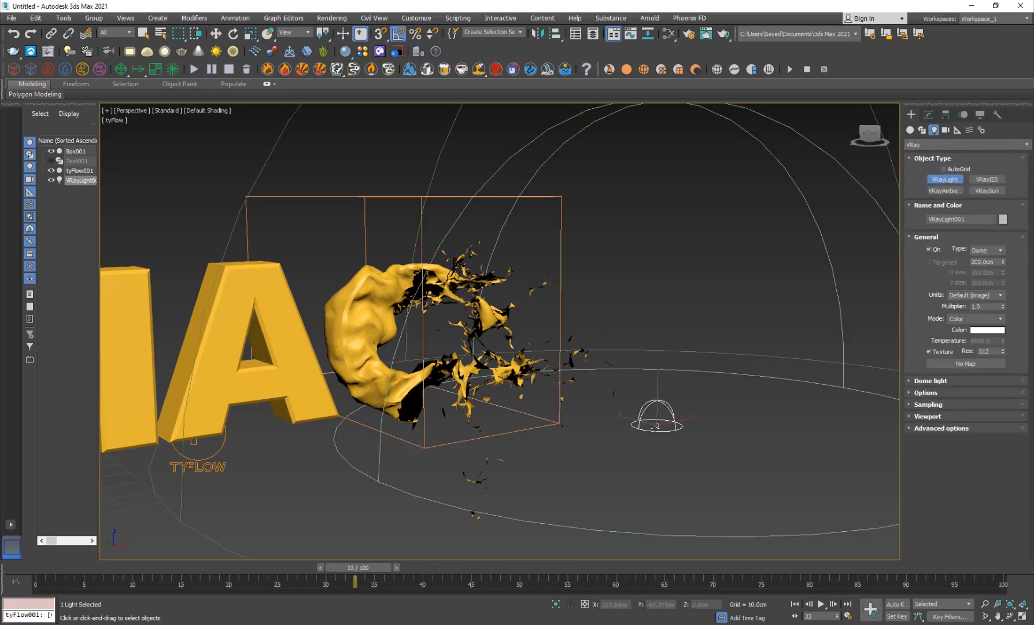
{"action": "right_click", "coordinate": [657, 425]}
Start V-Ray Viewport IPR rendering in the Perspective view.
{"action": "middle_click_drag", "start_coordinate": [404, 363], "coordinate": [443, 386]}
{"action": "left_click", "coordinate": [168, 111]}
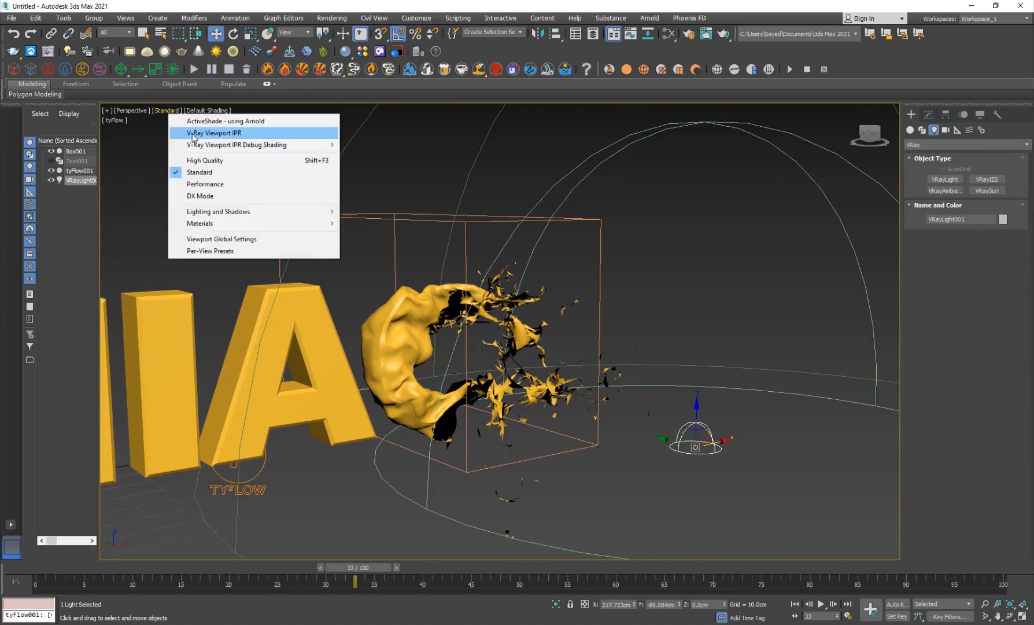
{"action": "left_click", "coordinate": [232, 132]}
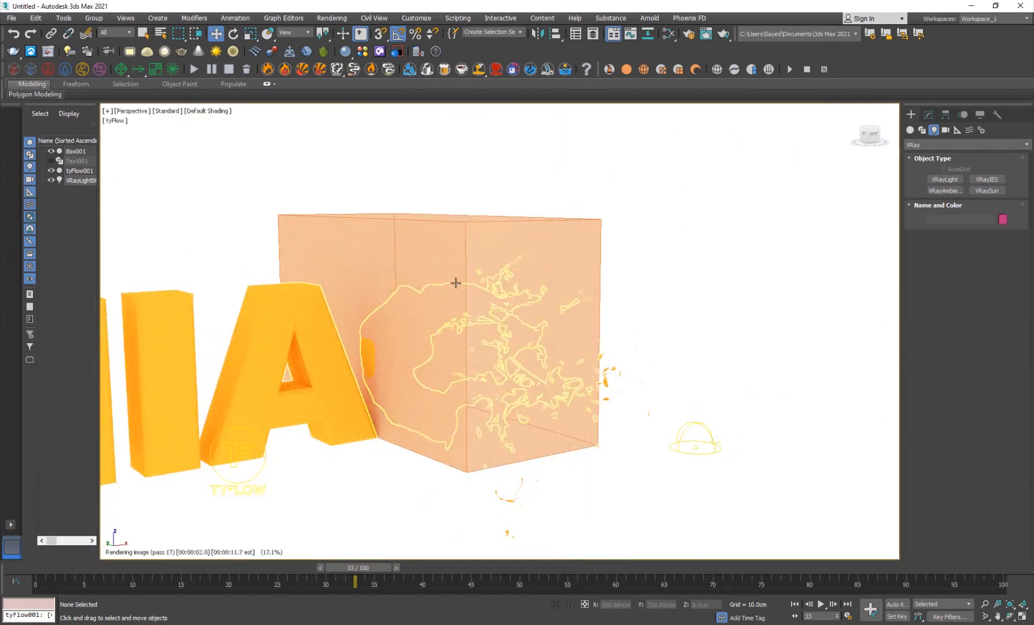
Hide Box001 so the letters are unobstructed in the interactive render.
{"action": "left_click", "coordinate": [461, 251]}
{"action": "right_click", "coordinate": [461, 252]}
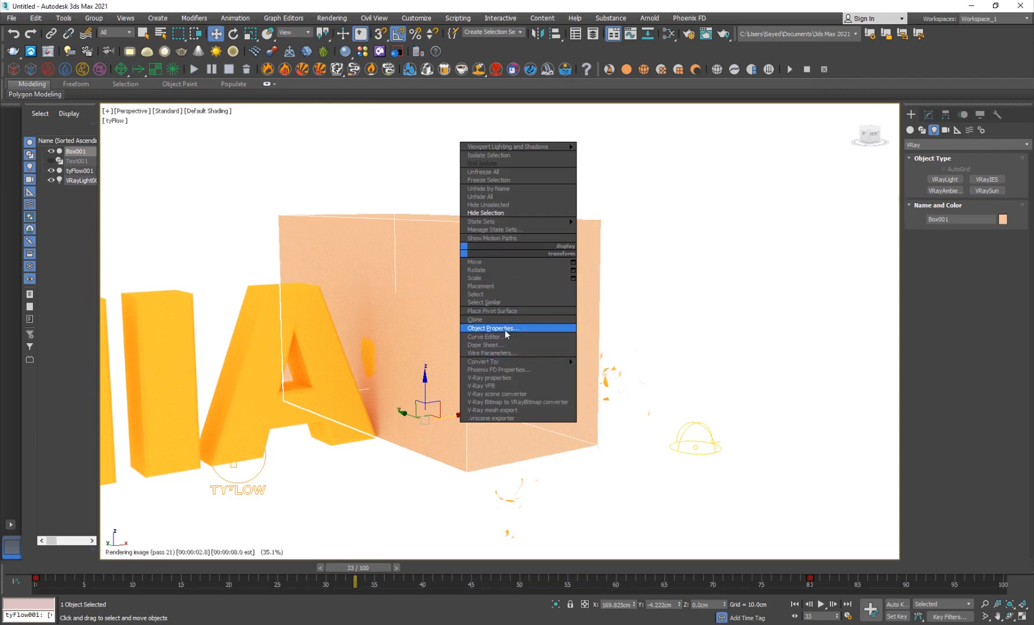
{"action": "left_click", "coordinate": [492, 213]}
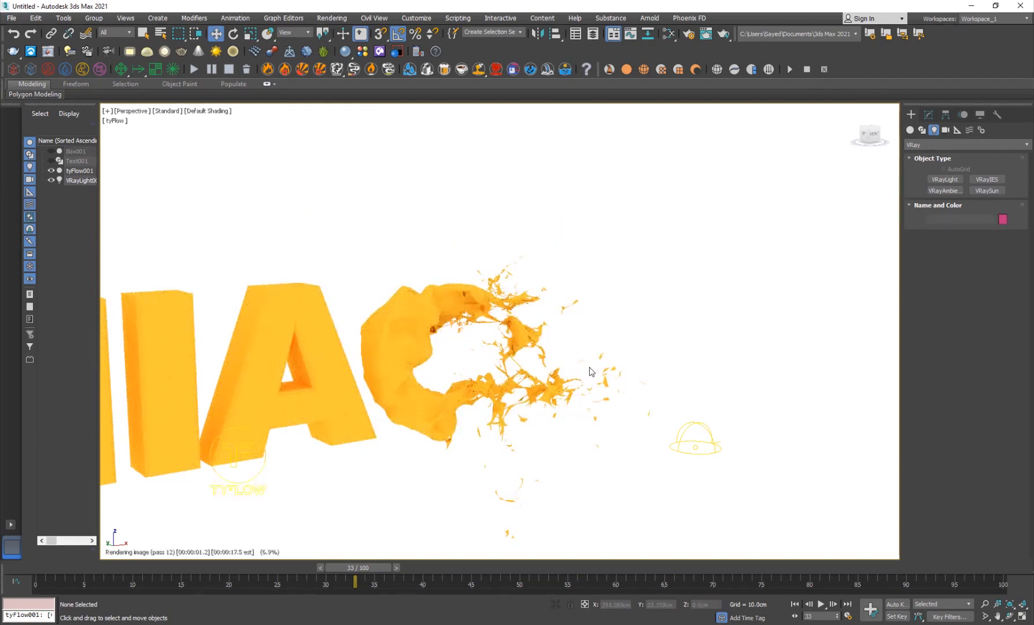
{"action": "middle_click_drag", "start_coordinate": [399, 354], "coordinate": [493, 347]}
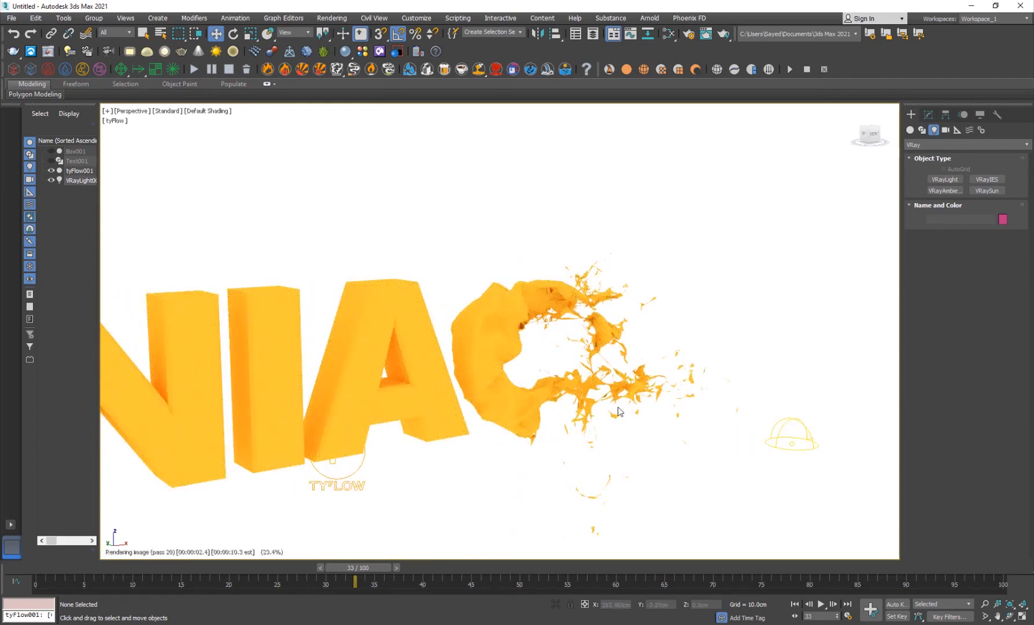
Turn off V-Ray Viewport IPR, bring the whole FXMANIAC text into view and move the animation to frame 43.
{"action": "left_click", "coordinate": [159, 113]}
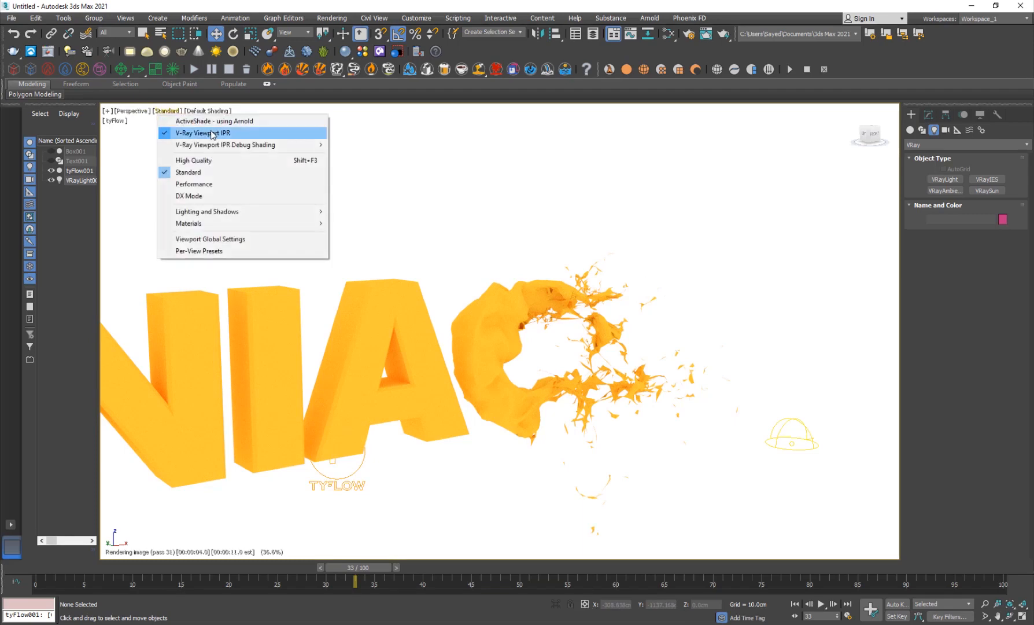
{"action": "left_click", "coordinate": [214, 134]}
{"action": "scroll", "coordinate": [532, 234], "scroll_direction": "down", "scroll_amount": 4}
{"action": "mouse_move", "coordinate": [382, 413]}
{"action": "middle_mouse_down", "text": "alt"}
{"action": "mouse_move", "coordinate": [300, 378]}
{"action": "mouse_move", "coordinate": [333, 423]}
{"action": "mouse_move", "coordinate": [391, 421]}
{"action": "middle_mouse_up", "text": "alt"}
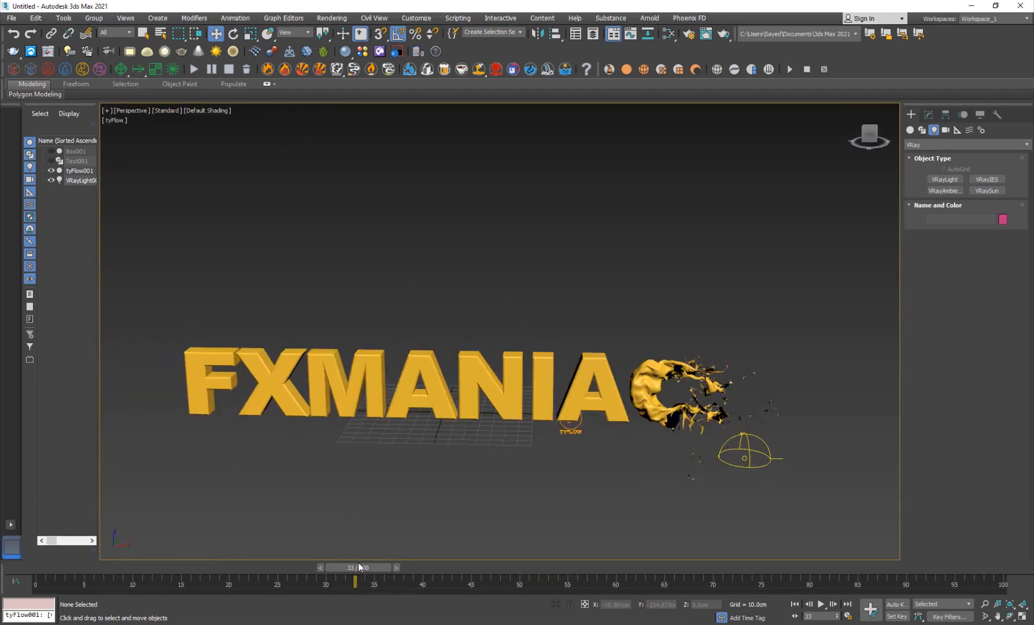
{"action": "left_click_drag", "start_coordinate": [358, 566], "coordinate": [452, 565]}
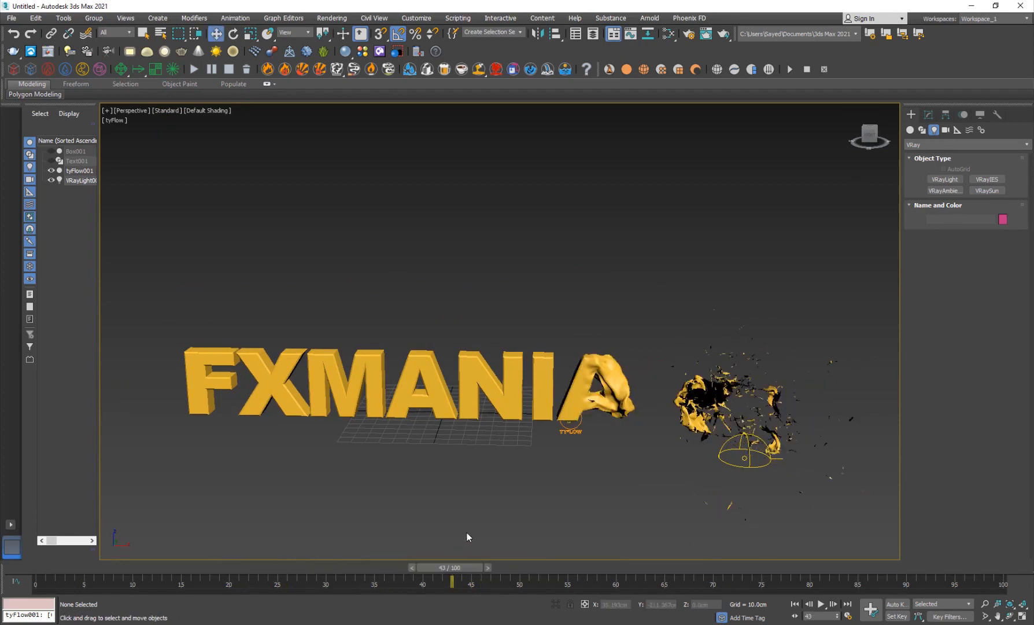
Reset the 3ds Max scene without saving the changes.
{"action": "left_click", "coordinate": [10, 19]}
{"action": "left_click", "coordinate": [26, 43]}
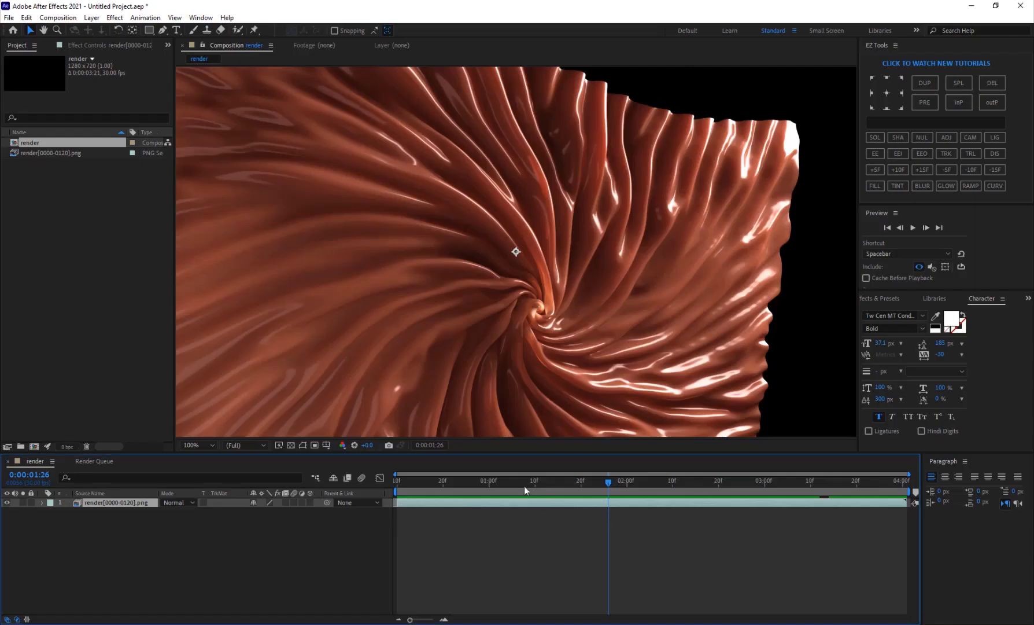
{"action": "mouse_move", "coordinate": [524, 486]}
{"action": "left_mouse_down"}
{"action": "mouse_move", "coordinate": [422, 483]}
{"action": "mouse_move", "coordinate": [689, 490]}
{"action": "mouse_move", "coordinate": [822, 480]}
{"action": "mouse_move", "coordinate": [509, 493]}
{"action": "left_mouse_up"}
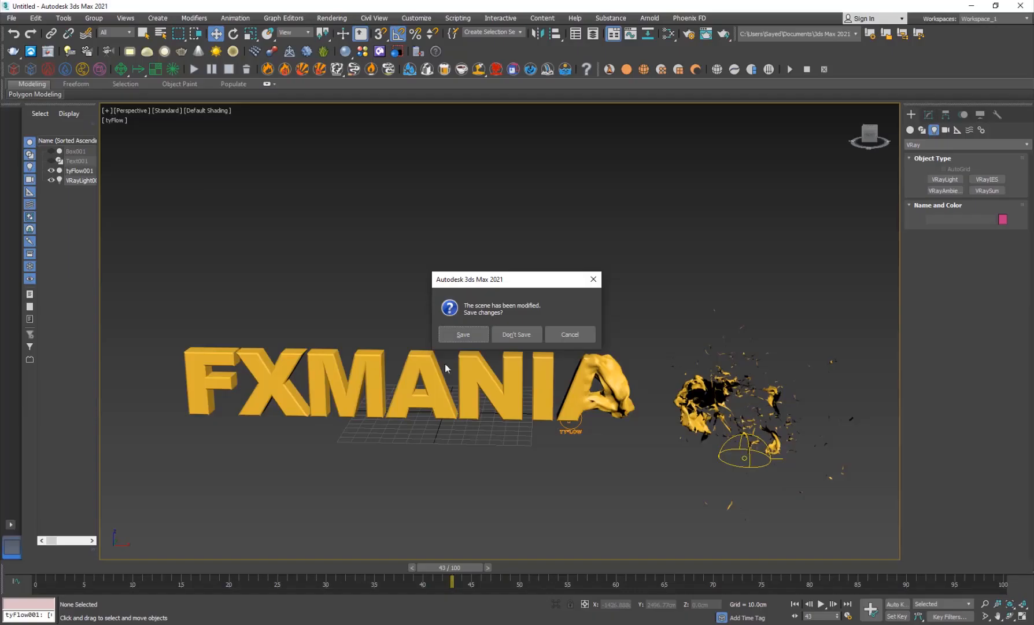
{"action": "left_click", "coordinate": [518, 334]}
{"action": "left_click", "coordinate": [493, 336]}
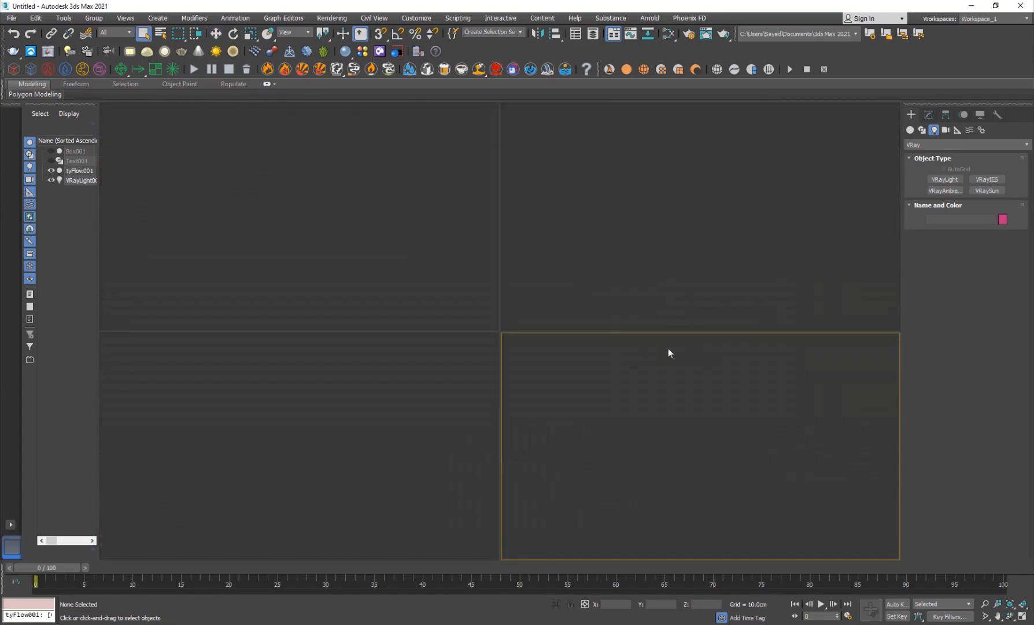
Switch to After Effects and scrub the render composition to examine how the cloth twists around its centre.
{"action": "left_click", "coordinate": [662, 403]}
{"action": "key", "text": "alt+w"}
{"action": "middle_click_drag", "start_coordinate": [661, 408], "coordinate": [457, 405], "text": "alt"}
{"action": "key", "text": "f"}
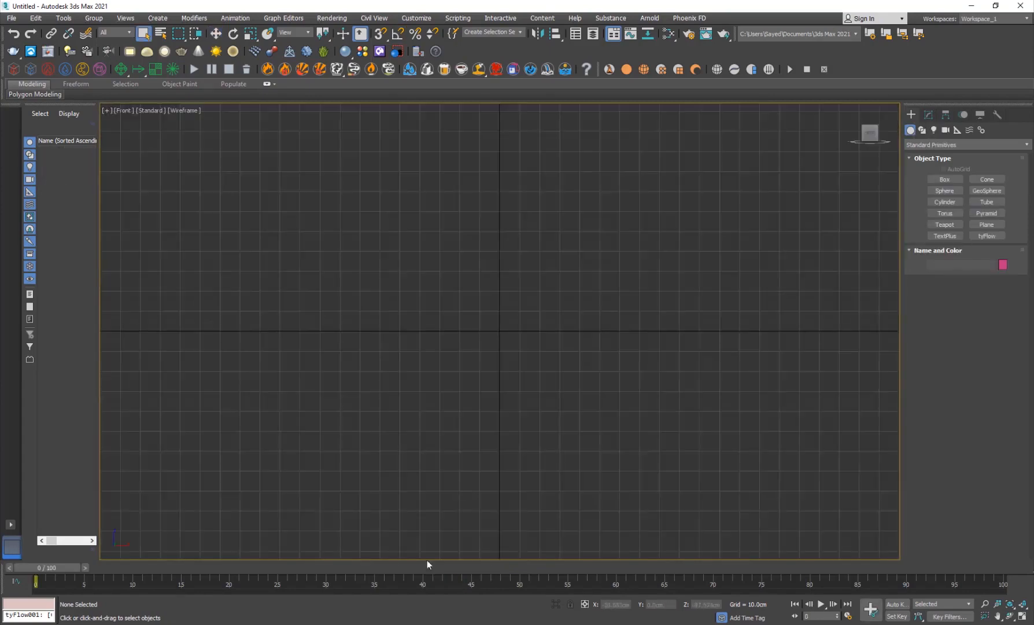
{"action": "key", "text": "shift+z"}
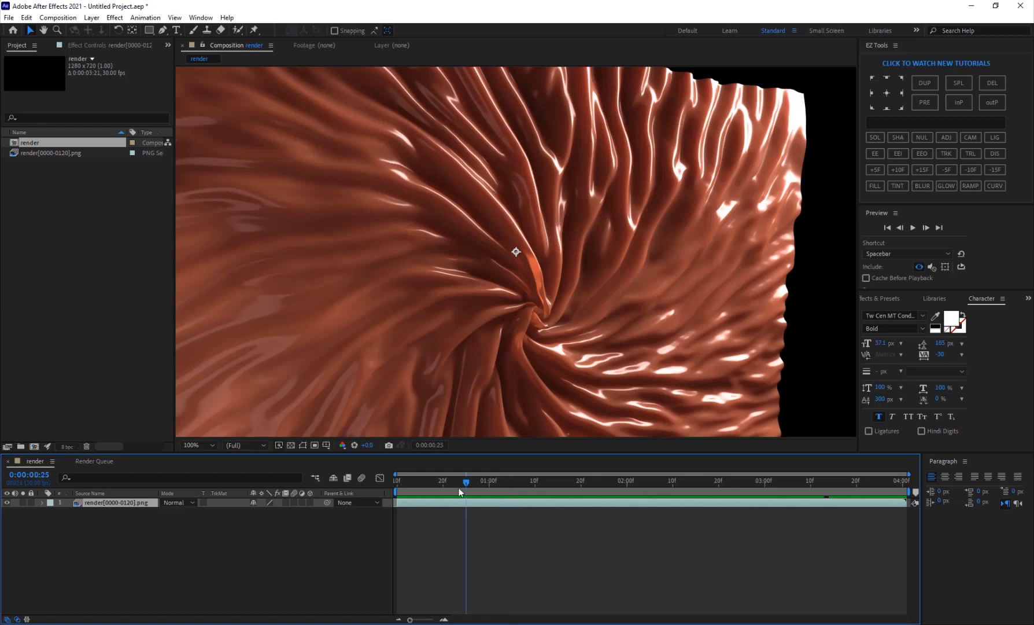
{"action": "left_click_drag", "start_coordinate": [461, 492], "coordinate": [526, 498]}
{"action": "left_click_drag", "start_coordinate": [689, 489], "coordinate": [595, 472]}
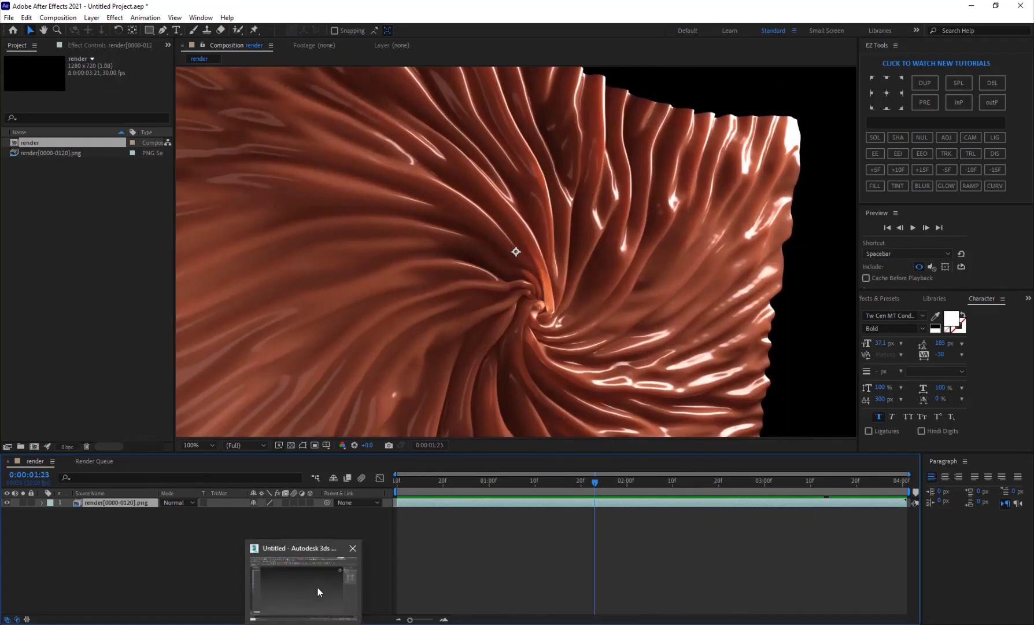
Switch back to 3ds Max, create a plane about 137 by 222 cm in the Front view and centre it on the origin.
{"action": "left_click", "coordinate": [317, 588]}
{"action": "left_click", "coordinate": [987, 225]}
{"action": "key", "text": "alt+w"}
{"action": "left_click", "coordinate": [611, 210]}
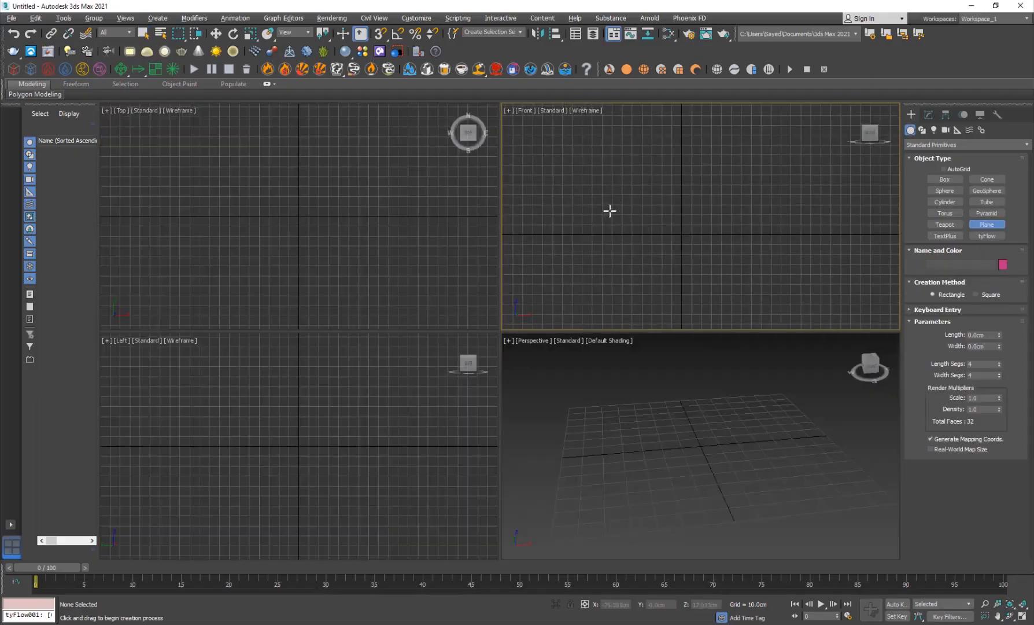
{"action": "left_click_drag", "start_coordinate": [581, 161], "coordinate": [801, 298]}
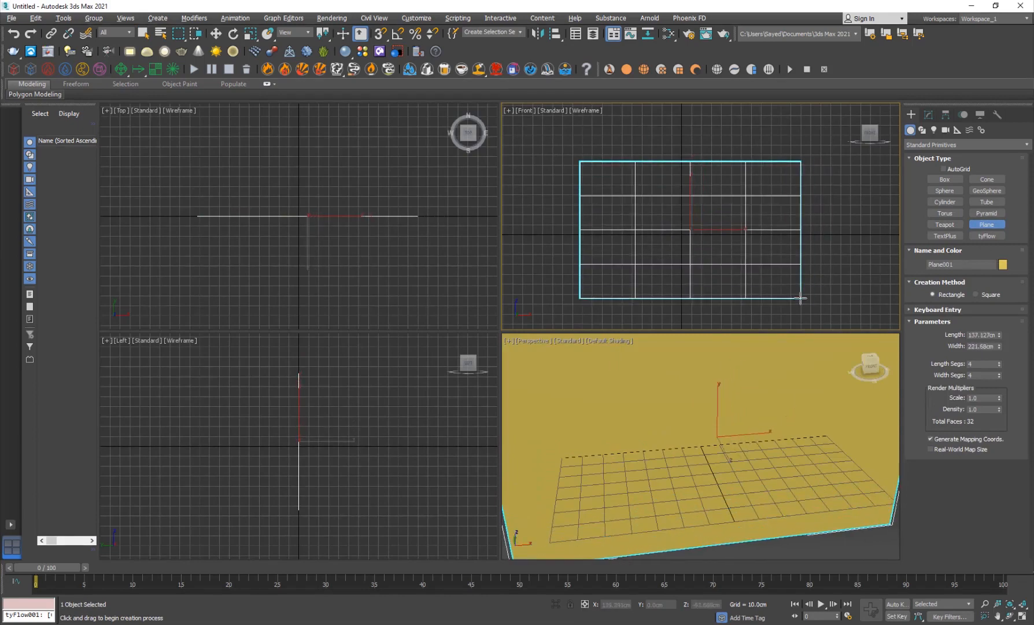
{"action": "key", "text": "w"}
{"action": "right_click", "coordinate": [636, 604]}
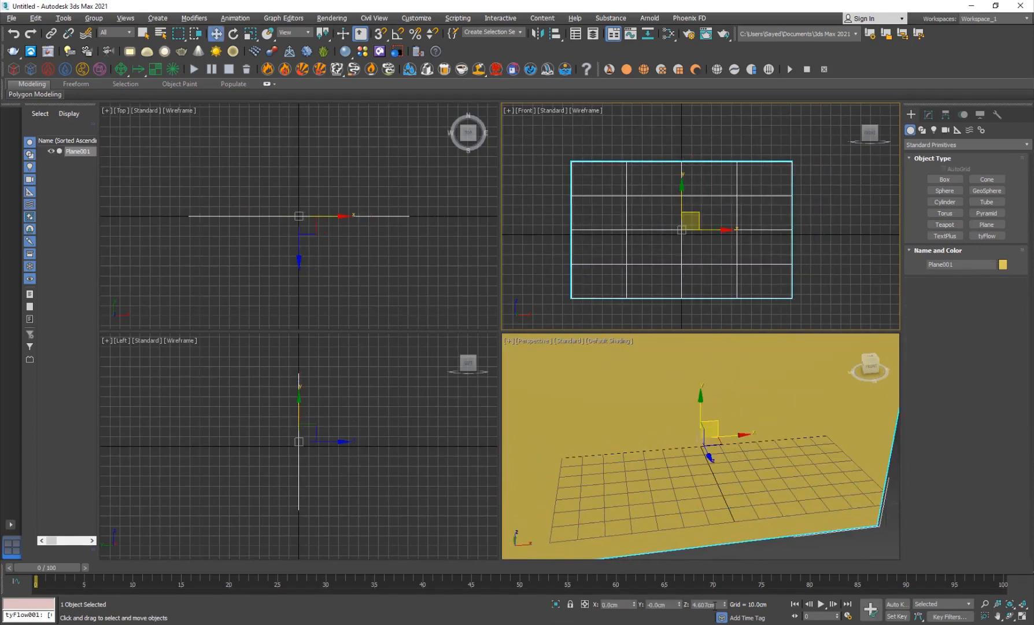
{"action": "right_click", "coordinate": [727, 605]}
Shrink the plane uniformly to about 46% and raise it to about 46 cm above the grid.
{"action": "key", "text": "alt+w"}
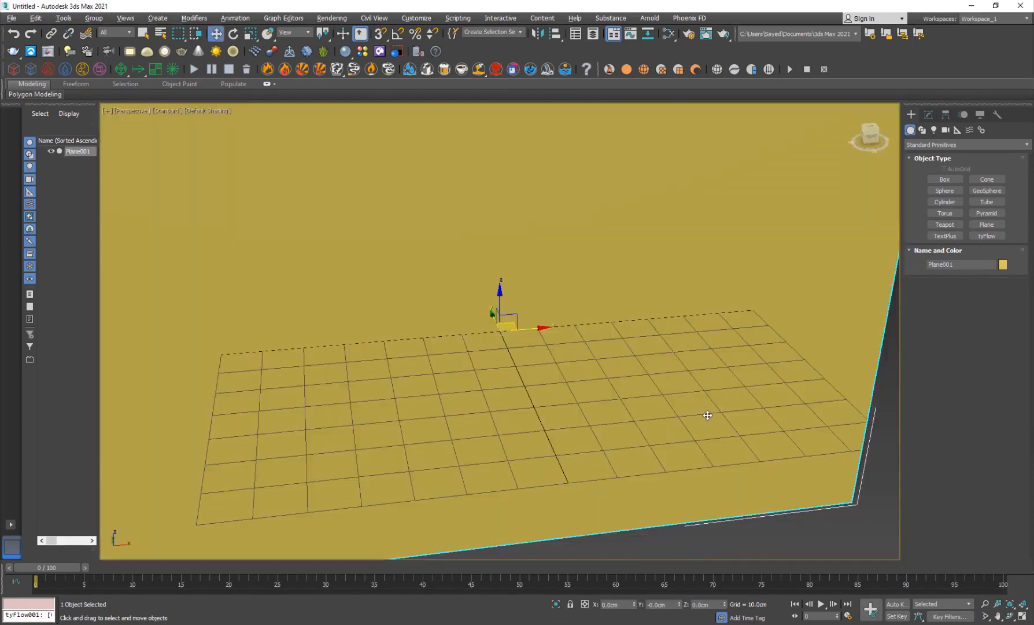
{"action": "scroll", "coordinate": [835, 556], "scroll_direction": "down", "scroll_amount": 5}
{"action": "key", "text": "r"}
{"action": "left_click_drag", "start_coordinate": [566, 388], "coordinate": [445, 438]}
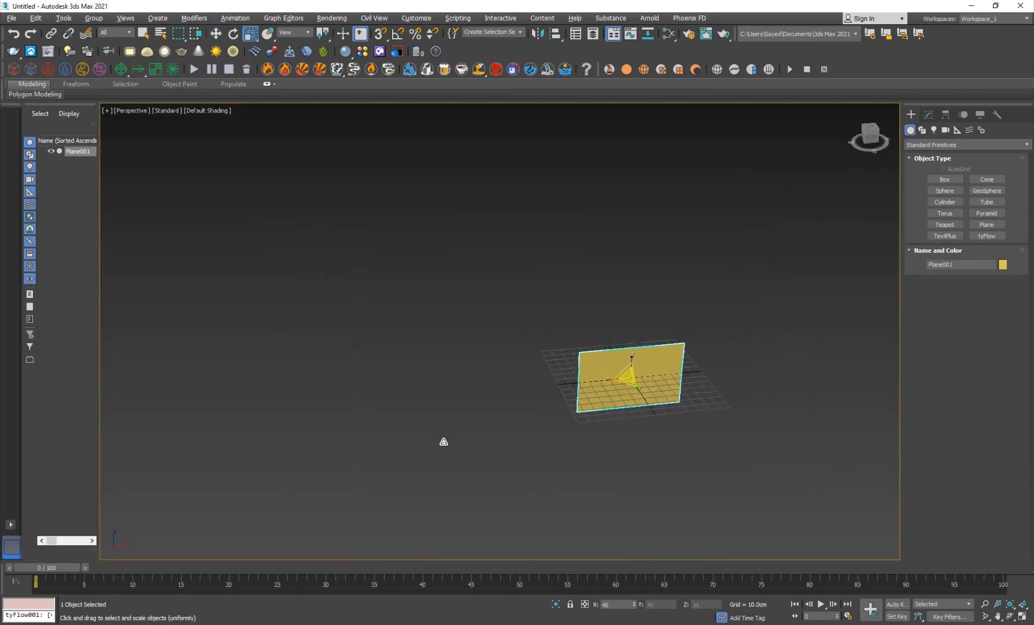
{"action": "key", "text": "w"}
{"action": "left_click_drag", "start_coordinate": [630, 348], "coordinate": [624, 294]}
{"action": "key", "text": "f"}
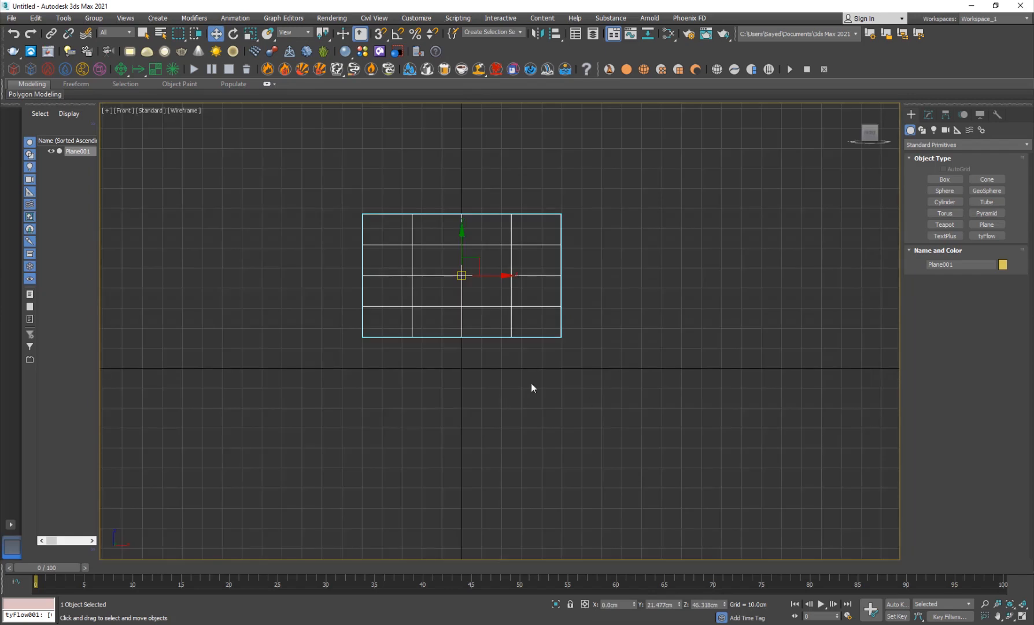
Enlarge the plane uniformly to about 76% scale in the Perspective view.
{"action": "key", "text": "shift+z"}
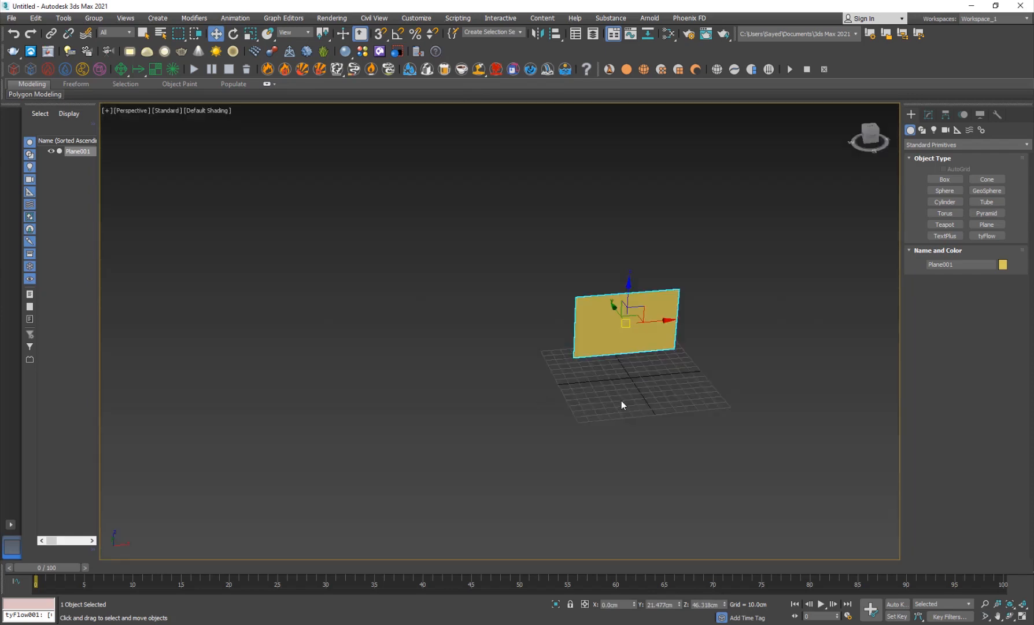
{"action": "key", "text": "z"}
{"action": "middle_click_drag", "start_coordinate": [492, 410], "coordinate": [542, 394], "text": "alt"}
{"action": "scroll", "coordinate": [541, 394], "scroll_direction": "down", "scroll_amount": 6}
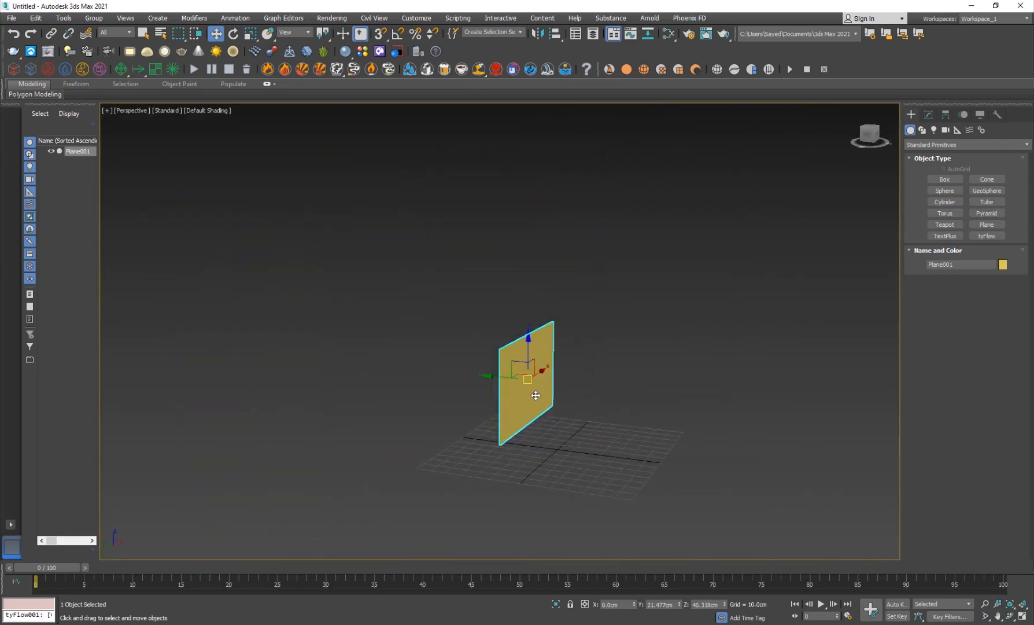
{"action": "key", "text": "r"}
{"action": "left_click_drag", "start_coordinate": [529, 379], "coordinate": [554, 340]}
{"action": "mouse_move", "coordinate": [550, 463]}
{"action": "middle_mouse_down", "text": "alt"}
{"action": "mouse_move", "coordinate": [483, 492]}
{"action": "mouse_move", "coordinate": [522, 455]}
{"action": "middle_mouse_up", "text": "alt"}
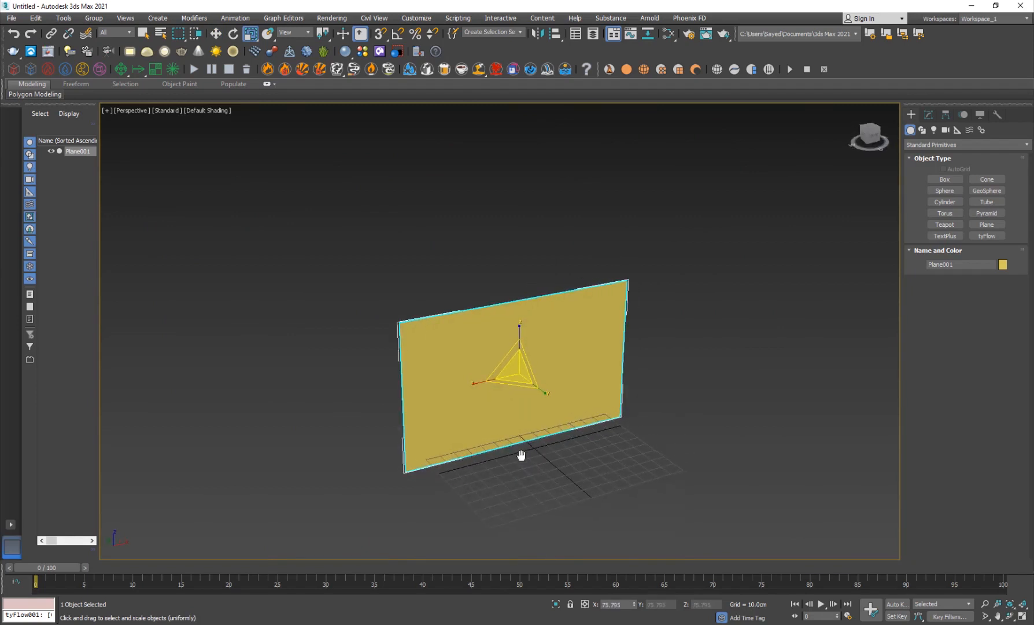
Show edged faces and set the plane's length and width segments to 80 each.
{"action": "key", "text": "F4"}
{"action": "left_click", "coordinate": [928, 115]}
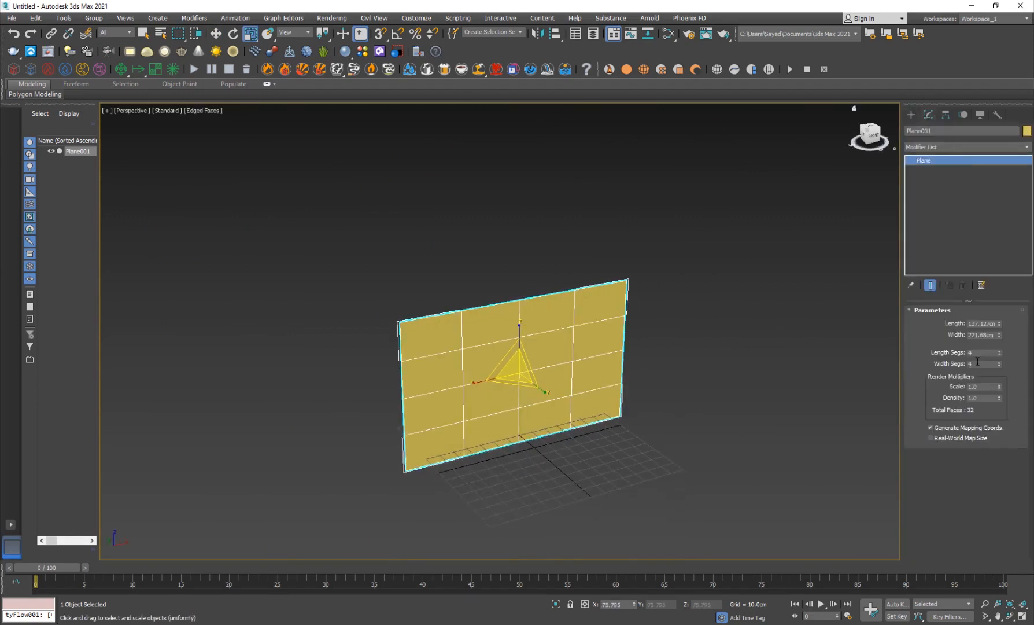
{"action": "type", "text": "80"}
{"action": "key", "text": "Tab"}
{"action": "type", "text": "80"}
{"action": "key", "text": "Return"}
{"action": "left_click", "coordinate": [588, 496]}
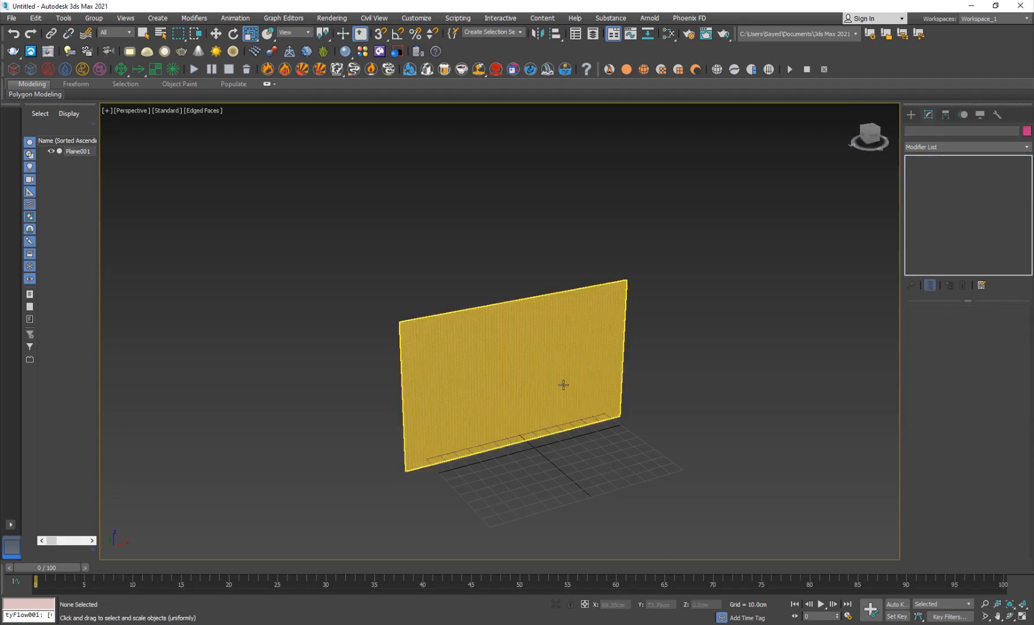
{"action": "scroll", "coordinate": [543, 373], "scroll_direction": "up", "scroll_amount": 5}
{"action": "left_click", "coordinate": [545, 325]}
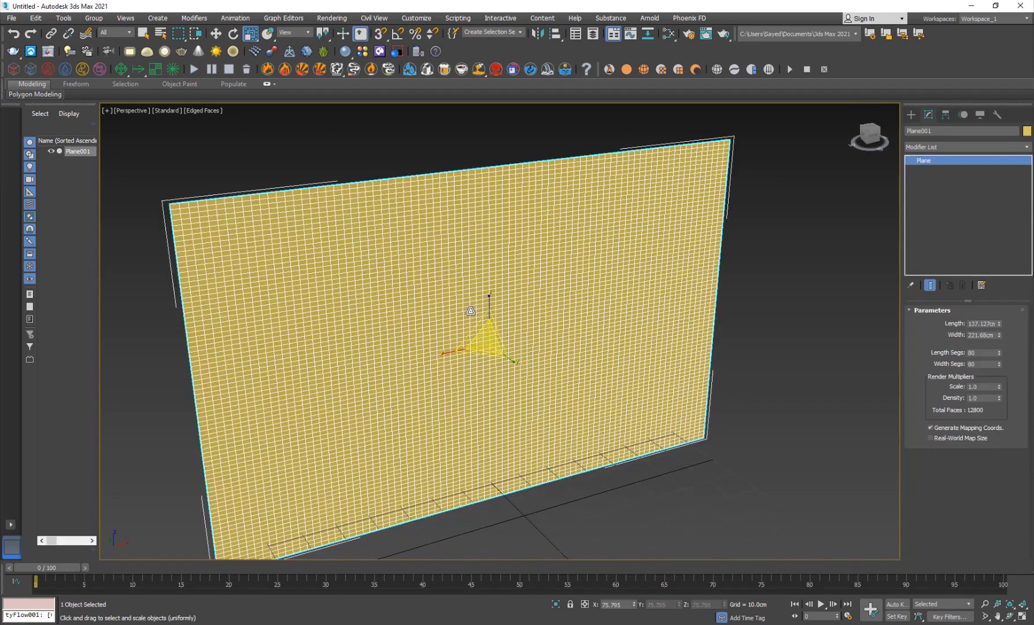
Create a tyFlow object on the ground beside the plane and turn off edged faces.
{"action": "left_click", "coordinate": [914, 114]}
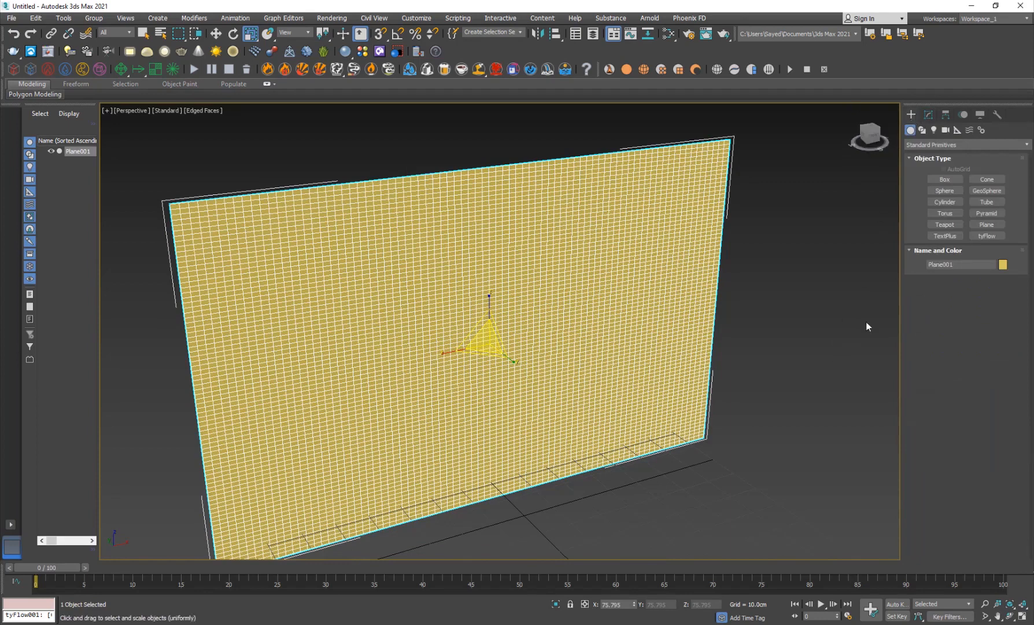
{"action": "left_click", "coordinate": [928, 144]}
{"action": "left_click", "coordinate": [931, 151]}
{"action": "left_click", "coordinate": [987, 236]}
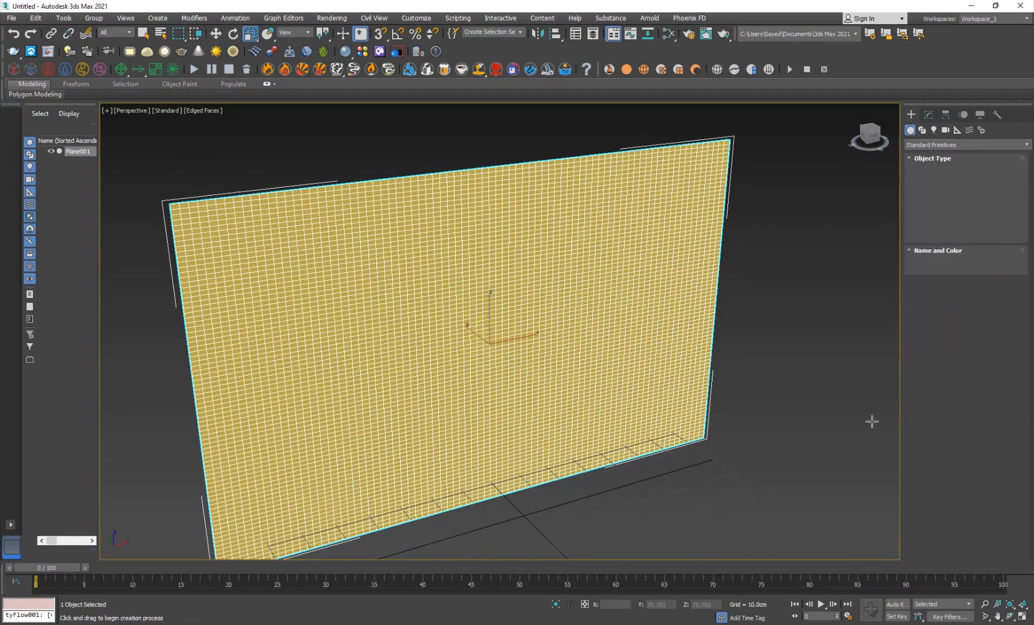
{"action": "left_click_drag", "start_coordinate": [835, 488], "coordinate": [835, 487]}
{"action": "key", "text": "w"}
{"action": "left_click", "coordinate": [843, 369]}
{"action": "key", "text": "F4"}
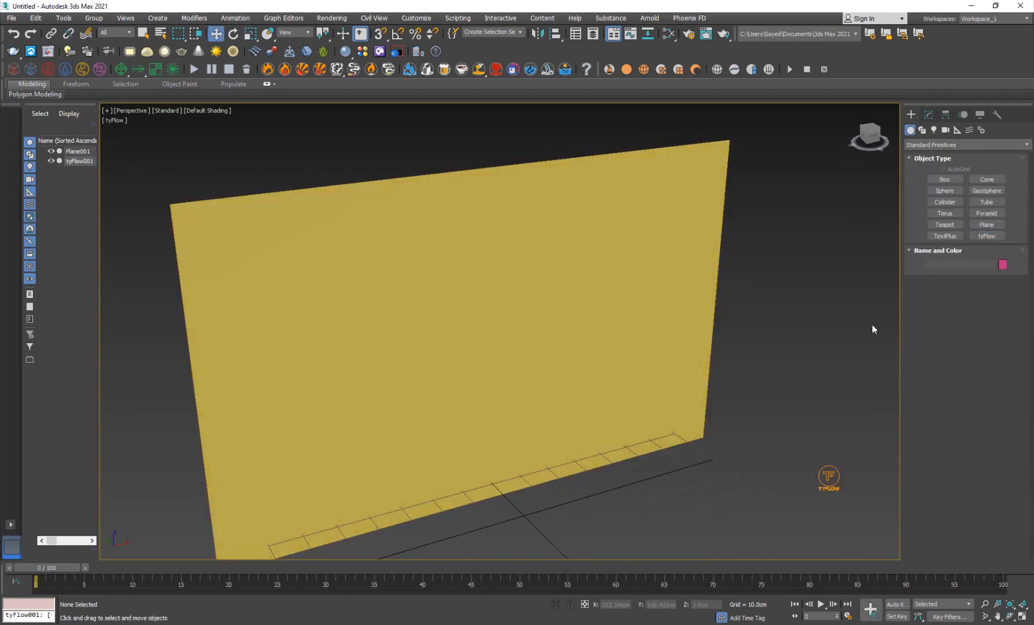
Open the tyFlow editor for the new flow and narrow its window so the plane stays reachable.
{"action": "left_click", "coordinate": [830, 479]}
{"action": "left_click", "coordinate": [929, 114]}
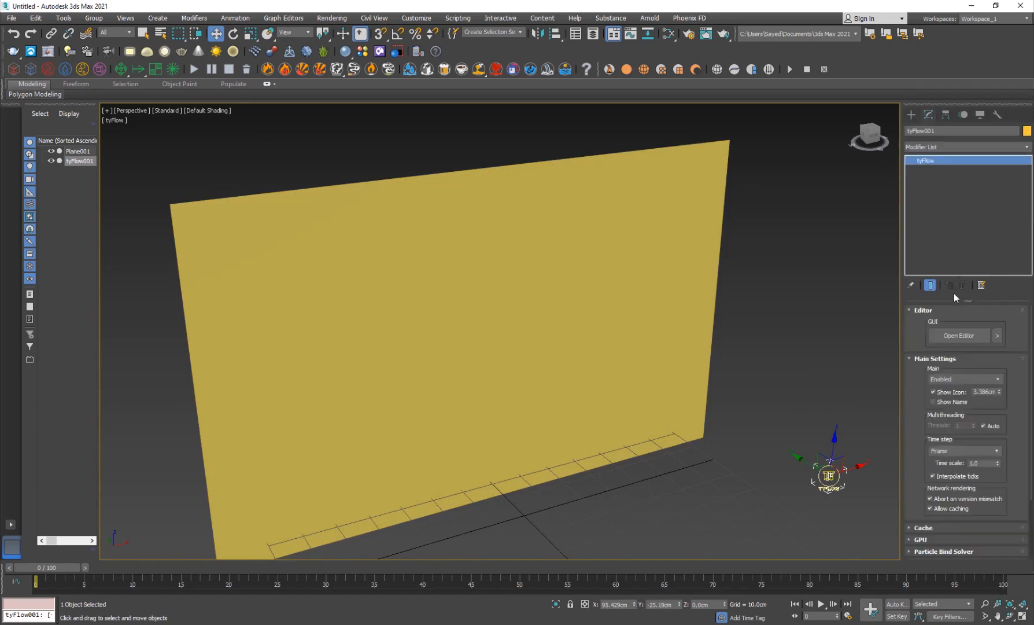
{"action": "left_click", "coordinate": [957, 335]}
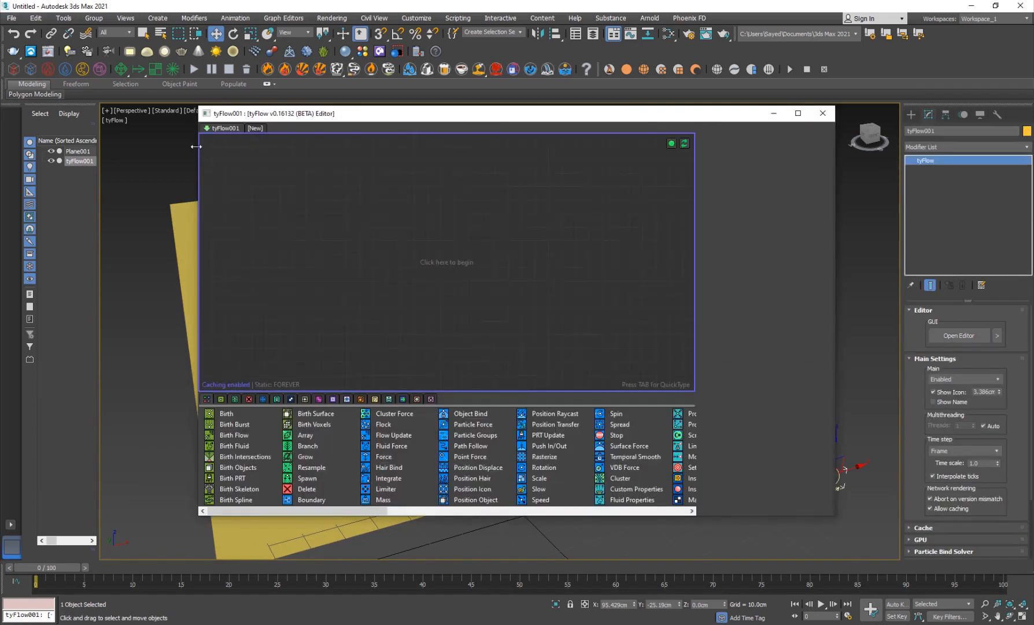
{"action": "left_click_drag", "start_coordinate": [196, 147], "coordinate": [424, 147]}
{"action": "scroll", "coordinate": [307, 340], "scroll_direction": "up", "scroll_amount": 2}
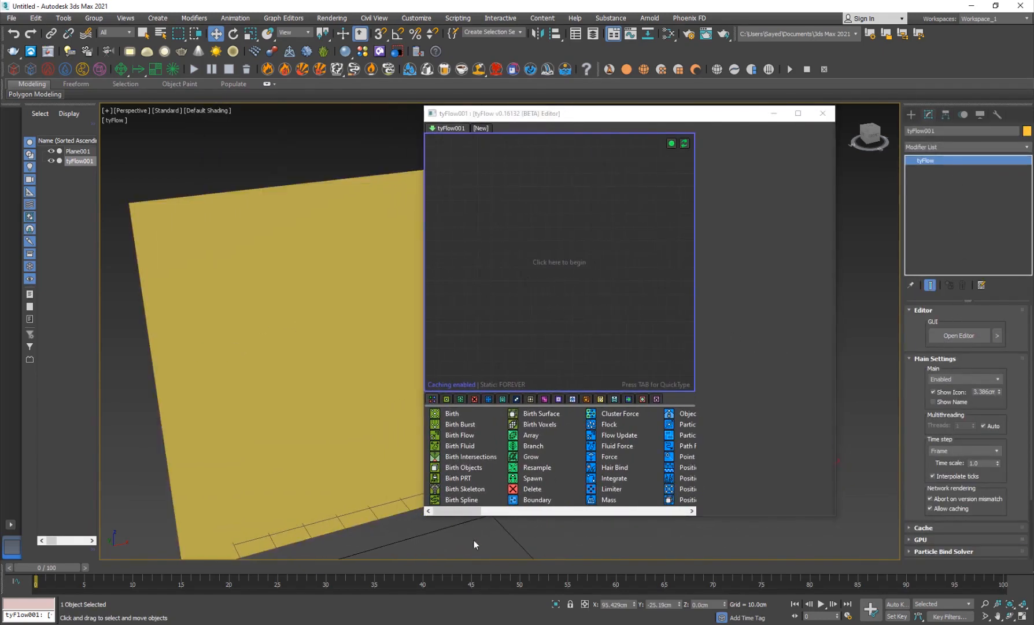
Add a Birth Objects event to the flow, assign the plane as its source object and hide the original plane.
{"action": "left_click_drag", "start_coordinate": [470, 473], "coordinate": [509, 284]}
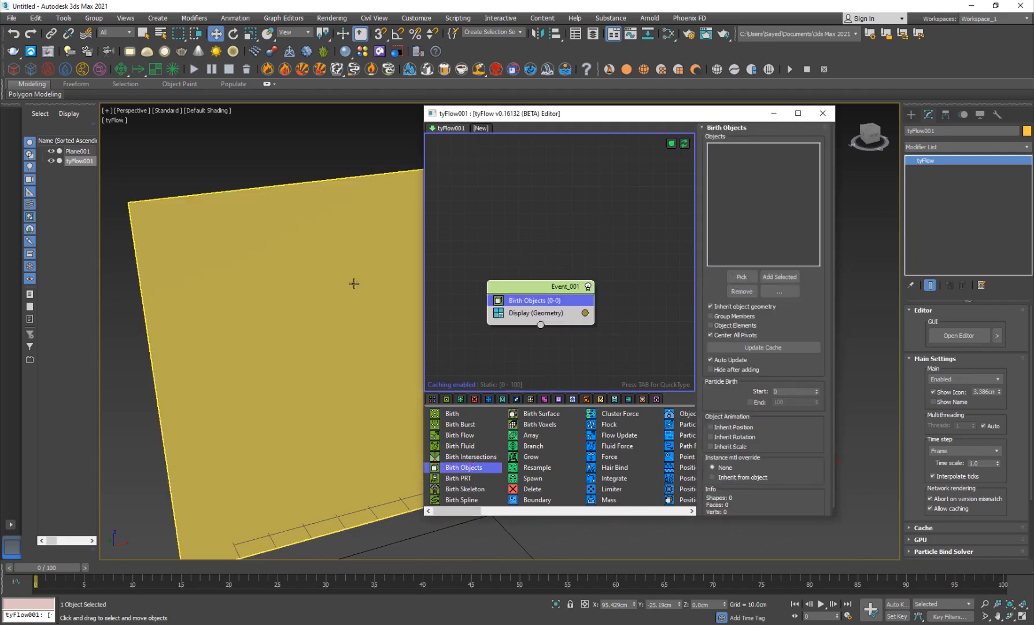
{"action": "left_click", "coordinate": [751, 278]}
{"action": "left_click", "coordinate": [312, 262]}
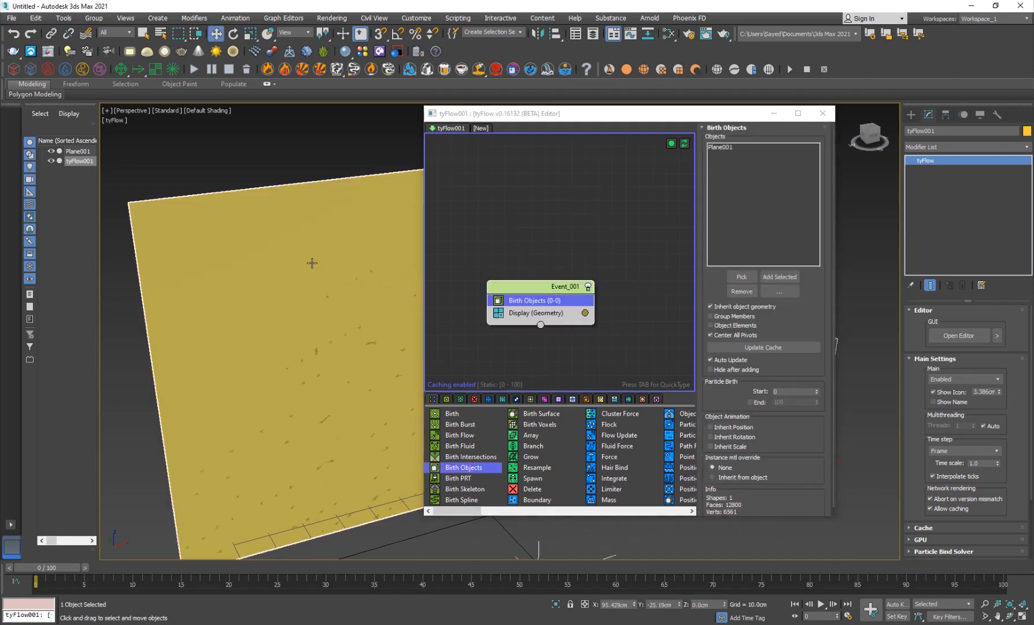
{"action": "right_click", "coordinate": [359, 223]}
{"action": "left_click", "coordinate": [386, 187]}
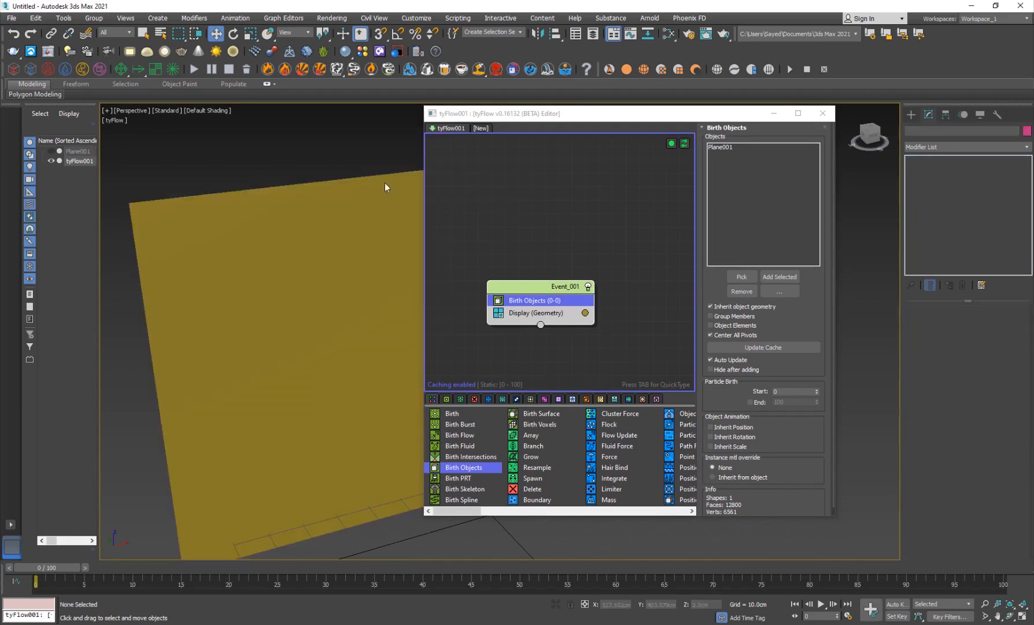
Add a Cloth Bind operator to the event below Birth Objects.
{"action": "key", "text": "Tab"}
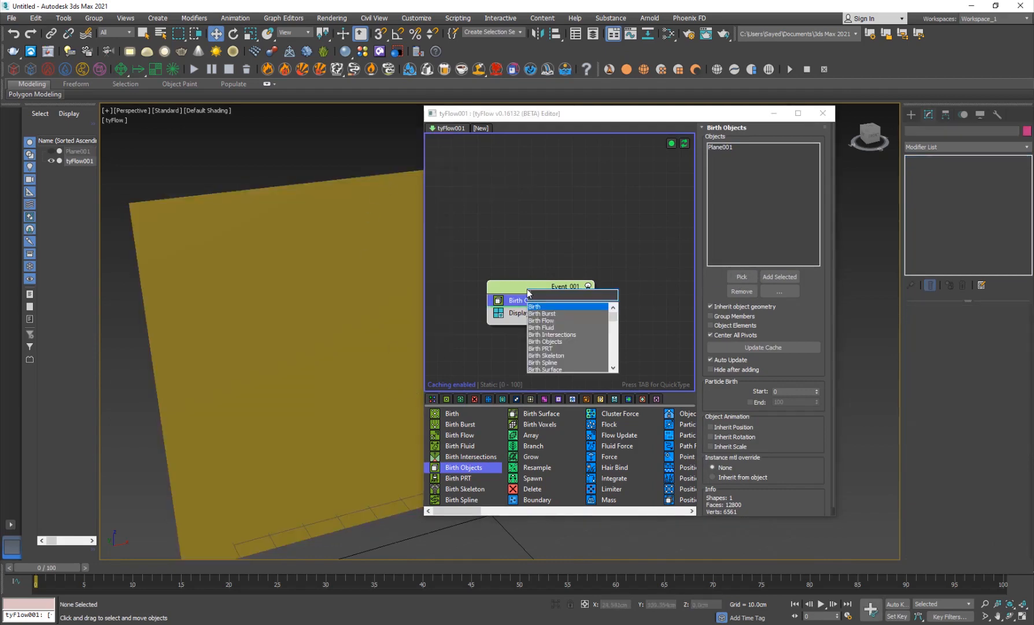
{"action": "type", "text": "cloth"}
{"action": "key", "text": "Return"}
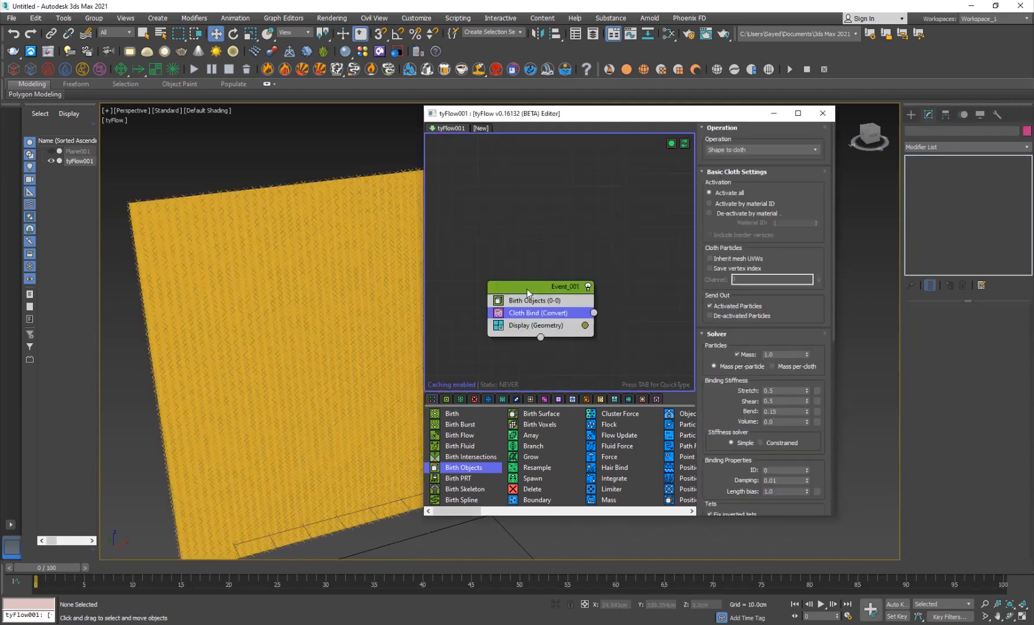
Disable marking of particles without geometry in the Display operator and advance the simulation to frame 6.
{"action": "left_click", "coordinate": [557, 325]}
{"action": "left_click_drag", "start_coordinate": [746, 450], "coordinate": [751, 321]}
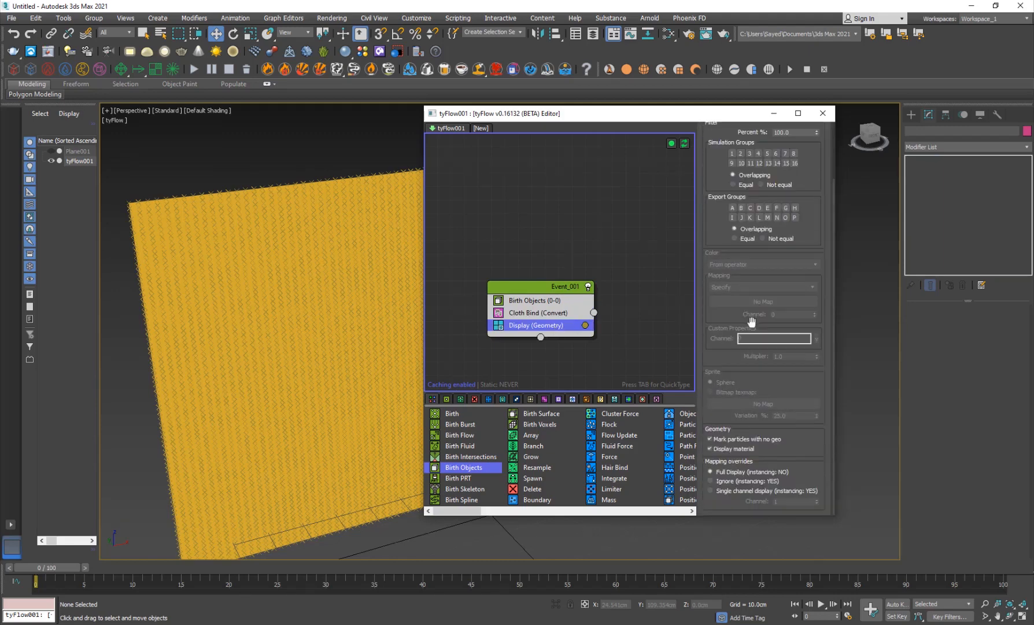
{"action": "left_click", "coordinate": [767, 439]}
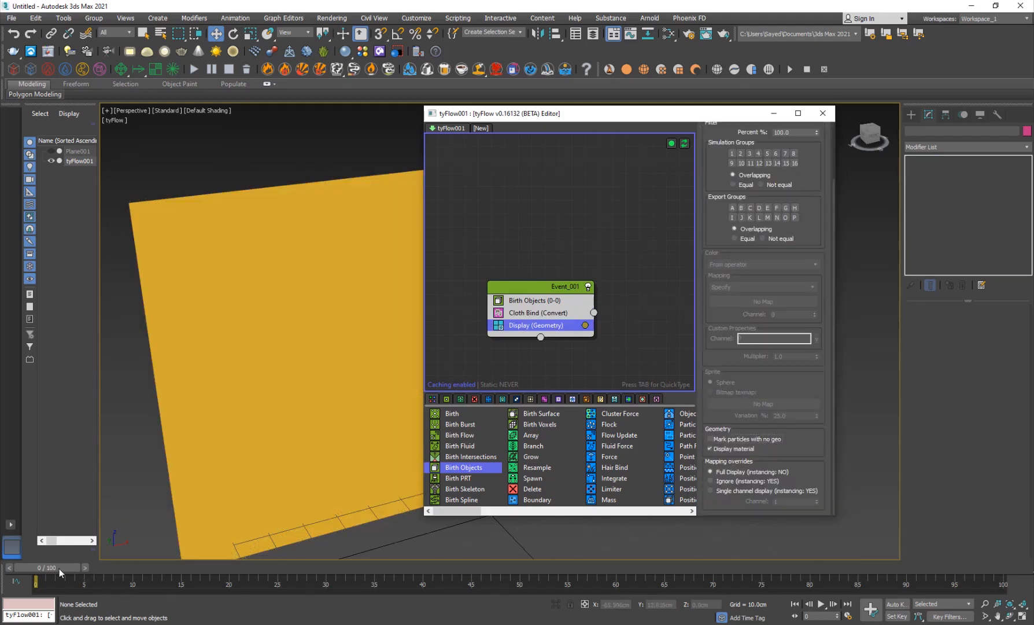
{"action": "left_click_drag", "start_coordinate": [60, 572], "coordinate": [114, 571]}
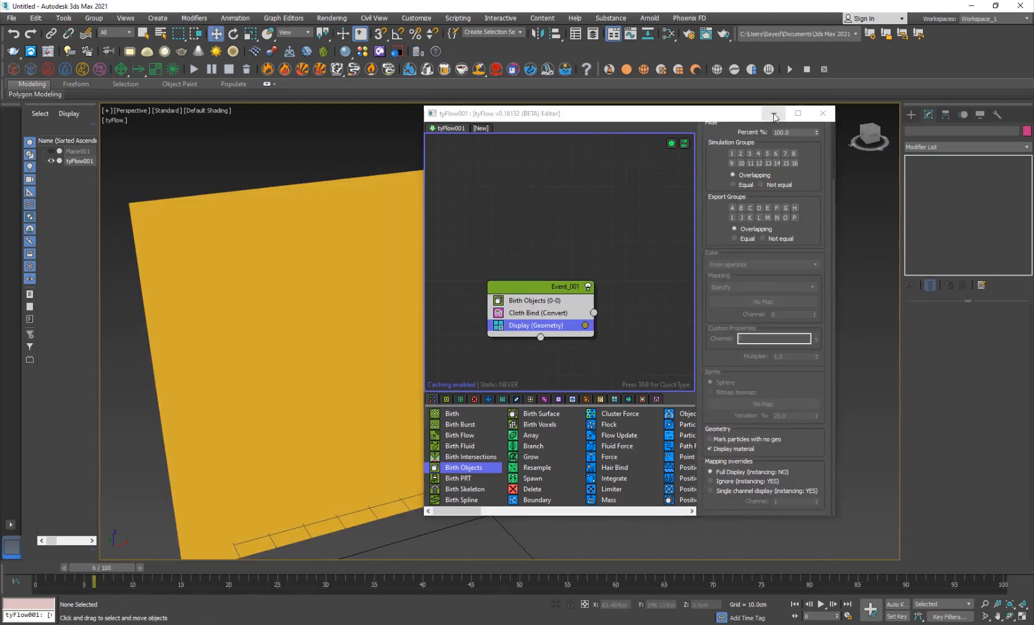
Add a Force operator to the event between Birth Objects and Cloth Bind and look through its available settings.
{"action": "key", "text": "Tab"}
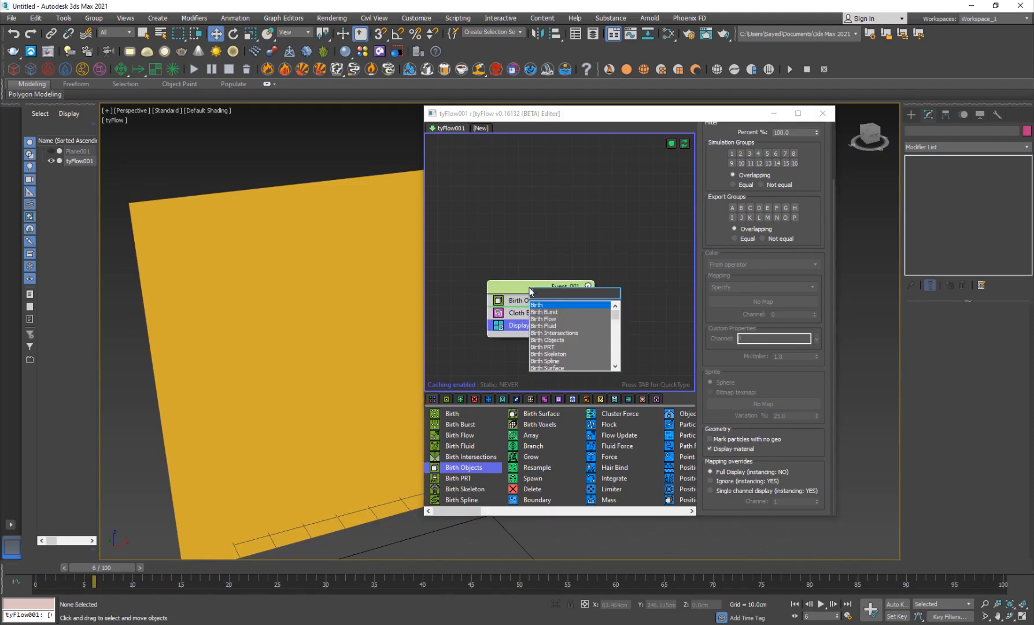
{"action": "type", "text": "for"}
{"action": "key", "text": "Return"}
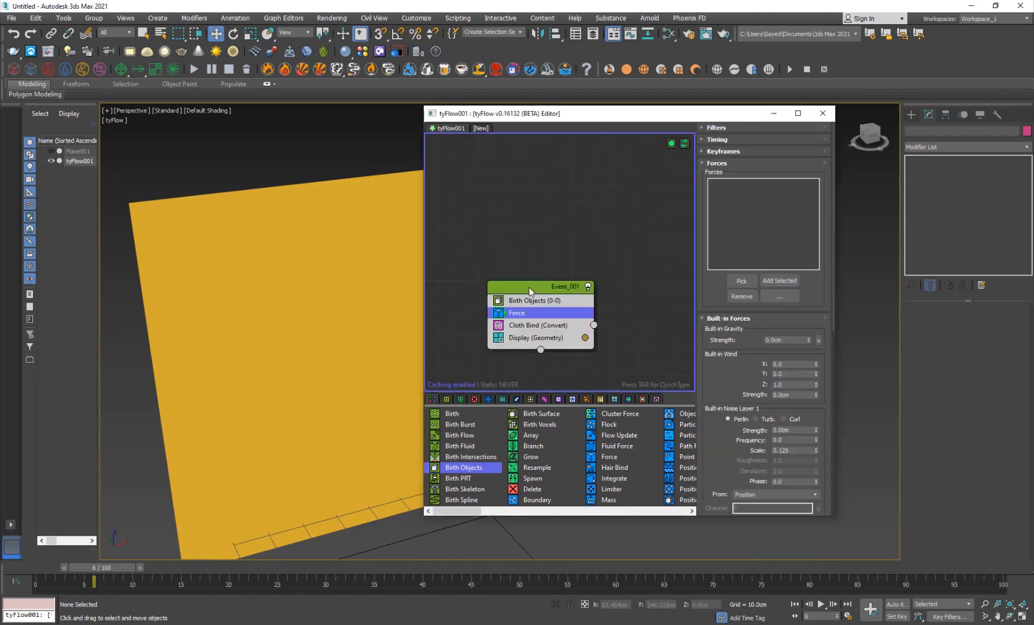
{"action": "scroll", "coordinate": [746, 358], "scroll_direction": "down", "scroll_amount": 2}
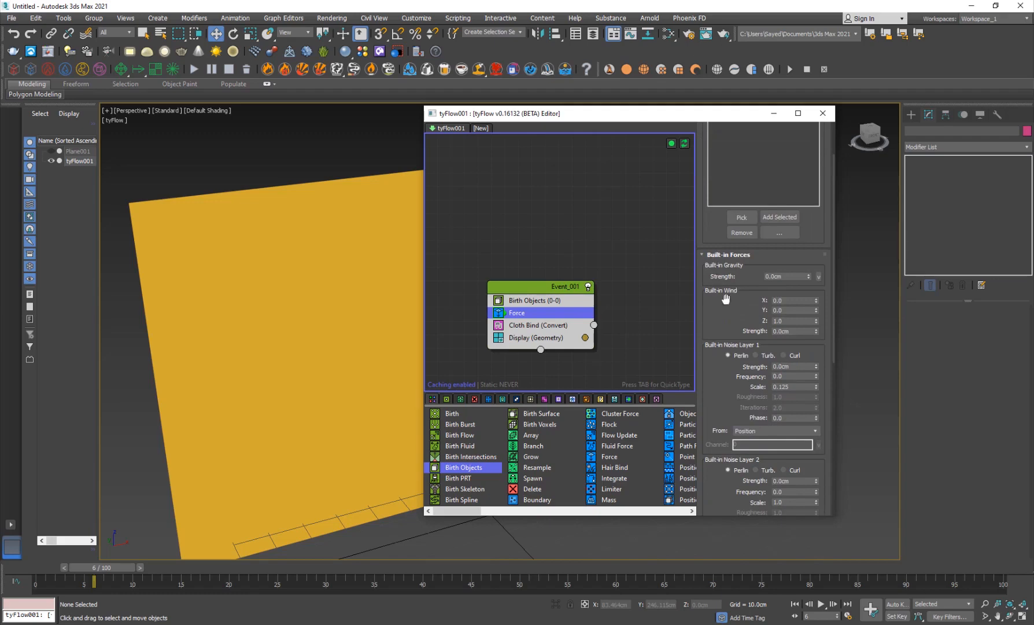
{"action": "scroll", "coordinate": [734, 308], "scroll_direction": "down", "scroll_amount": 1}
{"action": "scroll", "coordinate": [728, 235], "scroll_direction": "down", "scroll_amount": 3}
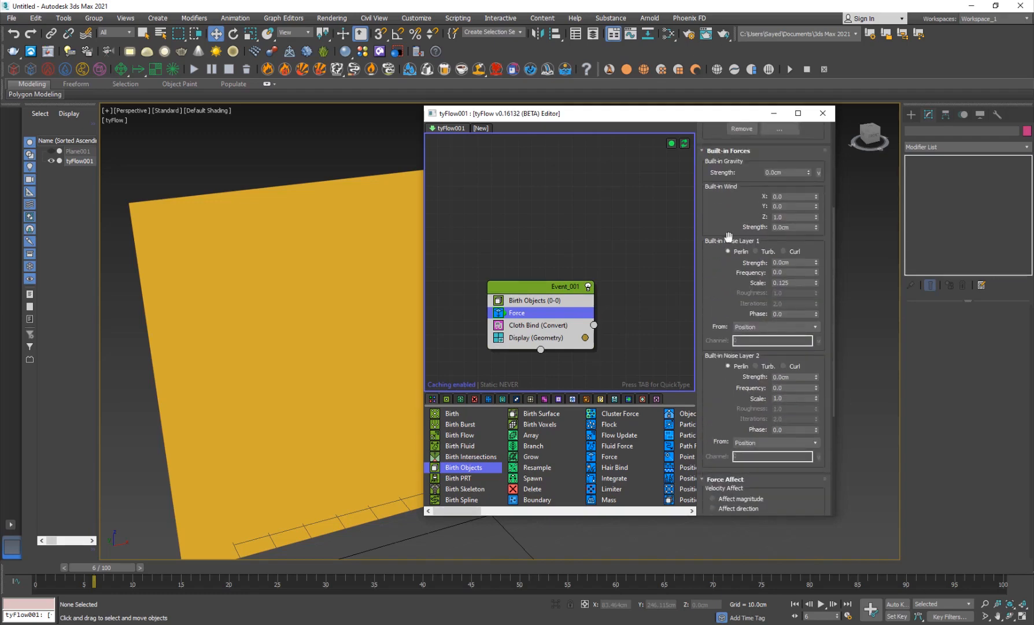
{"action": "scroll", "coordinate": [720, 405], "scroll_direction": "down", "scroll_amount": 6}
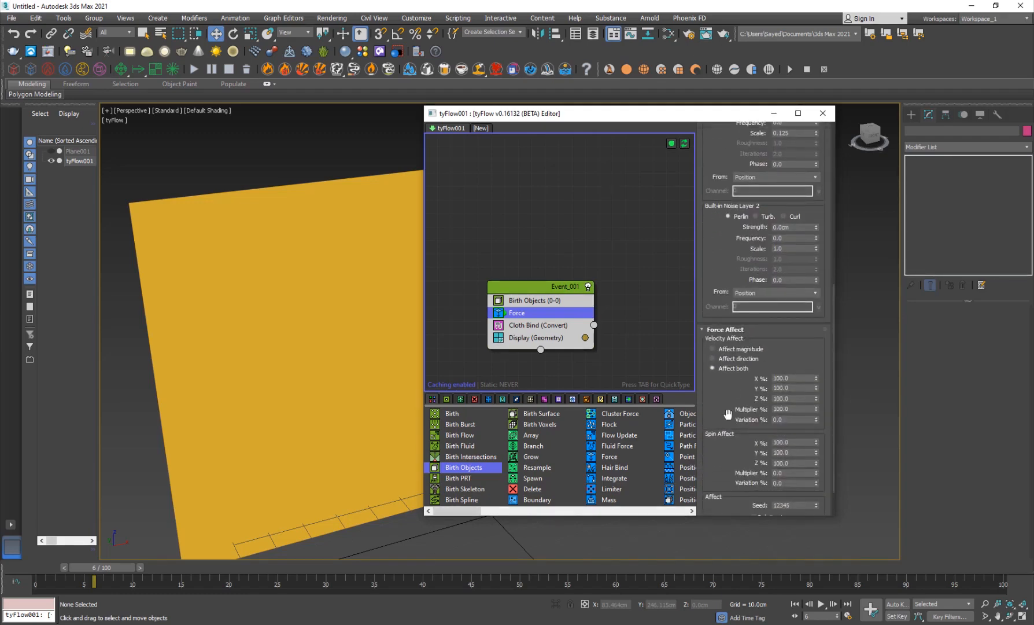
{"action": "scroll", "coordinate": [727, 414], "scroll_direction": "down", "scroll_amount": 2}
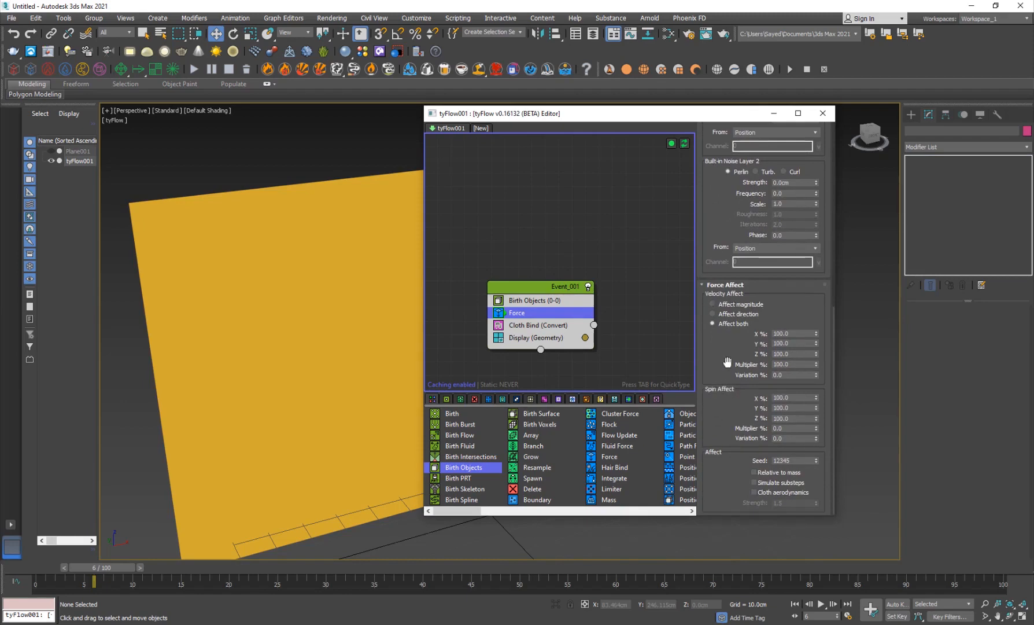
{"action": "scroll", "coordinate": [721, 211], "scroll_direction": "up", "scroll_amount": 14}
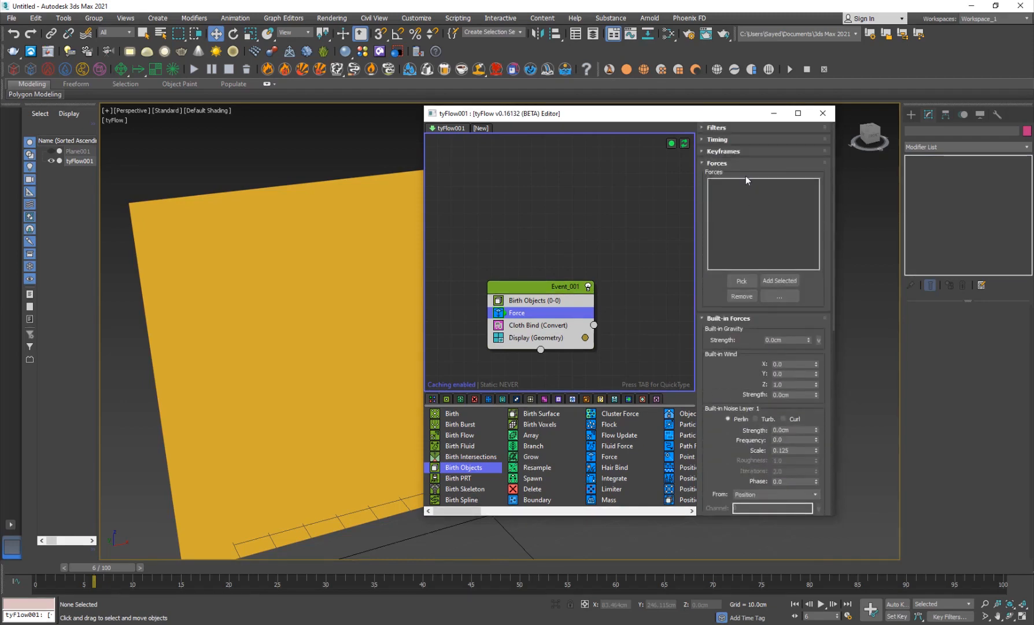
Create a Vortex space warp in the Front view, placed at the centre of the cloth plane.
{"action": "left_click", "coordinate": [910, 114]}
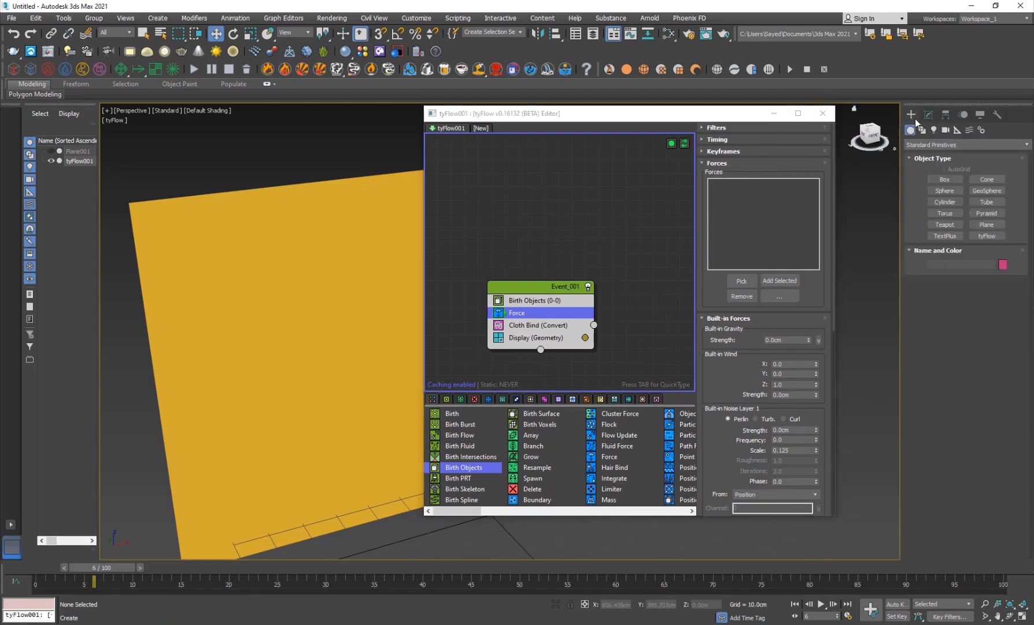
{"action": "left_click", "coordinate": [981, 130]}
{"action": "left_click", "coordinate": [970, 131]}
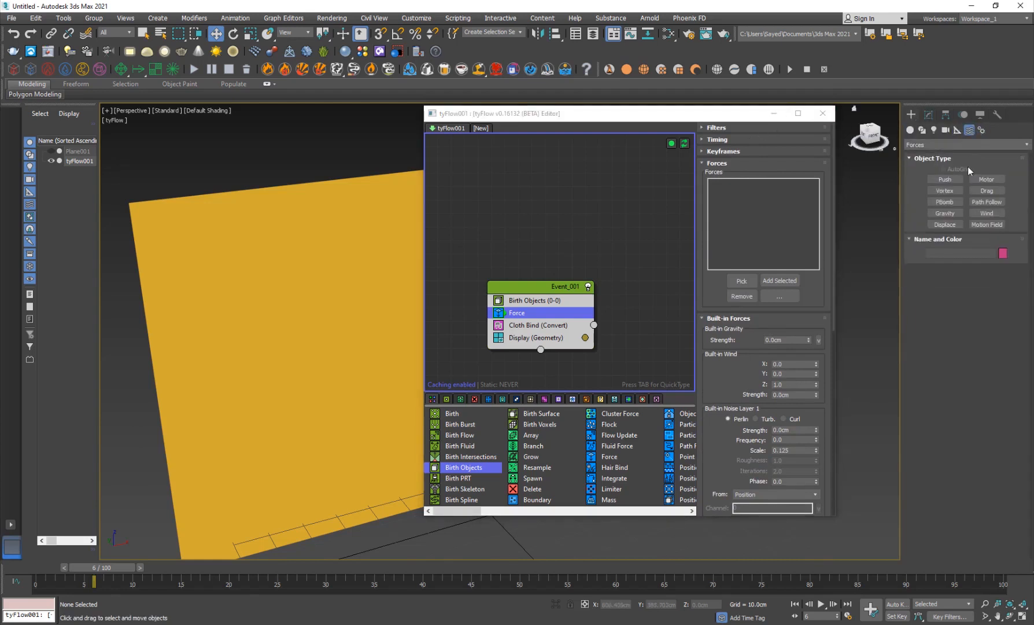
{"action": "left_click", "coordinate": [946, 190]}
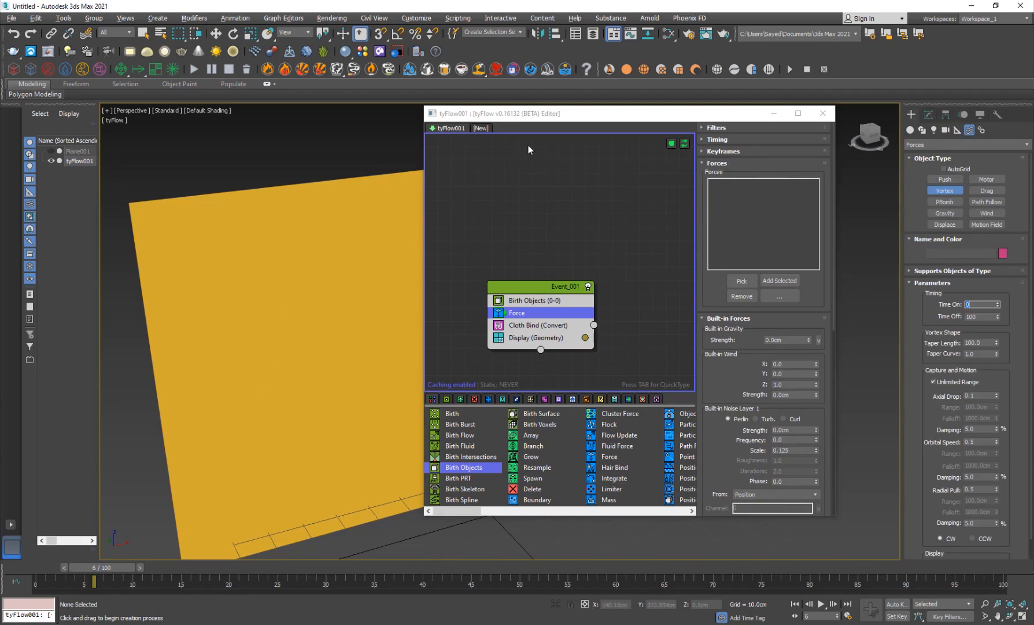
{"action": "left_click_drag", "start_coordinate": [497, 121], "coordinate": [624, 241]}
{"action": "key", "text": "alt+w"}
{"action": "right_click", "coordinate": [652, 192]}
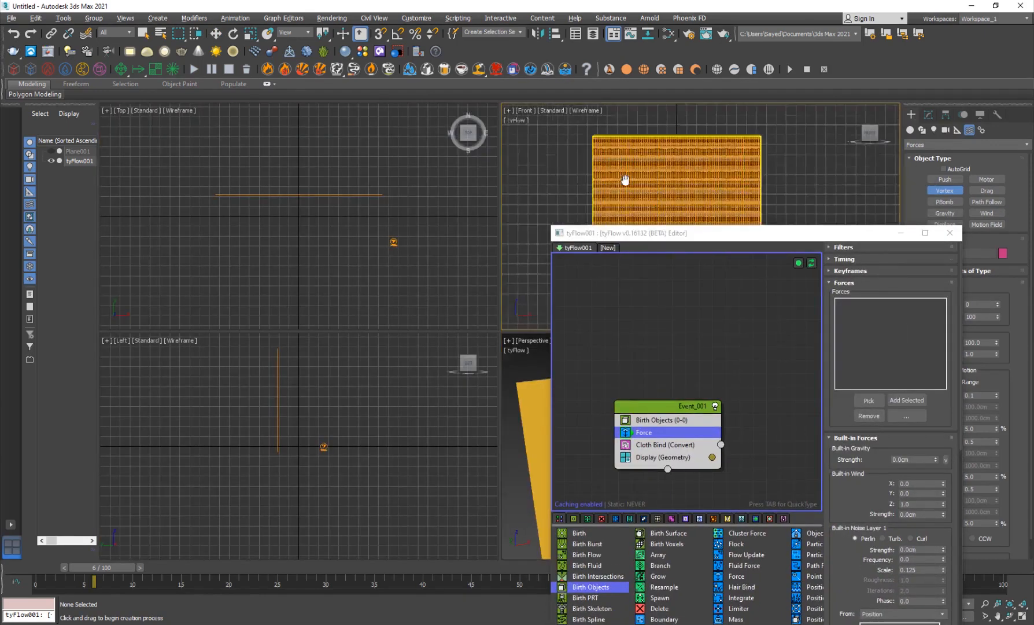
{"action": "left_click_drag", "start_coordinate": [653, 192], "coordinate": [646, 189]}
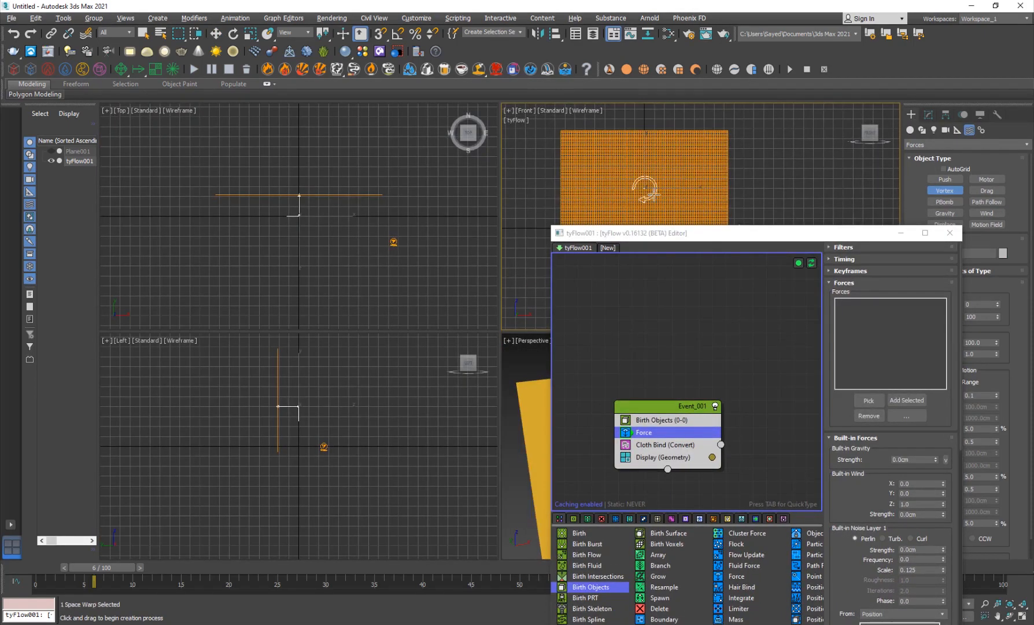
{"action": "right_click", "coordinate": [646, 189]}
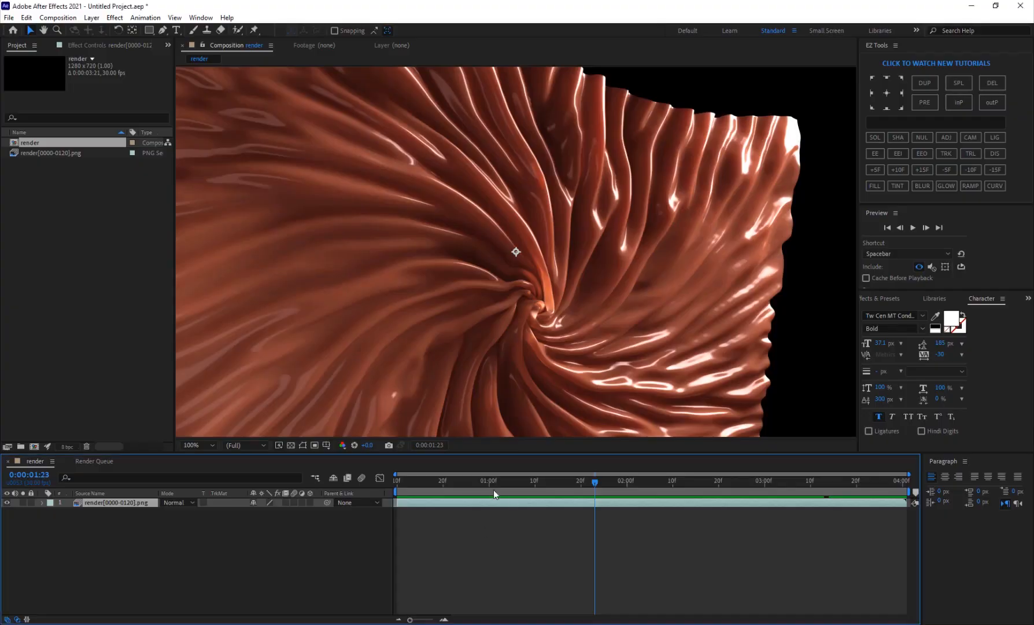
Switch to After Effects and scrub through the rendered twisting cloth sequence as a reference.
{"action": "left_click_drag", "start_coordinate": [493, 490], "coordinate": [586, 481]}
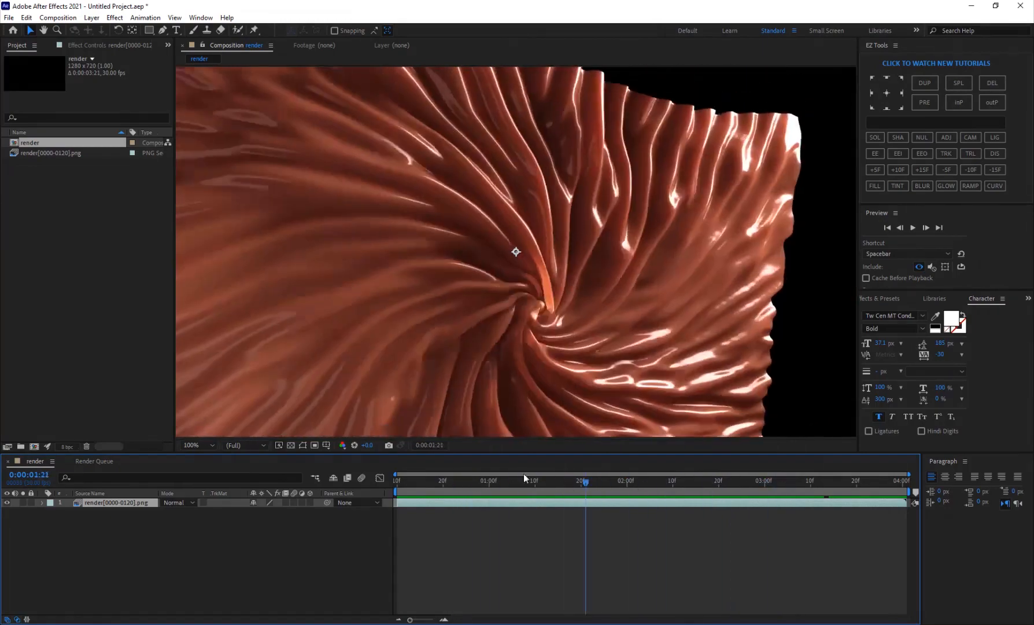
{"action": "left_click", "coordinate": [524, 475]}
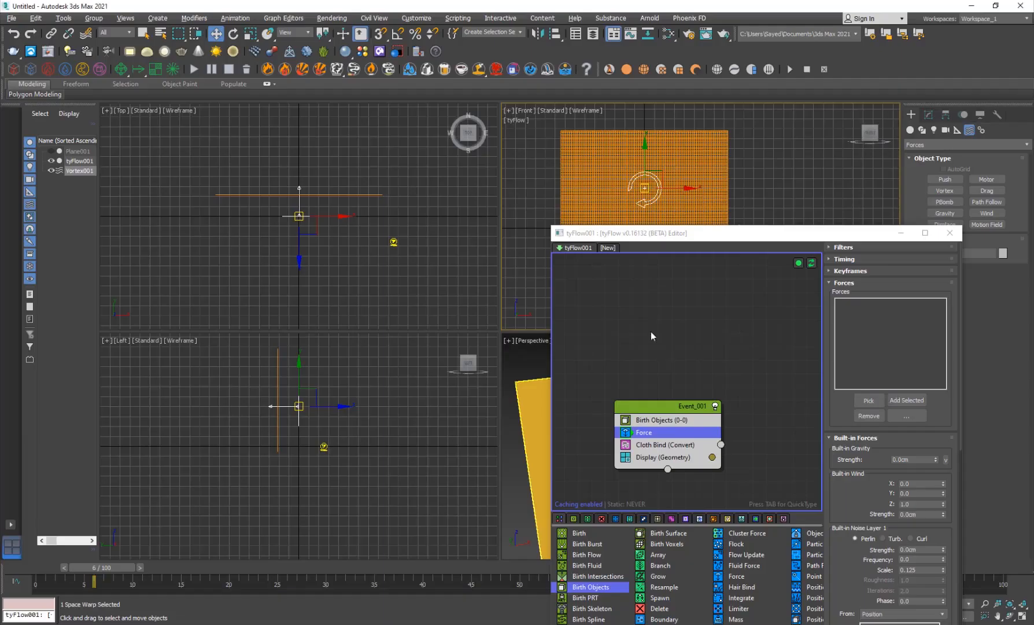
Move the vortex along Y to about 18 cm, close to the plane, and assign it to the Force operator.
{"action": "left_click_drag", "start_coordinate": [629, 238], "coordinate": [119, 112]}
{"action": "middle_click_drag", "start_coordinate": [682, 462], "coordinate": [646, 469], "text": "alt"}
{"action": "left_click_drag", "start_coordinate": [681, 468], "coordinate": [652, 459]}
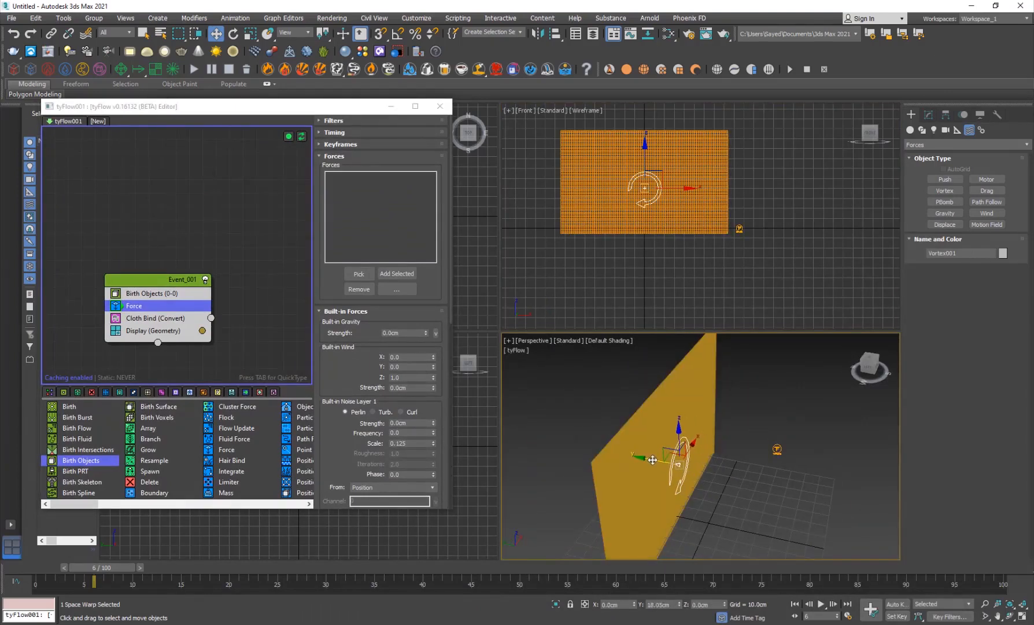
{"action": "left_click", "coordinate": [367, 275]}
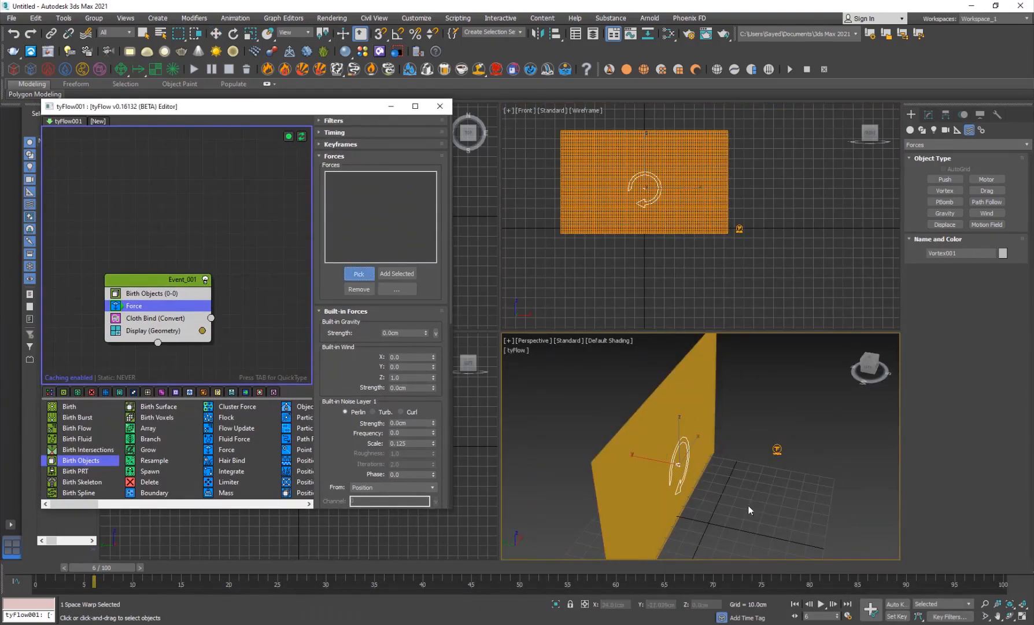
{"action": "left_click", "coordinate": [683, 482]}
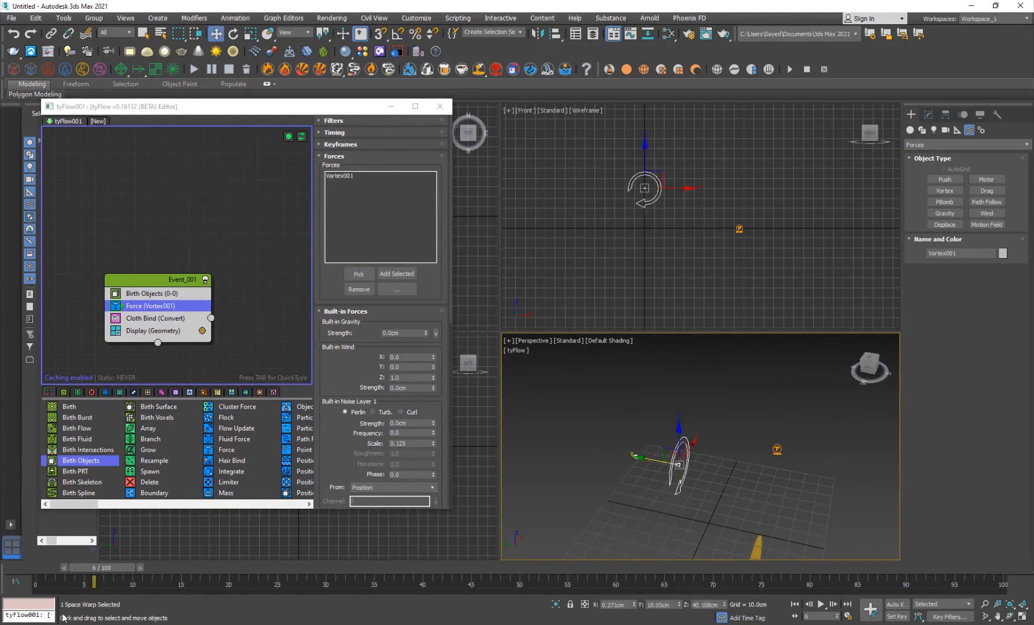
Rewind to frame 0, move the Force operator below Cloth Bind in the event and advance to frame 1.
{"action": "left_click_drag", "start_coordinate": [58, 568], "coordinate": [2, 563]}
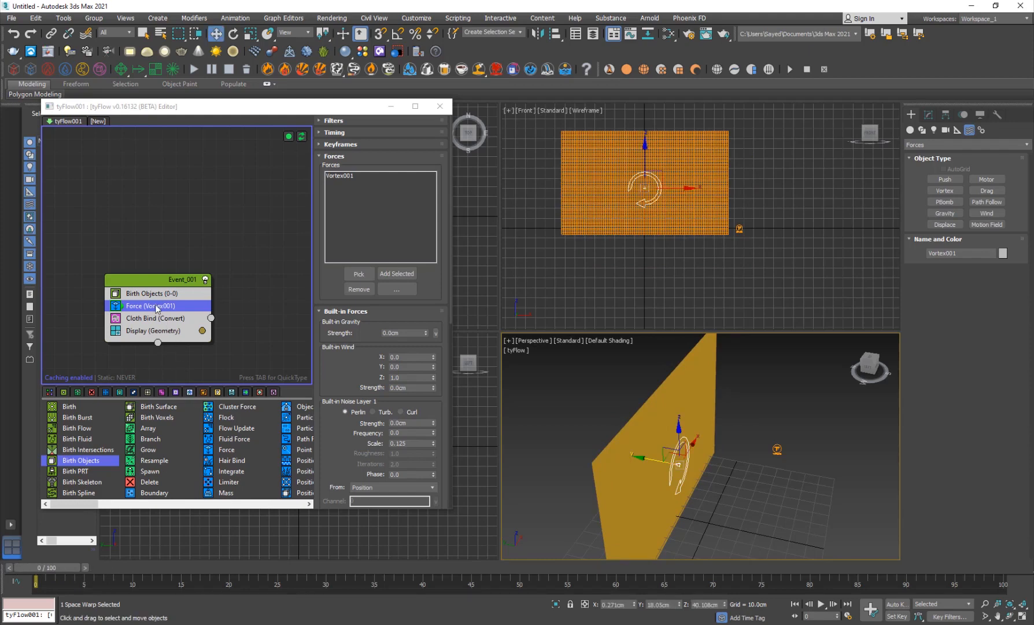
{"action": "mouse_move", "coordinate": [156, 308]}
{"action": "left_mouse_down"}
{"action": "mouse_move", "coordinate": [225, 313]}
{"action": "mouse_move", "coordinate": [160, 325]}
{"action": "left_mouse_up"}
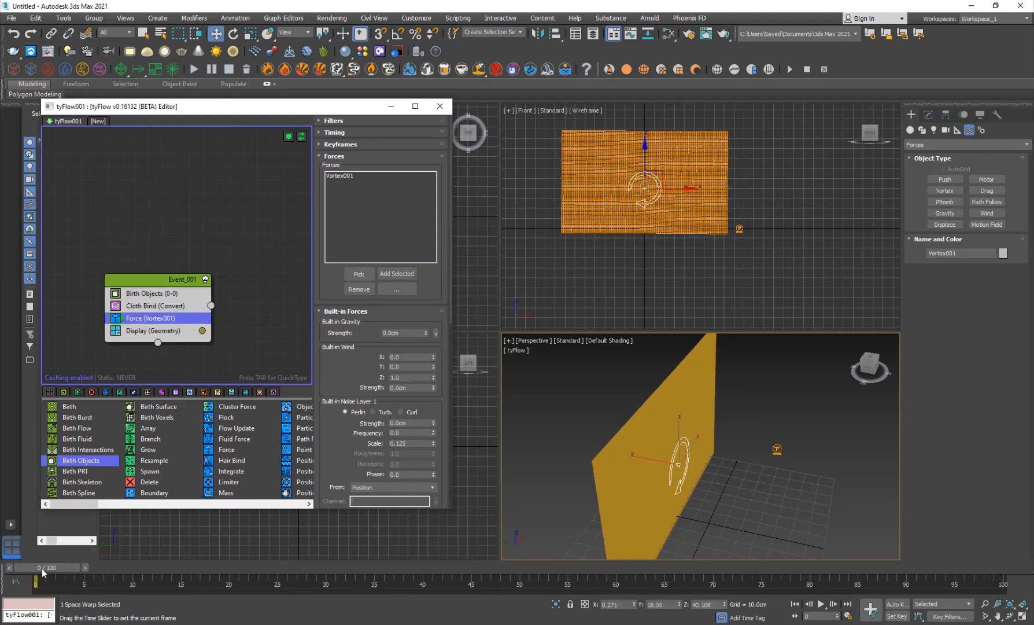
{"action": "mouse_move", "coordinate": [42, 568]}
{"action": "left_mouse_down"}
{"action": "mouse_move", "coordinate": [70, 567]}
{"action": "mouse_move", "coordinate": [45, 573]}
{"action": "left_mouse_up"}
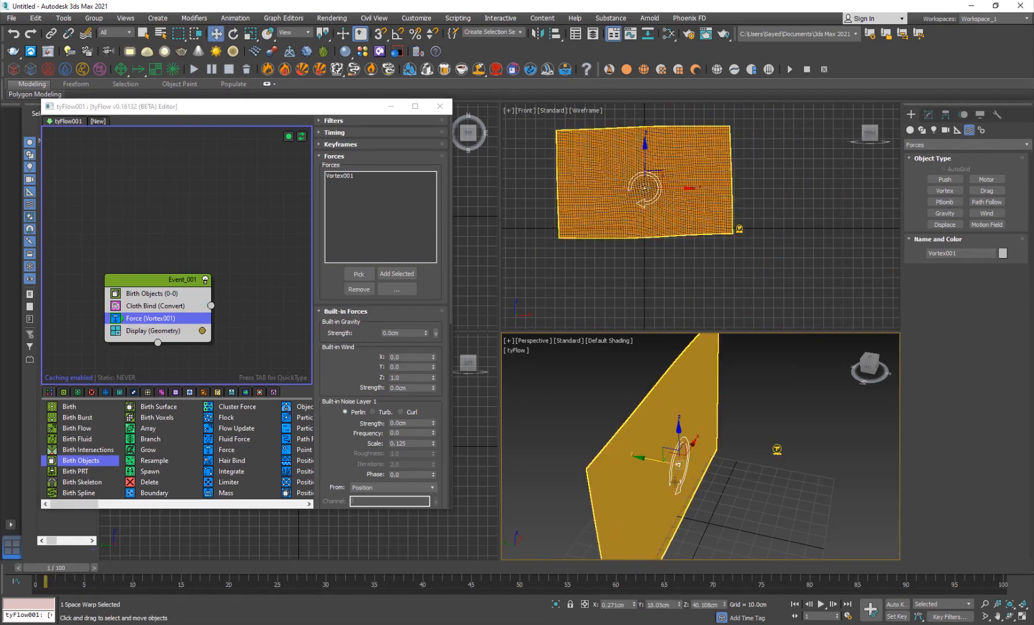
Set the tyFlow object's simulation time step to 1/4 Frame.
{"action": "left_click", "coordinate": [731, 502]}
{"action": "middle_click_drag", "start_coordinate": [731, 501], "coordinate": [646, 457], "text": "alt"}
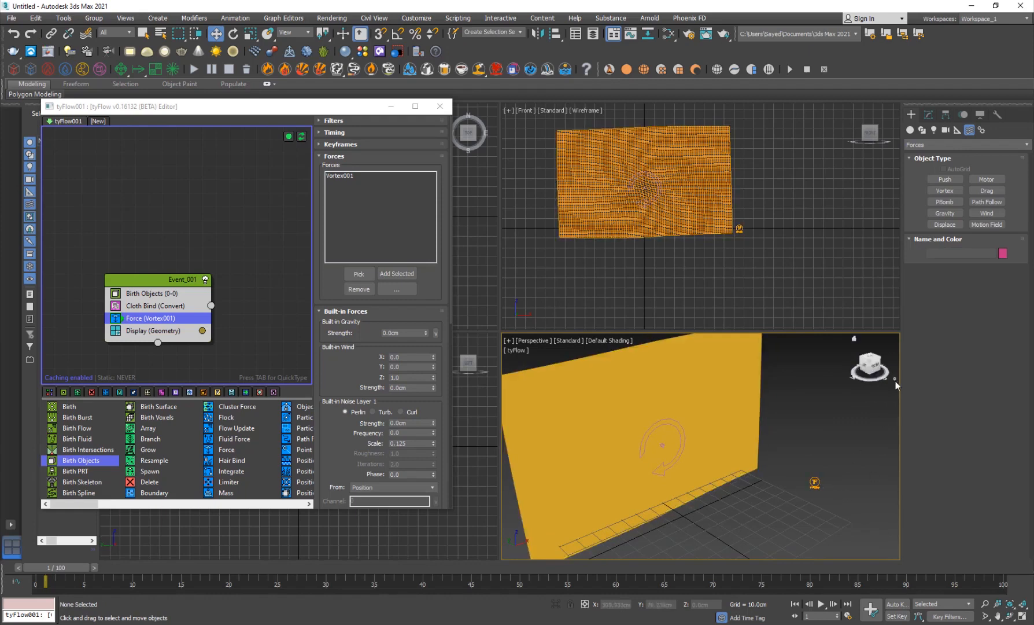
{"action": "left_click", "coordinate": [816, 484]}
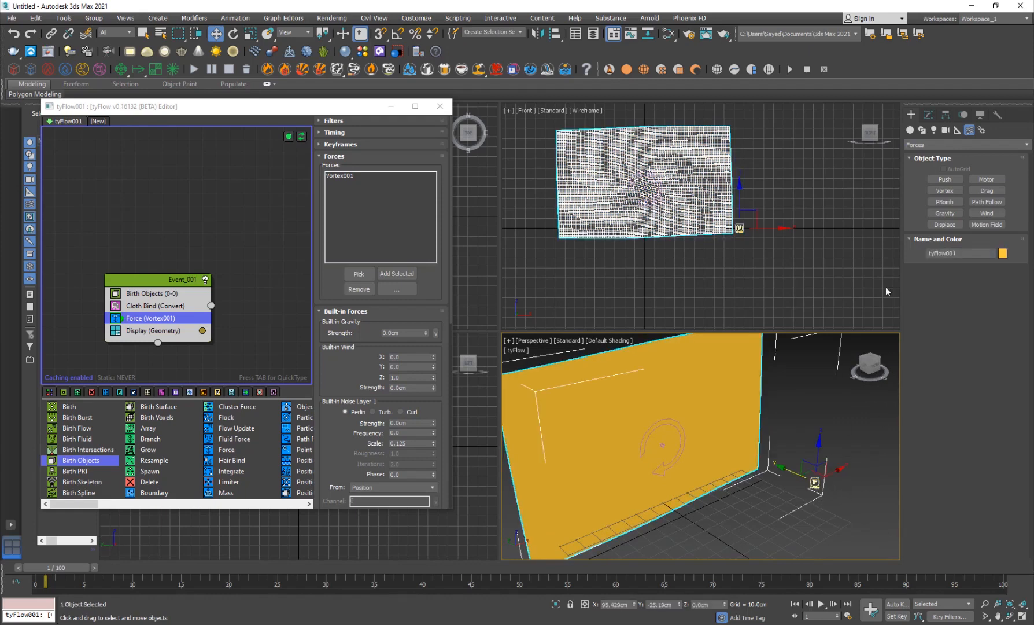
{"action": "left_click", "coordinate": [929, 115]}
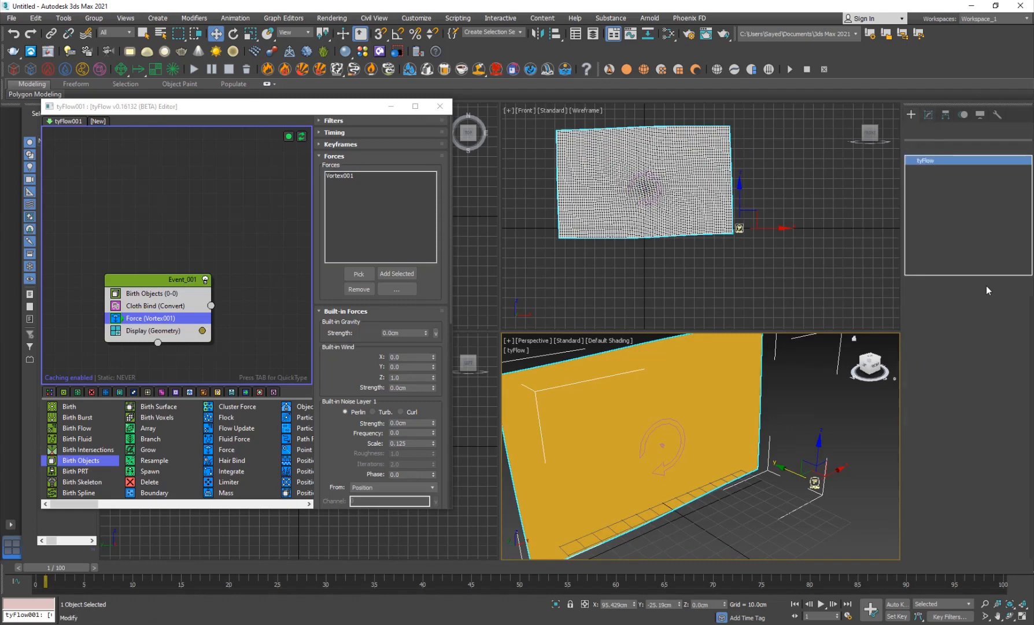
{"action": "scroll", "coordinate": [916, 485], "scroll_direction": "down", "scroll_amount": 3}
{"action": "left_click", "coordinate": [965, 370]}
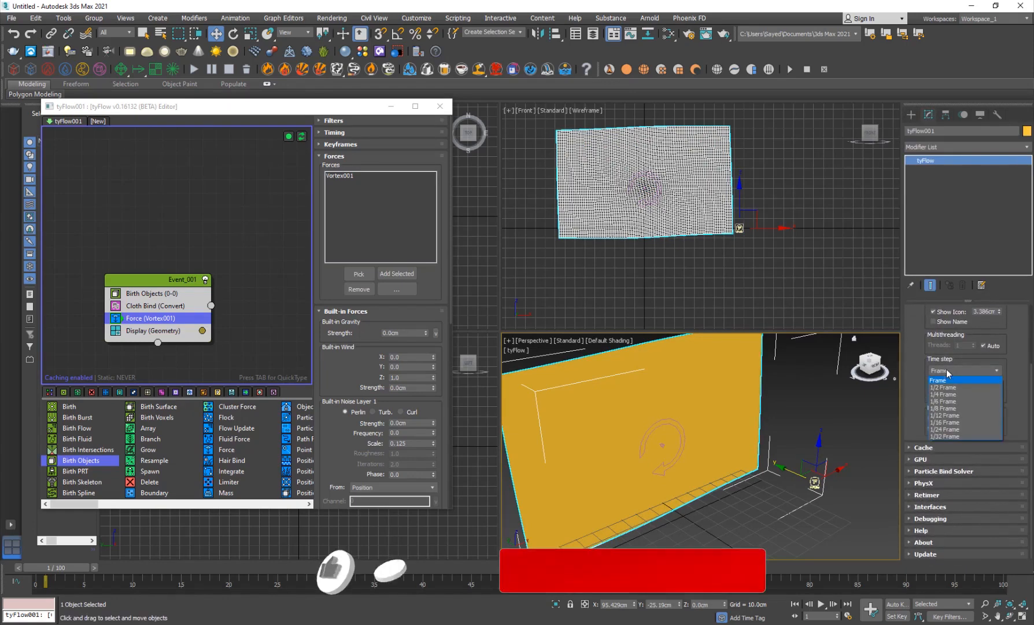
{"action": "left_click", "coordinate": [949, 393]}
{"action": "left_click", "coordinate": [725, 543]}
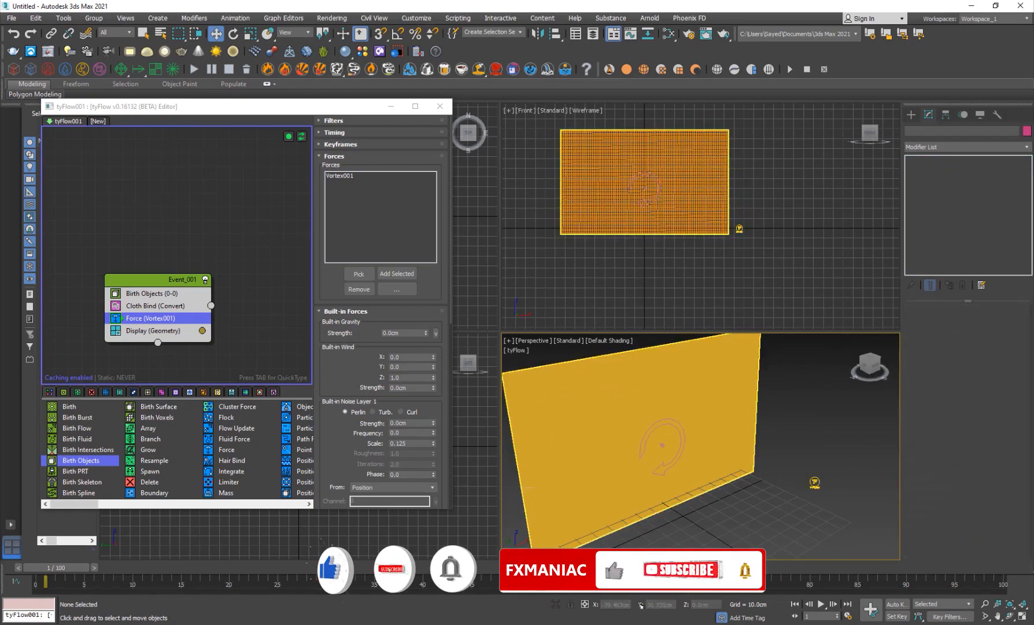
Advance the simulation to frame 63 and shift the vortex along Y to about 23.3 cm.
{"action": "left_click_drag", "start_coordinate": [60, 570], "coordinate": [342, 583]}
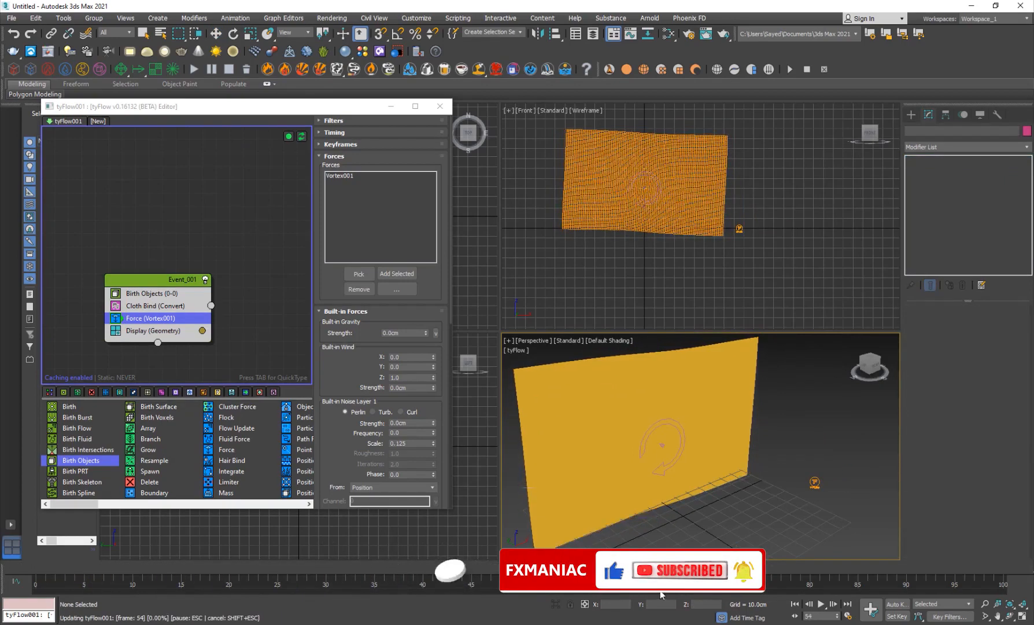
{"action": "left_click_drag", "start_coordinate": [424, 583], "coordinate": [656, 576]}
{"action": "middle_click_drag", "start_coordinate": [619, 459], "coordinate": [680, 464], "text": "alt"}
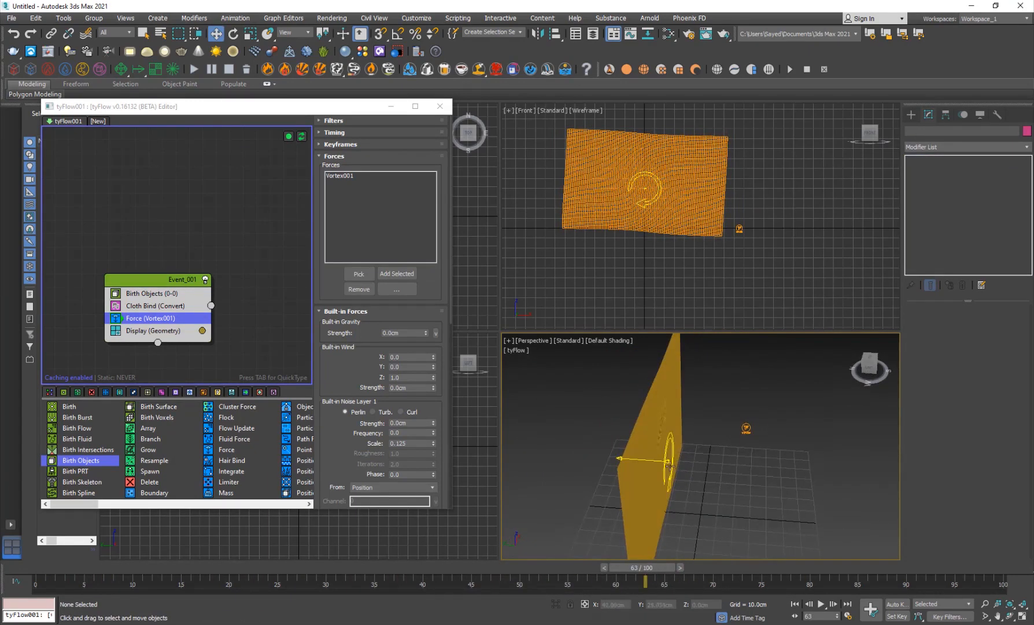
{"action": "left_click", "coordinate": [668, 465]}
{"action": "mouse_move", "coordinate": [634, 454]}
{"action": "left_mouse_down"}
{"action": "mouse_move", "coordinate": [626, 460]}
{"action": "mouse_move", "coordinate": [638, 461]}
{"action": "left_mouse_up"}
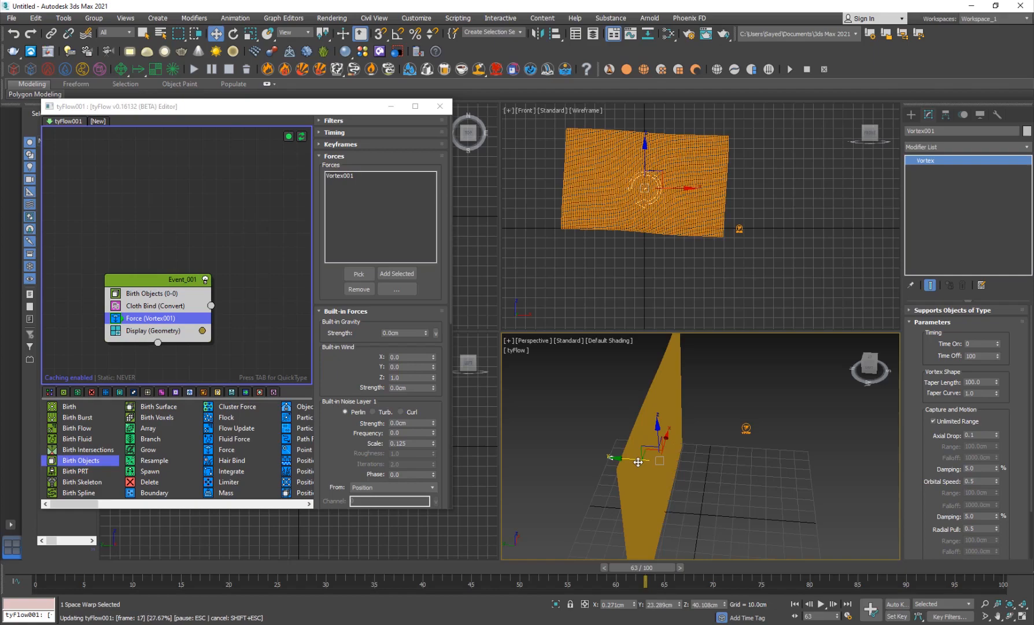
Scrub the simulation back to frame 19 to examine how the vortex deforms the cloth.
{"action": "left_click", "coordinate": [649, 474], "text": "ctrl"}
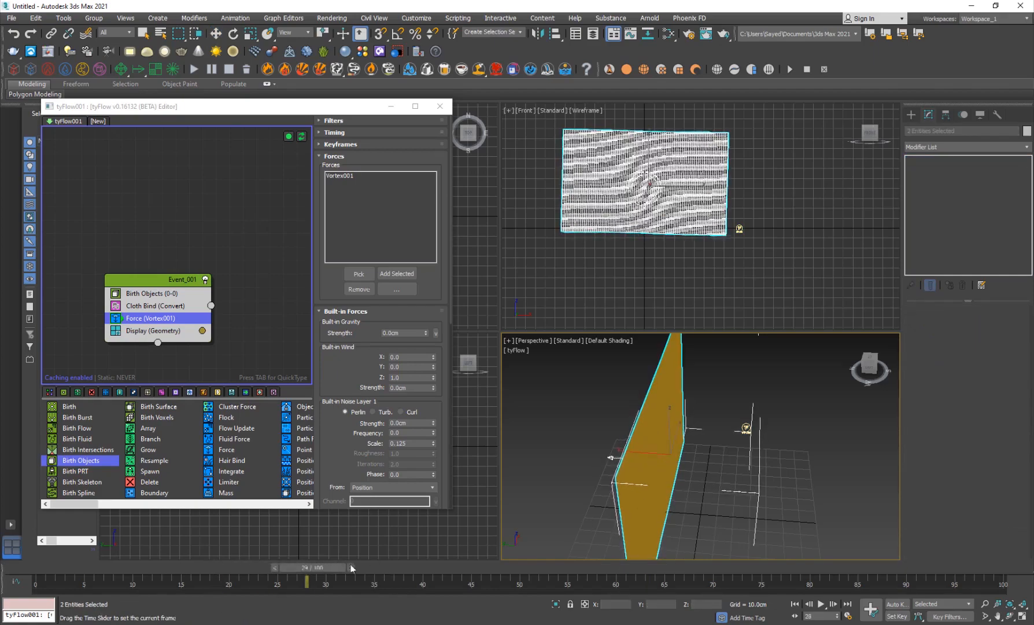
{"action": "left_click_drag", "start_coordinate": [459, 552], "coordinate": [223, 549]}
{"action": "middle_click_drag", "start_coordinate": [659, 486], "coordinate": [564, 483], "text": "alt"}
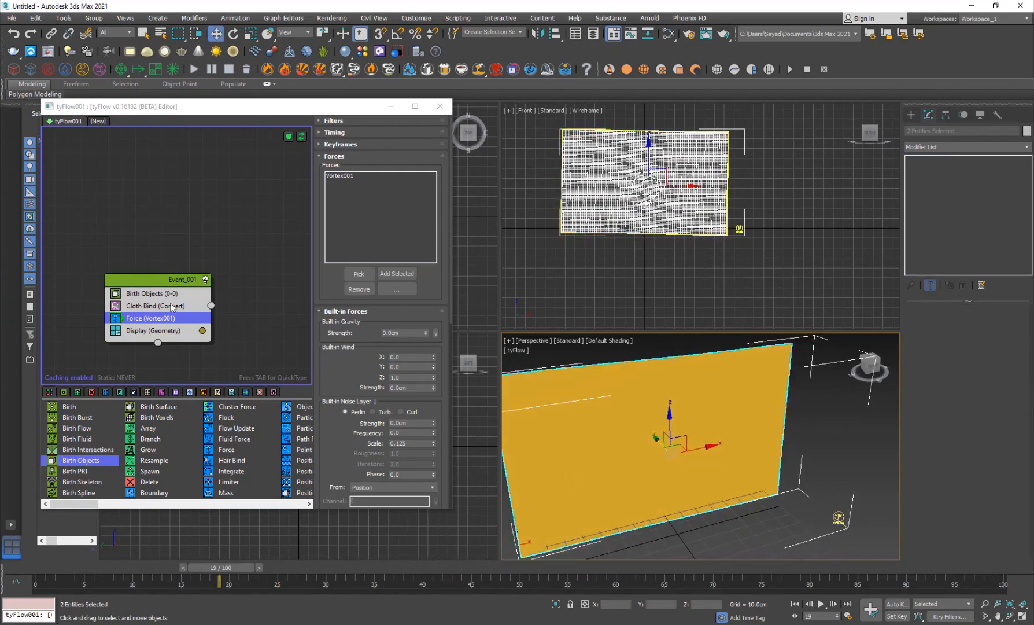
Set the Force operator's Built-in Noise Layer 1 to Turb. with a strength of 0.2 cm.
{"action": "left_click_drag", "start_coordinate": [336, 379], "coordinate": [335, 355]}
{"action": "left_click", "coordinate": [373, 387]}
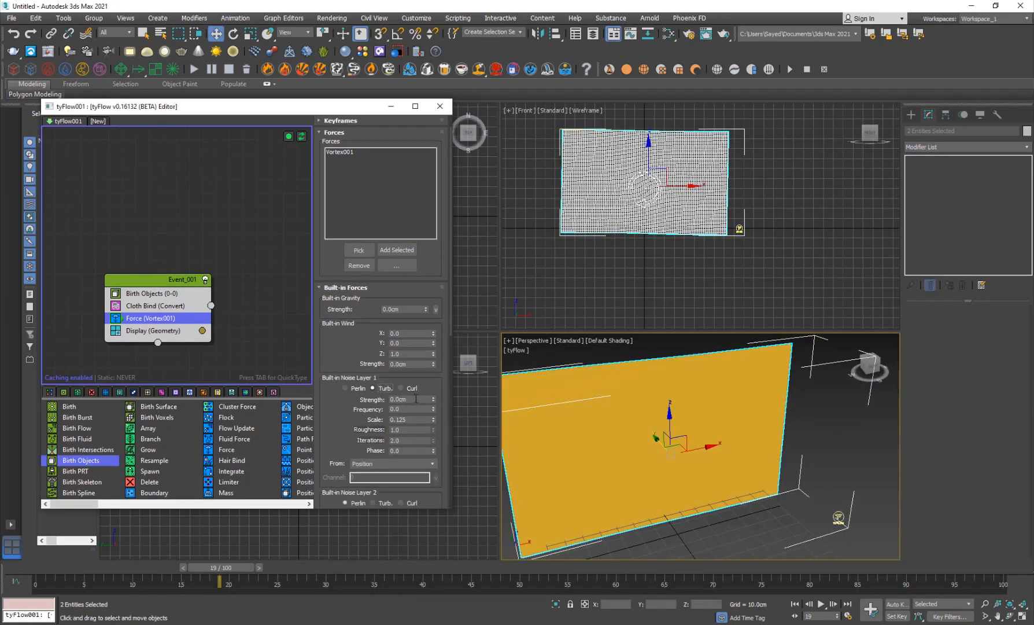
{"action": "double_click", "coordinate": [411, 399]}
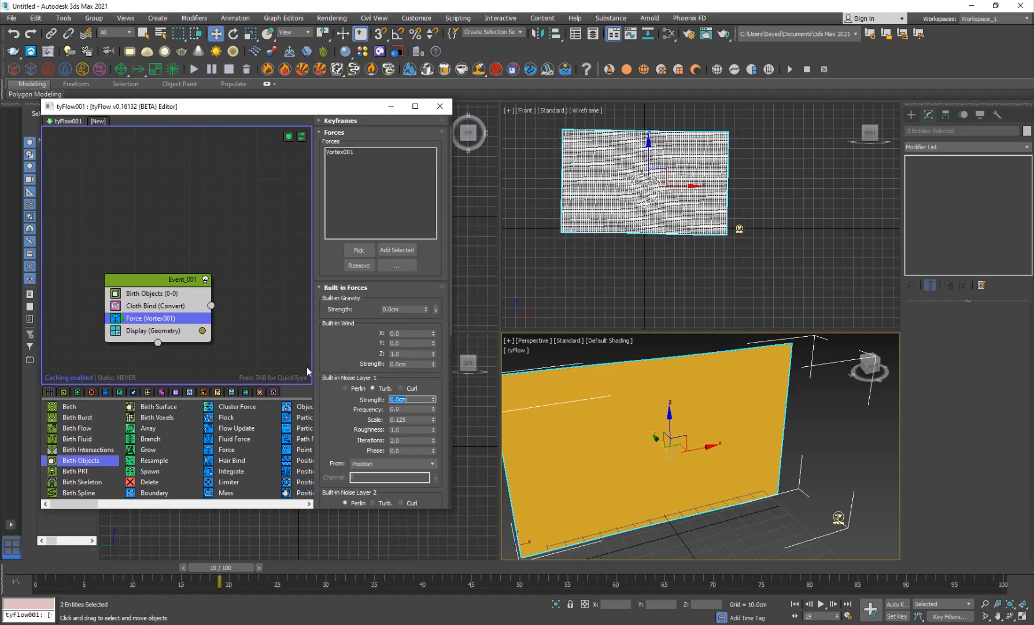
{"action": "type", "text": "0.2"}
{"action": "key", "text": "Return"}
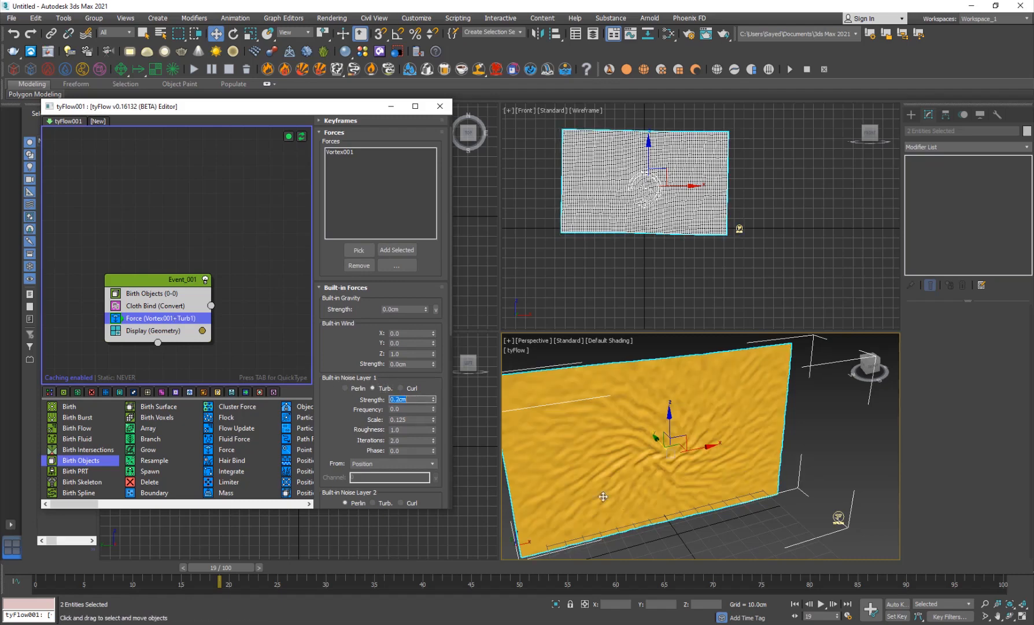
Clear the selection and scrub the simulation to frame 52 to examine the cloth's twisting and wrinkles.
{"action": "left_click", "coordinate": [700, 536]}
{"action": "left_click_drag", "start_coordinate": [229, 565], "coordinate": [545, 566]}
{"action": "left_click", "coordinate": [665, 433]}
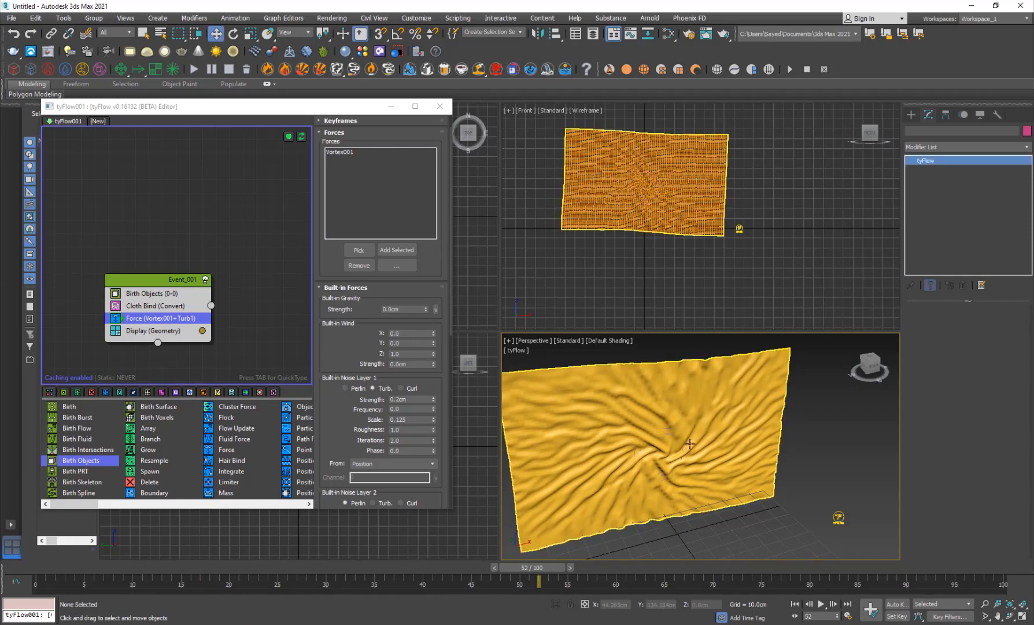
Restrict selection to warps, select the vortex at the cloth's centre, set its Radial Pull to 2.0 and scrub to frame 27.
{"action": "left_click", "coordinate": [646, 310]}
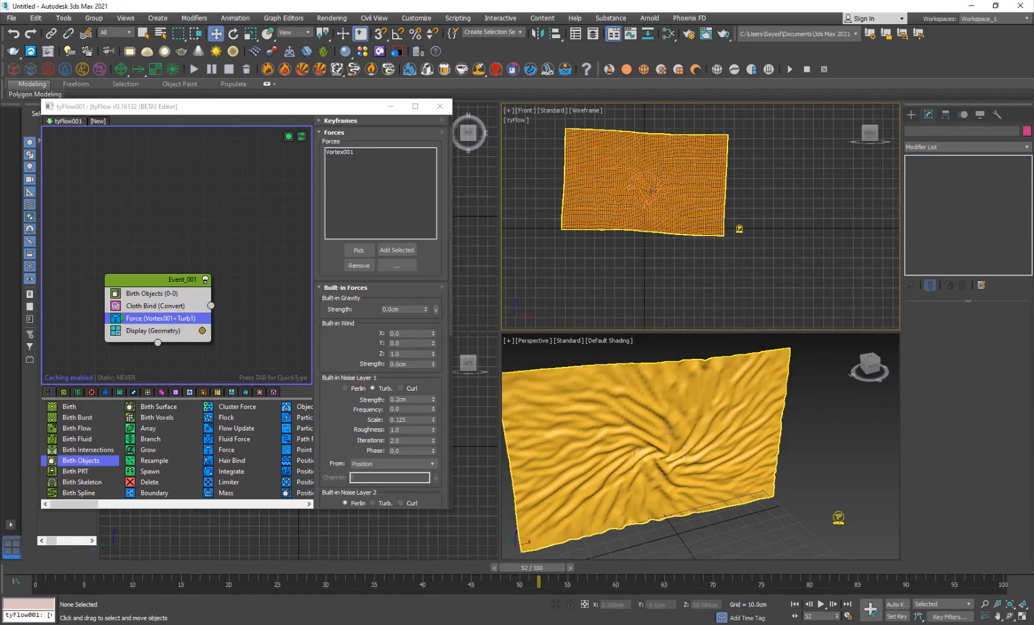
{"action": "left_click", "coordinate": [114, 32]}
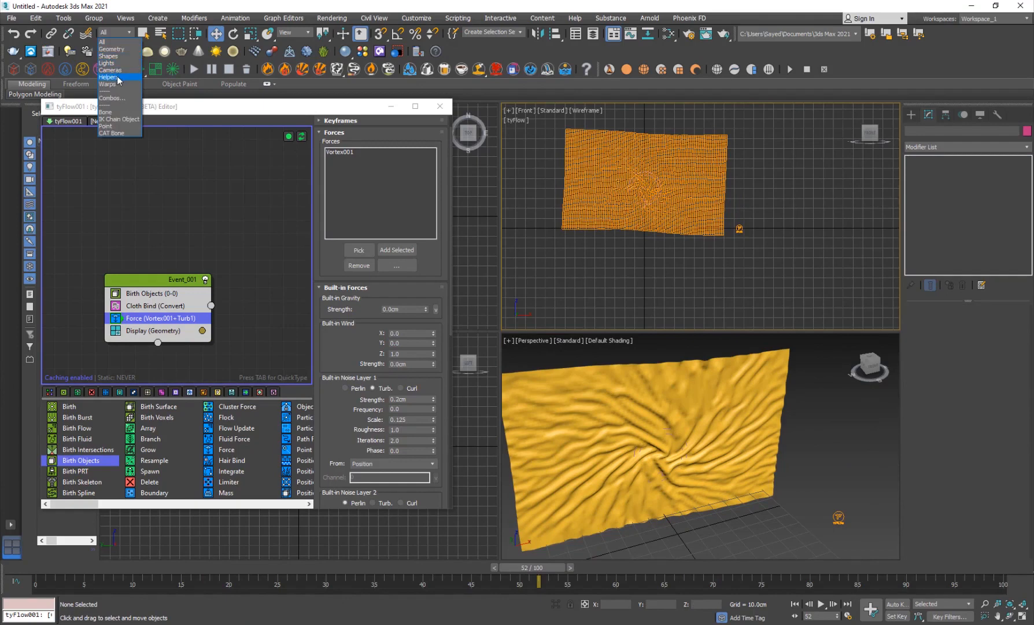
{"action": "left_click", "coordinate": [107, 84]}
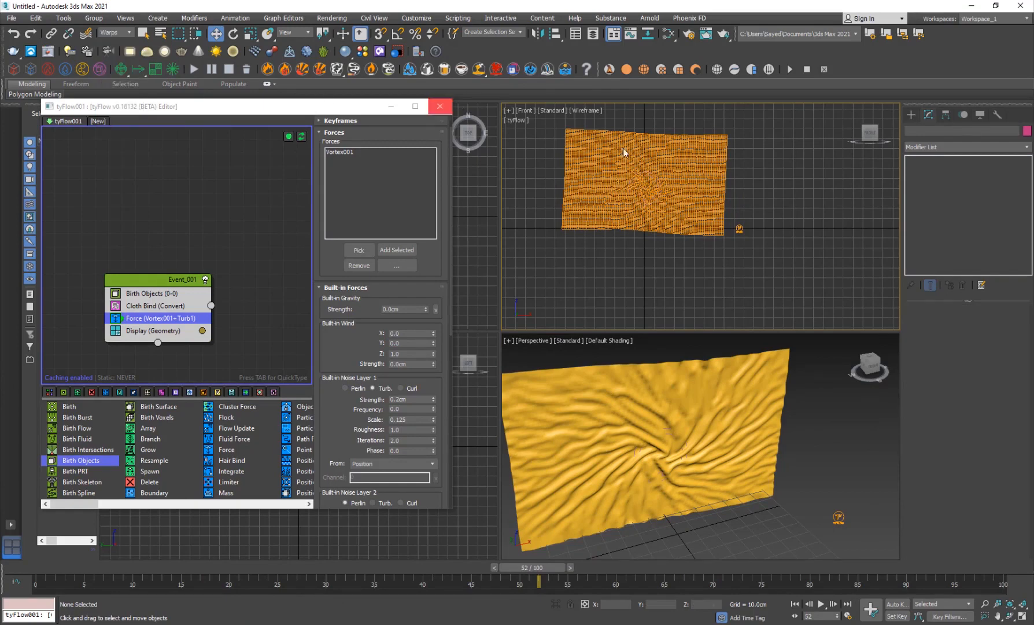
{"action": "left_click", "coordinate": [645, 188]}
{"action": "left_click_drag", "start_coordinate": [938, 491], "coordinate": [937, 467]}
{"action": "left_click_drag", "start_coordinate": [944, 521], "coordinate": [958, 447]}
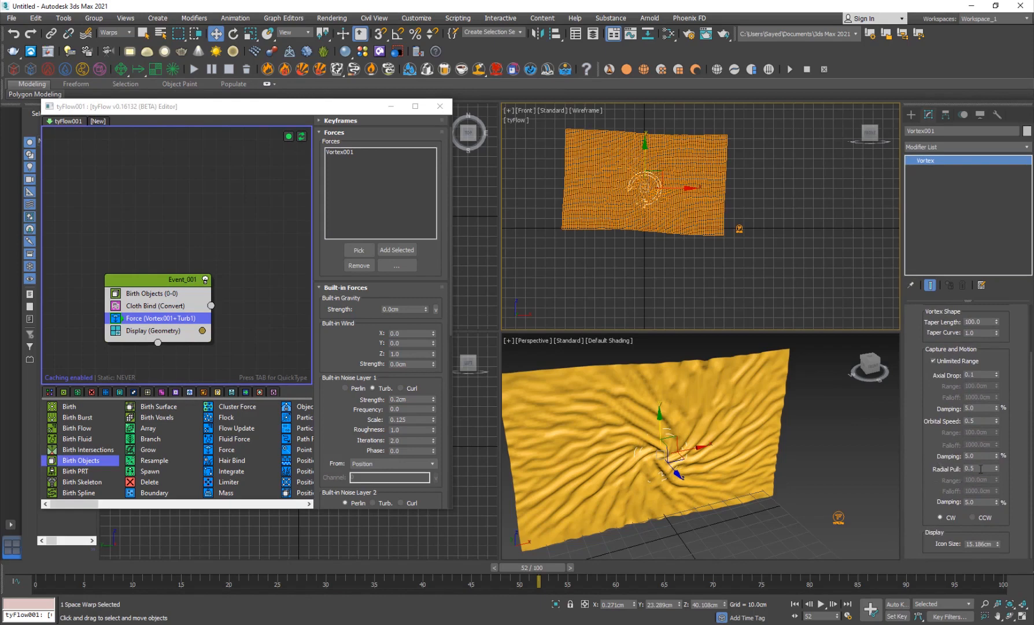
{"action": "type", "text": "2"}
{"action": "key", "text": "Return"}
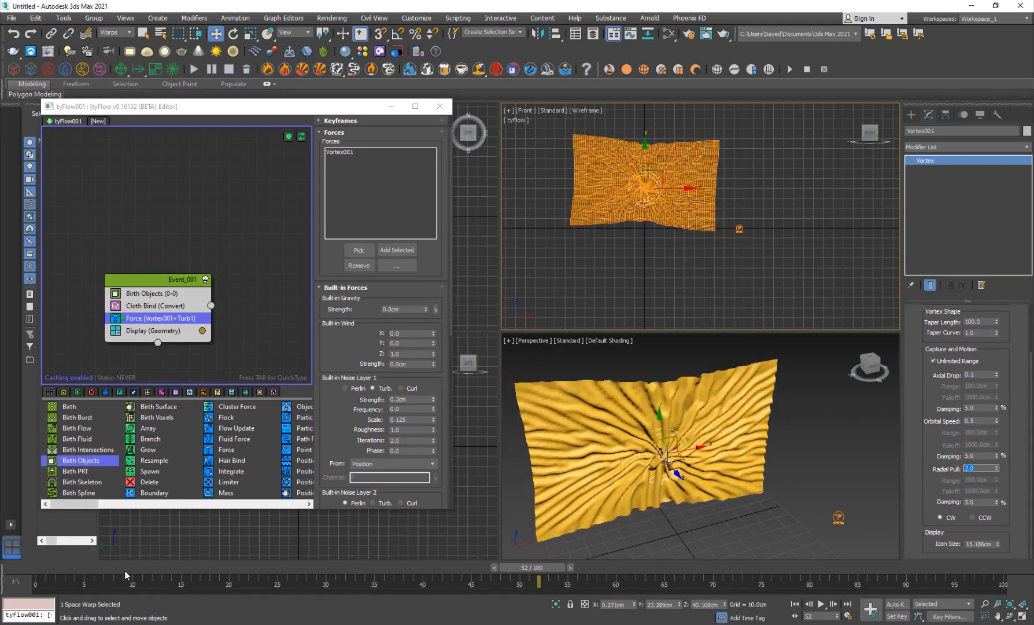
{"action": "left_click_drag", "start_coordinate": [125, 570], "coordinate": [320, 580]}
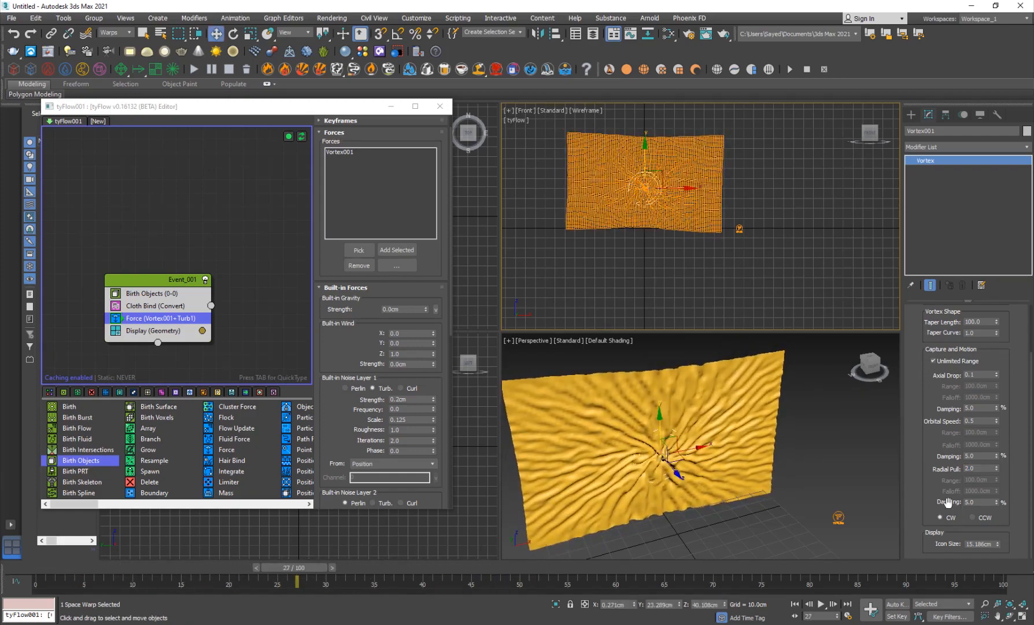
Set the vortex's Orbital Speed to 3.0 and scrub the simulation to frame 51.
{"action": "scroll", "coordinate": [987, 444], "scroll_direction": "up", "scroll_amount": 1}
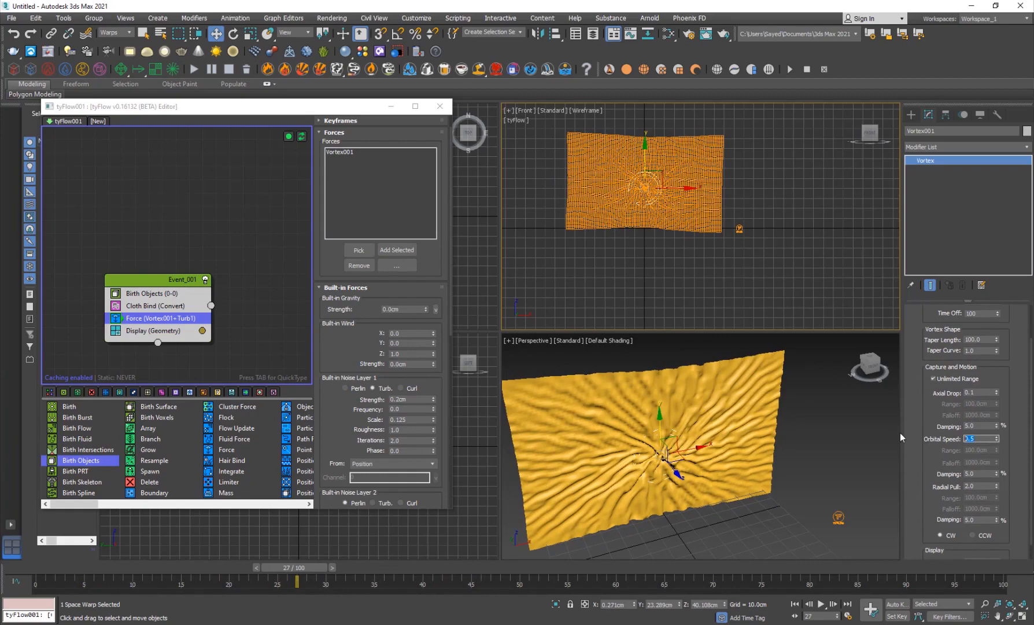
{"action": "type", "text": "3"}
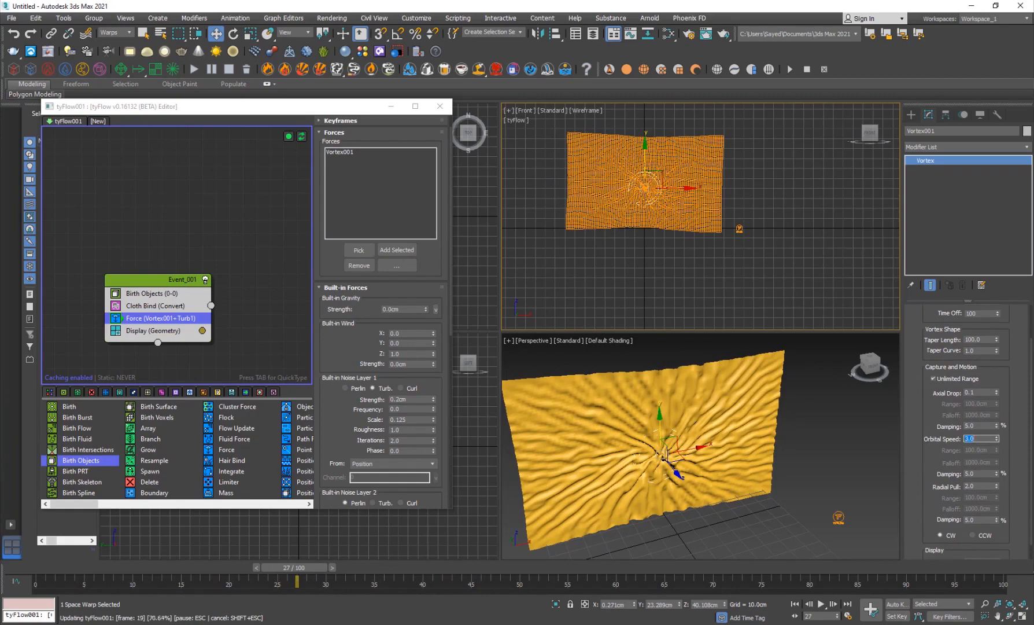
{"action": "key", "text": "Return"}
{"action": "left_click_drag", "start_coordinate": [188, 569], "coordinate": [540, 571]}
{"action": "key", "text": "w"}
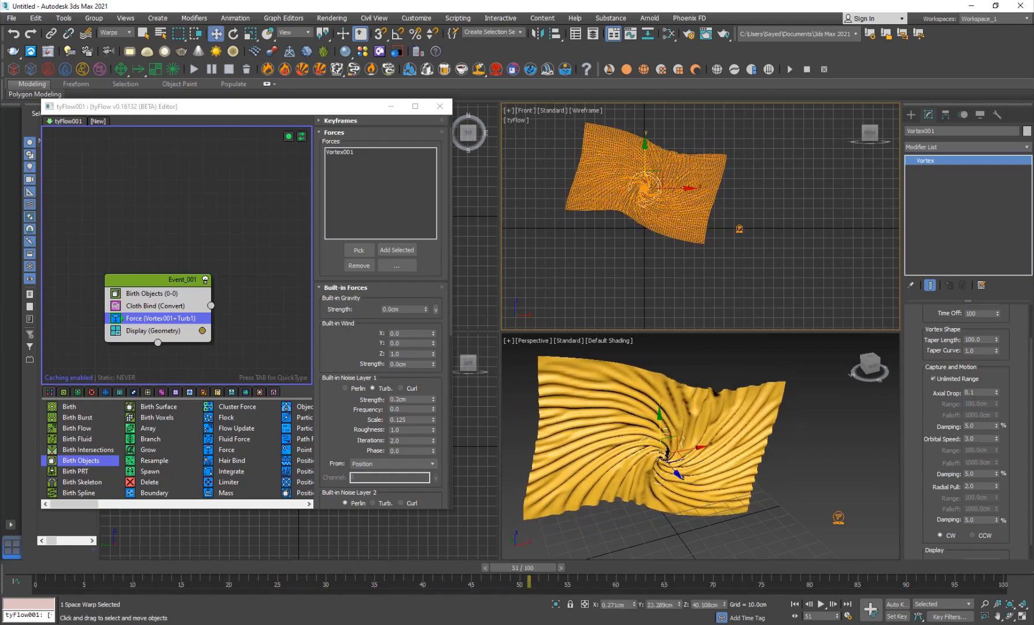
Switch to After Effects and scrub the rendered cloth sequence to 0:00:02:02 as a reference.
{"action": "mouse_move", "coordinate": [383, 623]}
{"action": "left_click", "coordinate": [379, 579]}
{"action": "left_click_drag", "start_coordinate": [581, 482], "coordinate": [636, 483]}
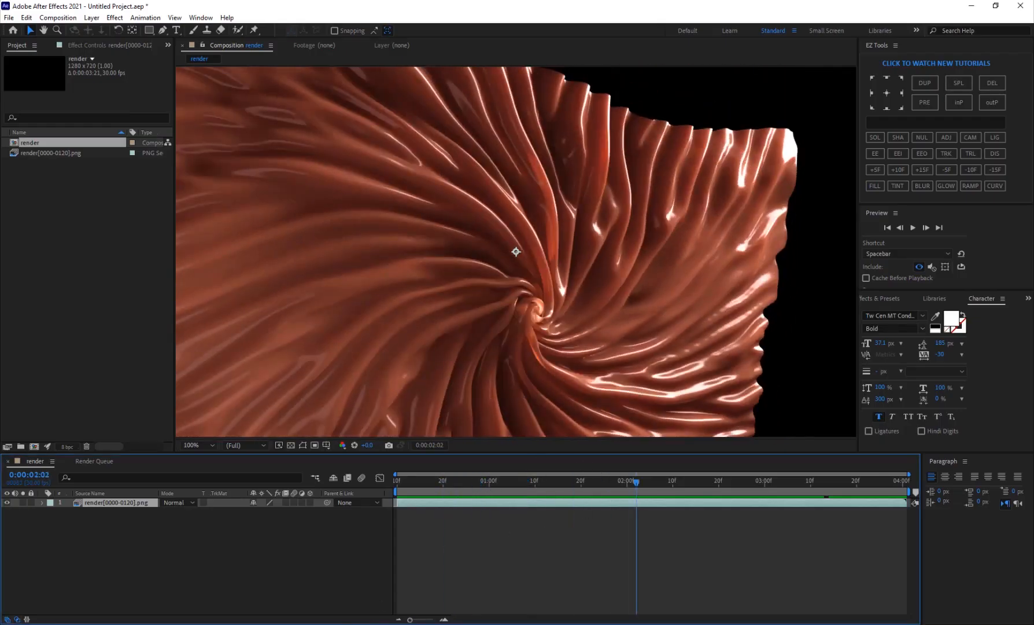
Switch back to 3ds Max and examine the folds around the vortex centre, scrubbing back to frame 23.
{"action": "key", "text": "alt+Tab"}
{"action": "scroll", "coordinate": [691, 424], "scroll_direction": "up", "scroll_amount": 4}
{"action": "middle_click_drag", "start_coordinate": [635, 479], "coordinate": [600, 479]}
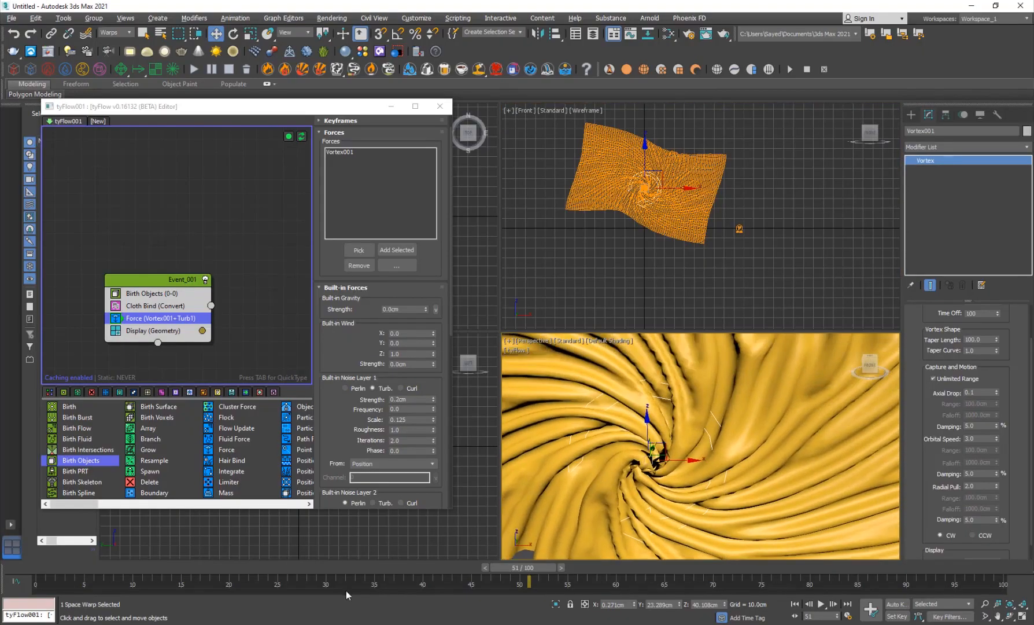
{"action": "left_click_drag", "start_coordinate": [347, 568], "coordinate": [258, 572]}
Enable the CUDA collision solver and self-collisions in the Cloth Bind operator and scrub to frame 39.
{"action": "left_click", "coordinate": [155, 306]}
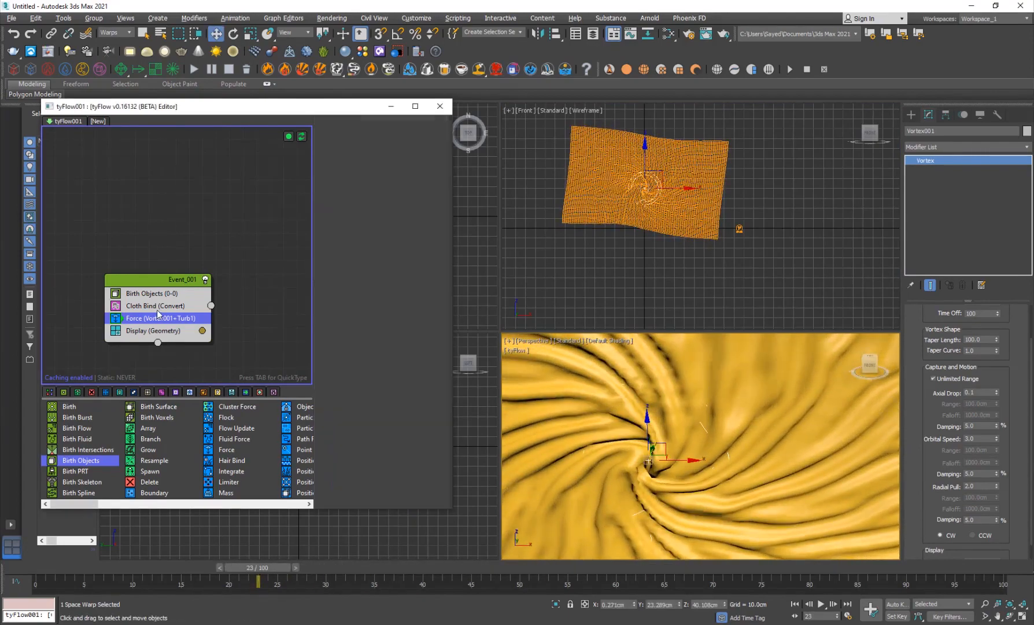
{"action": "scroll", "coordinate": [323, 460], "scroll_direction": "down", "scroll_amount": 5}
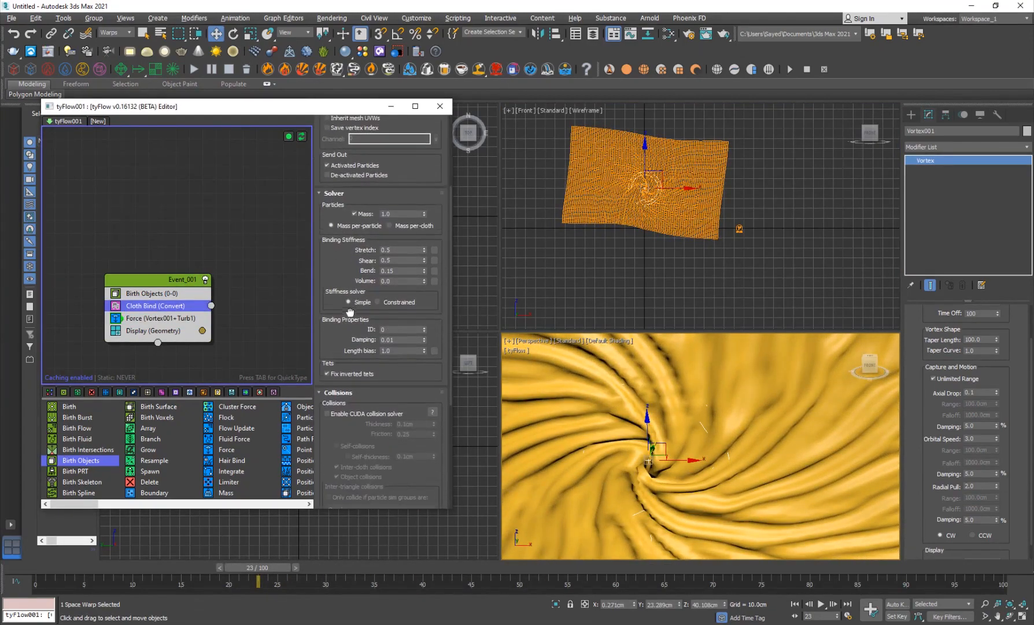
{"action": "left_click", "coordinate": [351, 373]}
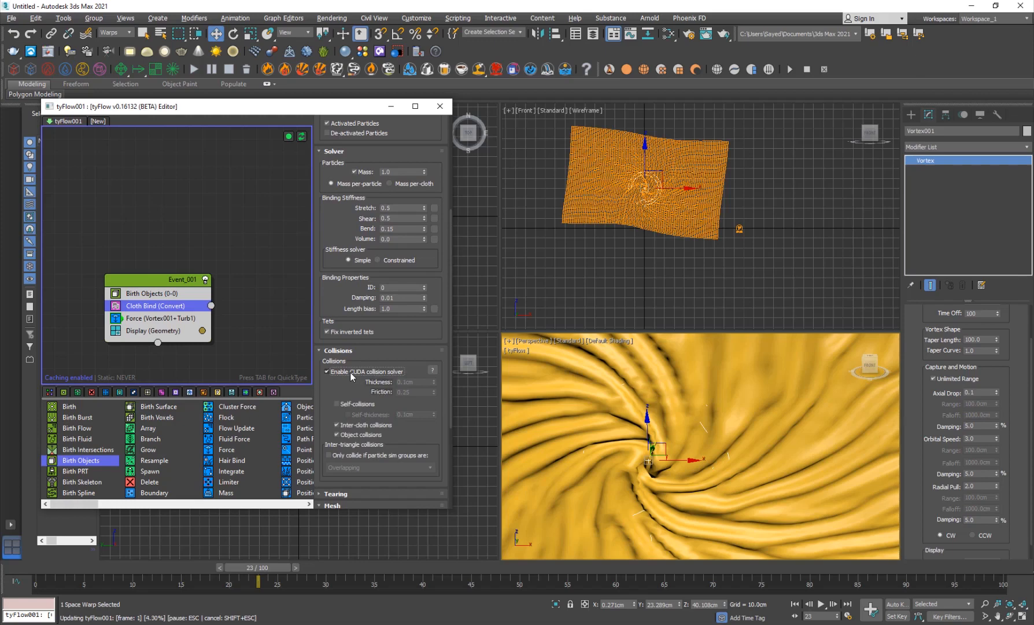
{"action": "left_click", "coordinate": [358, 404]}
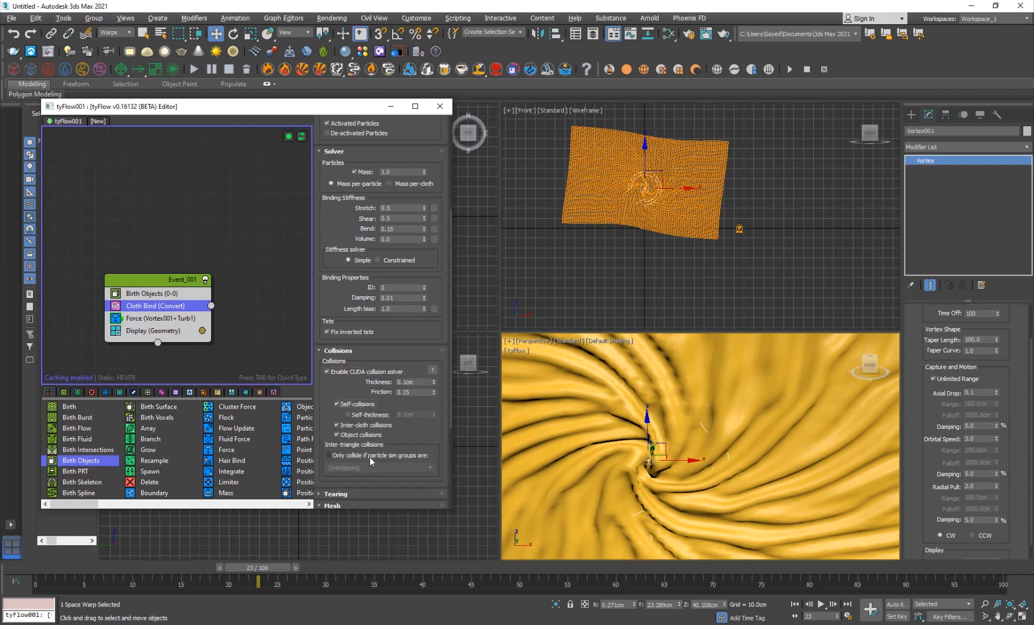
{"action": "left_click_drag", "start_coordinate": [257, 568], "coordinate": [414, 564]}
{"action": "key", "text": "w"}
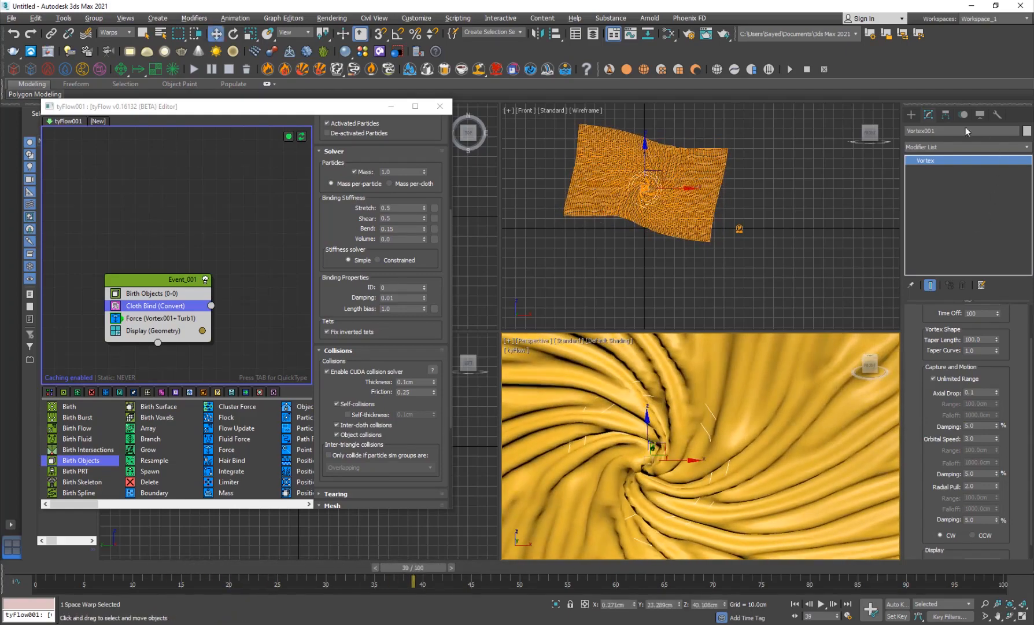
{"action": "left_click", "coordinate": [921, 147]}
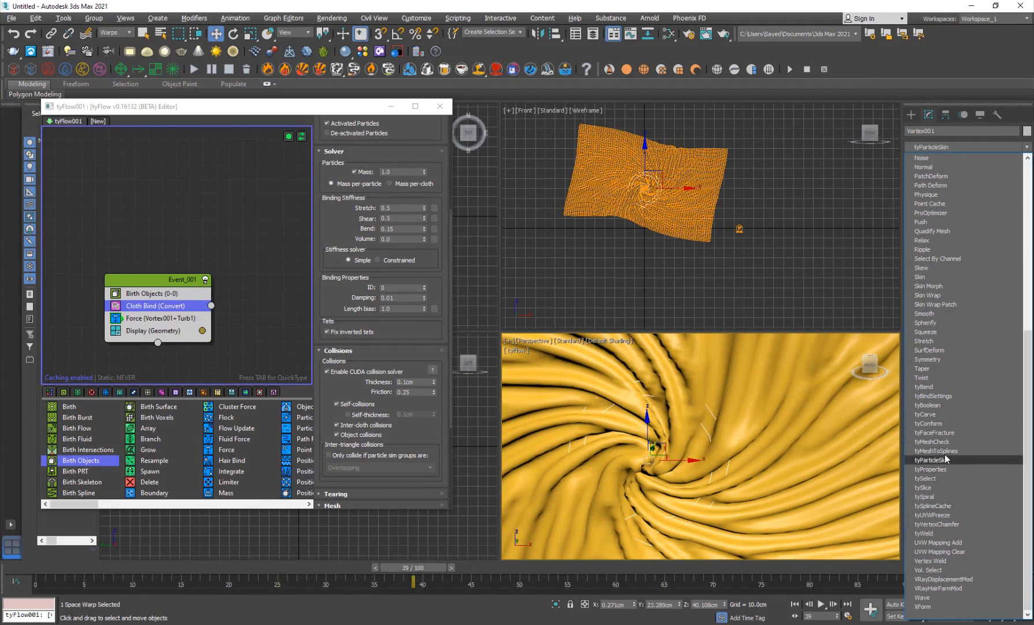
{"action": "left_click", "coordinate": [770, 386]}
{"action": "left_click", "coordinate": [795, 374]}
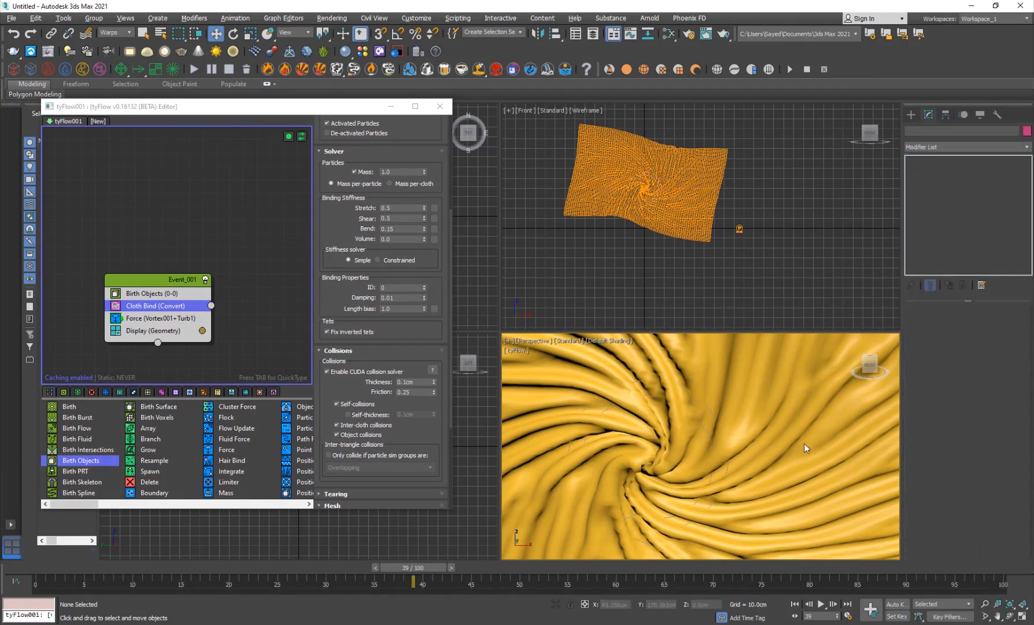
Reset the selection filter to All, select the tyFlow object and add a TurboSmooth modifier to it.
{"action": "left_click", "coordinate": [114, 34]}
{"action": "left_click", "coordinate": [114, 40]}
{"action": "left_click", "coordinate": [739, 229]}
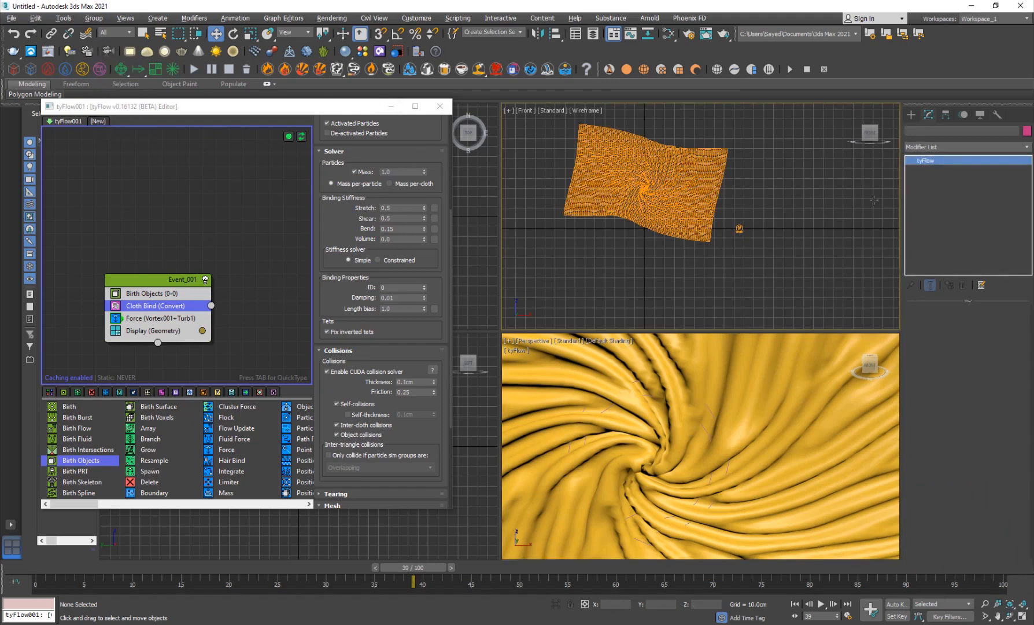
{"action": "left_click", "coordinate": [947, 149]}
{"action": "type", "text": "t"}
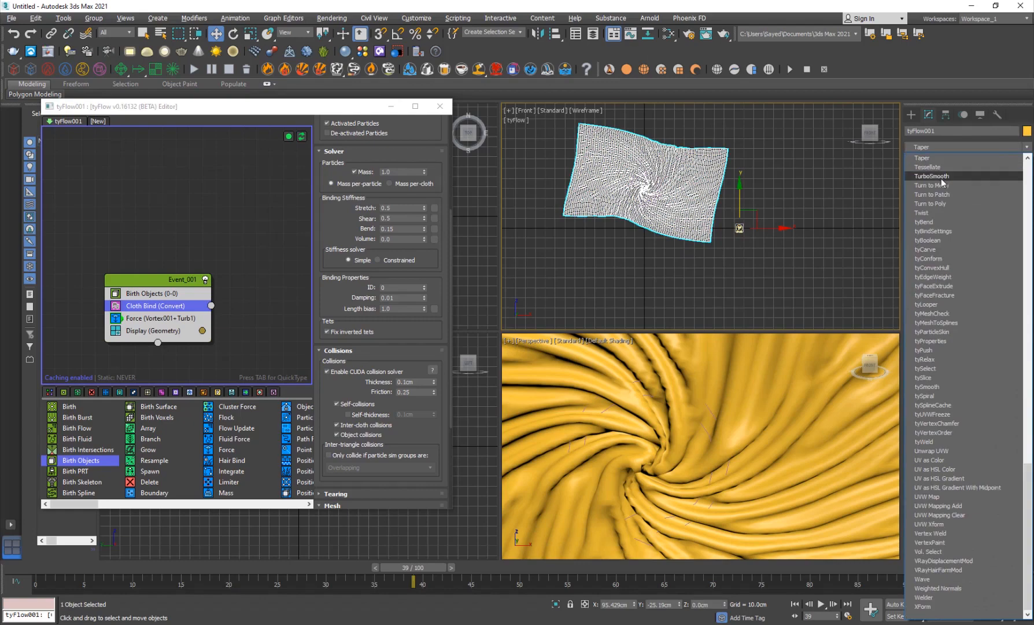
{"action": "left_click", "coordinate": [941, 176]}
Examine the smoothed cloth in an enlarged perspective view and scrub the simulation to frame 37.
{"action": "key", "text": "alt+w"}
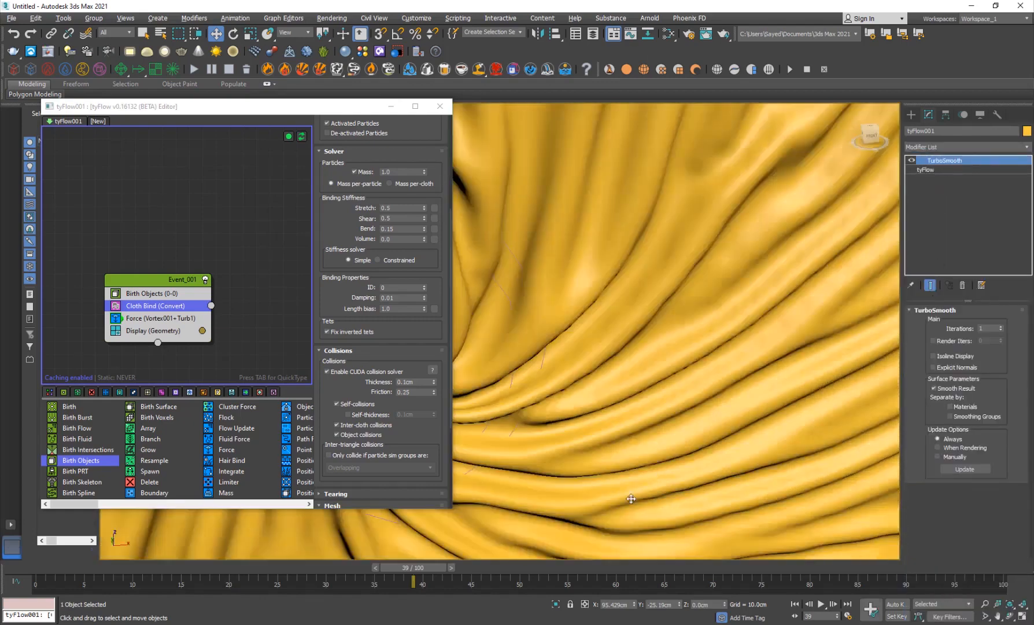
{"action": "middle_click_drag", "start_coordinate": [541, 461], "coordinate": [653, 436], "text": "alt"}
{"action": "scroll", "coordinate": [654, 436], "scroll_direction": "down", "scroll_amount": 5}
{"action": "mouse_move", "coordinate": [582, 439]}
{"action": "middle_mouse_down", "text": "alt"}
{"action": "mouse_move", "coordinate": [632, 431]}
{"action": "mouse_move", "coordinate": [578, 428]}
{"action": "middle_mouse_up", "text": "alt"}
{"action": "scroll", "coordinate": [578, 428], "scroll_direction": "up", "scroll_amount": 3}
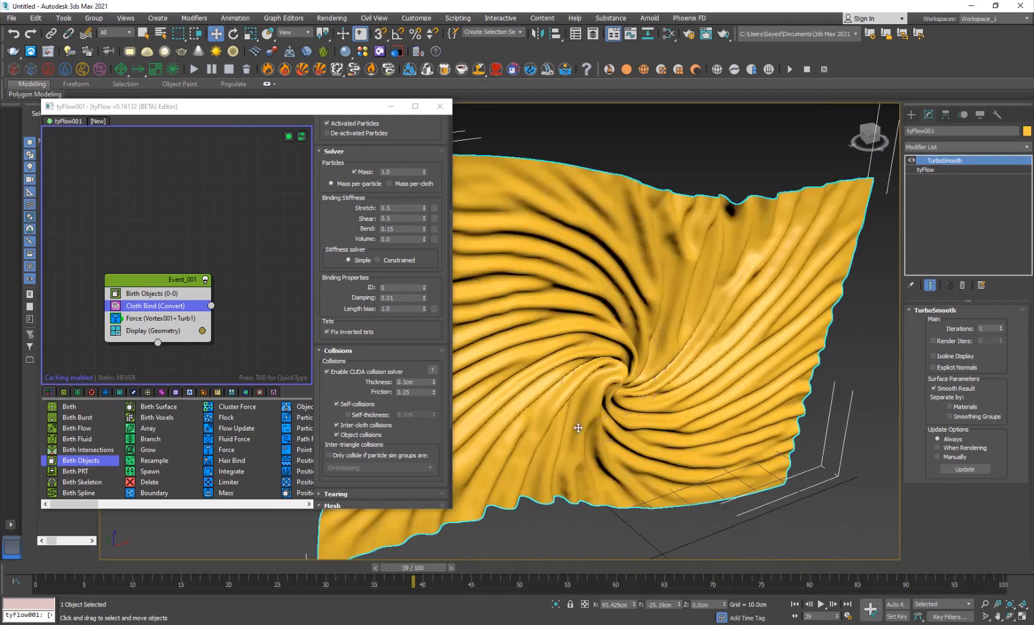
{"action": "left_click_drag", "start_coordinate": [160, 569], "coordinate": [332, 568]}
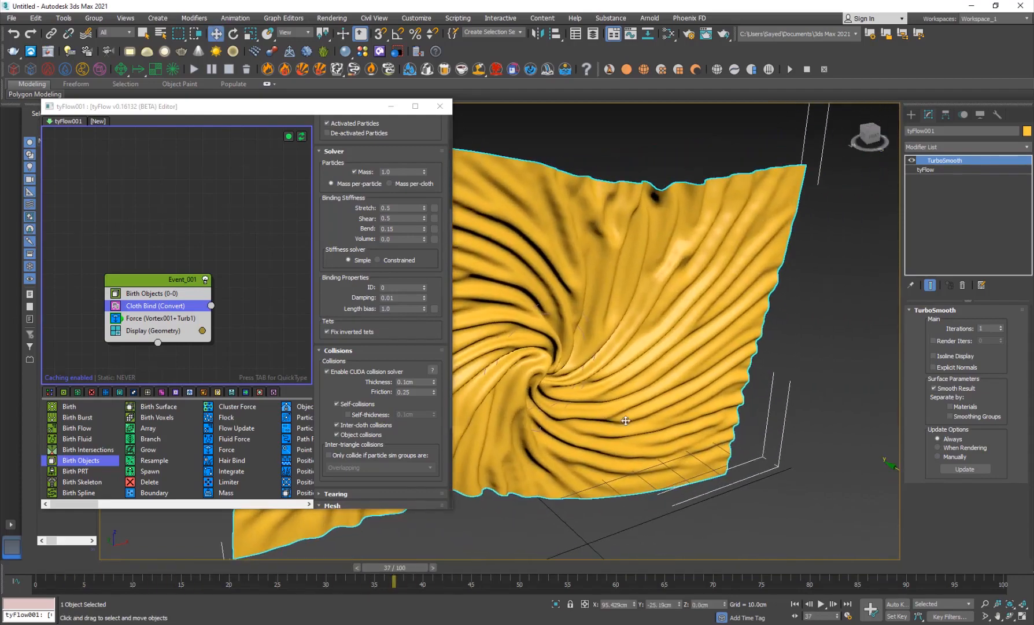
{"action": "middle_click_drag", "start_coordinate": [847, 471], "coordinate": [691, 419]}
{"action": "scroll", "coordinate": [677, 436], "scroll_direction": "down", "scroll_amount": 5}
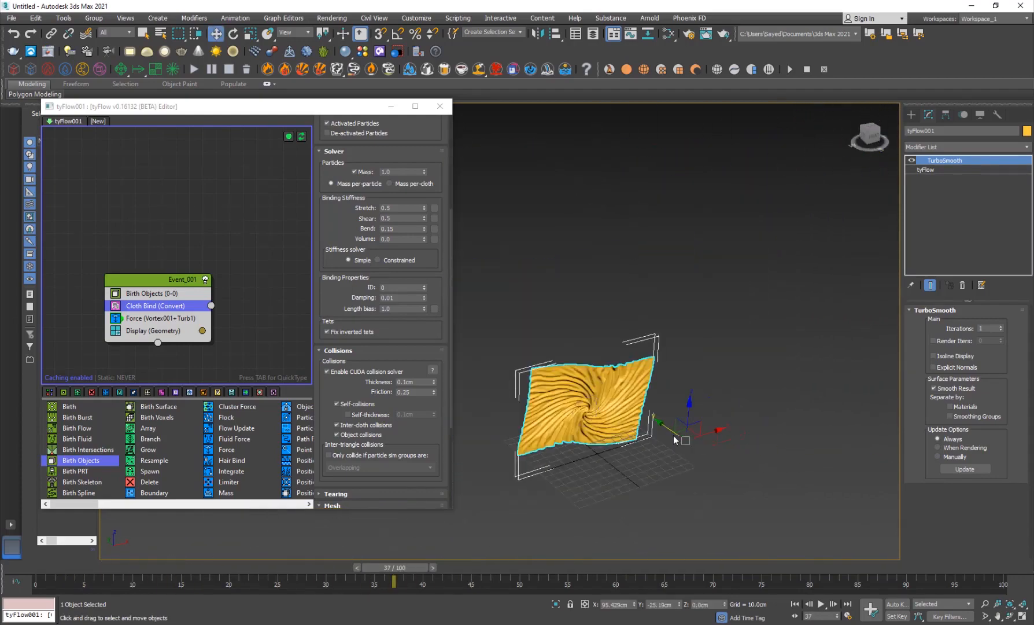
Set the tyFlow object's time step to 1/8 Frame and inspect the resulting cloth folds.
{"action": "left_click", "coordinate": [656, 478]}
{"action": "left_click", "coordinate": [636, 393]}
{"action": "left_click", "coordinate": [943, 171]}
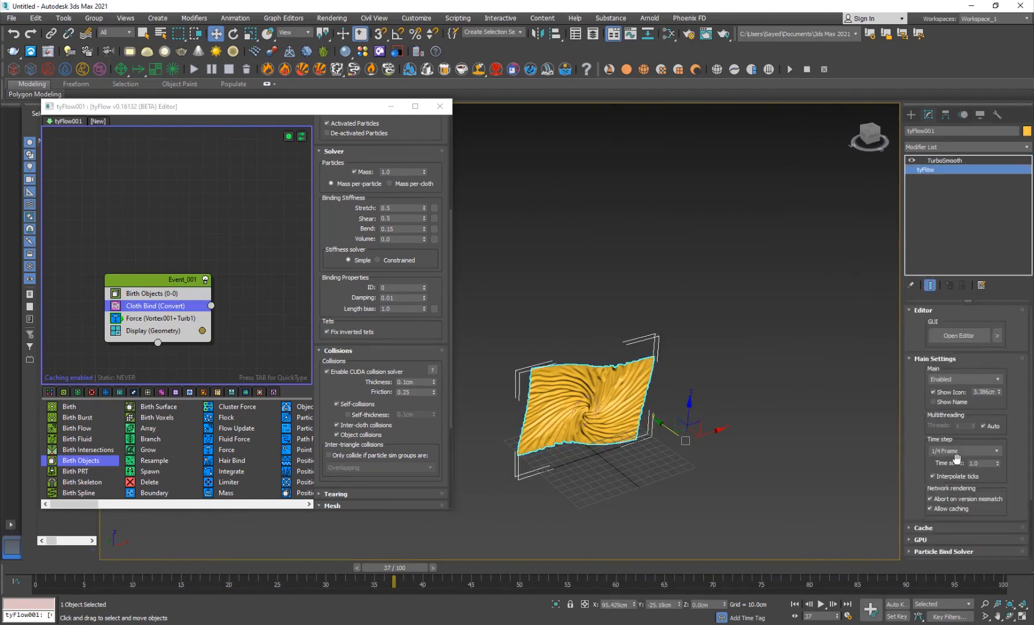
{"action": "left_click", "coordinate": [956, 452]}
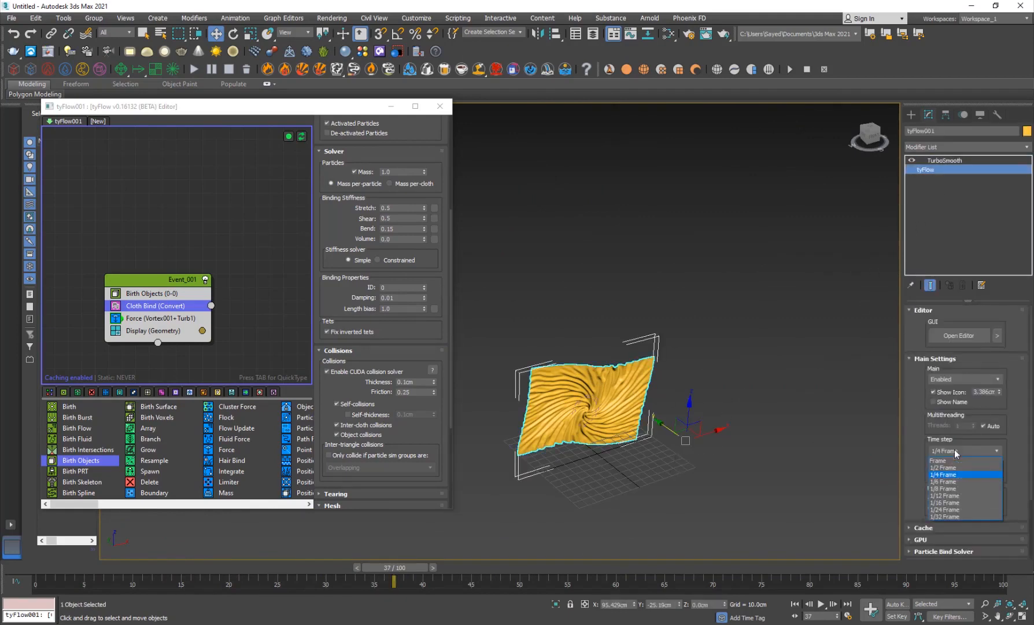
{"action": "left_click", "coordinate": [944, 491]}
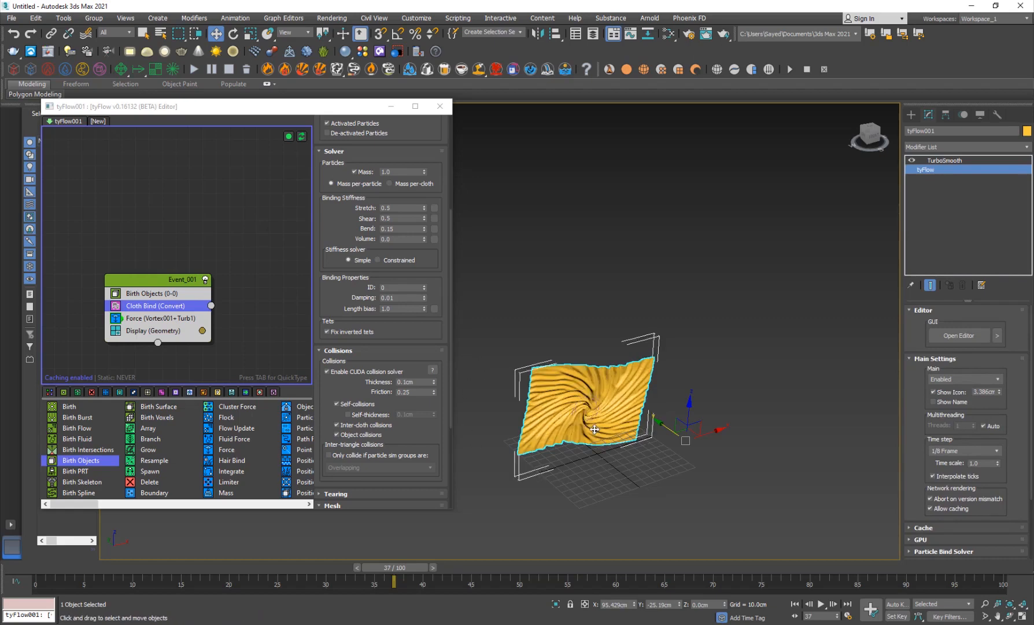
{"action": "scroll", "coordinate": [595, 430], "scroll_direction": "up", "scroll_amount": 10}
{"action": "middle_click_drag", "start_coordinate": [581, 433], "coordinate": [564, 429], "text": "alt"}
Set the tyFlow time step back to 1/4 Frame and view the twisted cloth from the side.
{"action": "left_click", "coordinate": [963, 450]}
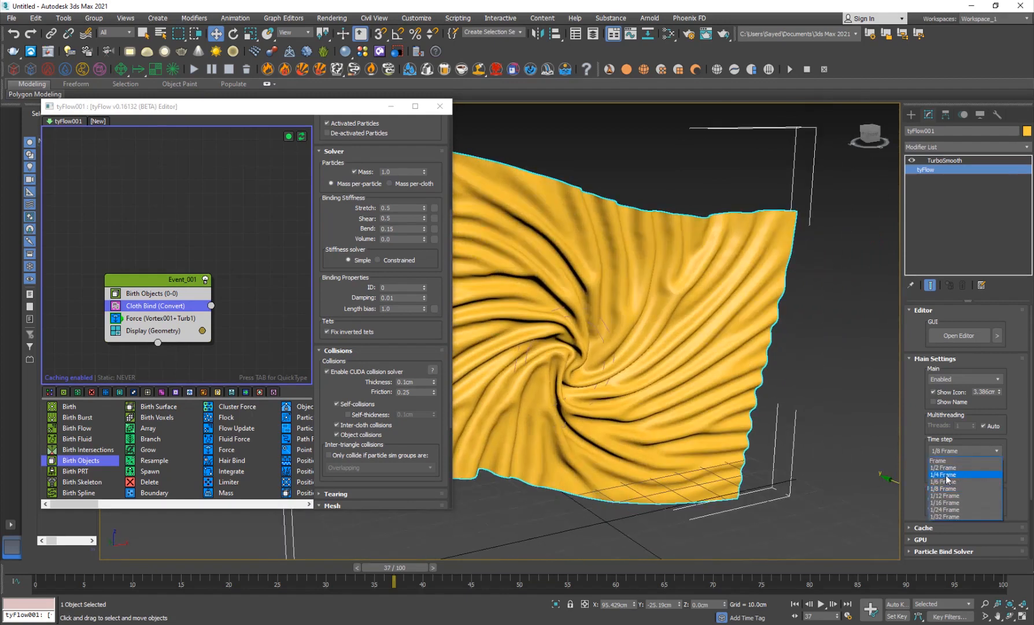
{"action": "left_click", "coordinate": [948, 480]}
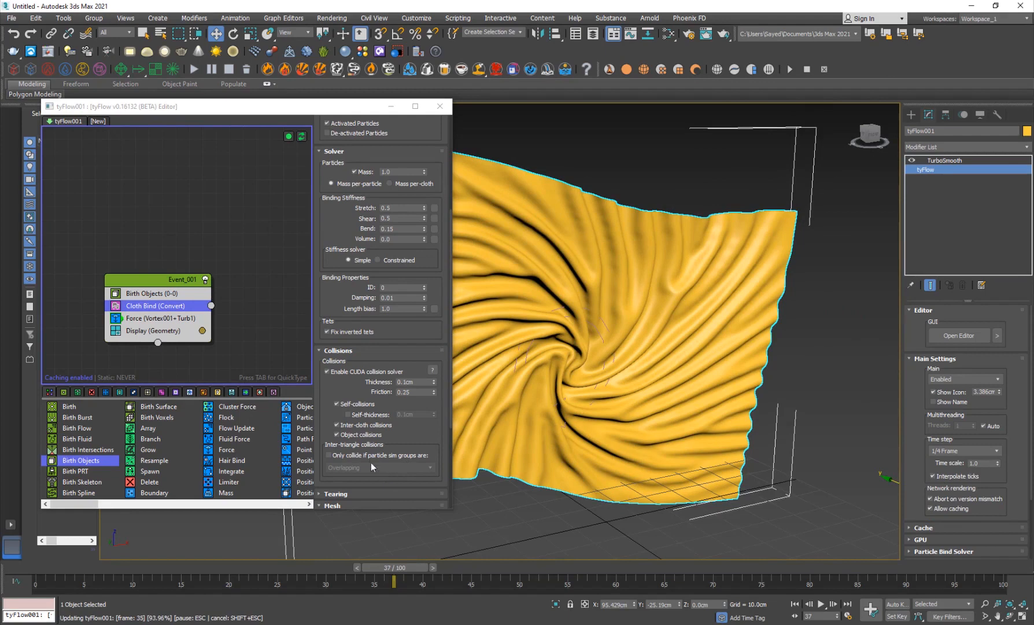
{"action": "scroll", "coordinate": [564, 380], "scroll_direction": "down", "scroll_amount": 3}
{"action": "middle_click_drag", "start_coordinate": [569, 347], "coordinate": [668, 286], "text": "alt"}
{"action": "middle_click_drag", "start_coordinate": [668, 287], "coordinate": [760, 282]}
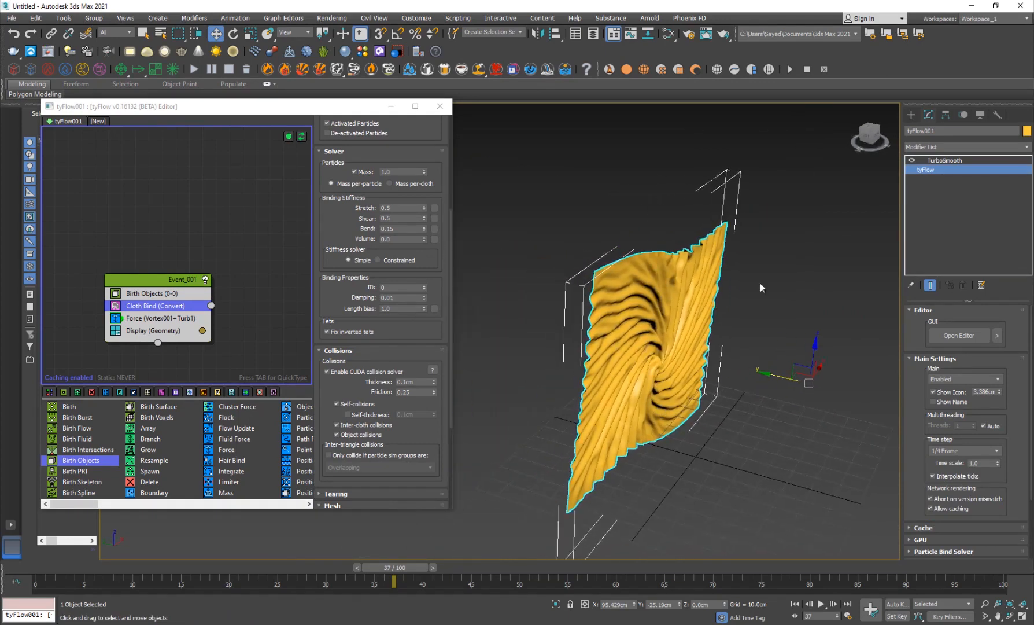
Show the object creation options, switch to After Effects and scrub through the rendered cloth sequence.
{"action": "left_click", "coordinate": [911, 115]}
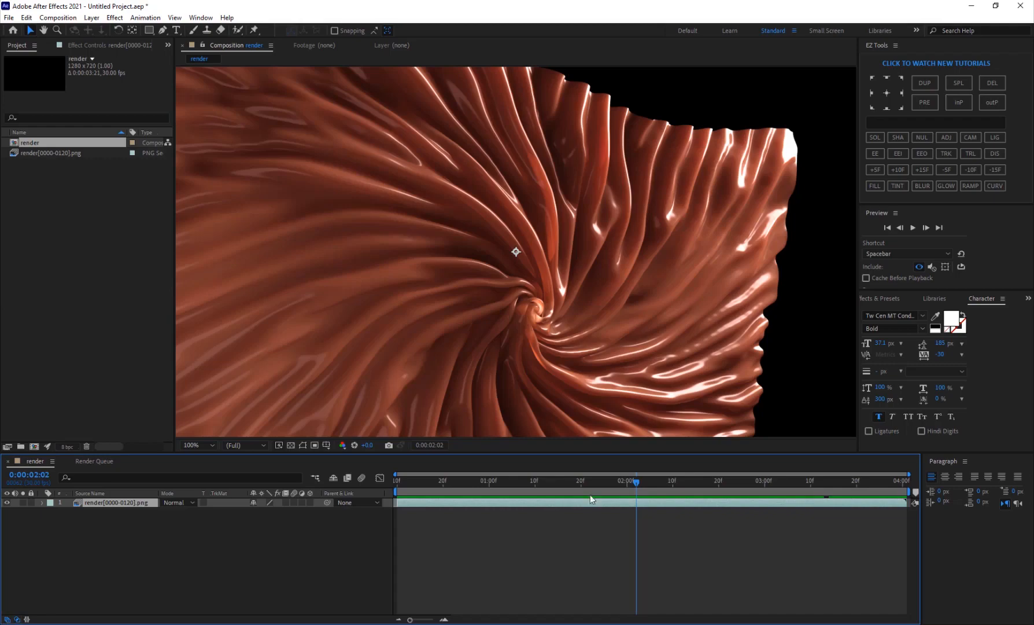
{"action": "left_click_drag", "start_coordinate": [590, 486], "coordinate": [736, 488]}
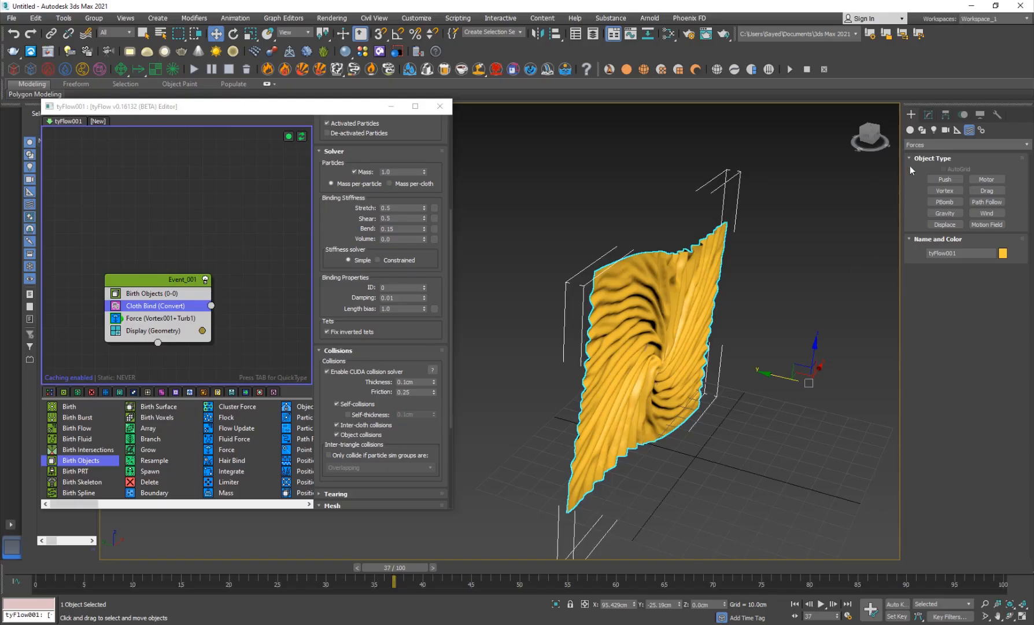
Return to 3ds Max and switch object creation to geometry, choosing the Windows category.
{"action": "left_click", "coordinate": [910, 130]}
{"action": "left_click", "coordinate": [926, 145]}
{"action": "left_click", "coordinate": [924, 165]}
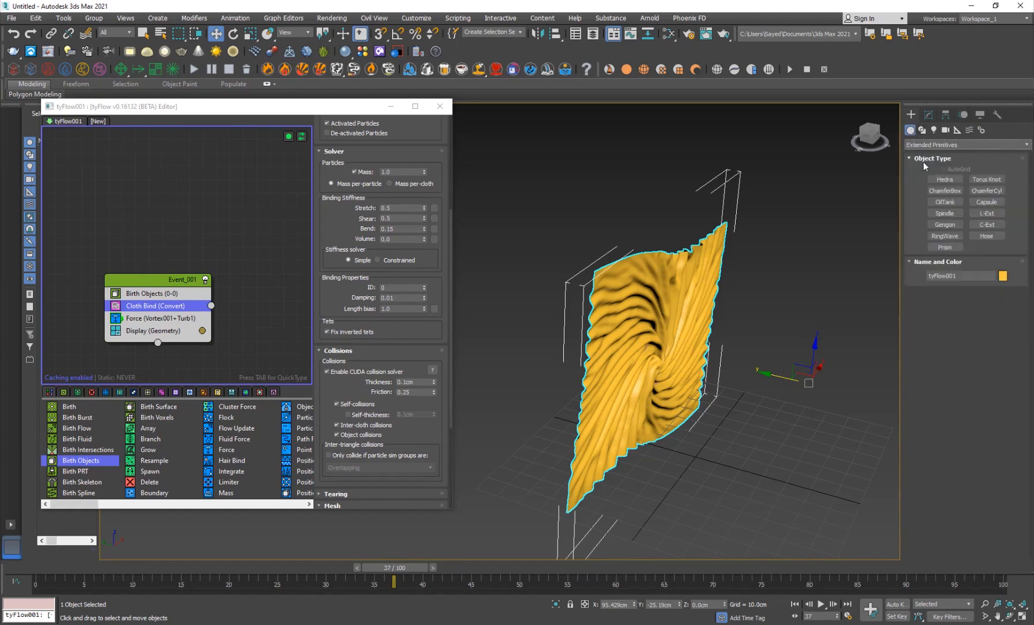
{"action": "left_click", "coordinate": [992, 184]}
Close the tyFlow editor, clear the selection and rewind the simulation to frame 0 in the four-viewport layout.
{"action": "left_click", "coordinate": [439, 106]}
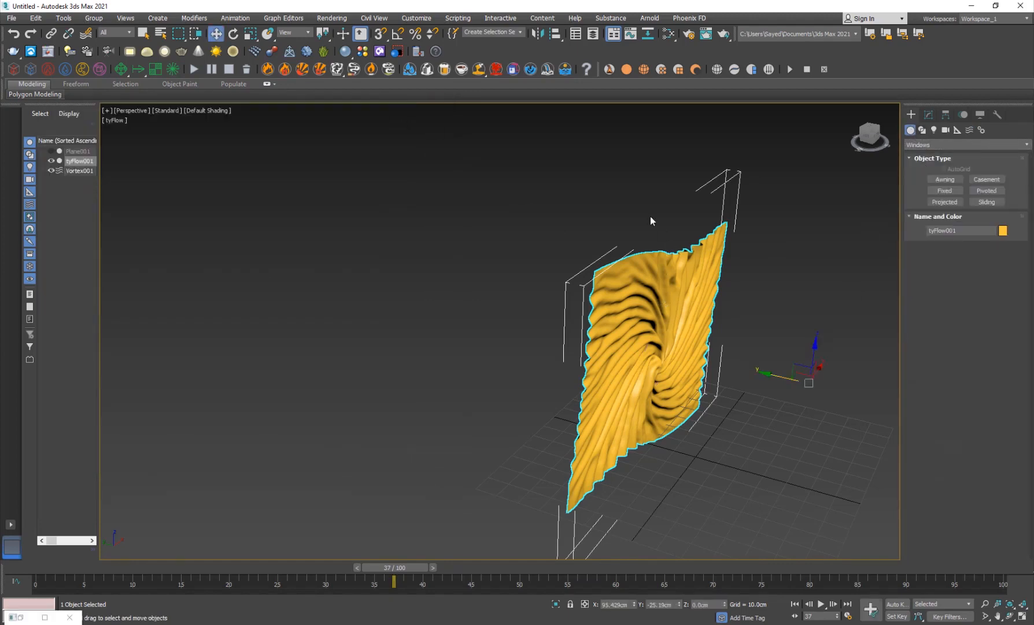
{"action": "mouse_move", "coordinate": [655, 235]}
{"action": "middle_mouse_down"}
{"action": "mouse_move", "coordinate": [643, 235]}
{"action": "mouse_move", "coordinate": [667, 252]}
{"action": "middle_mouse_up"}
{"action": "left_click", "coordinate": [548, 215]}
{"action": "key", "text": "alt+w"}
{"action": "left_click_drag", "start_coordinate": [134, 568], "coordinate": [29, 570]}
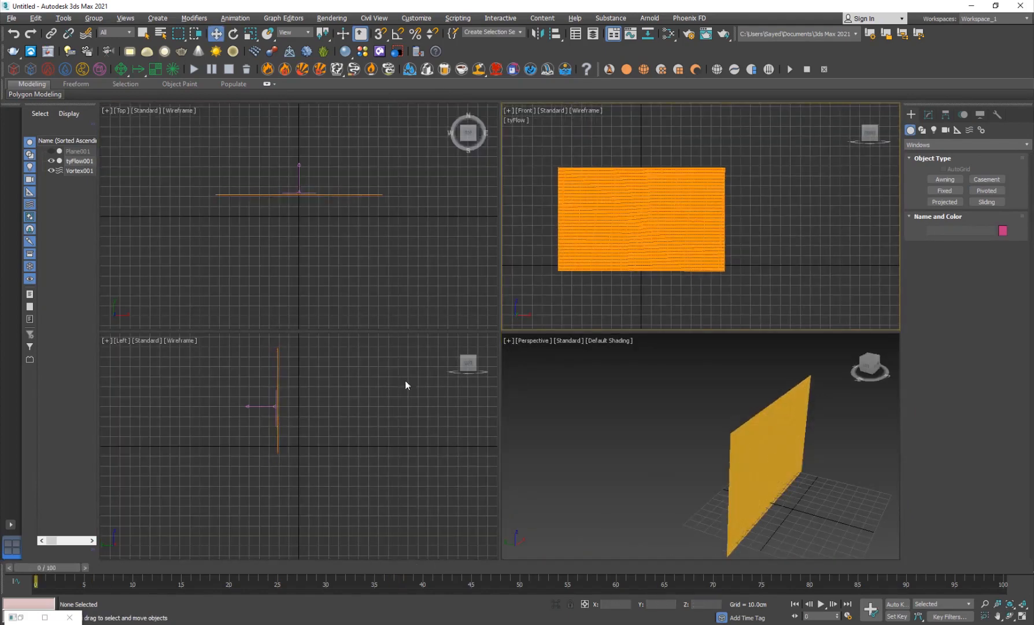
Switch geometry creation to the Extended Primitives category.
{"action": "left_click", "coordinate": [922, 145]}
{"action": "left_click", "coordinate": [931, 168]}
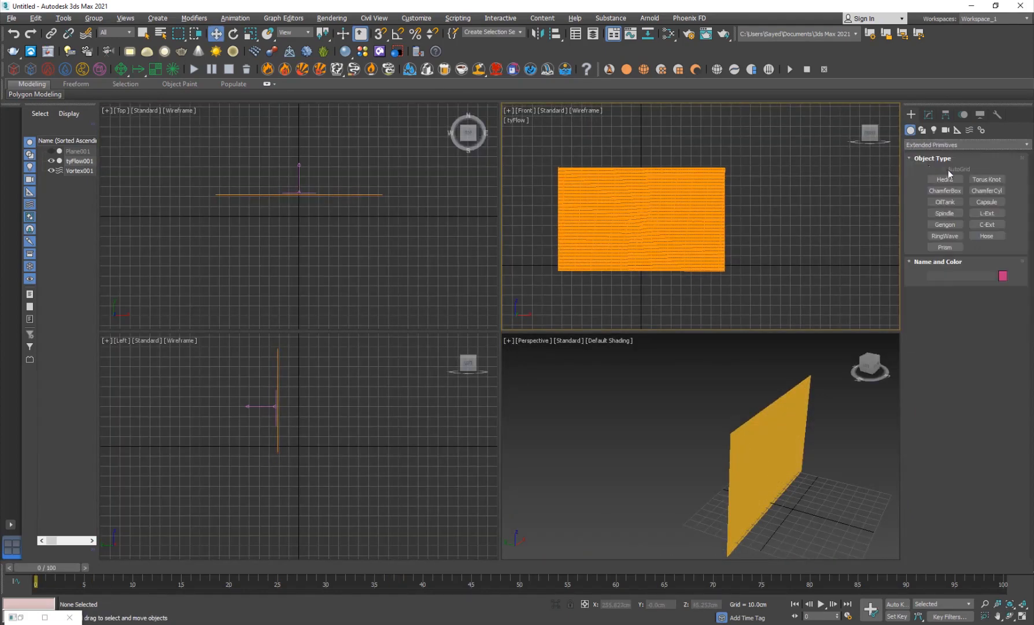
{"action": "left_click", "coordinate": [987, 180]}
{"action": "left_click_drag", "start_coordinate": [641, 222], "coordinate": [667, 229]}
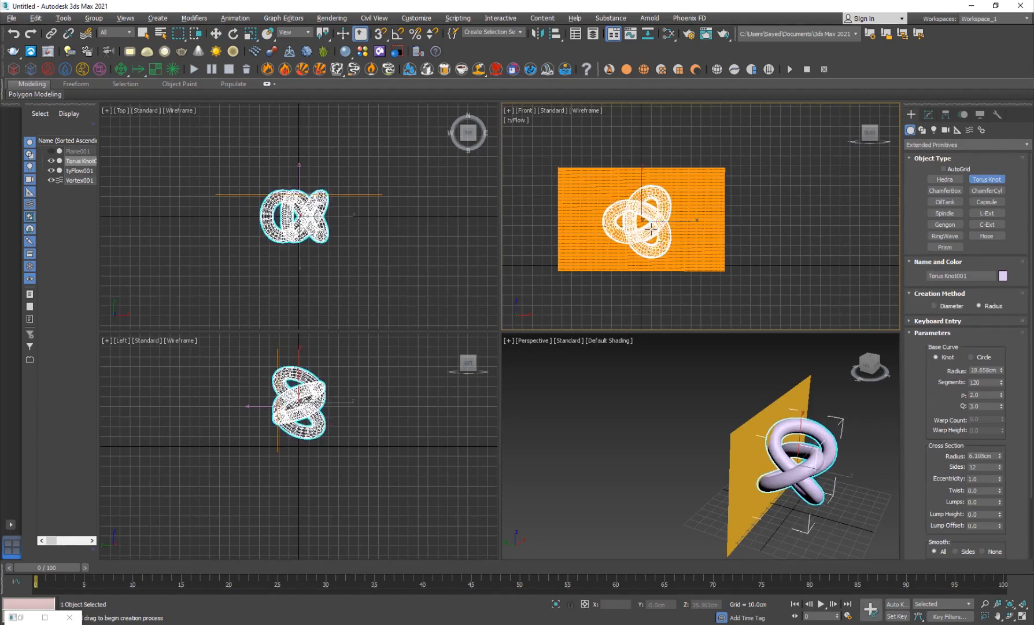
{"action": "right_click", "coordinate": [815, 423]}
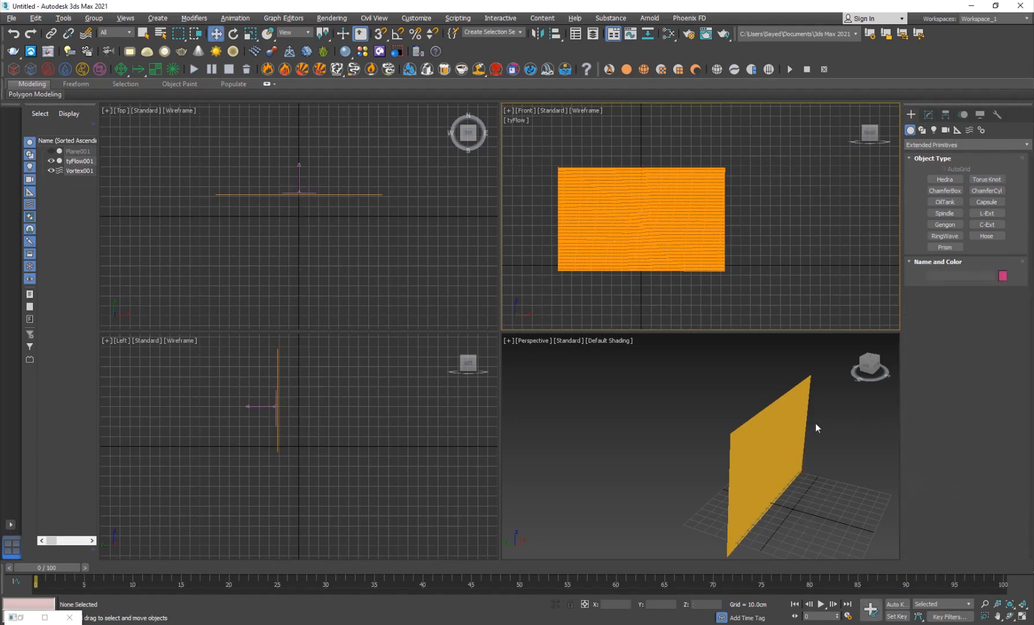
Create a torus knot with a radius of about 23 cm over the centre of the cloth in the Front view.
{"action": "left_click", "coordinate": [987, 179]}
{"action": "left_click_drag", "start_coordinate": [640, 222], "coordinate": [661, 236]}
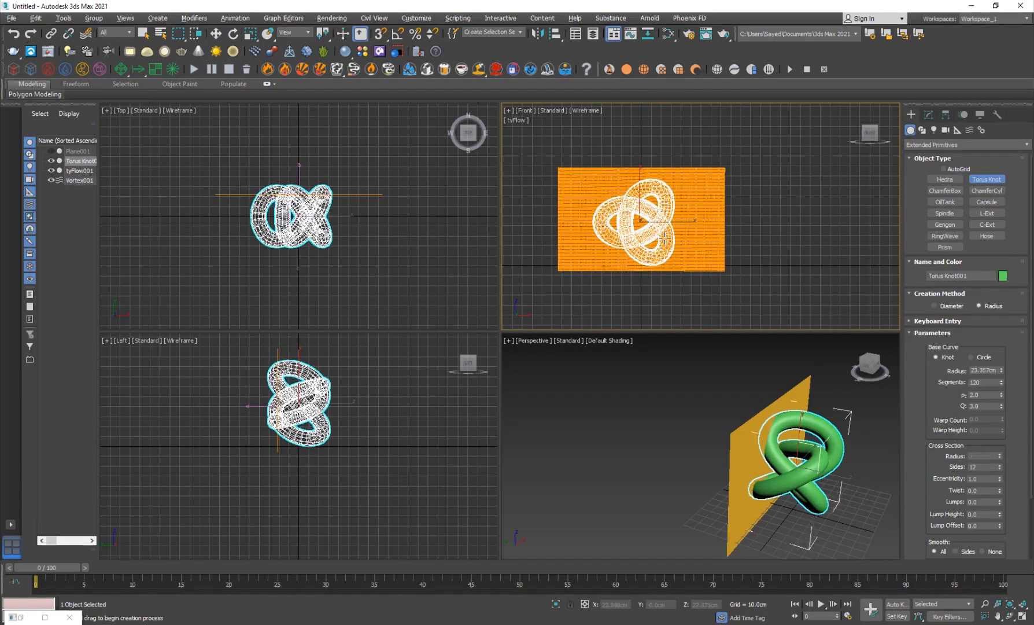
{"action": "right_click", "coordinate": [887, 441]}
Scale the torus knot down uniformly and move it along Y to about 92 cm, well clear of the cloth.
{"action": "key", "text": "alt+w"}
{"action": "middle_click_drag", "start_coordinate": [690, 462], "coordinate": [689, 384], "text": "alt"}
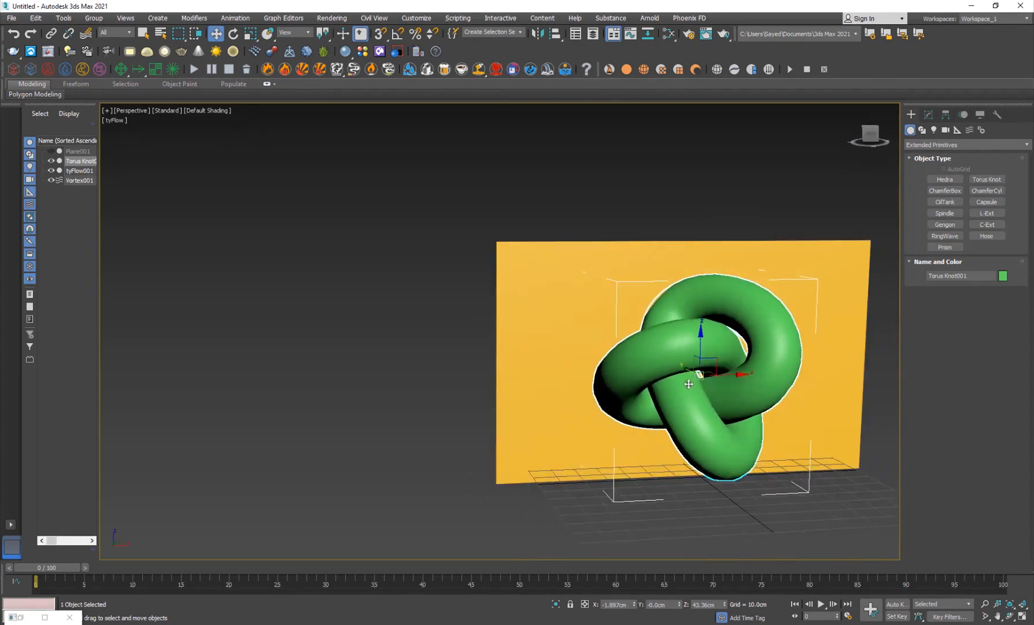
{"action": "key", "text": "r"}
{"action": "left_click_drag", "start_coordinate": [703, 367], "coordinate": [625, 399]}
{"action": "key", "text": "w"}
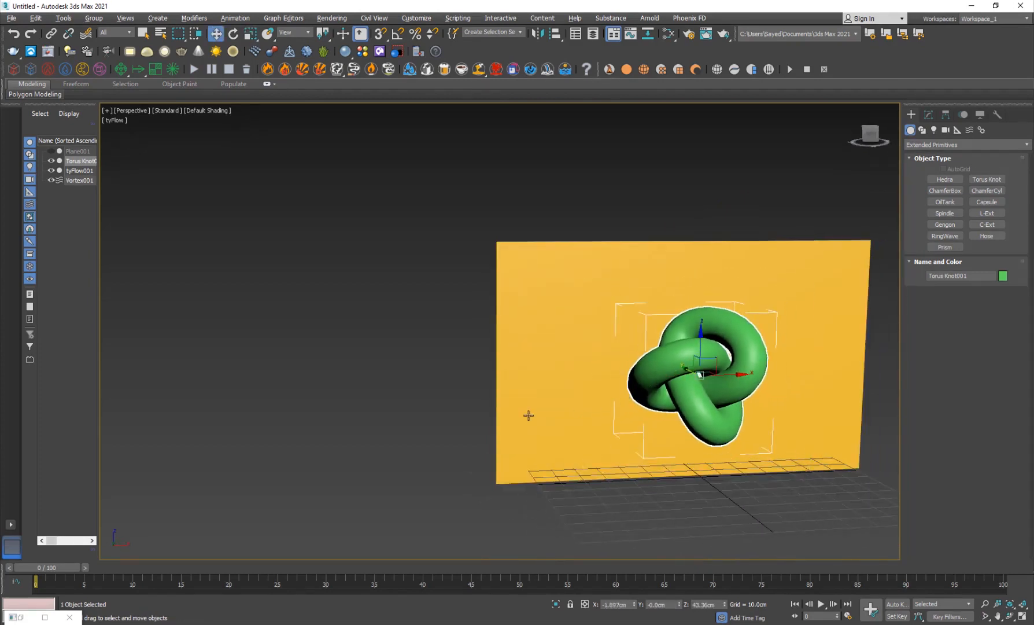
{"action": "middle_click_drag", "start_coordinate": [528, 415], "coordinate": [646, 379], "text": "alt"}
{"action": "left_click_drag", "start_coordinate": [658, 369], "coordinate": [444, 360]}
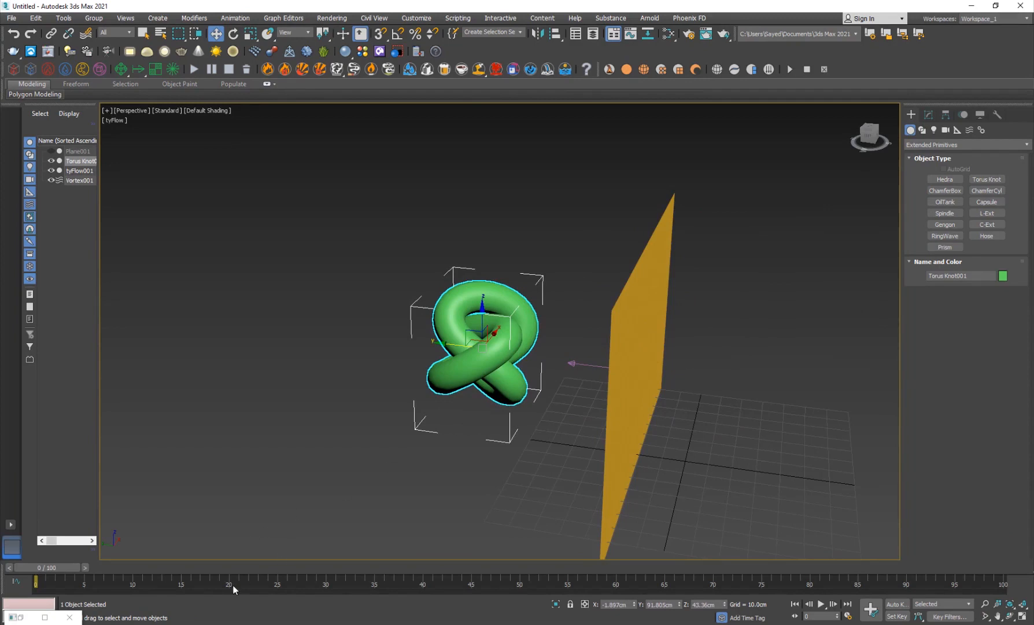
Animate the torus knot with Auto Key from frame 0 to 59, moving it along Y through the cloth to about 10 cm.
{"action": "key", "text": "n"}
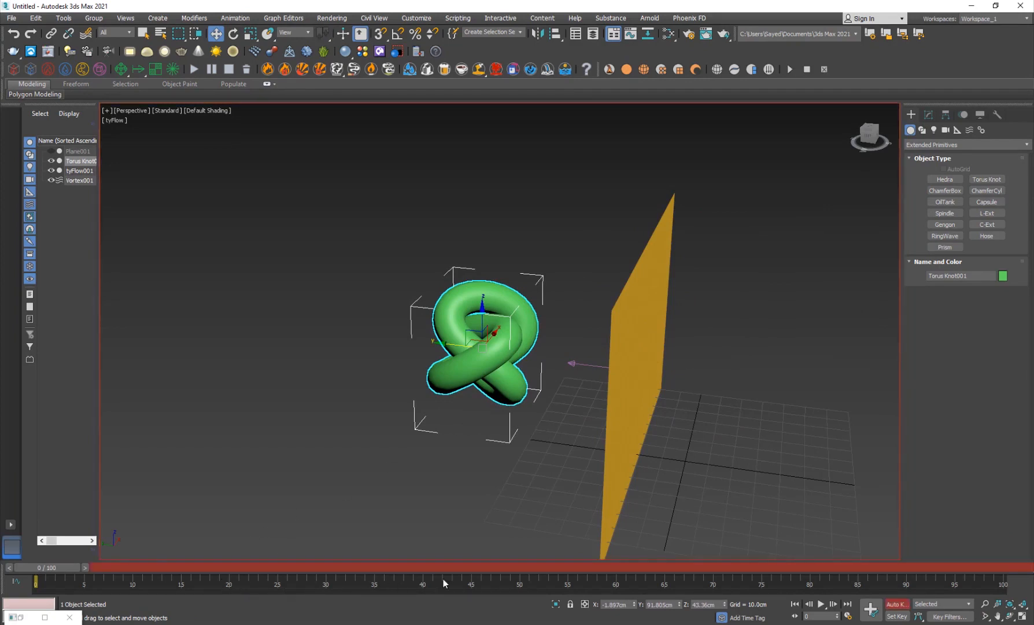
{"action": "left_click", "coordinate": [576, 567]}
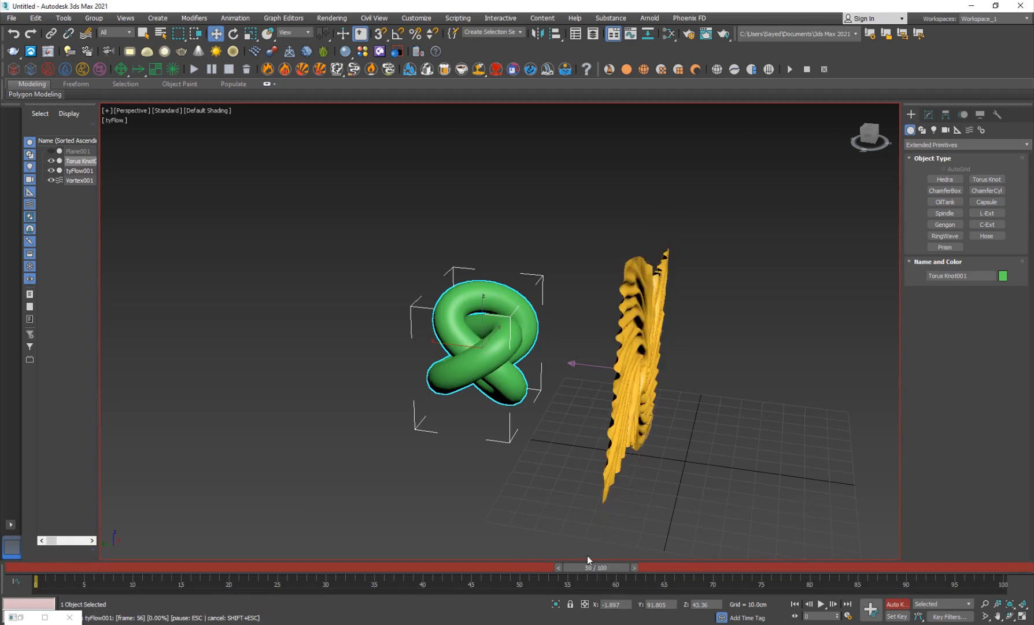
{"action": "left_click_drag", "start_coordinate": [448, 346], "coordinate": [634, 371]}
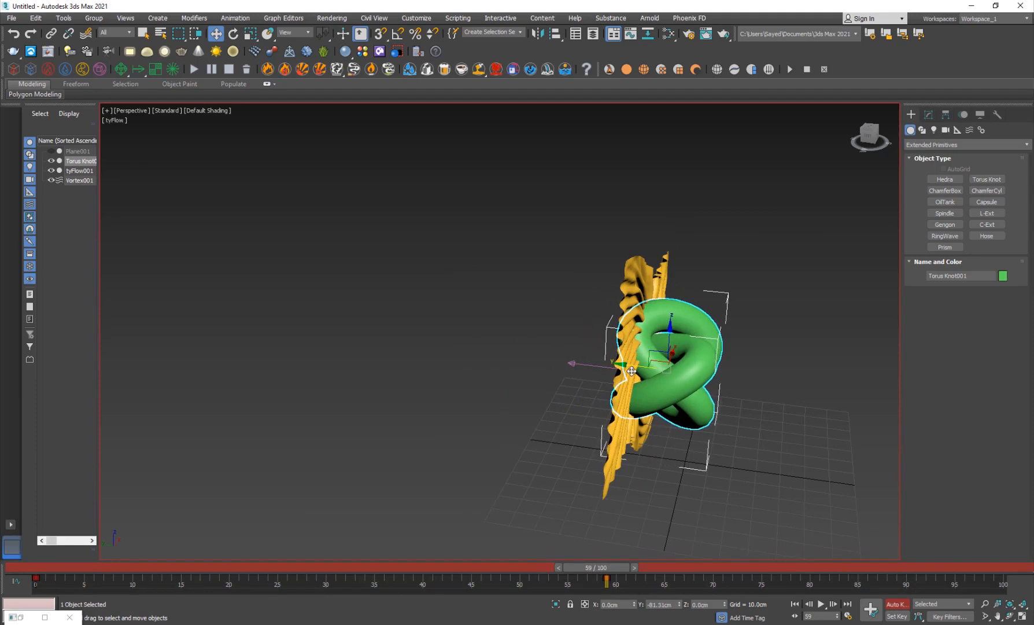
{"action": "middle_click_drag", "start_coordinate": [517, 412], "coordinate": [465, 406], "text": "alt"}
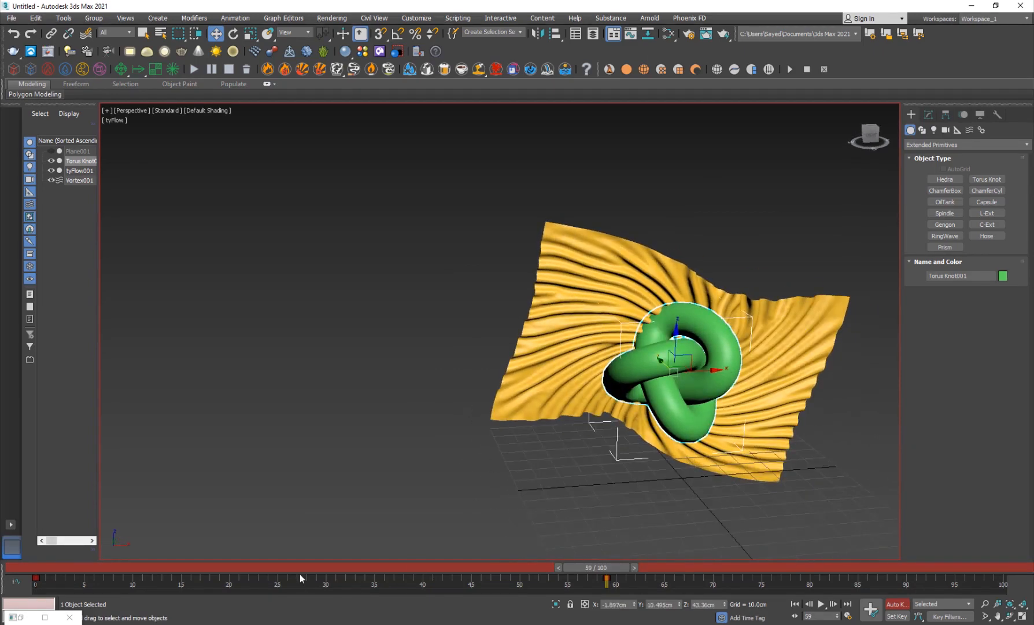
{"action": "mouse_move", "coordinate": [292, 567]}
{"action": "left_mouse_down"}
{"action": "mouse_move", "coordinate": [272, 567]}
{"action": "mouse_move", "coordinate": [422, 568]}
{"action": "mouse_move", "coordinate": [277, 567]}
{"action": "left_mouse_up"}
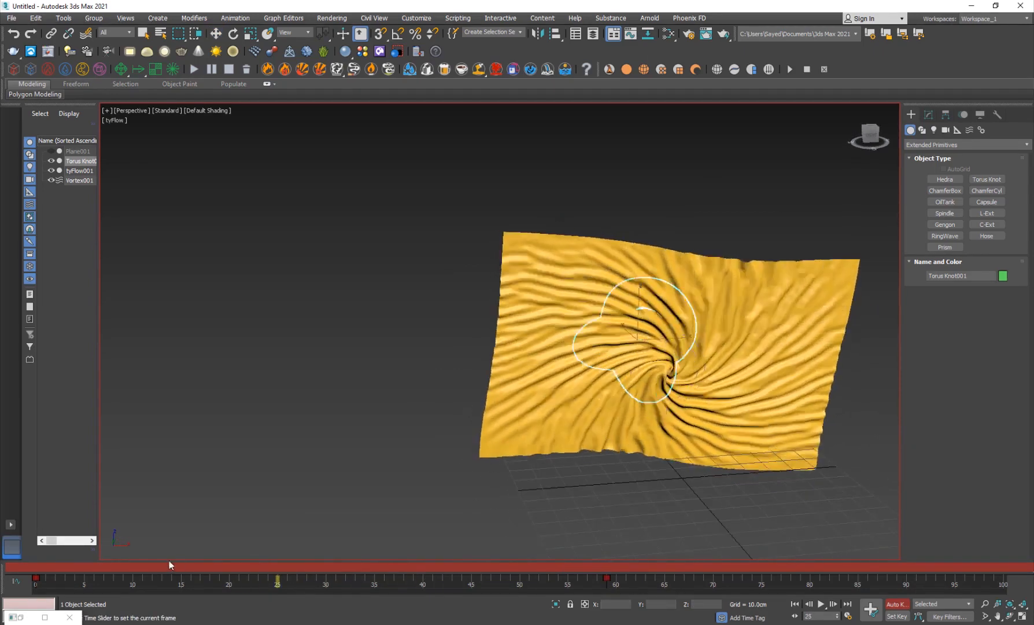
{"action": "left_click_drag", "start_coordinate": [170, 564], "coordinate": [129, 567]}
{"action": "left_click", "coordinate": [897, 603]}
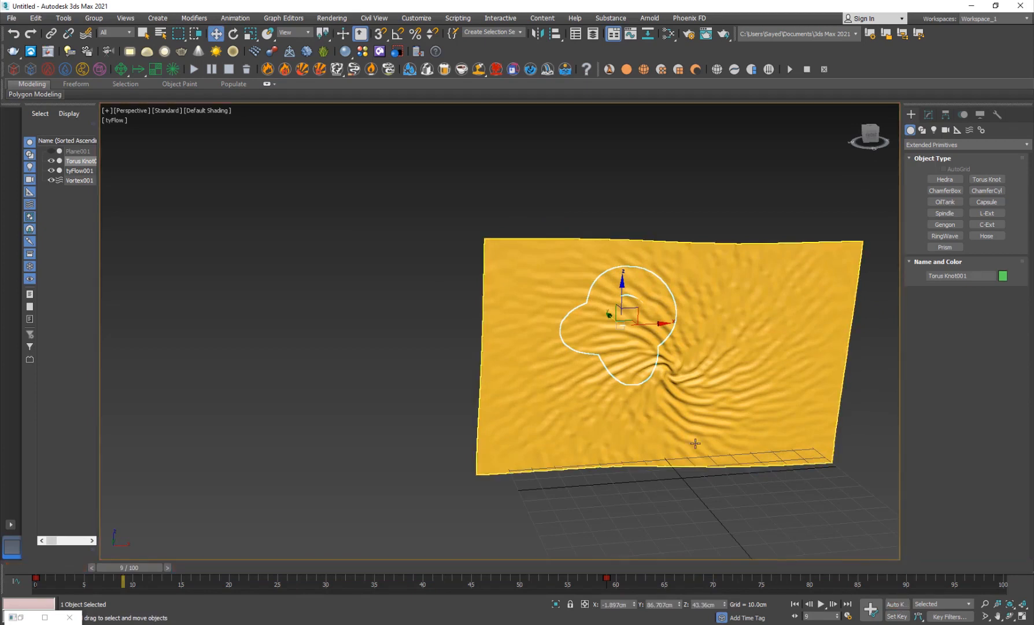
Add a Collision operator below Force in Event_001, using the torus knot as collider and Shape radius as its collision radius.
{"action": "middle_click_drag", "start_coordinate": [509, 422], "coordinate": [403, 476], "text": "alt"}
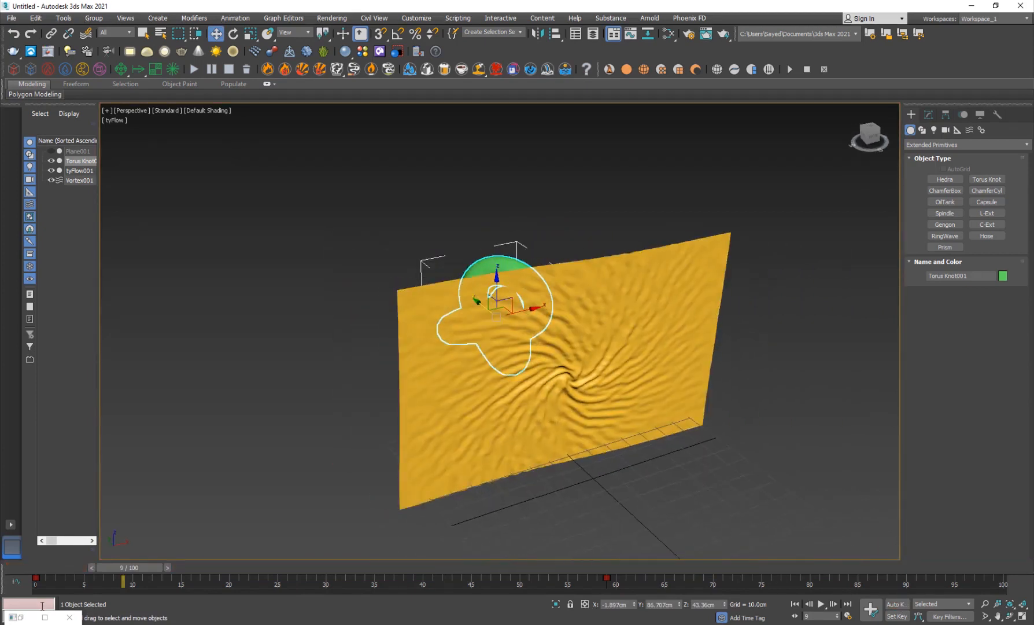
{"action": "left_click", "coordinate": [46, 617]}
{"action": "left_click_drag", "start_coordinate": [137, 5], "coordinate": [114, 150]}
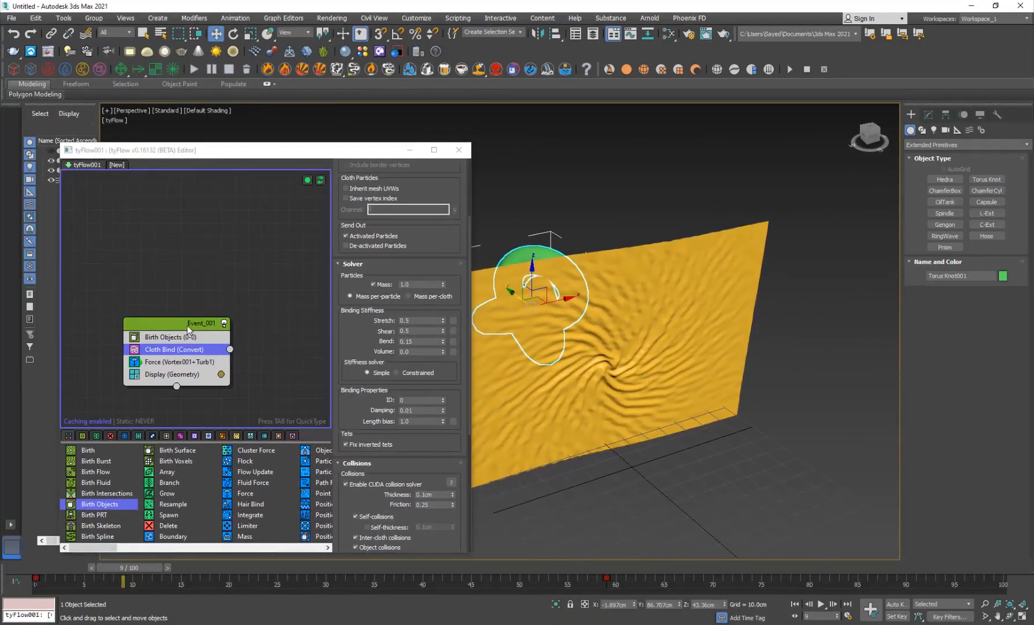
{"action": "key", "text": "Tab"}
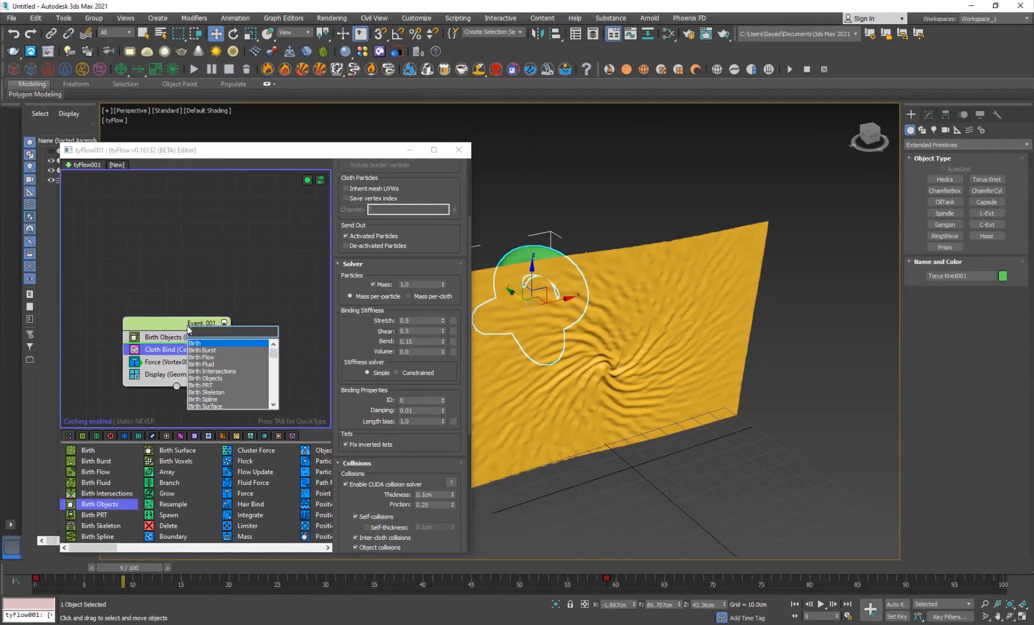
{"action": "type", "text": "col"}
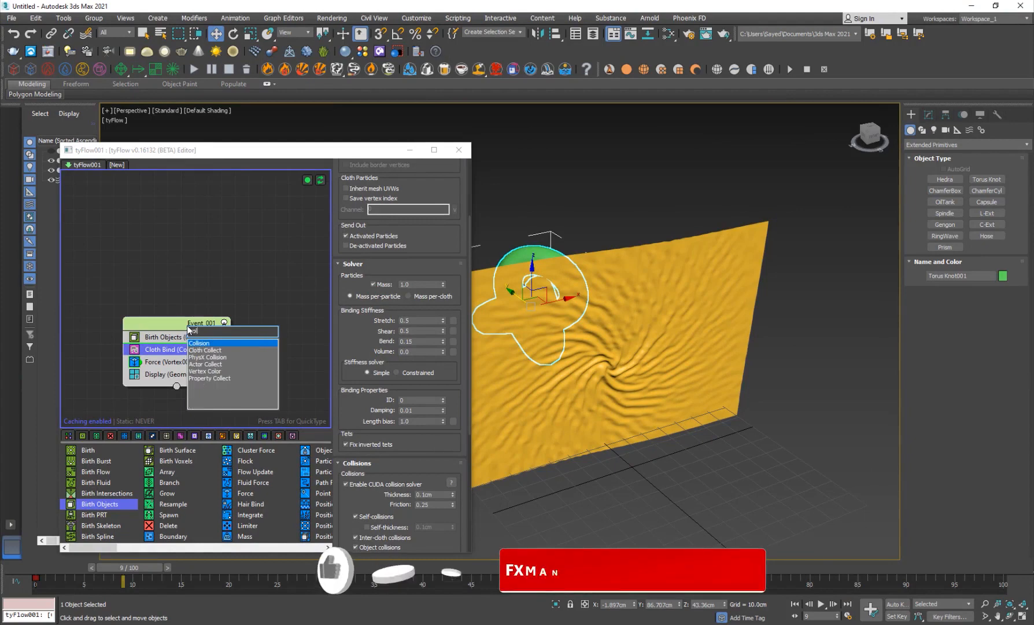
{"action": "key", "text": "Return"}
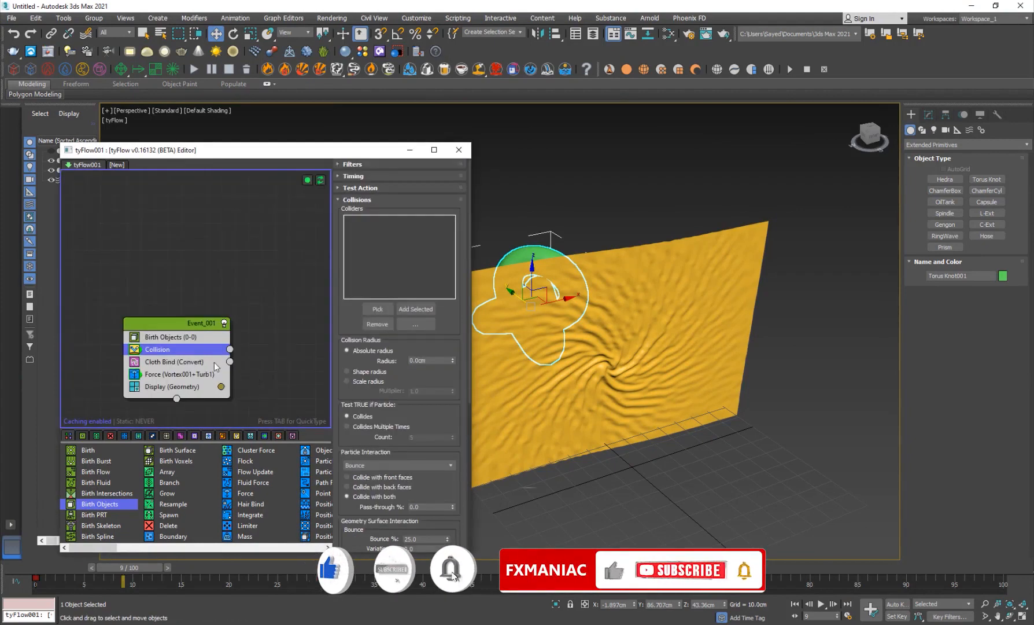
{"action": "left_click_drag", "start_coordinate": [199, 349], "coordinate": [195, 384]}
{"action": "left_click", "coordinate": [377, 309]}
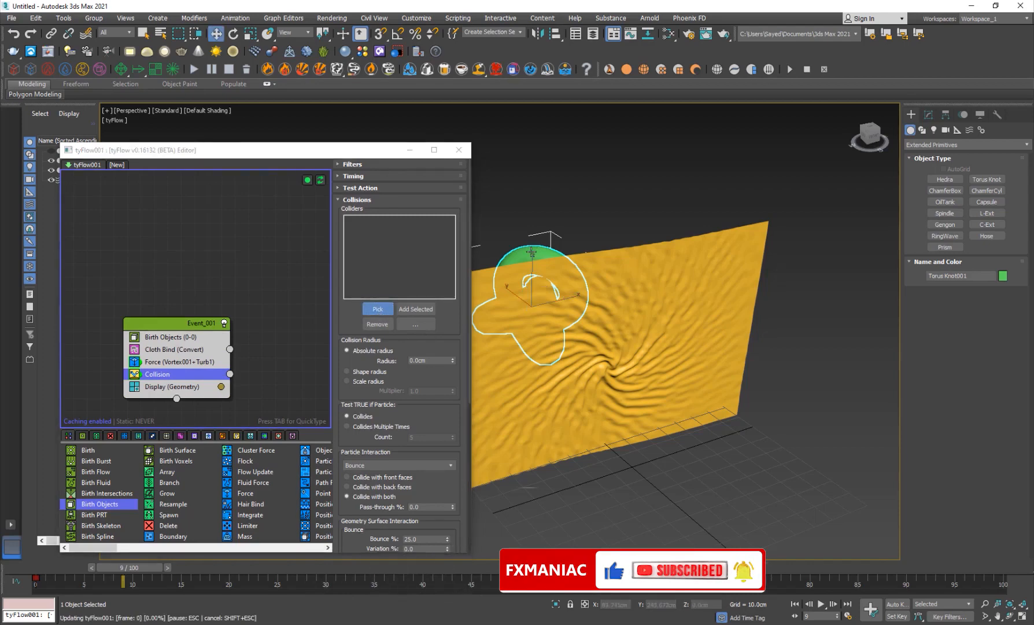
{"action": "left_click", "coordinate": [368, 373]}
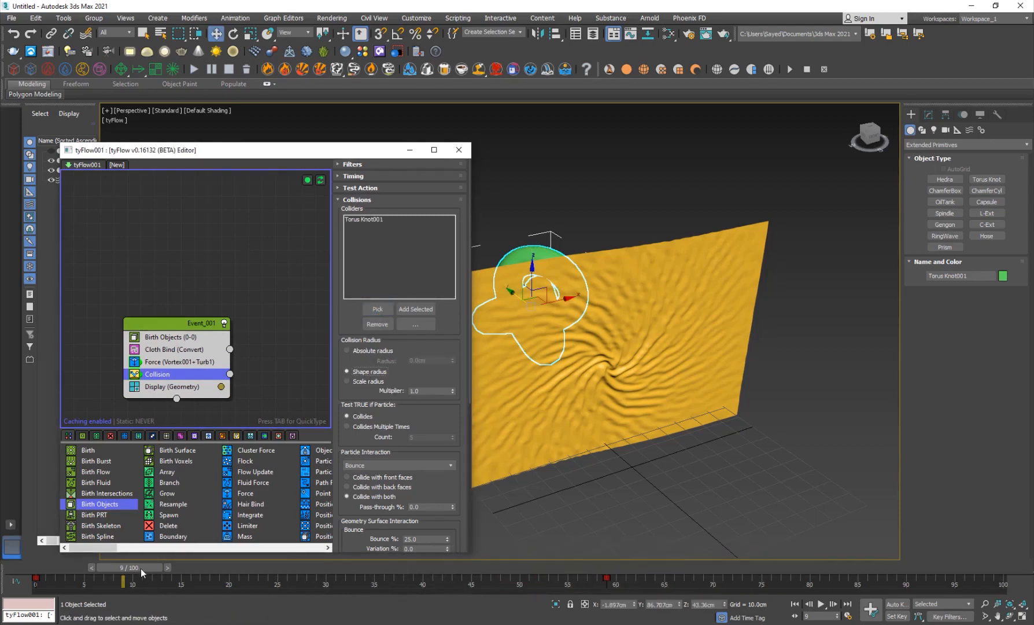
Simulate the cloth collision up to frame 48 and hide the torus knot.
{"action": "left_click_drag", "start_coordinate": [140, 568], "coordinate": [523, 581]}
{"action": "left_click", "coordinate": [675, 499]}
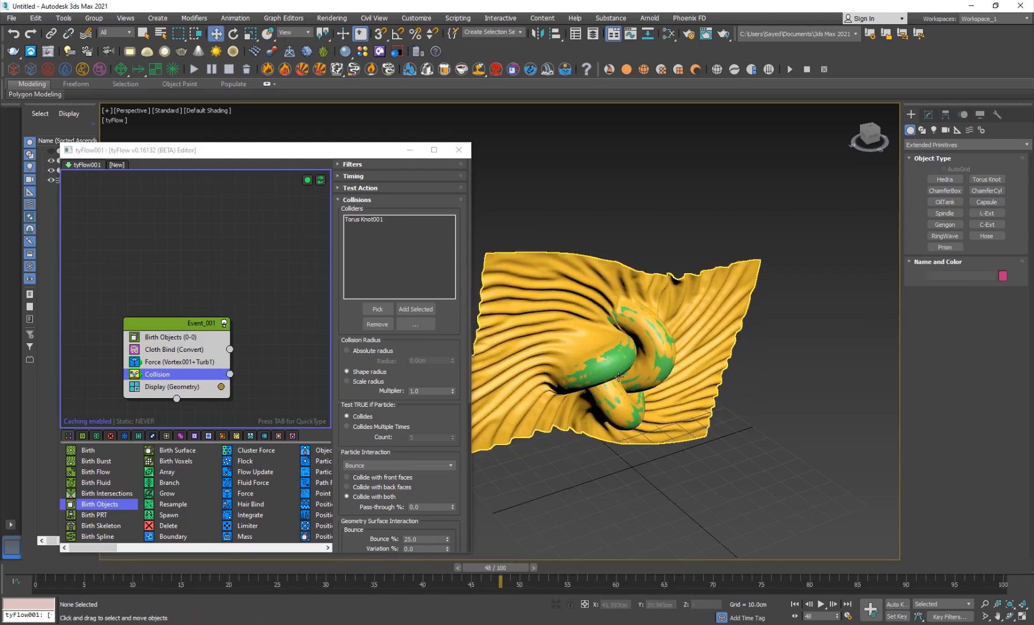
{"action": "right_click", "coordinate": [618, 377]}
{"action": "left_click", "coordinate": [653, 339]}
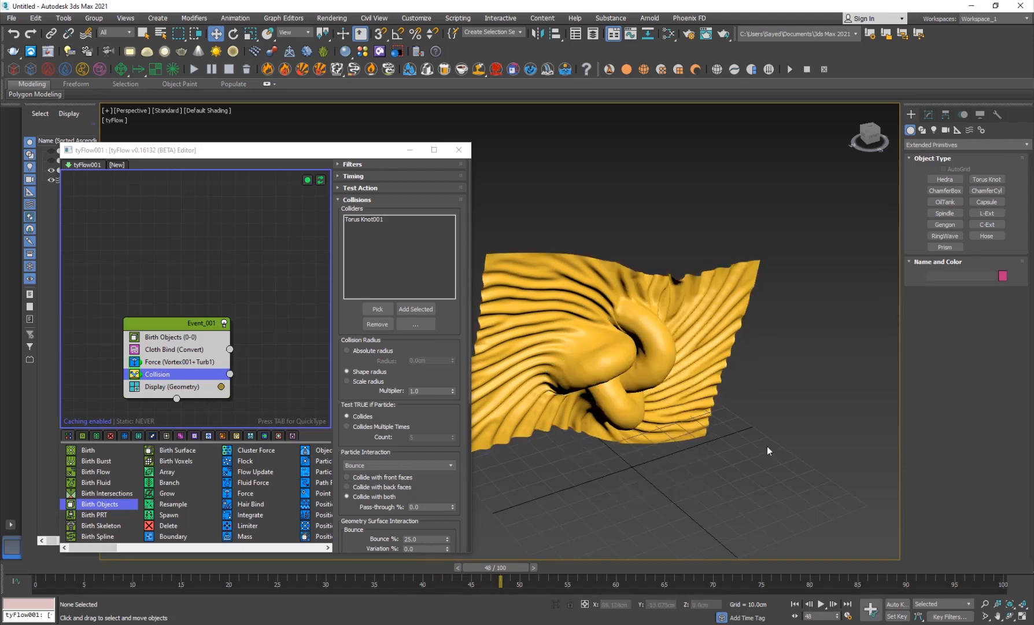
Advance the simulation to frame 56 and examine from several angles how the cloth wraps around the hidden knot.
{"action": "middle_click_drag", "start_coordinate": [641, 437], "coordinate": [578, 420], "text": "alt"}
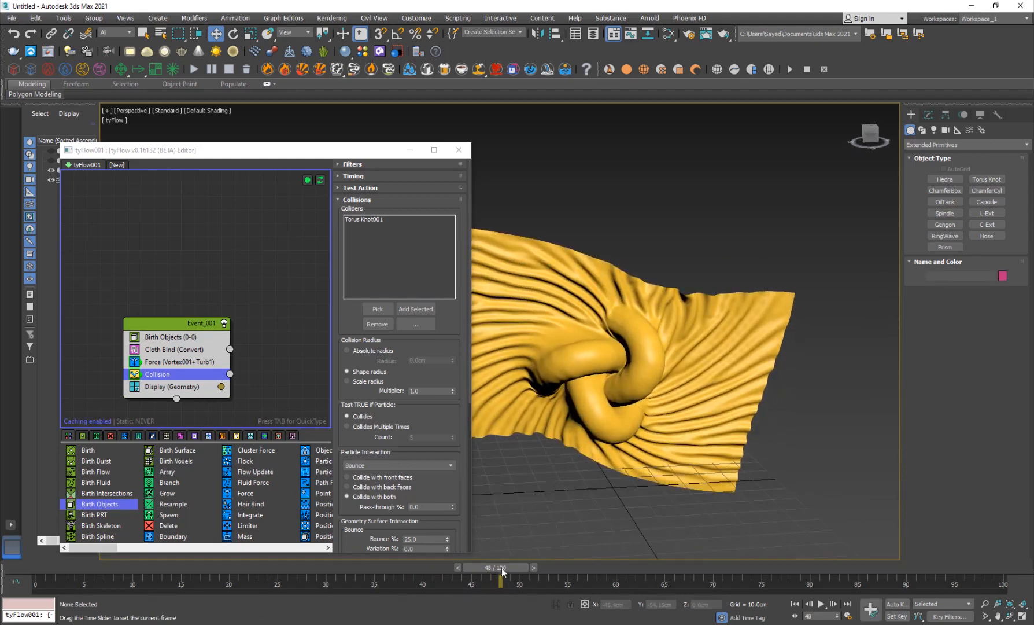
{"action": "left_click_drag", "start_coordinate": [502, 571], "coordinate": [570, 571]}
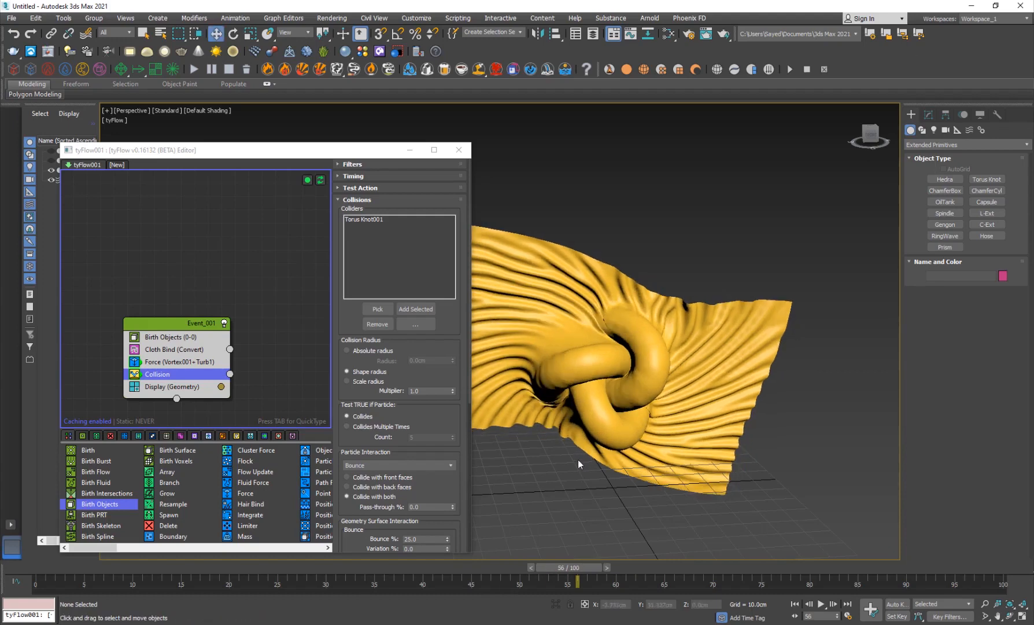
{"action": "middle_click_drag", "start_coordinate": [579, 461], "coordinate": [708, 448], "text": "alt"}
{"action": "scroll", "coordinate": [607, 413], "scroll_direction": "up", "scroll_amount": 5}
{"action": "scroll", "coordinate": [607, 413], "scroll_direction": "down", "scroll_amount": 5}
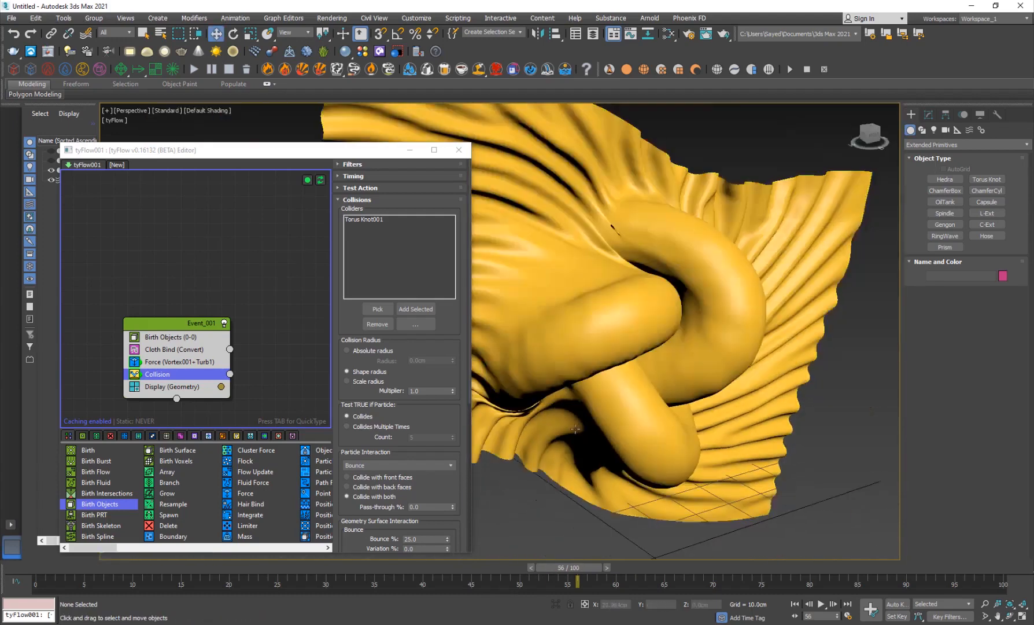
{"action": "middle_click_drag", "start_coordinate": [605, 375], "coordinate": [646, 323], "text": "alt"}
Set the time step of the cloth's tyFlow object to 1/8 Frame.
{"action": "left_click", "coordinate": [648, 326]}
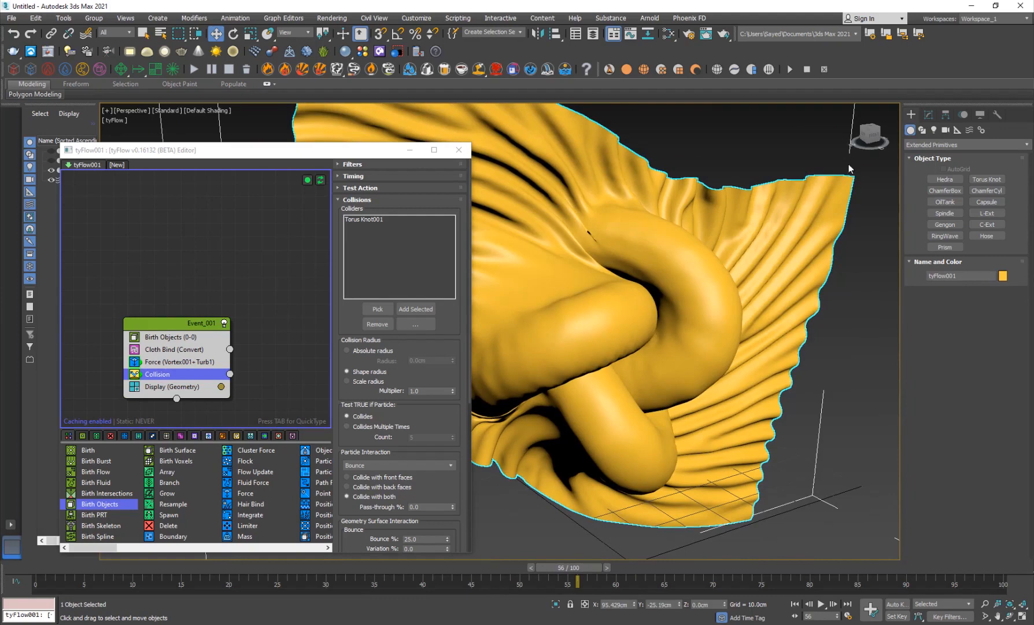
{"action": "left_click", "coordinate": [944, 115]}
{"action": "left_click", "coordinate": [929, 116]}
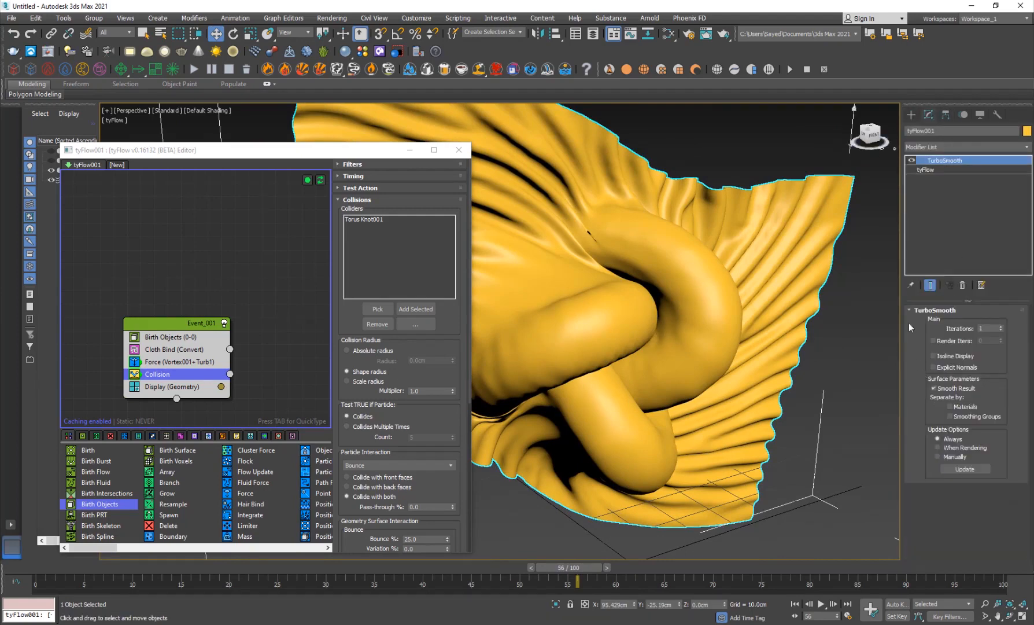
{"action": "left_click", "coordinate": [926, 169]}
{"action": "scroll", "coordinate": [952, 422], "scroll_direction": "down", "scroll_amount": 3}
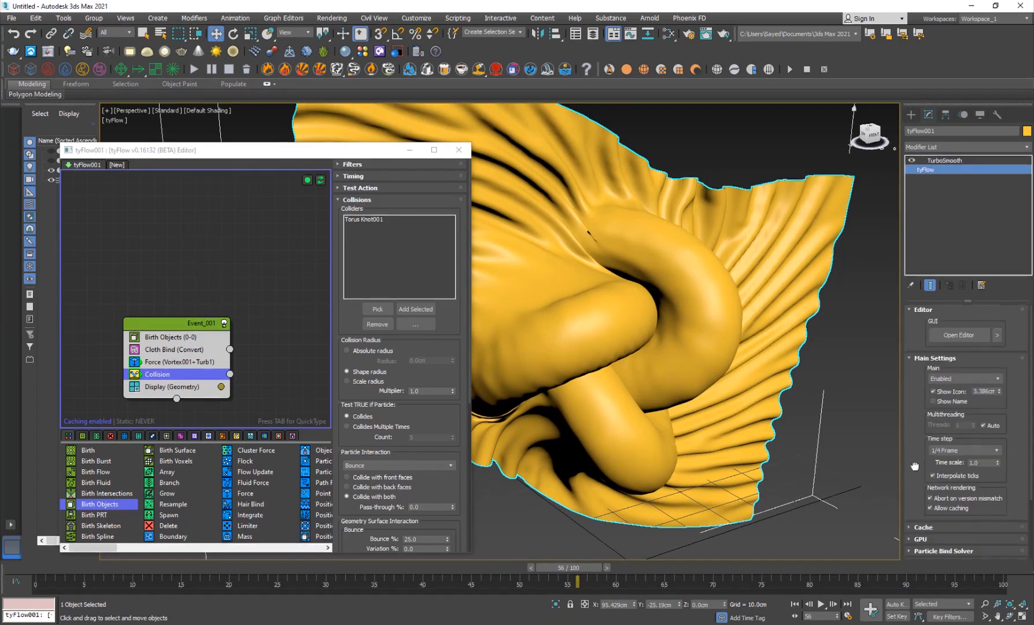
{"action": "left_click", "coordinate": [952, 413]}
{"action": "left_click", "coordinate": [946, 451]}
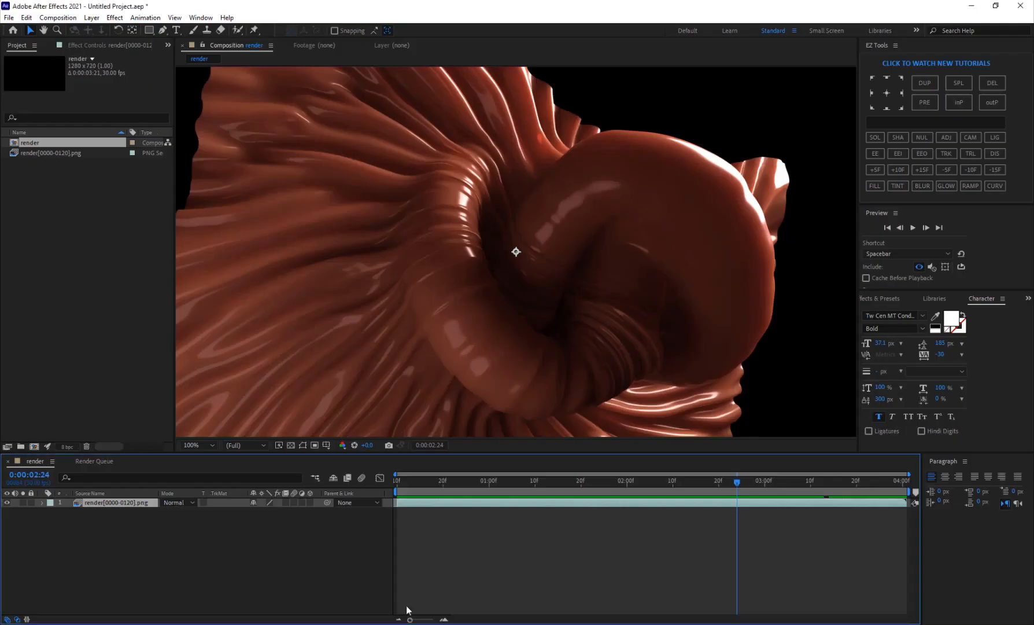
Switch to After Effects and scrub back and forth through the rendered cloth collision sequence.
{"action": "left_click_drag", "start_coordinate": [530, 480], "coordinate": [728, 492]}
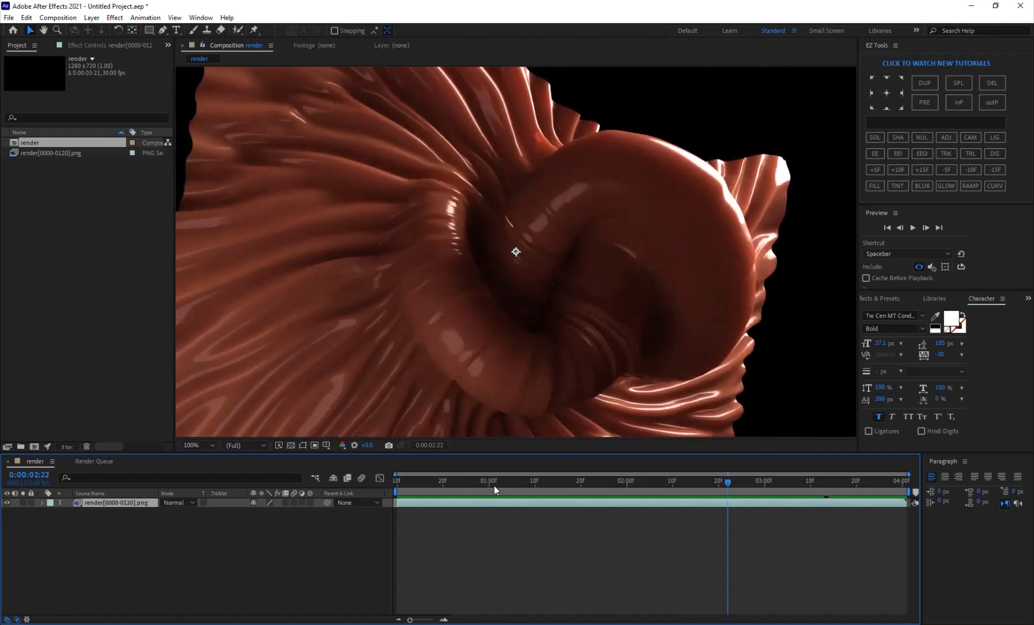
{"action": "left_click_drag", "start_coordinate": [494, 489], "coordinate": [466, 481]}
{"action": "left_click_drag", "start_coordinate": [553, 489], "coordinate": [801, 483]}
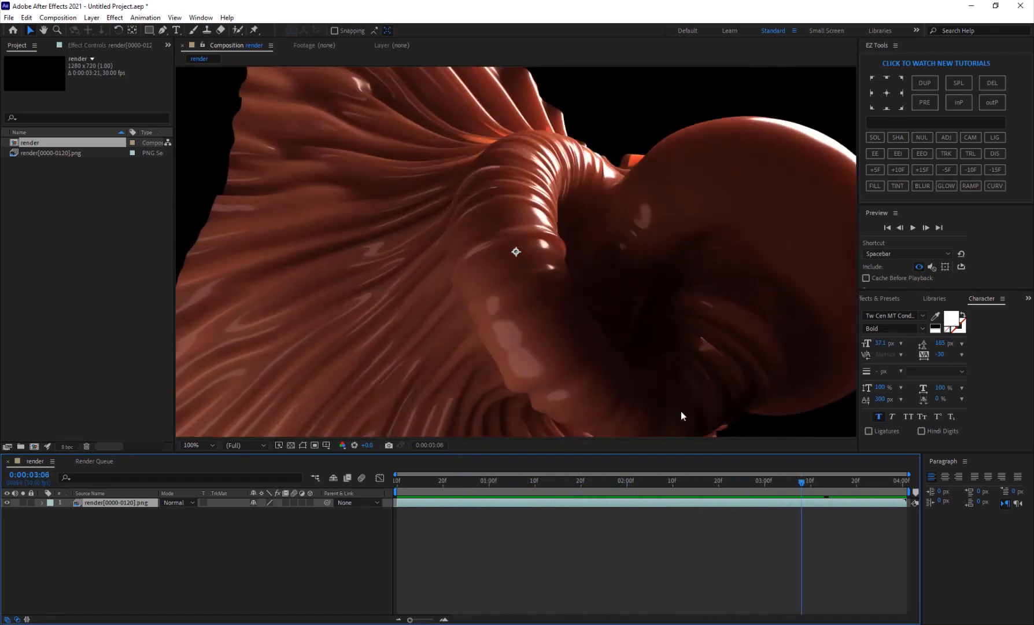
{"action": "left_click_drag", "start_coordinate": [598, 489], "coordinate": [688, 489]}
{"action": "left_click_drag", "start_coordinate": [733, 489], "coordinate": [772, 423]}
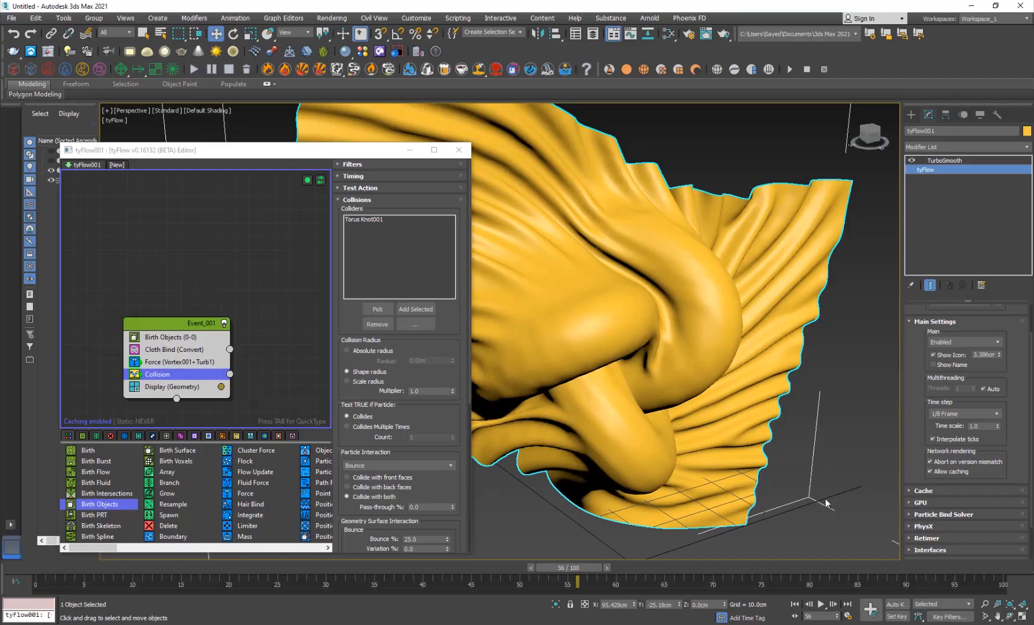
Return to 3ds Max, deselect the cloth, inspect its collision folds closely and scrub the recalculated simulation back to frame 29.
{"action": "left_click", "coordinate": [788, 523]}
{"action": "middle_click_drag", "start_coordinate": [770, 497], "coordinate": [609, 373], "text": "alt"}
{"action": "scroll", "coordinate": [682, 365], "scroll_direction": "down", "scroll_amount": 4}
{"action": "scroll", "coordinate": [596, 404], "scroll_direction": "up", "scroll_amount": 3}
{"action": "scroll", "coordinate": [585, 421], "scroll_direction": "up", "scroll_amount": 3}
{"action": "middle_click_drag", "start_coordinate": [585, 421], "coordinate": [623, 376], "text": "alt"}
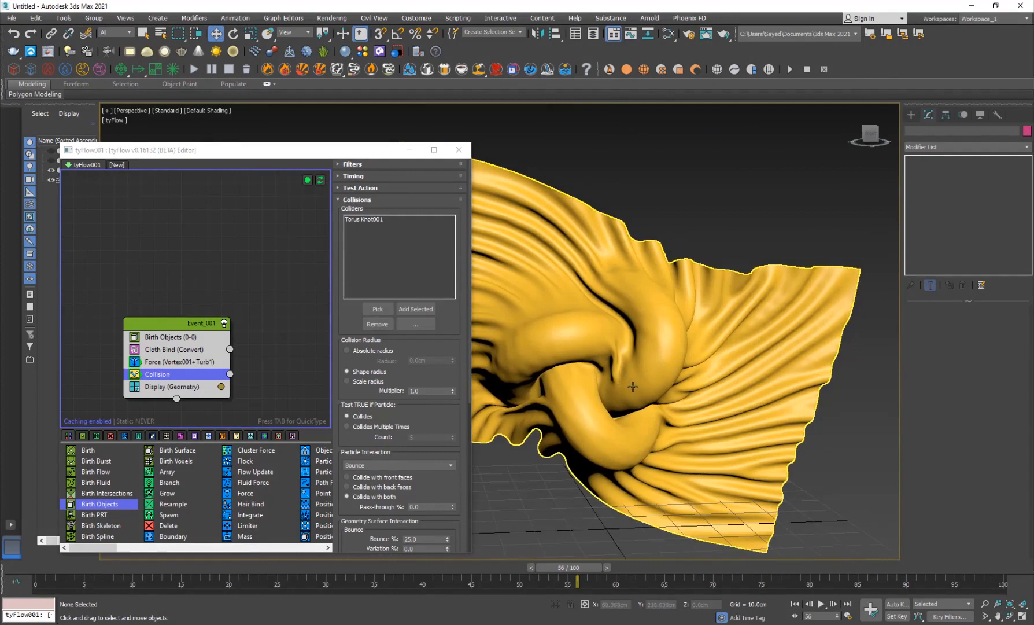
{"action": "left_click_drag", "start_coordinate": [419, 572], "coordinate": [587, 570]}
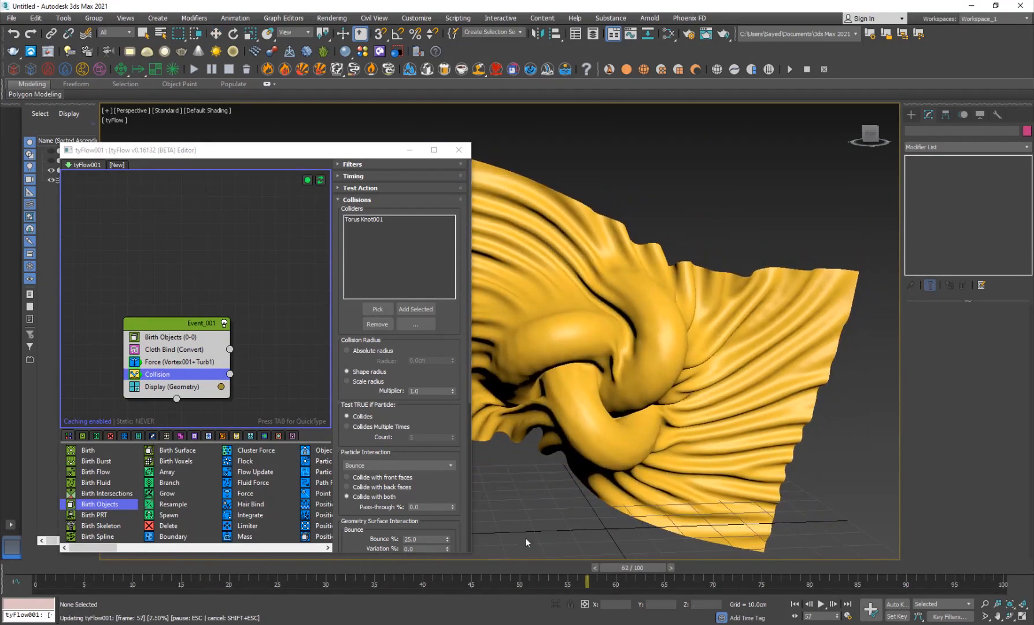
{"action": "left_click_drag", "start_coordinate": [336, 559], "coordinate": [329, 530]}
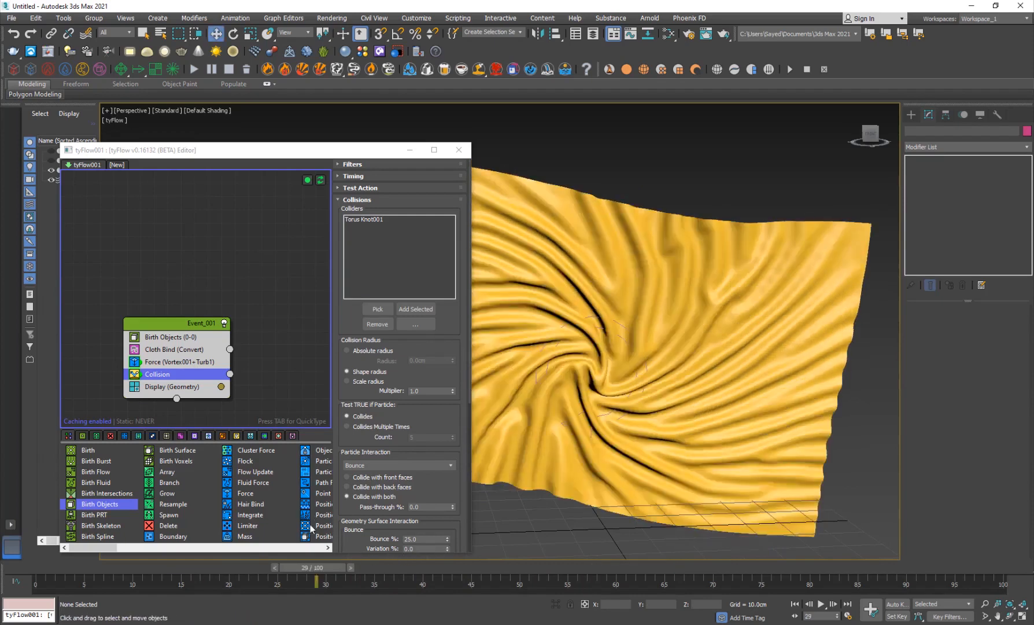
Advance the cloth simulation to frame 54 and examine the folds around the knot from a slightly different angle.
{"action": "left_click_drag", "start_coordinate": [331, 572], "coordinate": [557, 569]}
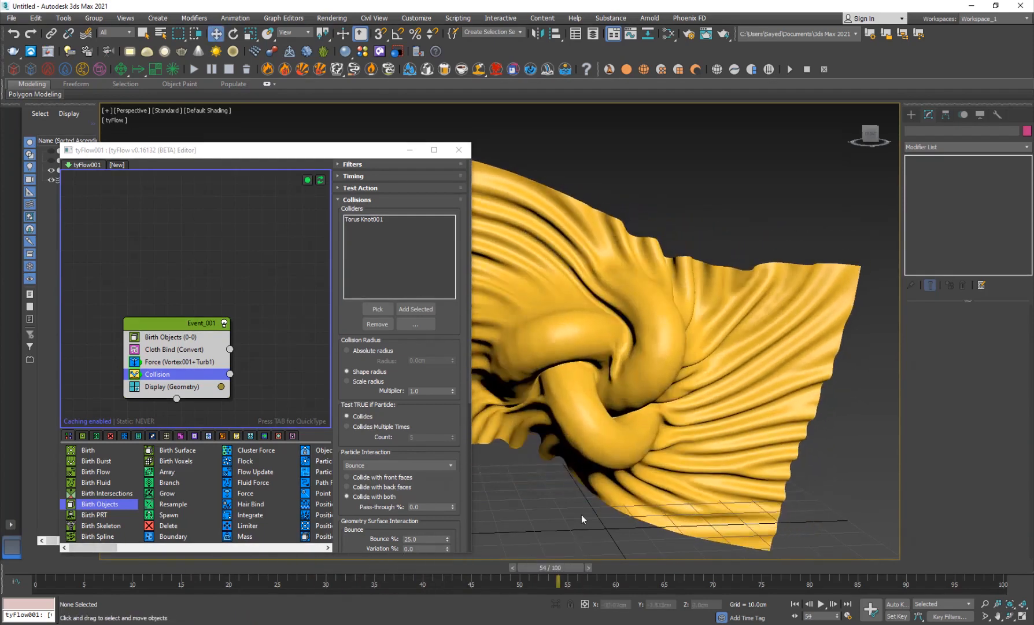
{"action": "mouse_move", "coordinate": [610, 431]}
{"action": "middle_mouse_down", "text": "alt"}
{"action": "mouse_move", "coordinate": [515, 434]}
{"action": "mouse_move", "coordinate": [601, 428]}
{"action": "middle_mouse_up", "text": "alt"}
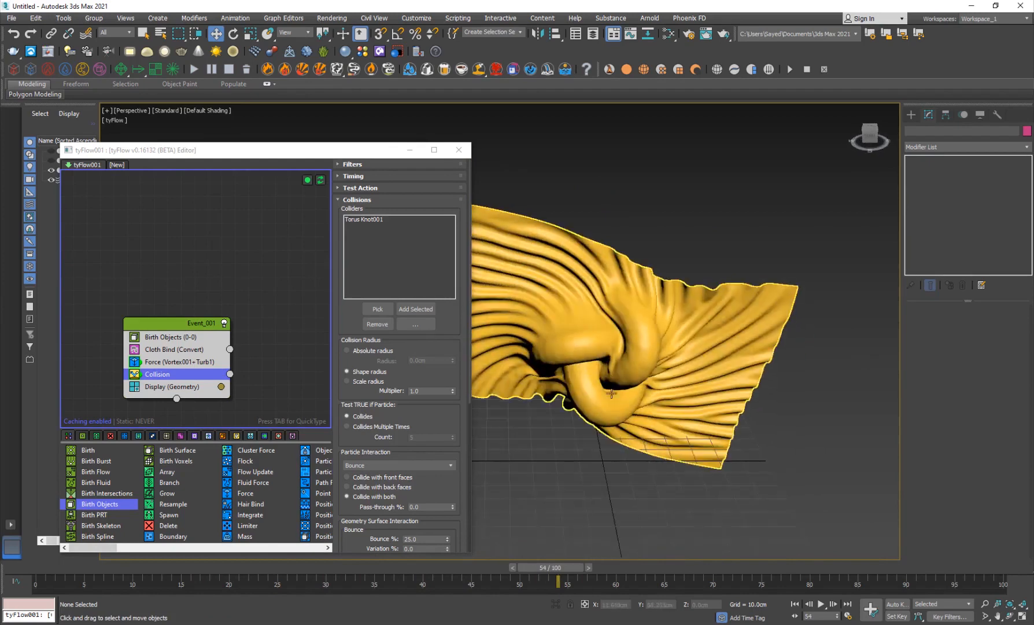
{"action": "middle_click_drag", "start_coordinate": [580, 382], "coordinate": [572, 396]}
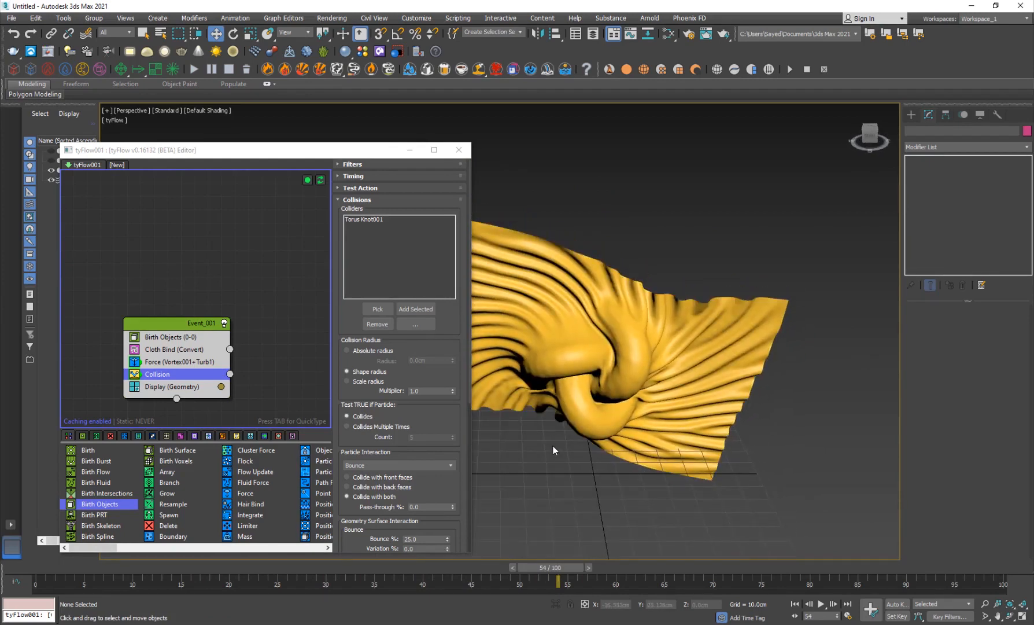
Show the Cloth Bind operator's settings, scrub the simulation back and forth to frame 42, and inspect the knot pushing into the cloth.
{"action": "left_click", "coordinate": [163, 352]}
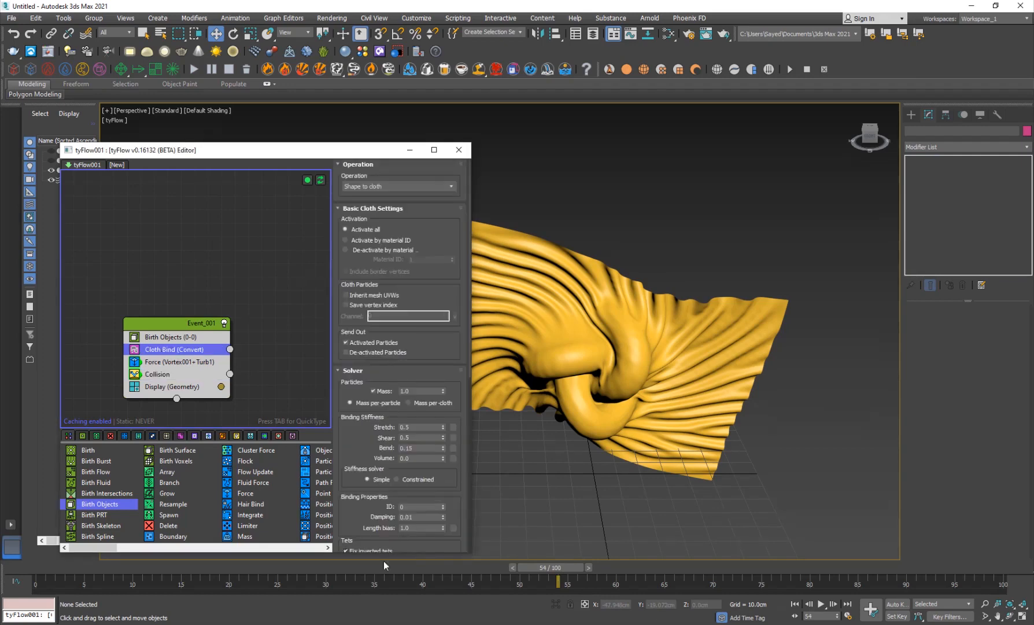
{"action": "left_click_drag", "start_coordinate": [385, 567], "coordinate": [355, 567]}
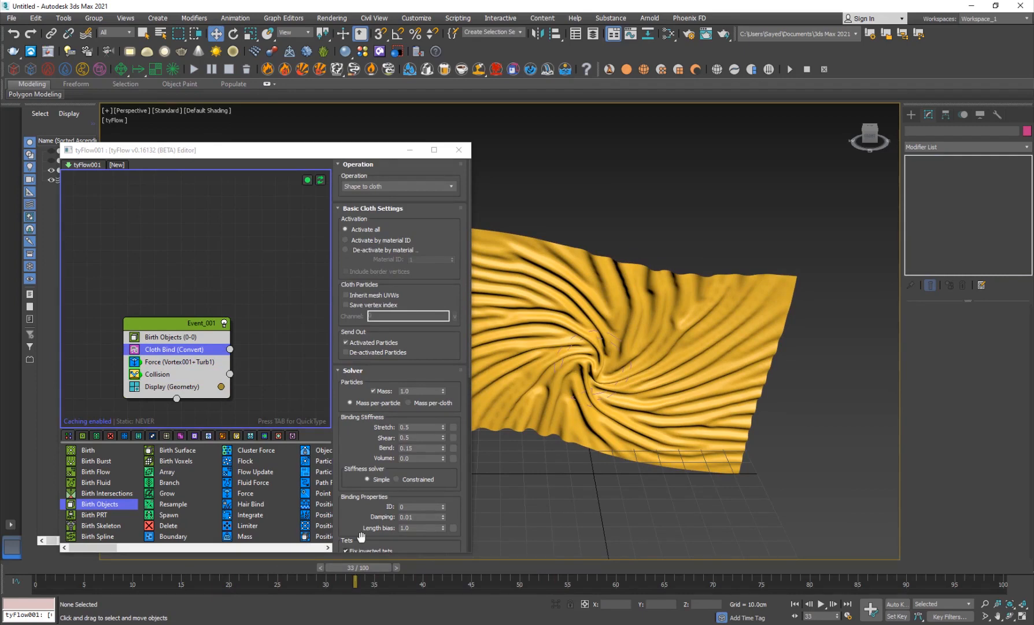
{"action": "left_click_drag", "start_coordinate": [232, 573], "coordinate": [442, 572]}
{"action": "key", "text": "w"}
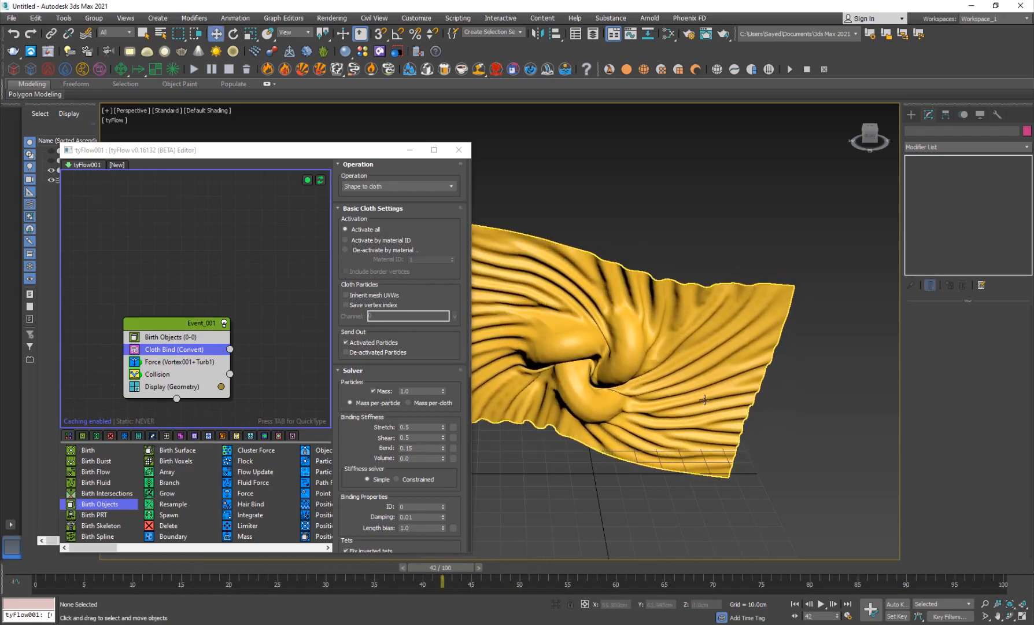
{"action": "middle_click_drag", "start_coordinate": [652, 383], "coordinate": [613, 365], "text": "alt"}
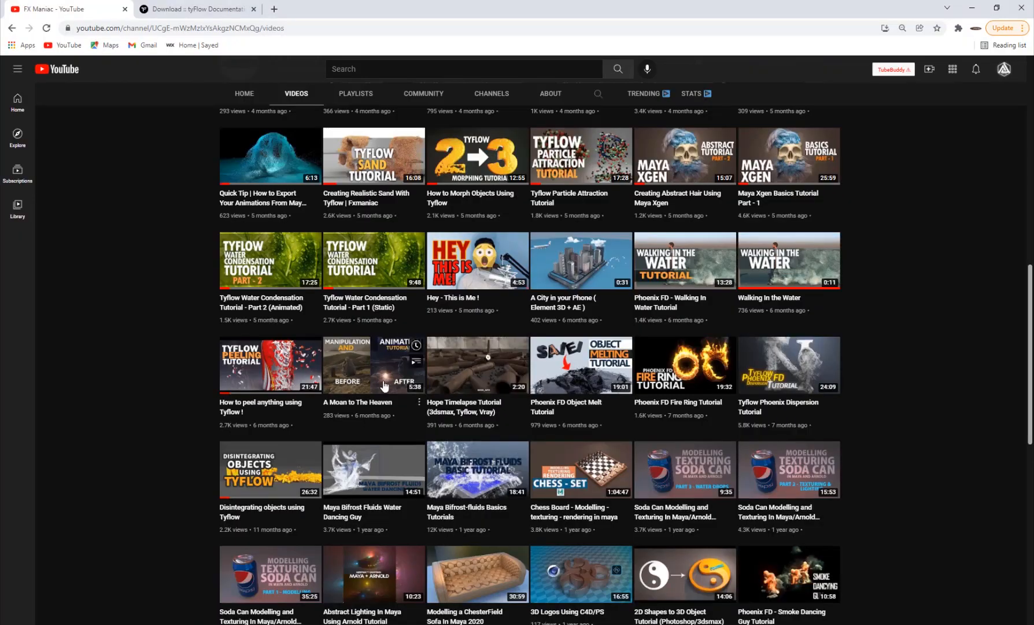
Switch to the browser and look over the FX Maniac YouTube channel's uploaded videos, returning to the page header.
{"action": "scroll", "coordinate": [383, 386], "scroll_direction": "up", "scroll_amount": 10}
{"action": "scroll", "coordinate": [384, 386], "scroll_direction": "up", "scroll_amount": 1}
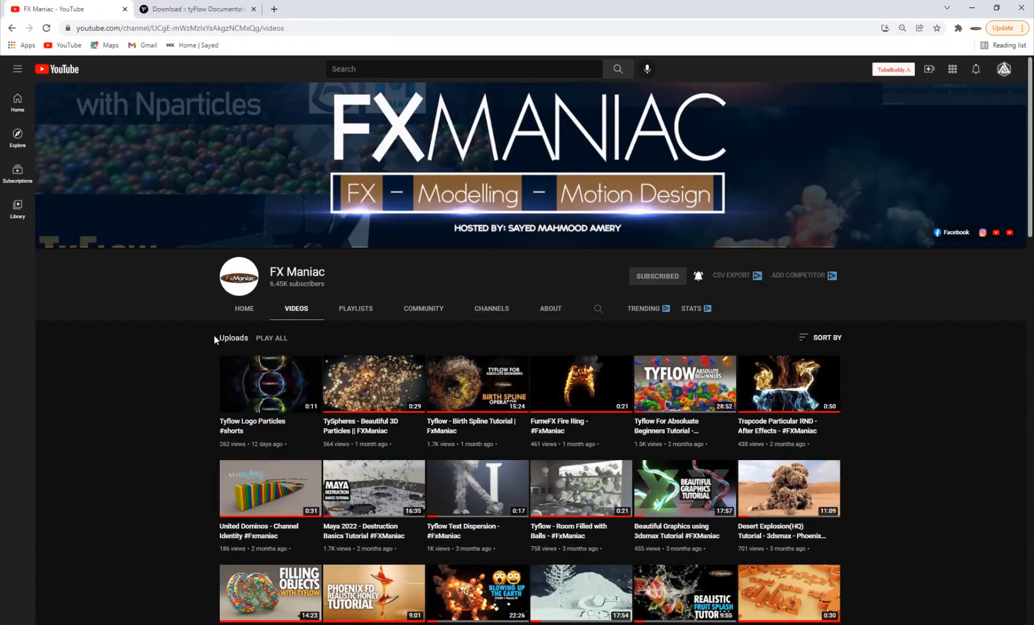
{"action": "scroll", "coordinate": [347, 457], "scroll_direction": "down", "scroll_amount": 1}
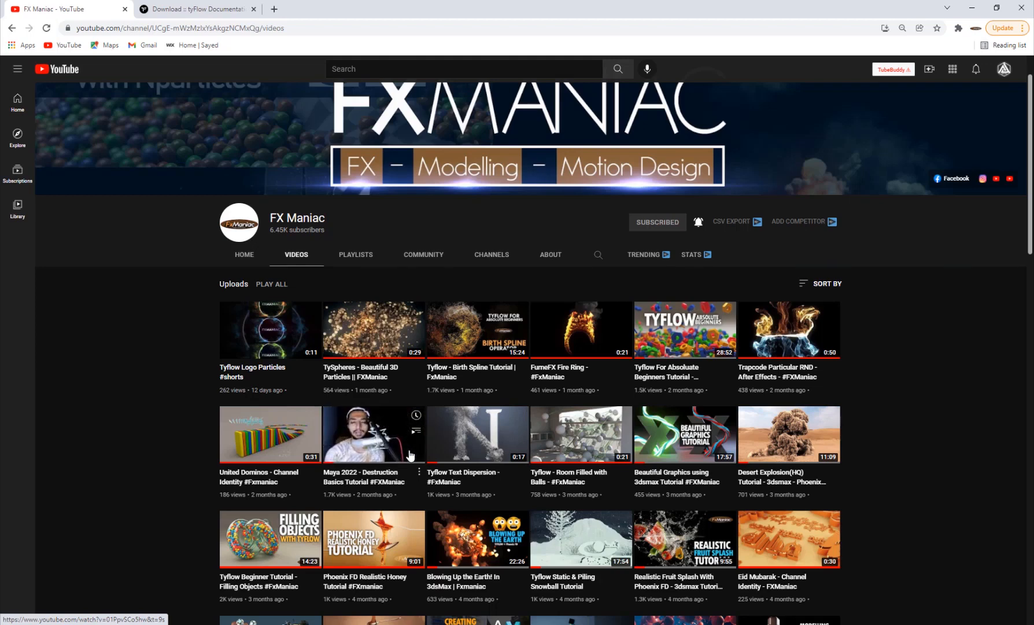
{"action": "scroll", "coordinate": [347, 376], "scroll_direction": "up", "scroll_amount": 1}
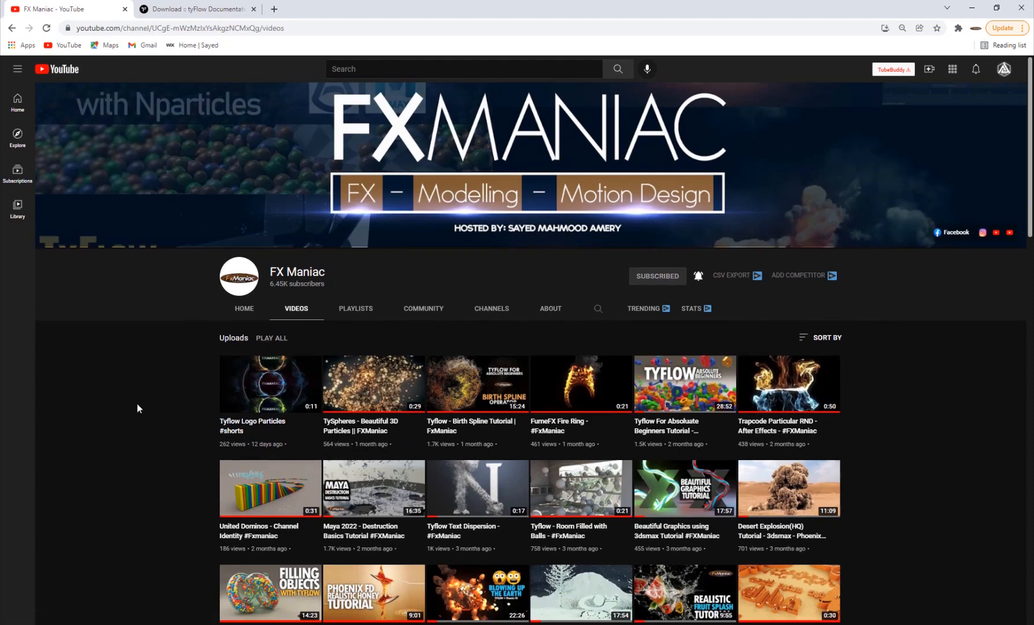